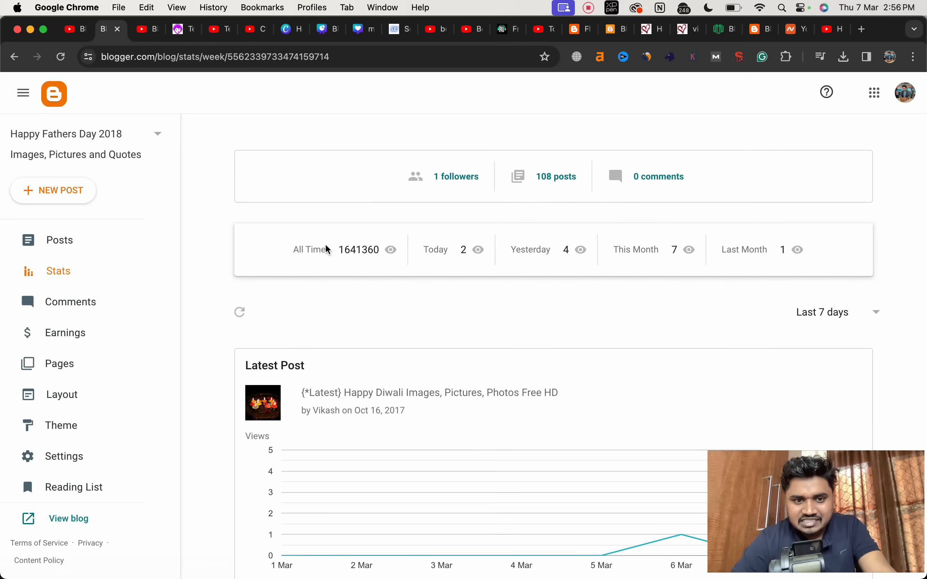
Step: Check the blog's all-time view count and compare it with the stats of other blogs, including Happy Fathers Day Images, Pictures 2017
{"action": "double_click", "coordinate": [348, 247]}
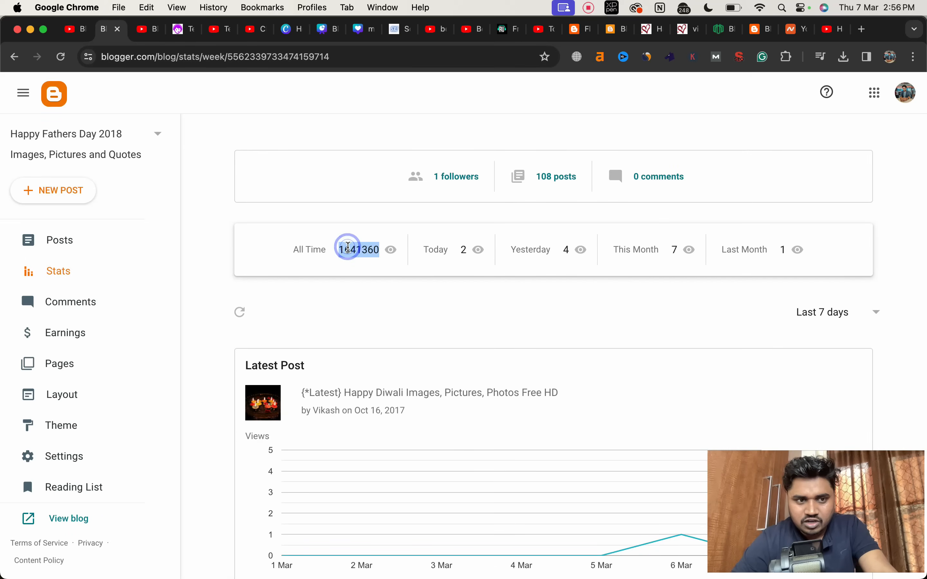
{"action": "left_click", "coordinate": [348, 247]}
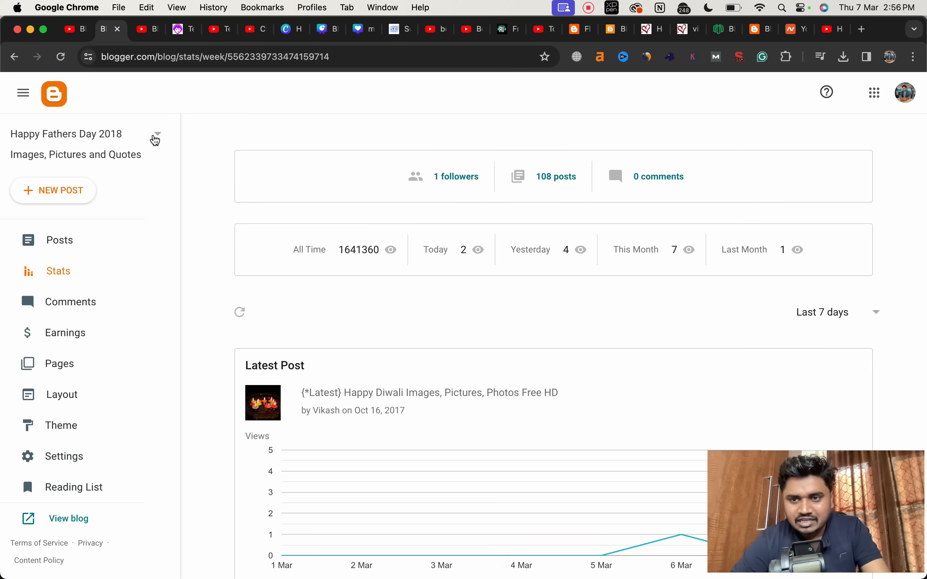
{"action": "left_click", "coordinate": [157, 138]}
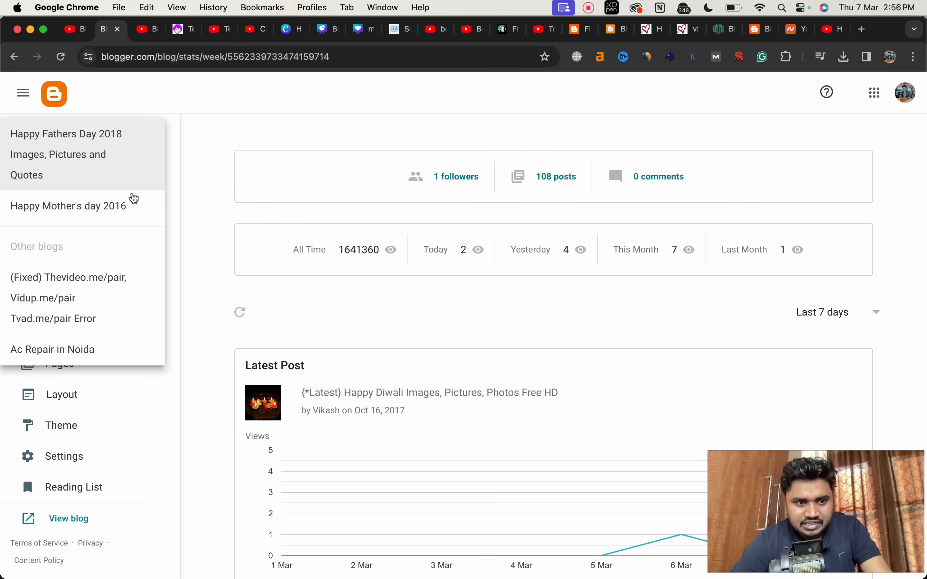
{"action": "scroll", "coordinate": [114, 275], "scroll_direction": "down", "scroll_amount": 3}
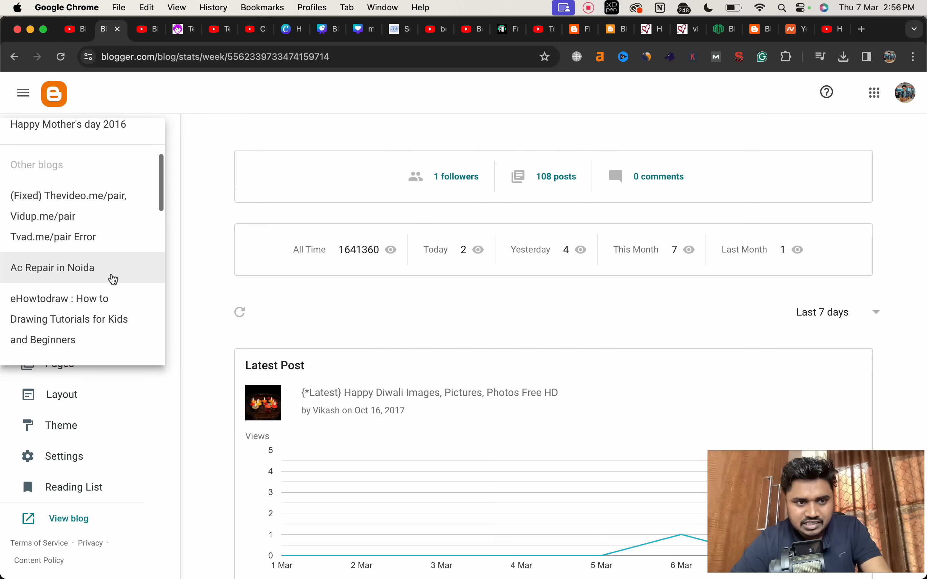
{"action": "left_click", "coordinate": [112, 278]}
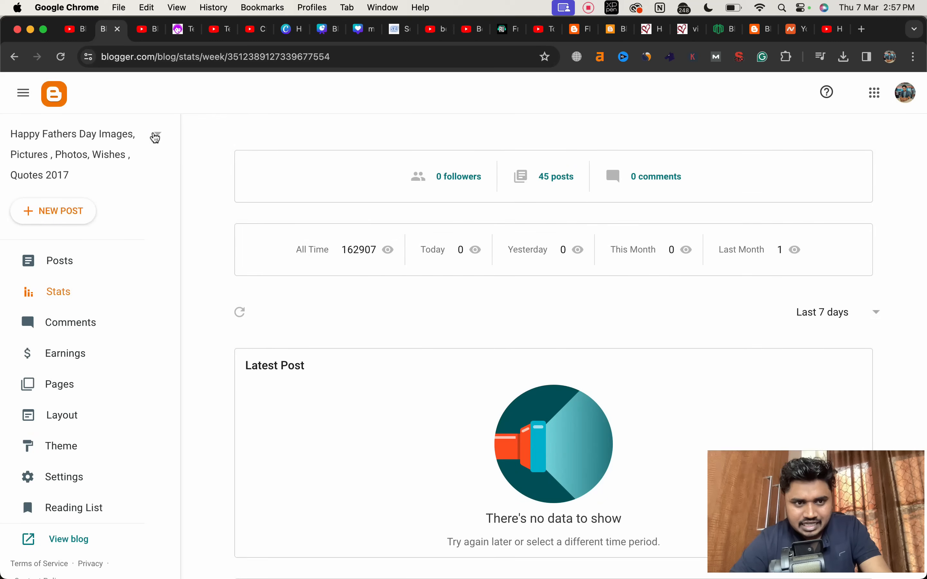
{"action": "left_click", "coordinate": [152, 134]}
{"action": "left_click", "coordinate": [96, 306]}
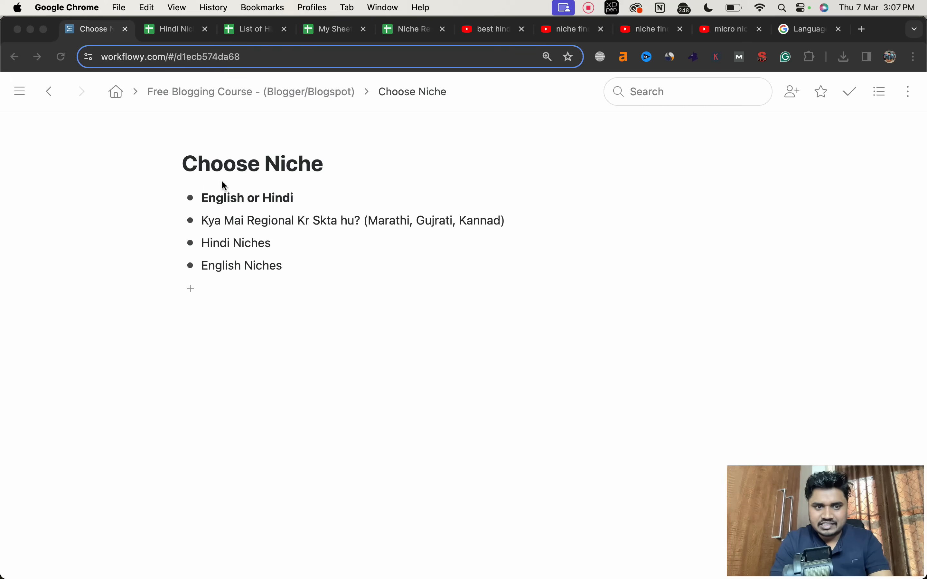
Step: Place the text cursor at the end of the "English or Hindi" item in the Choose Niche outline
{"action": "left_click", "coordinate": [188, 197]}
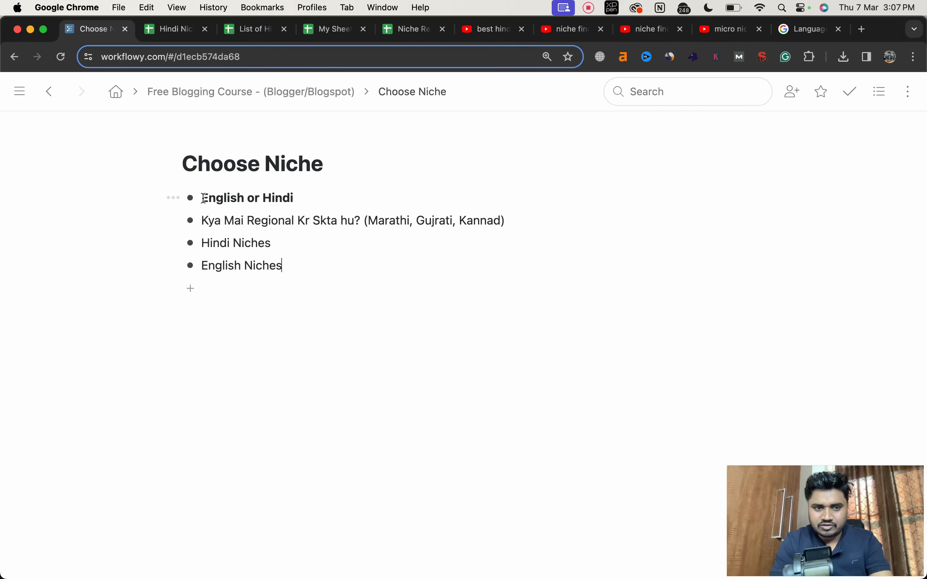
{"action": "left_click", "coordinate": [317, 197]}
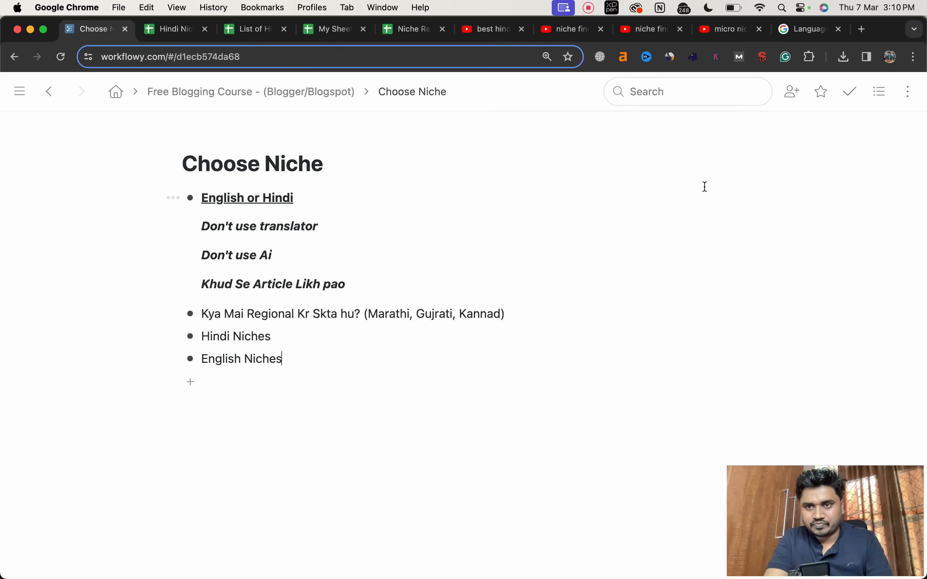
Step: Read through the supported languages list in Google AdSense Help, looking for Hindi and the regional Indian languages
{"action": "left_click", "coordinate": [793, 34]}
{"action": "scroll", "coordinate": [493, 233], "scroll_direction": "up", "scroll_amount": 3}
{"action": "scroll", "coordinate": [494, 233], "scroll_direction": "down", "scroll_amount": 3}
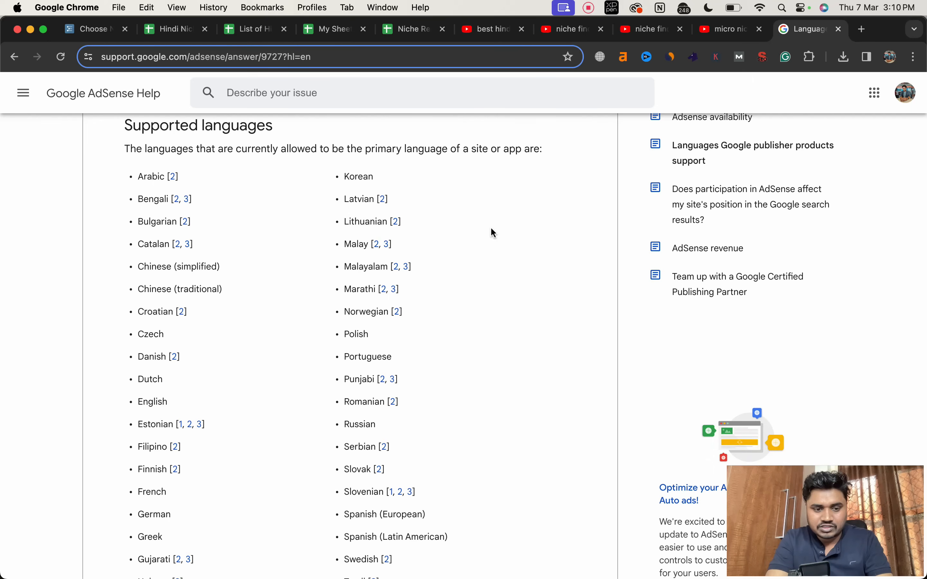
{"action": "scroll", "coordinate": [493, 233], "scroll_direction": "down", "scroll_amount": 1}
{"action": "scroll", "coordinate": [491, 230], "scroll_direction": "down", "scroll_amount": 2}
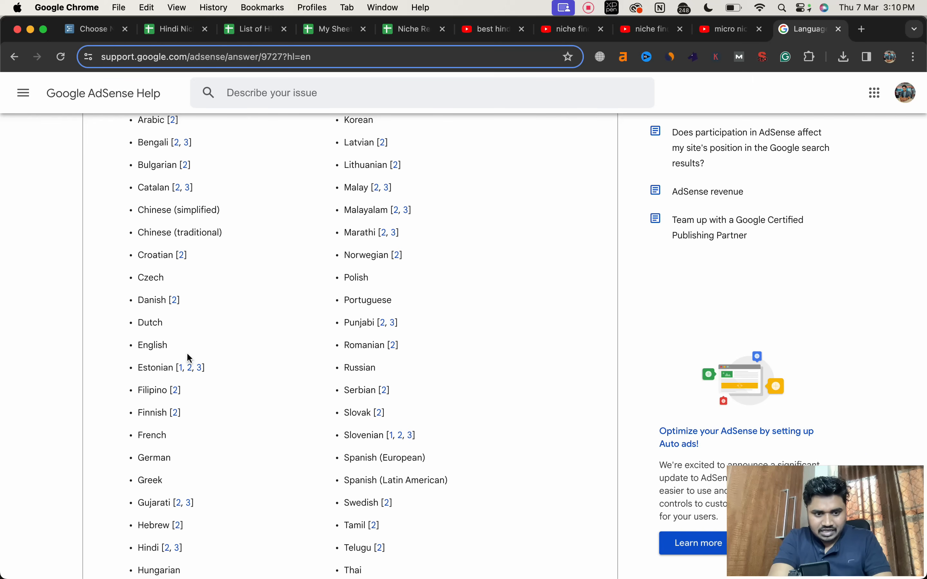
{"action": "scroll", "coordinate": [187, 352], "scroll_direction": "down", "scroll_amount": 3}
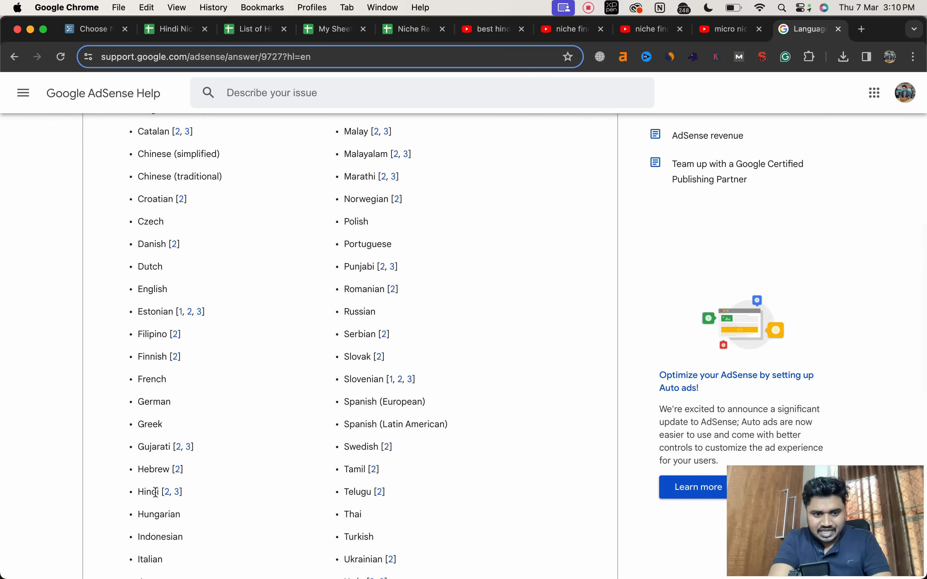
{"action": "scroll", "coordinate": [155, 491], "scroll_direction": "down", "scroll_amount": 3}
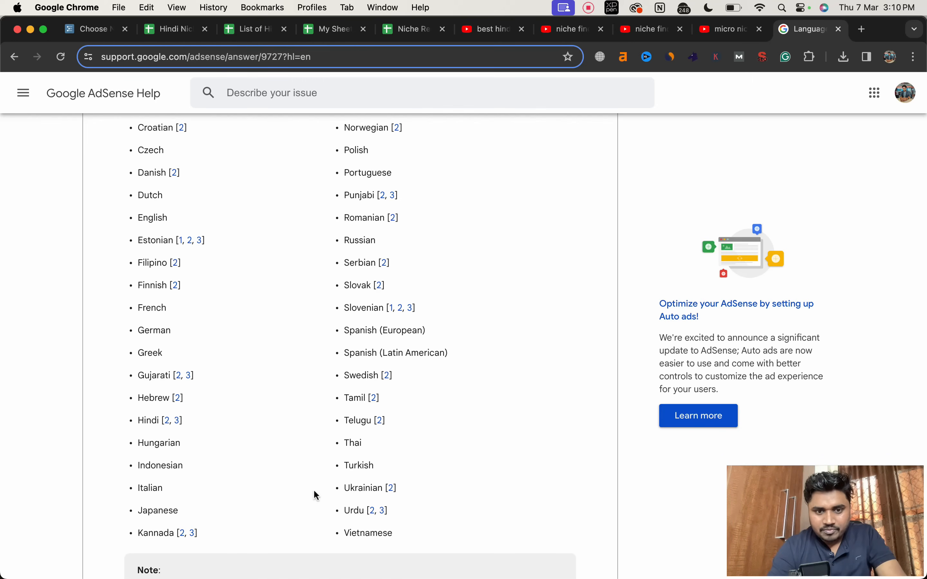
{"action": "scroll", "coordinate": [340, 449], "scroll_direction": "up", "scroll_amount": 3}
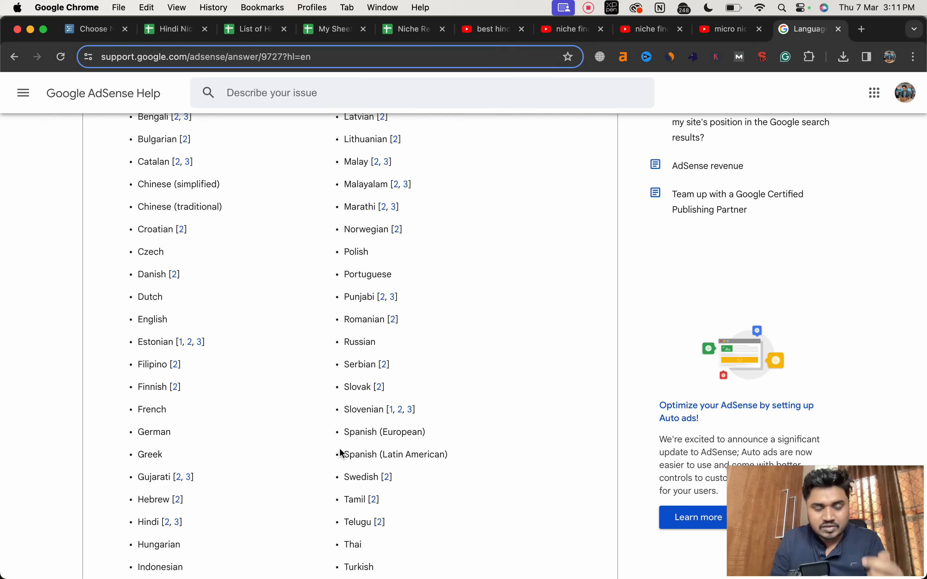
Step: Return to the Choose Niche outline and view the YouTube results for best hindi niches and the Hindi Niches For Blogging spreadsheet
{"action": "key", "text": "super+1"}
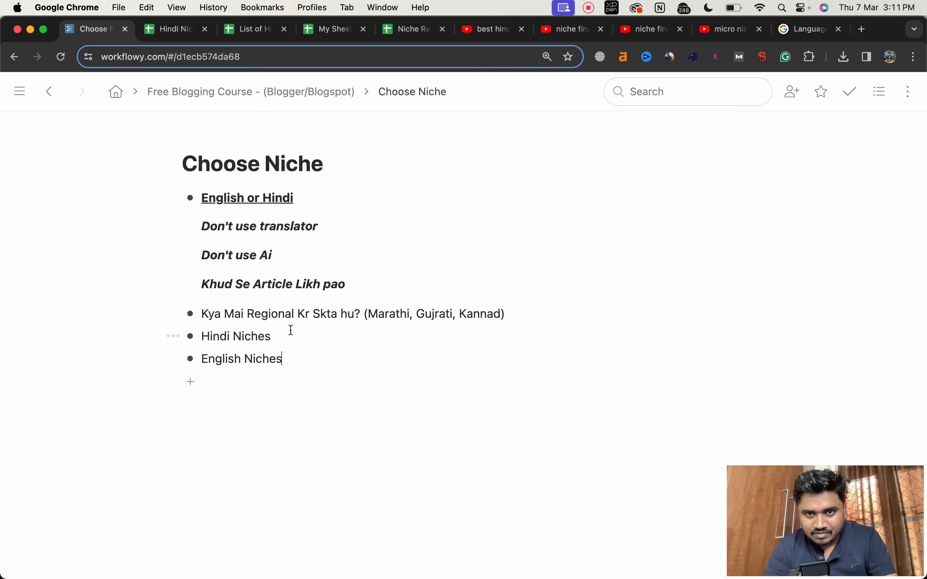
{"action": "left_click", "coordinate": [484, 30]}
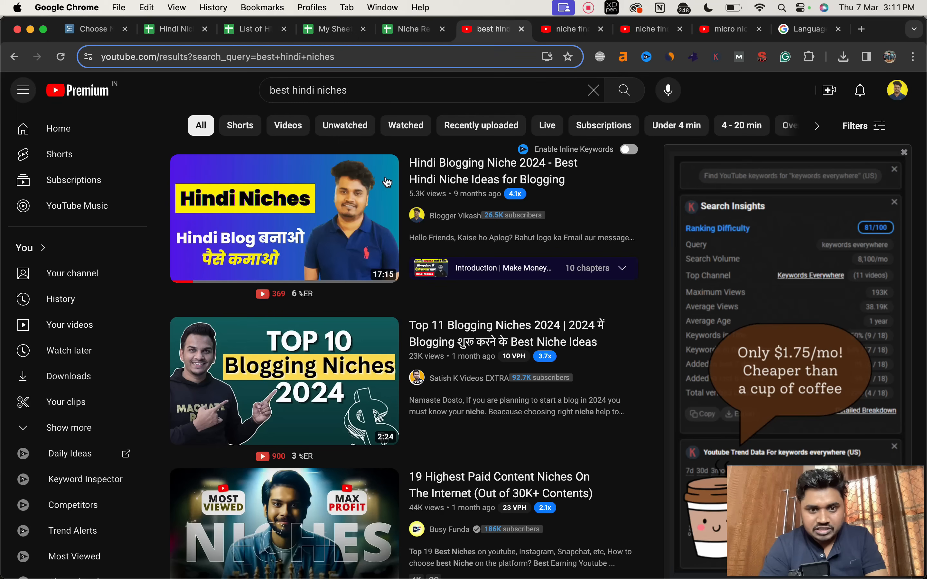
{"action": "left_click", "coordinate": [180, 29]}
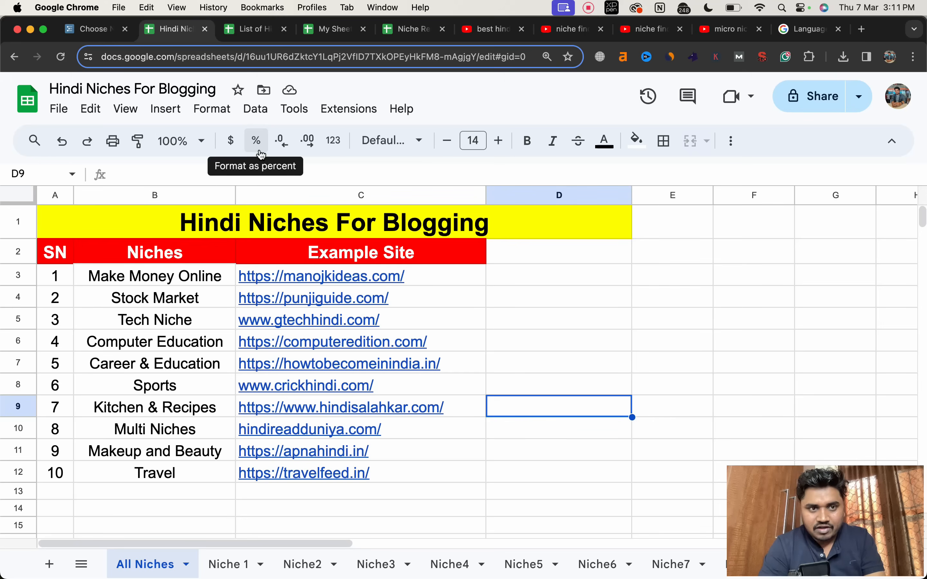
Step: Examine the List of Hindi Sites spreadsheet, looking over the site links, the notes and the disclaimer beside them
{"action": "left_click", "coordinate": [233, 29]}
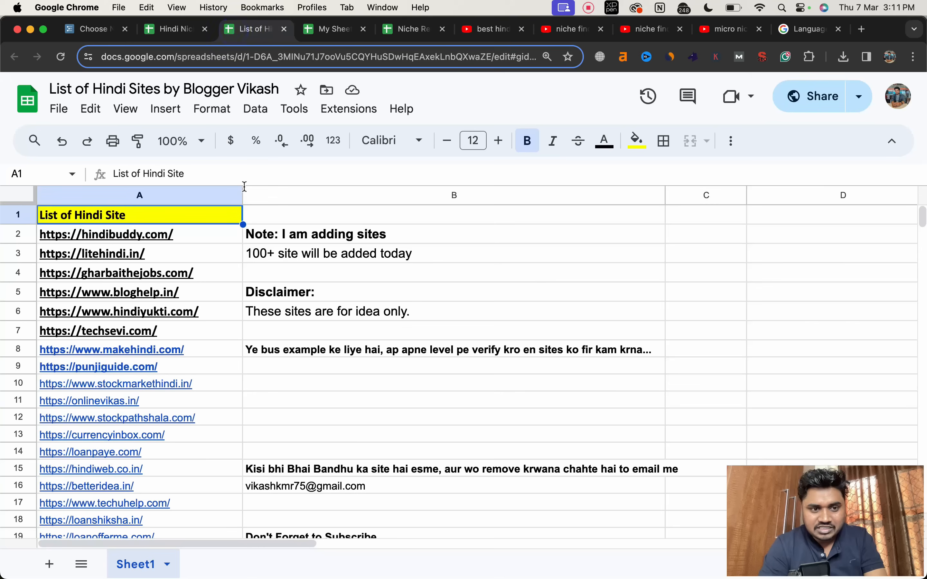
{"action": "scroll", "coordinate": [264, 254], "scroll_direction": "down", "scroll_amount": 1}
{"action": "scroll", "coordinate": [264, 254], "scroll_direction": "down", "scroll_amount": 6}
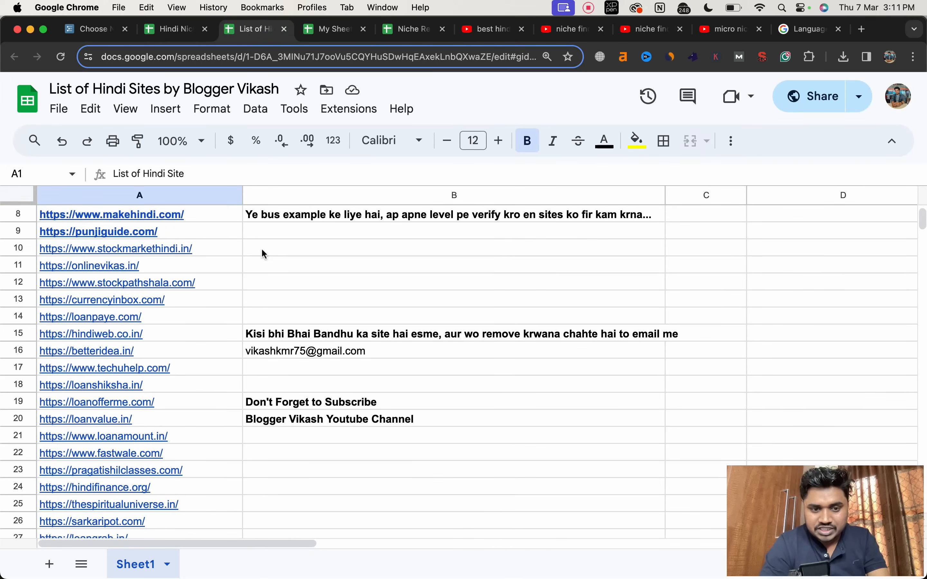
{"action": "scroll", "coordinate": [264, 254], "scroll_direction": "down", "scroll_amount": 10}
{"action": "scroll", "coordinate": [264, 254], "scroll_direction": "right", "scroll_amount": 3}
{"action": "scroll", "coordinate": [264, 254], "scroll_direction": "up", "scroll_amount": 8}
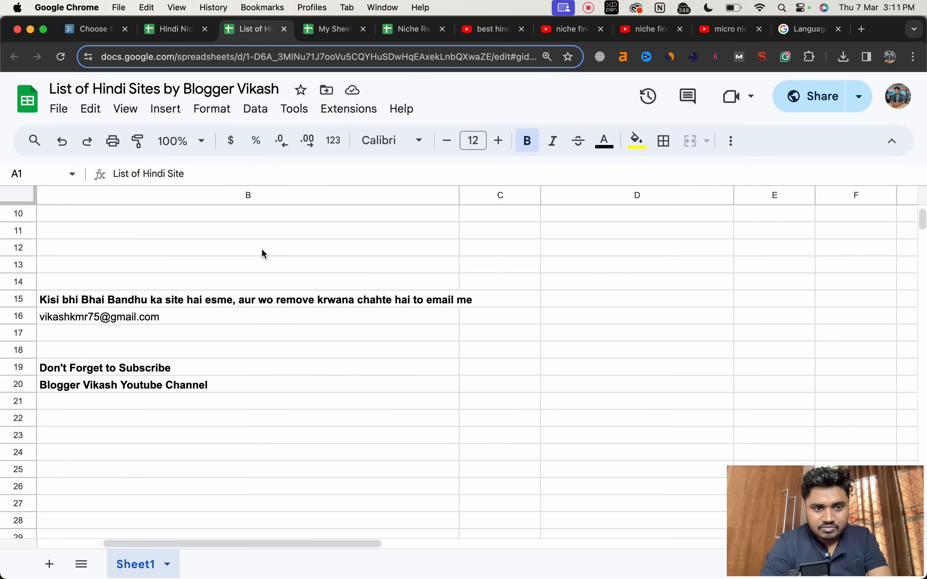
{"action": "scroll", "coordinate": [264, 254], "scroll_direction": "up", "scroll_amount": 9}
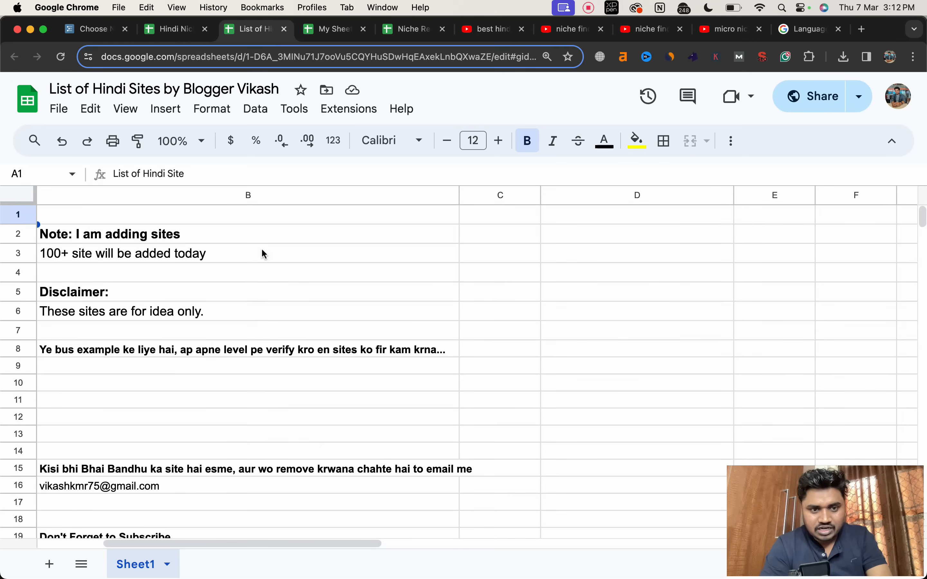
{"action": "left_click", "coordinate": [290, 293]}
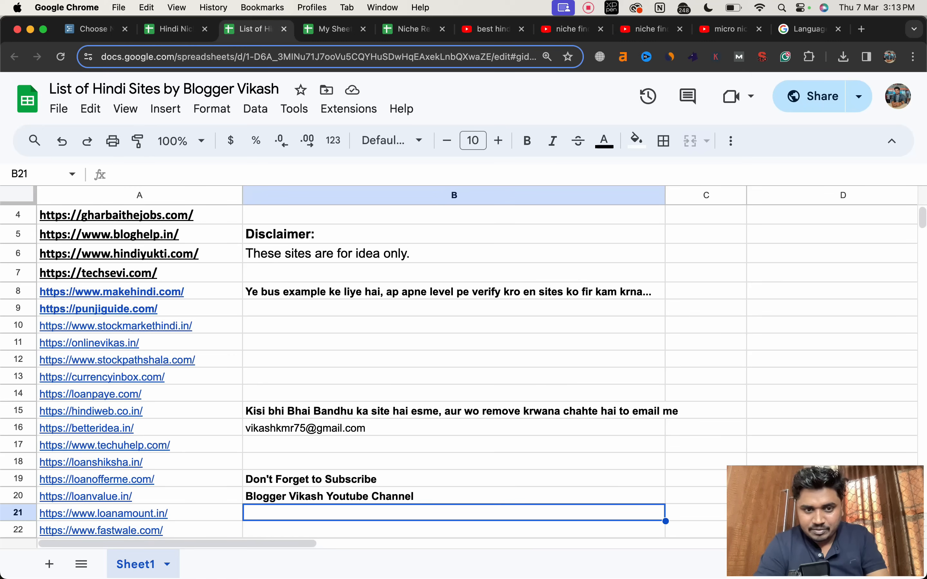
{"action": "scroll", "coordinate": [270, 413], "scroll_direction": "down", "scroll_amount": 3}
{"action": "scroll", "coordinate": [269, 413], "scroll_direction": "up", "scroll_amount": 5}
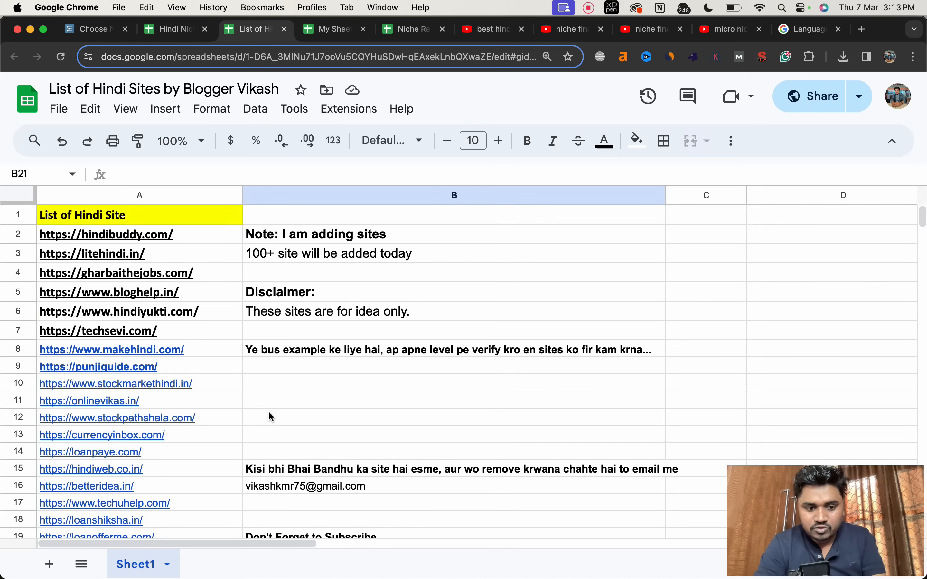
{"action": "scroll", "coordinate": [269, 411], "scroll_direction": "down", "scroll_amount": 7}
{"action": "scroll", "coordinate": [268, 411], "scroll_direction": "up", "scroll_amount": 2}
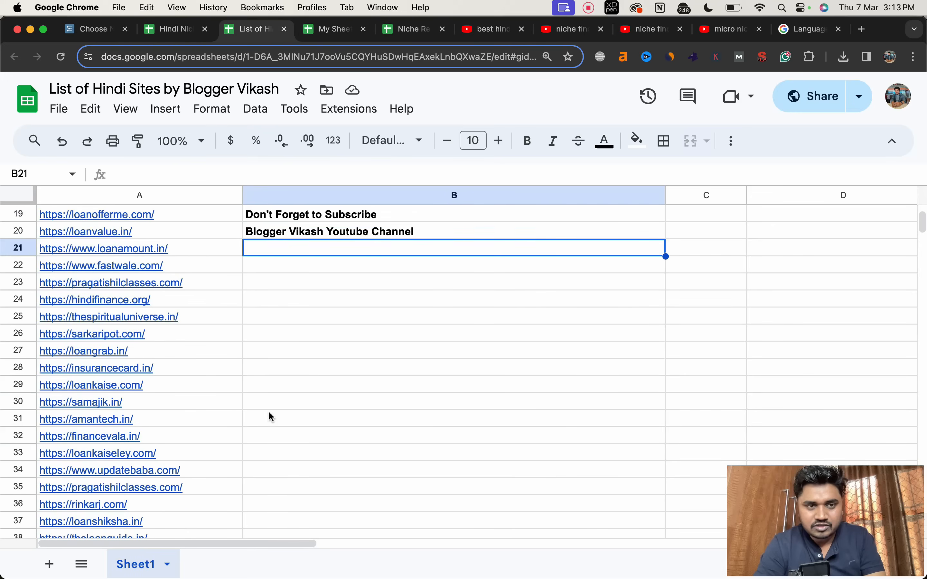
Step: Open the Niche Research Series spreadsheet and view its Banana and Tomato sheets
{"action": "left_click", "coordinate": [175, 29]}
{"action": "left_click", "coordinate": [394, 36]}
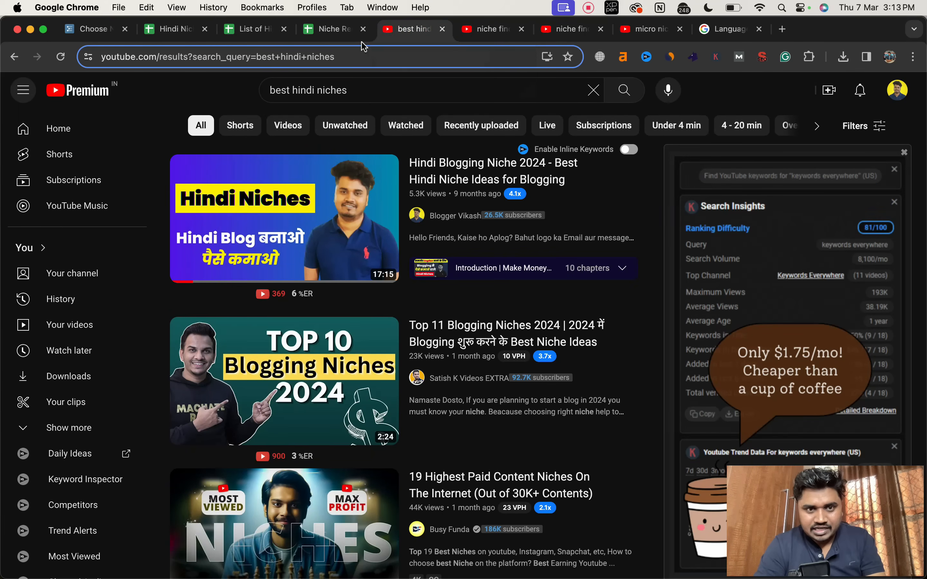
{"action": "left_click", "coordinate": [332, 34]}
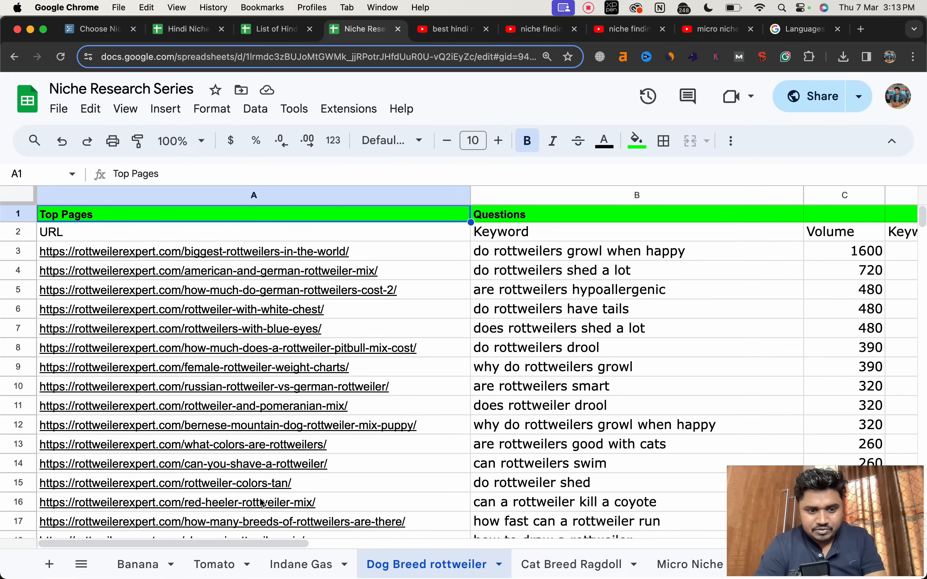
{"action": "left_click", "coordinate": [156, 573]}
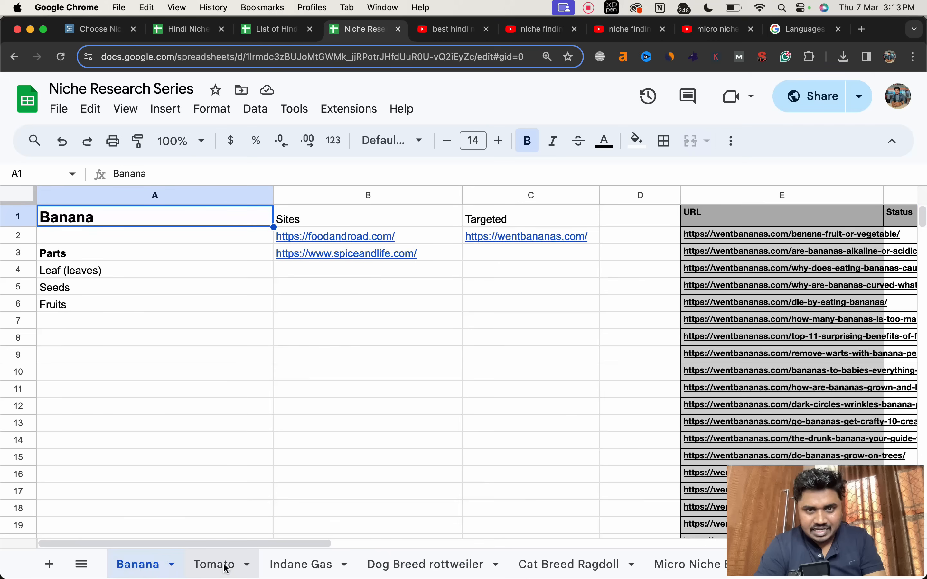
{"action": "left_click", "coordinate": [217, 565]}
Step: View the YouTube results for niche finding series, niche finding masterclass and micro niche blogging course
{"action": "left_click", "coordinate": [537, 31]}
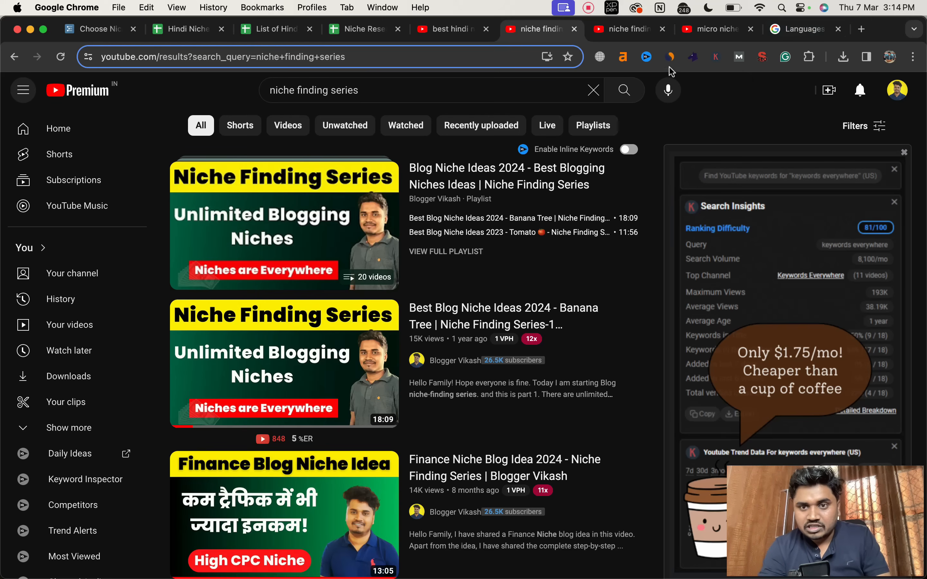
{"action": "left_click", "coordinate": [635, 39]}
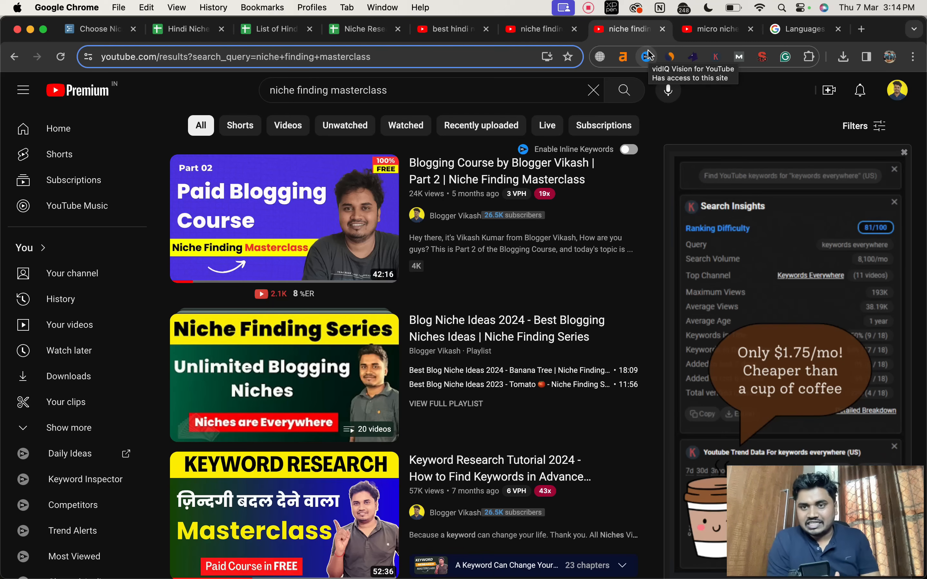
{"action": "left_click", "coordinate": [696, 36]}
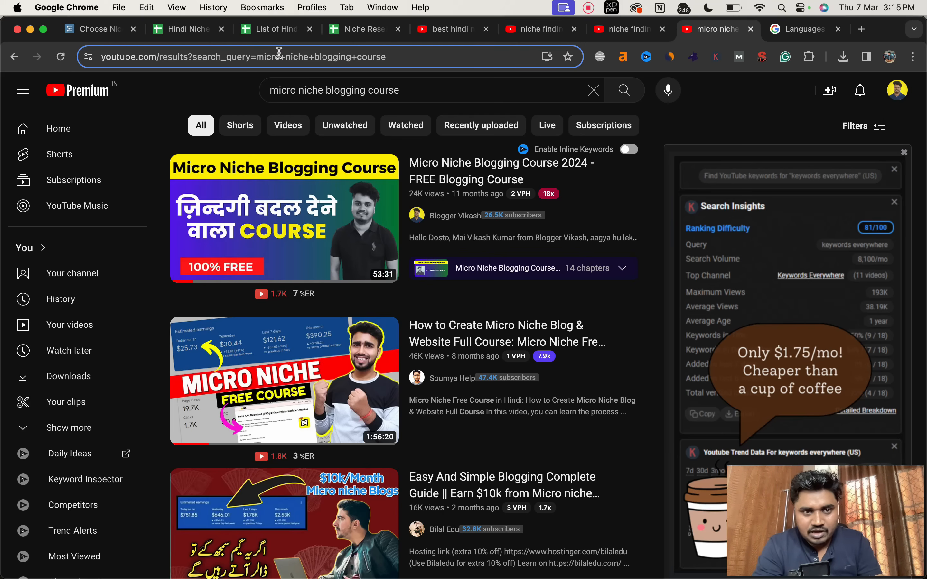
Step: Revisit both Hindi niche spreadsheets and view the Indane Gas, Dog Breed rottweiler and Cat Breed Ragdoll sheets of Niche Research Series
{"action": "left_click", "coordinate": [188, 30]}
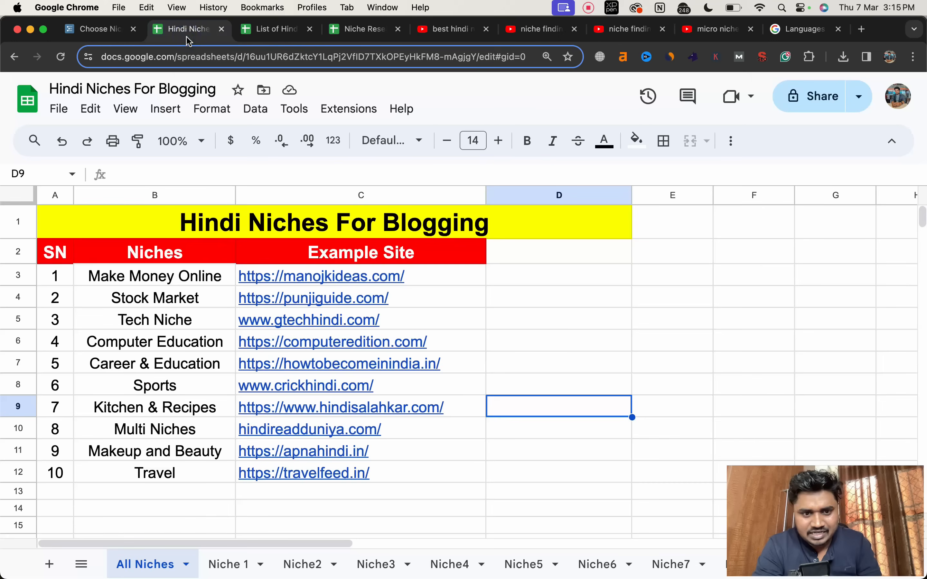
{"action": "left_click", "coordinate": [268, 29]}
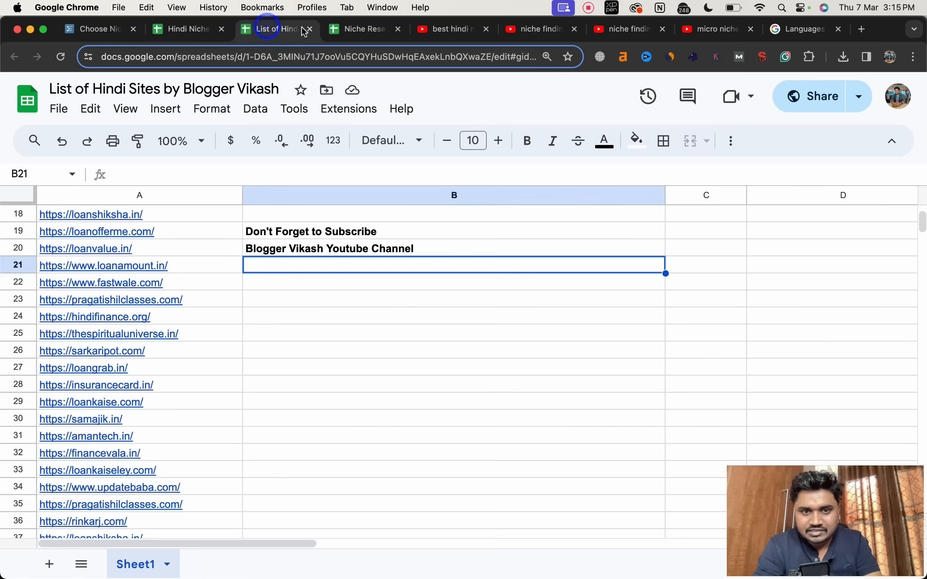
{"action": "left_click", "coordinate": [337, 33]}
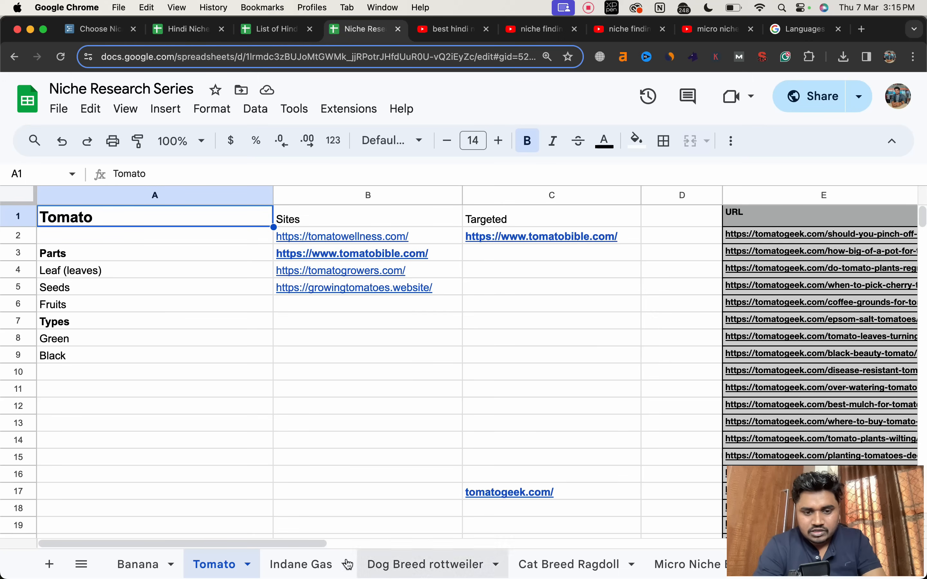
{"action": "left_click", "coordinate": [327, 564]}
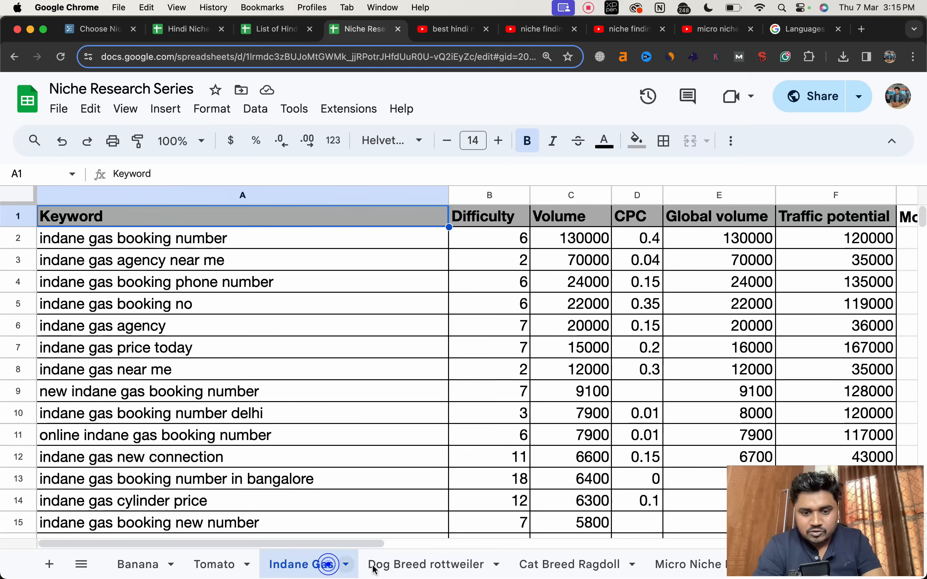
{"action": "left_click", "coordinate": [394, 562]}
{"action": "left_click", "coordinate": [566, 561]}
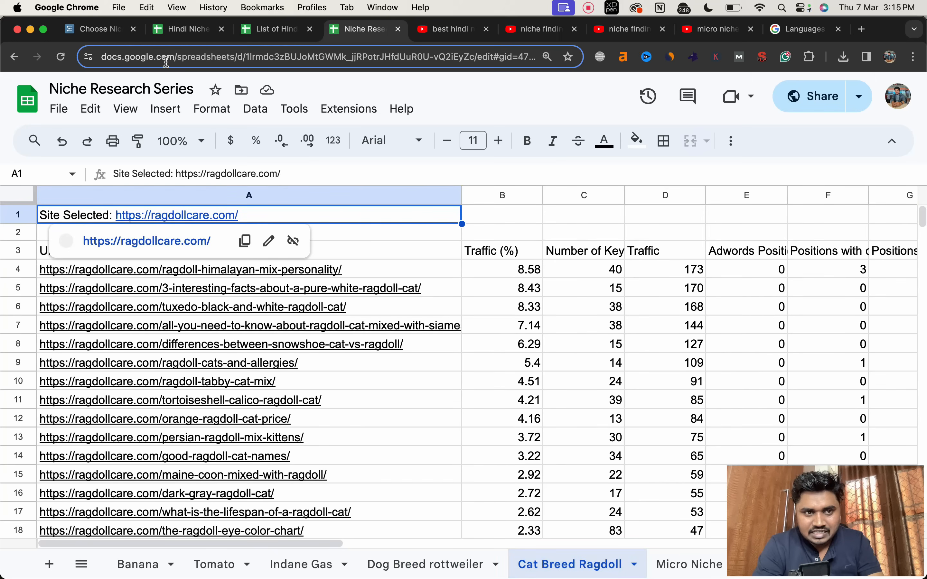
{"action": "left_click", "coordinate": [177, 36]}
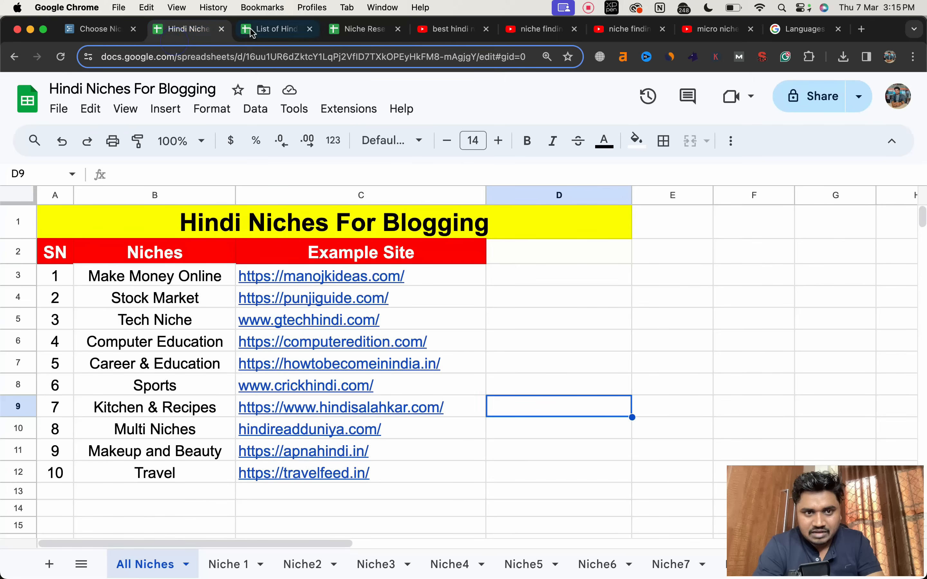
Step: Revisit the List of Hindi Sites and Hindi Niches For Blogging spreadsheets alongside the Choose Niche outline
{"action": "left_click", "coordinate": [253, 33]}
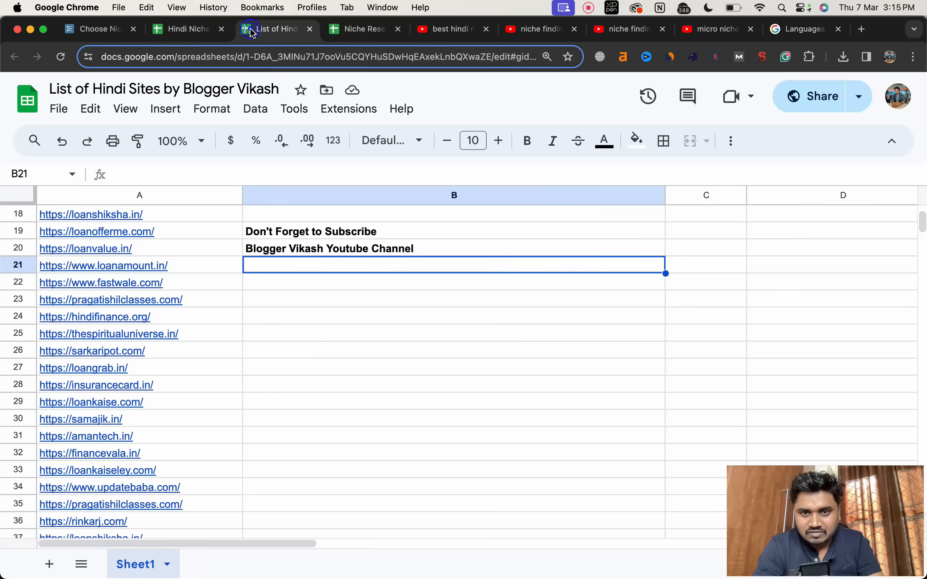
{"action": "left_click", "coordinate": [109, 36]}
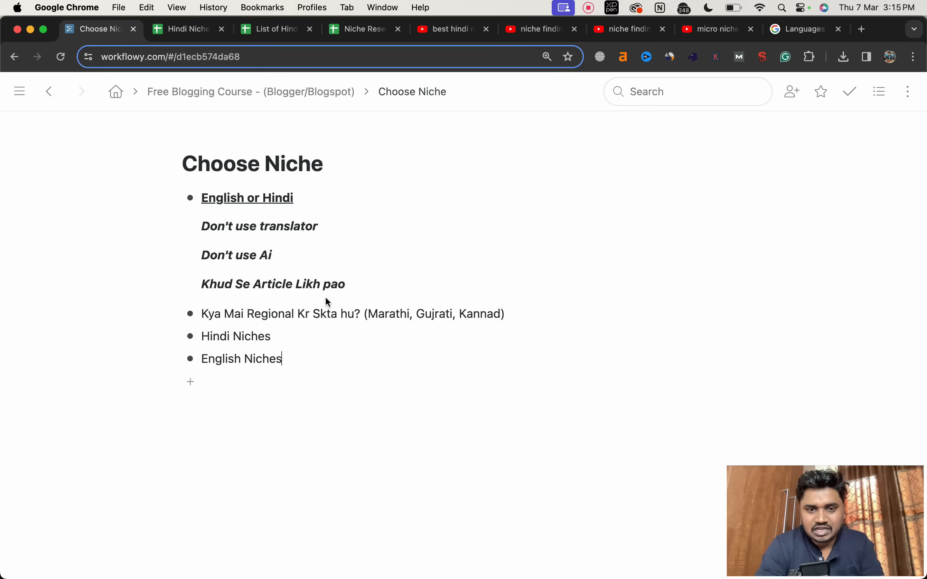
{"action": "left_click", "coordinate": [182, 30]}
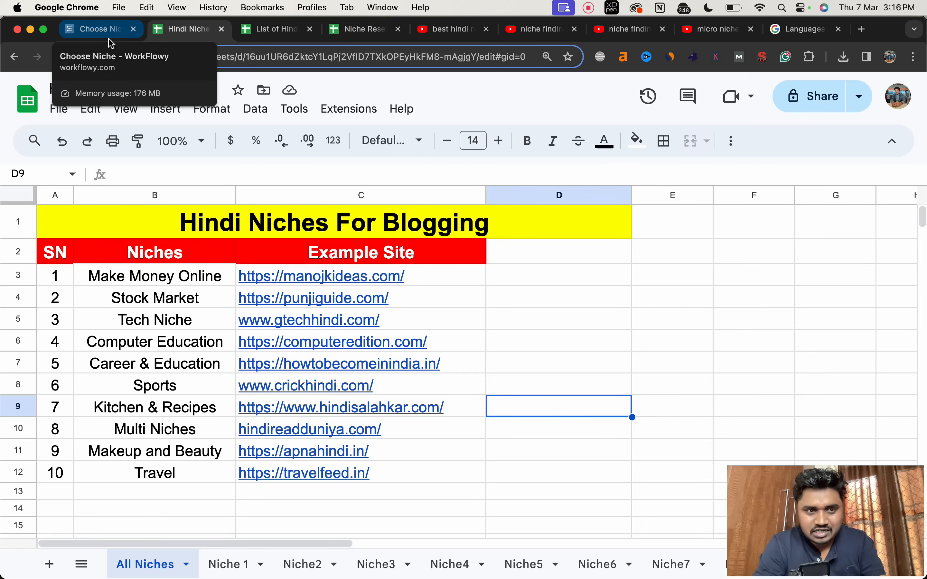
{"action": "left_click", "coordinate": [111, 43]}
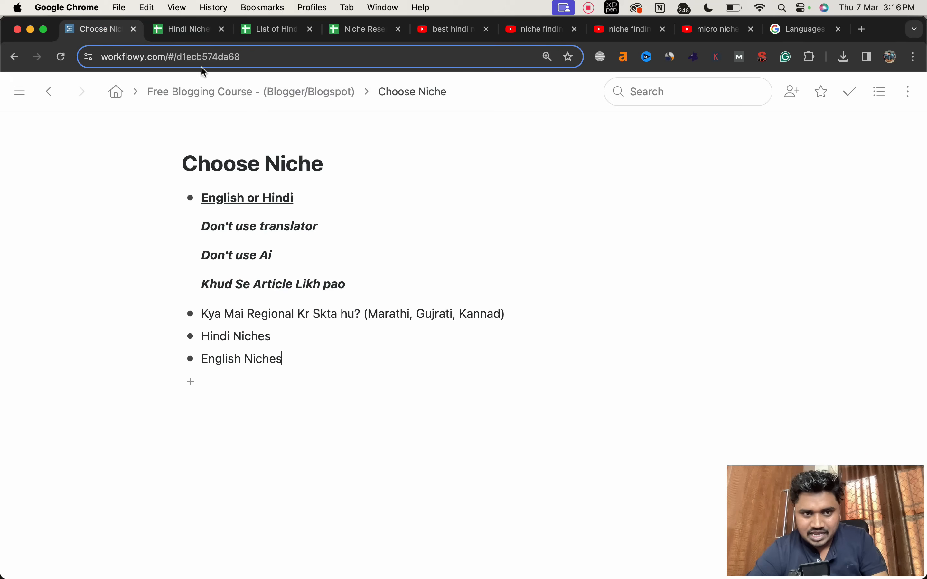
{"action": "left_click", "coordinate": [219, 95]}
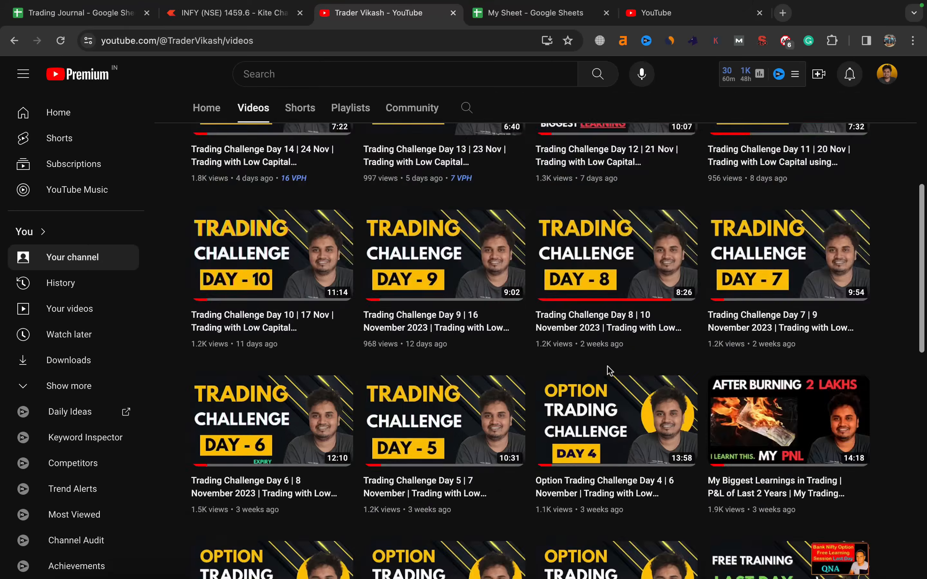
Step: Look through the video list of the Trader Vikash YouTube channel, from the trading challenges to the Bank Nifty training sessions
{"action": "scroll", "coordinate": [609, 372], "scroll_direction": "down", "scroll_amount": 15}
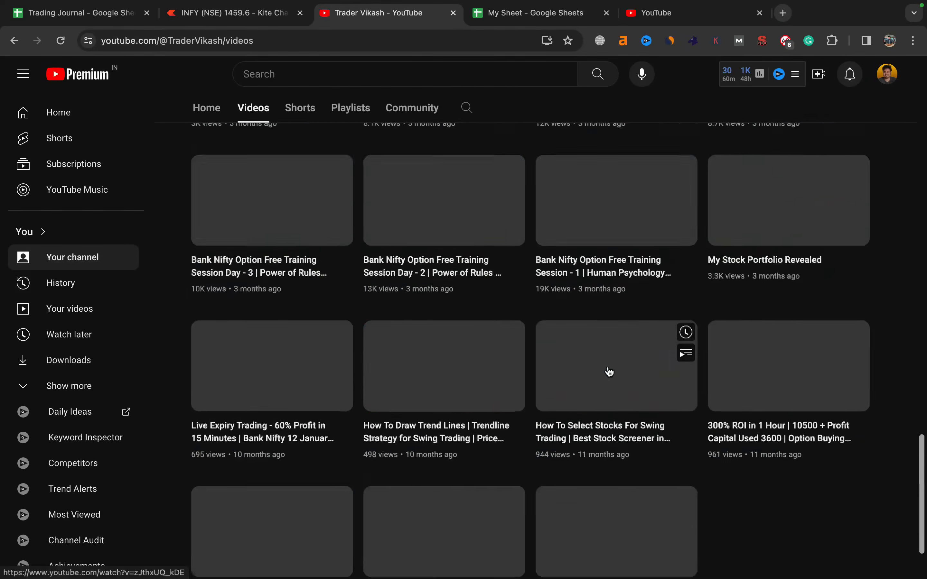
{"action": "scroll", "coordinate": [609, 372], "scroll_direction": "up", "scroll_amount": 15}
{"action": "scroll", "coordinate": [610, 372], "scroll_direction": "down", "scroll_amount": 2}
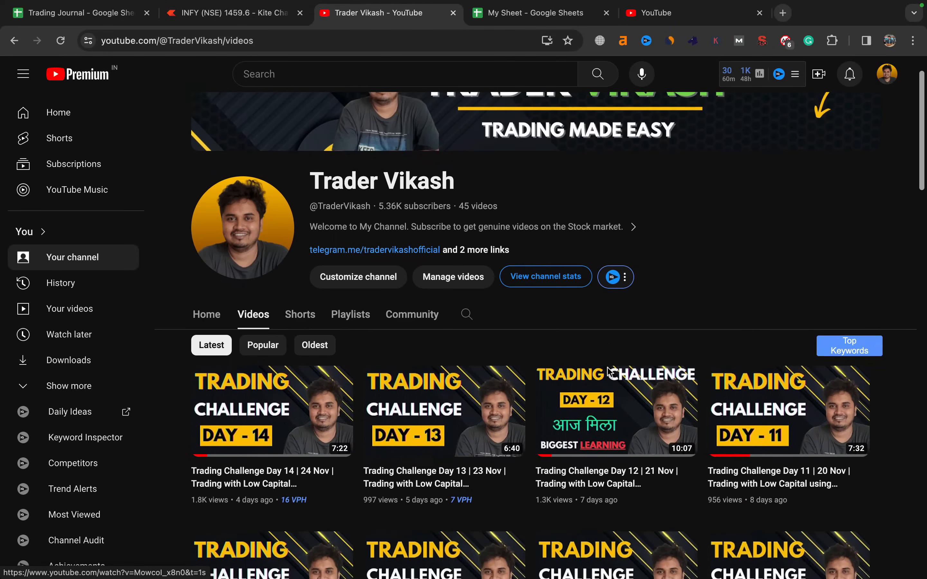
{"action": "scroll", "coordinate": [609, 371], "scroll_direction": "down", "scroll_amount": 8}
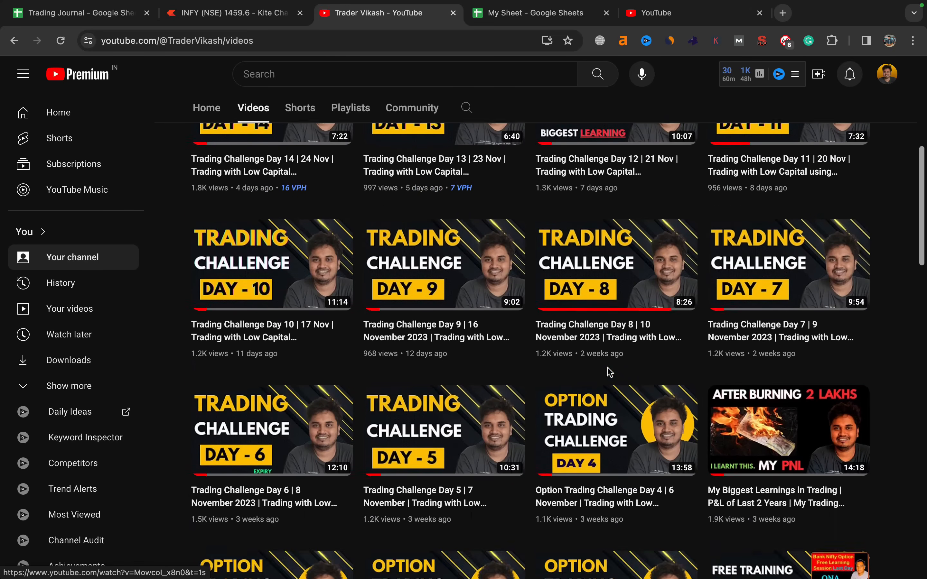
{"action": "scroll", "coordinate": [610, 372], "scroll_direction": "down", "scroll_amount": 10}
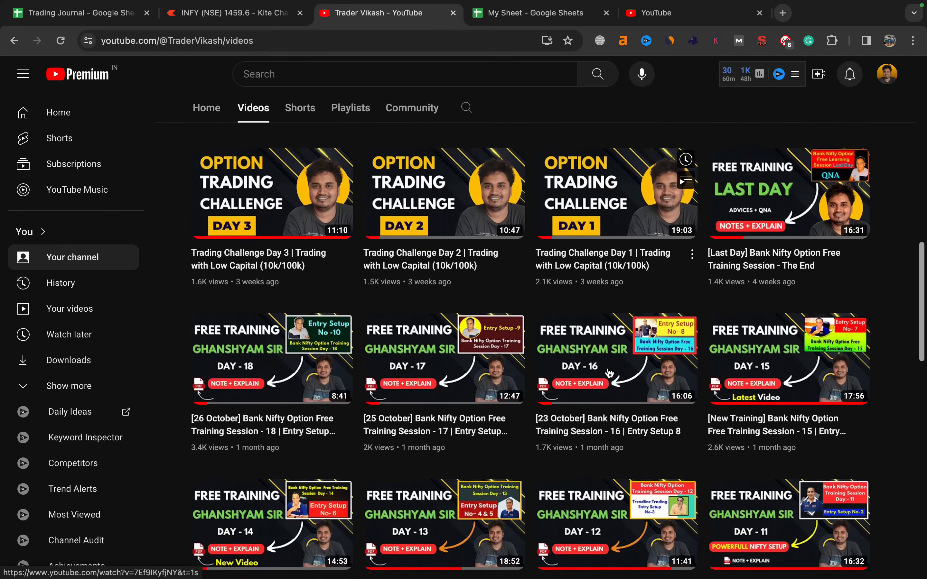
{"action": "scroll", "coordinate": [609, 372], "scroll_direction": "up", "scroll_amount": 10}
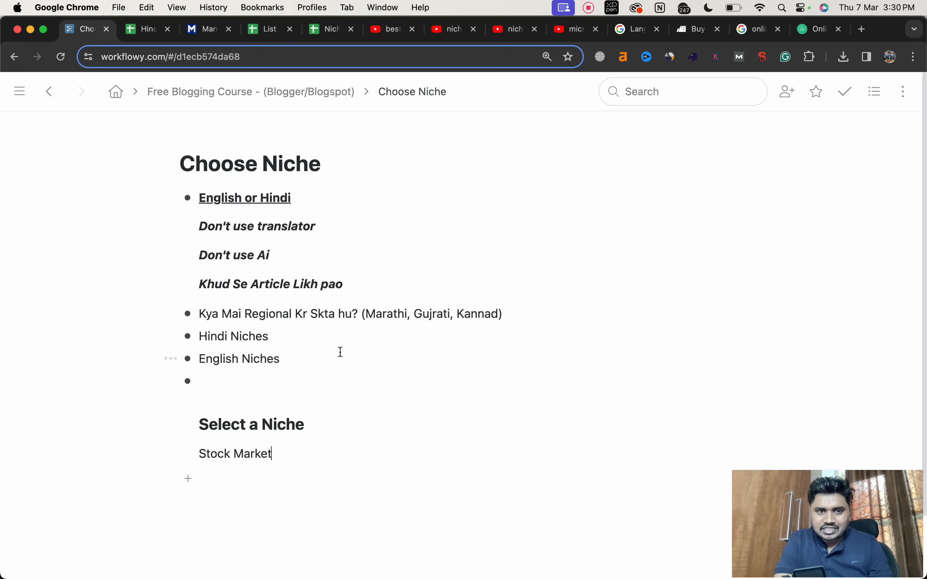
Step: Add the line "trader vikash" below Stock Market in the Select a Niche section and begin another line with "sto"
{"action": "key", "text": "Return"}
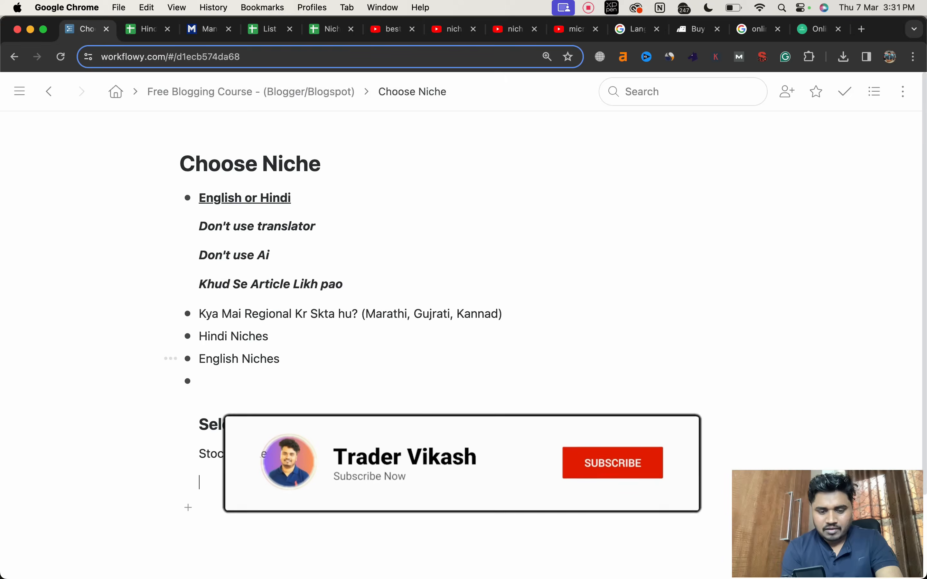
{"action": "type", "text": "tr"}
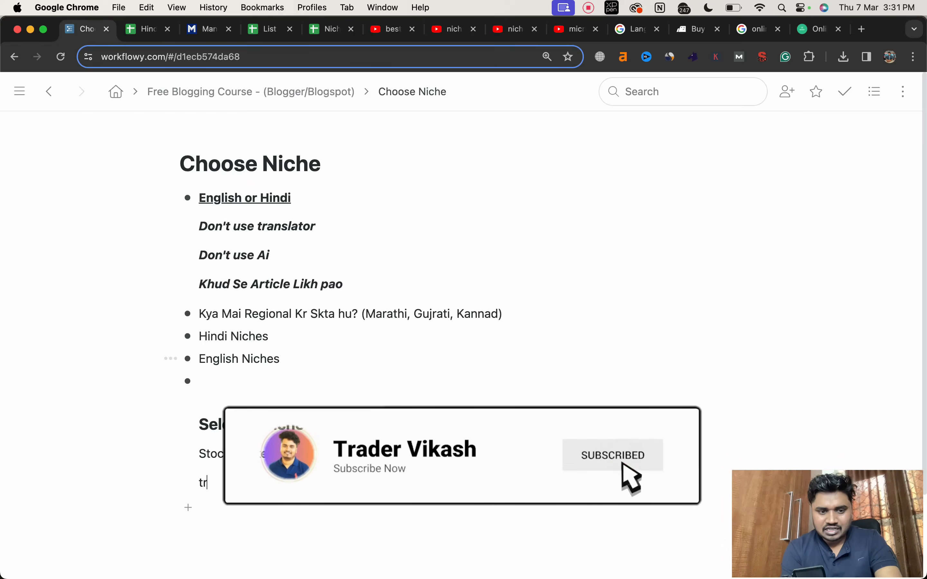
{"action": "type", "text": "ader vikash"}
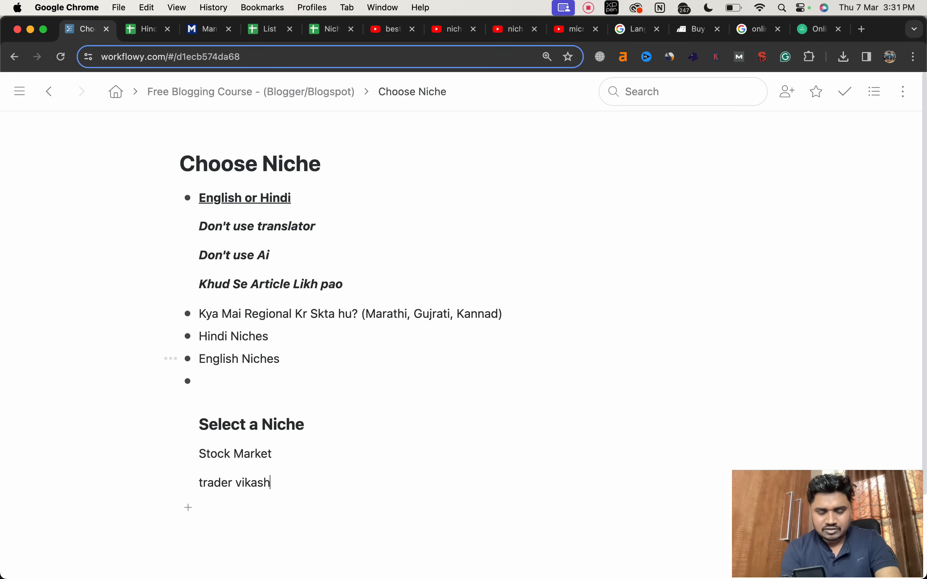
{"action": "key", "text": "Return"}
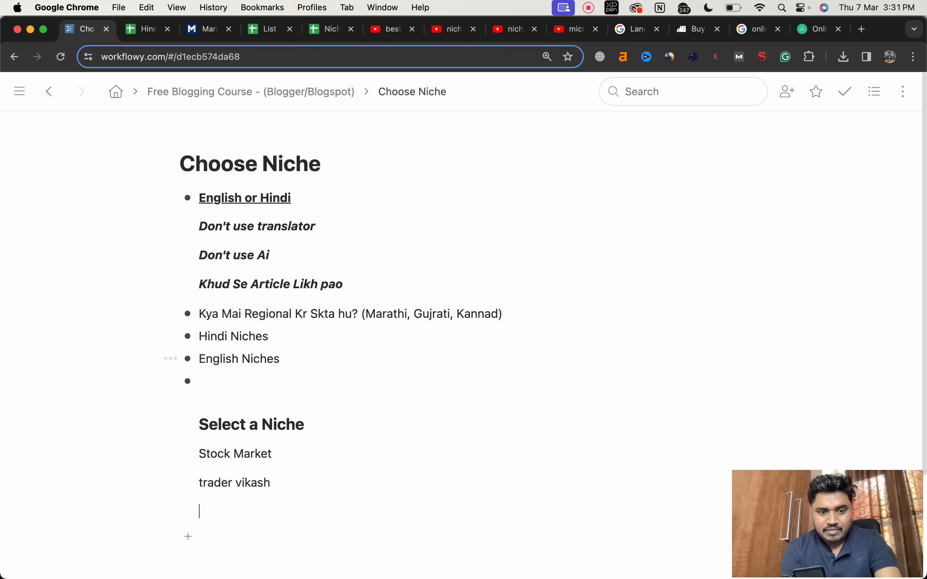
{"action": "type", "text": "sto"}
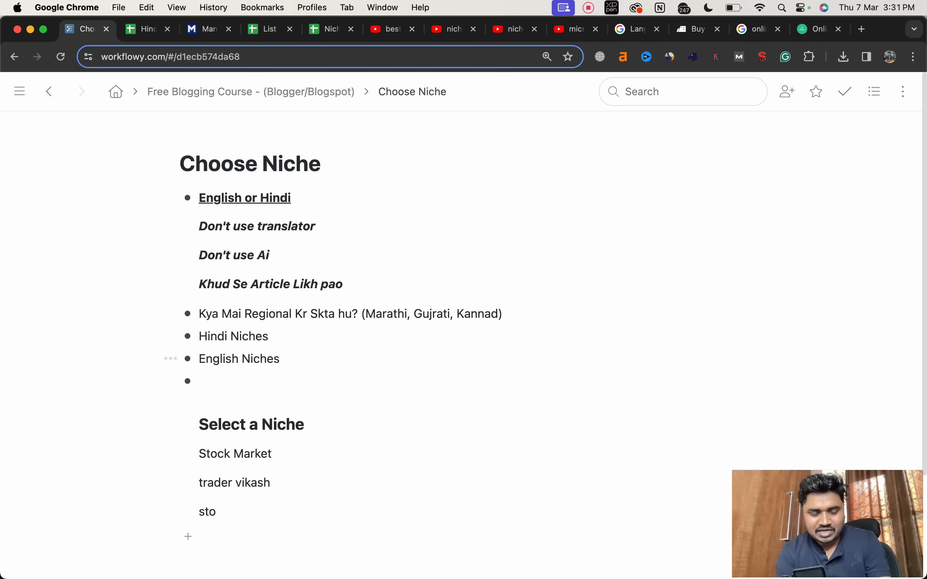
Step: Examine the site links and the disclaimer notes in the List of Hindi Sites spreadsheet
{"action": "left_click", "coordinate": [142, 30]}
{"action": "left_click", "coordinate": [267, 29]}
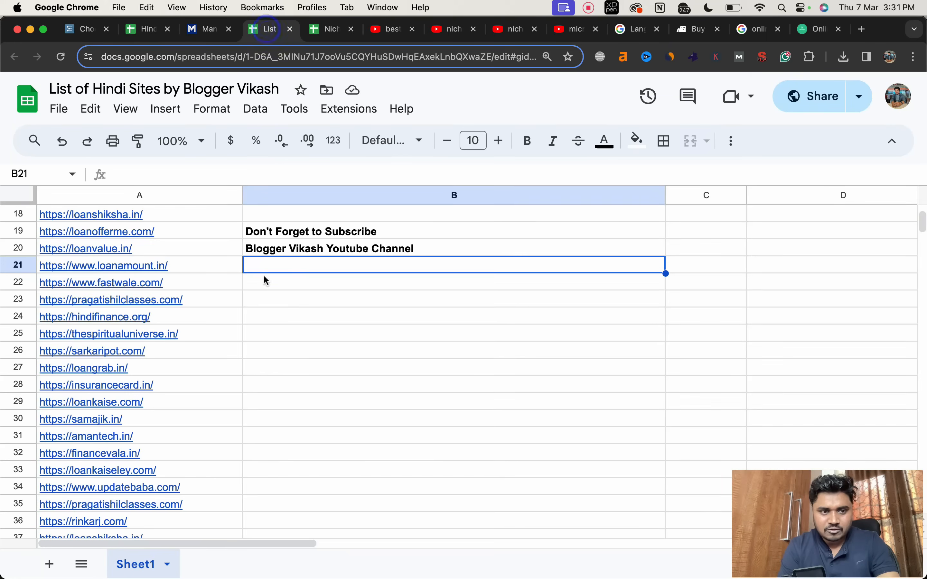
{"action": "scroll", "coordinate": [250, 345], "scroll_direction": "down", "scroll_amount": 3}
{"action": "scroll", "coordinate": [252, 346], "scroll_direction": "up", "scroll_amount": 10}
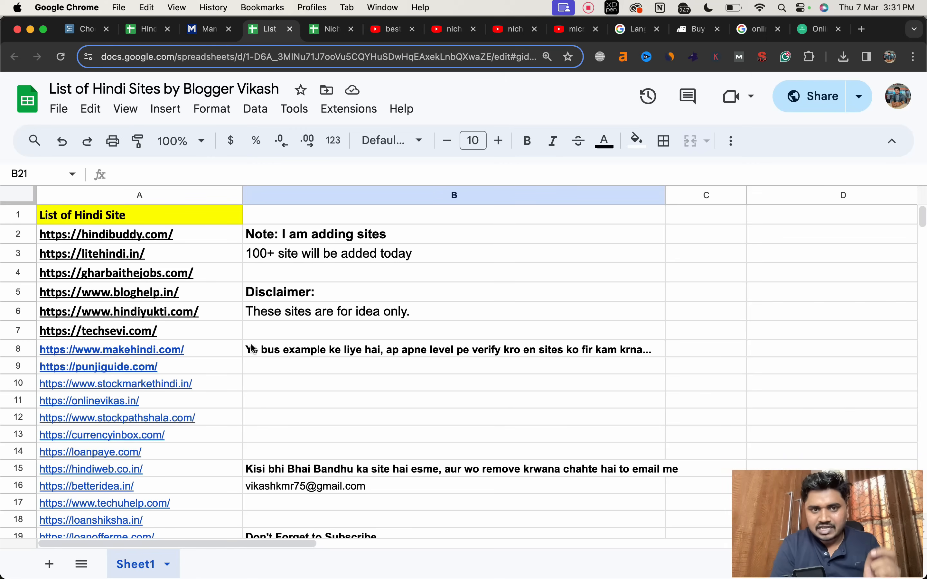
{"action": "scroll", "coordinate": [252, 348], "scroll_direction": "down", "scroll_amount": 1}
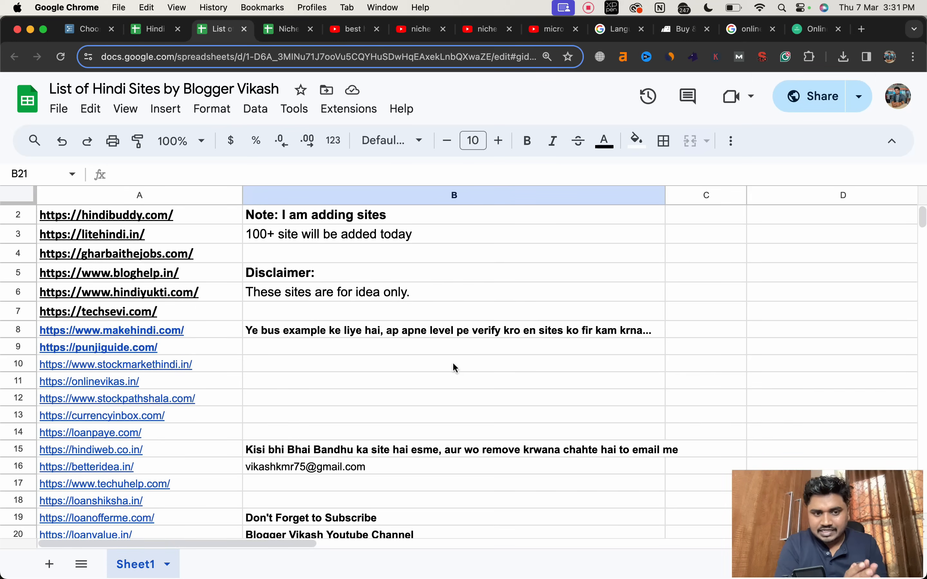
{"action": "scroll", "coordinate": [454, 364], "scroll_direction": "down", "scroll_amount": 11}
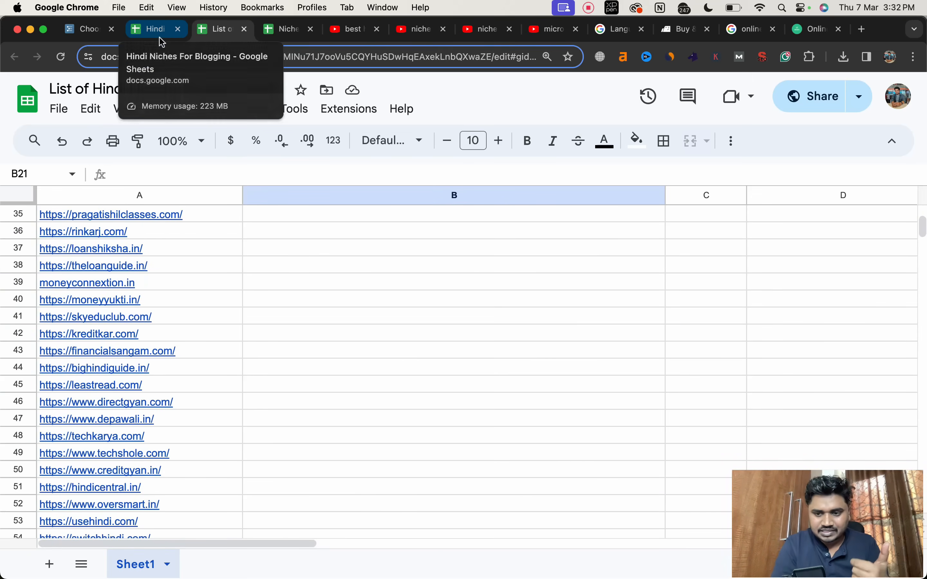
Step: Complete the unfinished "sto" line in the Choose Niche outline so that it reads "stock market hindi guide"
{"action": "left_click", "coordinate": [91, 29]}
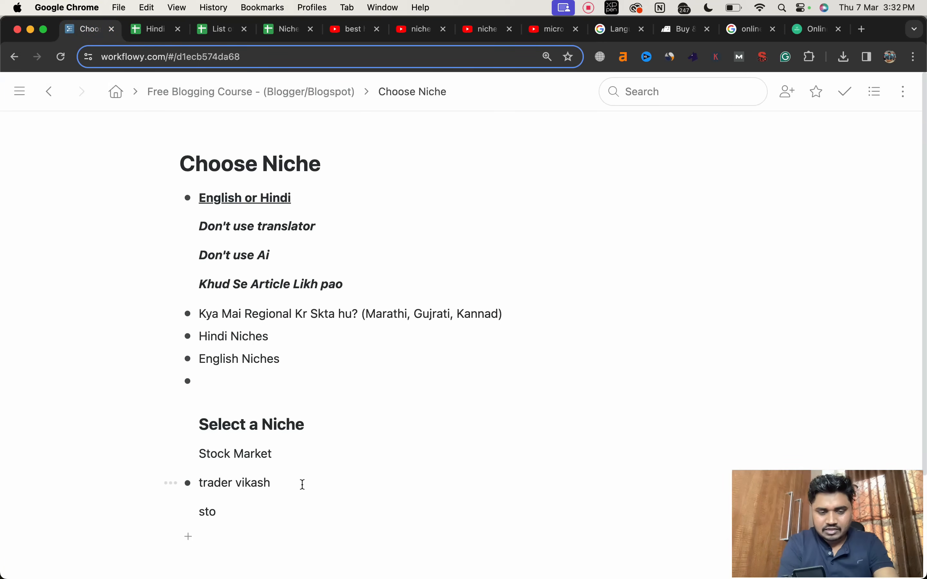
{"action": "type", "text": "ck marke"}
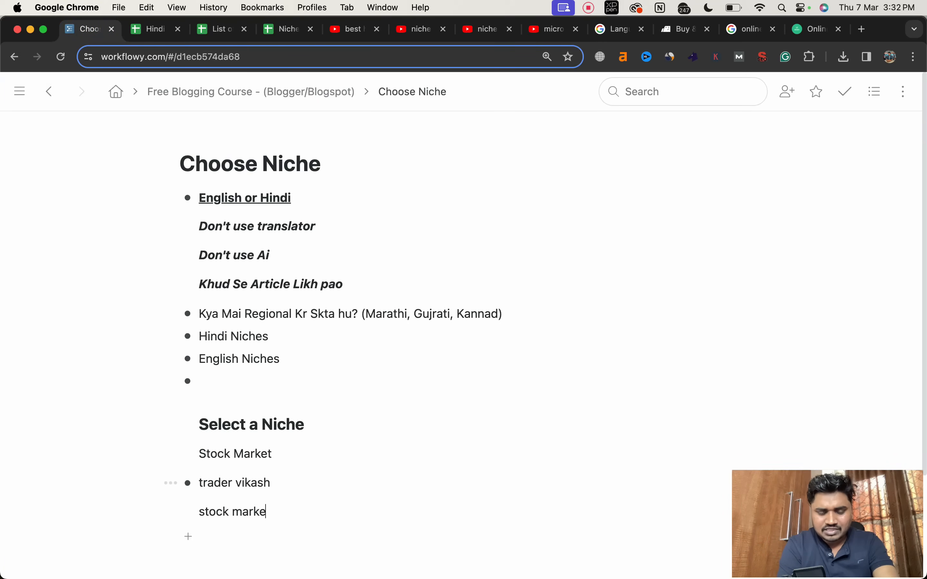
{"action": "type", "text": "t hindi"}
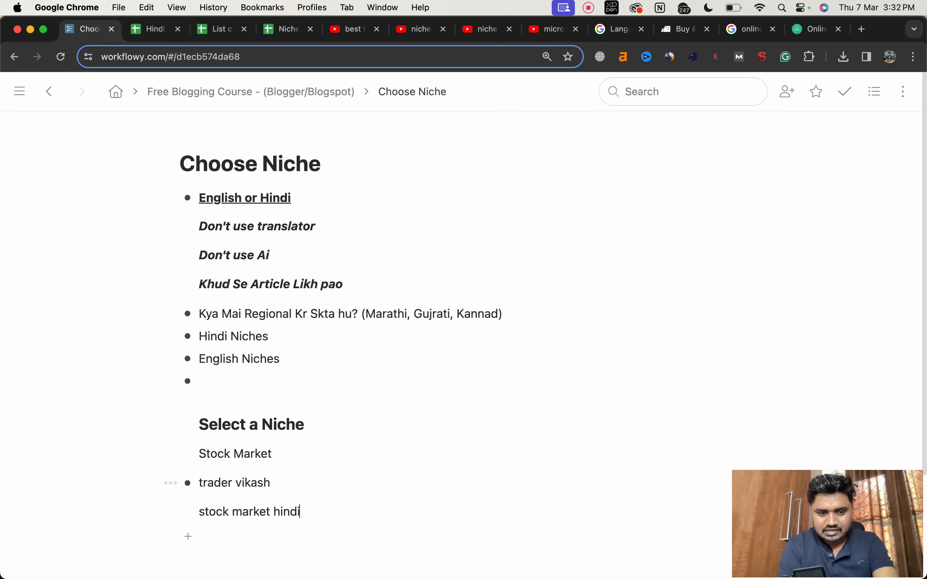
{"action": "type", "text": " guide"}
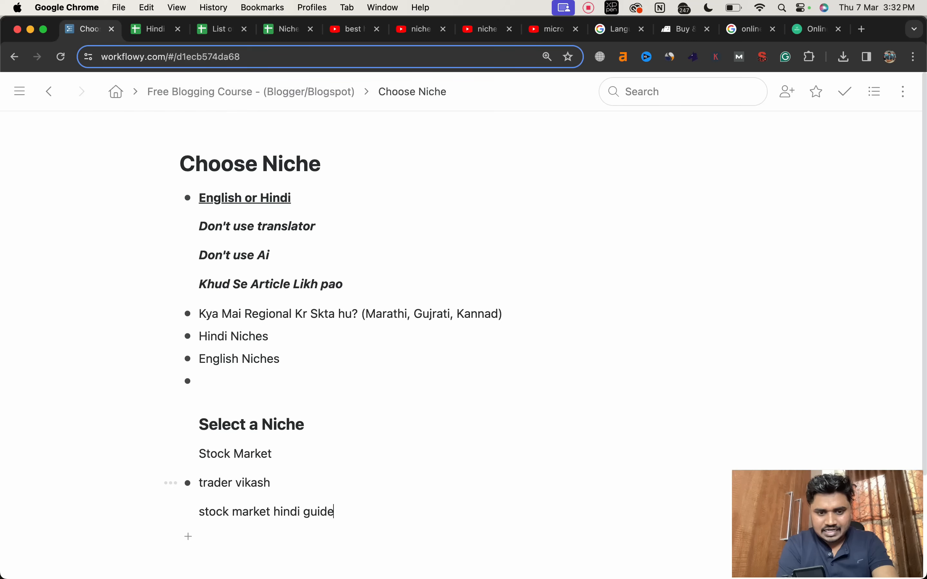
Step: Add the lines "stock market tips" and "stock market help" to the name ideas under Select a Niche
{"action": "key", "text": "Return"}
{"action": "type", "text": "stock m"}
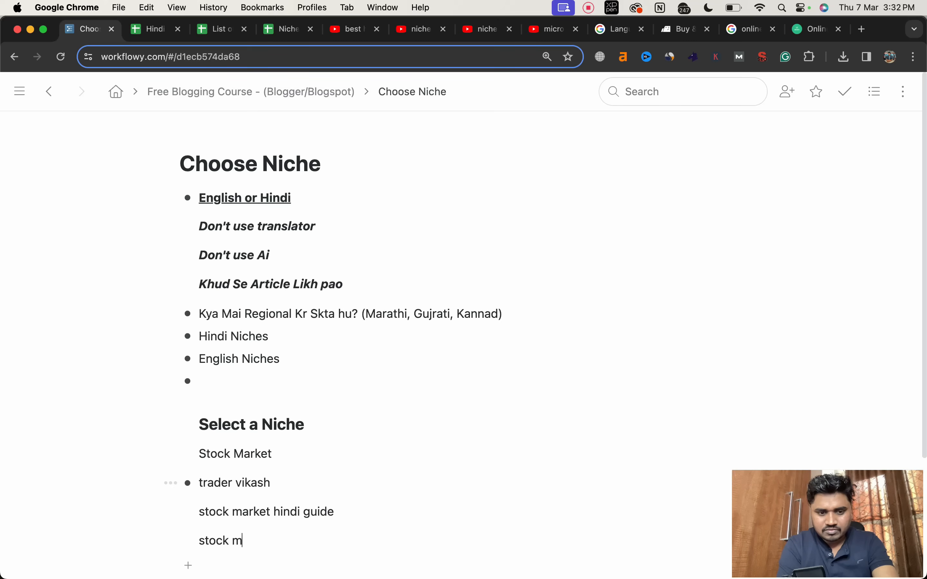
{"action": "type", "text": "arket tips"}
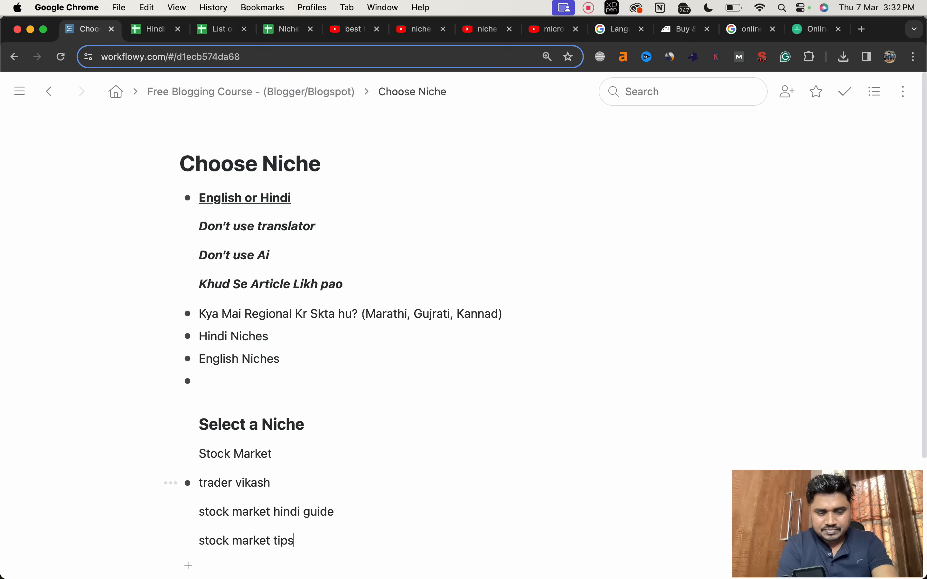
{"action": "key", "text": "Return"}
{"action": "type", "text": "stock m"}
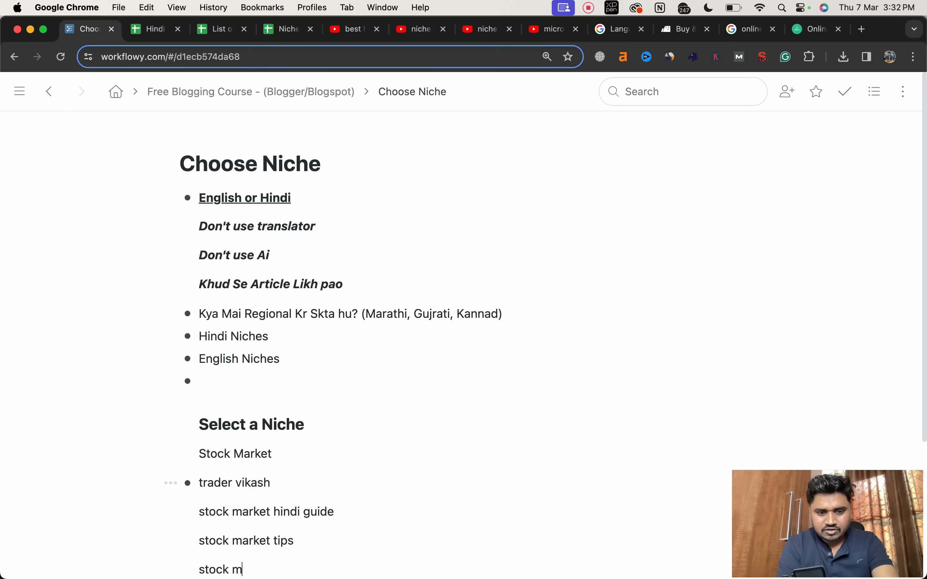
{"action": "type", "text": "arket help"}
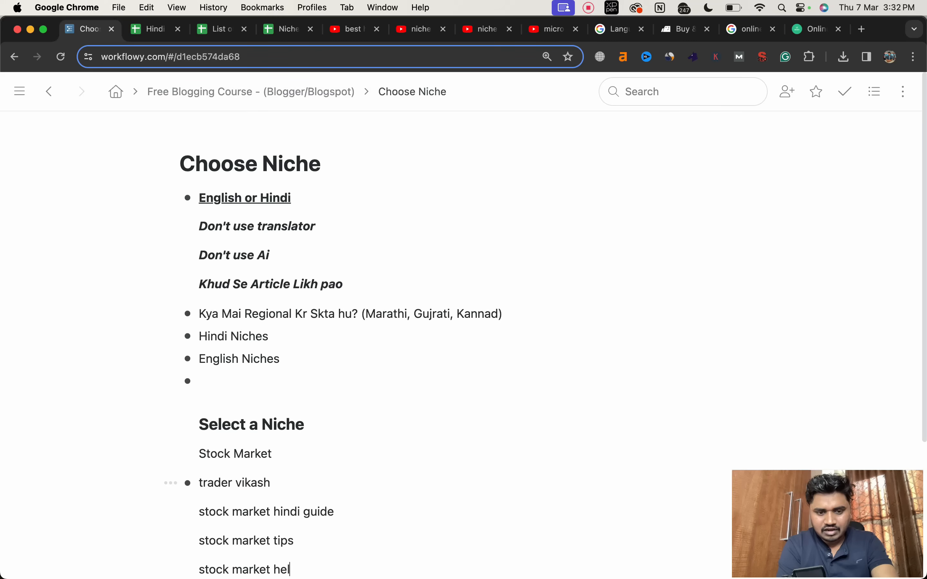
{"action": "key", "text": "Return"}
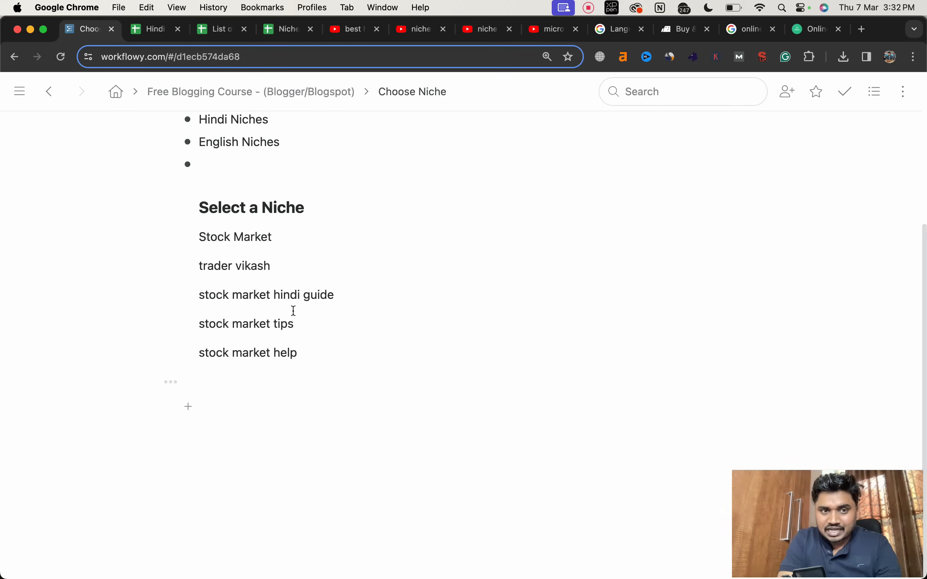
Step: Return to the Free Blogging Course outline and open Blogger in a new browser tab
{"action": "left_click", "coordinate": [150, 94]}
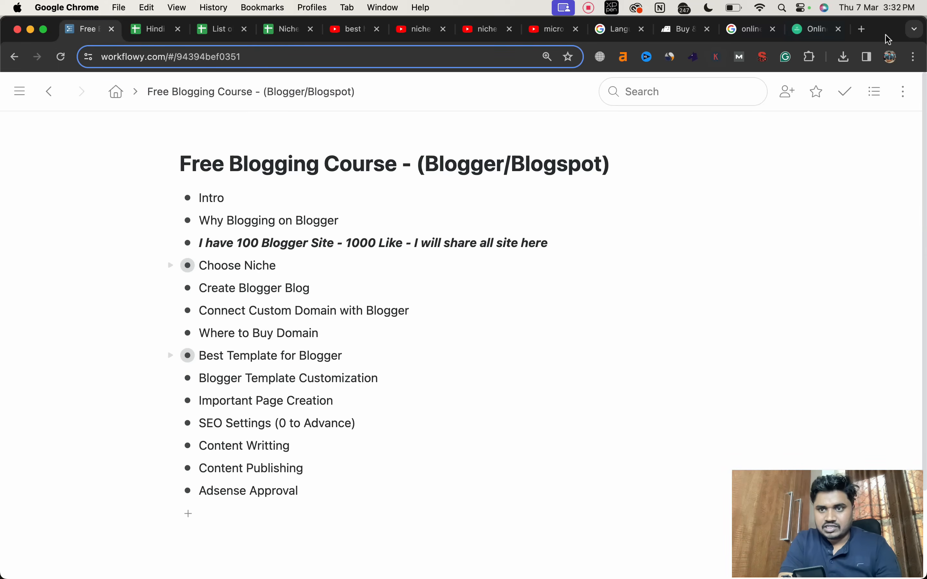
{"action": "left_click", "coordinate": [863, 31]}
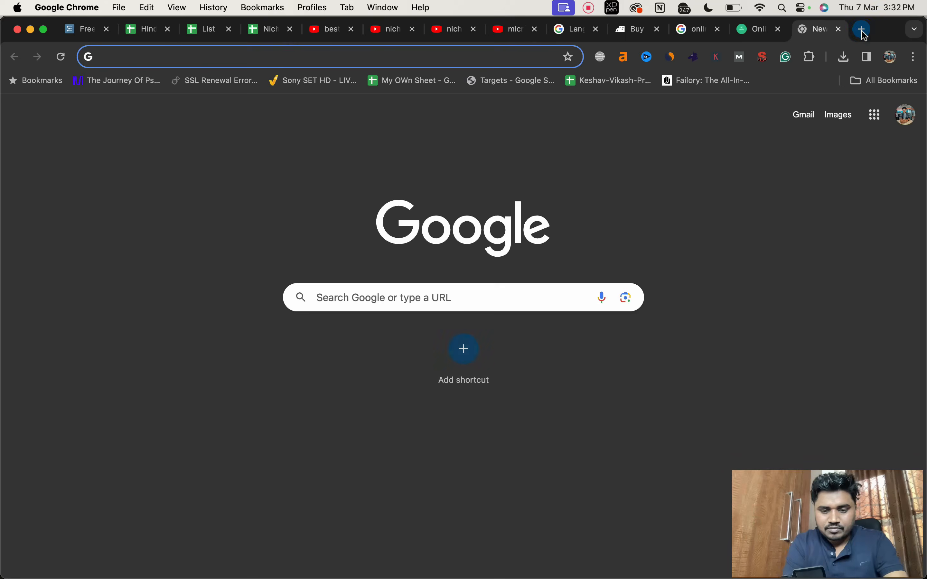
{"action": "type", "text": "blogger"}
{"action": "key", "text": "BackSpace"}
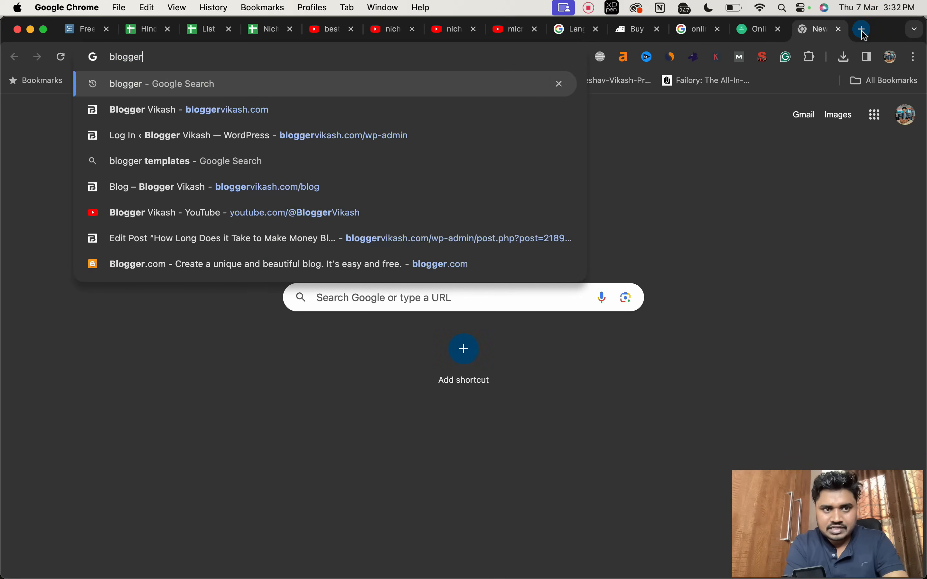
{"action": "key", "text": "Return"}
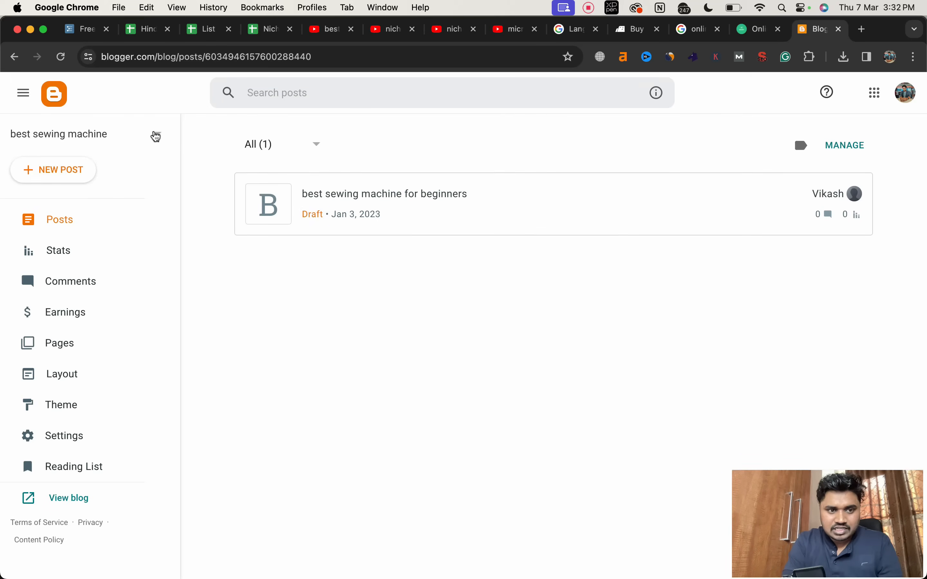
Step: Start creating a new blog and enter "Stock Market Hindi Tips" as its title
{"action": "left_click", "coordinate": [156, 134]}
{"action": "scroll", "coordinate": [91, 302], "scroll_direction": "down", "scroll_amount": 5}
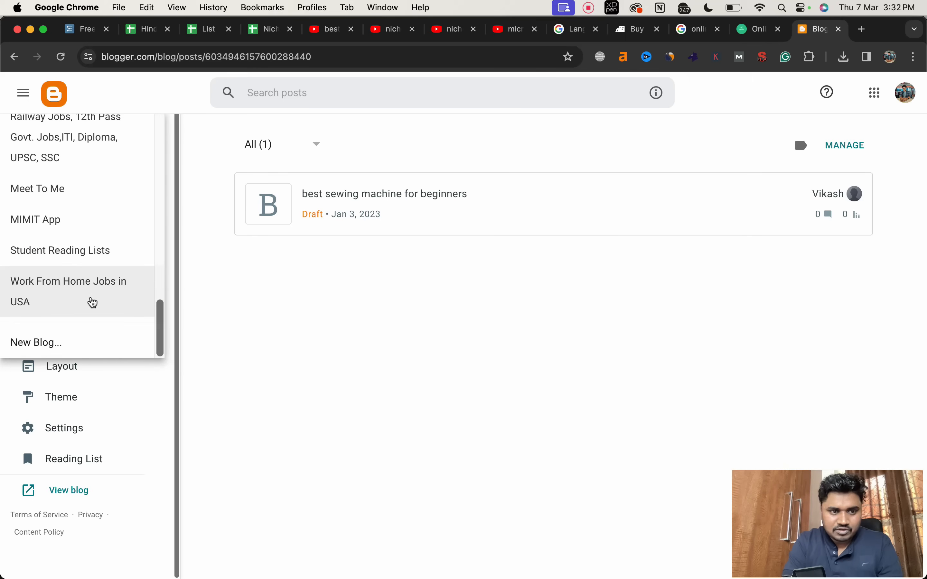
{"action": "left_click", "coordinate": [54, 351]}
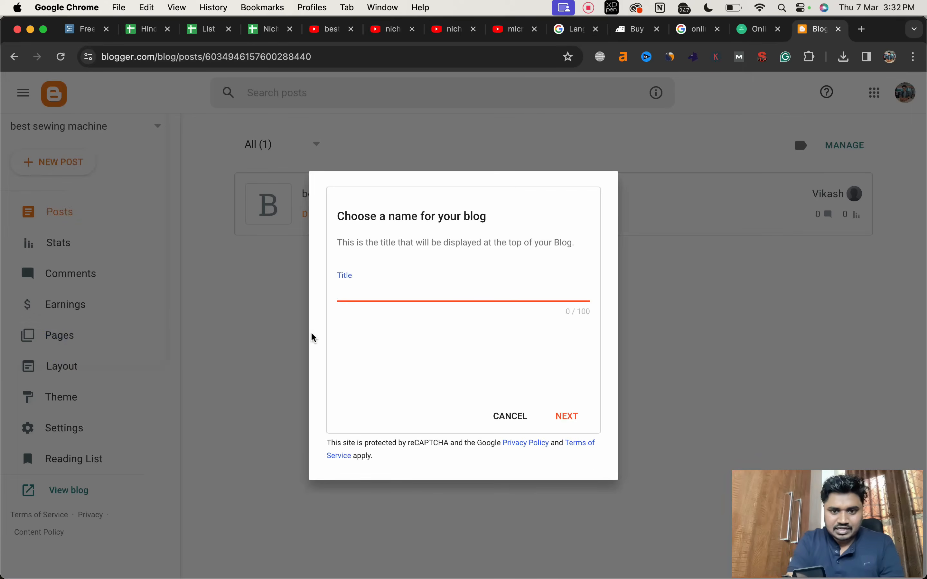
{"action": "type", "text": "S"}
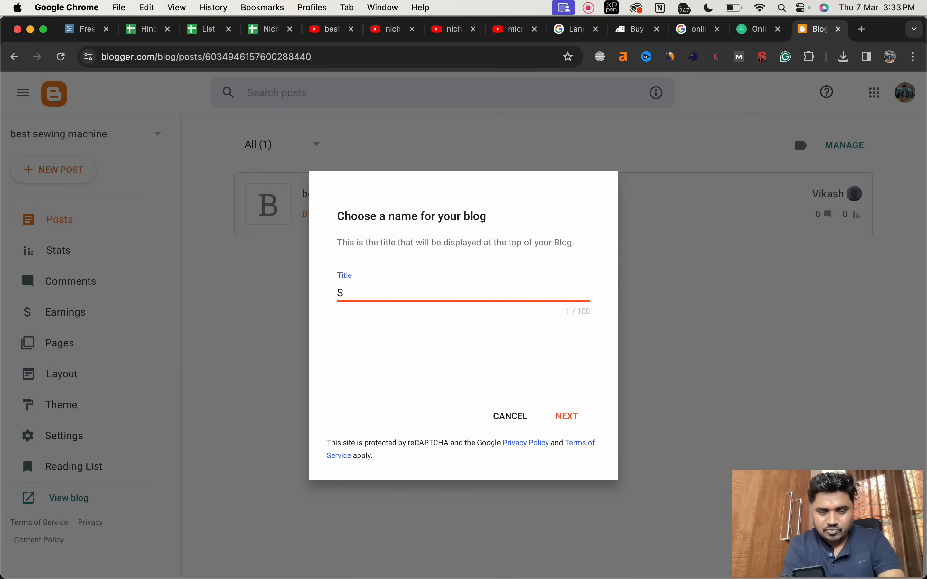
{"action": "type", "text": "tock Marke"}
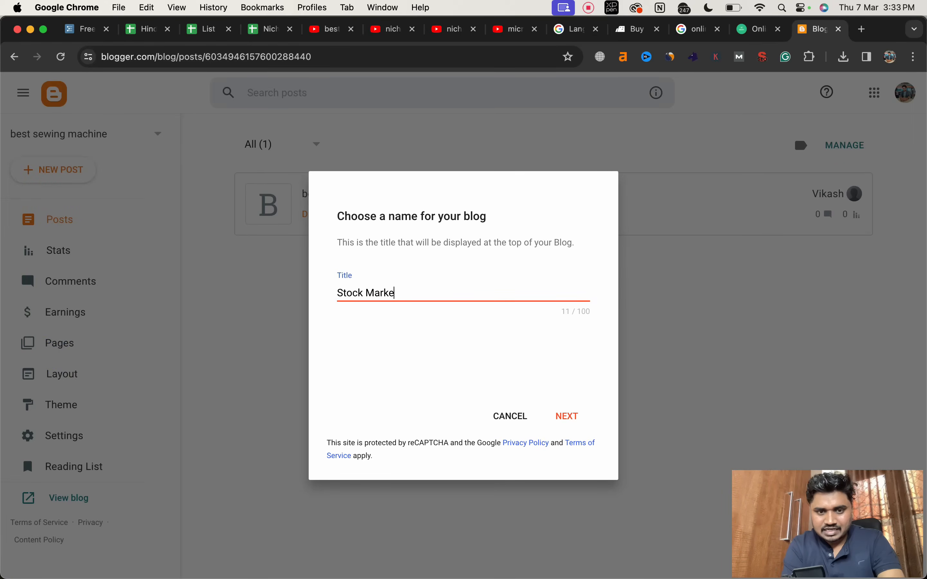
{"action": "type", "text": "t Hindi "}
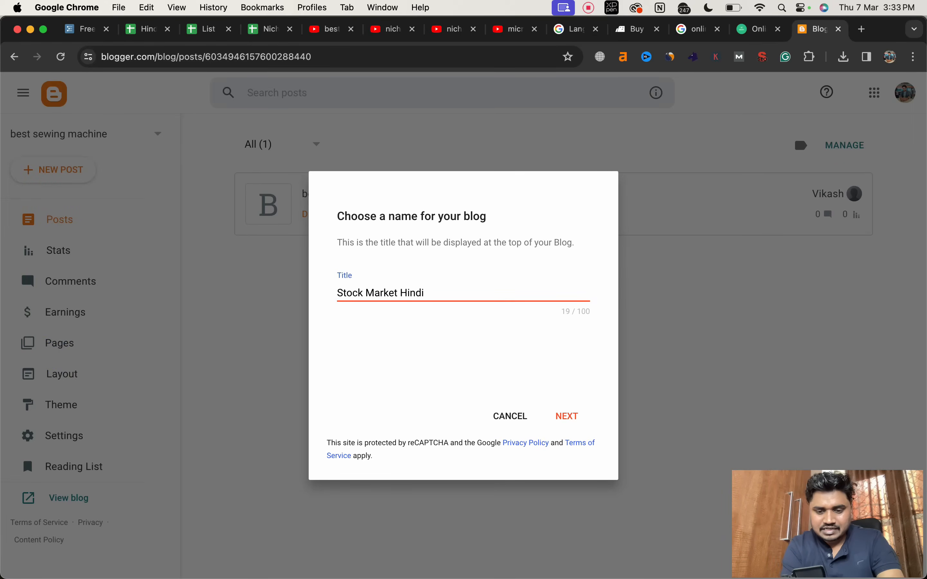
{"action": "type", "text": "Tips"}
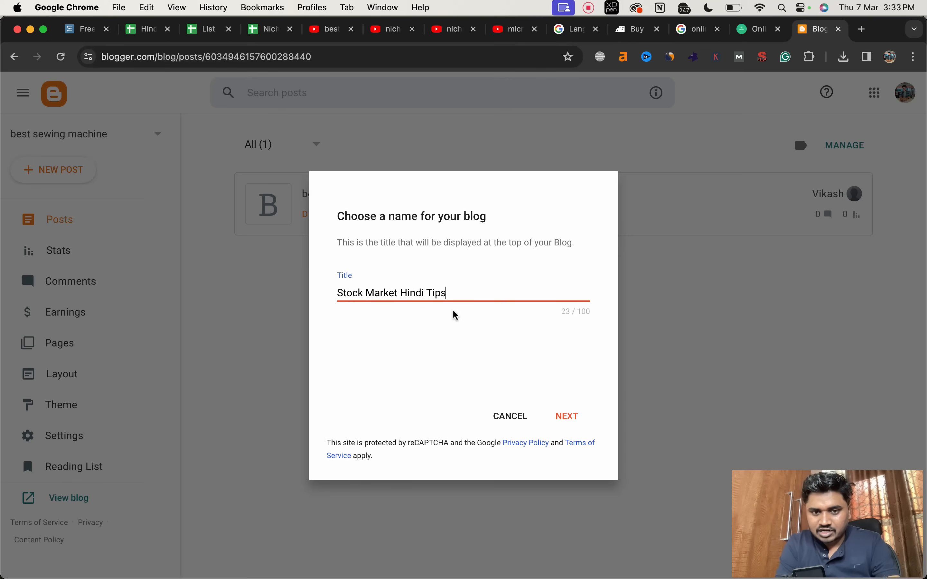
Step: Remove "Hindi" from the blog title so that it reads "Stock Market Tips", and continue to the blog address
{"action": "key", "text": "super+a"}
{"action": "double_click", "coordinate": [411, 294]}
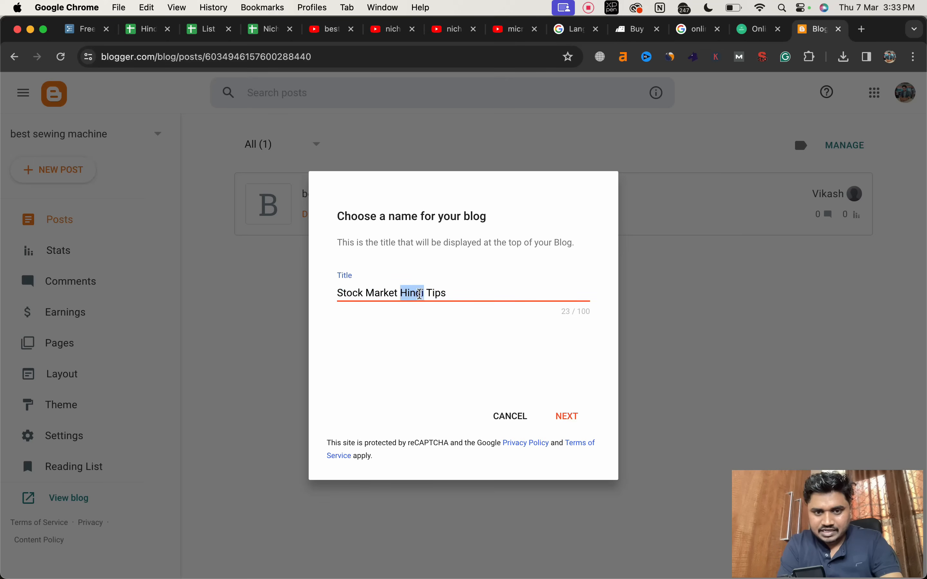
{"action": "key", "text": "BackSpace"}
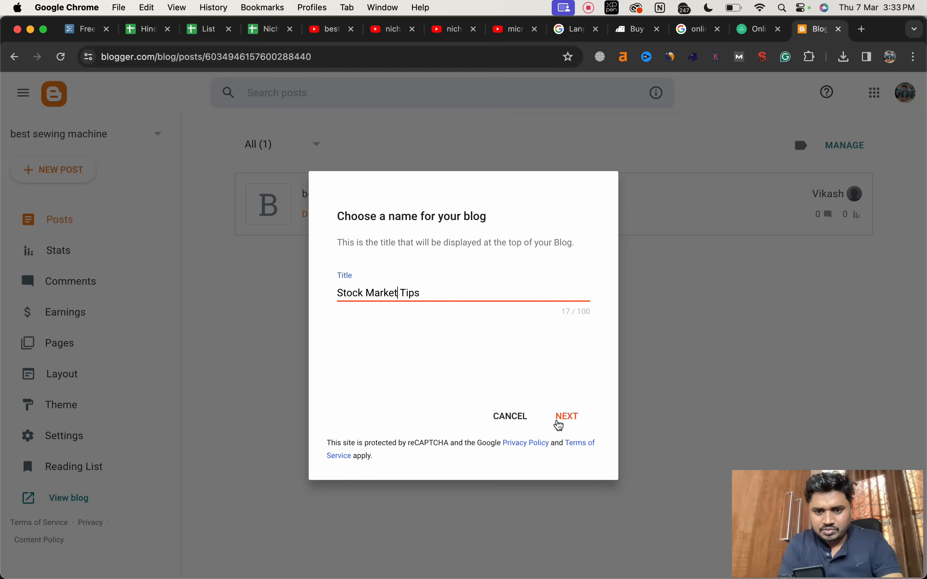
{"action": "left_click", "coordinate": [556, 422]}
Step: Try the blogspot addresses "stockmarkettips" and "stockmarkethinditips" for the new blog
{"action": "left_click", "coordinate": [379, 294]}
{"action": "type", "text": "st"}
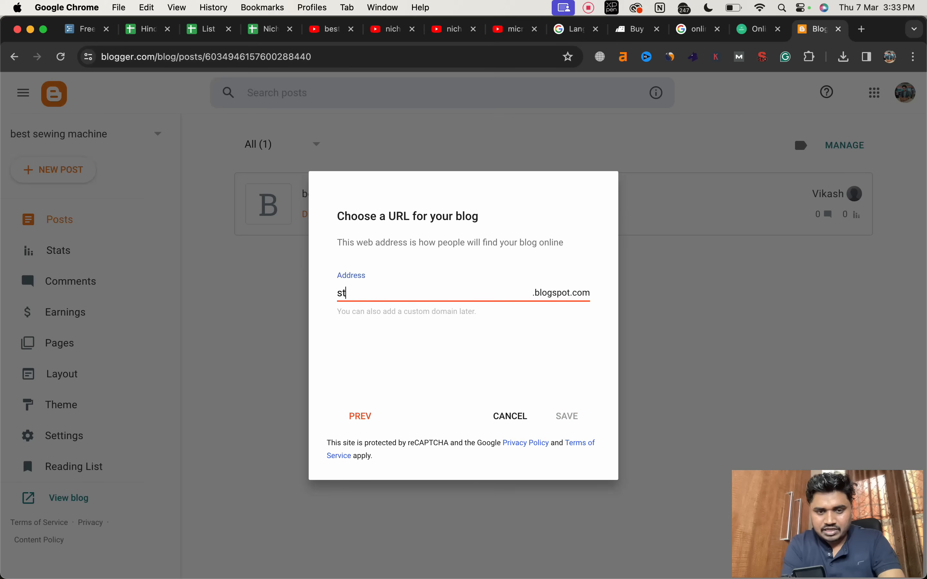
{"action": "type", "text": "ockmarket"}
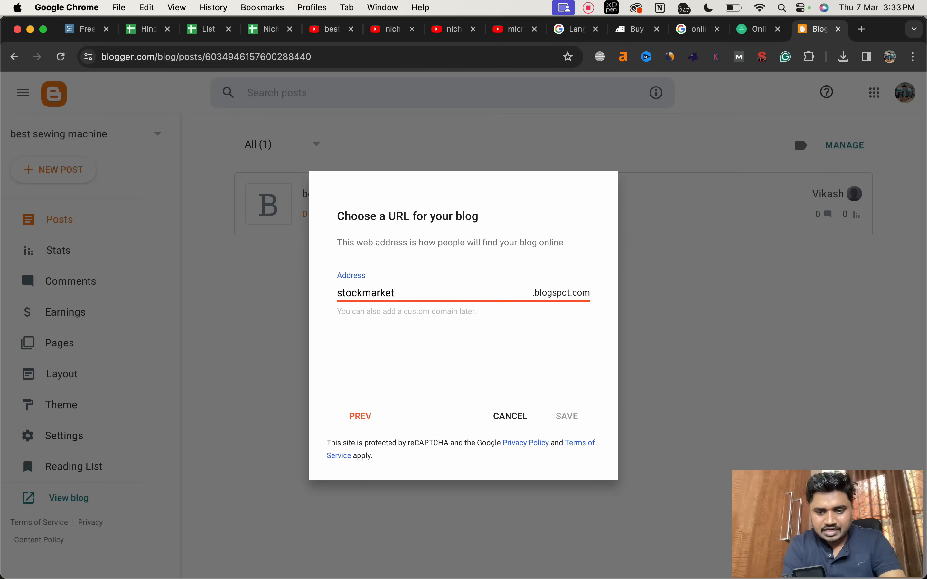
{"action": "type", "text": "tips"}
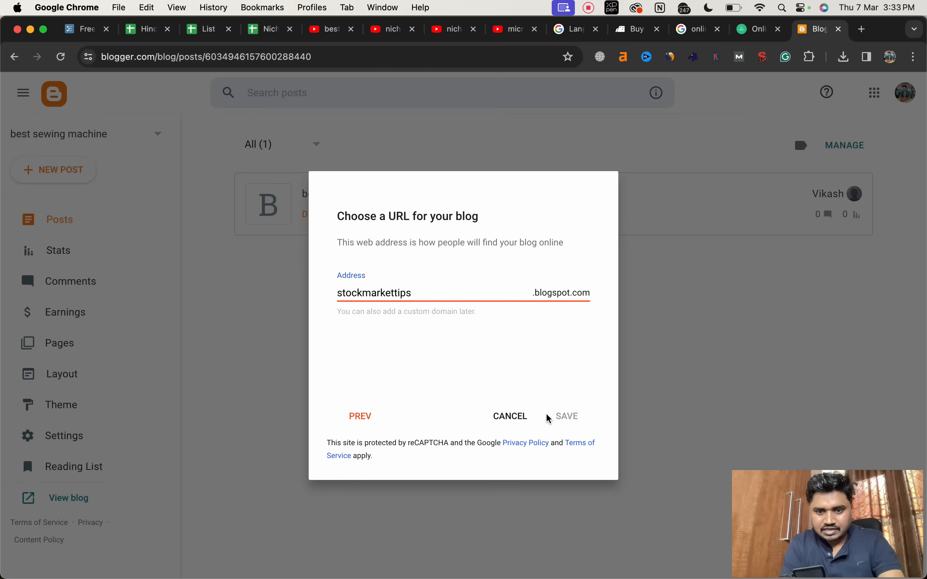
{"action": "left_click", "coordinate": [486, 371]}
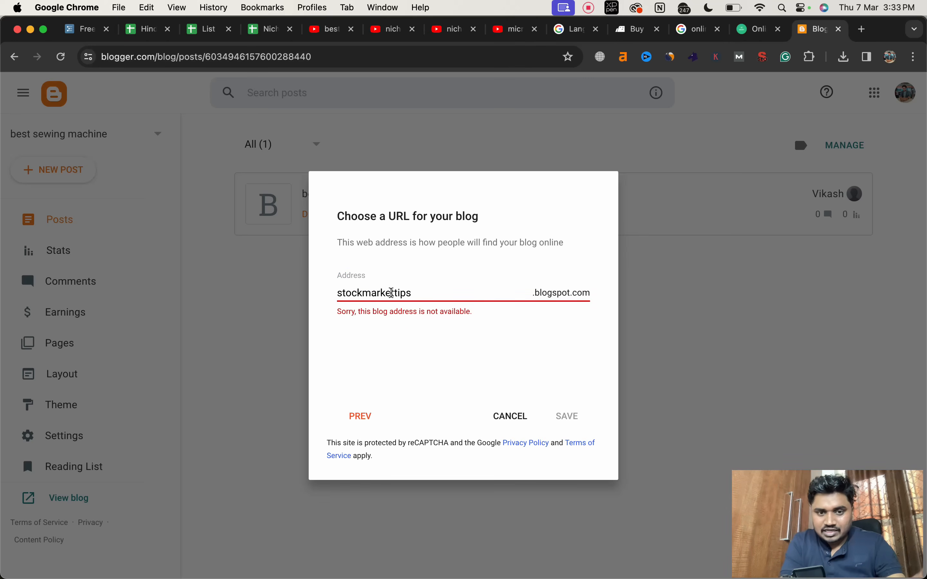
{"action": "left_click", "coordinate": [395, 291]}
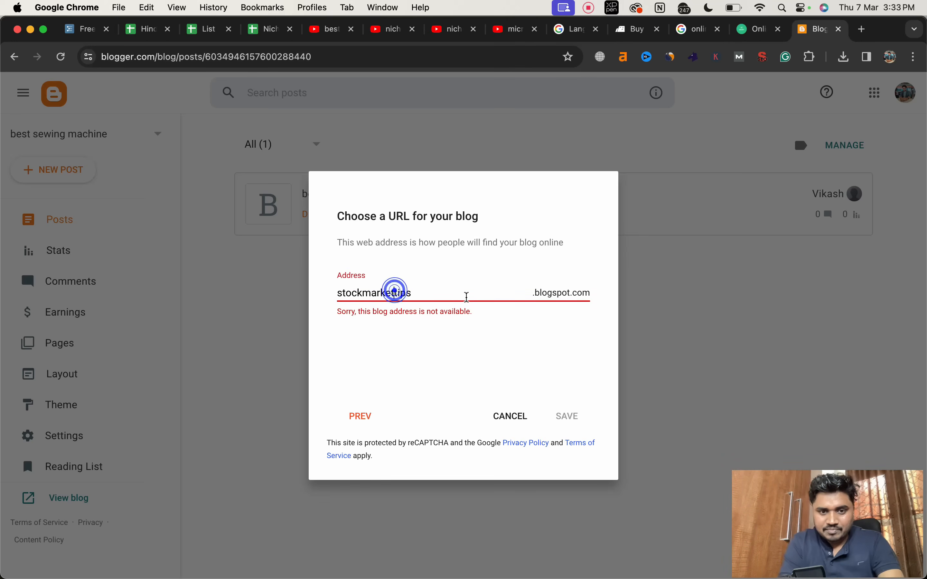
{"action": "type", "text": "hindi"}
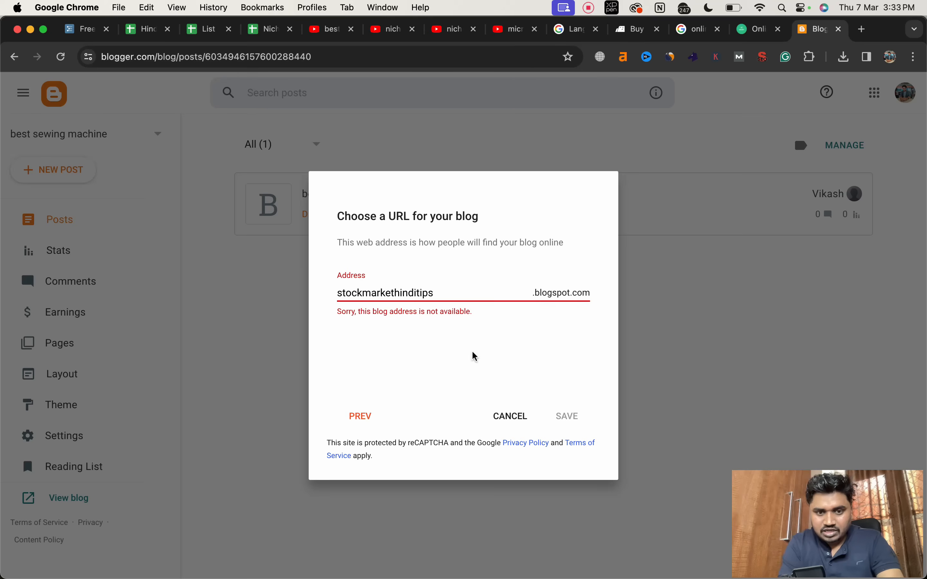
{"action": "left_click", "coordinate": [473, 354]}
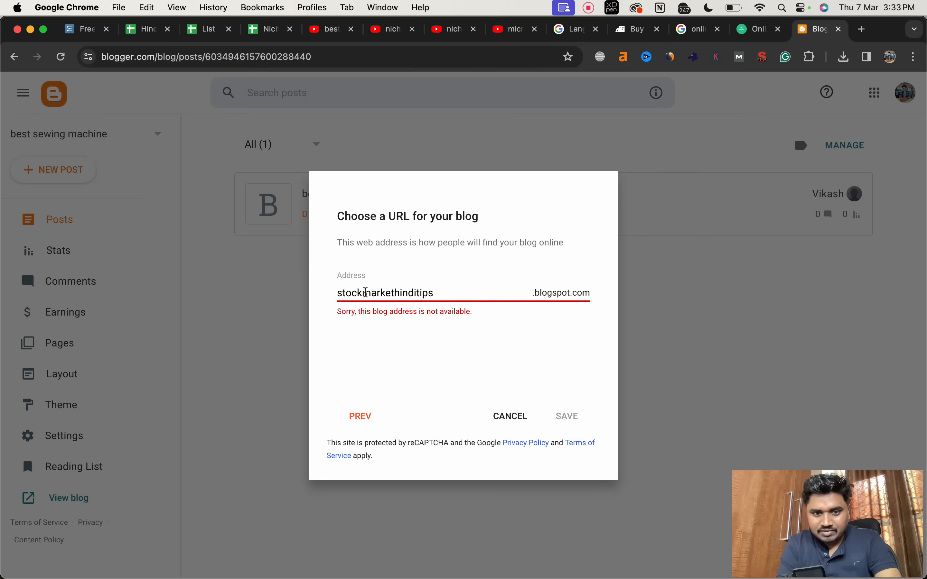
Step: Hyphenate the blog address so that it reads "stock-market-hindi-tips"
{"action": "left_click", "coordinate": [367, 292]}
{"action": "type", "text": "-"}
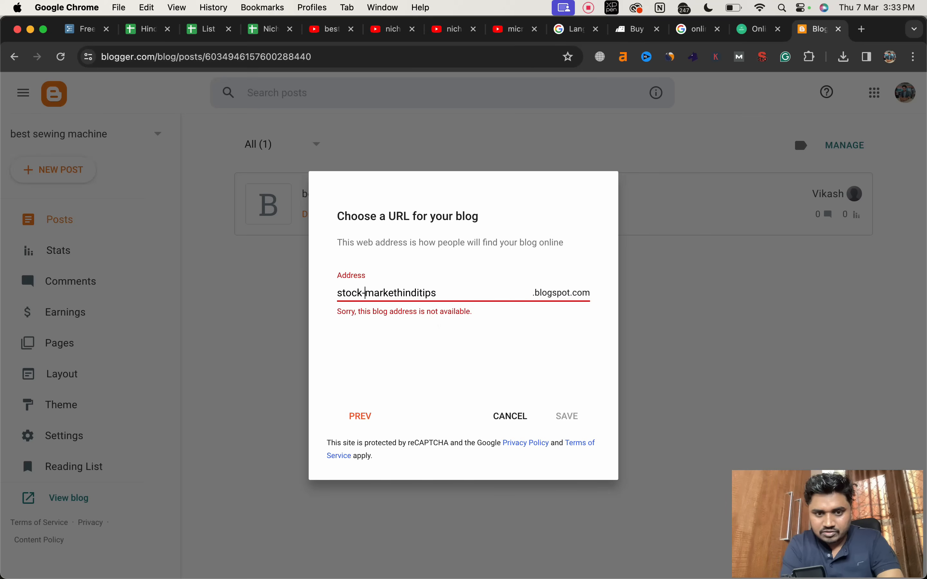
{"action": "left_click", "coordinate": [397, 294]}
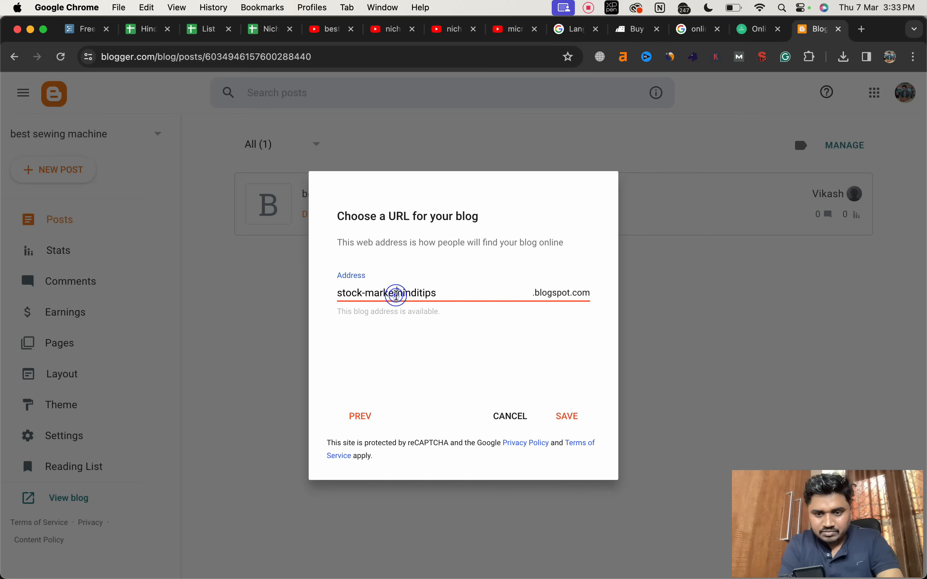
{"action": "type", "text": "-"}
{"action": "left_click", "coordinate": [425, 343]}
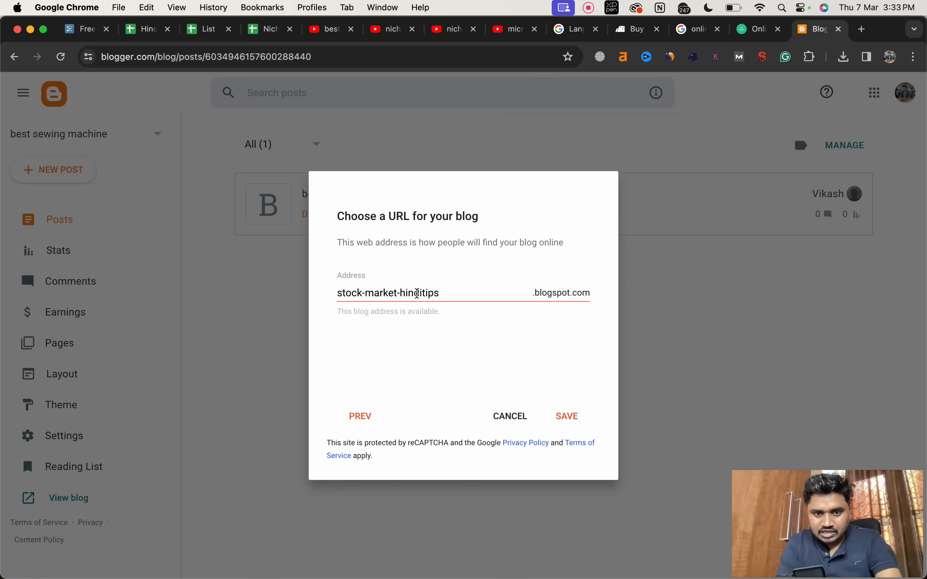
{"action": "left_click", "coordinate": [421, 293]}
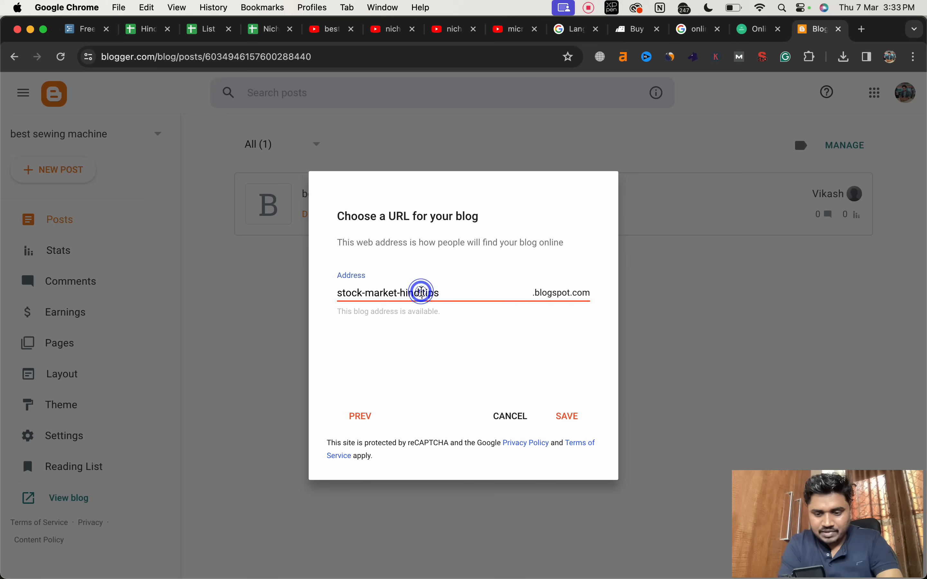
{"action": "type", "text": "-"}
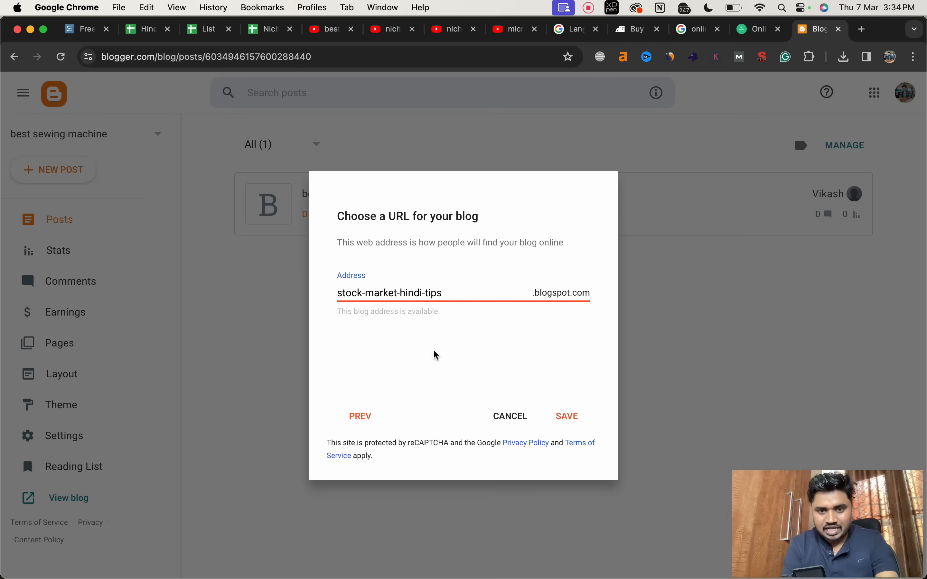
Step: Replace the blog address with "trader" followed directly by the owner's first name, and save the new blog
{"action": "triple_click", "coordinate": [442, 293]}
{"action": "type", "text": "t"}
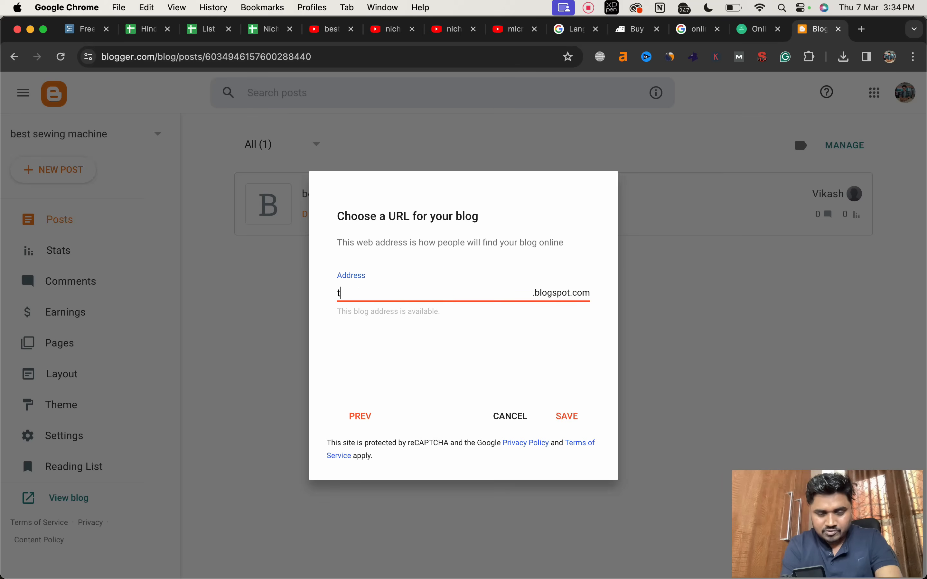
{"action": "type", "text": "radervikash"}
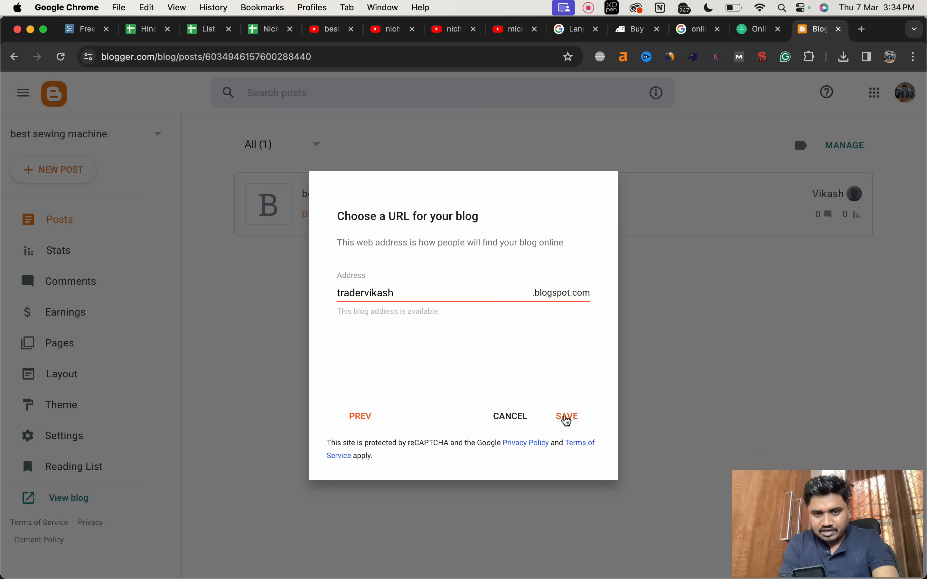
{"action": "left_click", "coordinate": [569, 420]}
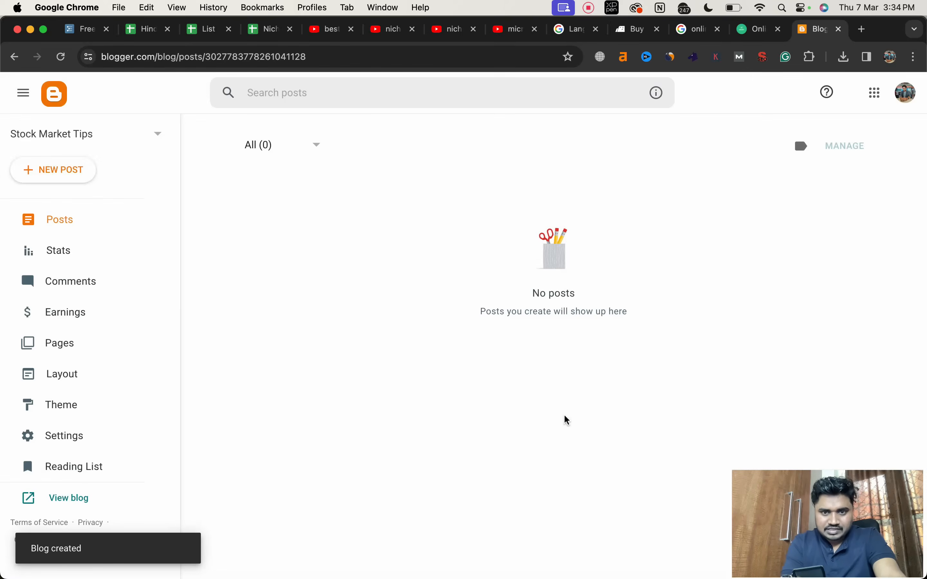
Step: View the new Stock Market Tips blog and disable the SEO metrics toolbar for its whole domain
{"action": "scroll", "coordinate": [141, 207], "scroll_direction": "down", "scroll_amount": 1}
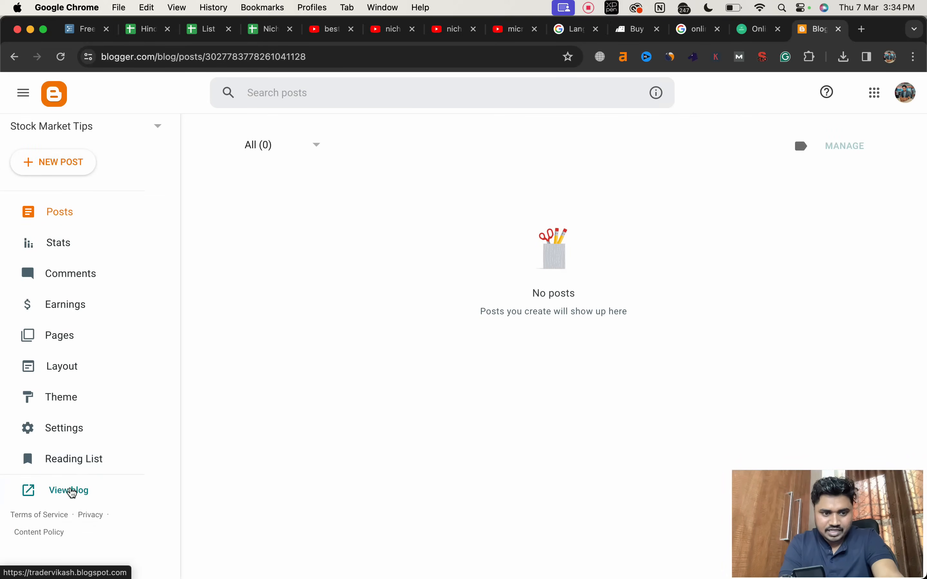
{"action": "left_click", "coordinate": [73, 491]}
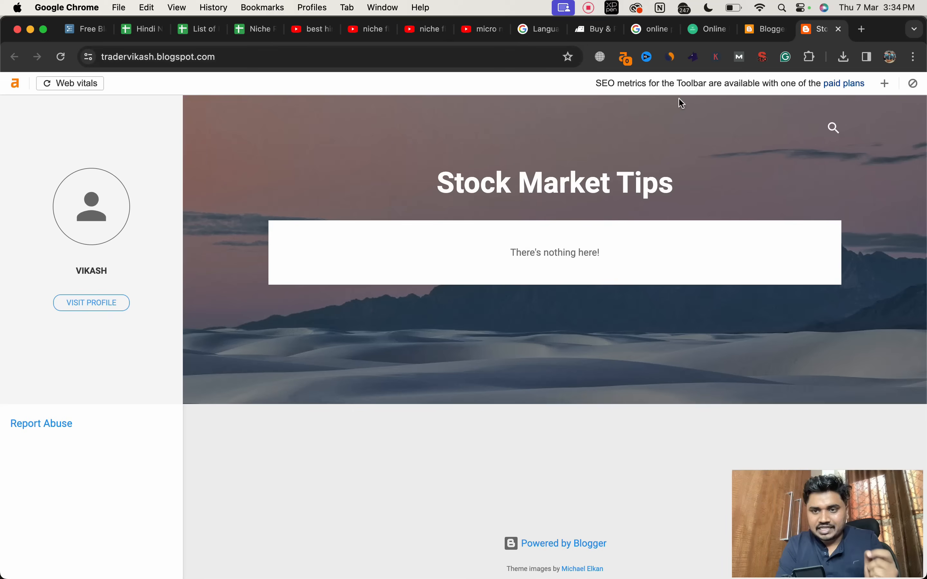
{"action": "left_click", "coordinate": [913, 83]}
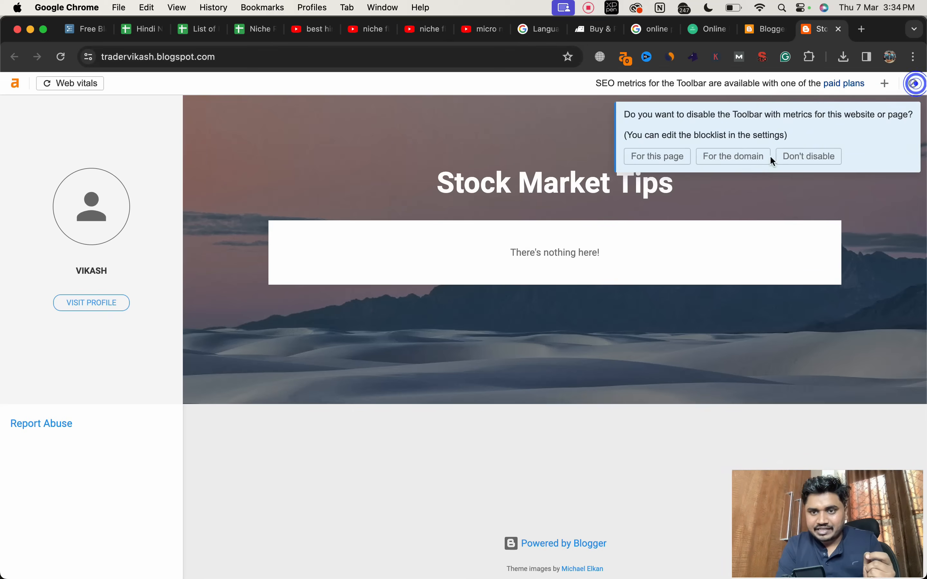
{"action": "left_click", "coordinate": [724, 160]}
{"action": "left_click", "coordinate": [724, 161]}
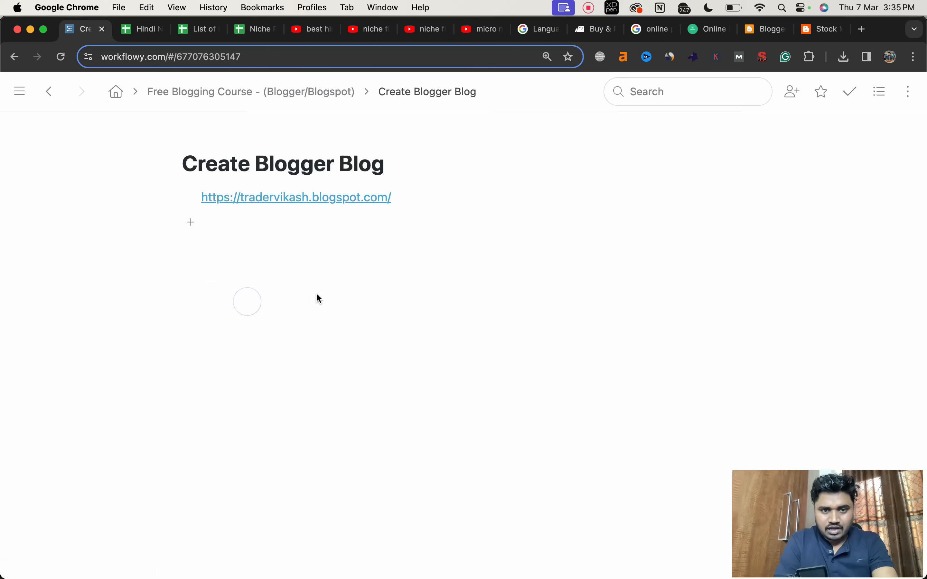
Step: In WorkFlowy's Create Blogger Blog outline, note the new blog's blogspot link and add the same name as a .com domain below it
{"action": "key", "text": "Return"}
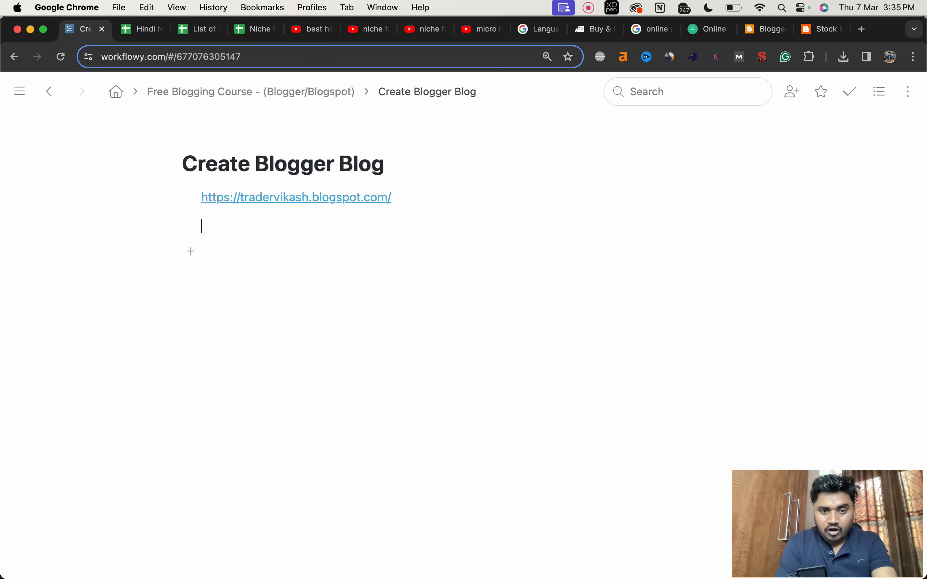
{"action": "type", "text": "tra"}
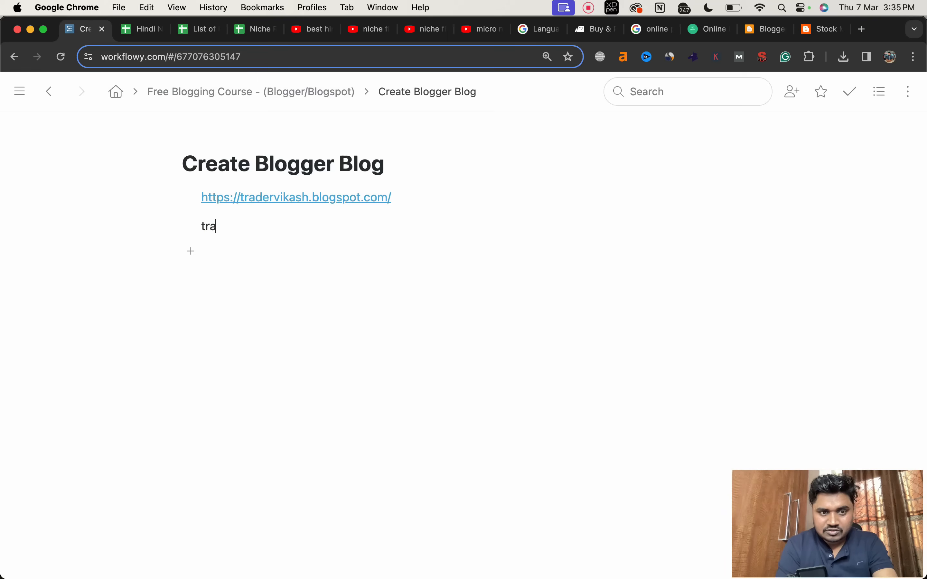
{"action": "type", "text": "dervikas"}
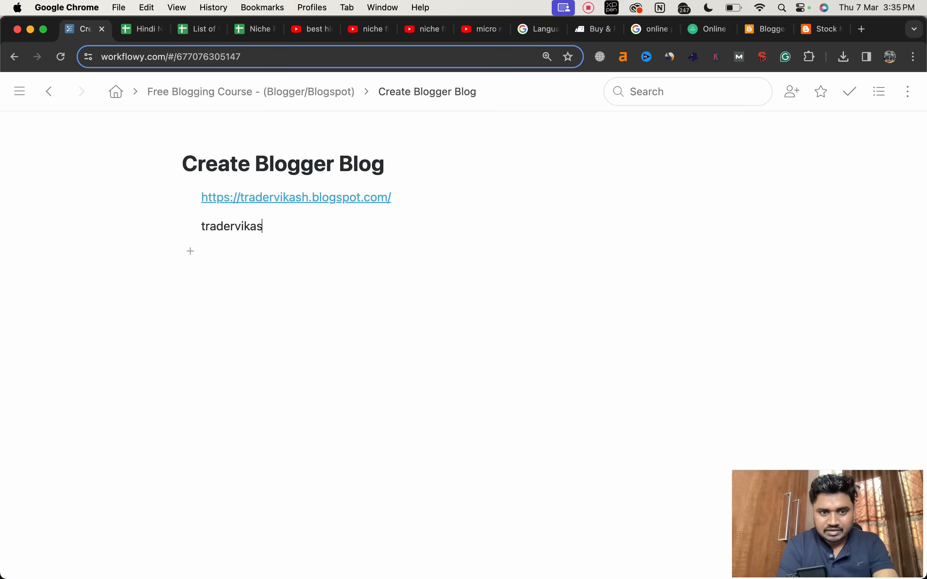
{"action": "type", "text": "h.com"}
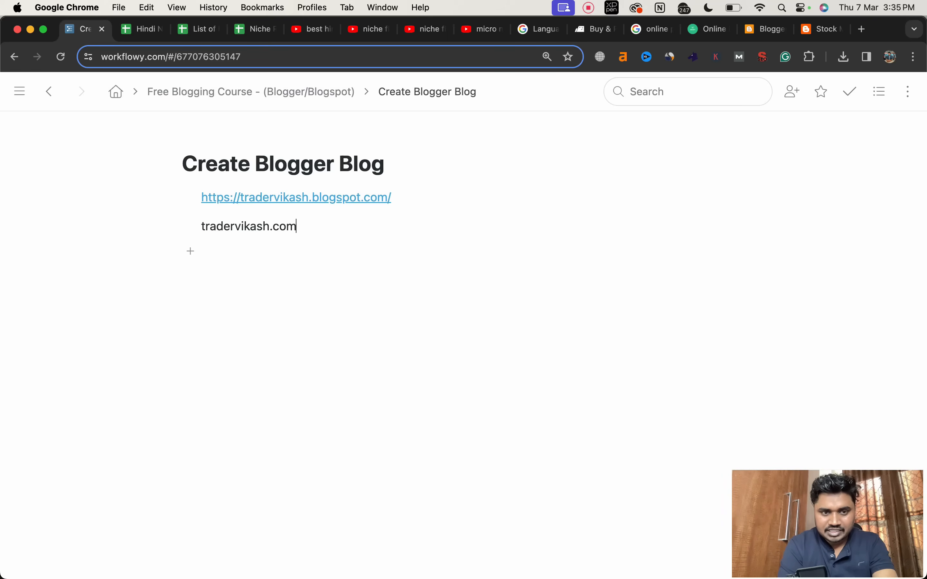
{"action": "left_click", "coordinate": [375, 337]}
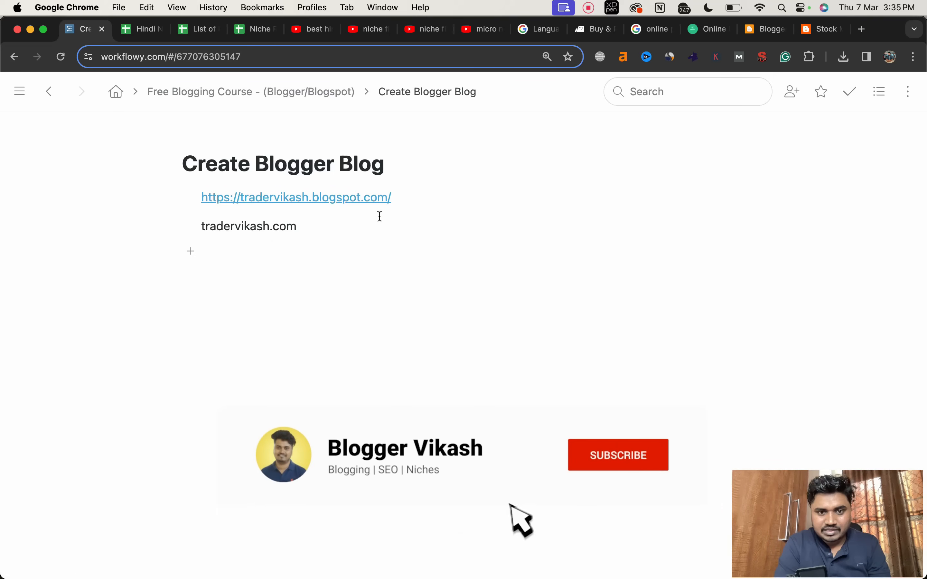
Step: Append "- 6 month" after the blogspot link in the Create Blogger Blog outline
{"action": "left_click", "coordinate": [417, 199]}
{"action": "type", "text": "-"}
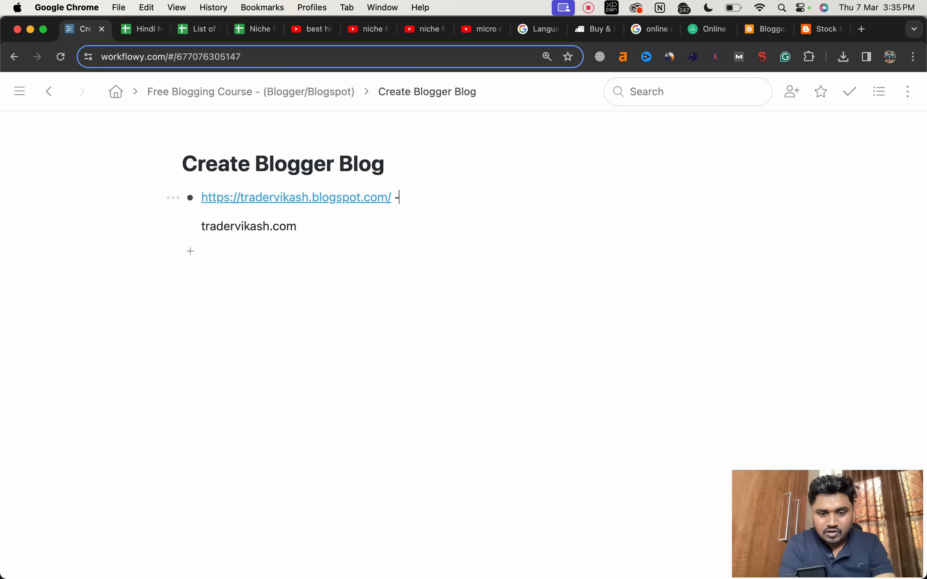
{"action": "type", "text": " 6"}
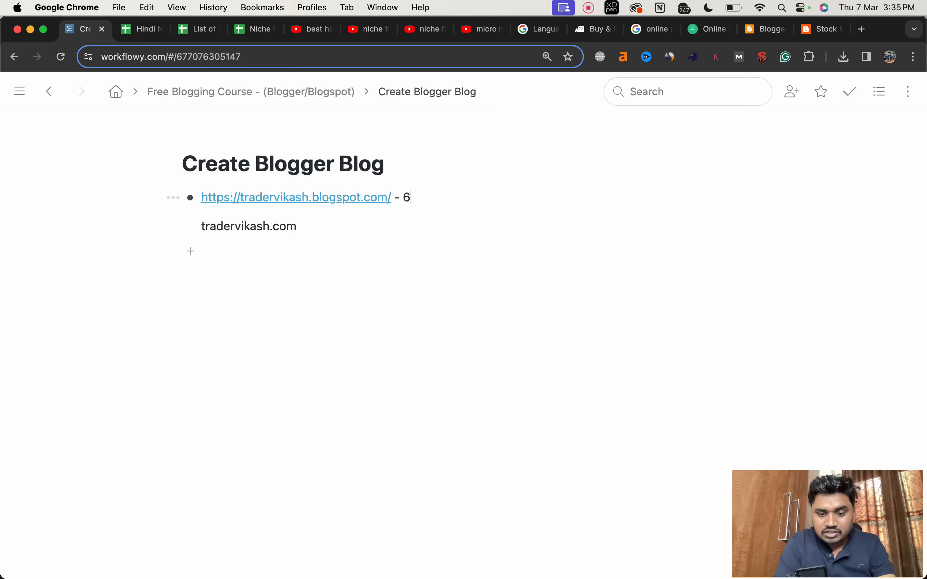
{"action": "type", "text": " month"}
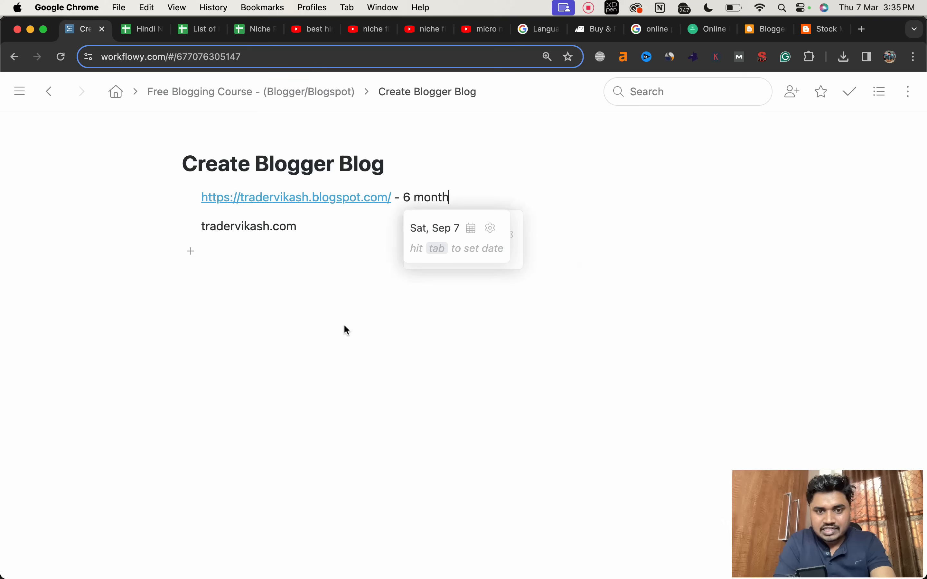
Step: Append "- 0 consider" after the .com domain in the Create Blogger Blog outline
{"action": "left_click", "coordinate": [342, 332]}
{"action": "type", "text": "-"}
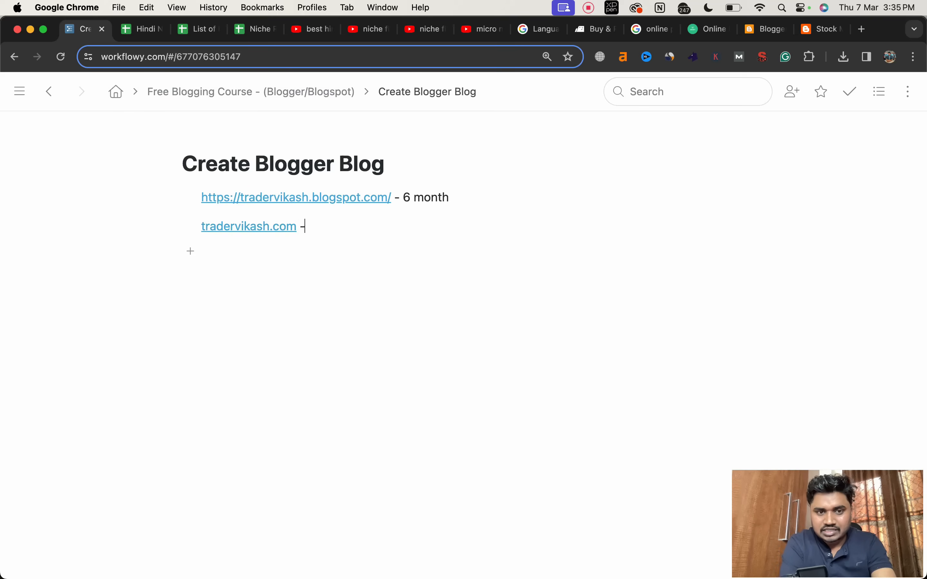
{"action": "type", "text": " 0 consider"}
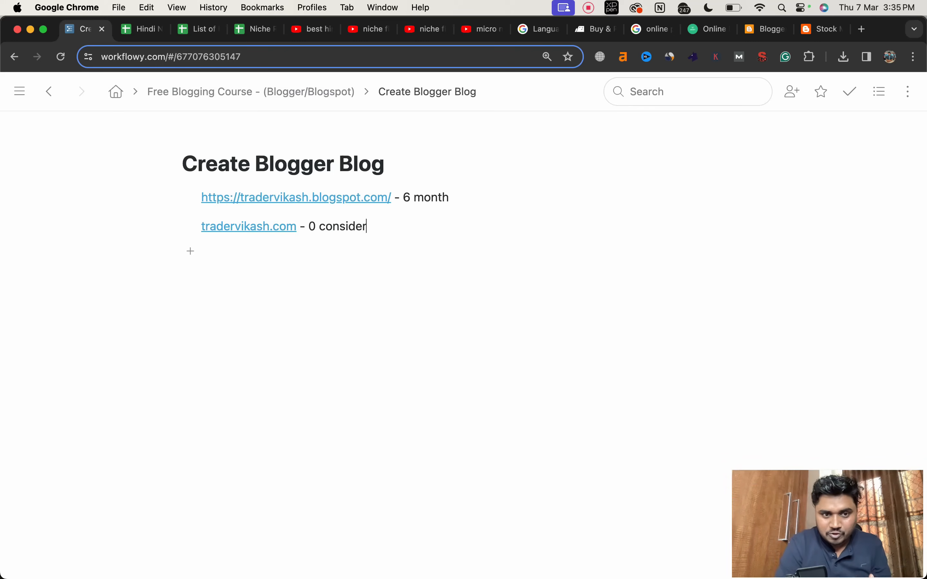
Step: Insert a line below the blogspot link with the same name as a .com domain, followed by "- 6 Month"
{"action": "left_click", "coordinate": [464, 201]}
{"action": "key", "text": "shift+Return"}
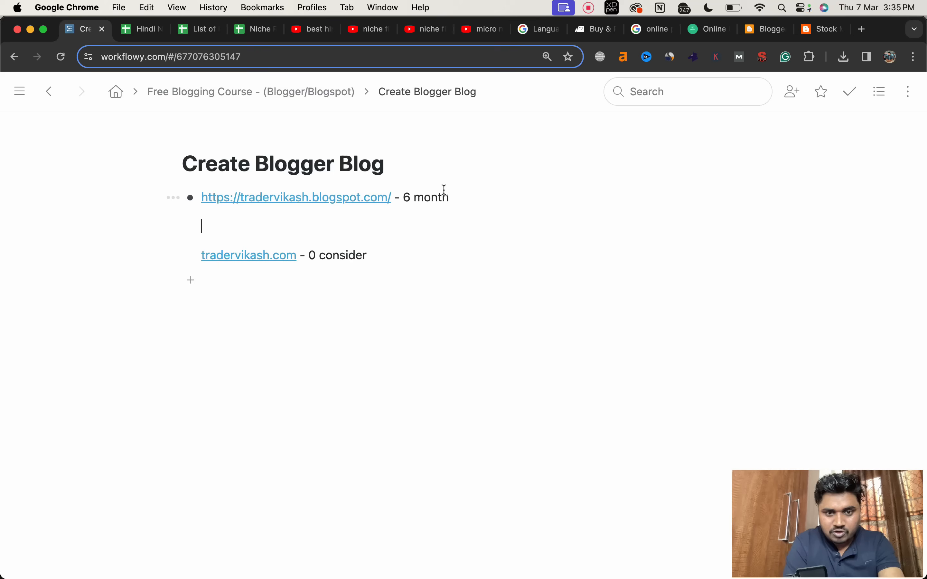
{"action": "type", "text": "Trader"}
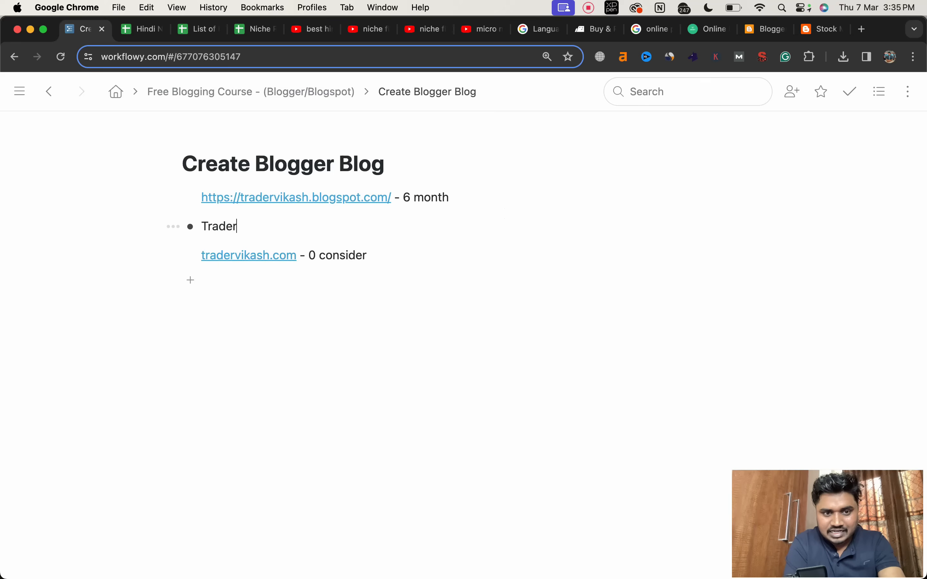
{"action": "type", "text": "vikash.com"}
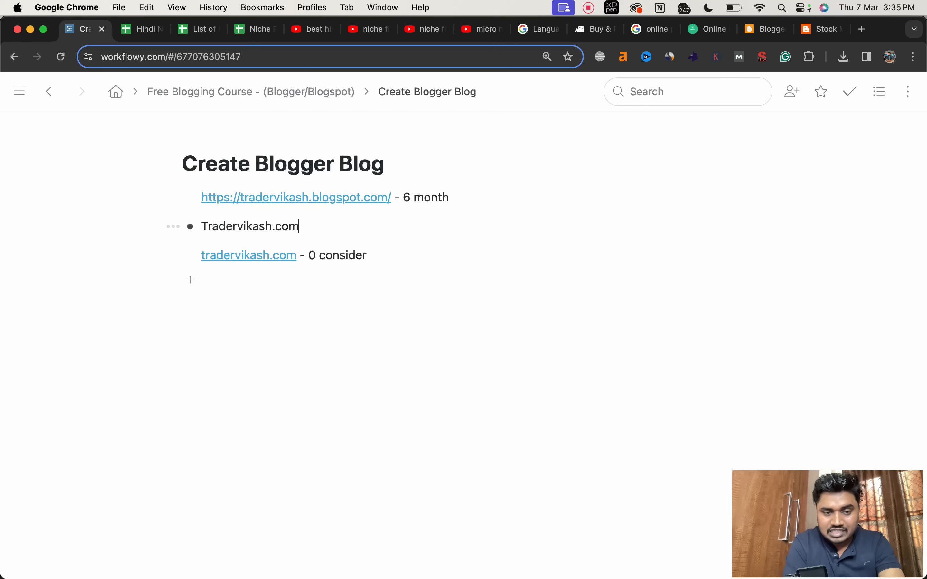
{"action": "type", "text": " - "}
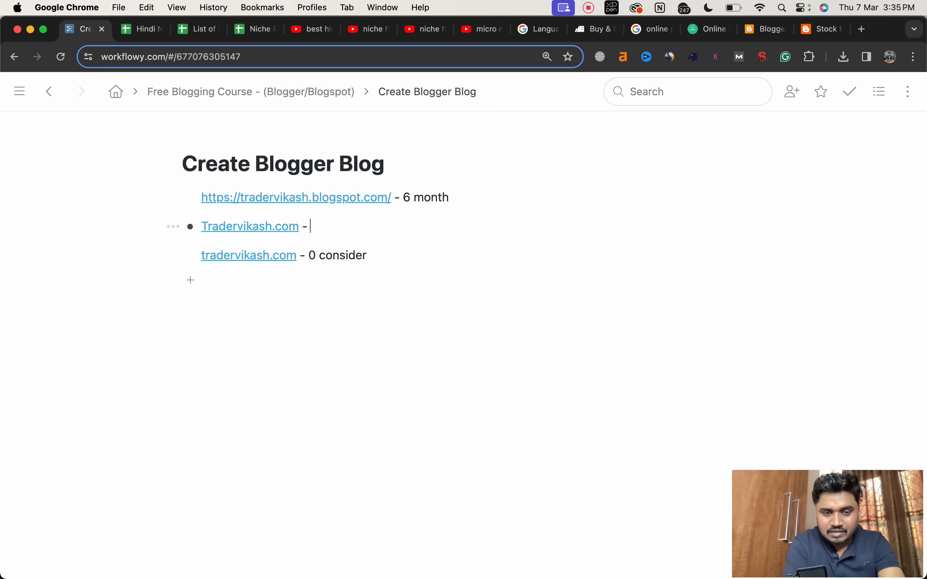
{"action": "type", "text": "6 Month"}
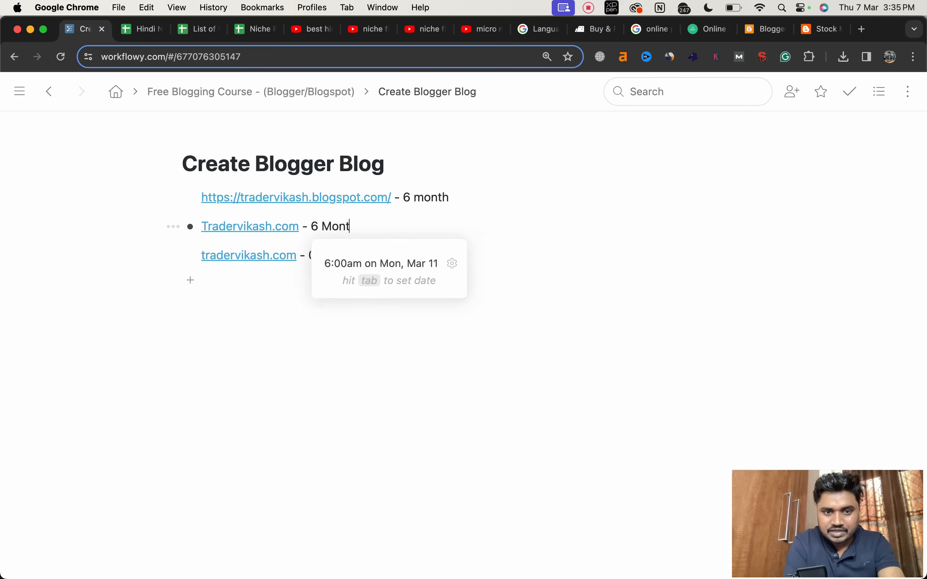
{"action": "left_click", "coordinate": [635, 253]}
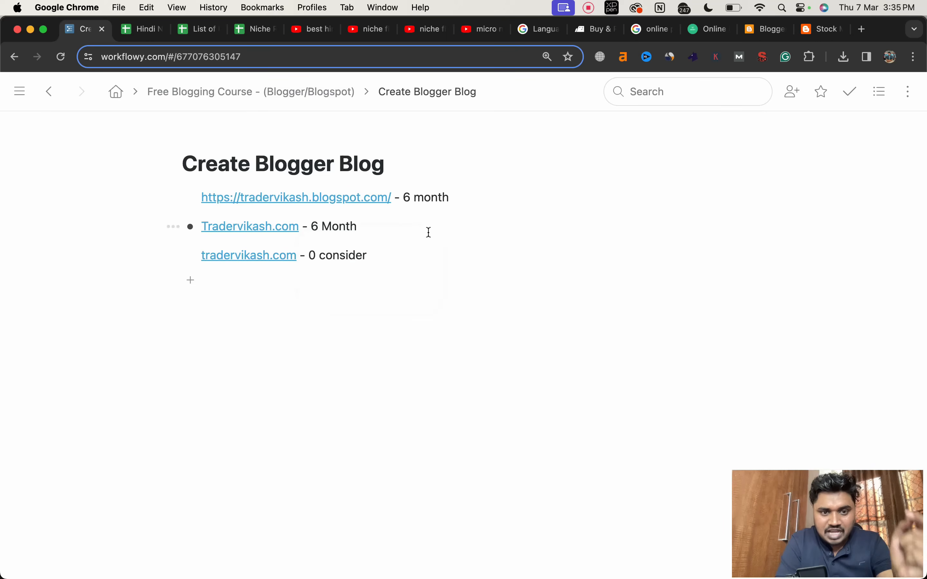
Step: Change the note after the last .com domain to "6 month"
{"action": "left_click", "coordinate": [316, 254]}
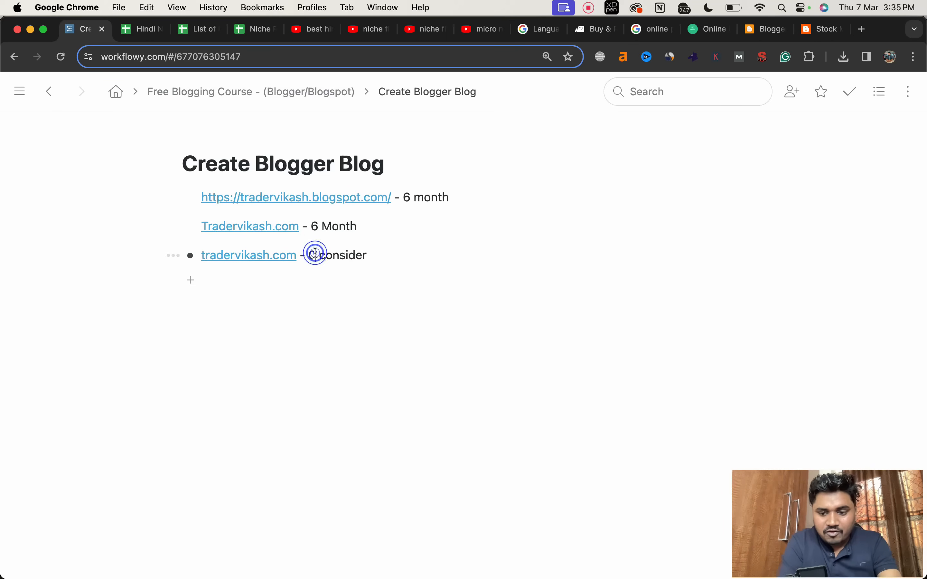
{"action": "key", "text": "BackSpace"}
{"action": "type", "text": "6"}
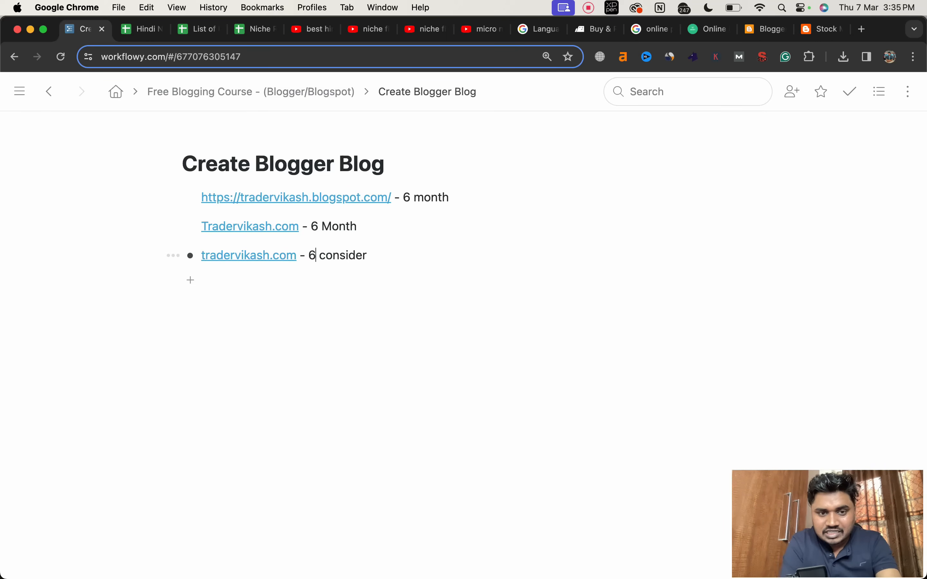
{"action": "double_click", "coordinate": [333, 256]}
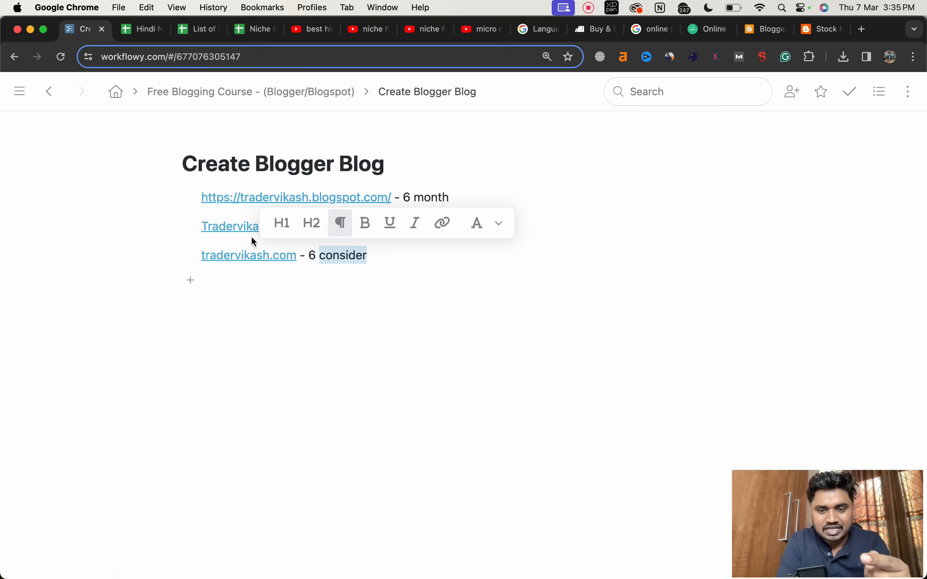
{"action": "left_click", "coordinate": [249, 297]}
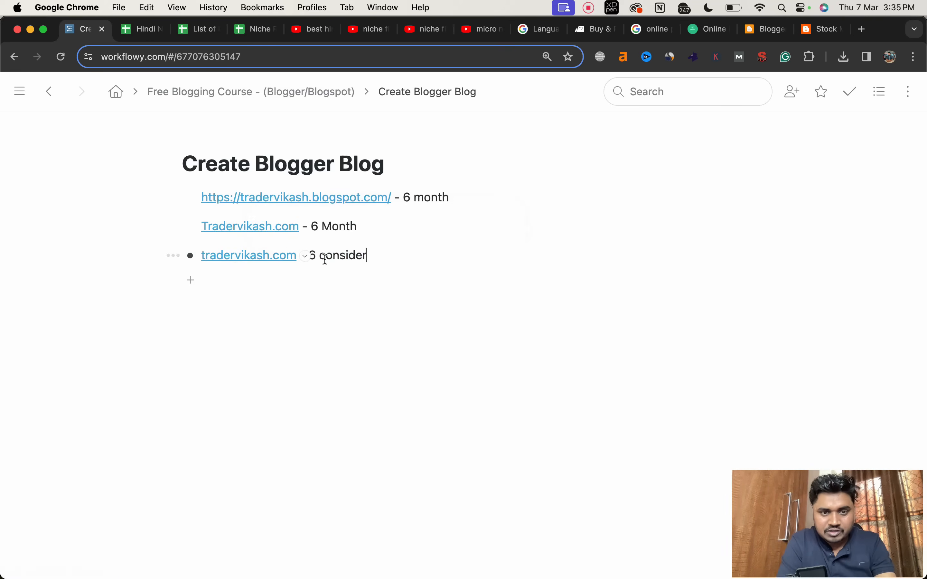
{"action": "double_click", "coordinate": [337, 255]}
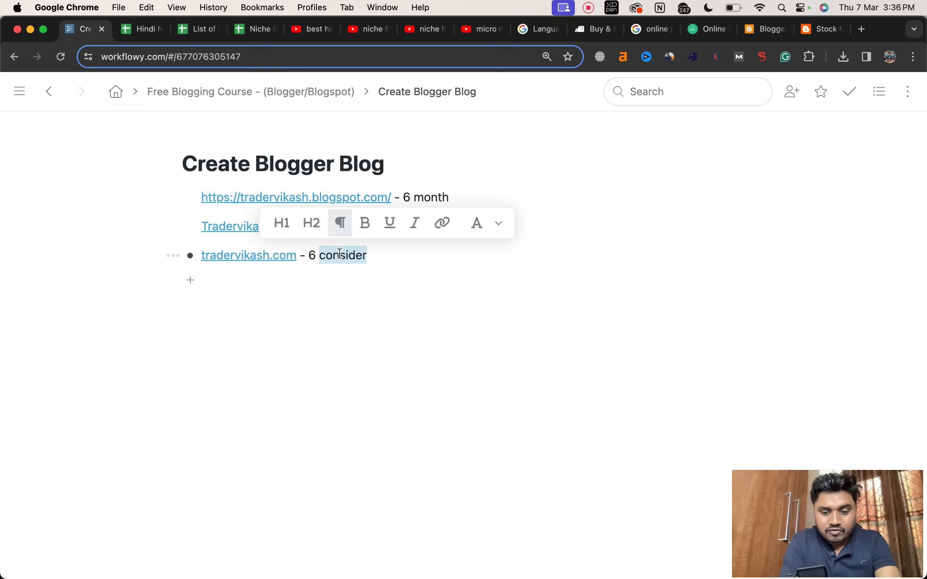
{"action": "type", "text": "month"}
{"action": "left_click", "coordinate": [261, 370]}
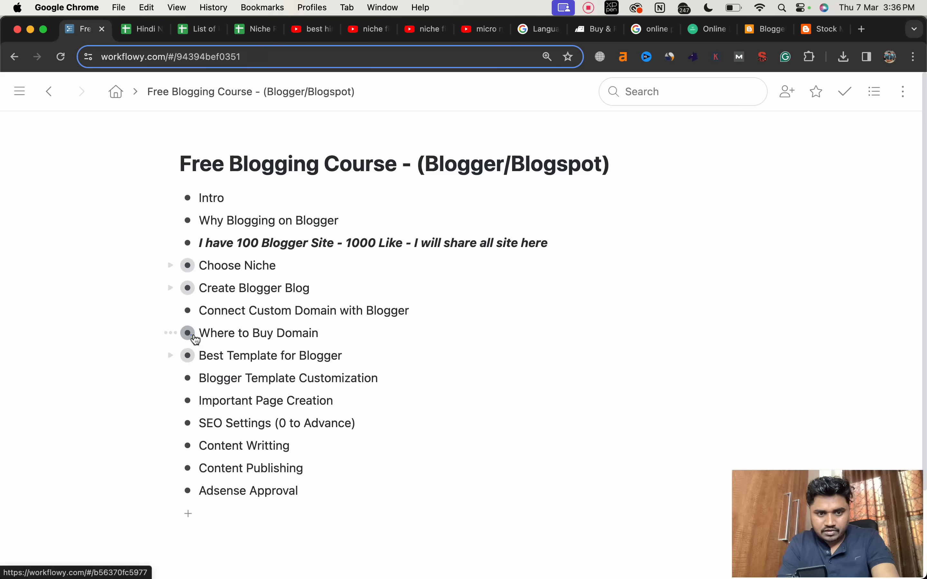
Step: Open the Where to Buy Domain outline and list namecheap, godaddy, bigrock and porkbun as separate bullets
{"action": "left_click", "coordinate": [188, 333]}
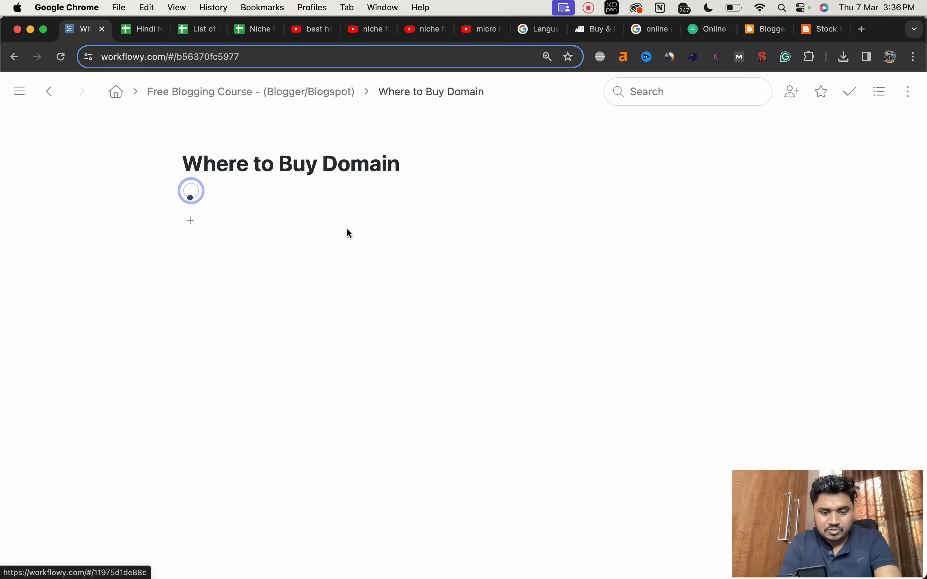
{"action": "type", "text": "namecheap"}
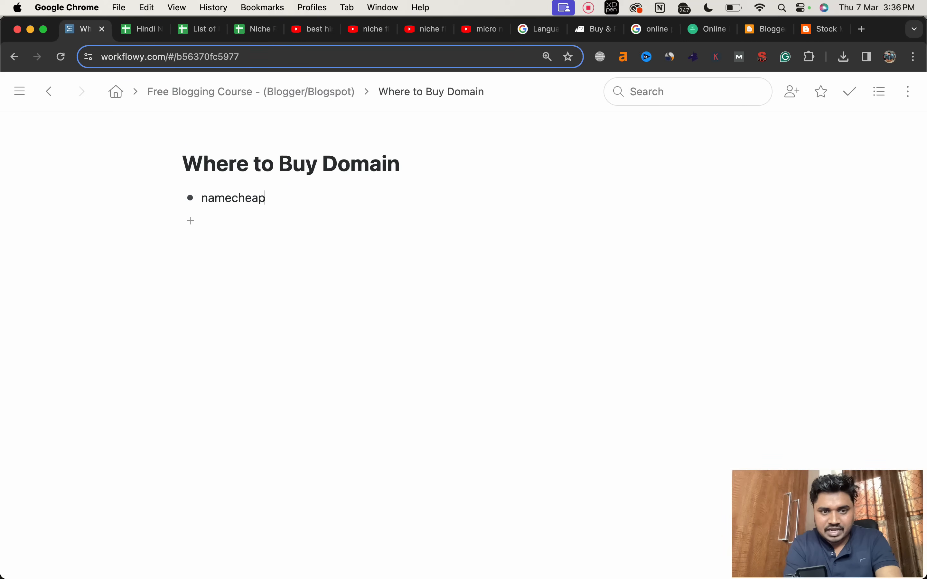
{"action": "key", "text": "Return"}
{"action": "type", "text": "godaddy"}
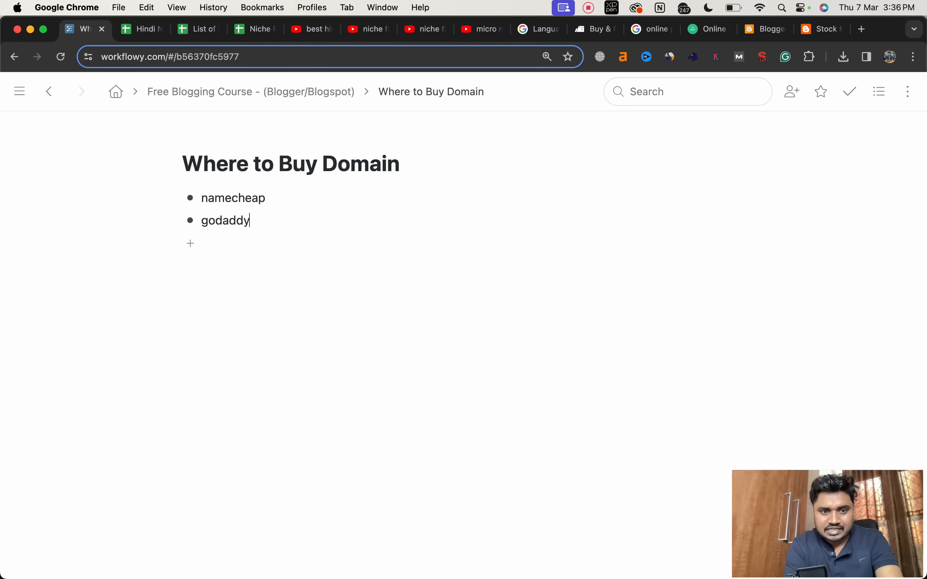
{"action": "key", "text": "Return"}
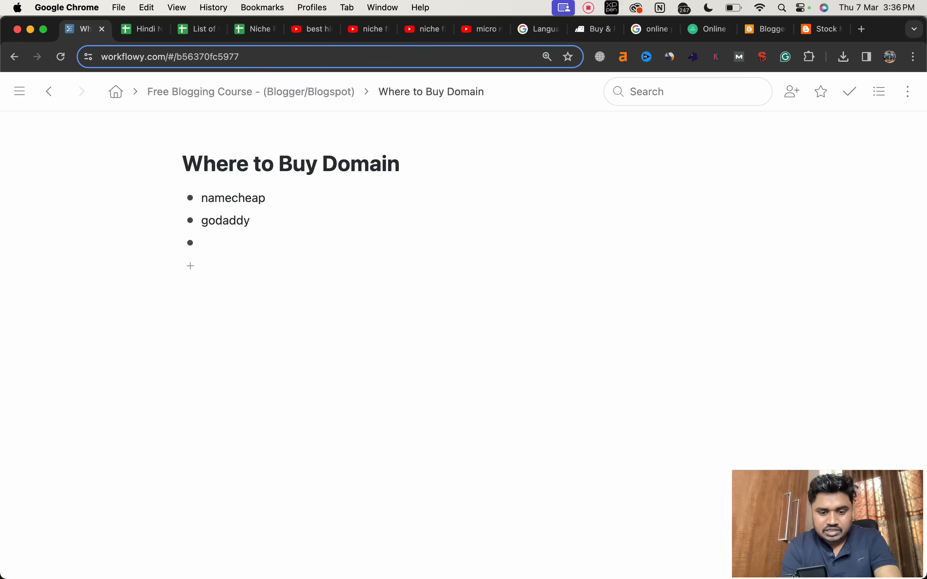
{"action": "type", "text": "bigrock"}
{"action": "key", "text": "Return"}
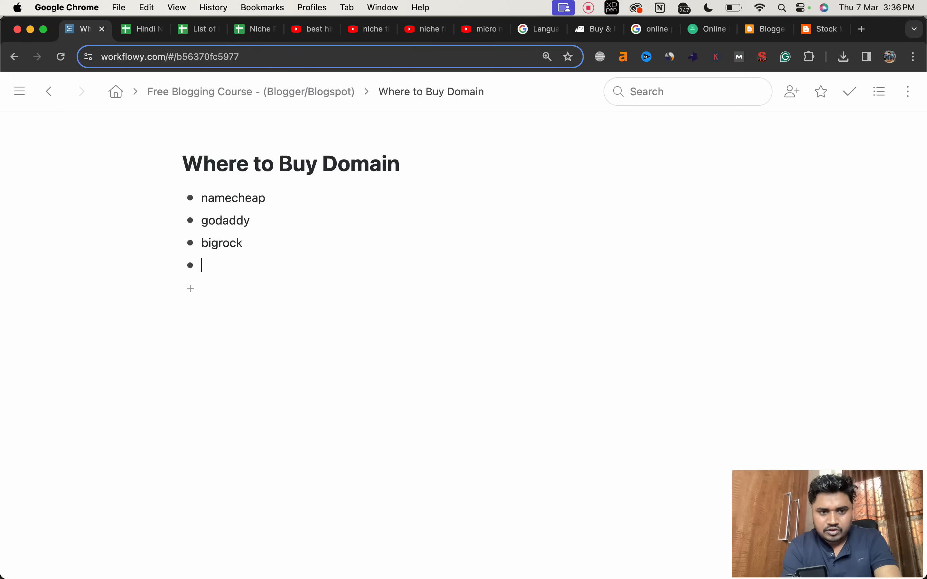
{"action": "type", "text": "porkbun"}
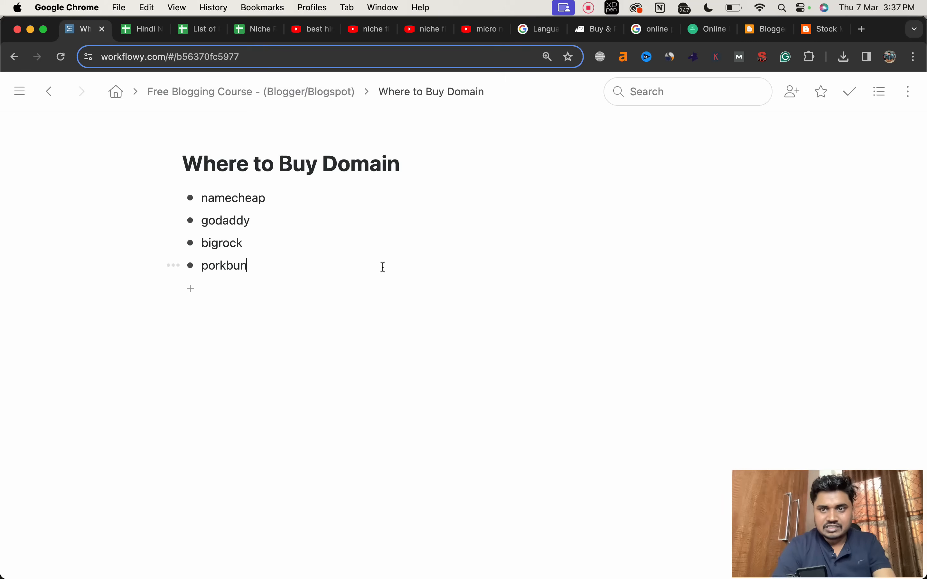
Step: Open namecheap.com in a new browser tab
{"action": "left_click", "coordinate": [861, 30]}
{"action": "type", "text": "n"}
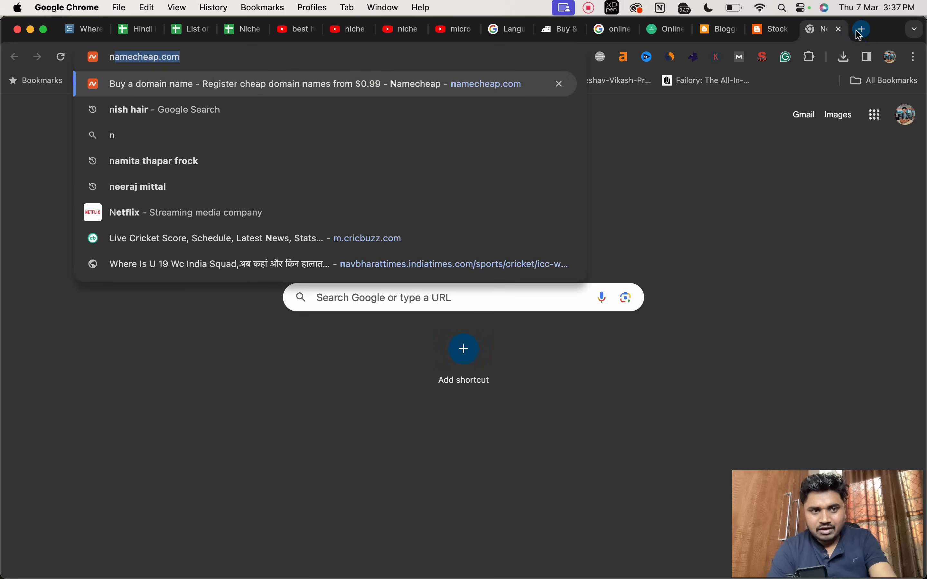
{"action": "key", "text": "Return"}
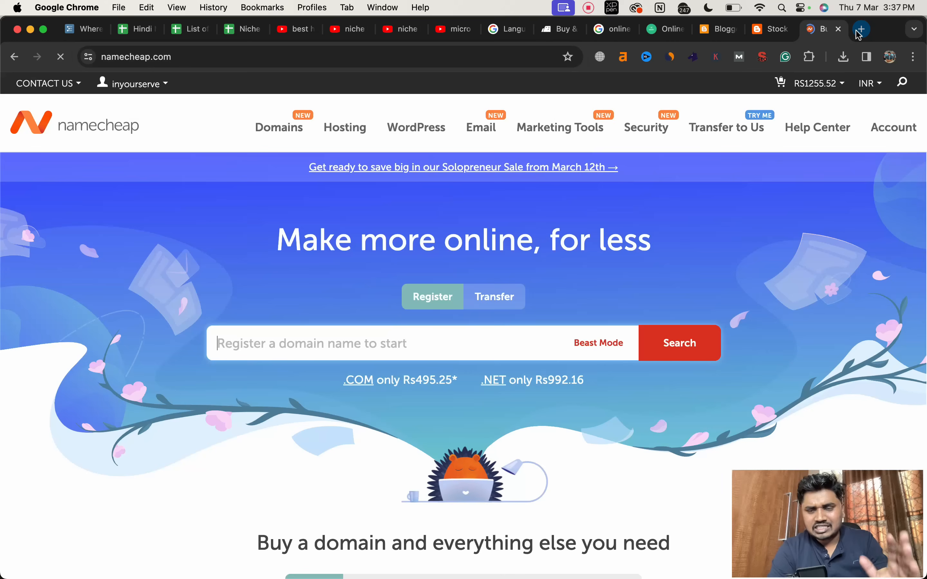
Step: Search Namecheap for the .com domain made of "trader" followed directly by the owner's first name
{"action": "left_click", "coordinate": [290, 348]}
{"action": "type", "text": "trader"}
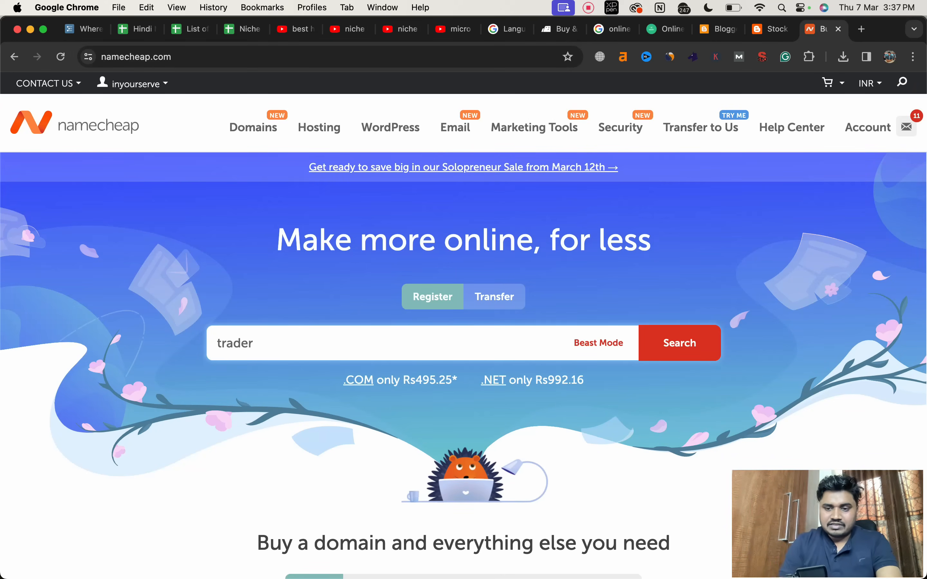
{"action": "type", "text": "vi"}
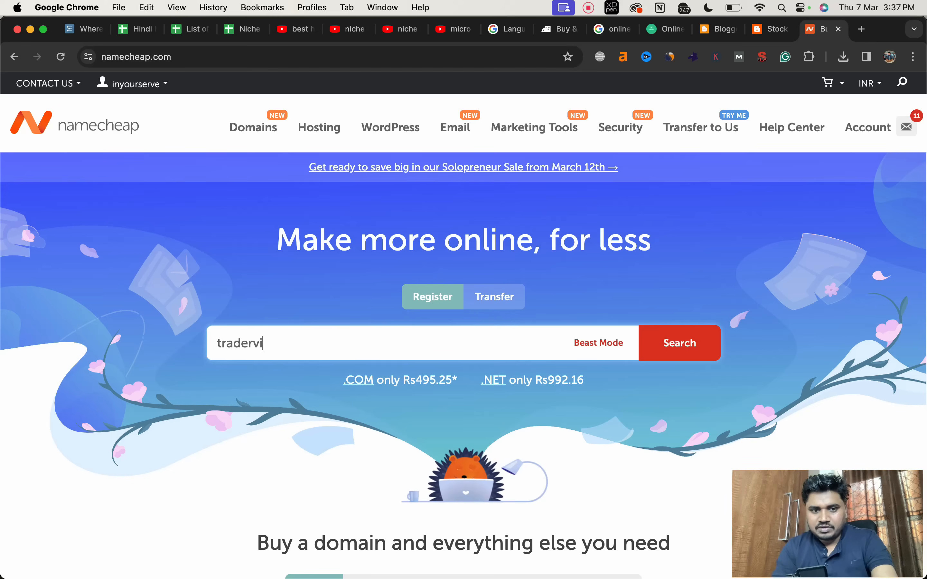
{"action": "type", "text": "kas"}
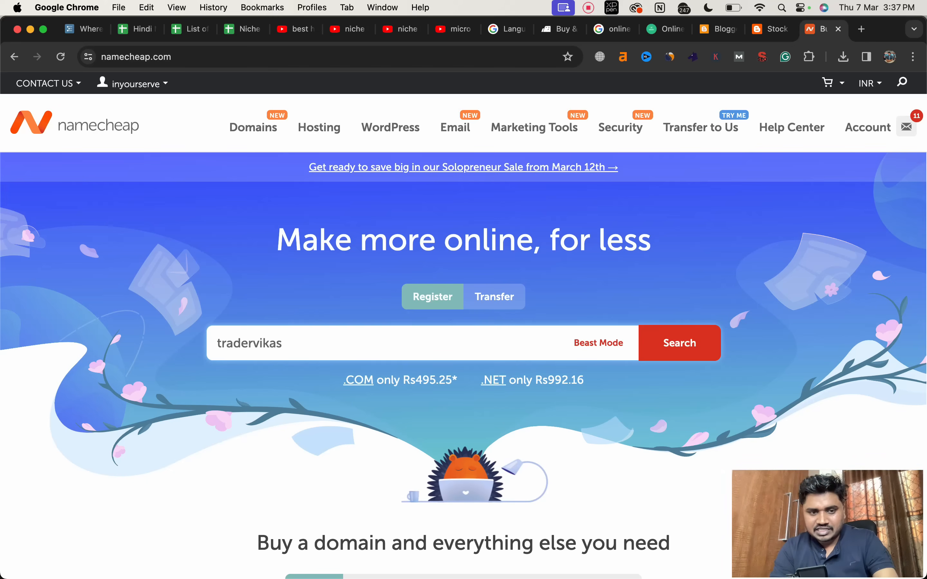
{"action": "type", "text": "h."}
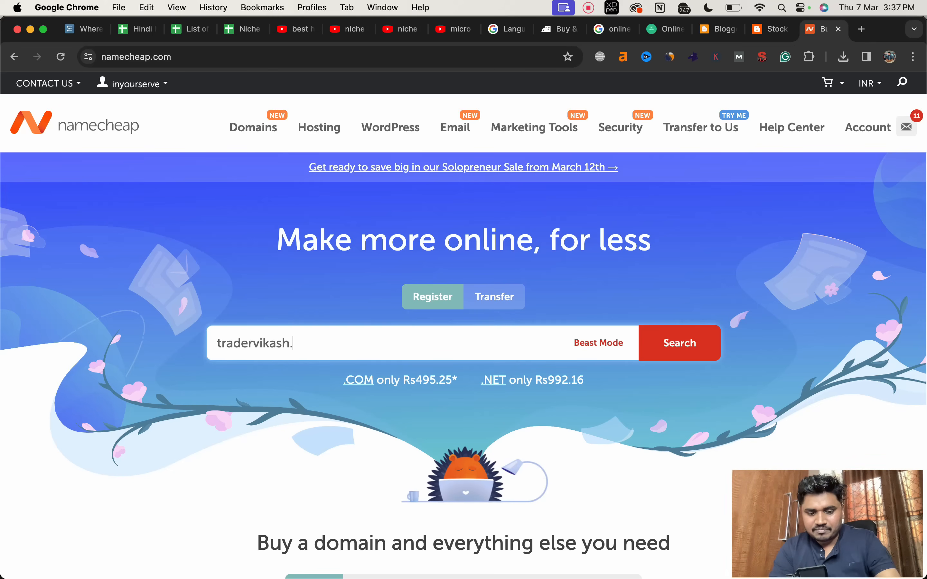
{"action": "type", "text": "com"}
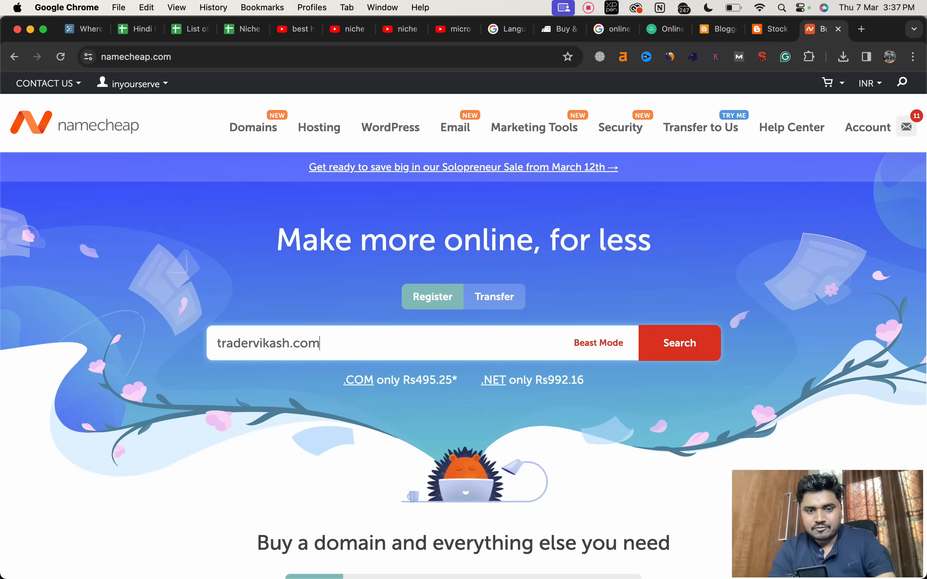
{"action": "left_click", "coordinate": [680, 340]}
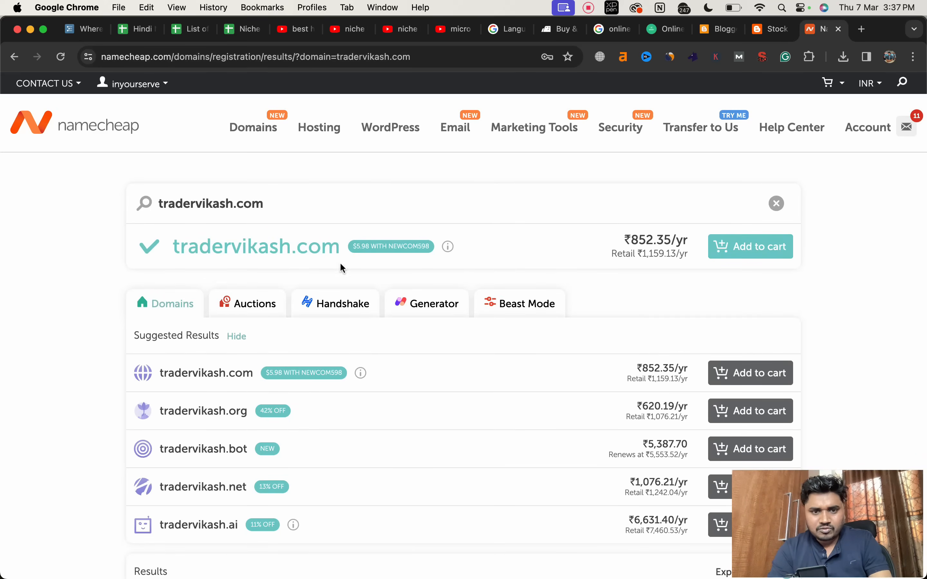
Step: Add the searched .com domain to the cart and confirm the order with a 1-year registration
{"action": "left_click", "coordinate": [748, 249]}
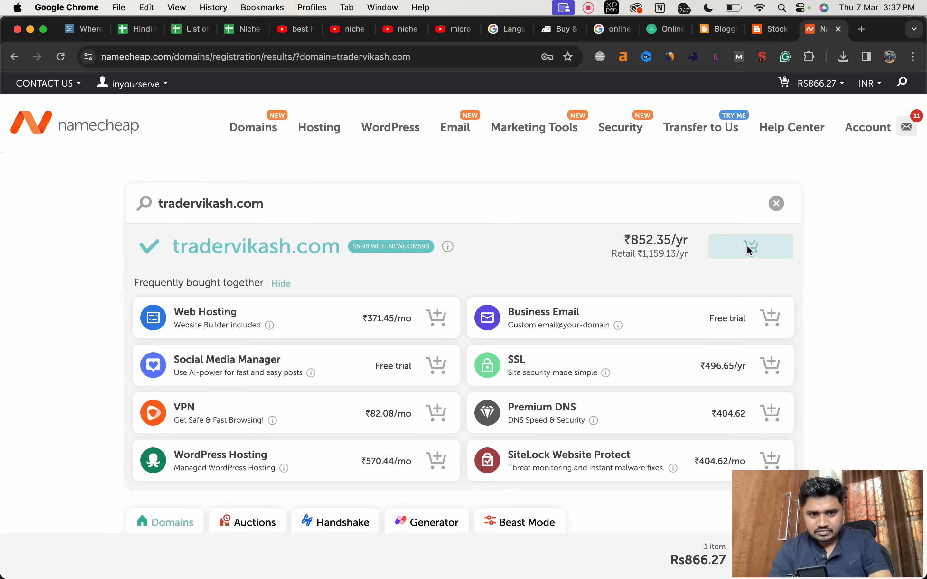
{"action": "left_click", "coordinate": [774, 210]}
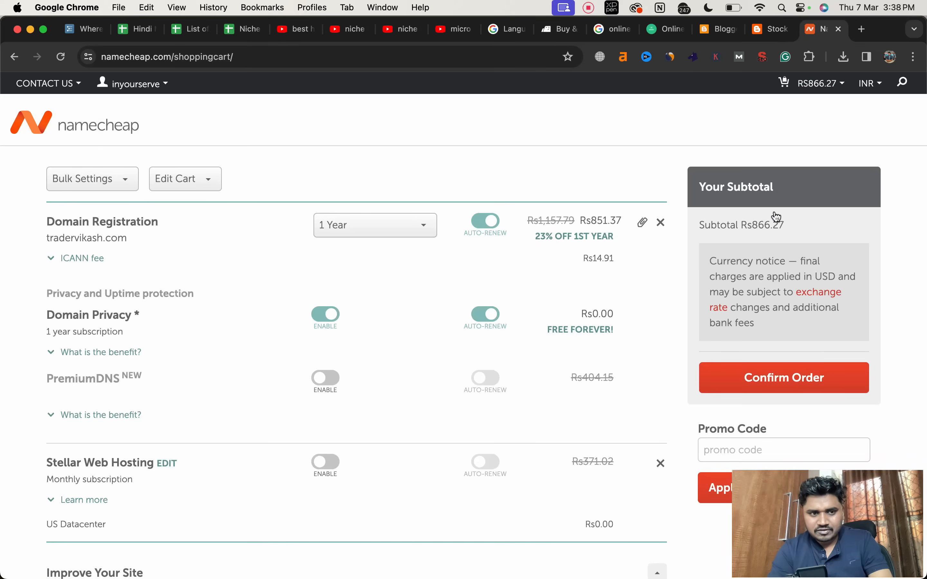
{"action": "left_click", "coordinate": [792, 380]}
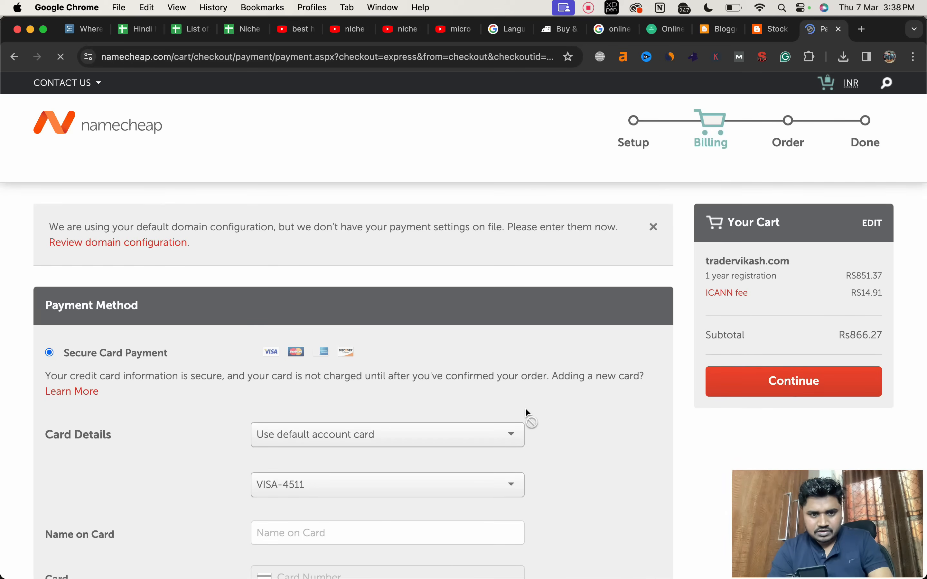
Step: Review the payment and receipt sections of the checkout, and choose a card option for the secure card payment
{"action": "scroll", "coordinate": [525, 408], "scroll_direction": "down", "scroll_amount": 5}
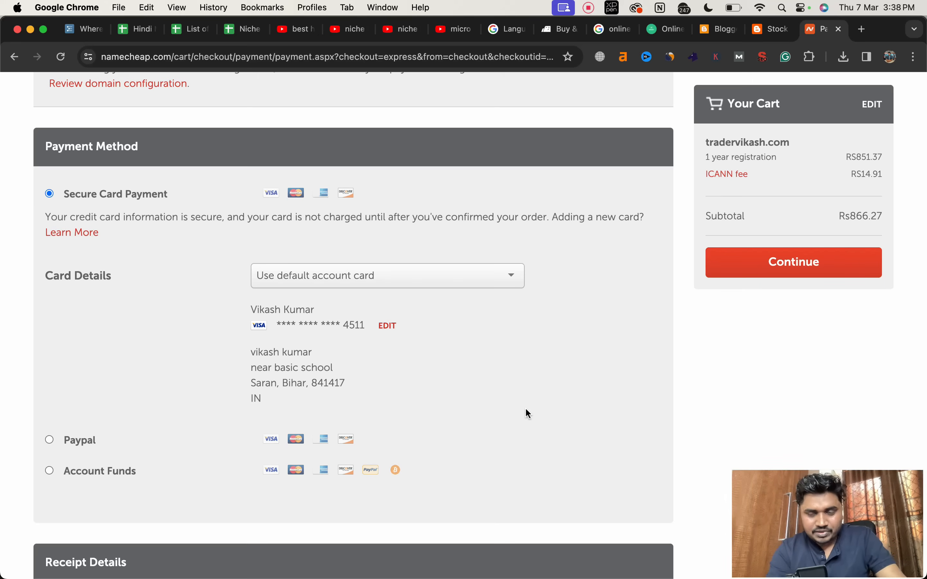
{"action": "scroll", "coordinate": [526, 410], "scroll_direction": "down", "scroll_amount": 3}
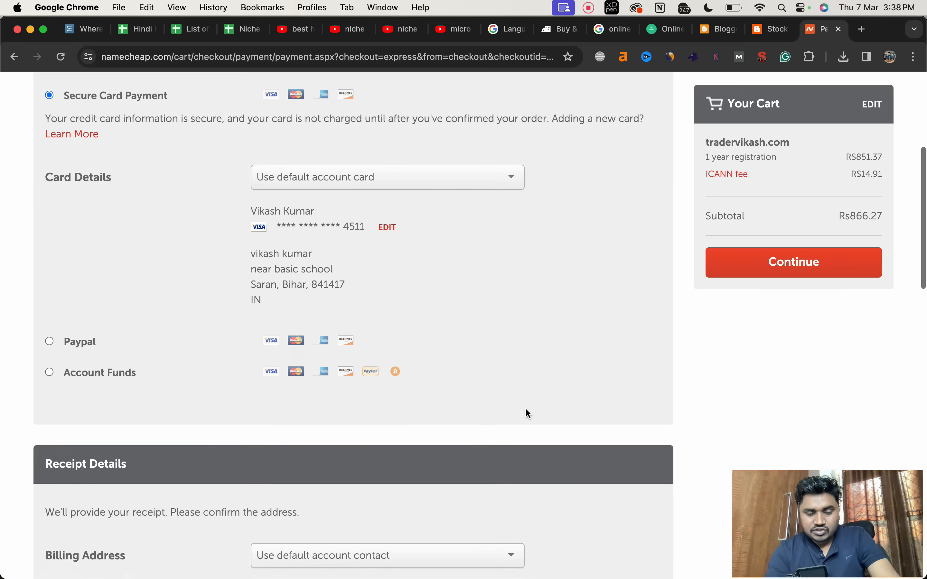
{"action": "scroll", "coordinate": [528, 413], "scroll_direction": "up", "scroll_amount": 1}
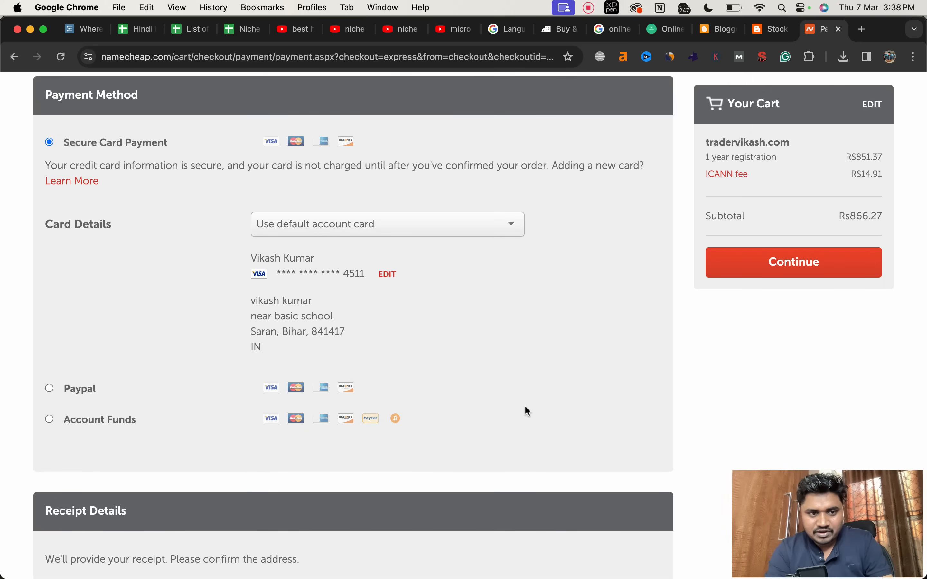
{"action": "left_click", "coordinate": [424, 227]}
{"action": "left_click", "coordinate": [427, 294]}
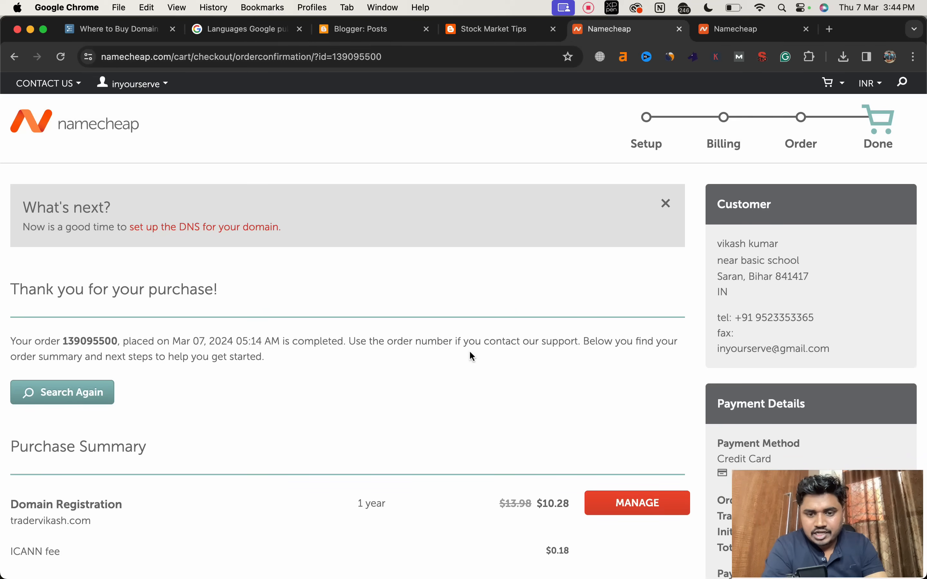
Step: Open the management page of the newly purchased .com domain from the order's purchase summary
{"action": "left_click", "coordinate": [642, 505]}
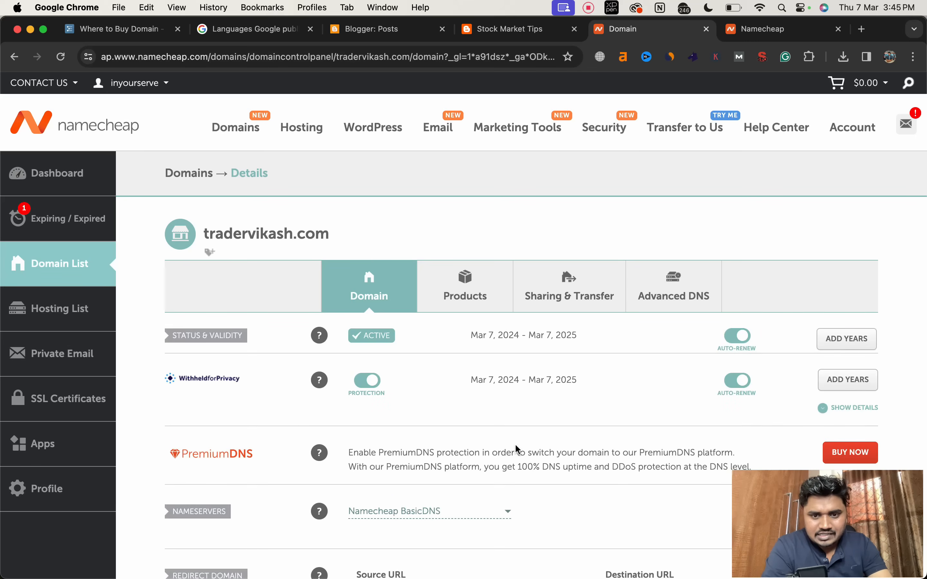
{"action": "scroll", "coordinate": [515, 445], "scroll_direction": "down", "scroll_amount": 3}
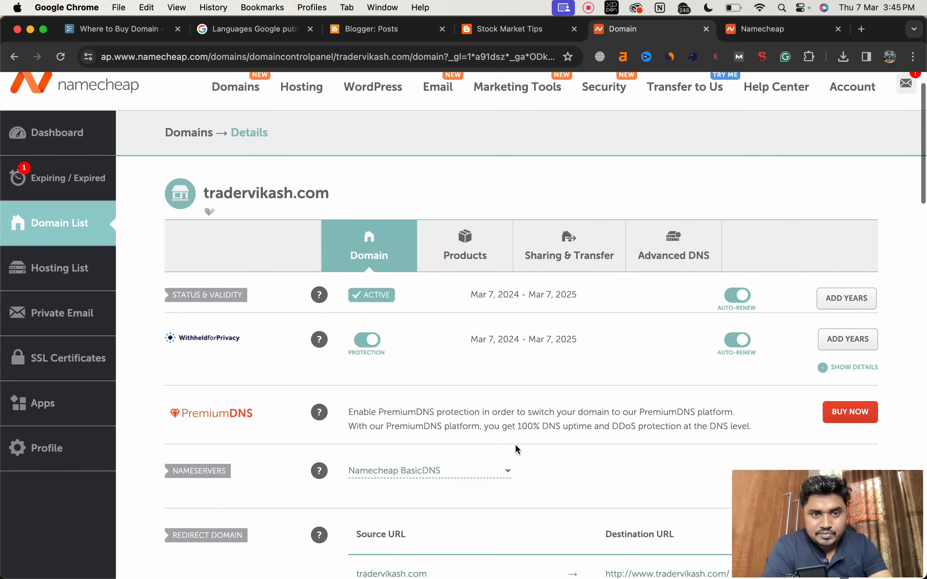
Step: Switch to Blogger and open the Publishing settings of the Stock Market Tips blog
{"action": "left_click", "coordinate": [482, 29]}
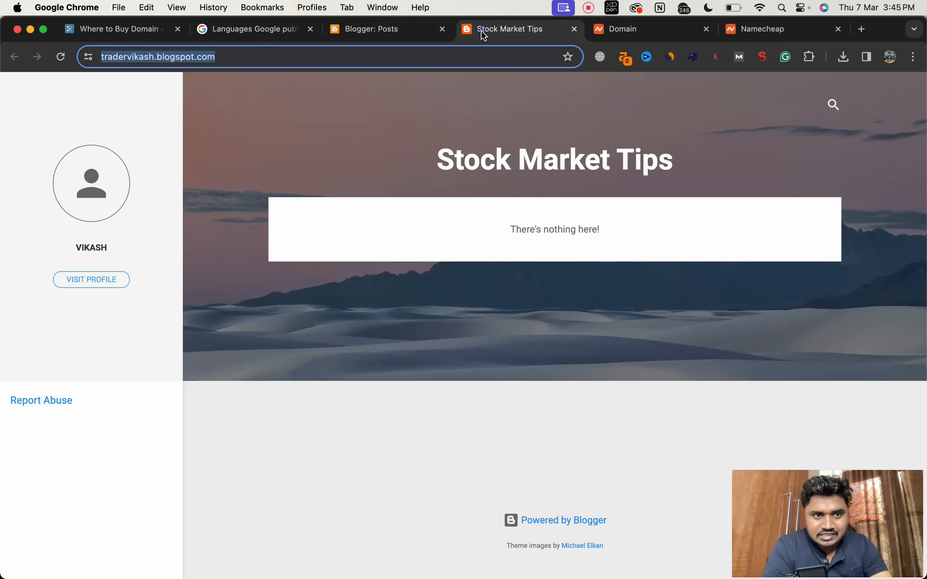
{"action": "left_click", "coordinate": [248, 122]}
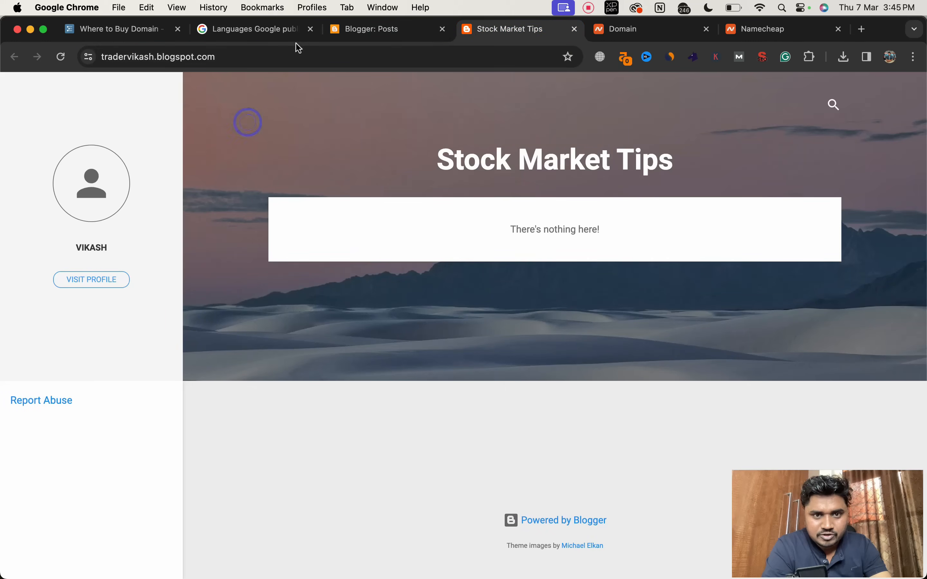
{"action": "left_click", "coordinate": [353, 39]}
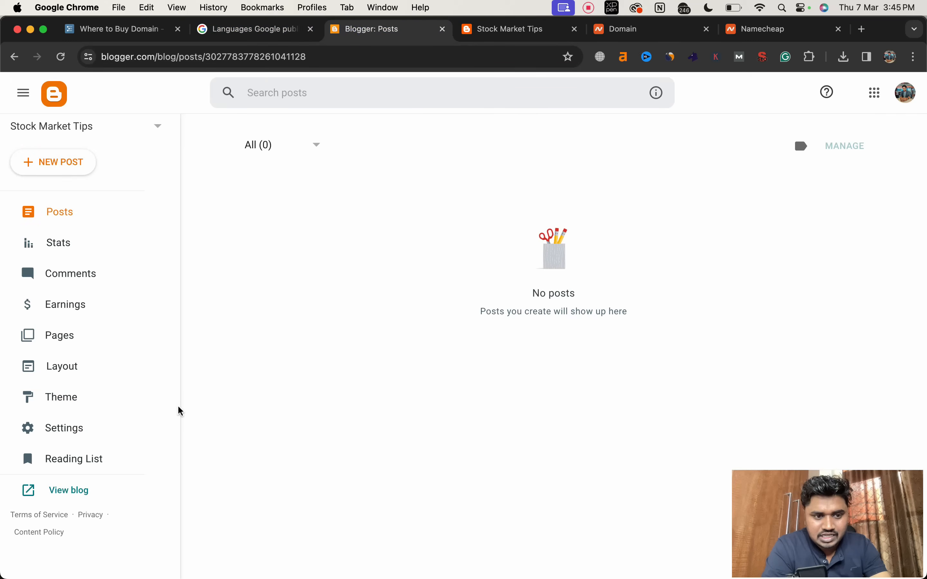
{"action": "left_click", "coordinate": [58, 429]}
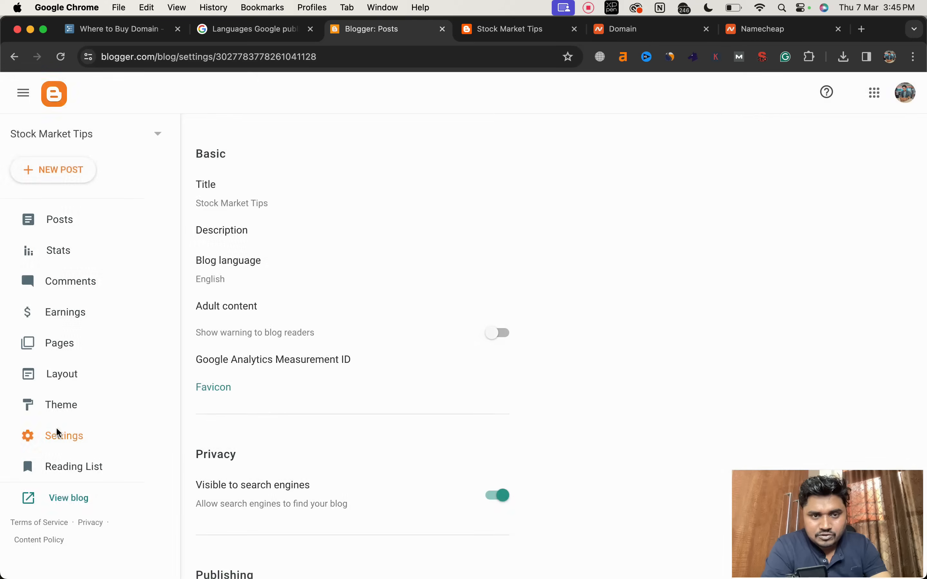
{"action": "scroll", "coordinate": [250, 406], "scroll_direction": "down", "scroll_amount": 5}
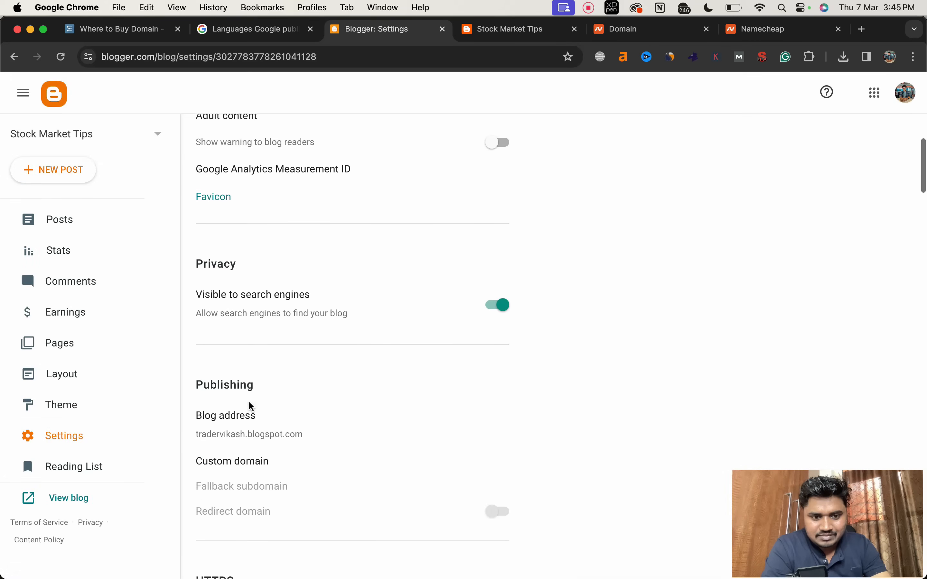
{"action": "scroll", "coordinate": [251, 406], "scroll_direction": "down", "scroll_amount": 4}
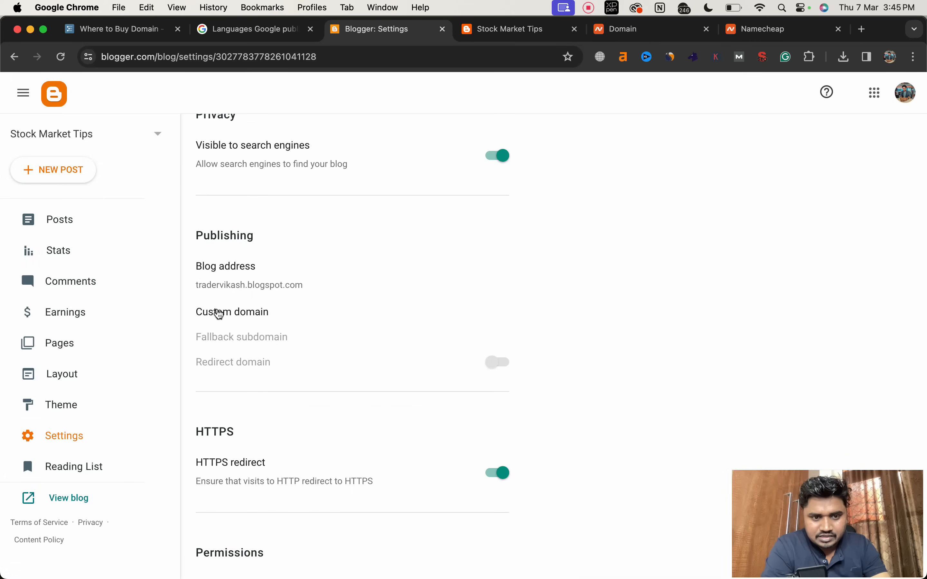
Step: Try to save the purchased .com domain, without a www prefix, as the blog's custom domain
{"action": "left_click", "coordinate": [218, 314]}
{"action": "left_click", "coordinate": [382, 289]}
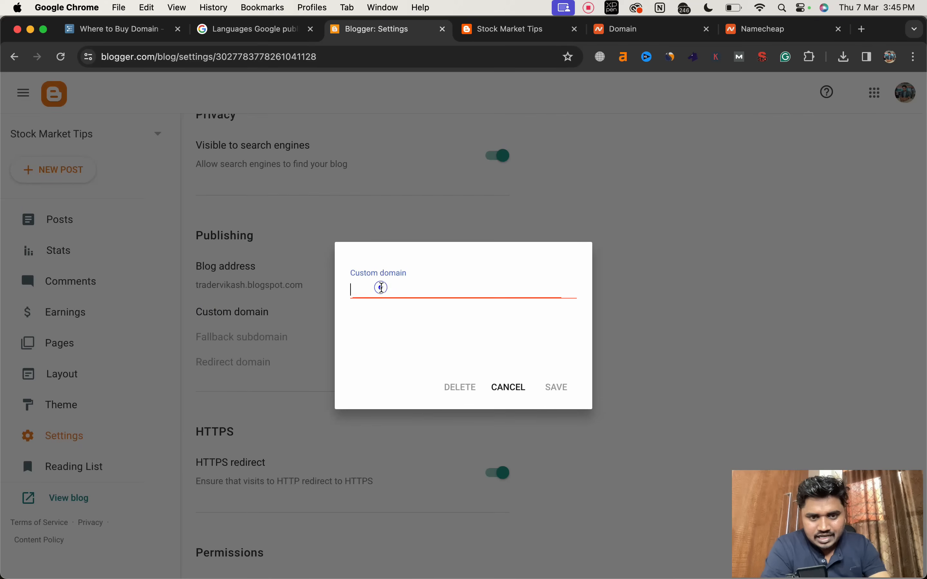
{"action": "type", "text": "tradervikash.com"}
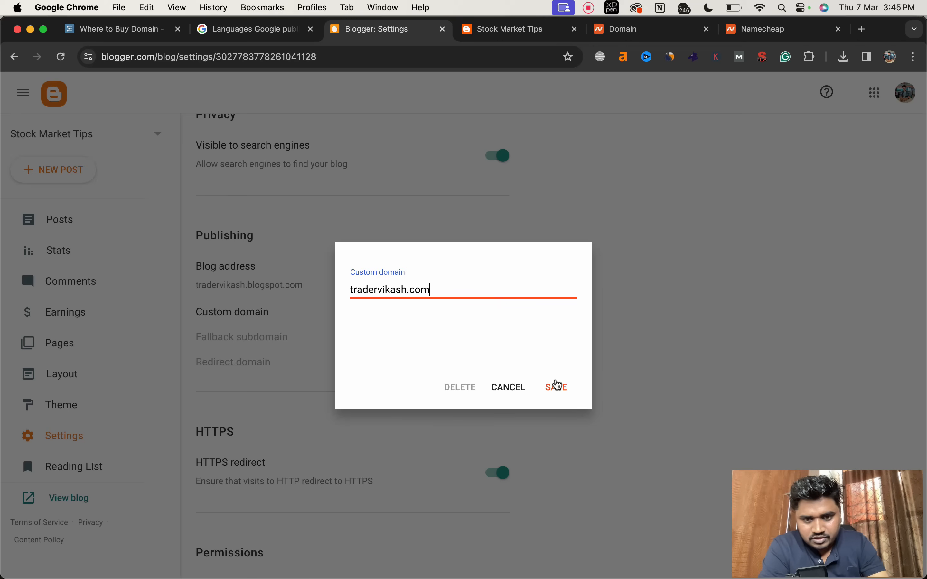
{"action": "left_click", "coordinate": [557, 387]}
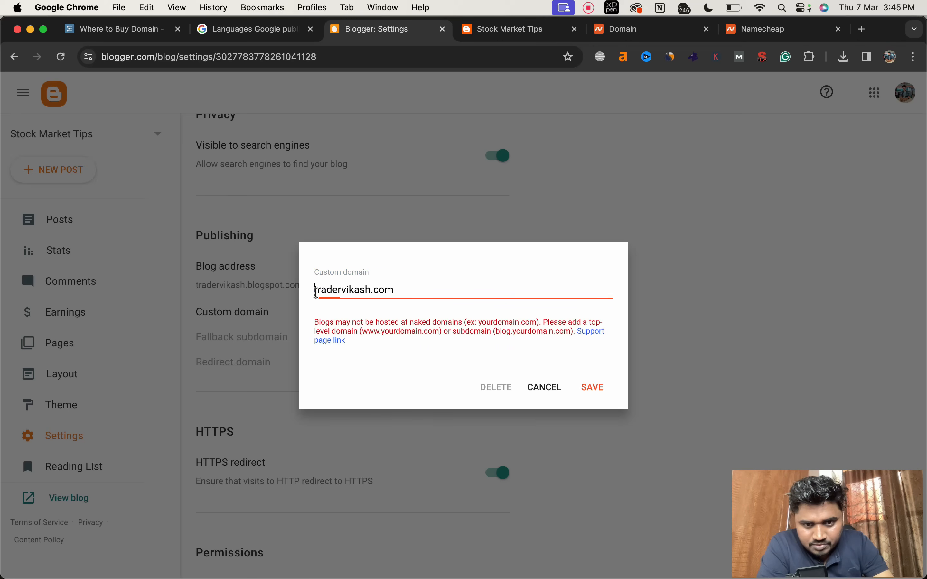
{"action": "left_click", "coordinate": [316, 291]}
{"action": "type", "text": "www"}
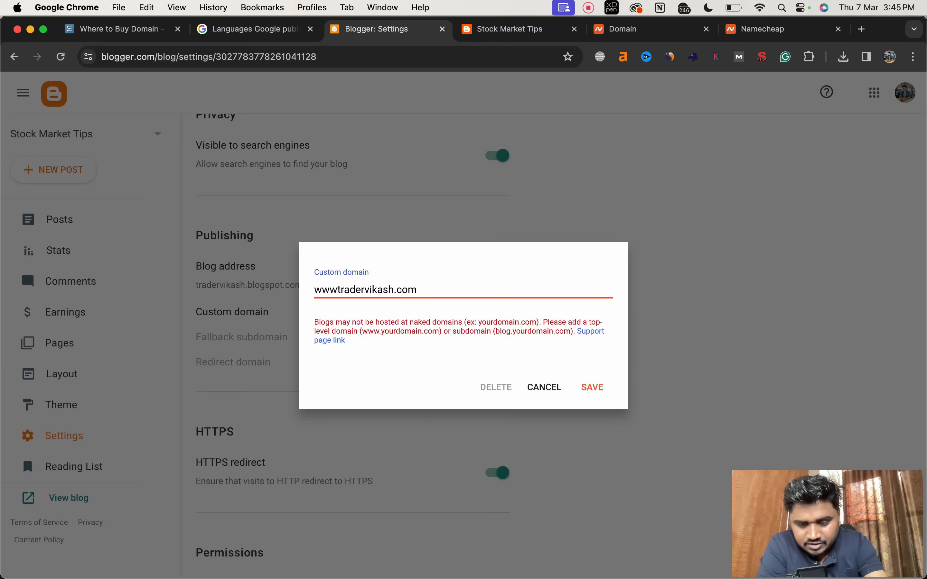
{"action": "type", "text": "."}
{"action": "left_click", "coordinate": [592, 387]}
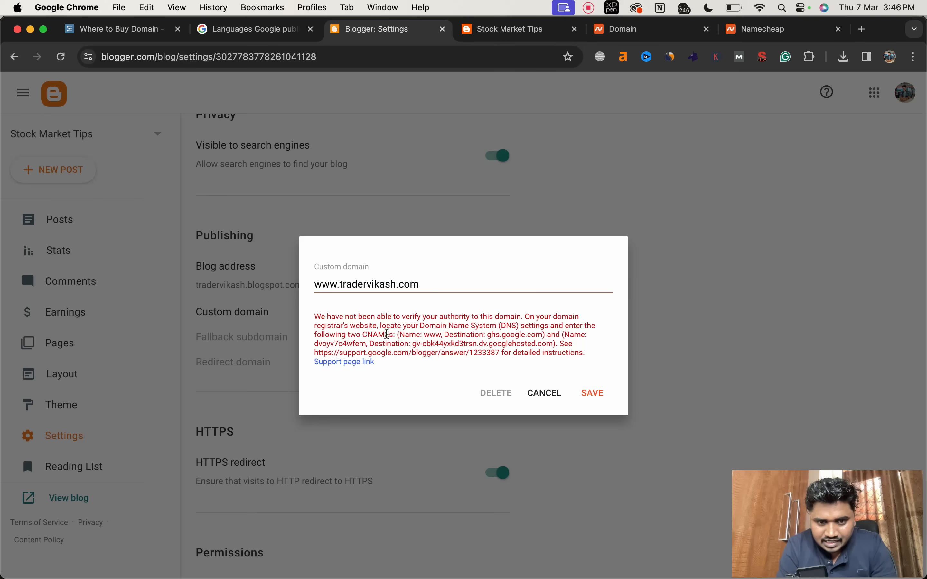
{"action": "double_click", "coordinate": [380, 334]}
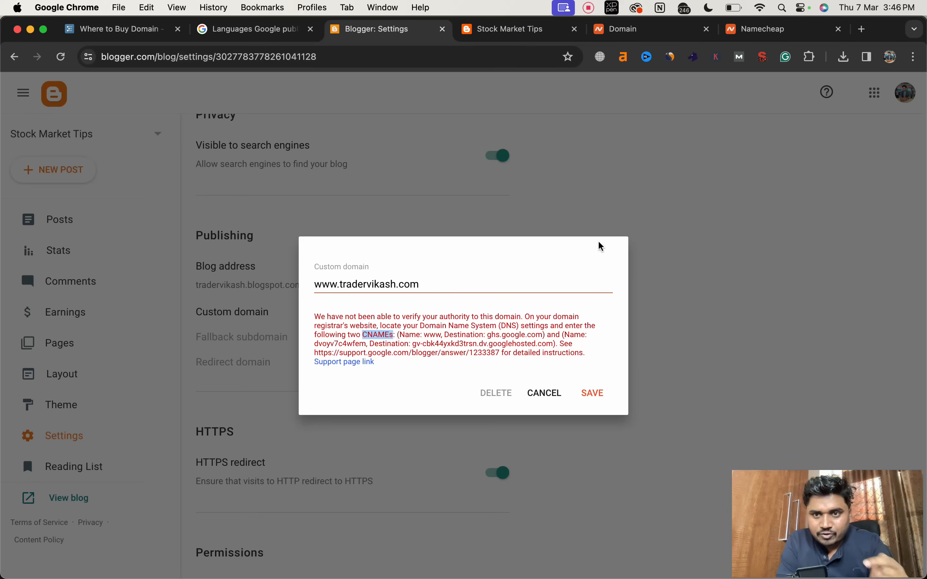
Step: Switch to Namecheap and open the purchased domain's Advanced DNS settings
{"action": "left_click", "coordinate": [751, 31]}
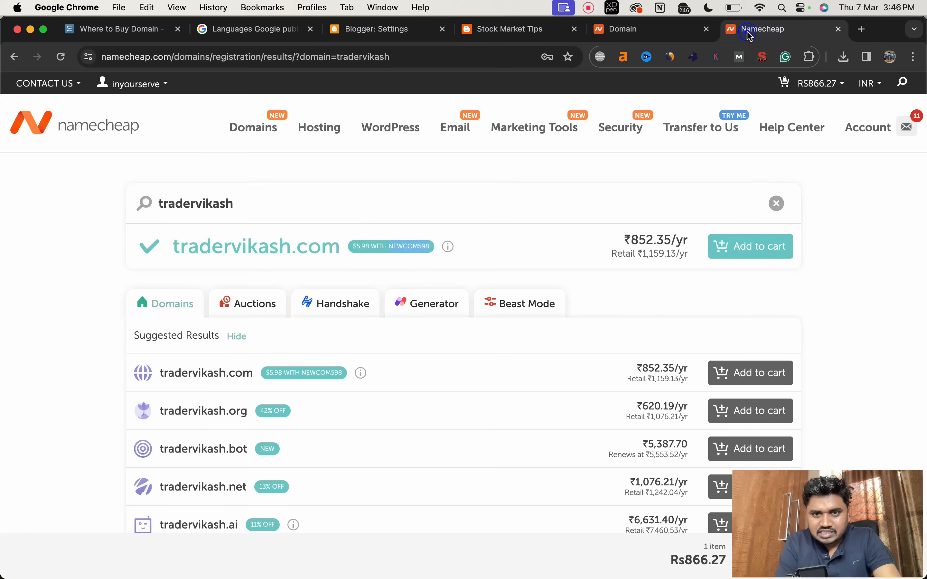
{"action": "left_click", "coordinate": [657, 30]}
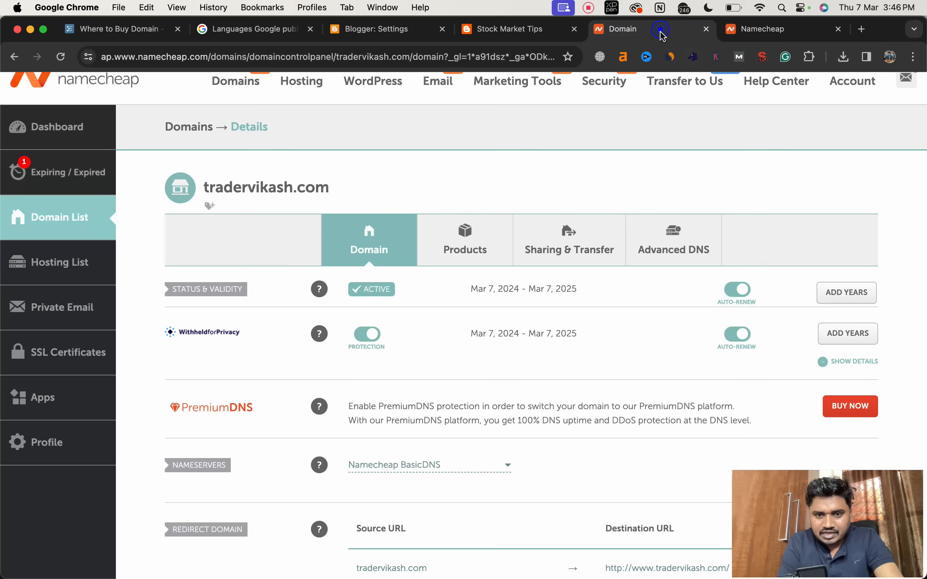
{"action": "scroll", "coordinate": [628, 255], "scroll_direction": "down", "scroll_amount": 5}
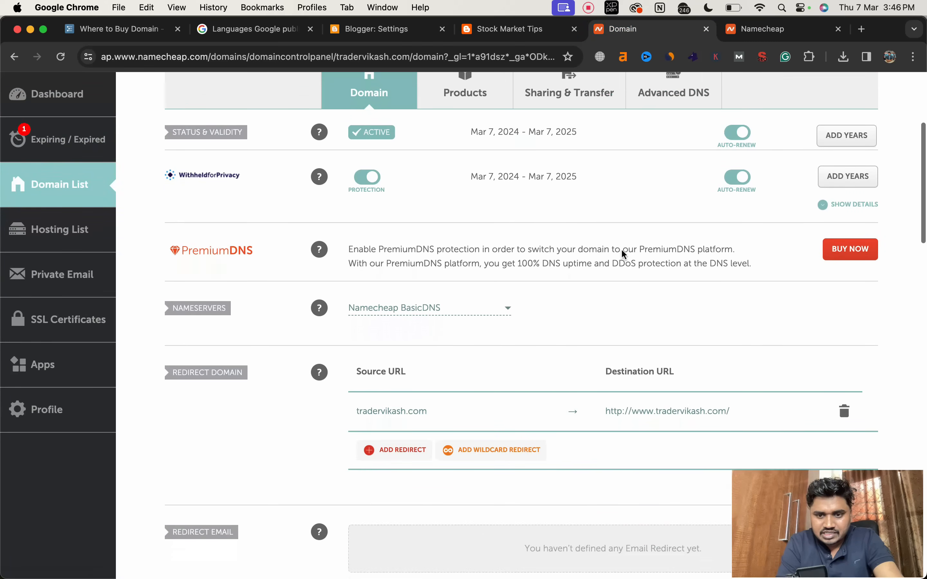
{"action": "scroll", "coordinate": [562, 330], "scroll_direction": "down", "scroll_amount": 1}
{"action": "scroll", "coordinate": [562, 329], "scroll_direction": "up", "scroll_amount": 3}
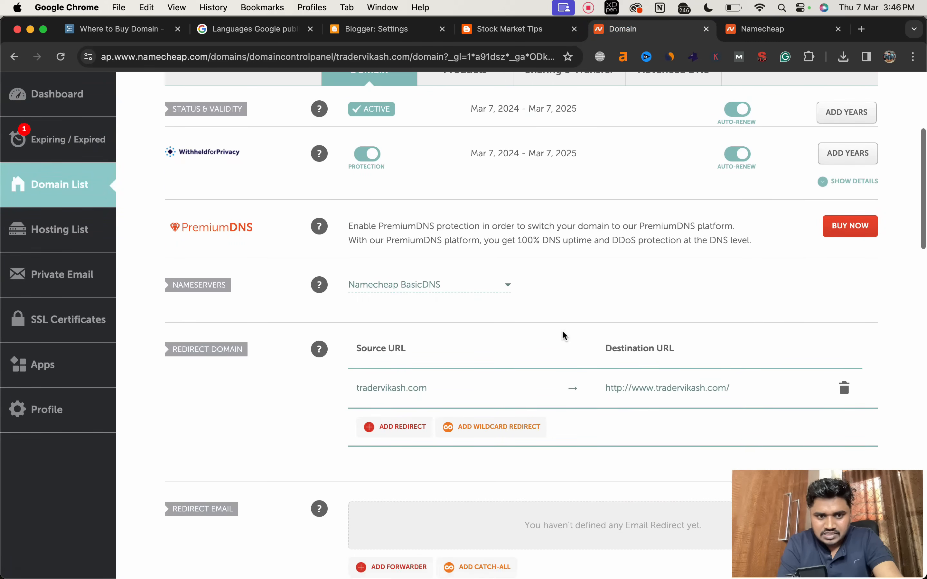
{"action": "left_click", "coordinate": [654, 175]}
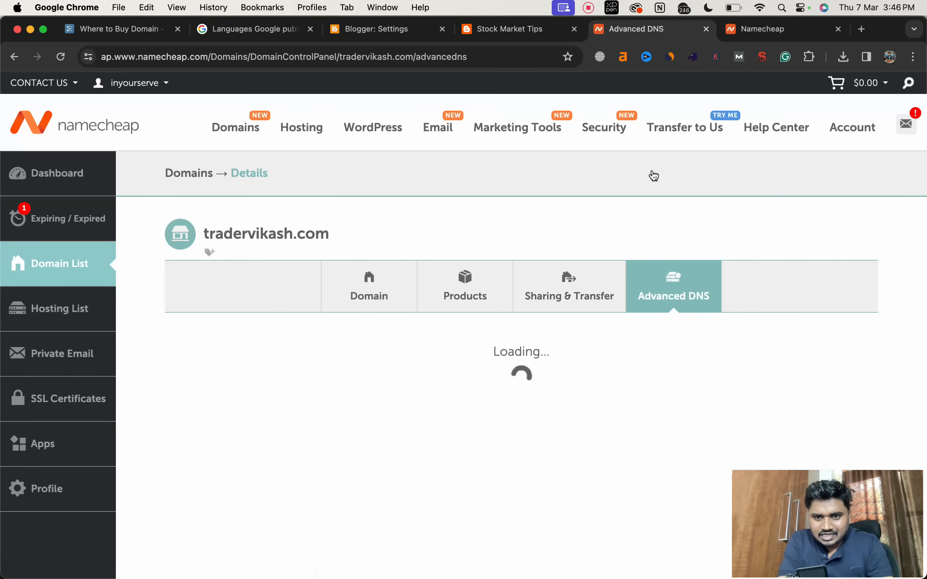
Step: Delete the URL Redirect Record for host @ from the domain's host records
{"action": "scroll", "coordinate": [472, 420], "scroll_direction": "down", "scroll_amount": 2}
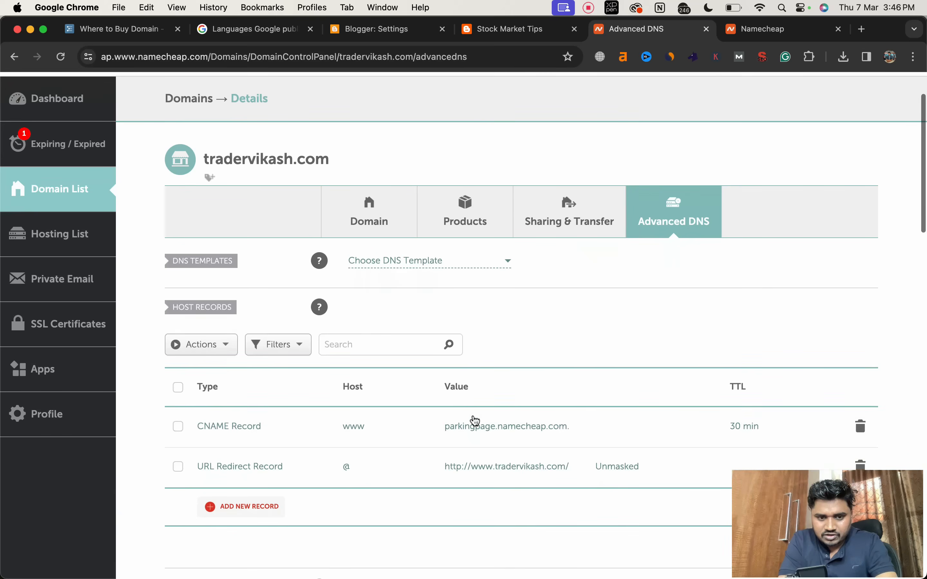
{"action": "scroll", "coordinate": [690, 429], "scroll_direction": "down", "scroll_amount": 3}
{"action": "left_click", "coordinate": [860, 304]}
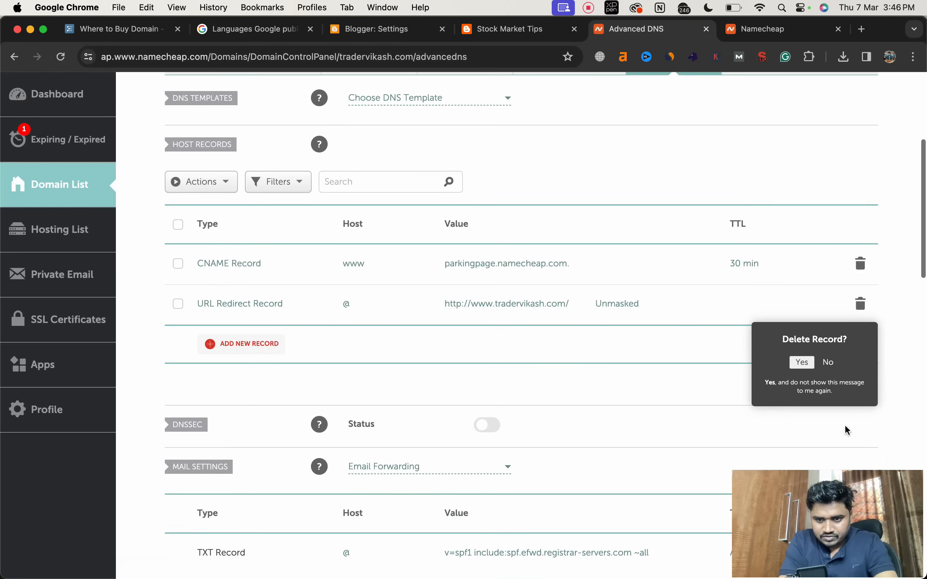
{"action": "left_click", "coordinate": [801, 361]}
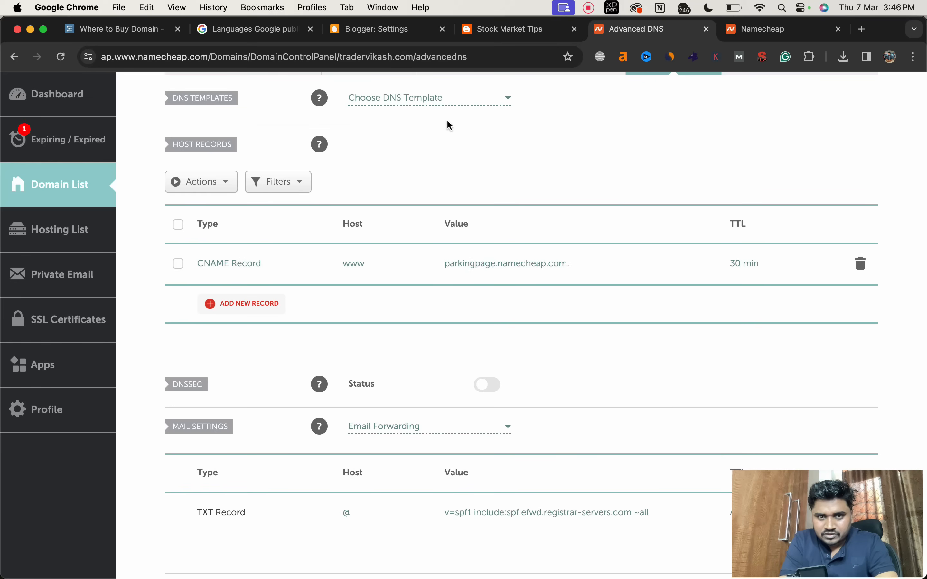
Step: Copy the ghs.google.com destination from Blogger's custom domain instructions and save it as the value of Namecheap's www CNAME record
{"action": "left_click", "coordinate": [401, 34]}
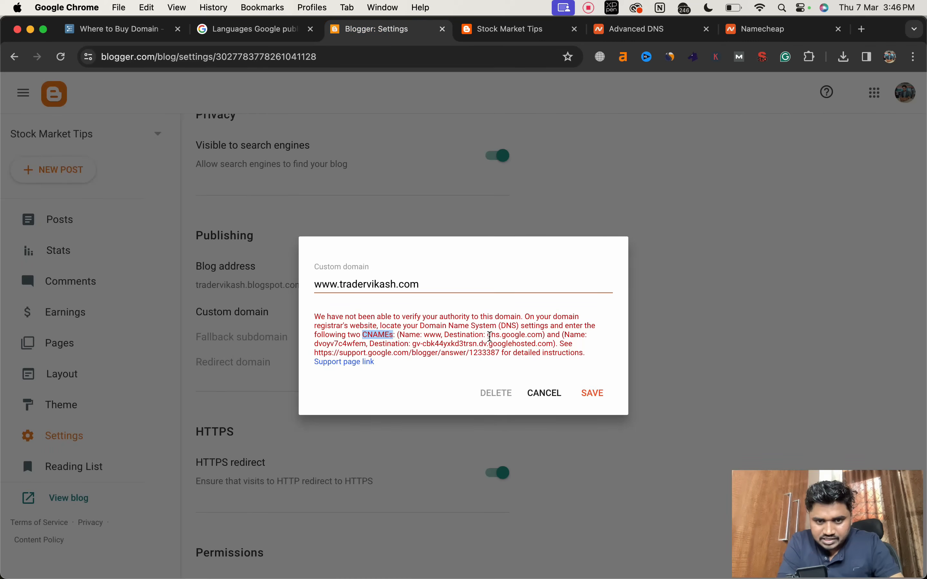
{"action": "left_click_drag", "start_coordinate": [487, 335], "coordinate": [542, 332]}
{"action": "key", "text": "super+c"}
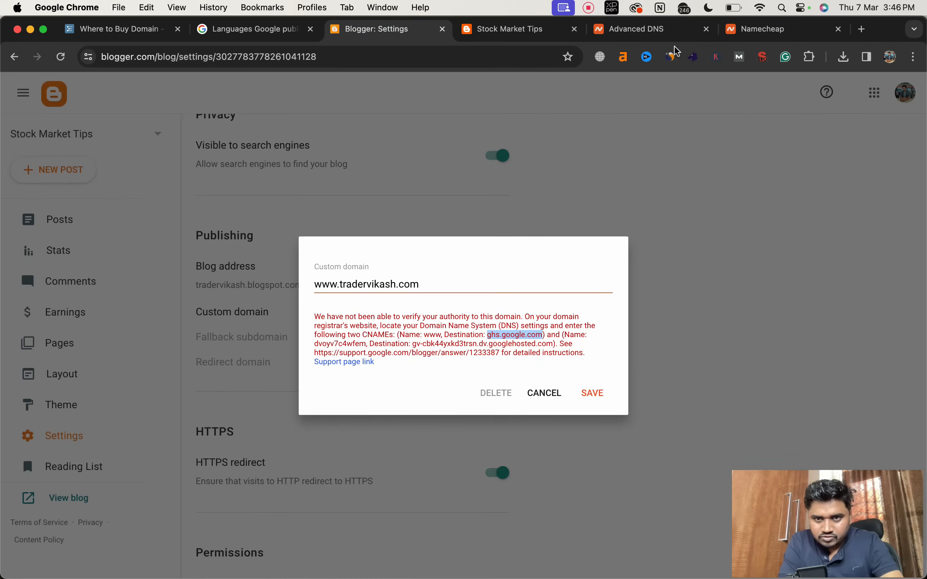
{"action": "left_click", "coordinate": [651, 29]}
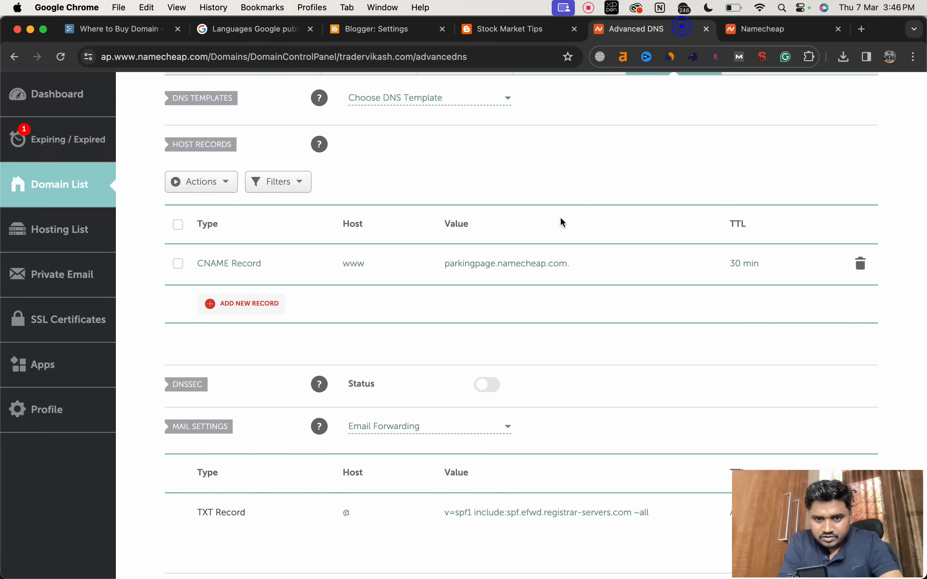
{"action": "left_click", "coordinate": [534, 263]}
{"action": "triple_click", "coordinate": [533, 263]}
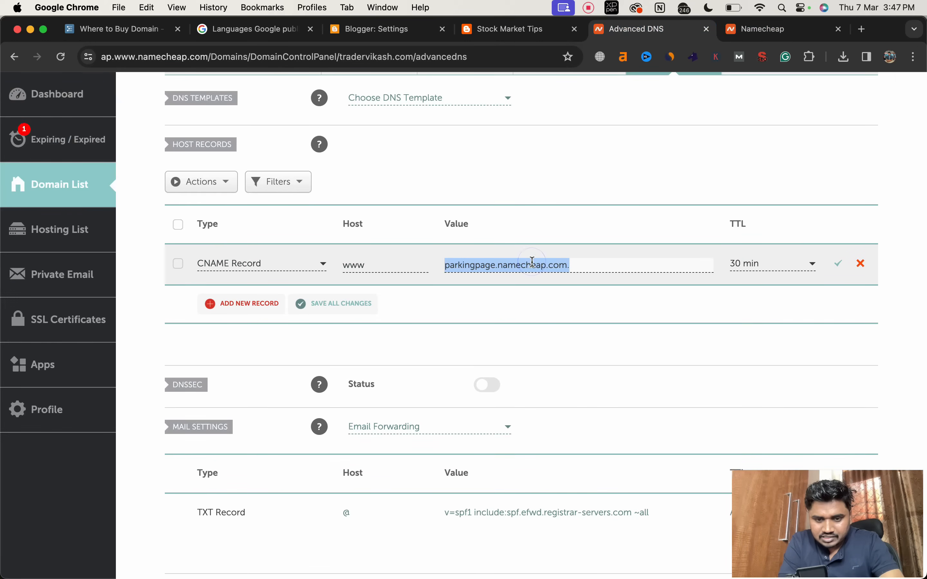
{"action": "key", "text": "super+v"}
{"action": "left_click", "coordinate": [838, 265]}
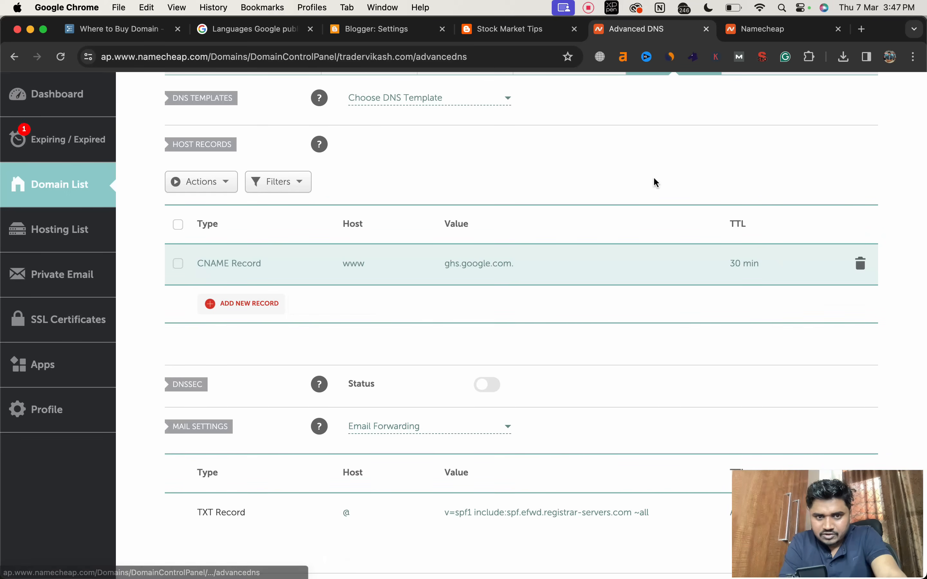
Step: Copy the second CNAME's verification name from Blogger's custom domain instructions and enter it as the host of a new CNAME record in Namecheap
{"action": "left_click", "coordinate": [525, 32]}
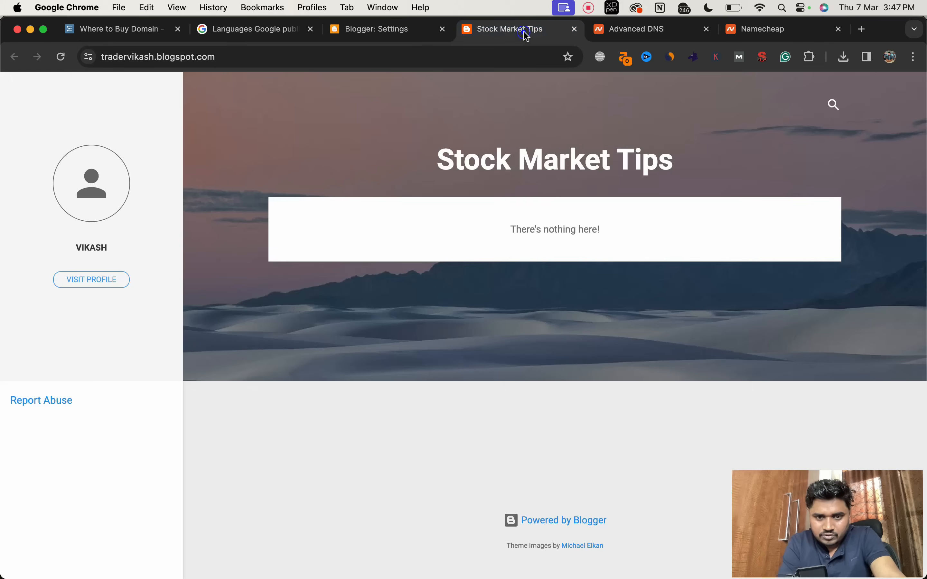
{"action": "left_click", "coordinate": [412, 35]}
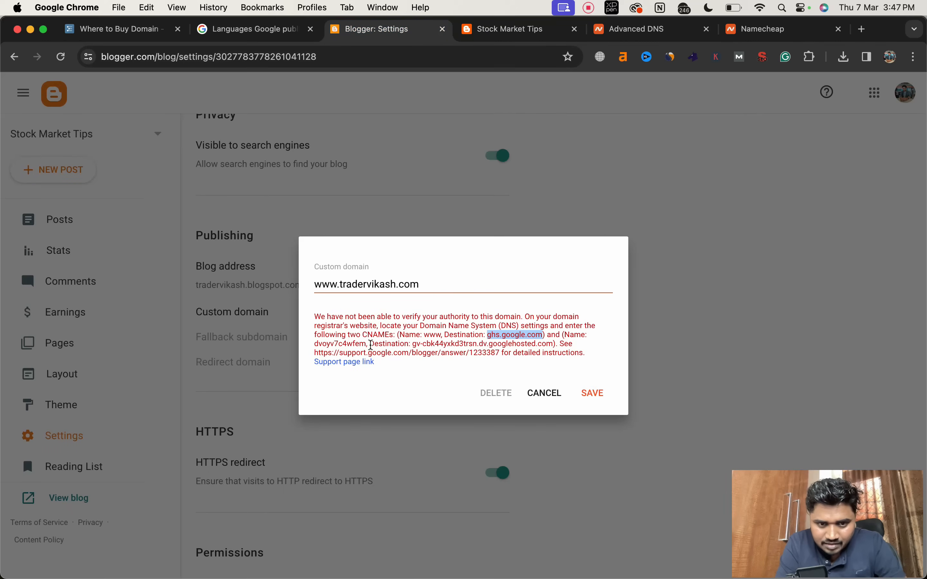
{"action": "left_click_drag", "start_coordinate": [366, 344], "coordinate": [316, 342]}
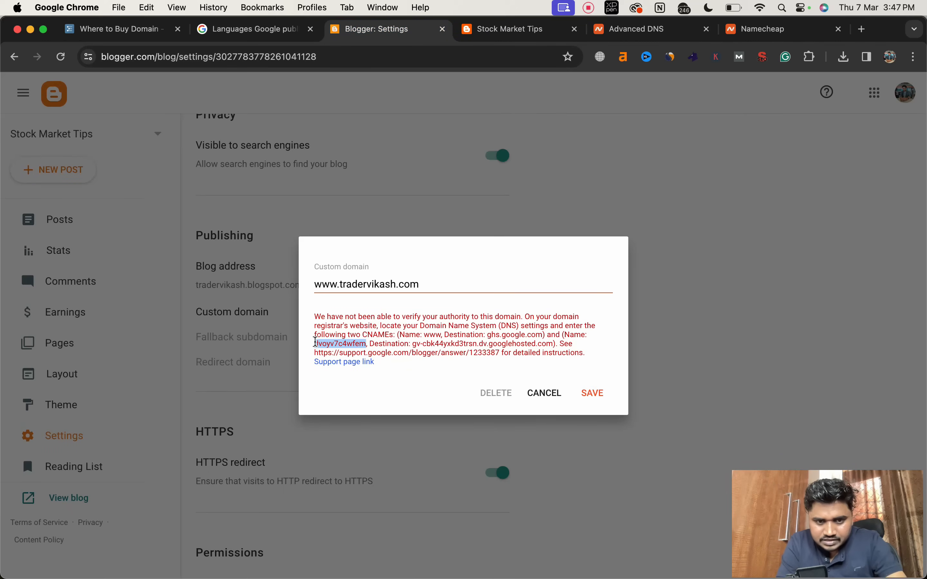
{"action": "left_click", "coordinate": [630, 30]}
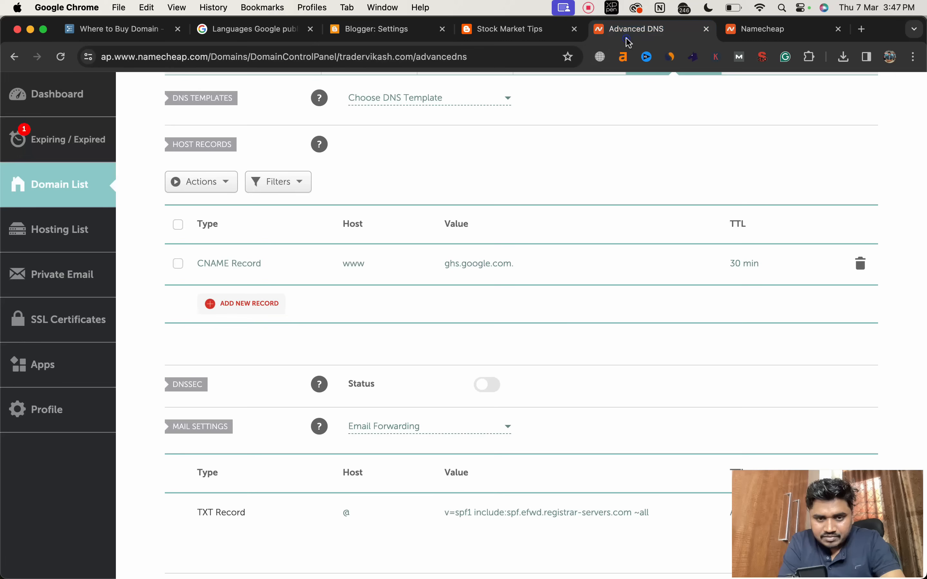
{"action": "left_click", "coordinate": [242, 304]}
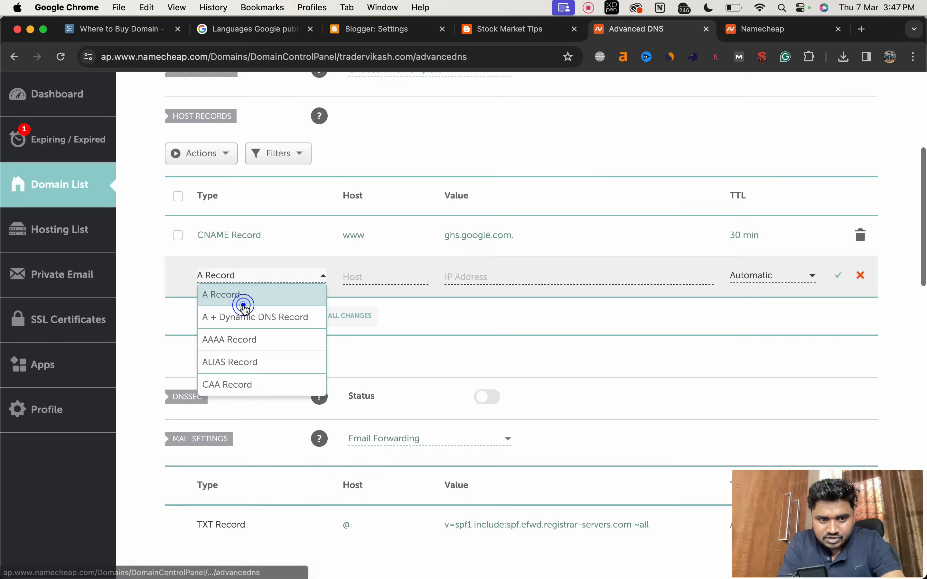
{"action": "scroll", "coordinate": [242, 357], "scroll_direction": "down", "scroll_amount": 3}
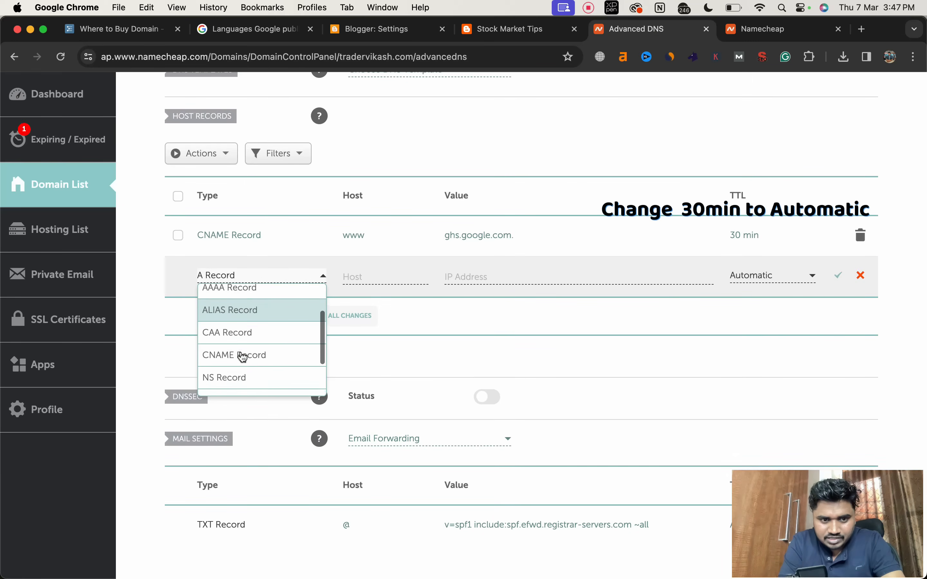
{"action": "left_click", "coordinate": [233, 358]}
{"action": "left_click", "coordinate": [354, 277]}
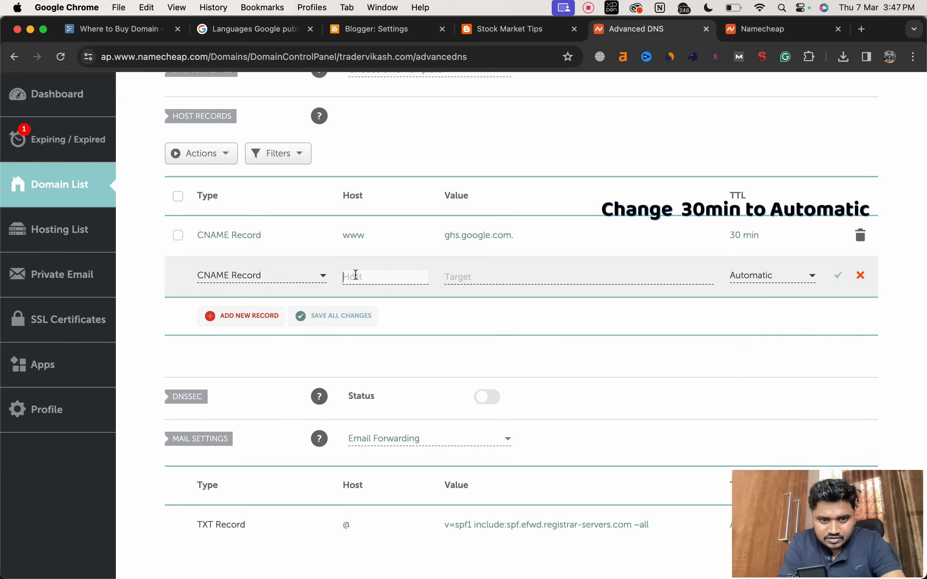
{"action": "type", "text": "dvoyv7c4wfen"}
Step: Copy the second CNAME's verification destination from Blogger into the new Namecheap record's target, save the record and reload the DNS page
{"action": "left_click", "coordinate": [443, 276]}
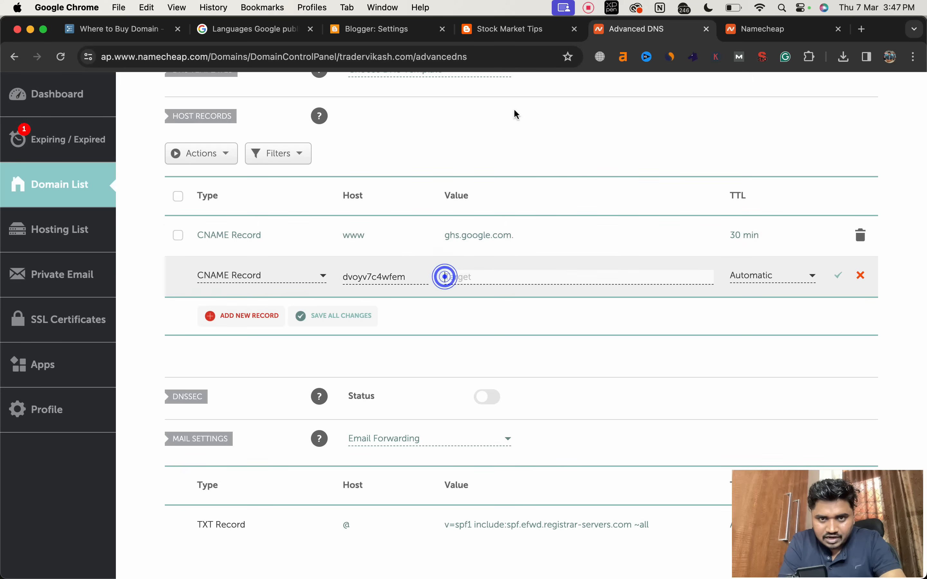
{"action": "left_click", "coordinate": [421, 35]}
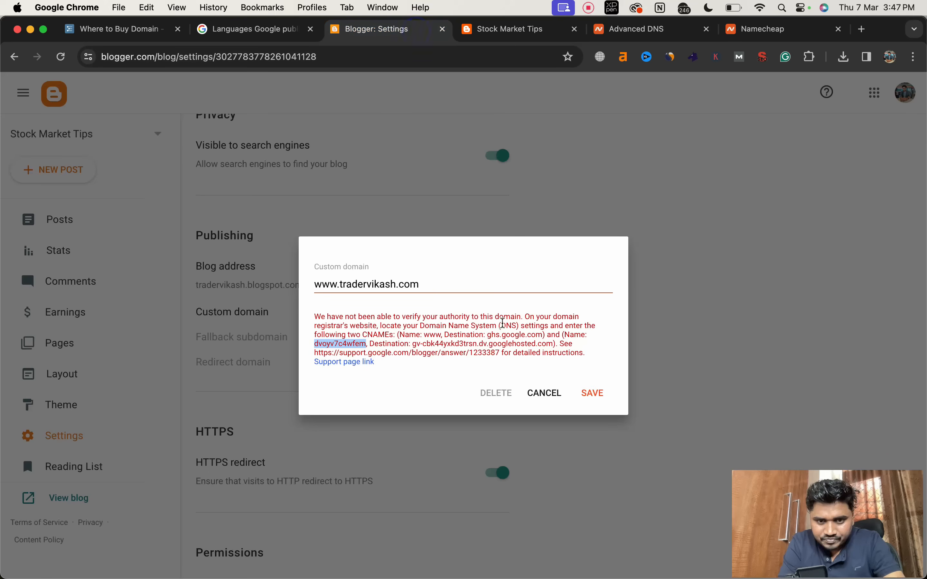
{"action": "left_click_drag", "start_coordinate": [554, 344], "coordinate": [413, 344]}
{"action": "key", "text": "super+c"}
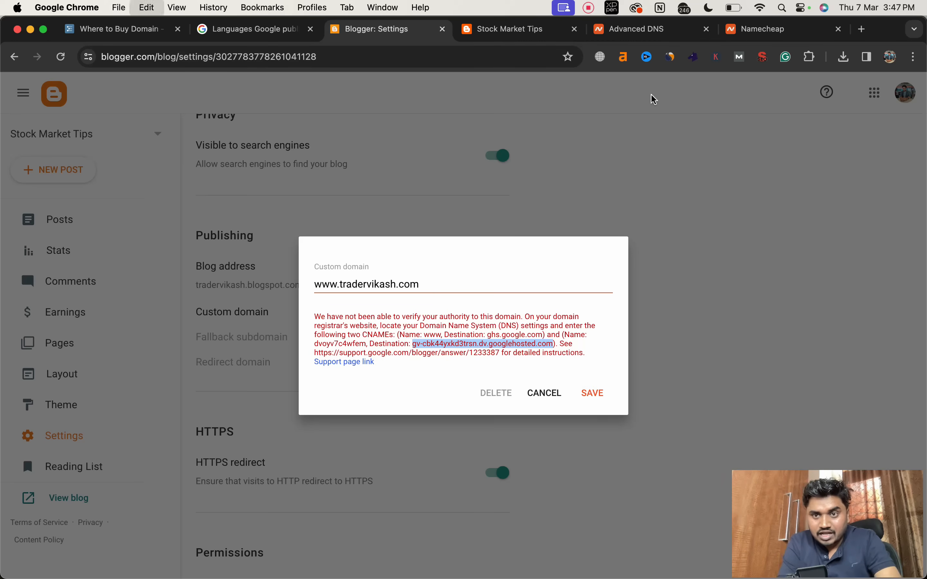
{"action": "left_click", "coordinate": [605, 33]}
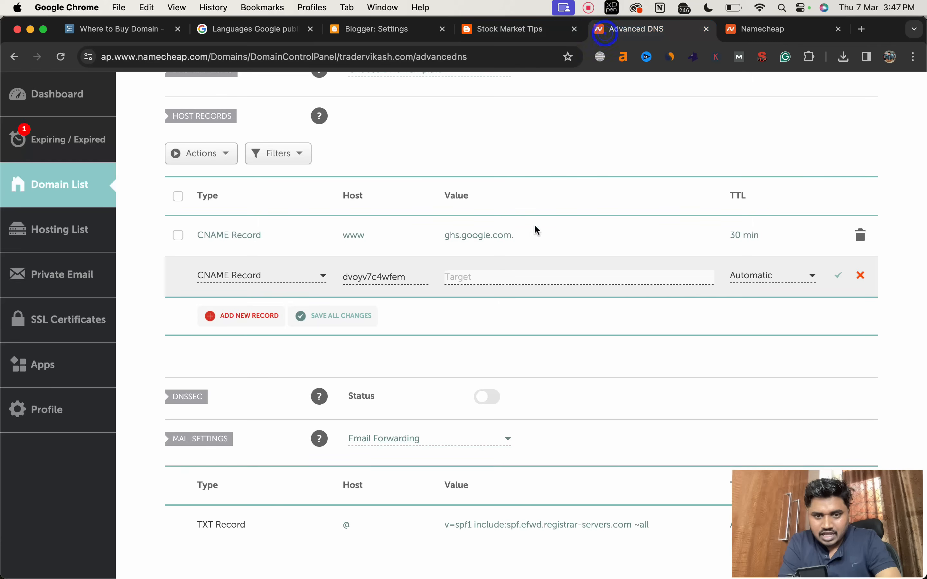
{"action": "key", "text": "super+v"}
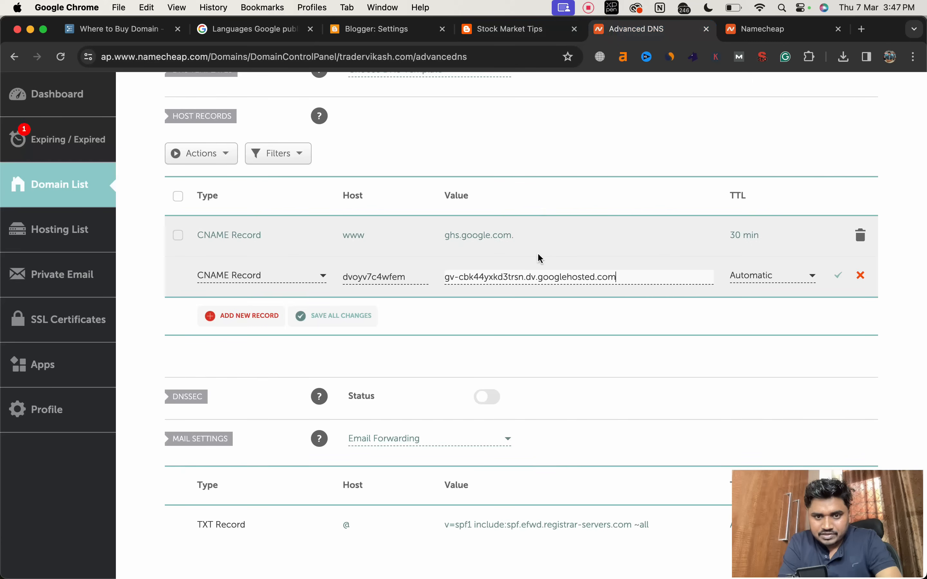
{"action": "left_click", "coordinate": [839, 276]}
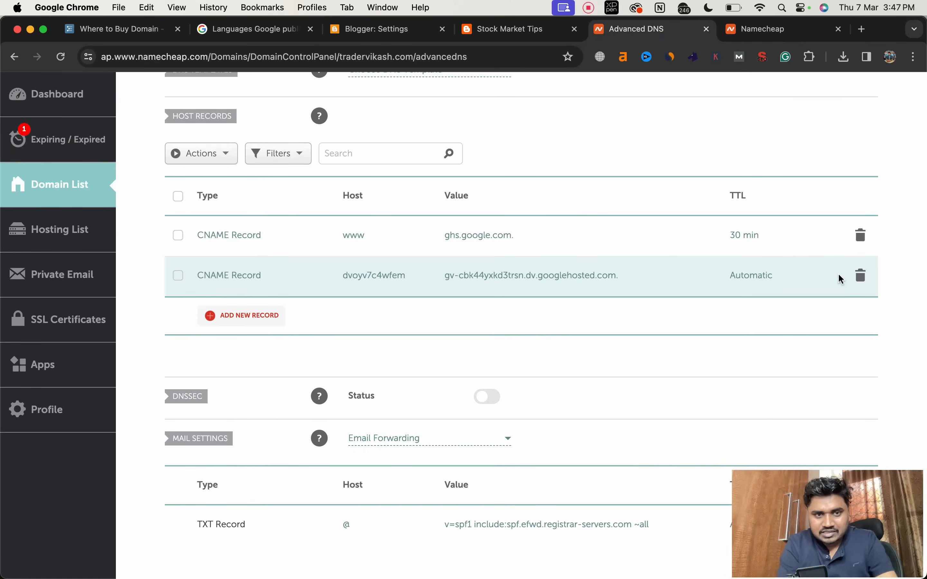
{"action": "left_click", "coordinate": [60, 59]}
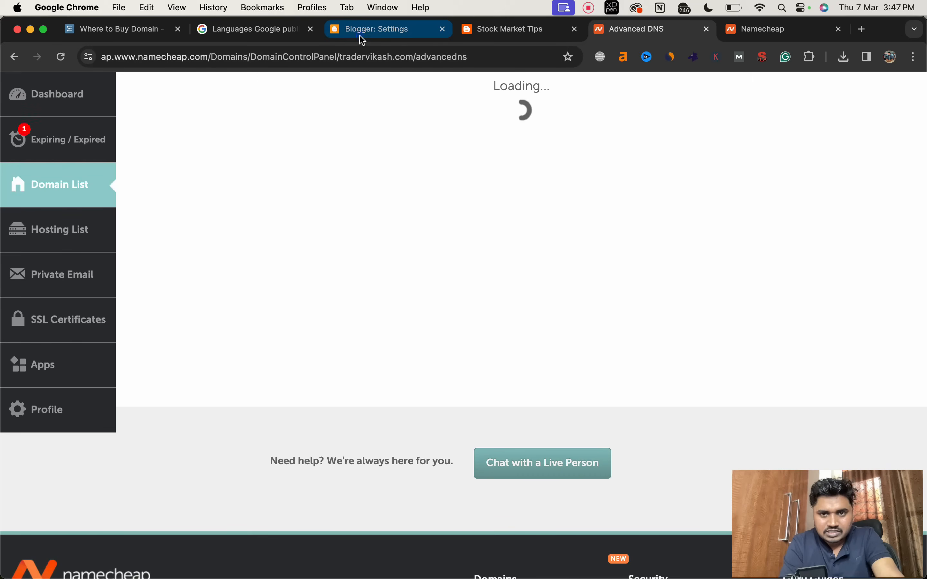
Step: Switch back to Blogger, save the custom domain with its www prefix, and reload the blog's page to check it
{"action": "left_click", "coordinate": [361, 36]}
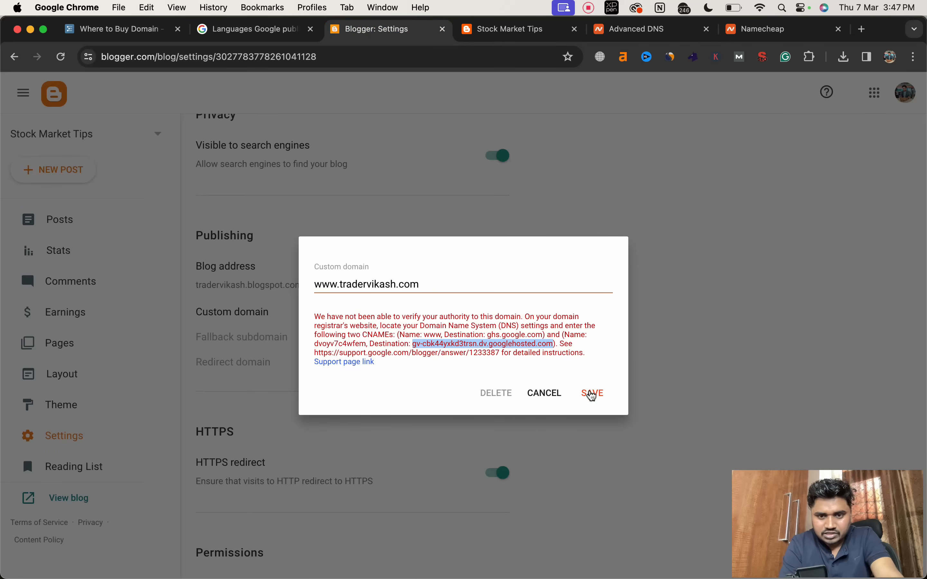
{"action": "left_click", "coordinate": [593, 395]}
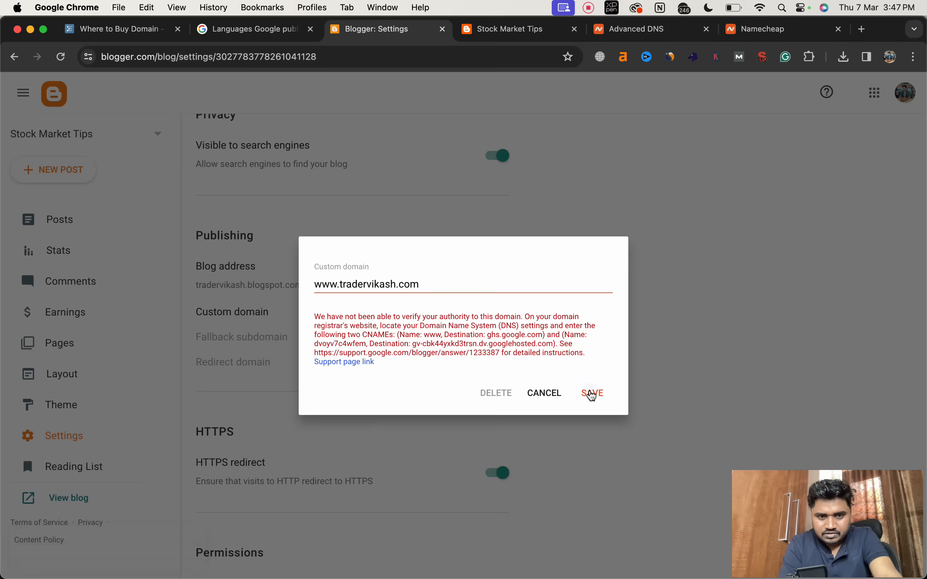
{"action": "left_click", "coordinate": [593, 395]}
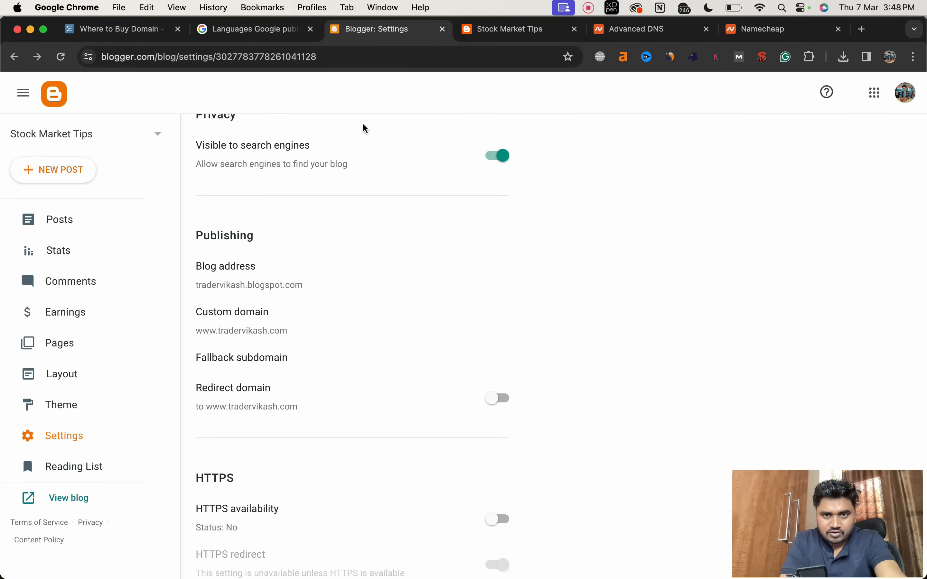
{"action": "left_click", "coordinate": [482, 33]}
{"action": "left_click", "coordinate": [60, 57]}
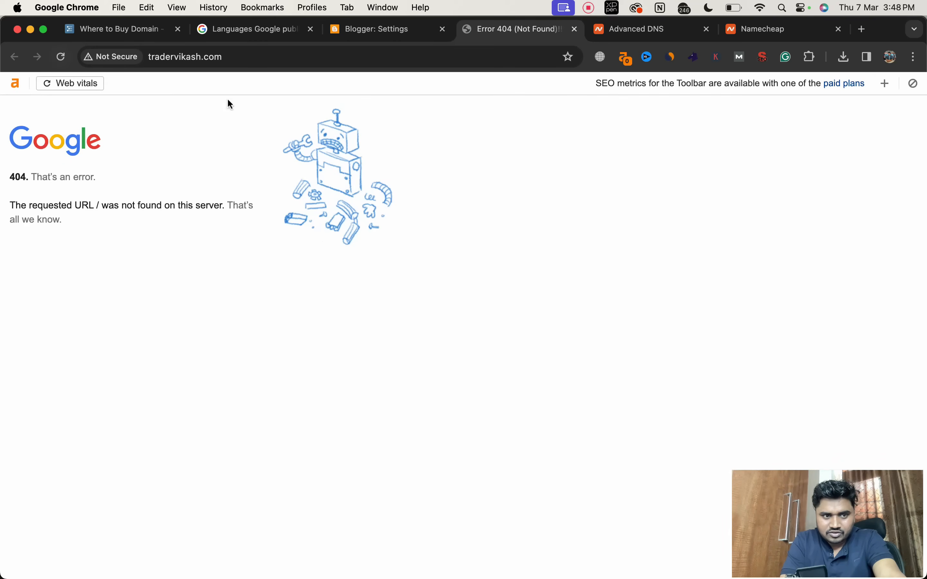
Step: Turn on Redirect domain in Blogger's Publishing settings and reload the blog's page
{"action": "left_click", "coordinate": [354, 38]}
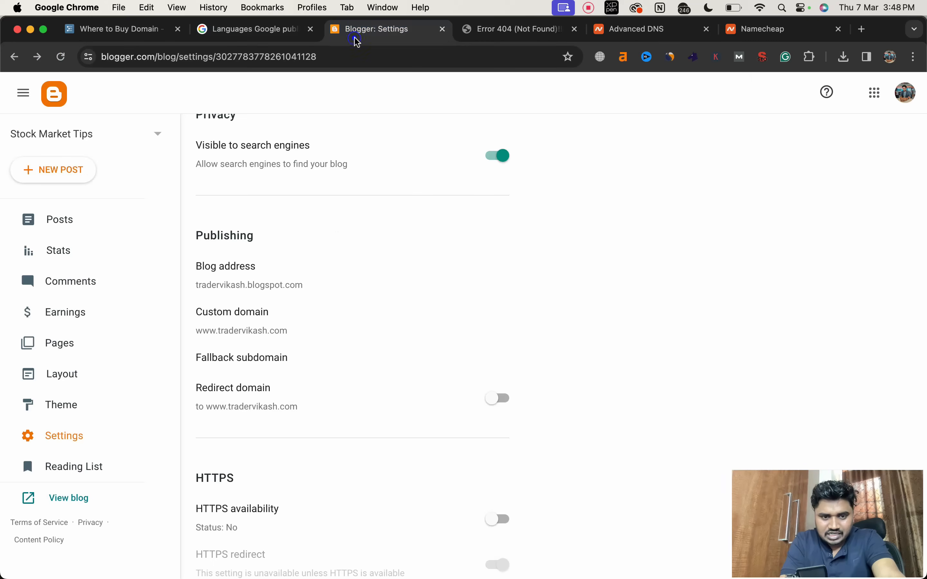
{"action": "scroll", "coordinate": [335, 336], "scroll_direction": "down", "scroll_amount": 2}
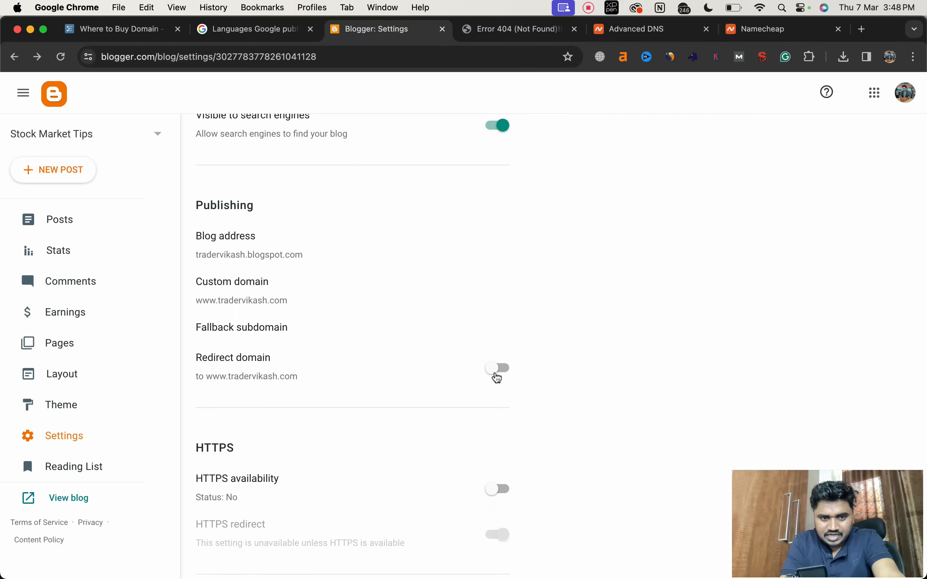
{"action": "left_click", "coordinate": [503, 369]}
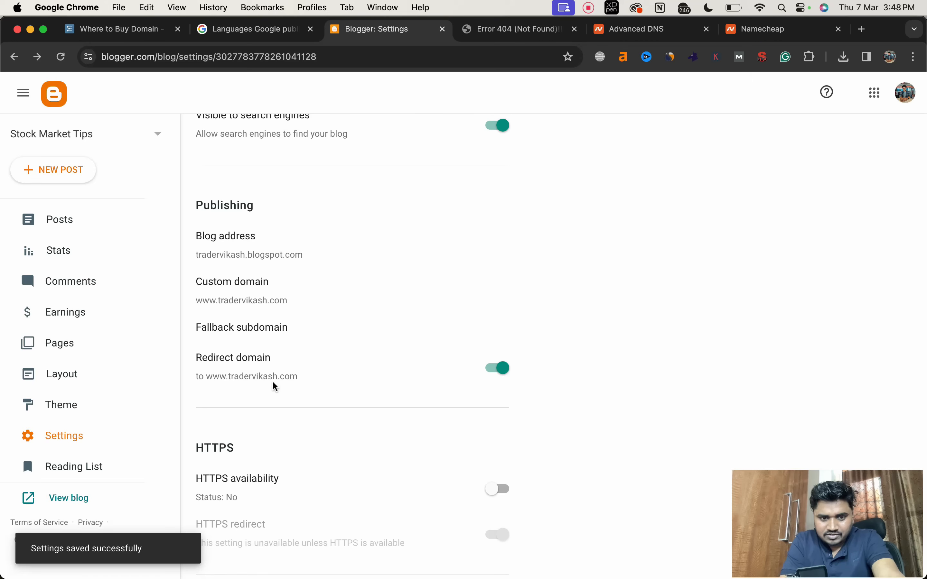
{"action": "left_click", "coordinate": [482, 35]}
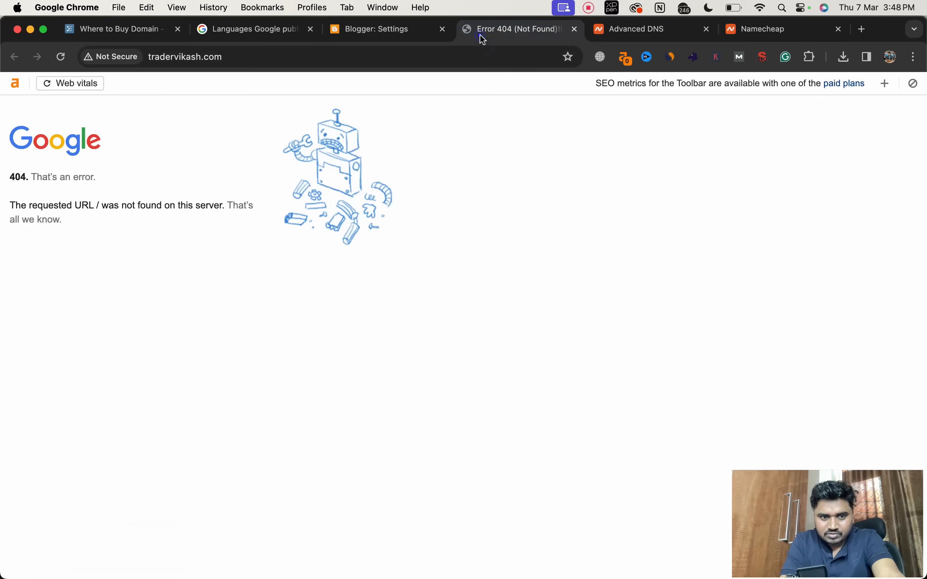
{"action": "left_click", "coordinate": [59, 58]}
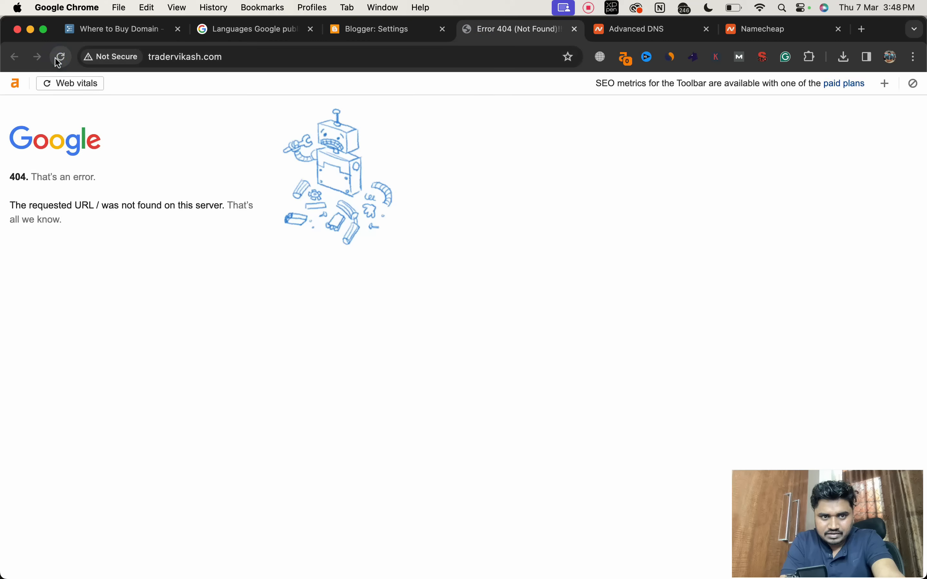
Step: Test the custom domain in an Incognito window, reload it, and close the window
{"action": "left_click", "coordinate": [207, 53]}
{"action": "key", "text": "super+c"}
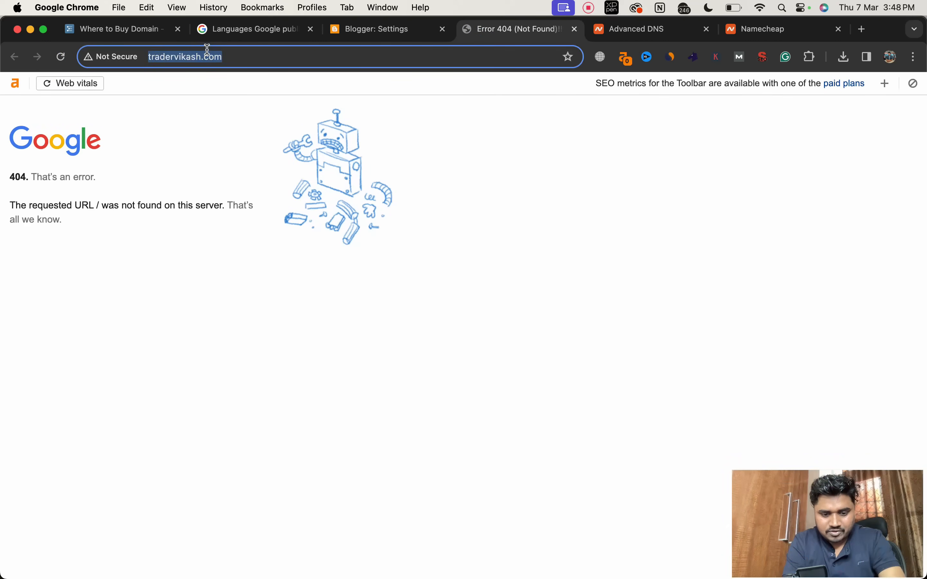
{"action": "key", "text": "super+shift+n"}
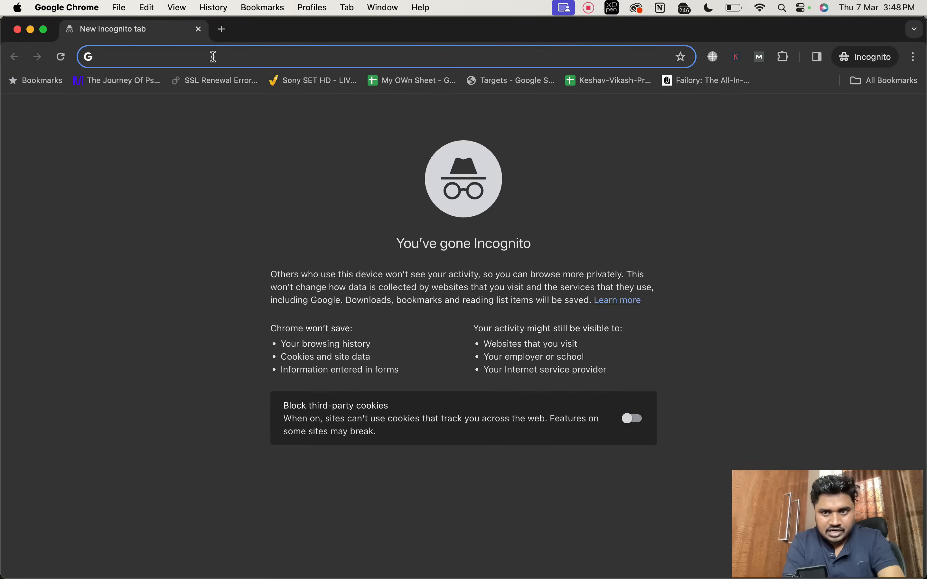
{"action": "key", "text": "super+v"}
{"action": "key", "text": "Return"}
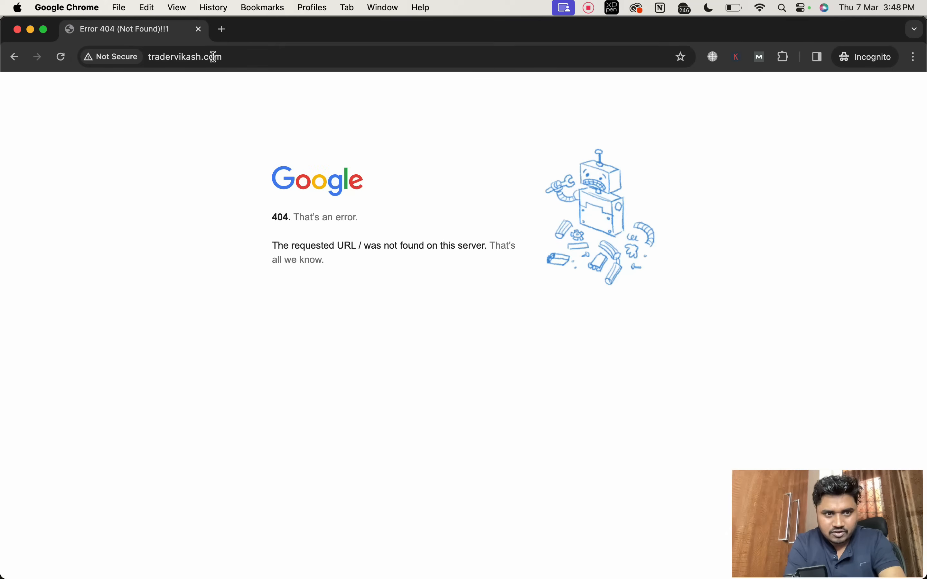
{"action": "left_click", "coordinate": [59, 63]}
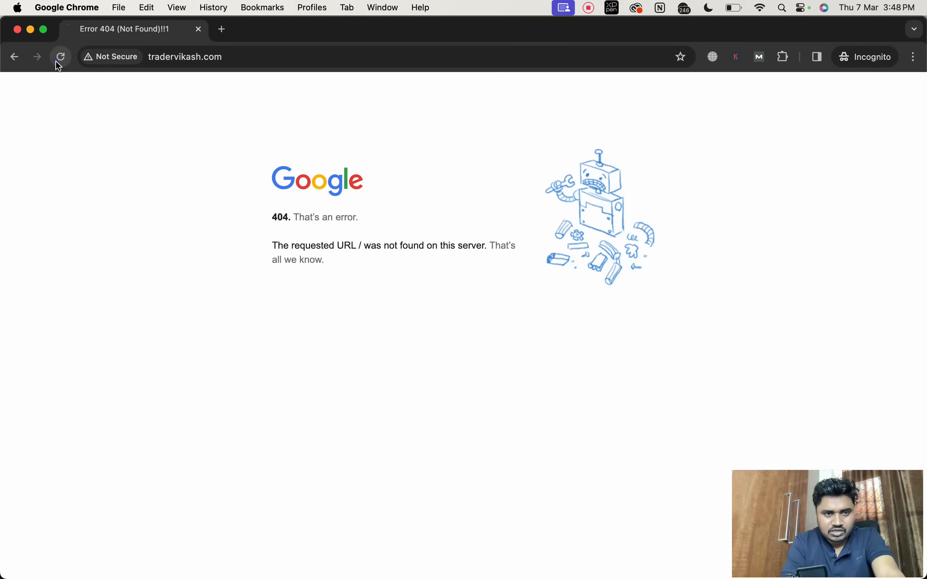
{"action": "left_click", "coordinate": [59, 63]}
{"action": "left_click", "coordinate": [199, 29]}
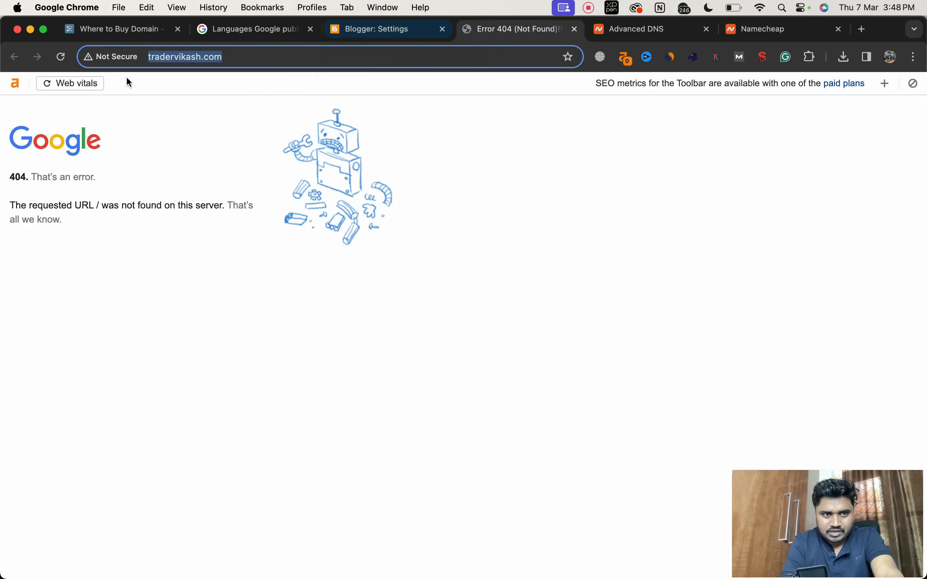
Step: Turn on HTTPS availability in Blogger's settings and reload the blog's page
{"action": "left_click", "coordinate": [376, 38]}
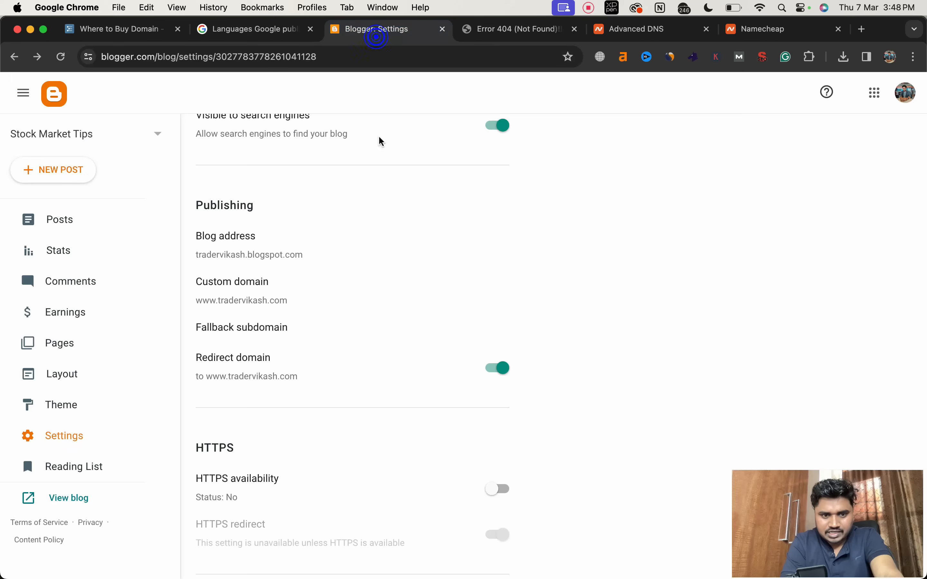
{"action": "scroll", "coordinate": [356, 281], "scroll_direction": "down", "scroll_amount": 3}
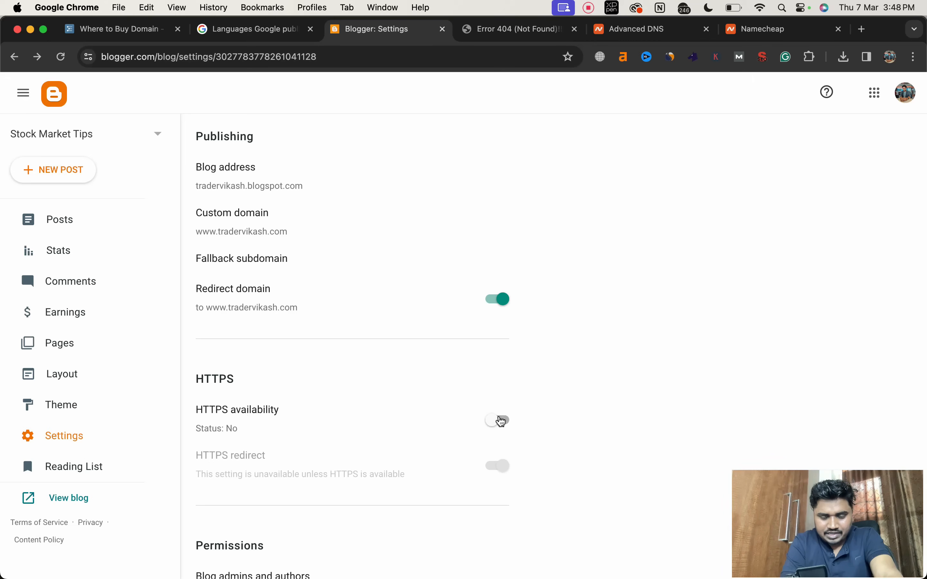
{"action": "left_click", "coordinate": [501, 421]}
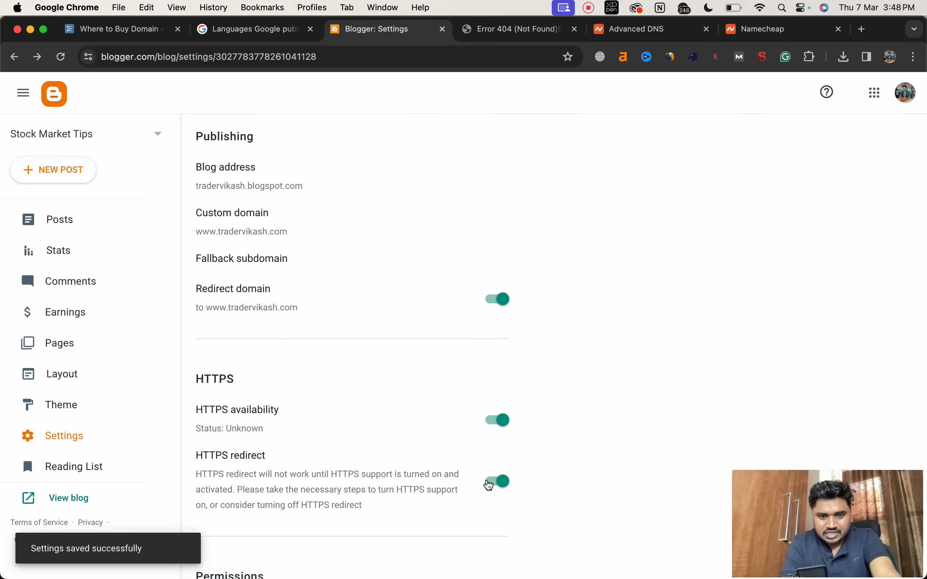
{"action": "left_click", "coordinate": [497, 30]}
{"action": "left_click", "coordinate": [58, 61]}
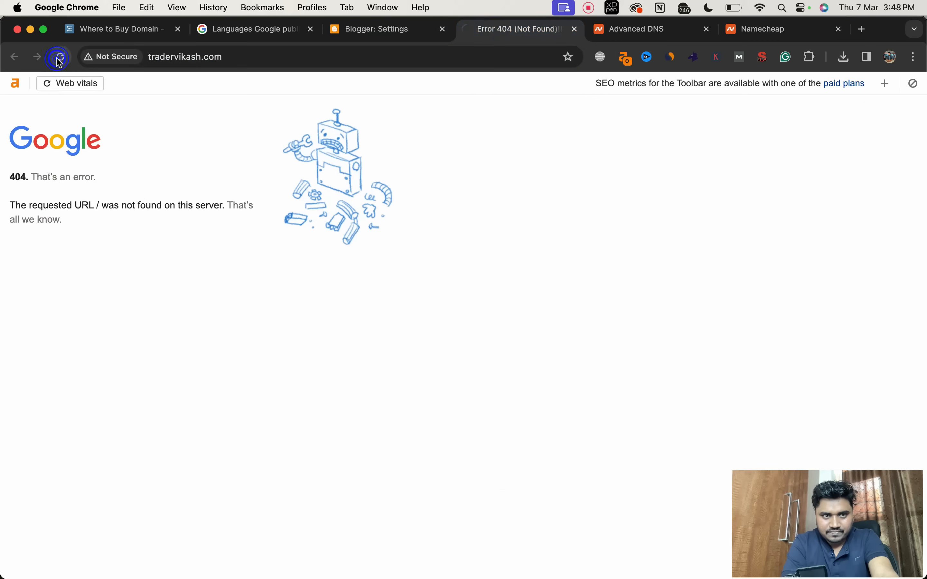
Step: Reload Blogger's settings and check the current Publishing and HTTPS settings
{"action": "left_click", "coordinate": [392, 26]}
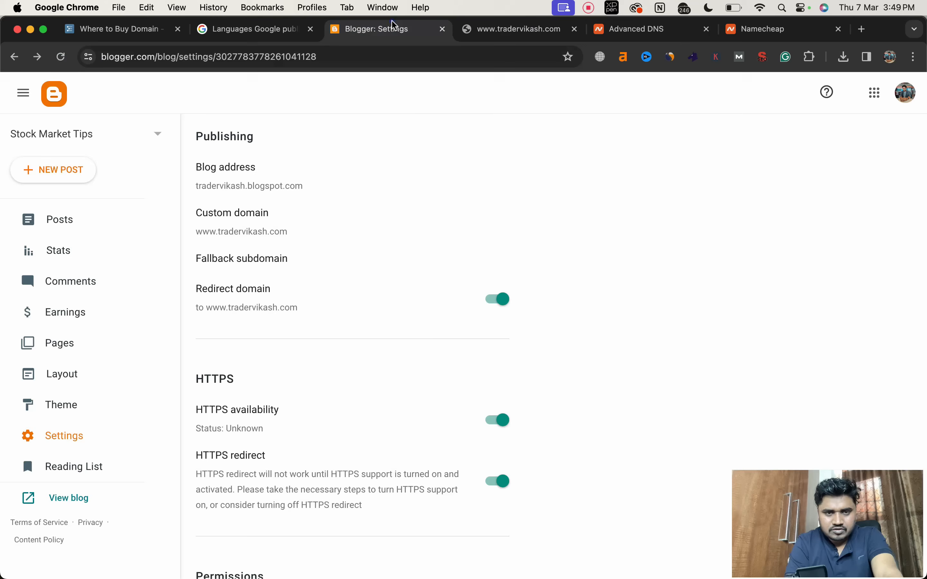
{"action": "left_click", "coordinate": [61, 57]}
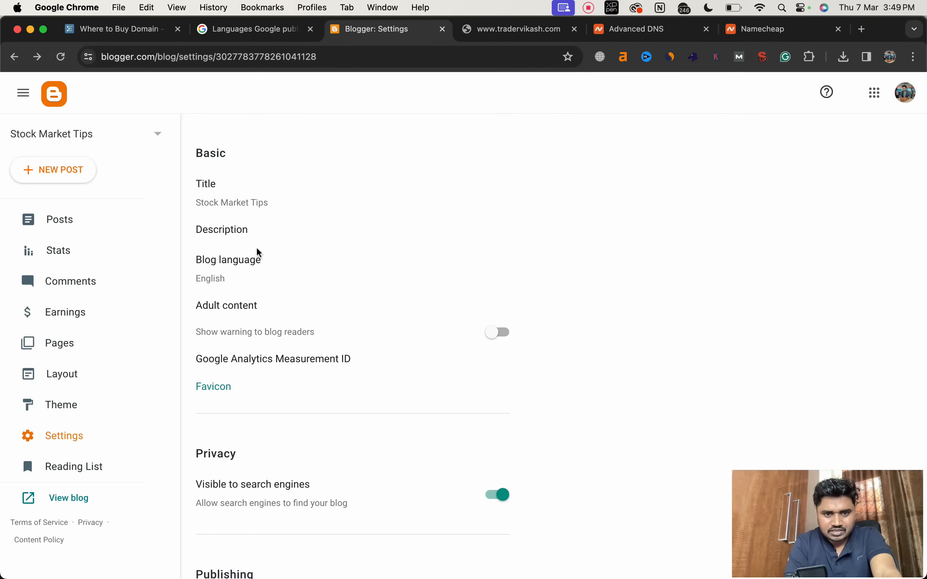
{"action": "scroll", "coordinate": [267, 350], "scroll_direction": "down", "scroll_amount": 3}
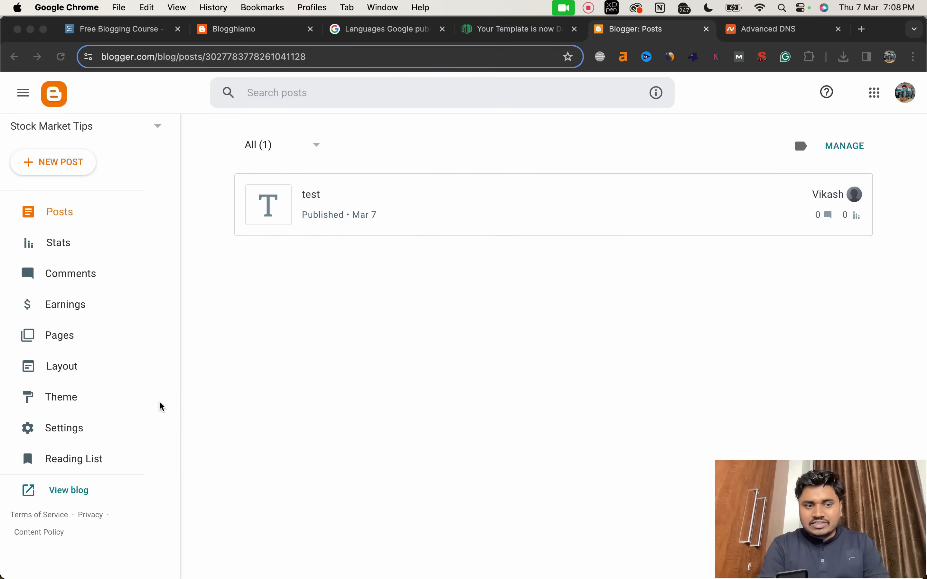
Step: Check Blogger's Publishing and HTTPS settings, and view the live Stock Market Tips blog on its custom domain
{"action": "left_click", "coordinate": [71, 430]}
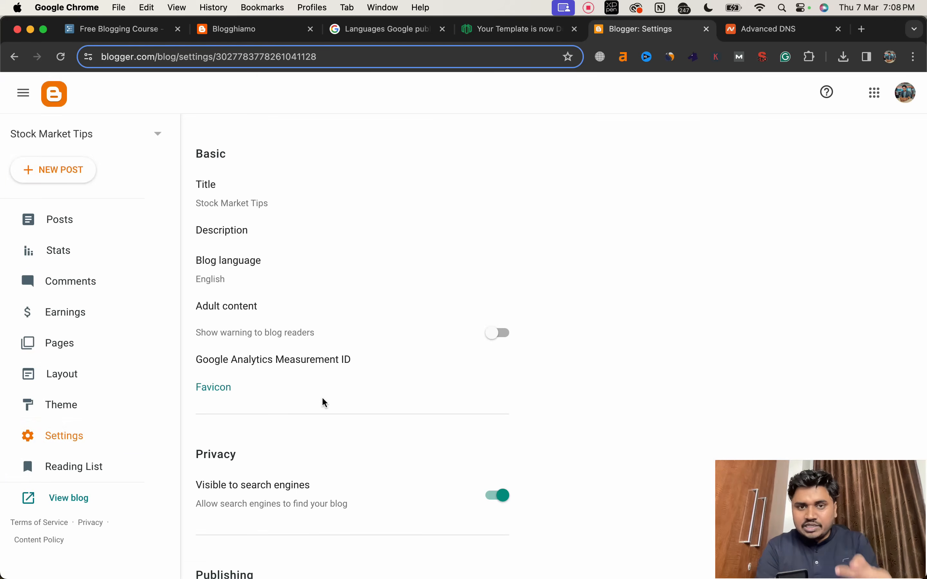
{"action": "scroll", "coordinate": [325, 402], "scroll_direction": "down", "scroll_amount": 10}
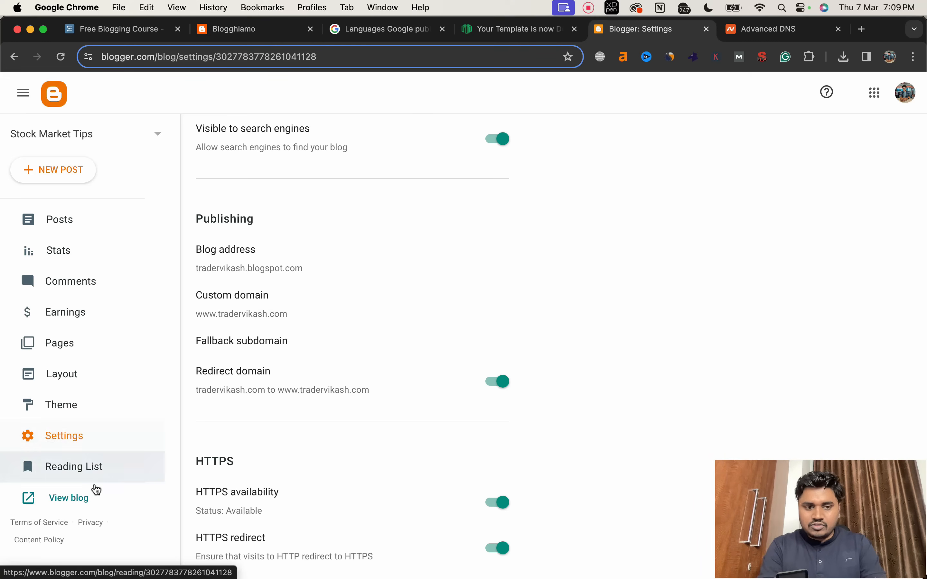
{"action": "left_click", "coordinate": [75, 499]}
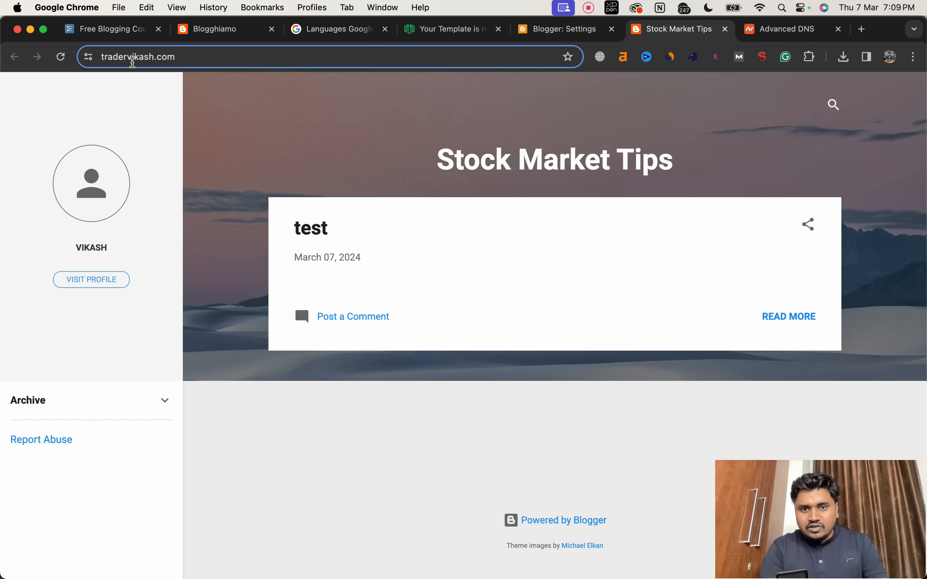
{"action": "triple_click", "coordinate": [467, 165]}
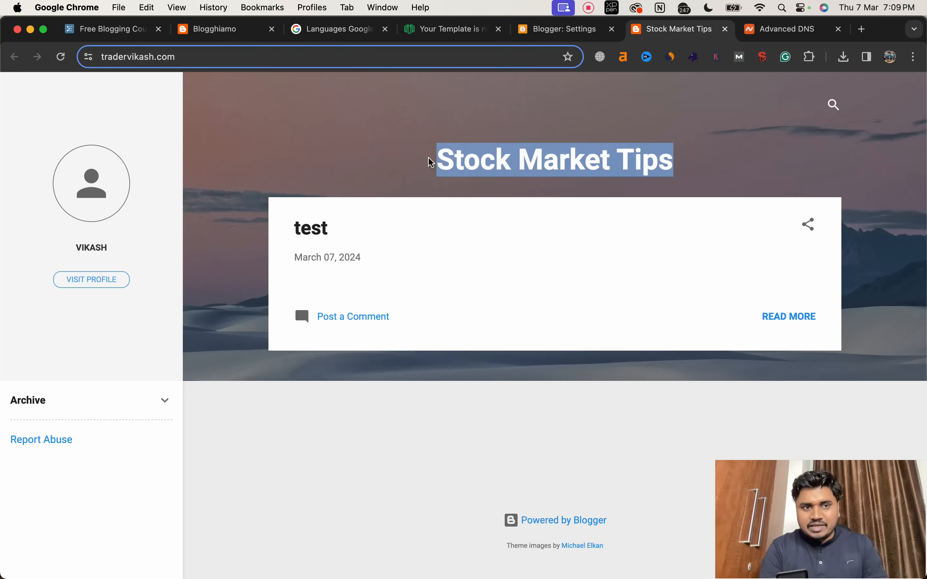
Step: Review the Best Template for Blogger notes in WorkFlowy and open Google in a new tab
{"action": "left_click", "coordinate": [107, 30]}
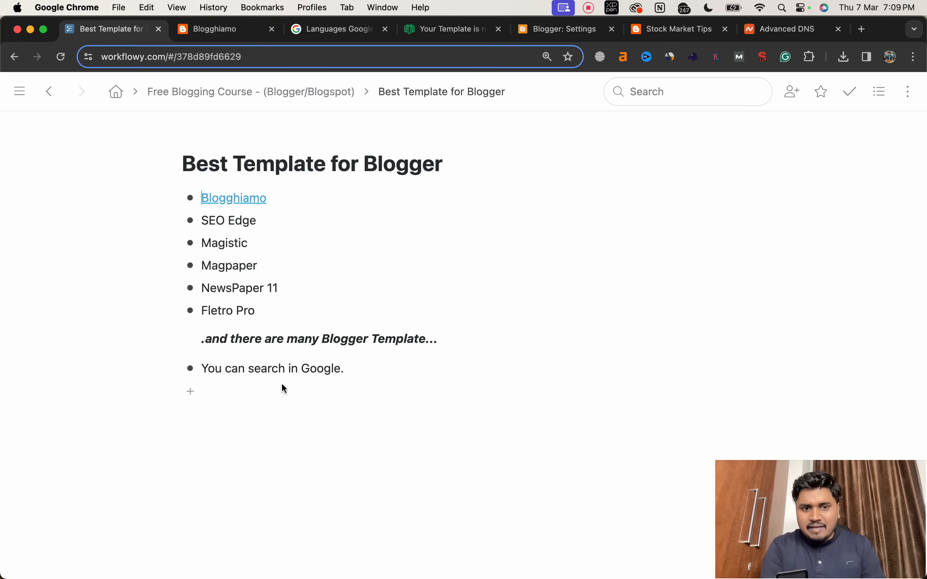
{"action": "double_click", "coordinate": [256, 368]}
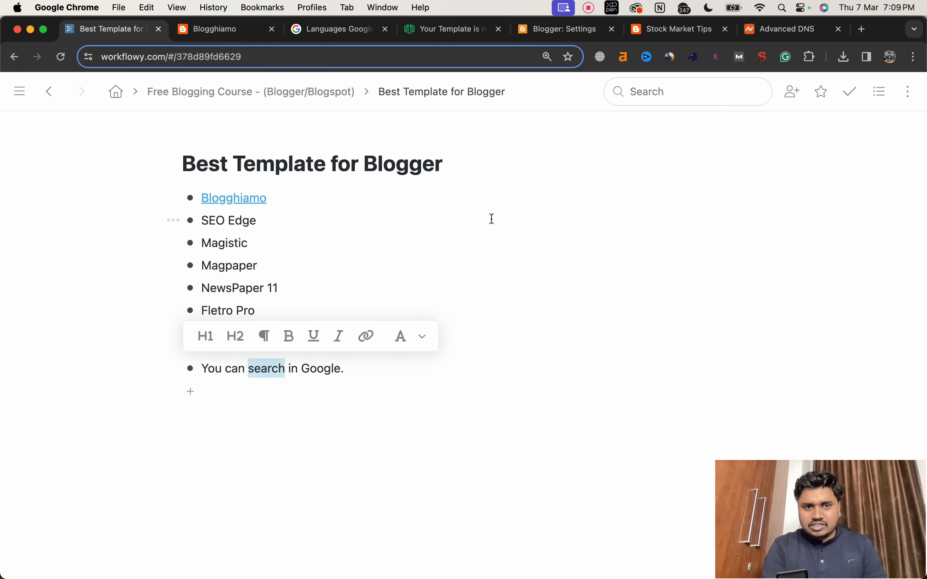
{"action": "left_click", "coordinate": [864, 29]}
{"action": "type", "text": "go"}
{"action": "key", "text": "Return"}
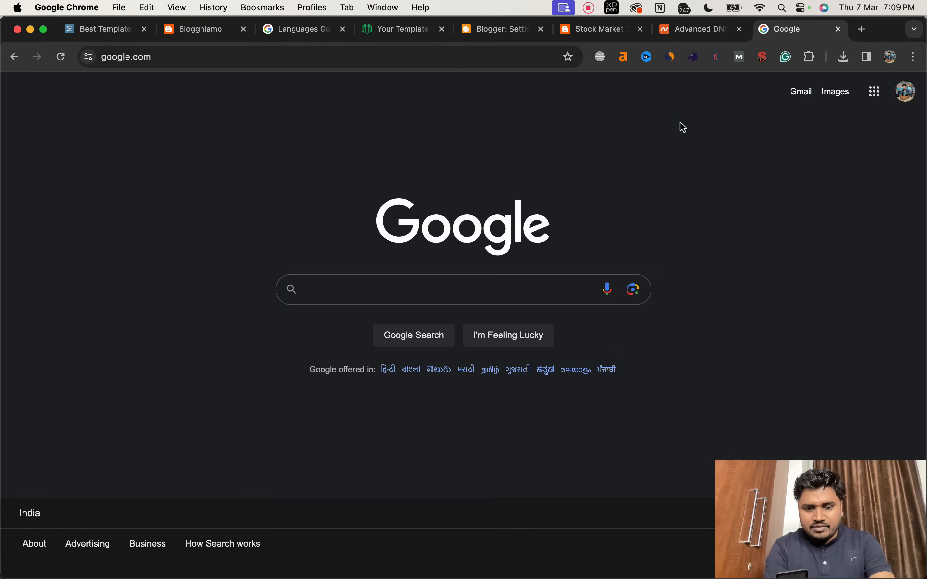
Step: Search Google for "free template blogger seo friendly responsive"
{"action": "type", "text": "free blogger"}
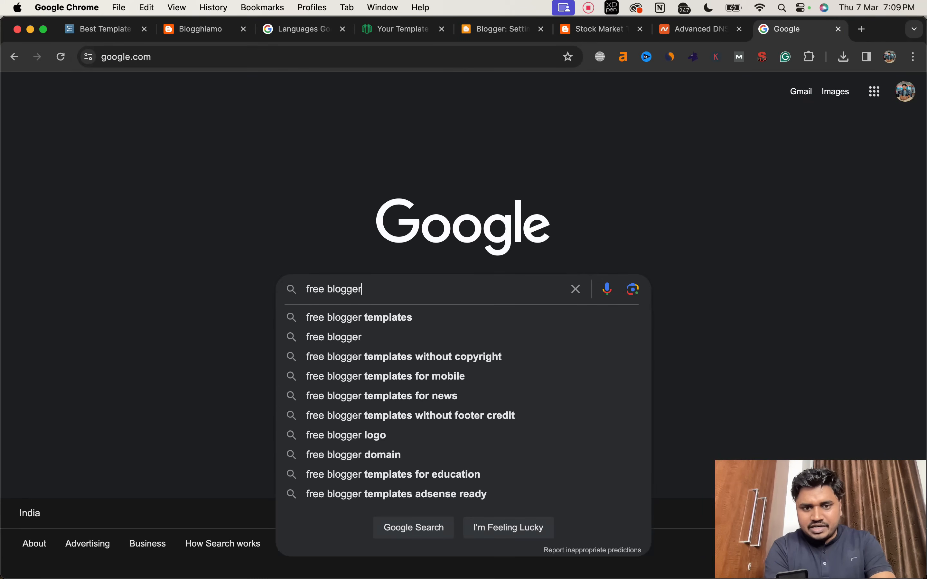
{"action": "type", "text": " template"}
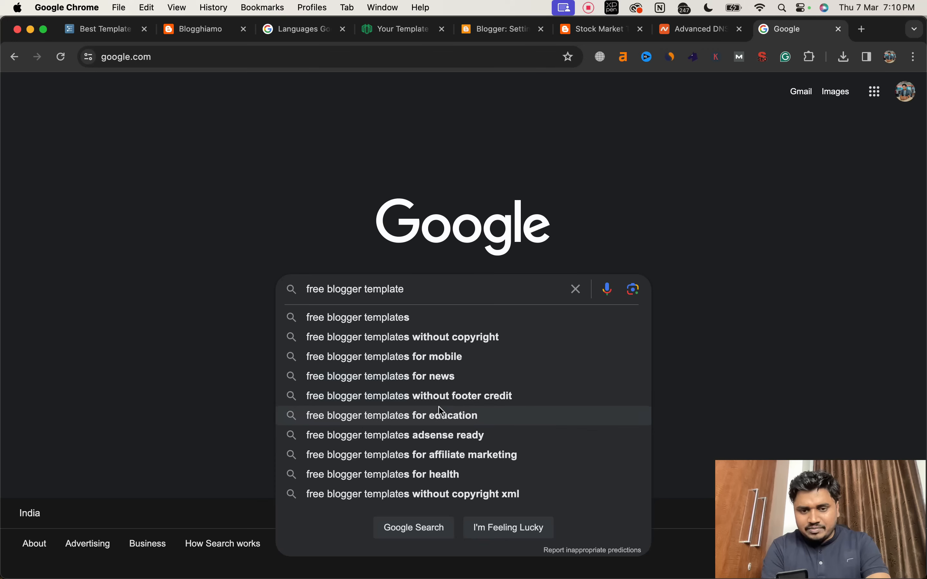
{"action": "type", "text": "for"}
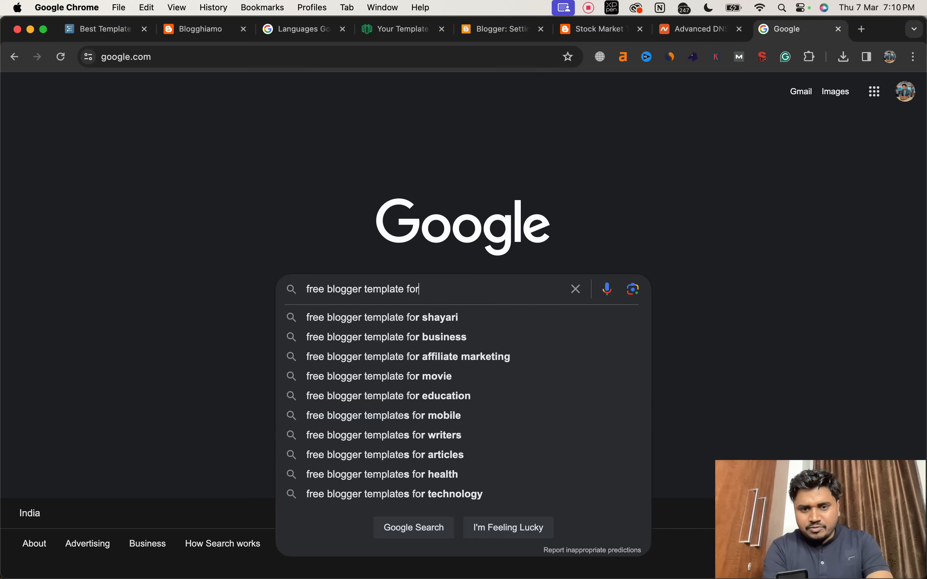
{"action": "key", "text": "BackSpace"}
{"action": "key", "text": "BackSpace"}
{"action": "key", "text": "BackSpace"}
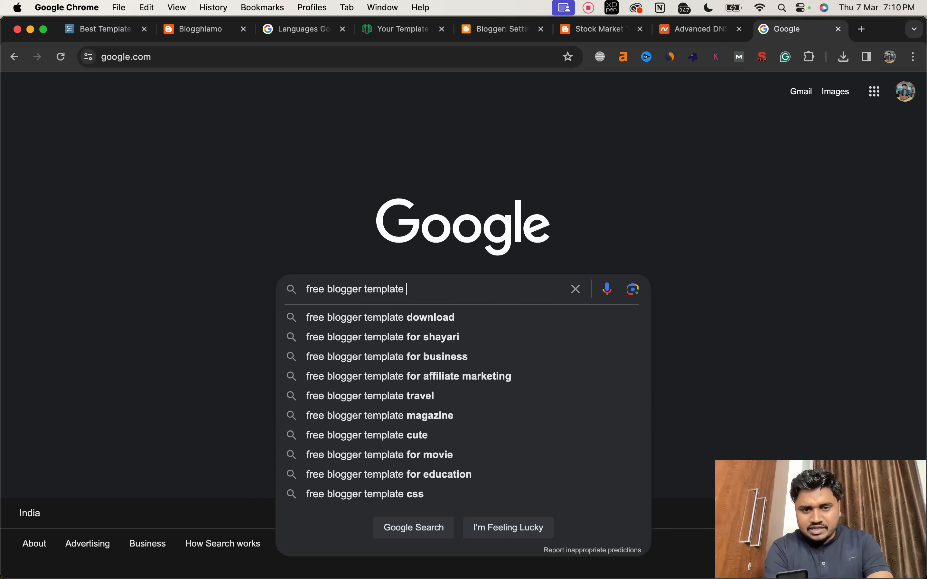
{"action": "key", "text": "BackSpace"}
{"action": "key", "text": "BackSpace"}
{"action": "key", "text": "BackSpace"}
{"action": "key", "text": "BackSpace"}
{"action": "key", "text": "BackSpace"}
{"action": "key", "text": "BackSpace"}
{"action": "key", "text": "BackSpace"}
{"action": "key", "text": "BackSpace"}
{"action": "key", "text": "BackSpace"}
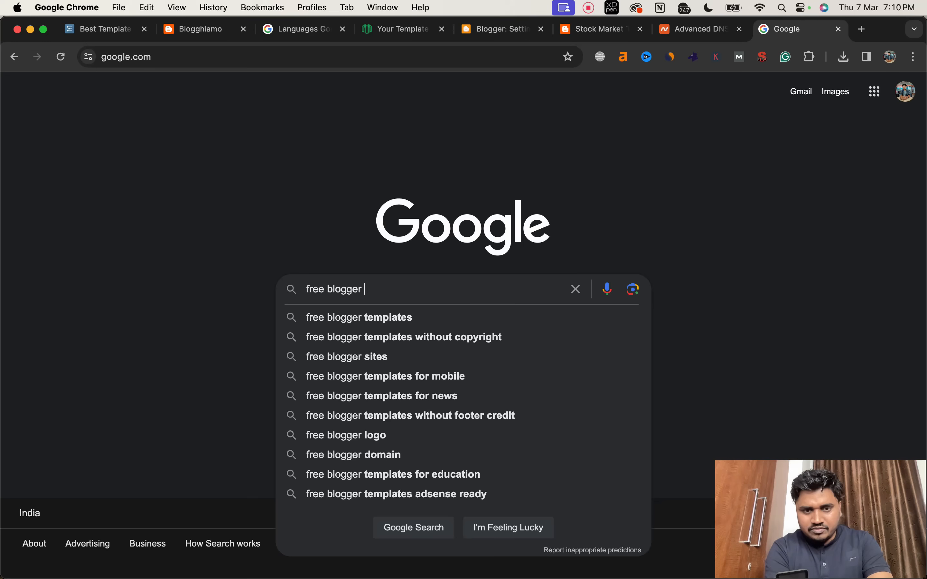
{"action": "type", "text": "SEO friend"}
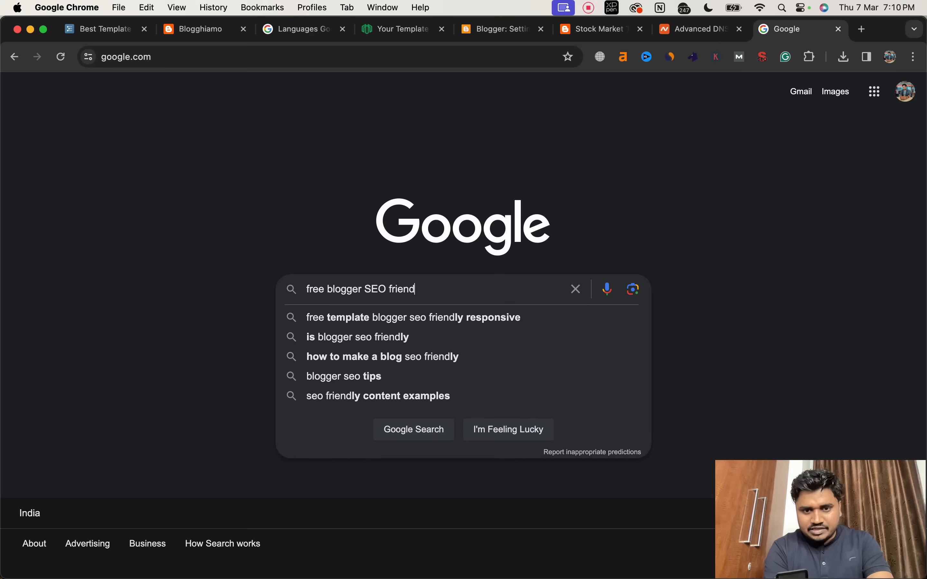
{"action": "left_click", "coordinate": [453, 317]}
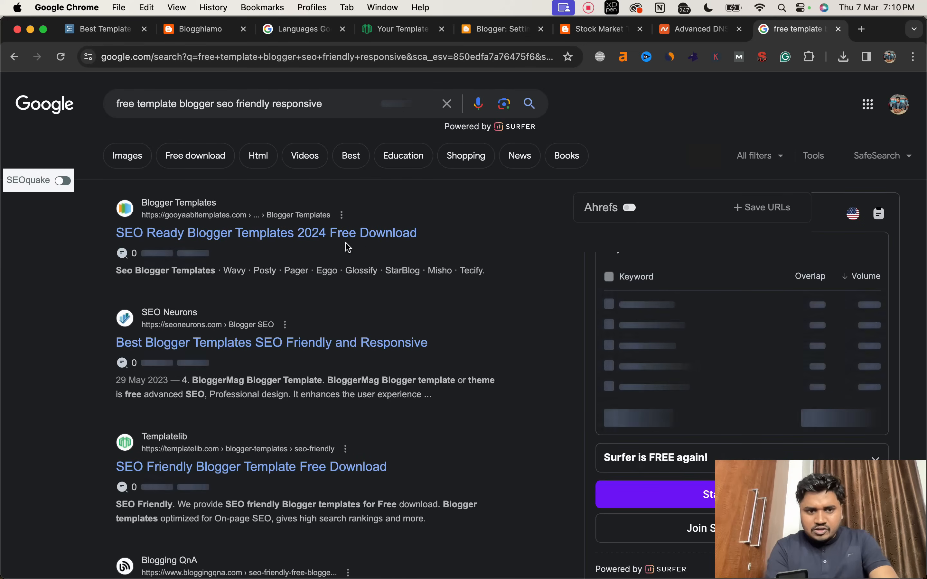
Step: Open the SEO Ready Blogger Templates 2024 result and browse the gooyaabitemplates.com template previews
{"action": "scroll", "coordinate": [353, 371], "scroll_direction": "down", "scroll_amount": 5}
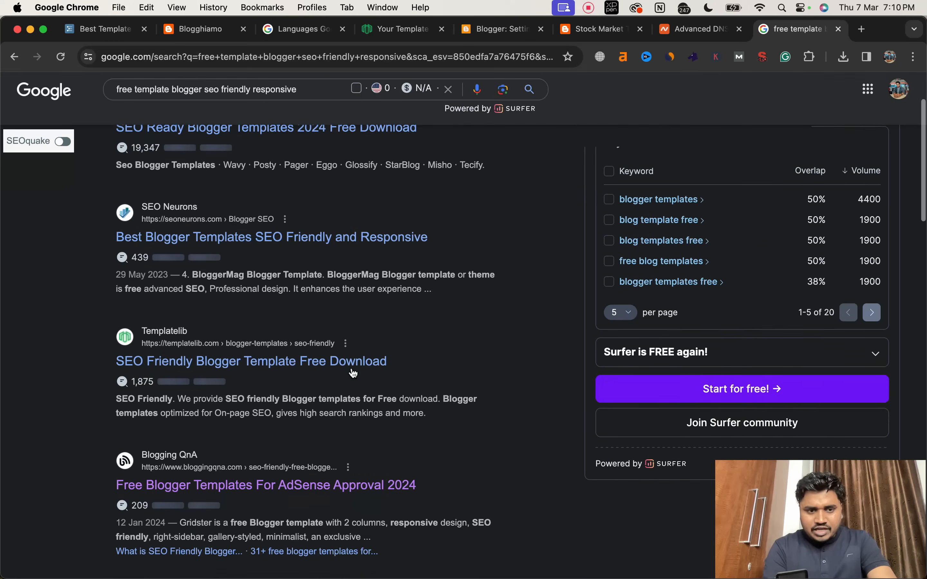
{"action": "scroll", "coordinate": [352, 368], "scroll_direction": "up", "scroll_amount": 5}
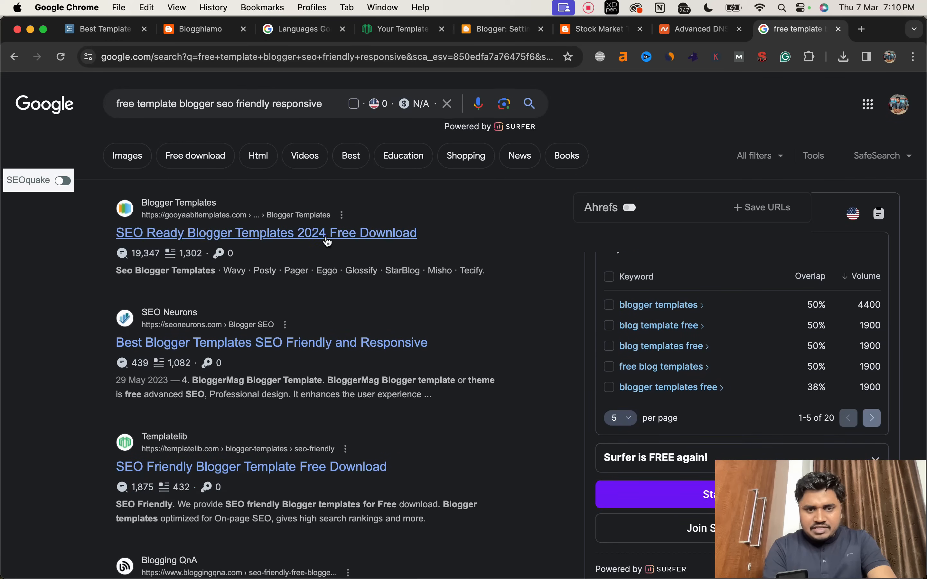
{"action": "left_click", "coordinate": [328, 238]}
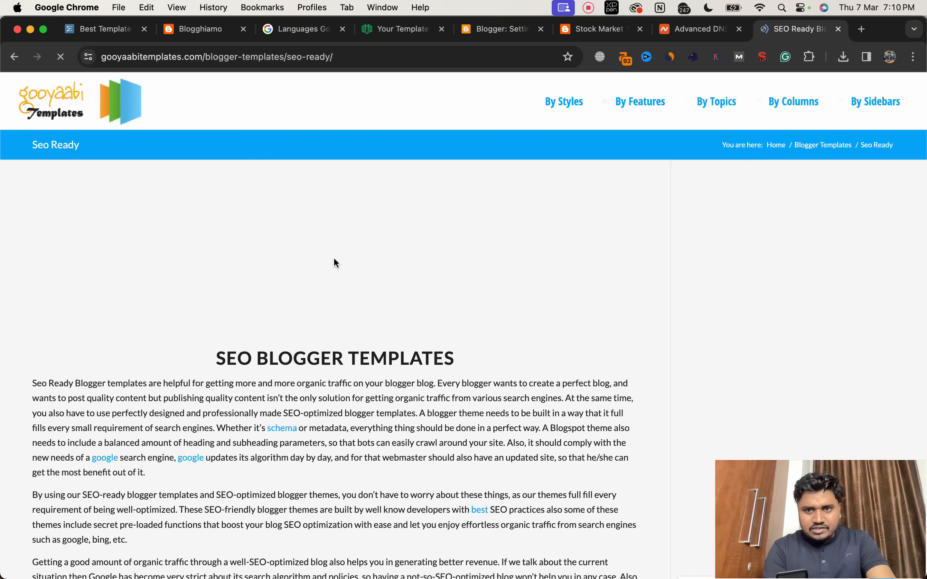
{"action": "scroll", "coordinate": [360, 320], "scroll_direction": "down", "scroll_amount": 20}
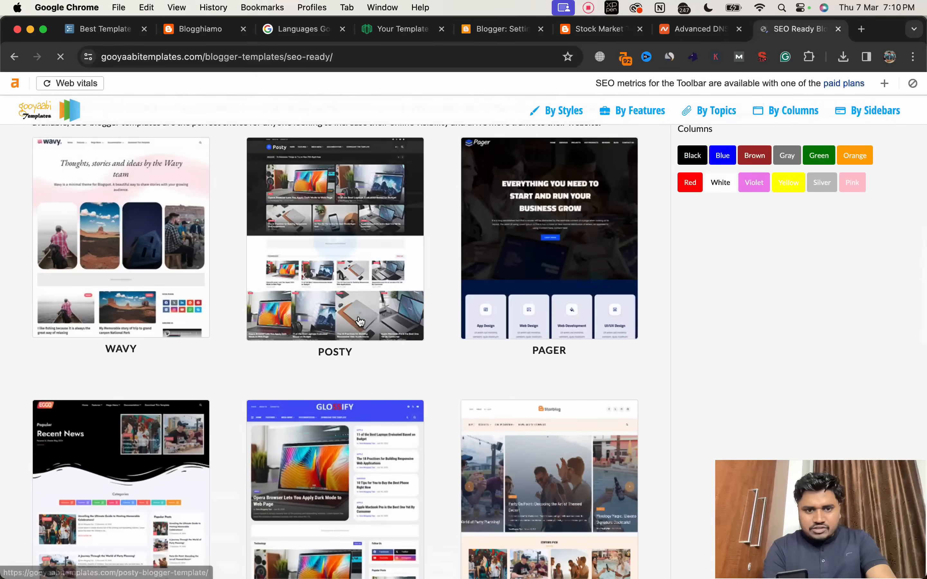
{"action": "scroll", "coordinate": [334, 338], "scroll_direction": "down", "scroll_amount": 5}
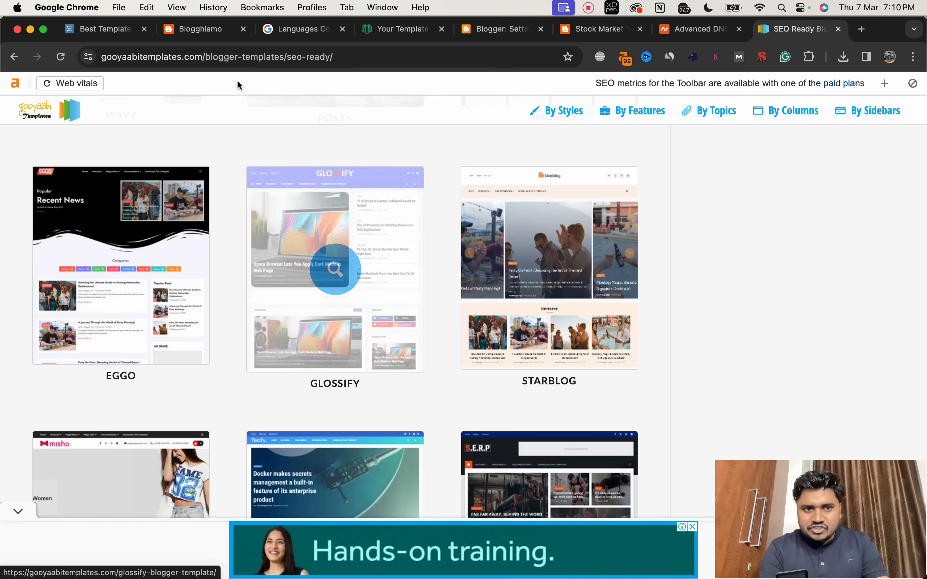
Step: Copy the template name Blogghiamo from the Best Template for Blogger list in WorkFlowy
{"action": "left_click", "coordinate": [206, 35]}
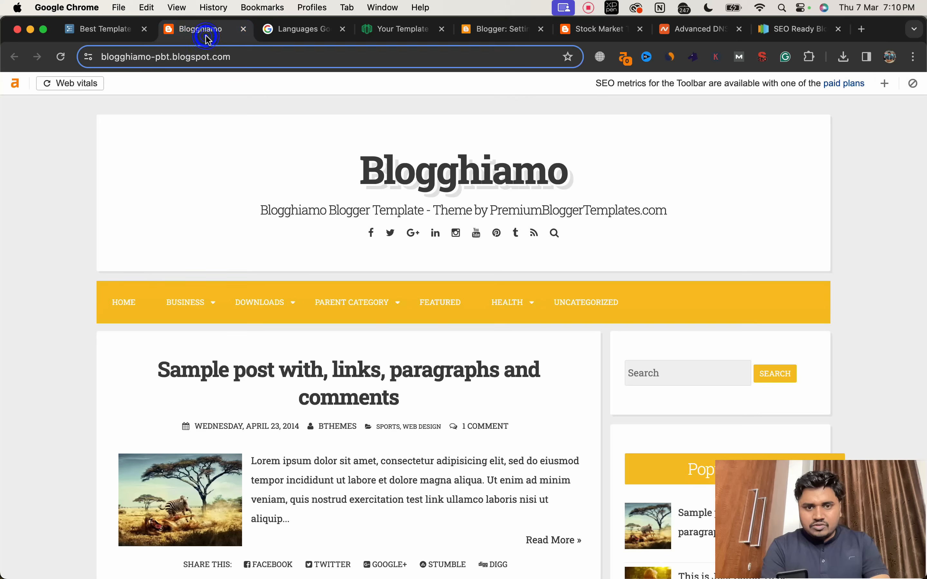
{"action": "left_click", "coordinate": [122, 32]}
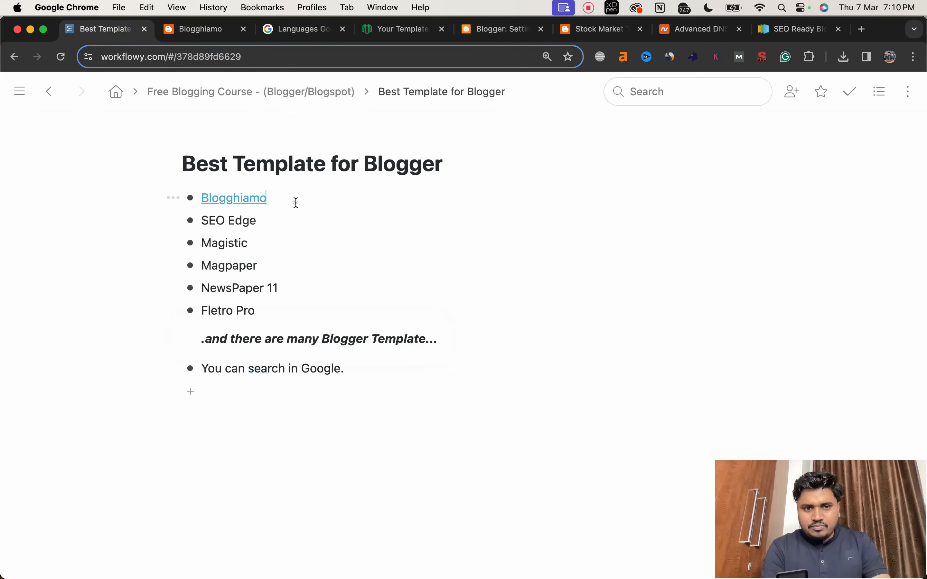
{"action": "left_click_drag", "start_coordinate": [295, 201], "coordinate": [202, 194]}
{"action": "key", "text": "super+c"}
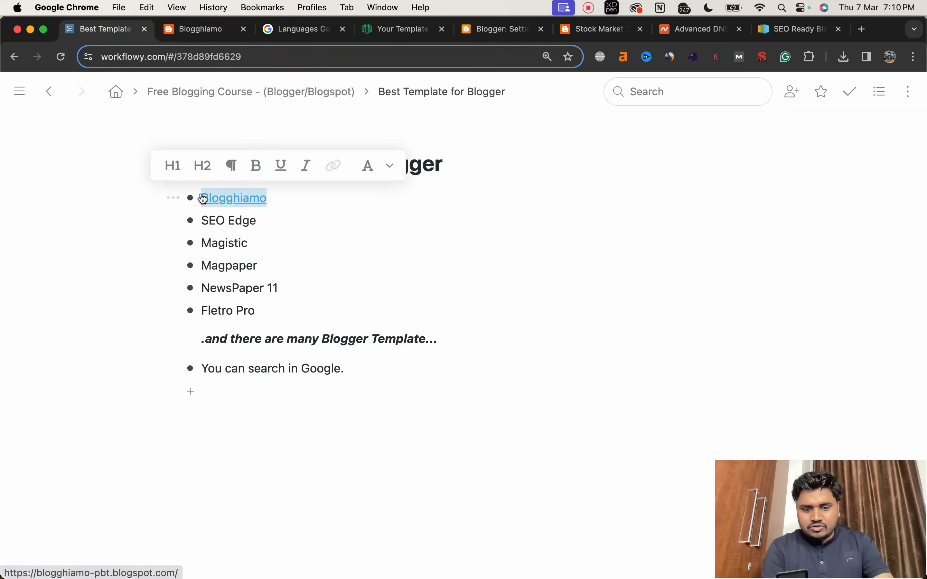
{"action": "left_click", "coordinate": [302, 39]}
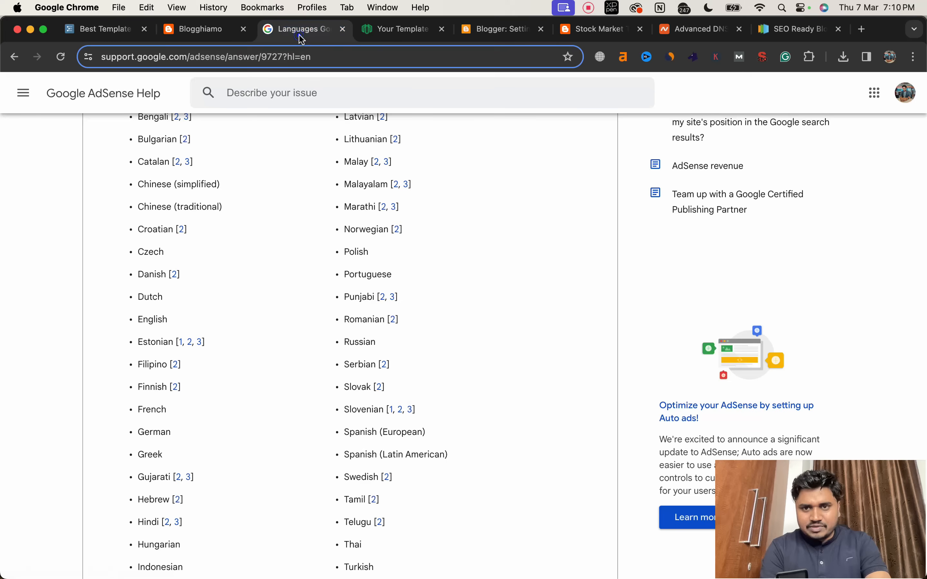
Step: Search Google in a new tab for "Blogghiamo blogger template download"
{"action": "left_click", "coordinate": [863, 30]}
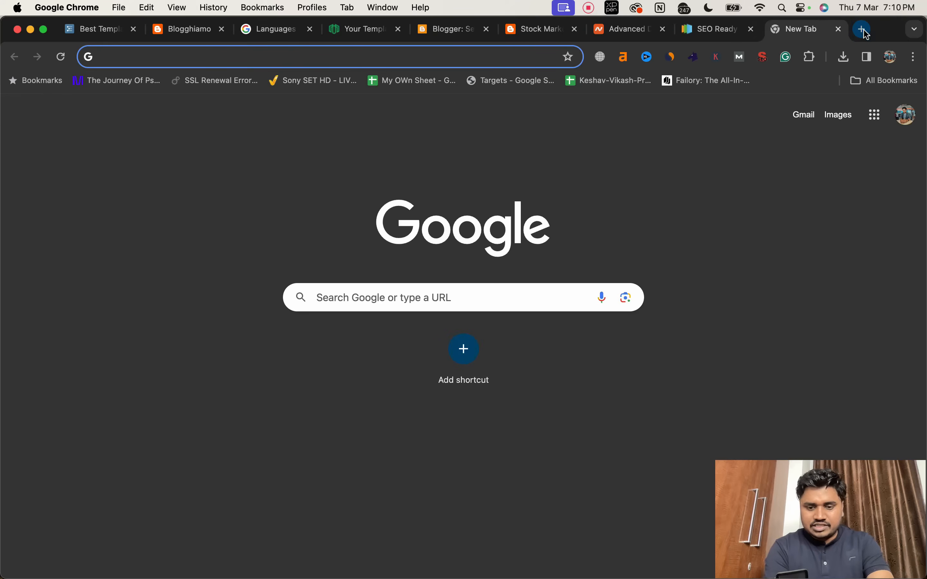
{"action": "type", "text": "goo"}
{"action": "key", "text": "Return"}
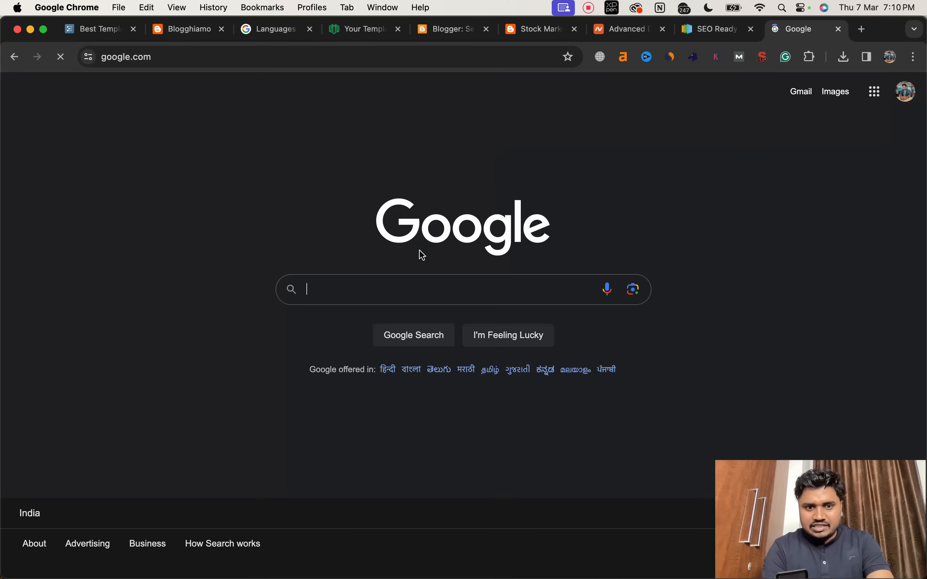
{"action": "key", "text": "super+v"}
{"action": "type", "text": "template down"}
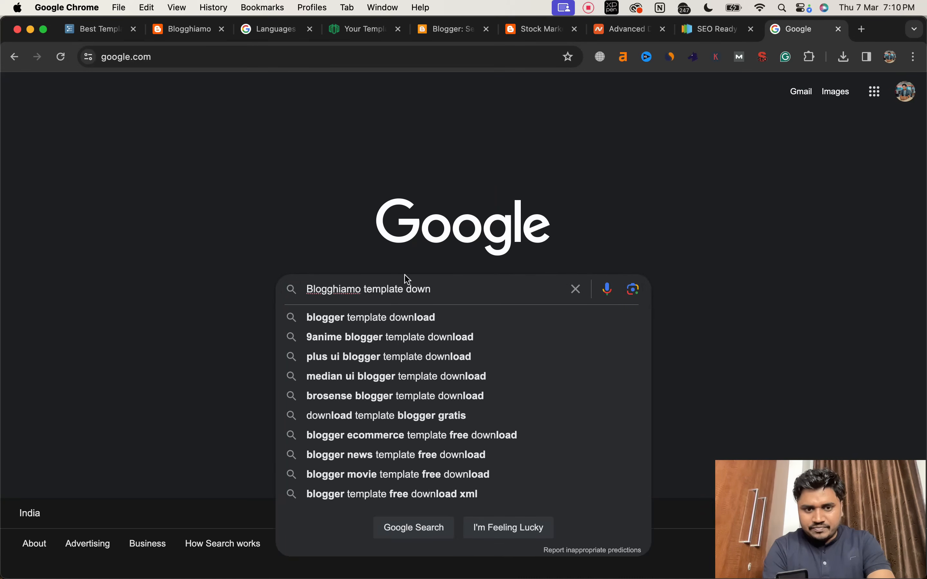
{"action": "left_click", "coordinate": [393, 318]}
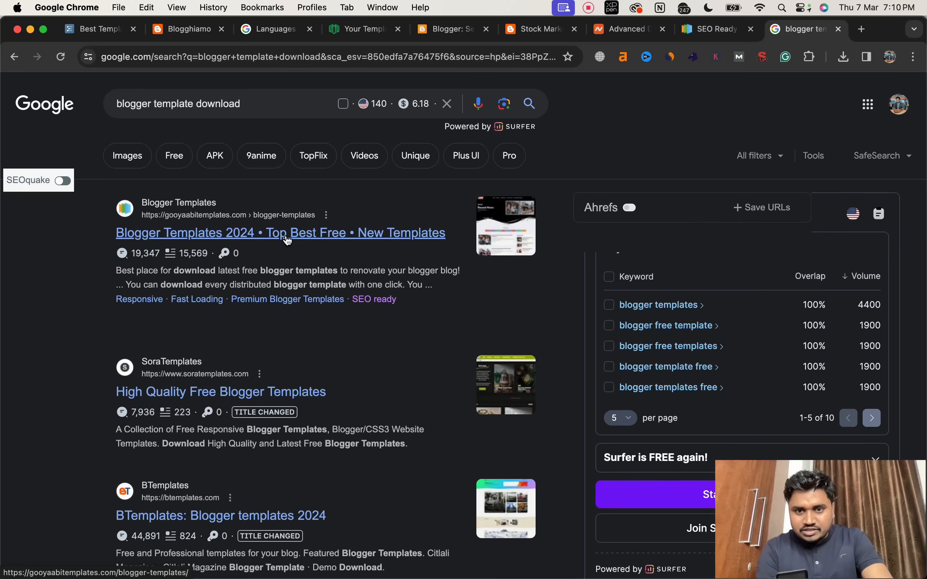
{"action": "left_click", "coordinate": [117, 105]}
{"action": "type", "text": "Blogghiamo"}
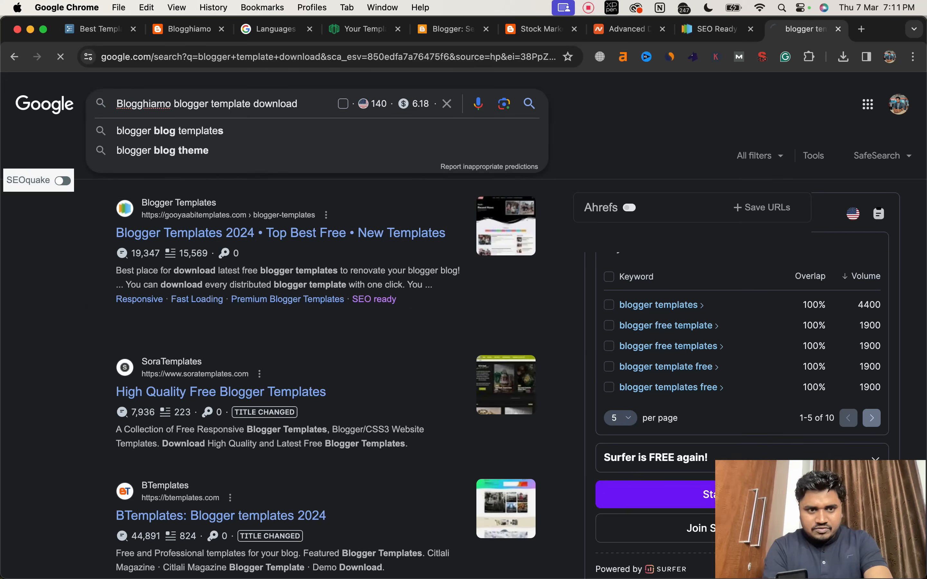
{"action": "key", "text": "Return"}
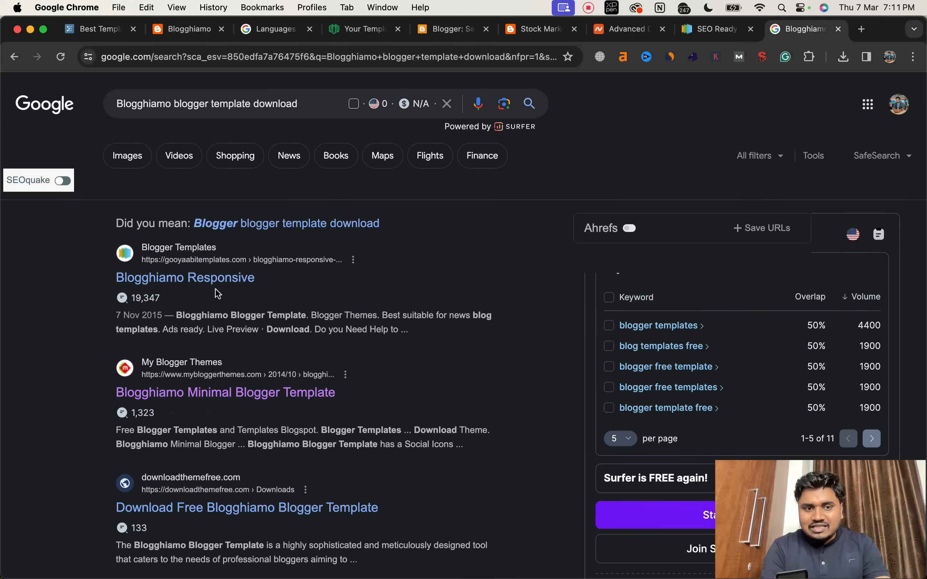
Step: Download the Blogghiamo template from its gooyaabitemplates.com page, dismissing the ad, and show the ZIP file in Finder
{"action": "left_click", "coordinate": [207, 282]}
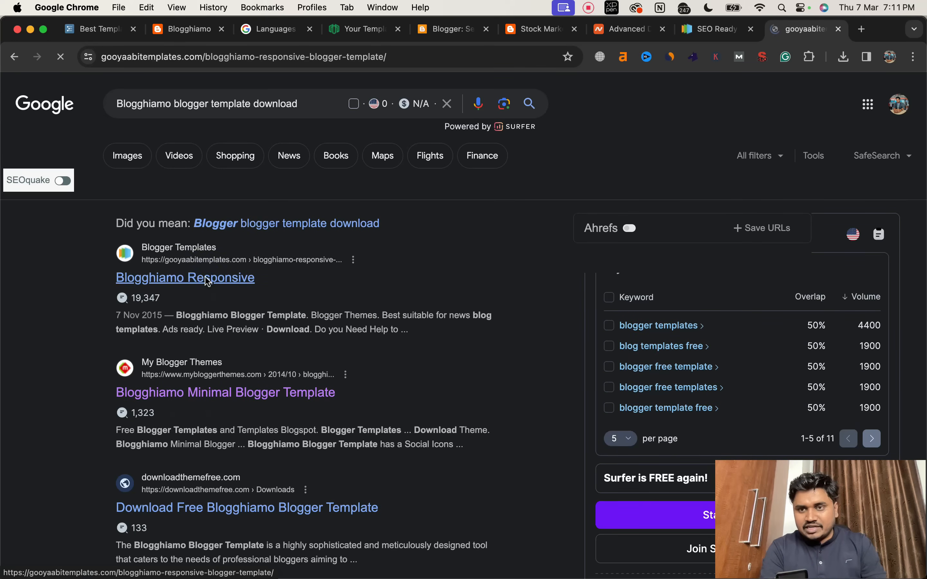
{"action": "scroll", "coordinate": [303, 293], "scroll_direction": "down", "scroll_amount": 4}
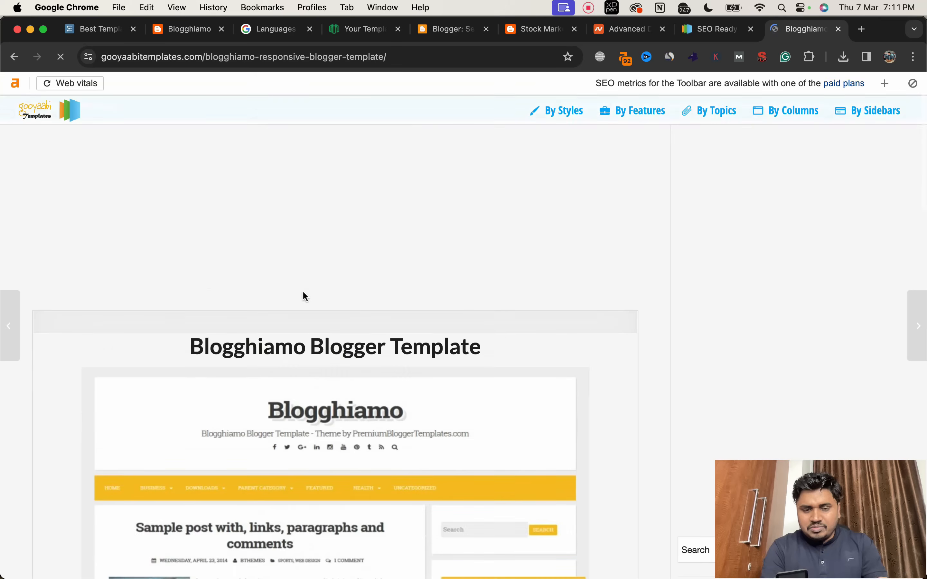
{"action": "scroll", "coordinate": [305, 298], "scroll_direction": "down", "scroll_amount": 8}
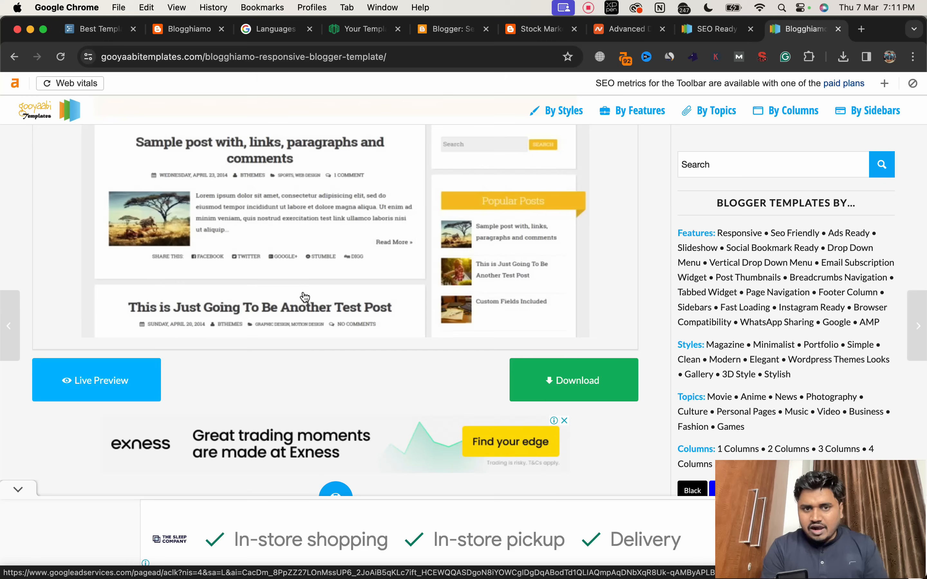
{"action": "left_click", "coordinate": [566, 382]}
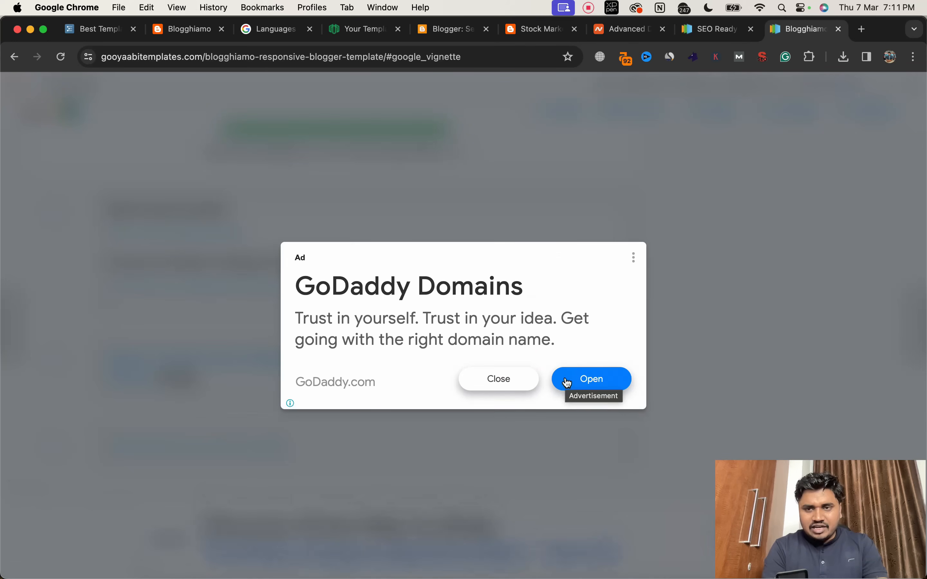
{"action": "left_click", "coordinate": [497, 382]}
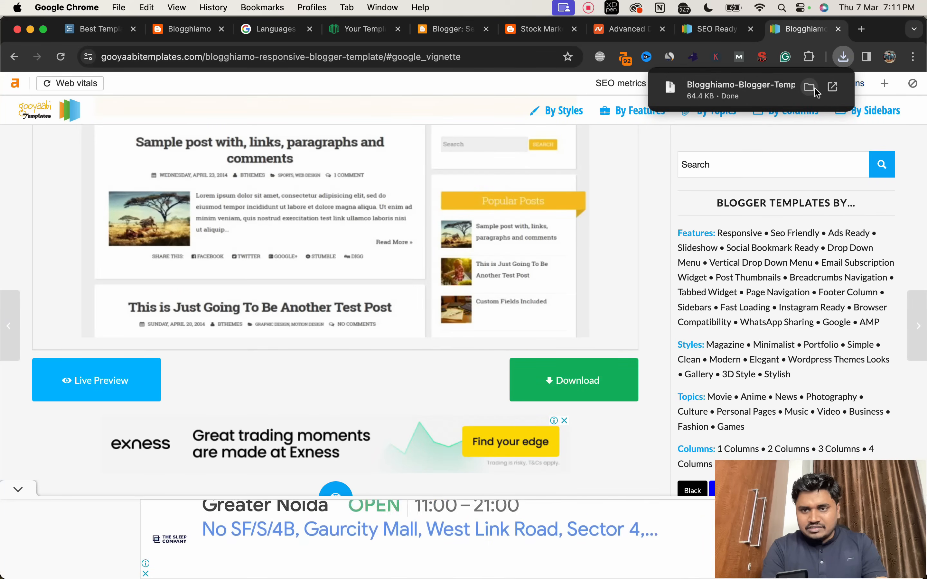
{"action": "left_click", "coordinate": [810, 87]}
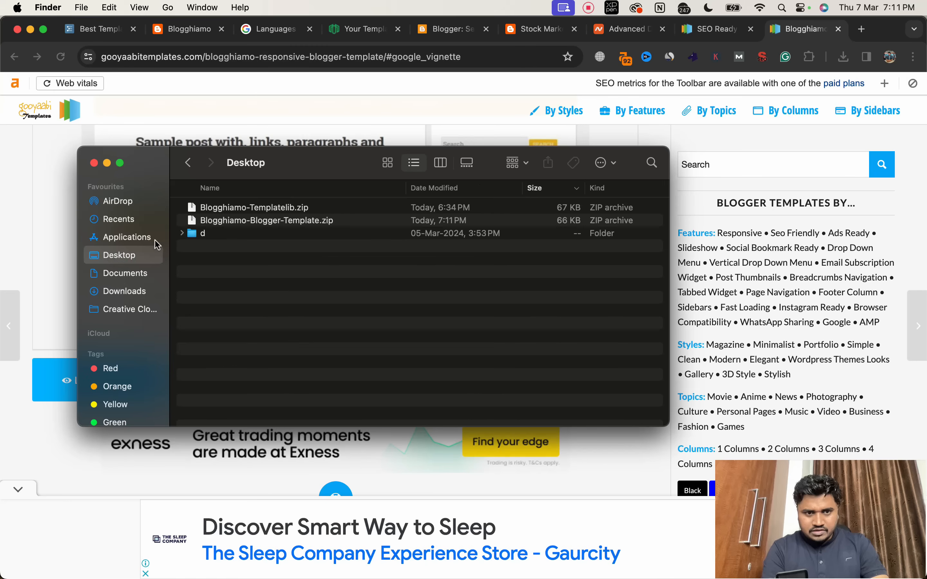
Step: Extract Blogghiamo-Blogger-Template.zip on the Desktop and expand the extracted Blogghiamo Blogger Template folder to show its files
{"action": "double_click", "coordinate": [225, 222]}
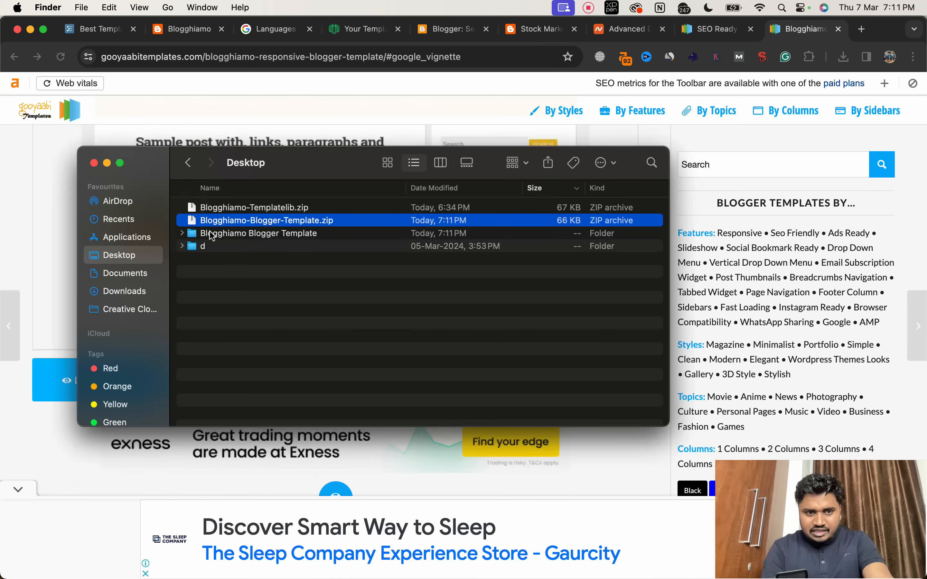
{"action": "left_click", "coordinate": [182, 234]}
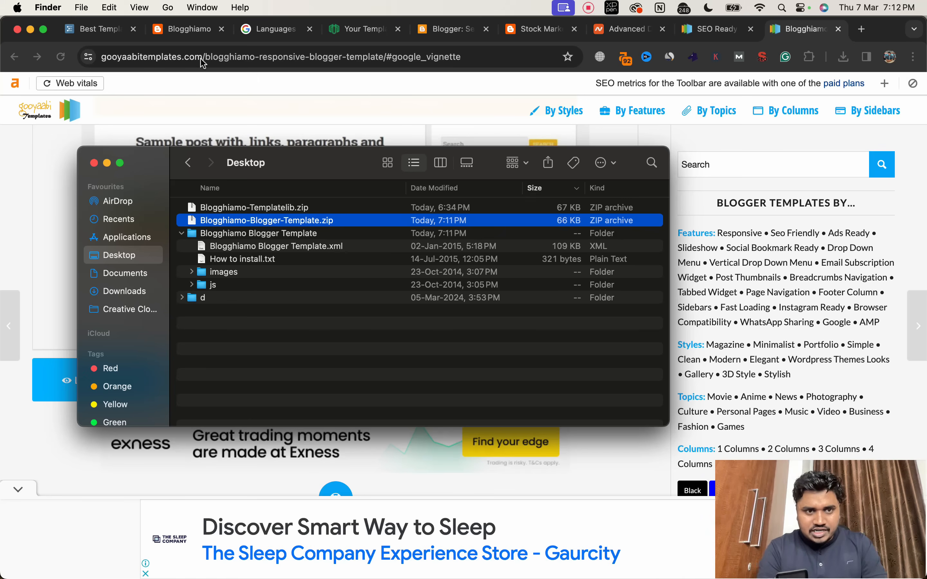
Step: Switch to Blogger and restore the Stock Market Tips blog's theme from Blogghiamo Blogger Template.xml in the extracted Desktop folder
{"action": "left_click", "coordinate": [534, 34]}
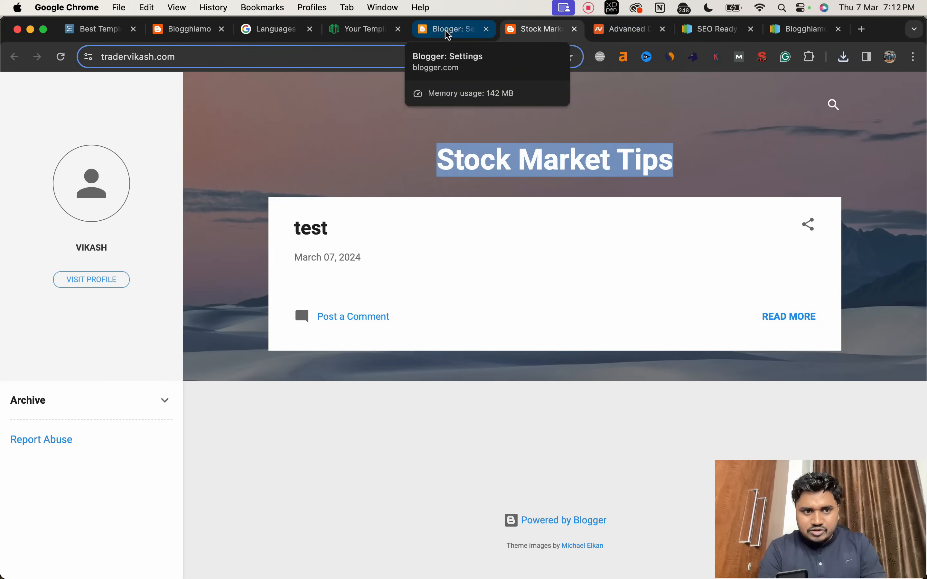
{"action": "left_click", "coordinate": [452, 37]}
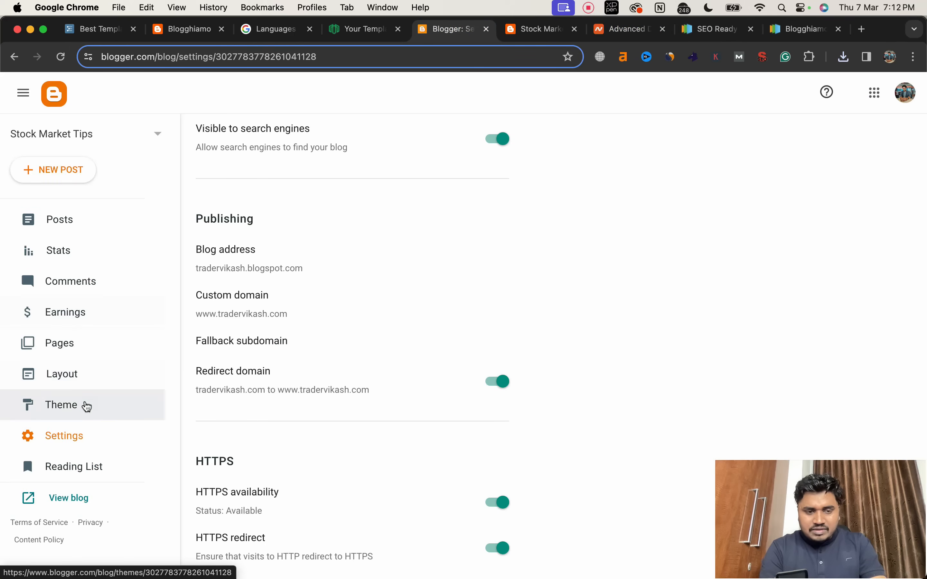
{"action": "left_click", "coordinate": [85, 405]}
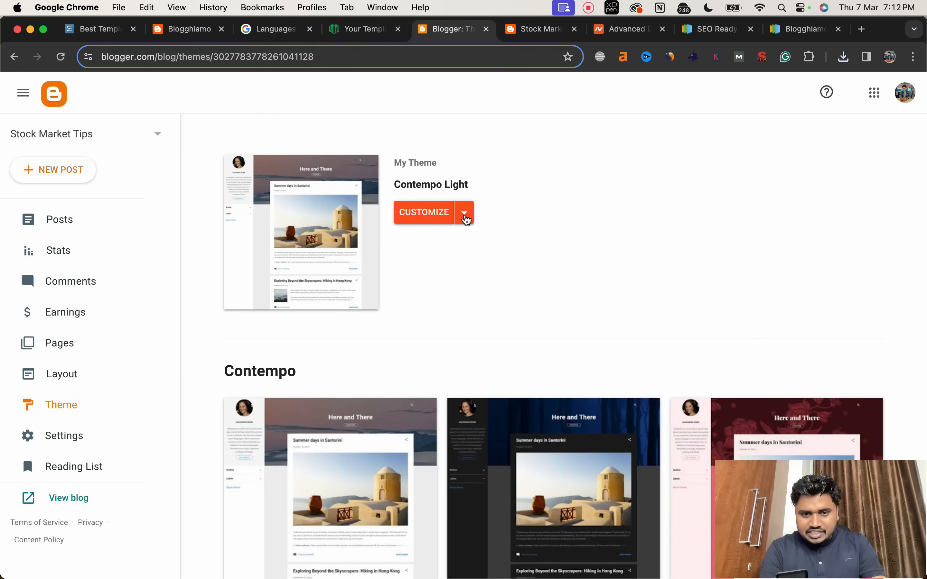
{"action": "left_click", "coordinate": [465, 213]}
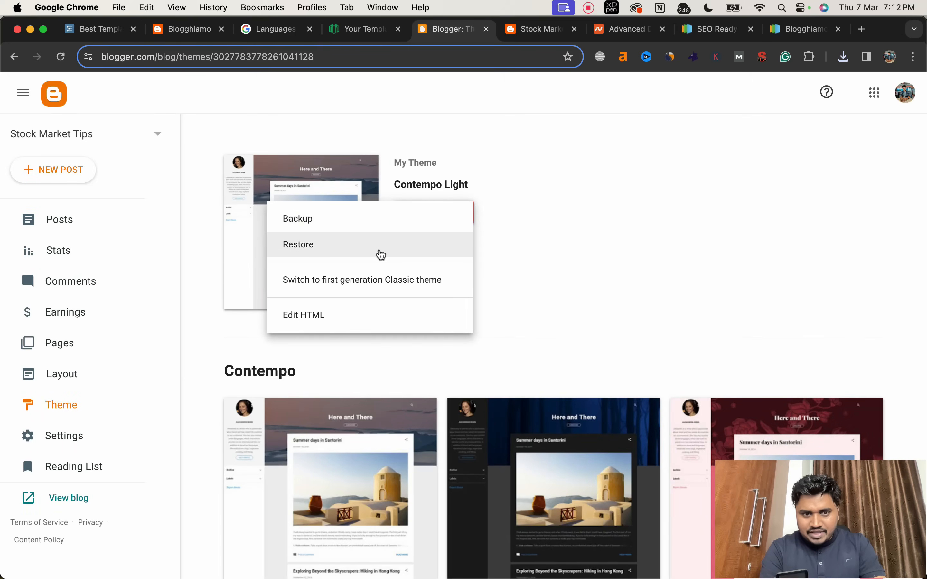
{"action": "left_click", "coordinate": [371, 251]}
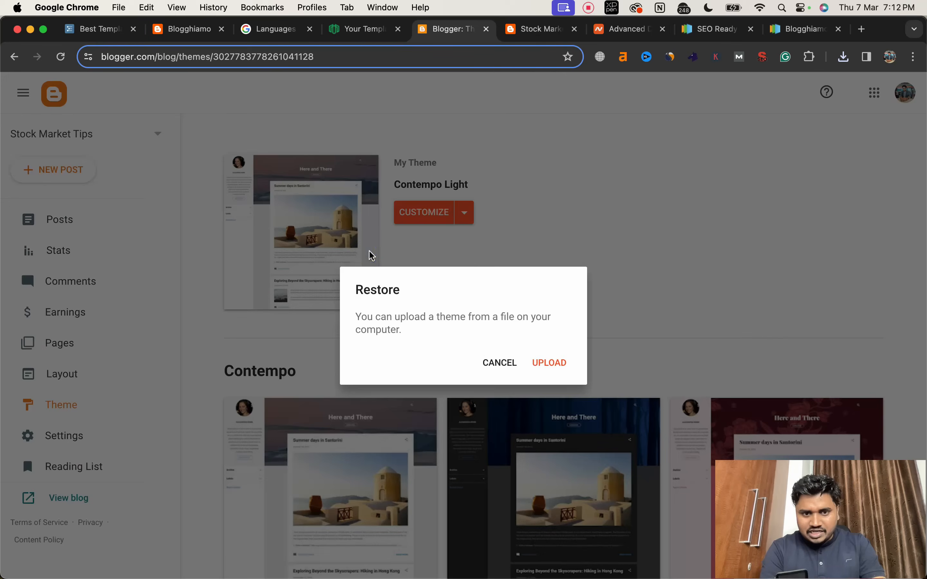
{"action": "left_click", "coordinate": [552, 363]}
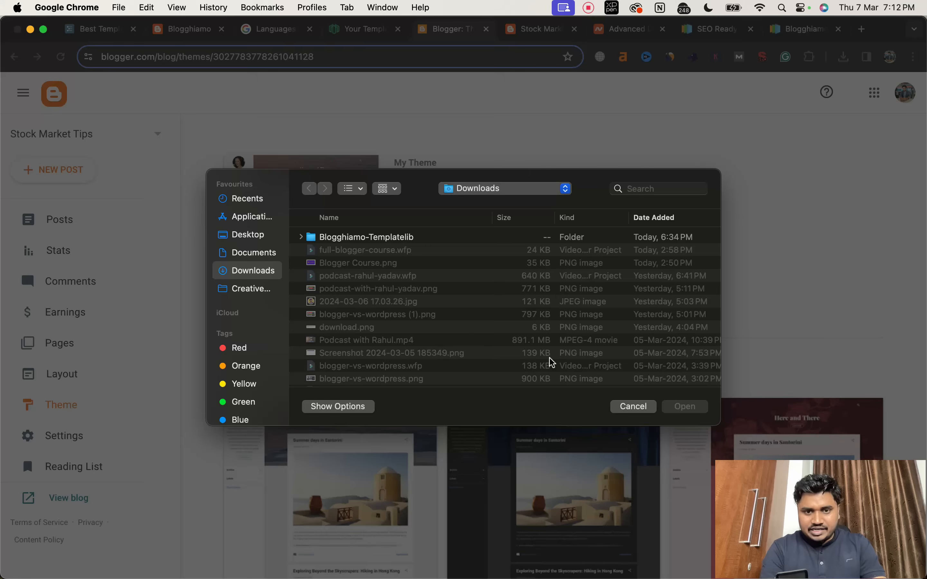
{"action": "left_click", "coordinate": [245, 235]}
{"action": "left_click", "coordinate": [301, 238]}
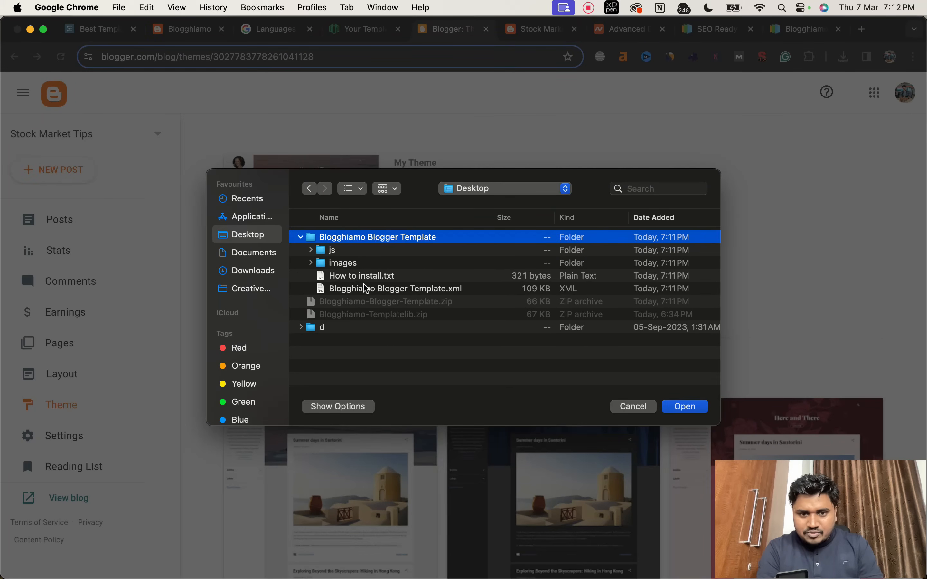
{"action": "double_click", "coordinate": [364, 289]}
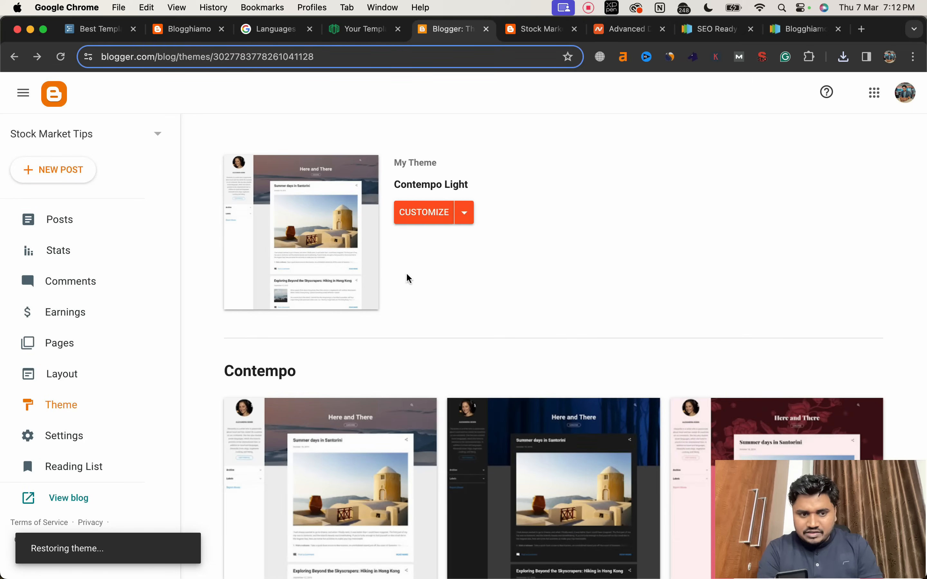
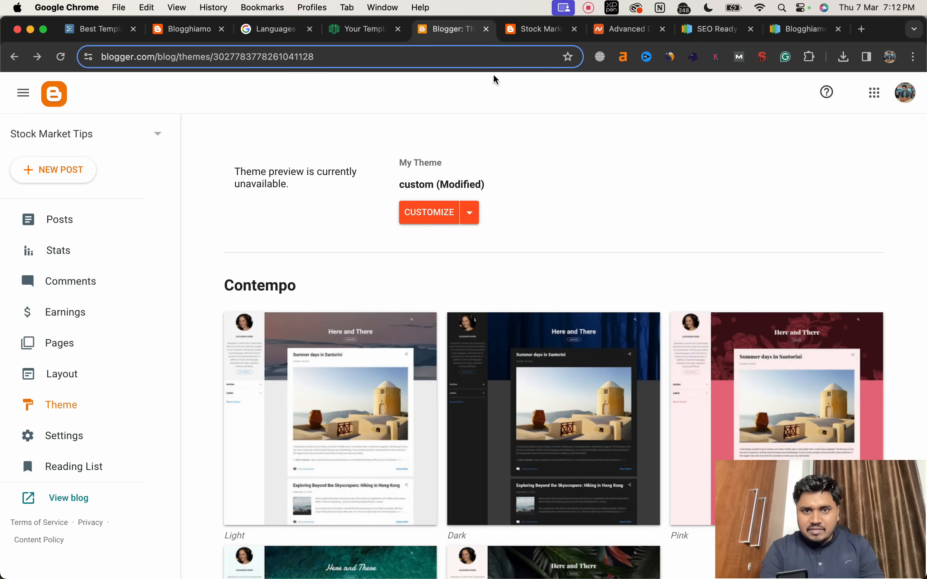
Step: Reload the live Stock Market Tips blog to check the new template, and open the theme customizer in Blogger
{"action": "left_click", "coordinate": [517, 37]}
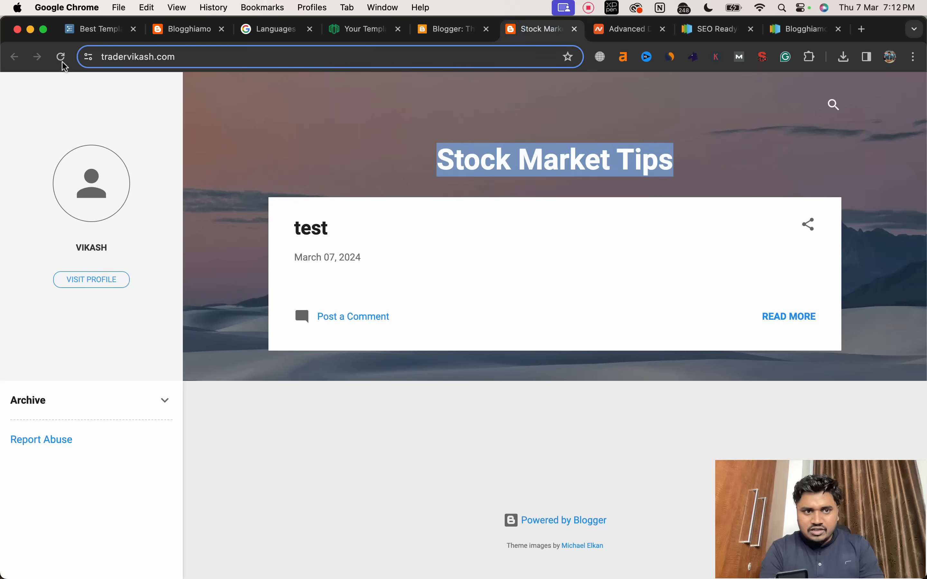
{"action": "left_click", "coordinate": [62, 58]}
{"action": "left_click", "coordinate": [61, 57]}
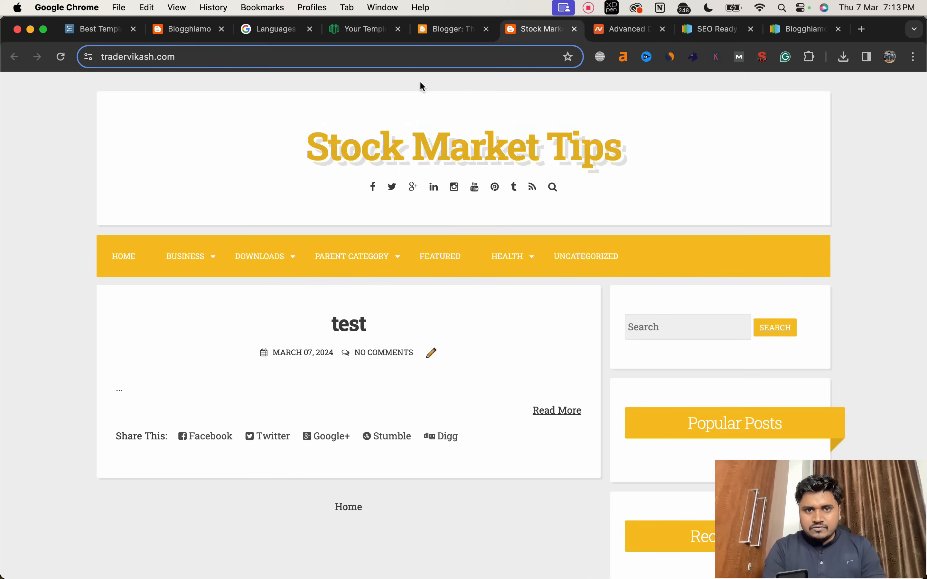
{"action": "left_click", "coordinate": [443, 33]}
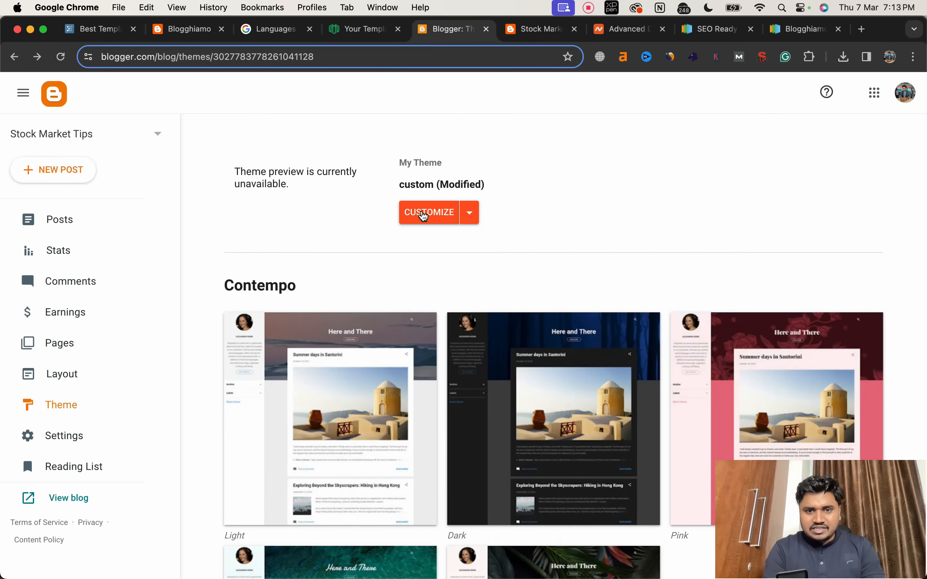
{"action": "left_click", "coordinate": [424, 213]}
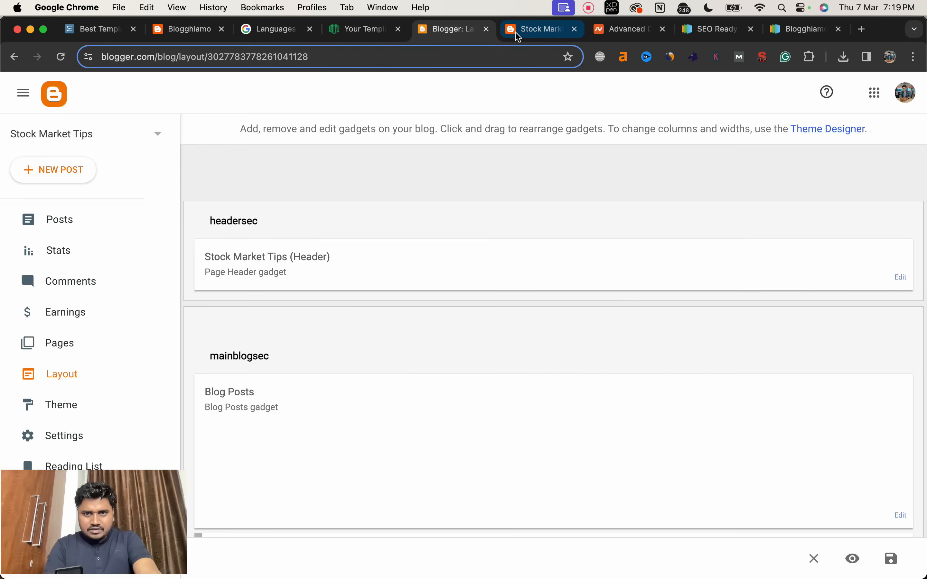
Step: Reload the live blog and examine the page from its header down to the sidebar gadgets and footer
{"action": "left_click", "coordinate": [518, 35]}
{"action": "left_click", "coordinate": [61, 57]}
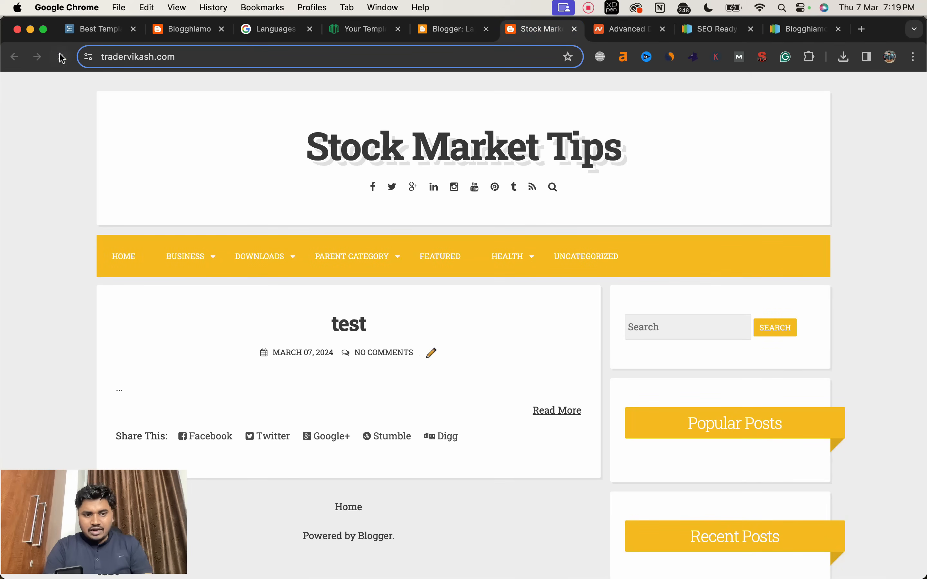
{"action": "scroll", "coordinate": [635, 389], "scroll_direction": "down", "scroll_amount": 15}
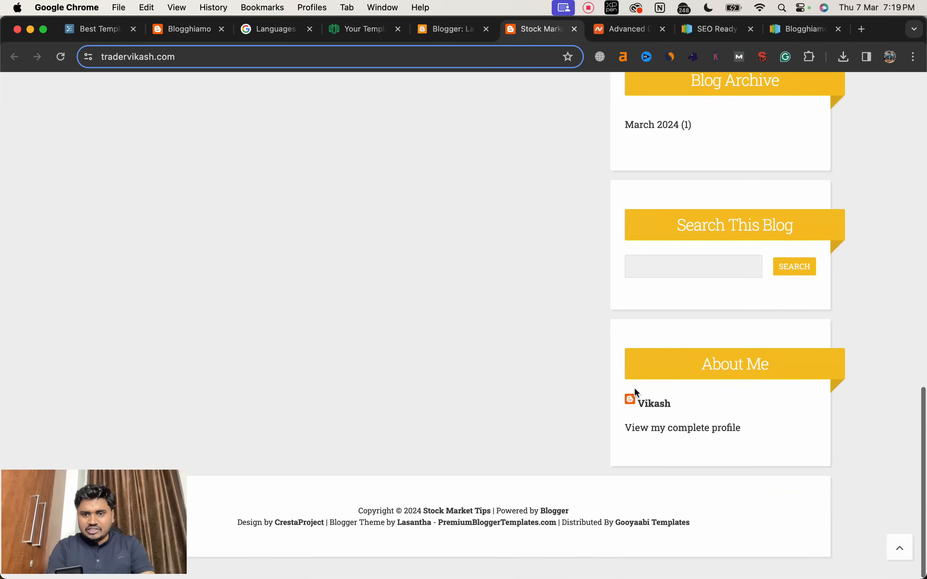
{"action": "scroll", "coordinate": [635, 388], "scroll_direction": "up", "scroll_amount": 15}
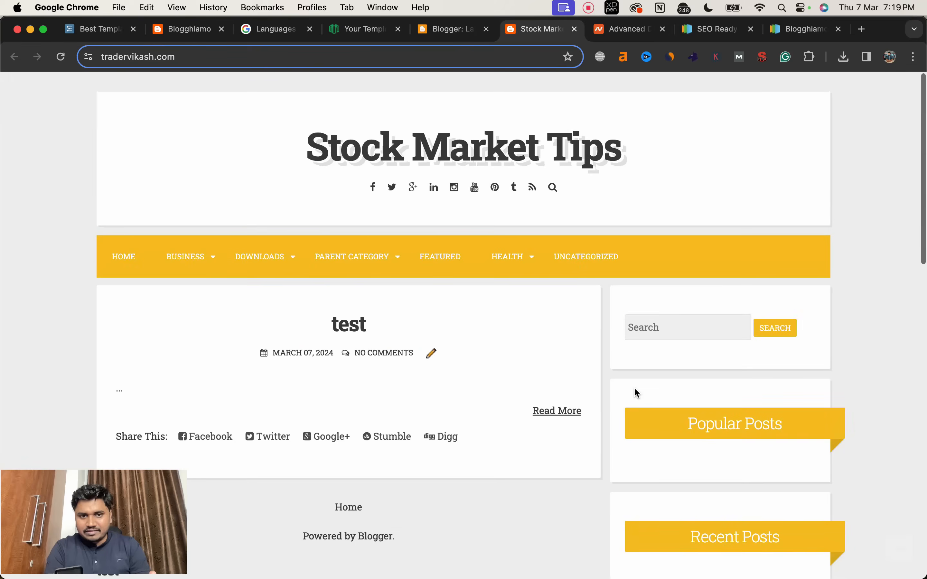
{"action": "scroll", "coordinate": [634, 388], "scroll_direction": "down", "scroll_amount": 5}
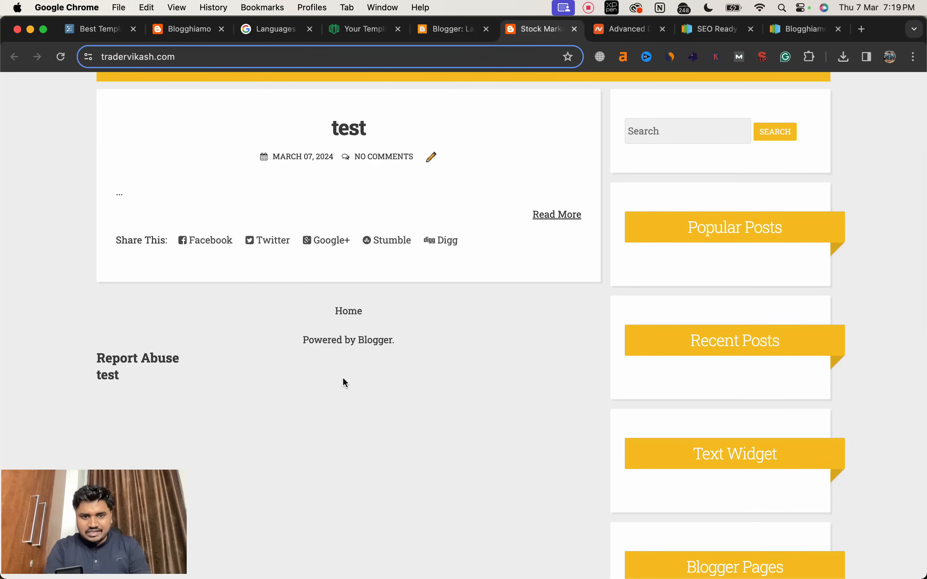
{"action": "scroll", "coordinate": [347, 339], "scroll_direction": "down", "scroll_amount": 10}
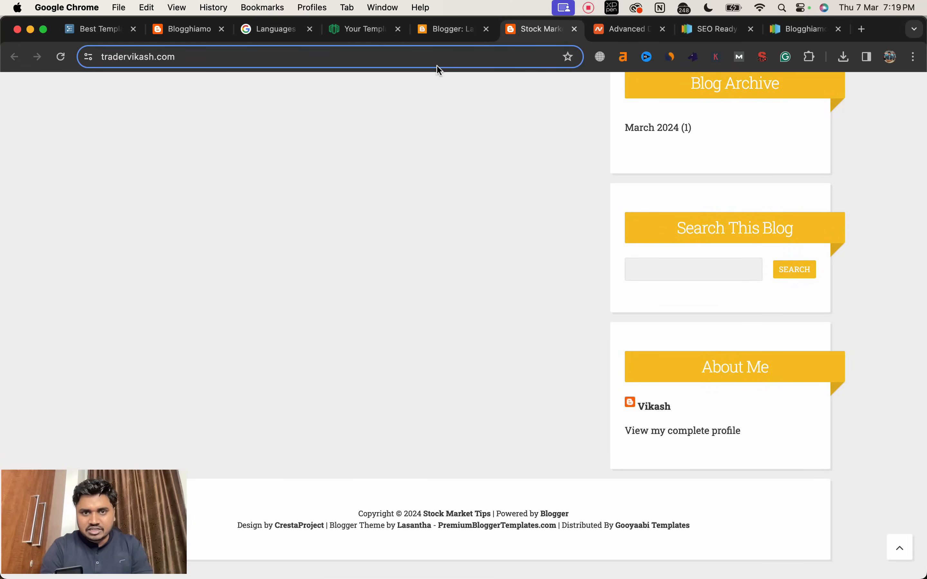
Step: Open the blog's Layout page in Blogger and compare its sections with the sidebar gadgets on the live blog
{"action": "left_click", "coordinate": [440, 31]}
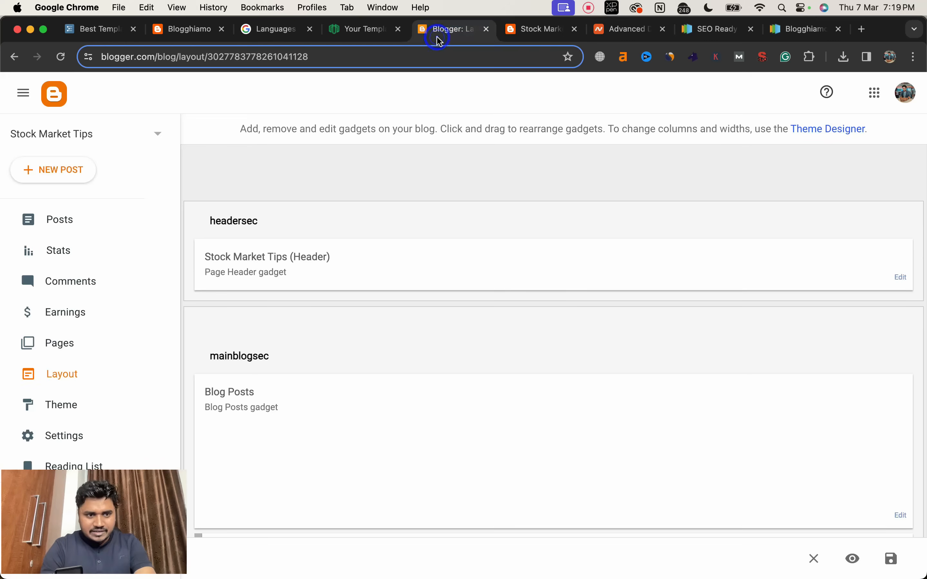
{"action": "left_click", "coordinate": [55, 223]}
{"action": "left_click", "coordinate": [61, 374]}
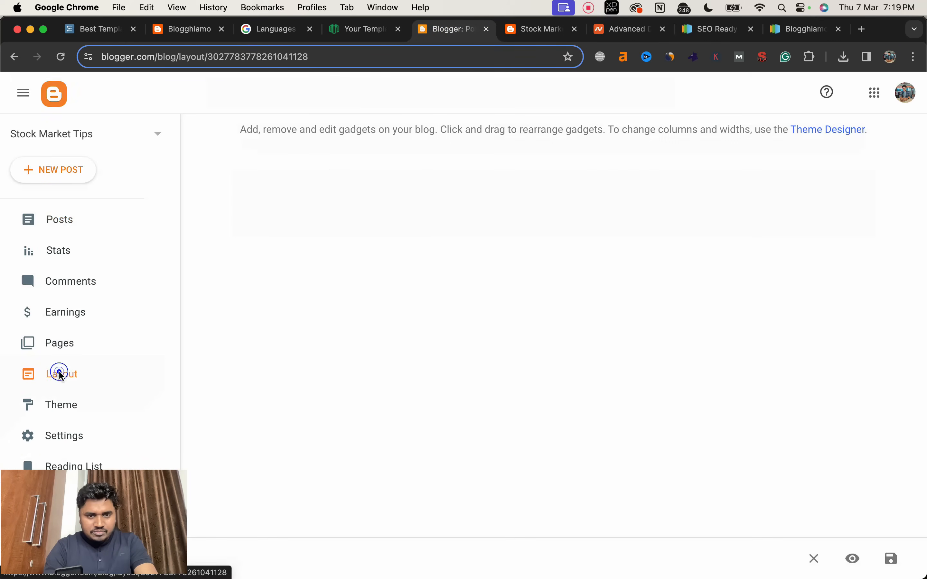
{"action": "scroll", "coordinate": [310, 337], "scroll_direction": "down", "scroll_amount": 1}
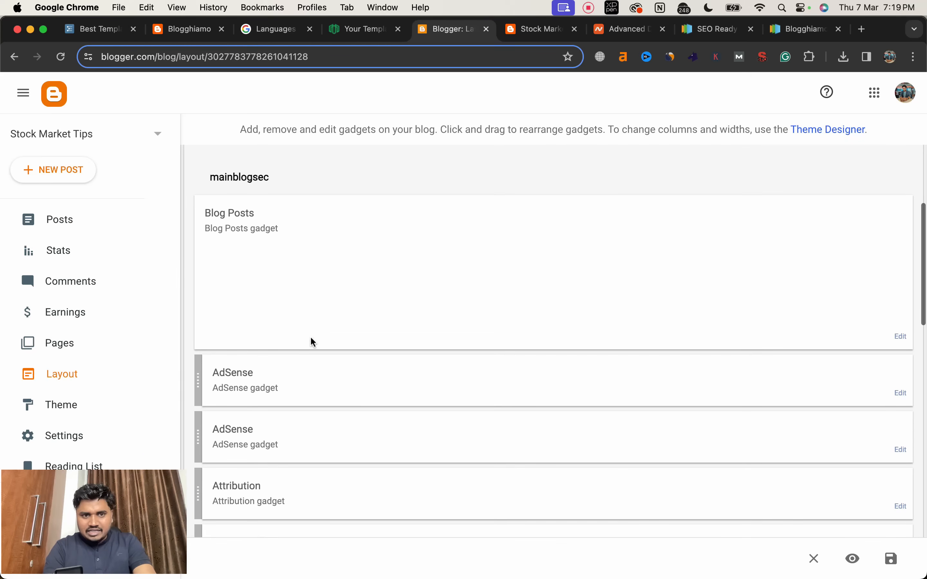
{"action": "scroll", "coordinate": [324, 278], "scroll_direction": "up", "scroll_amount": 4}
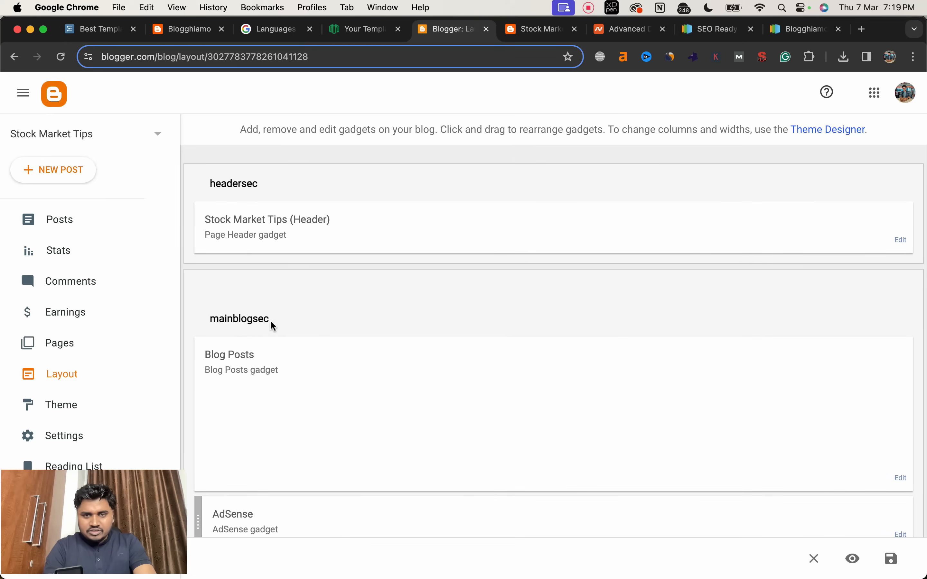
{"action": "left_click", "coordinate": [530, 29]}
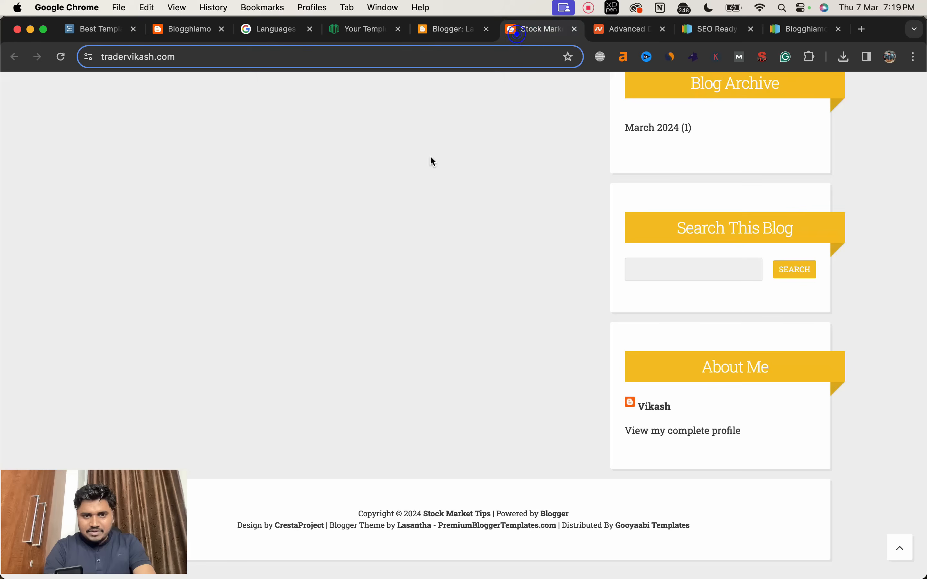
{"action": "scroll", "coordinate": [372, 336], "scroll_direction": "down", "scroll_amount": 15}
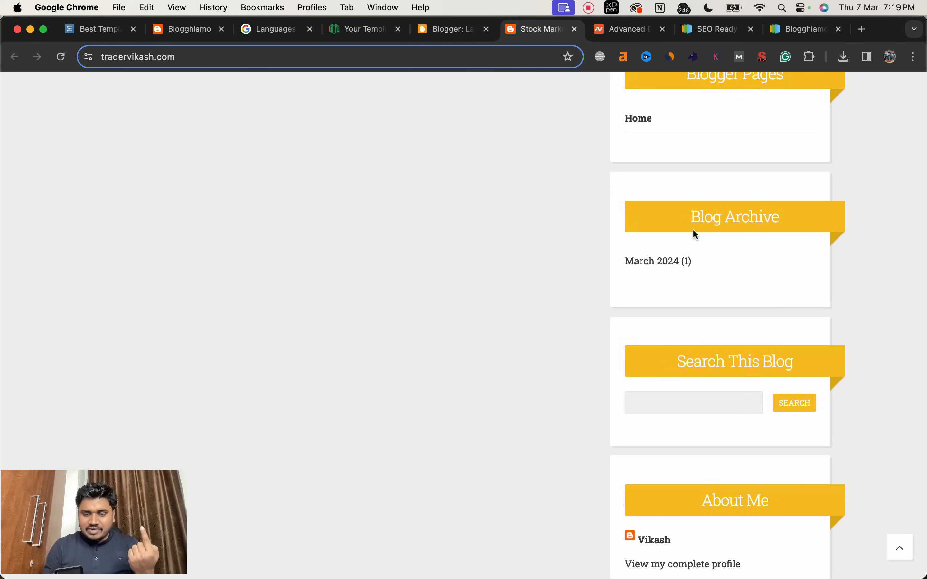
{"action": "scroll", "coordinate": [695, 235], "scroll_direction": "down", "scroll_amount": 5}
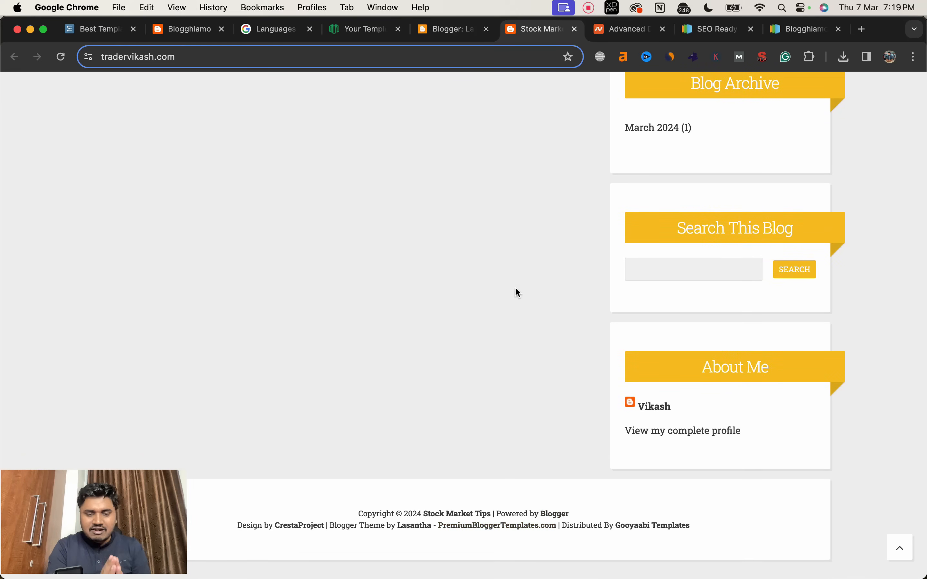
Step: Return to the Blogger layout and remove the About Me profile gadget from the sidebarrightpbt section
{"action": "key", "text": "ctrl+shift+Tab"}
{"action": "scroll", "coordinate": [472, 342], "scroll_direction": "down", "scroll_amount": 10}
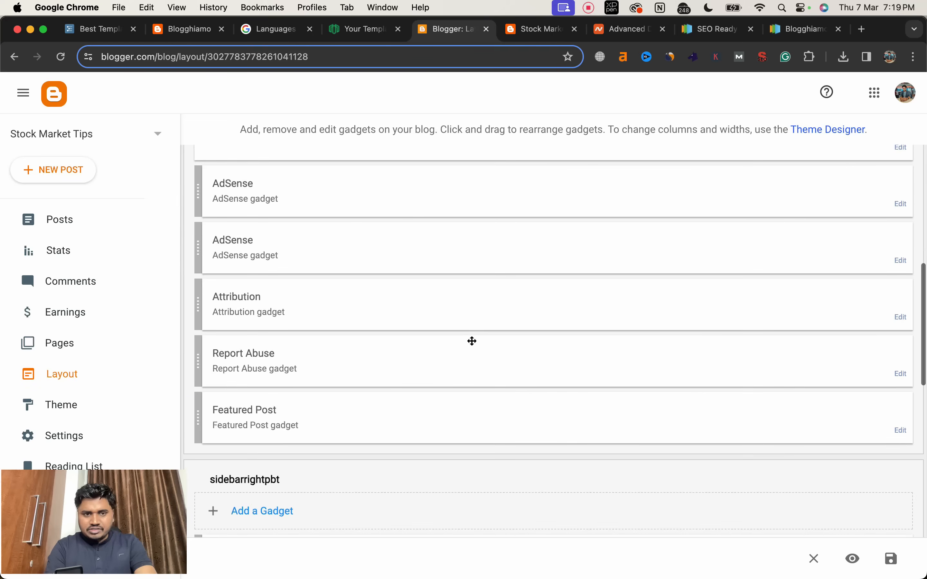
{"action": "scroll", "coordinate": [471, 339], "scroll_direction": "down", "scroll_amount": 5}
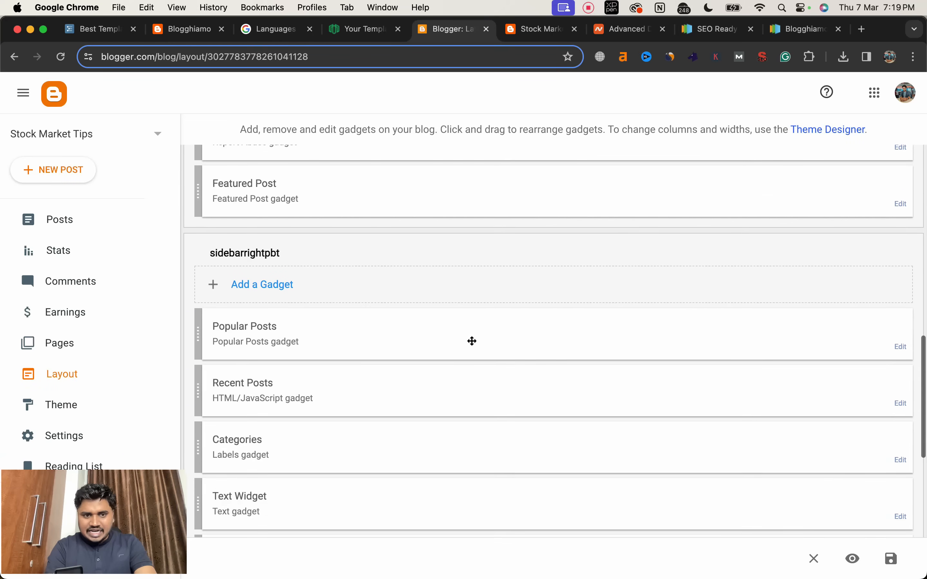
{"action": "scroll", "coordinate": [443, 360], "scroll_direction": "down", "scroll_amount": 1}
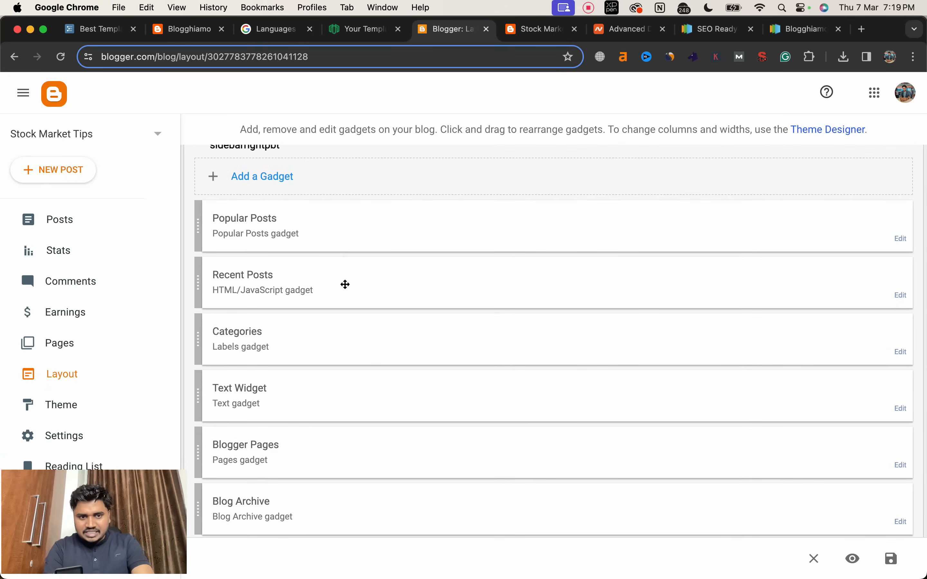
{"action": "scroll", "coordinate": [383, 365], "scroll_direction": "down", "scroll_amount": 6}
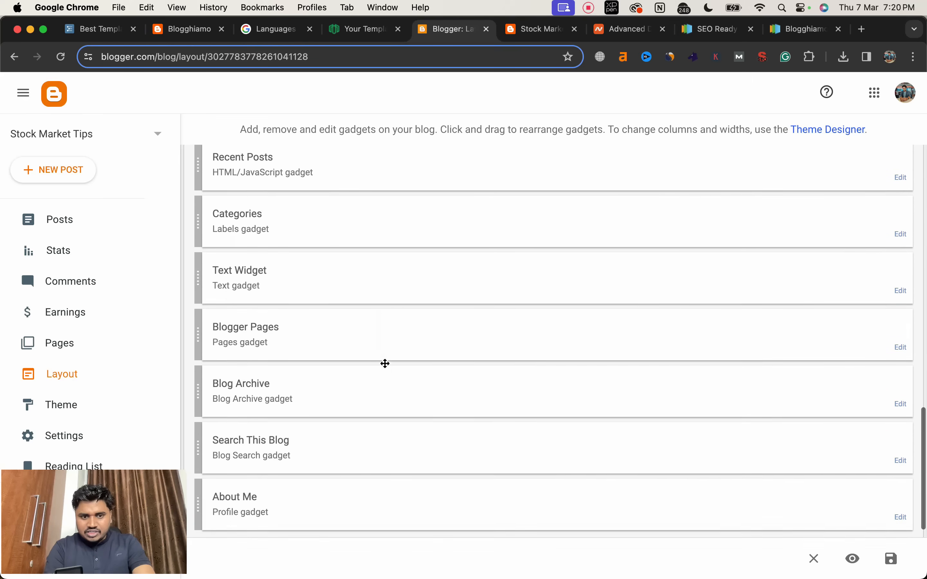
{"action": "scroll", "coordinate": [498, 398], "scroll_direction": "up", "scroll_amount": 7}
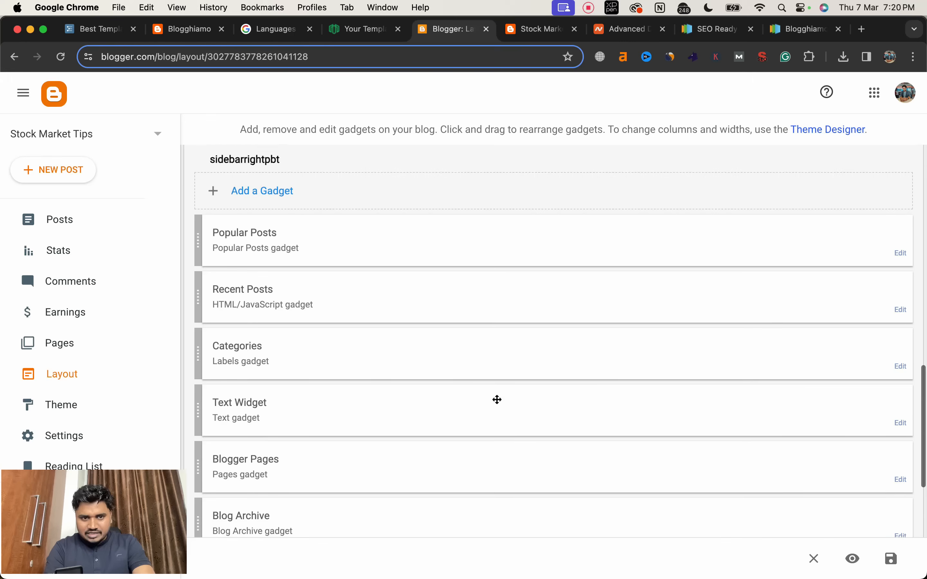
{"action": "scroll", "coordinate": [497, 399], "scroll_direction": "down", "scroll_amount": 7}
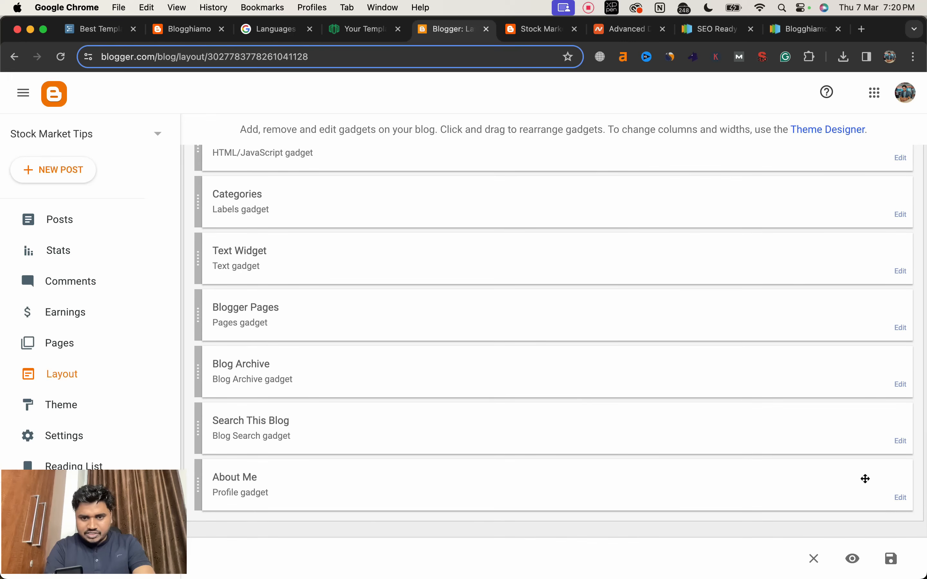
{"action": "left_click", "coordinate": [900, 499]}
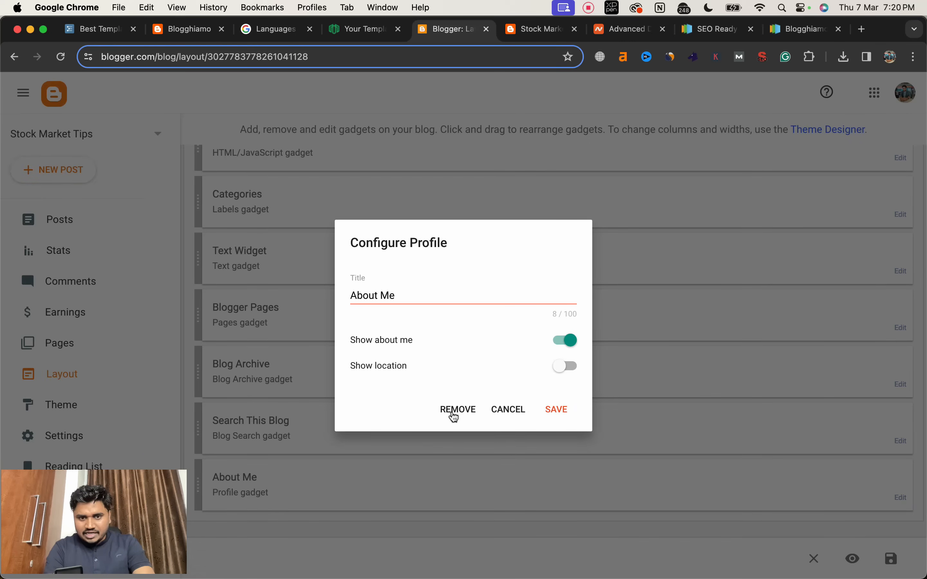
{"action": "left_click", "coordinate": [454, 417]}
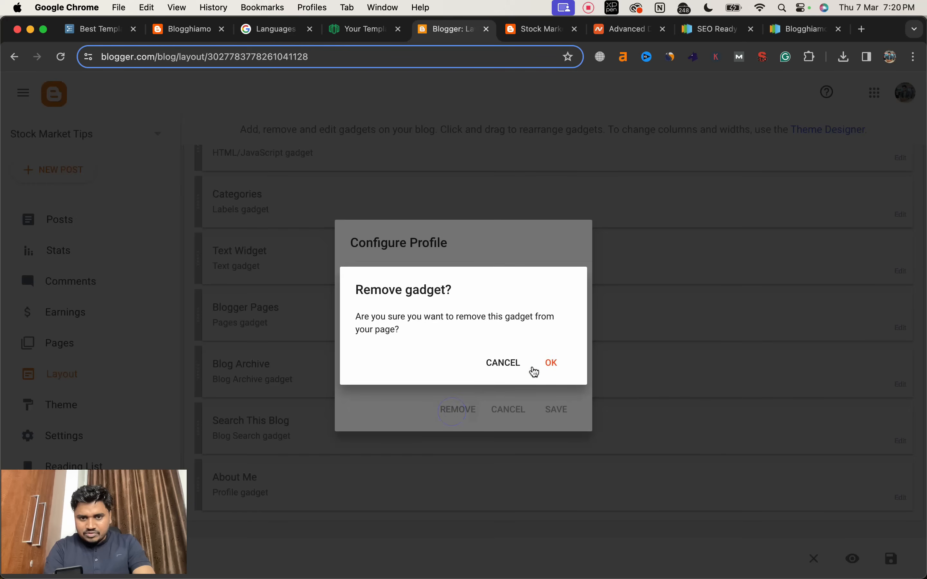
{"action": "left_click", "coordinate": [552, 362]}
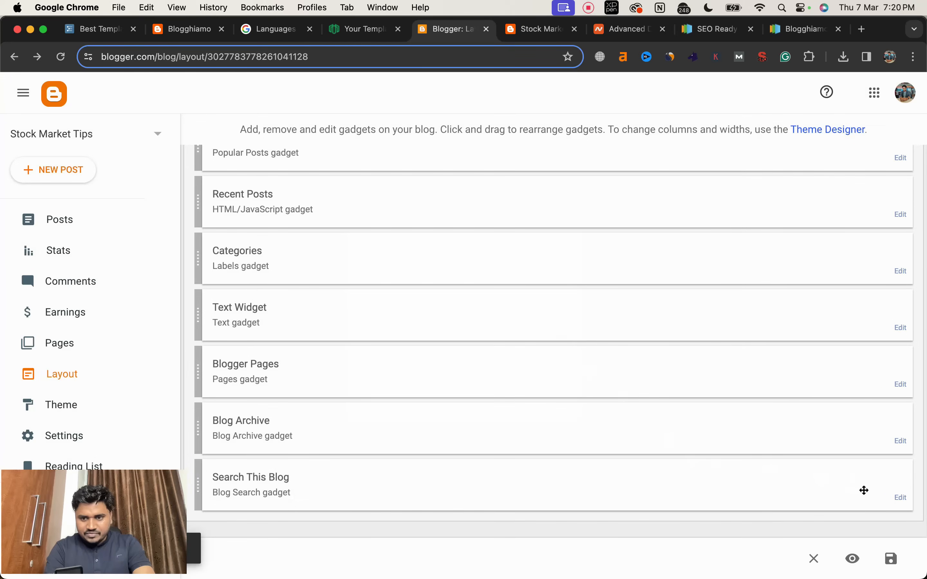
Step: Remove the Blog Archive and Blogger Pages gadgets from the sidebarrightpbt section
{"action": "left_click", "coordinate": [902, 441]}
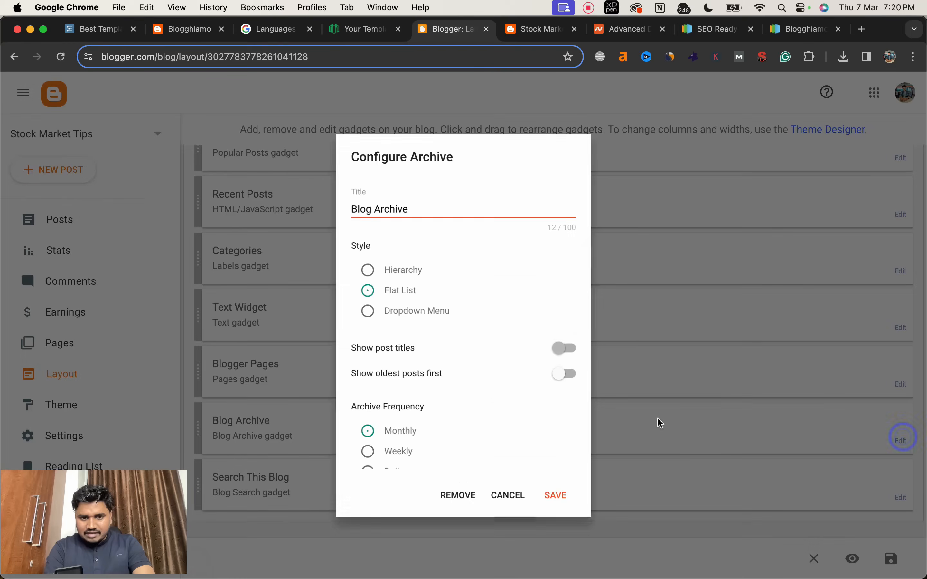
{"action": "left_click", "coordinate": [509, 486]}
{"action": "left_click", "coordinate": [899, 441]}
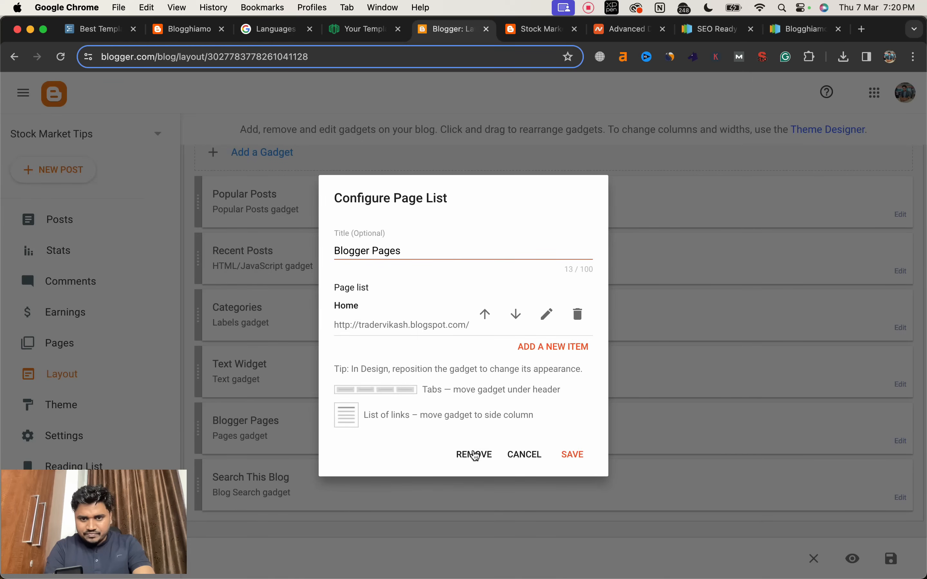
{"action": "left_click", "coordinate": [476, 456]}
{"action": "left_click", "coordinate": [542, 364]}
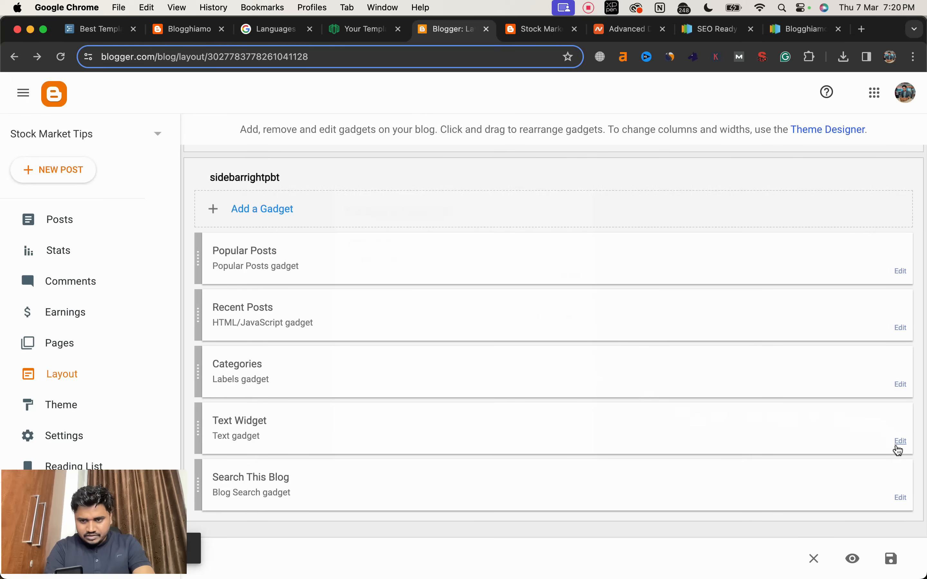
Step: Remove the Text Widget and the Categories labels gadget from the sidebarrightpbt section
{"action": "left_click", "coordinate": [899, 443]}
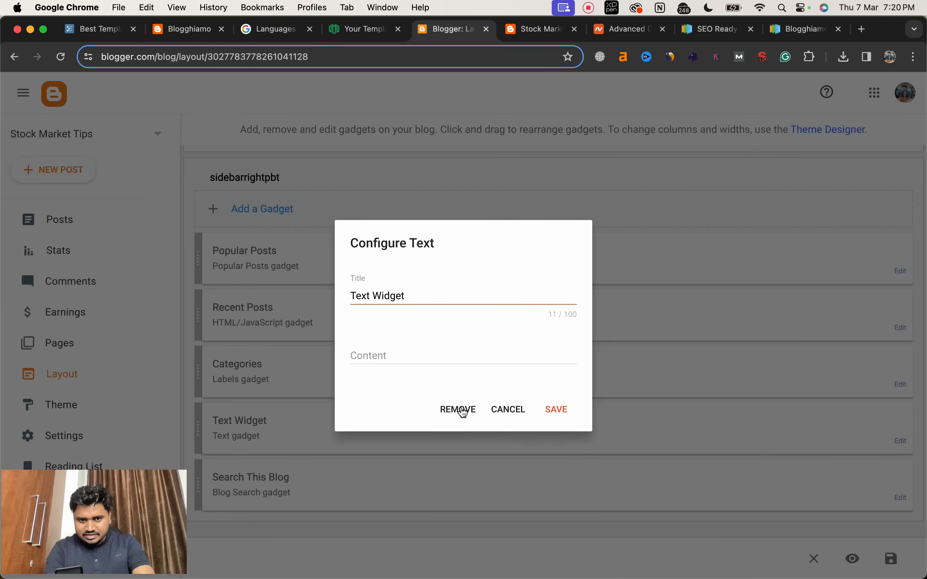
{"action": "left_click", "coordinate": [463, 411]}
{"action": "left_click", "coordinate": [554, 364]}
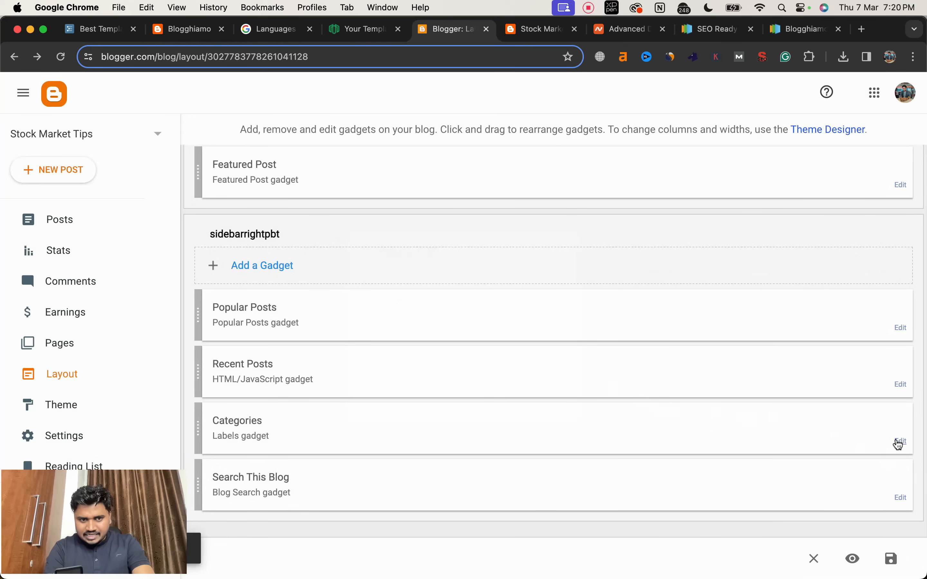
{"action": "left_click", "coordinate": [899, 442]}
{"action": "left_click", "coordinate": [556, 497]}
Step: Save the layout arrangement and reload the live blog to check its sidebar
{"action": "scroll", "coordinate": [480, 307], "scroll_direction": "up", "scroll_amount": 5}
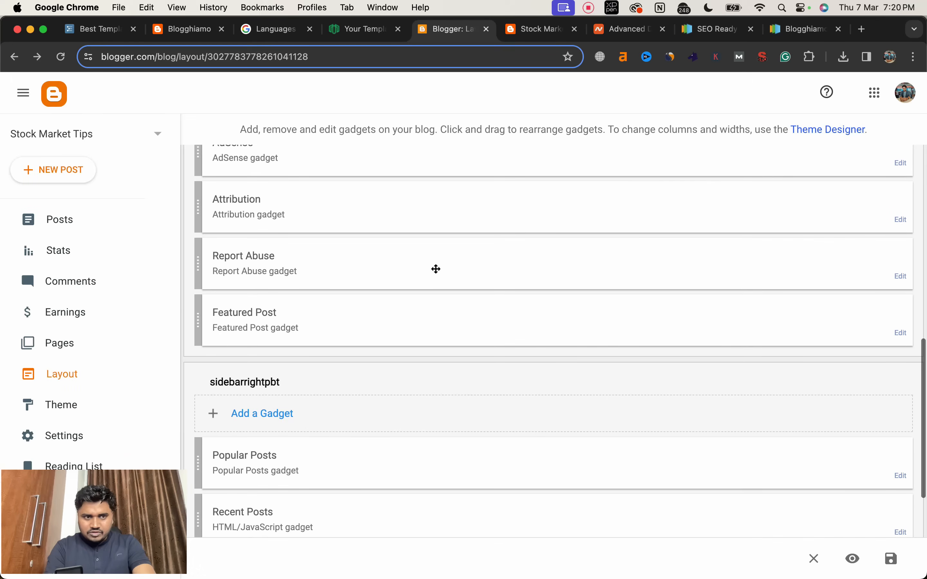
{"action": "scroll", "coordinate": [435, 268], "scroll_direction": "up", "scroll_amount": 10}
{"action": "scroll", "coordinate": [435, 268], "scroll_direction": "down", "scroll_amount": 14}
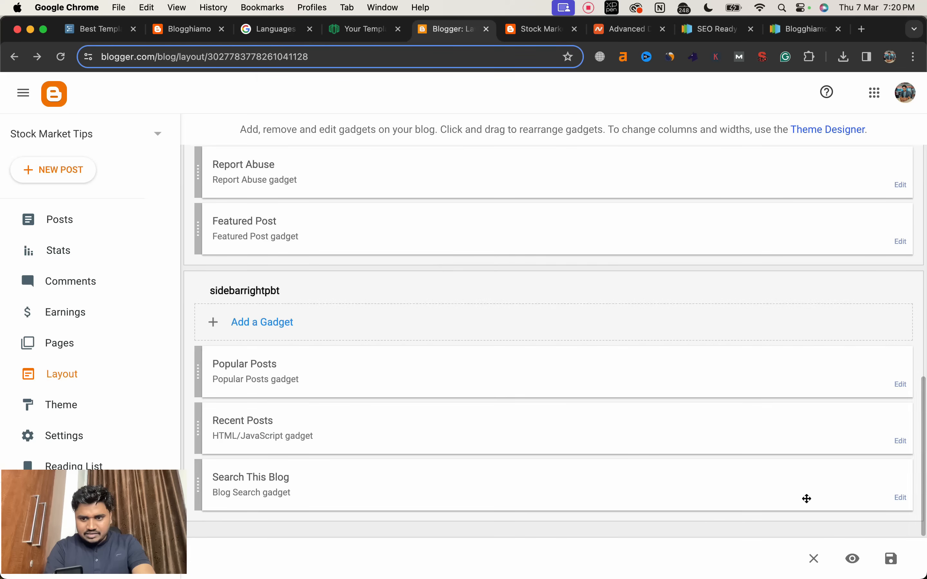
{"action": "left_click", "coordinate": [890, 560]}
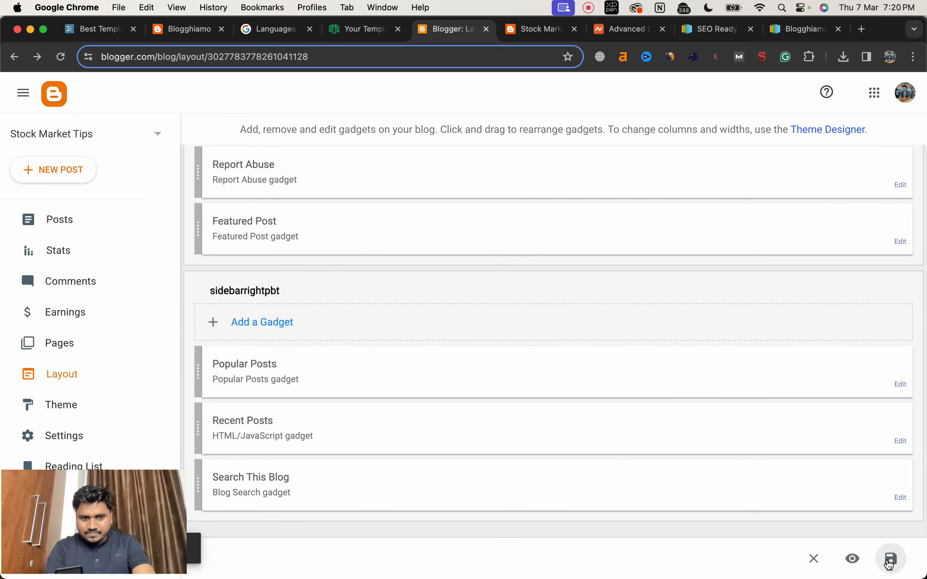
{"action": "left_click", "coordinate": [528, 30]}
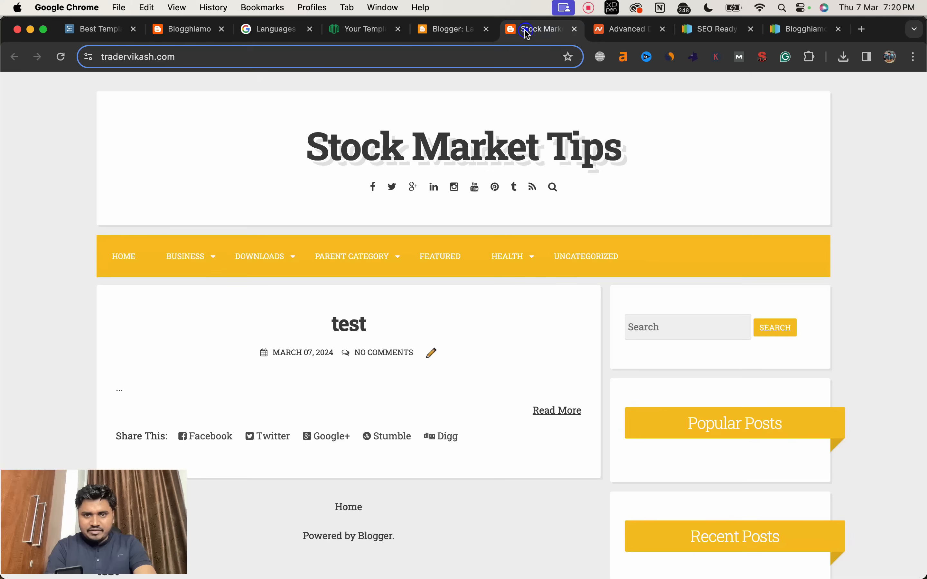
{"action": "left_click", "coordinate": [61, 57]}
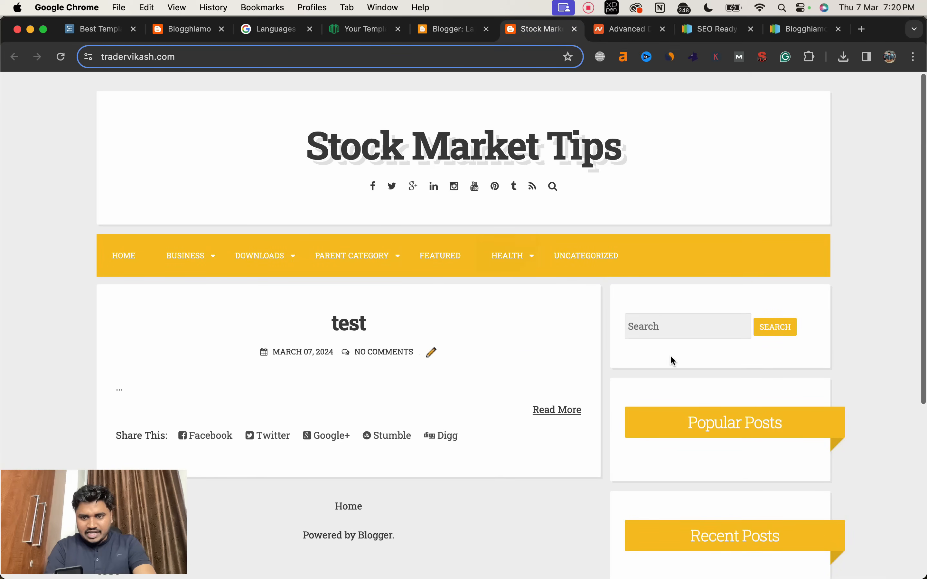
Step: Look over the live blog's sidebar, return to the Blogger layout and remove the Search This Blog gadget from sidebarrightpbt
{"action": "scroll", "coordinate": [697, 322], "scroll_direction": "down", "scroll_amount": 5}
{"action": "scroll", "coordinate": [728, 275], "scroll_direction": "up", "scroll_amount": 1}
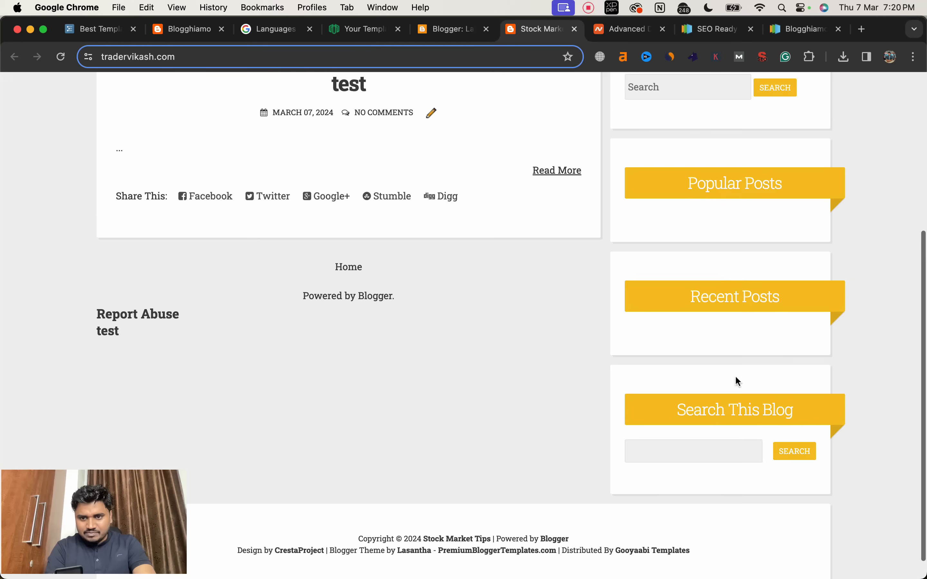
{"action": "scroll", "coordinate": [747, 389], "scroll_direction": "up", "scroll_amount": 6}
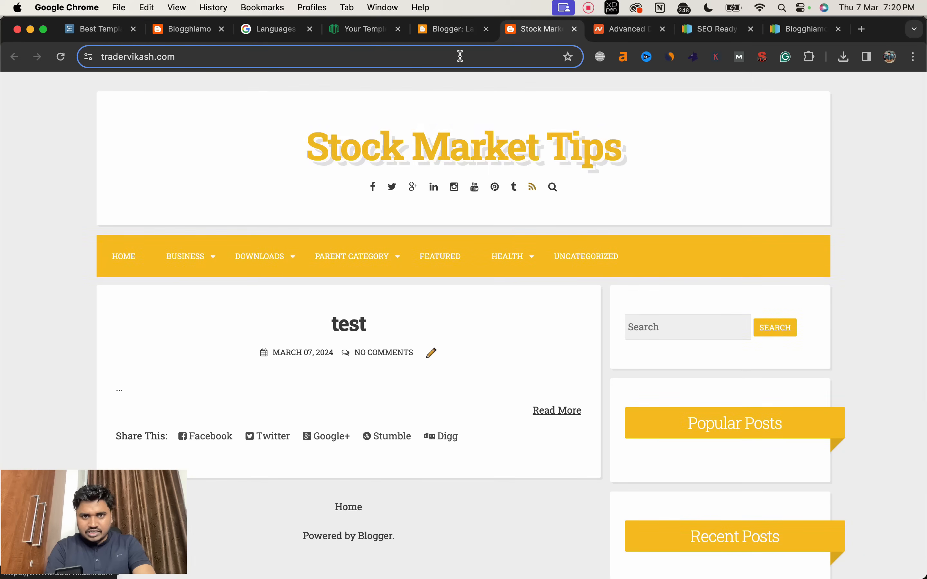
{"action": "left_click", "coordinate": [450, 35]}
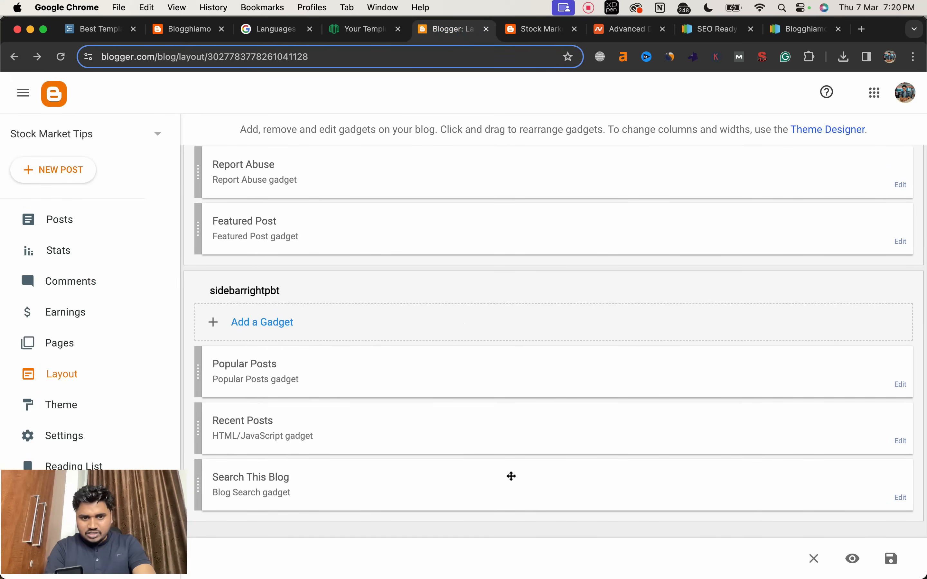
{"action": "left_click", "coordinate": [902, 499]}
{"action": "left_click", "coordinate": [446, 390]}
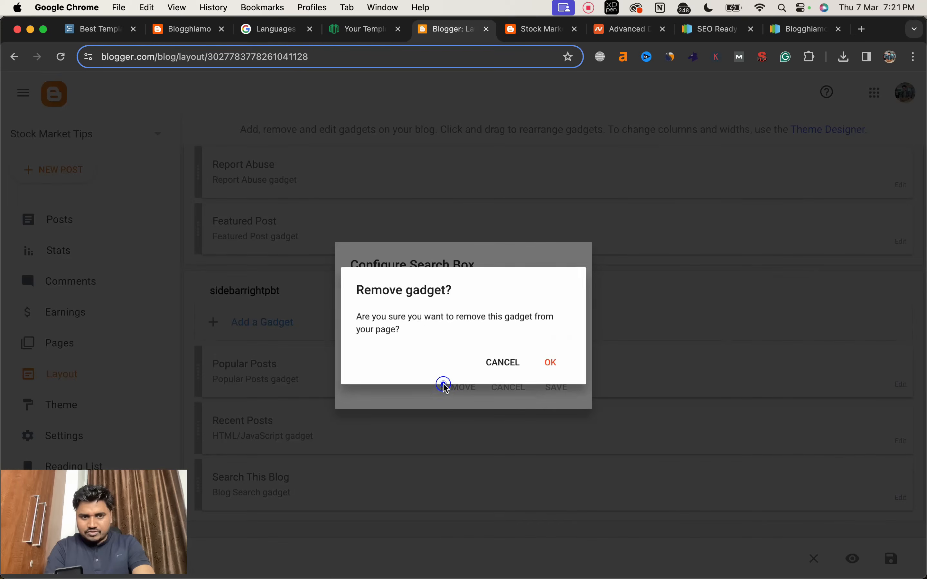
{"action": "left_click", "coordinate": [542, 366]}
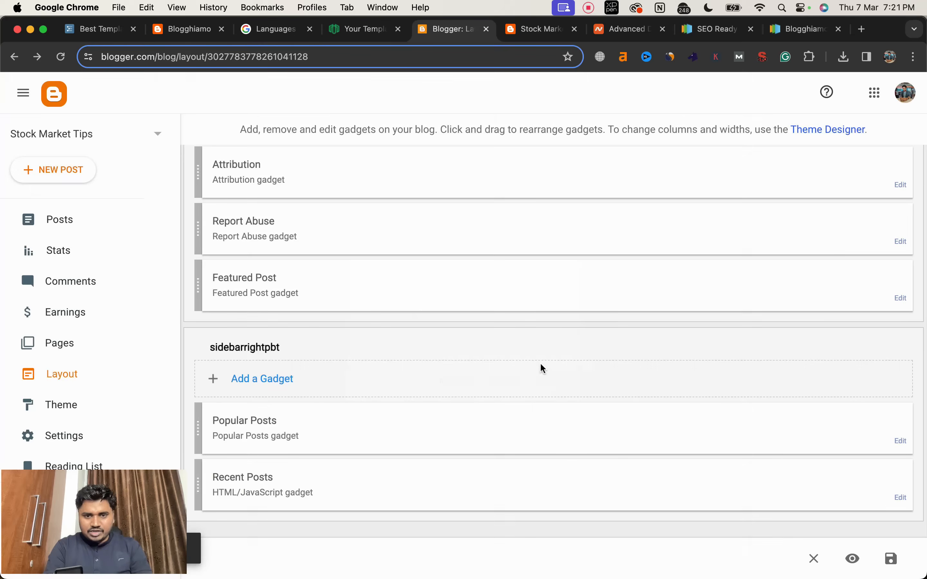
Step: Save the layout arrangement, reload the live blog and check its sidebar and footer area
{"action": "scroll", "coordinate": [593, 386], "scroll_direction": "up", "scroll_amount": 5}
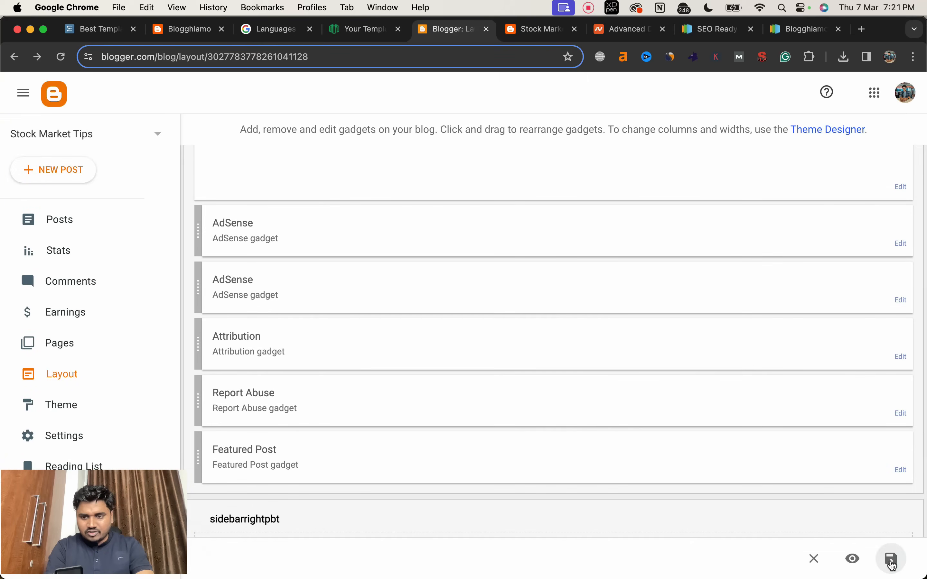
{"action": "left_click", "coordinate": [891, 559]}
{"action": "left_click", "coordinate": [538, 29]}
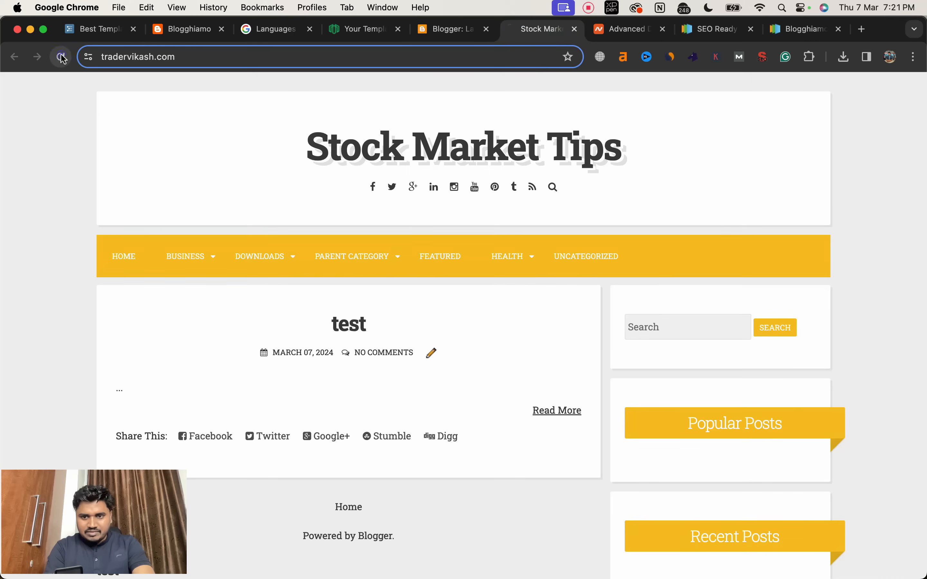
{"action": "left_click", "coordinate": [61, 56]}
{"action": "scroll", "coordinate": [394, 279], "scroll_direction": "down", "scroll_amount": 4}
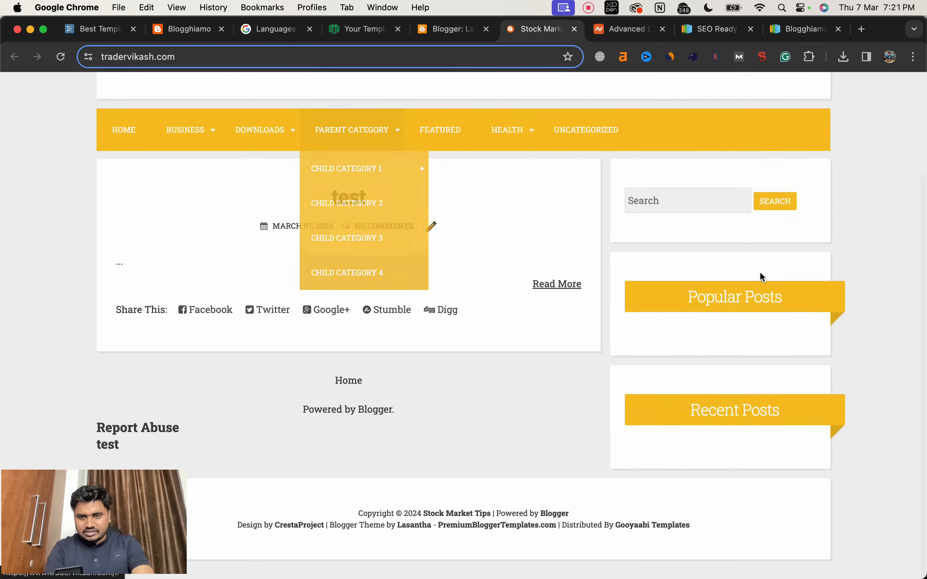
{"action": "scroll", "coordinate": [684, 245], "scroll_direction": "up", "scroll_amount": 1}
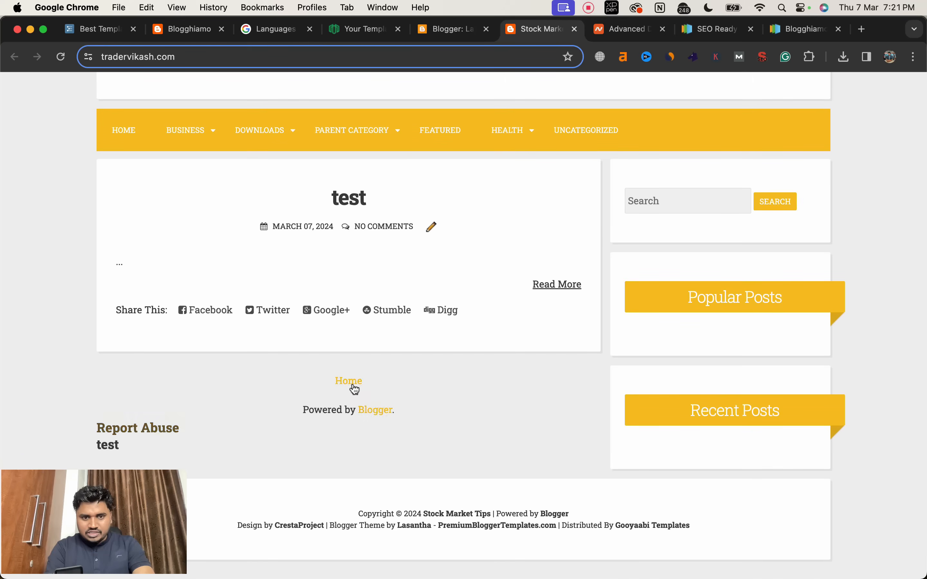
Step: Remove the Featured Post, Report Abuse, Attribution and AdSense gadgets from the mainblogsec section, save the layout and check the live blog
{"action": "left_click", "coordinate": [447, 28]}
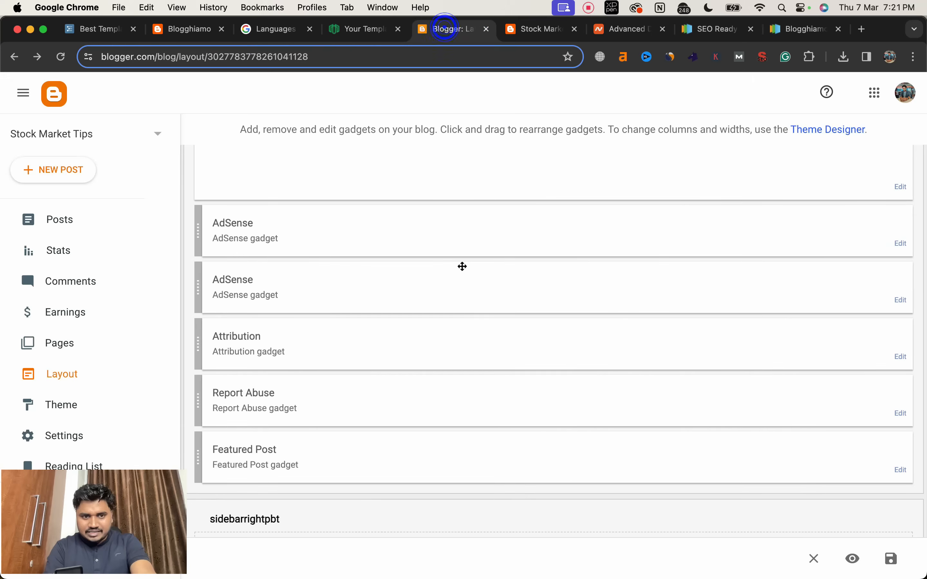
{"action": "scroll", "coordinate": [462, 265], "scroll_direction": "up", "scroll_amount": 6}
{"action": "scroll", "coordinate": [354, 360], "scroll_direction": "down", "scroll_amount": 8}
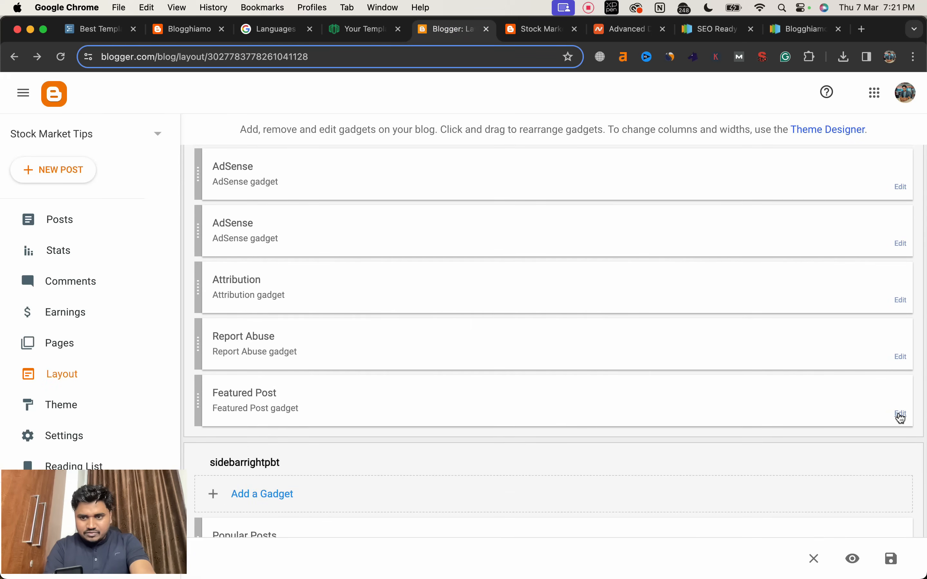
{"action": "left_click", "coordinate": [901, 414]}
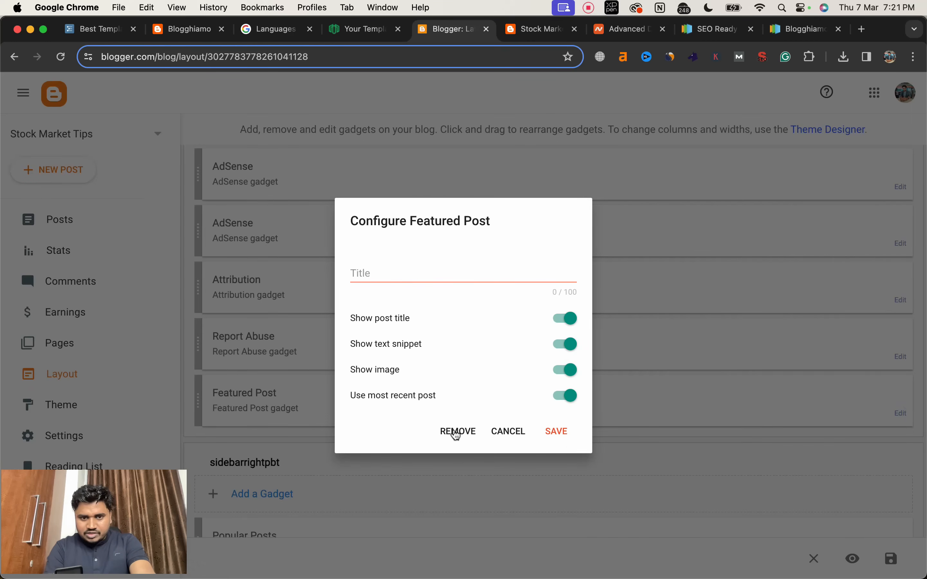
{"action": "left_click", "coordinate": [457, 433]}
{"action": "left_click", "coordinate": [556, 360]}
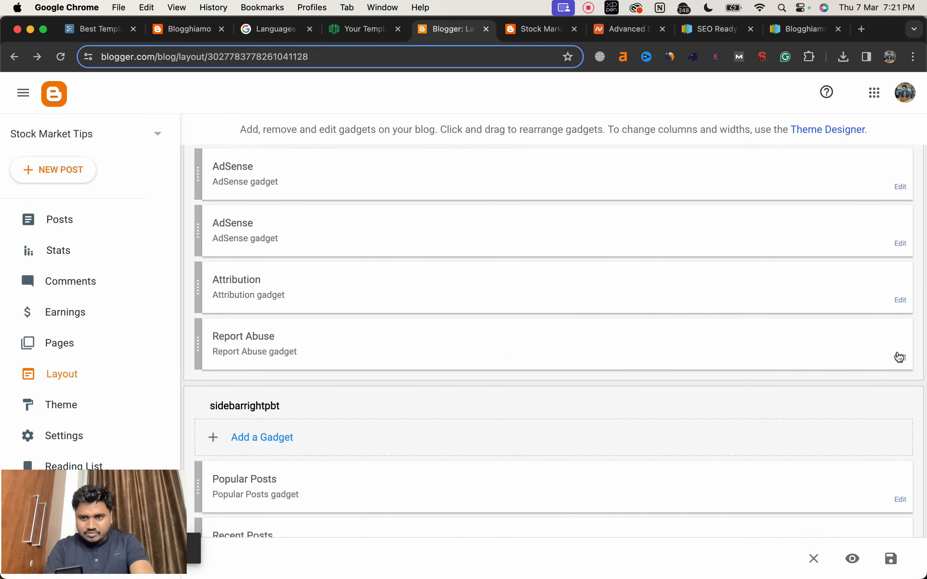
{"action": "left_click", "coordinate": [899, 356]}
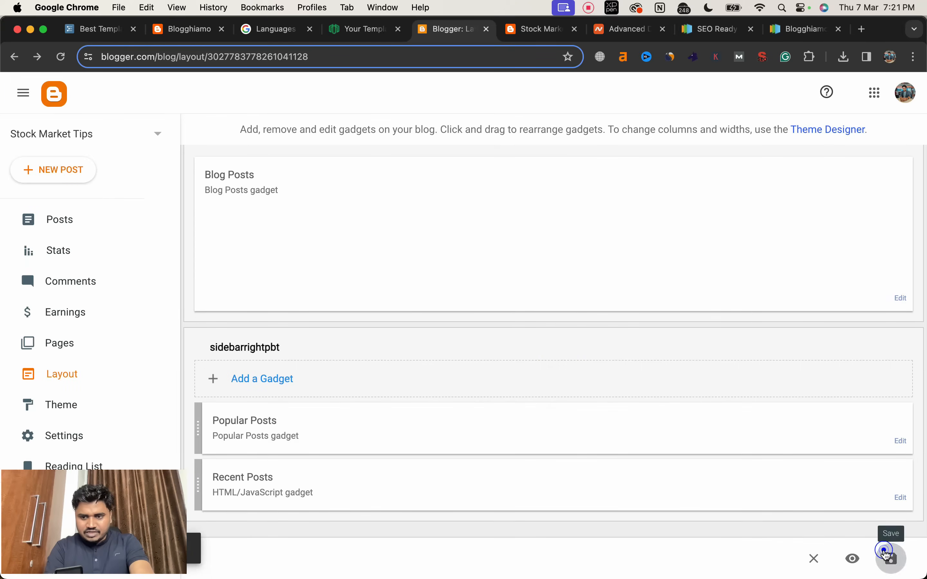
{"action": "left_click", "coordinate": [533, 36]}
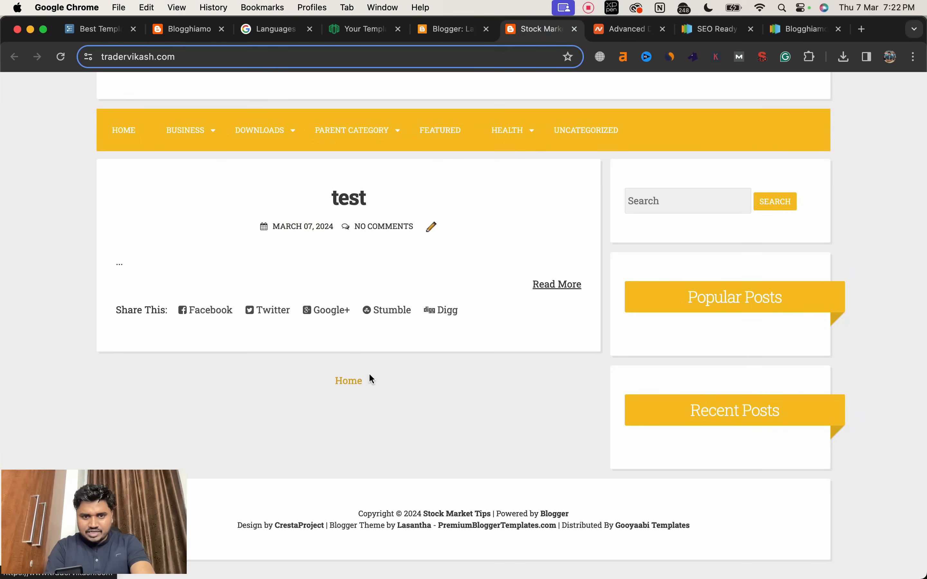
Step: Open the Stock Market Tips header gadget's configuration in the Blogger layout and review its image source and placement options
{"action": "left_click", "coordinate": [452, 29]}
{"action": "scroll", "coordinate": [450, 207], "scroll_direction": "up", "scroll_amount": 5}
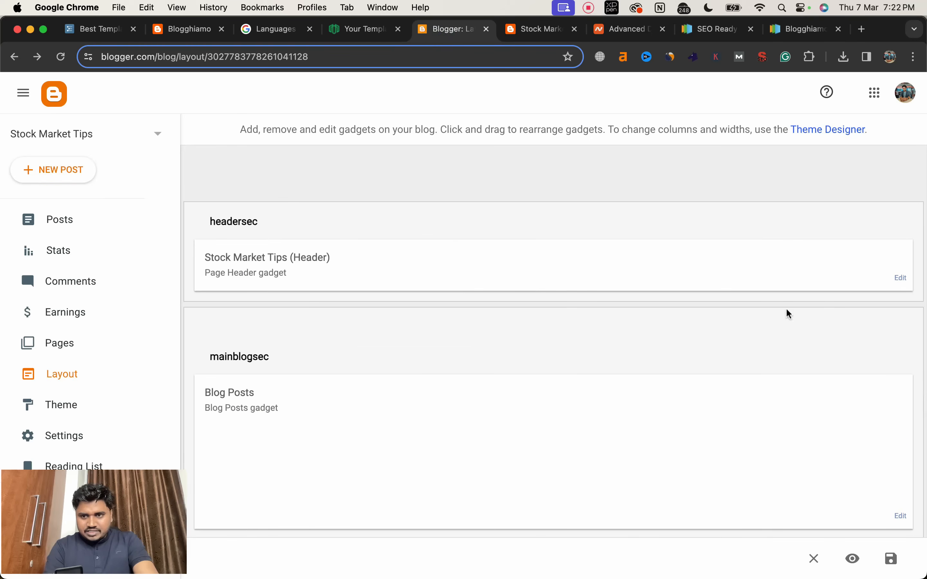
{"action": "left_click", "coordinate": [901, 278]}
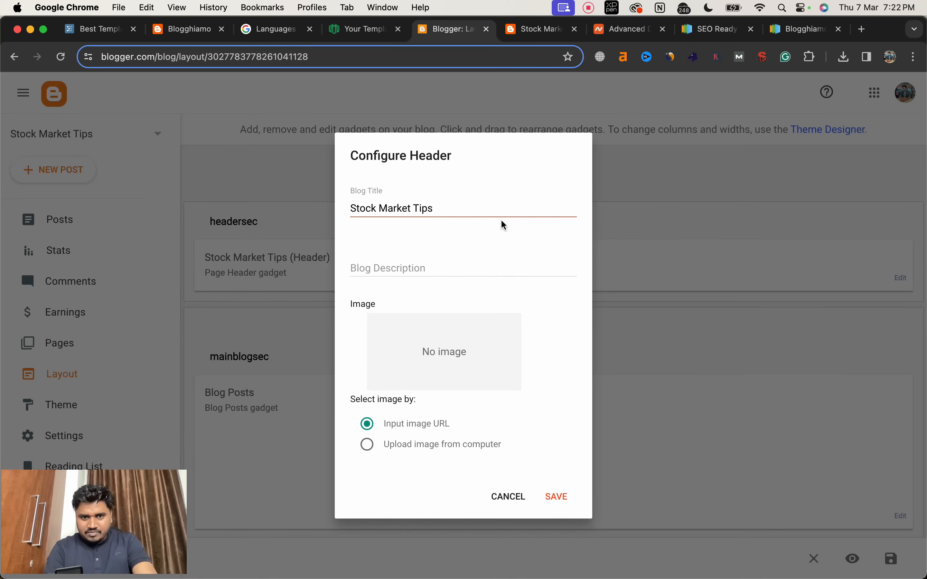
{"action": "scroll", "coordinate": [462, 370], "scroll_direction": "down", "scroll_amount": 5}
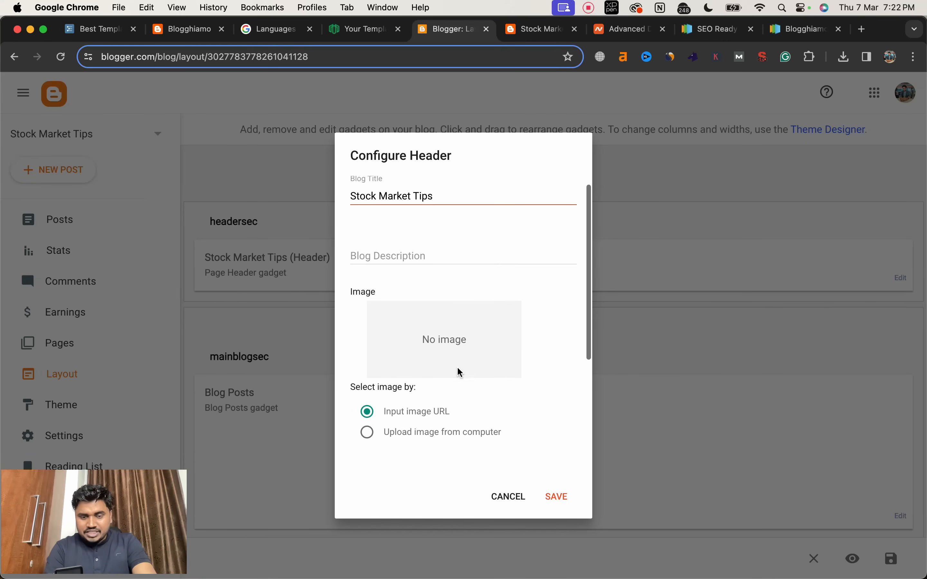
{"action": "scroll", "coordinate": [461, 372], "scroll_direction": "down", "scroll_amount": 3}
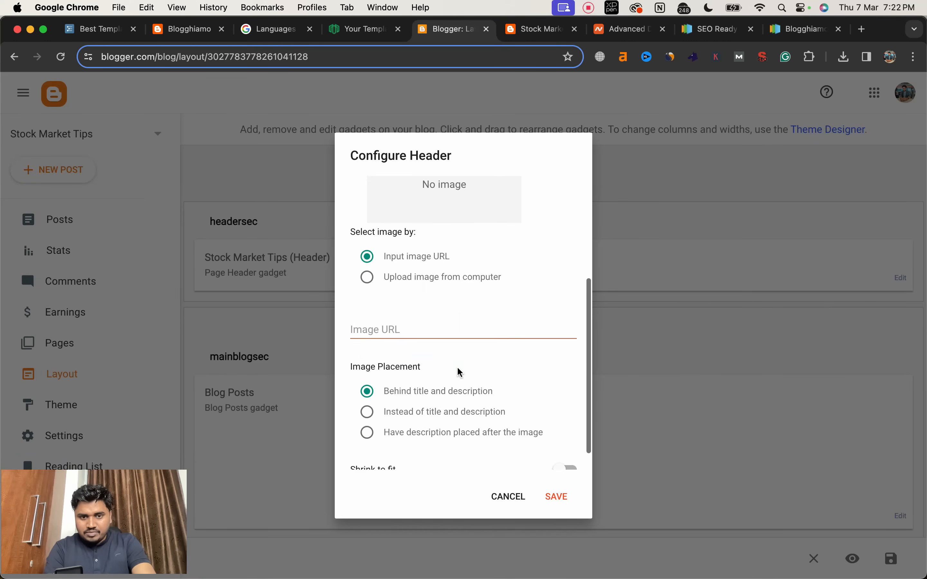
{"action": "scroll", "coordinate": [461, 372], "scroll_direction": "up", "scroll_amount": 4}
{"action": "scroll", "coordinate": [461, 373], "scroll_direction": "up", "scroll_amount": 5}
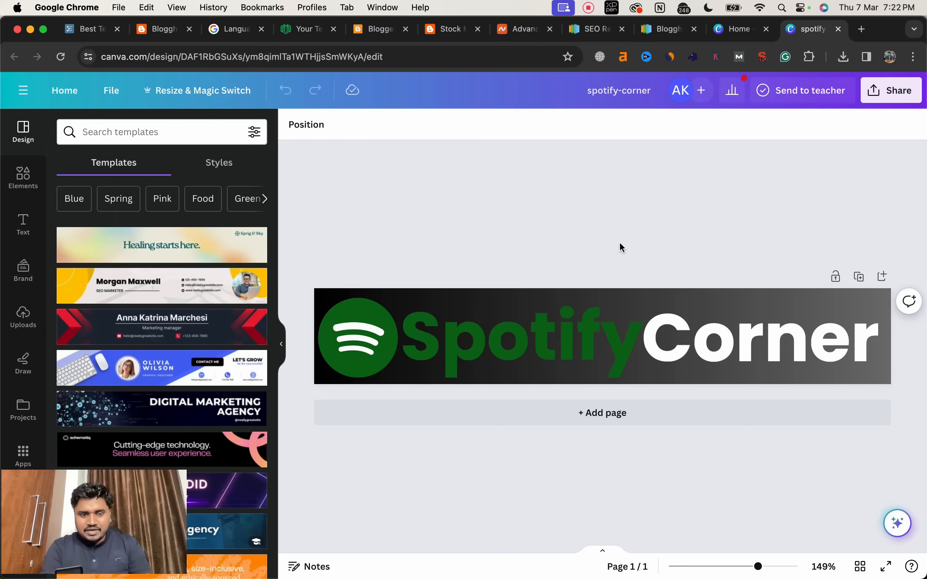
Step: In the Canva banner design, duplicate the SpotifyCorner page and reword the copy with Trader followed by the blog owner's first name
{"action": "left_click", "coordinate": [860, 277]}
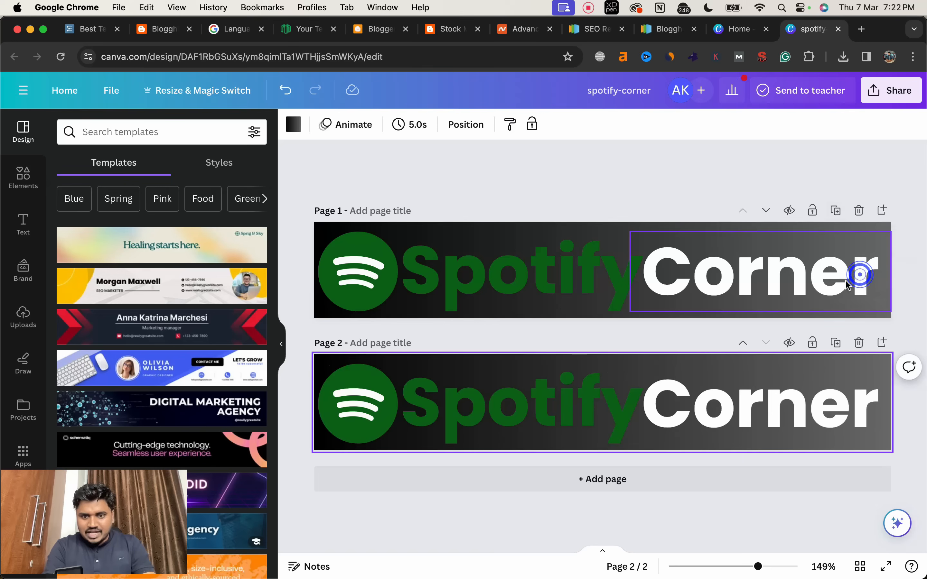
{"action": "left_click", "coordinate": [535, 395]}
{"action": "double_click", "coordinate": [534, 395]}
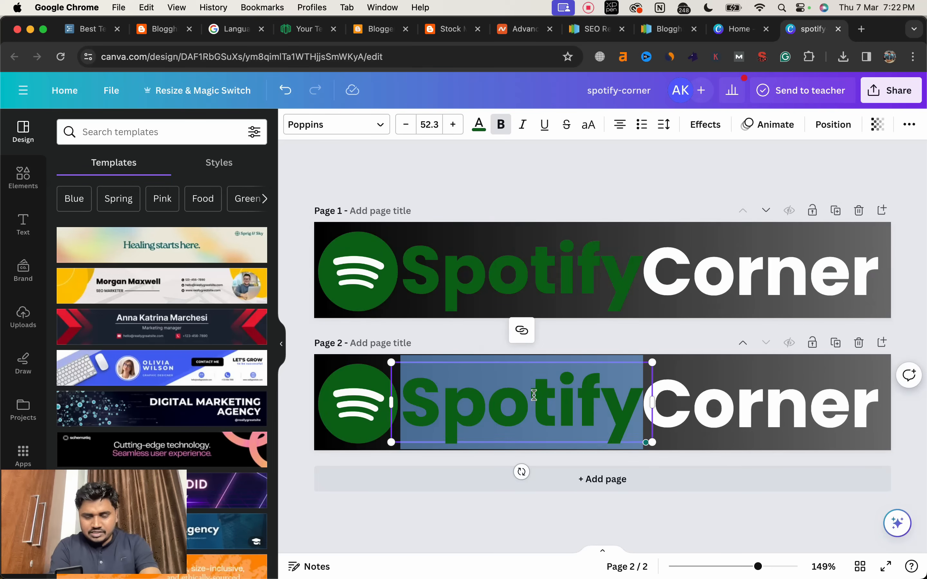
{"action": "type", "text": "Trader"}
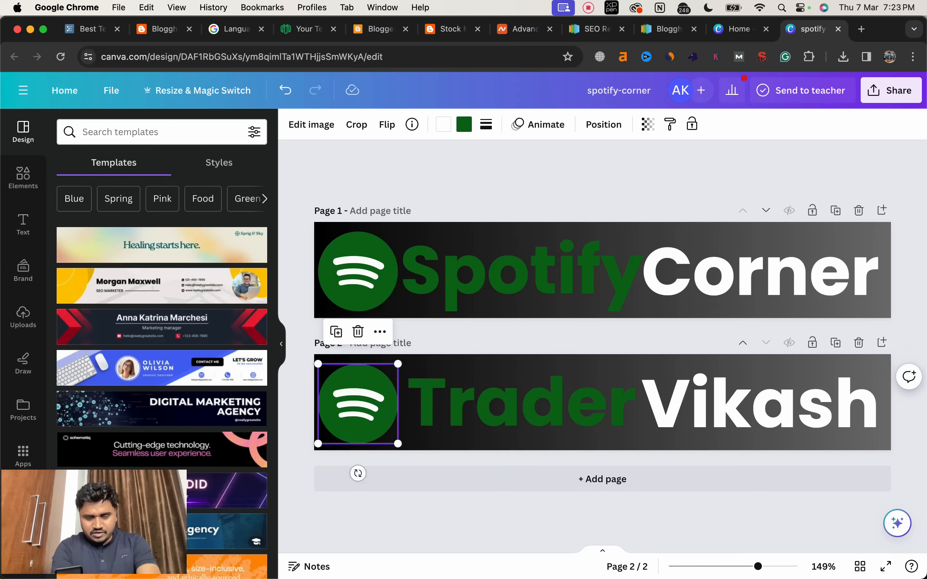
Step: Replace the Spotify logo on the second page with the bull and green arrow graphic, searching the elements for "trading"
{"action": "key", "text": "Delete"}
{"action": "left_click", "coordinate": [108, 132]}
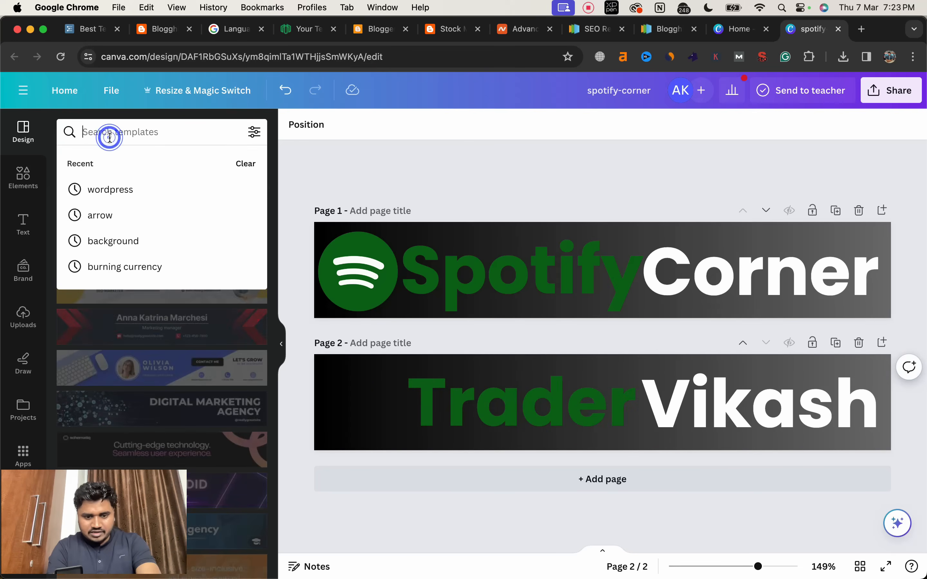
{"action": "type", "text": "s"}
{"action": "key", "text": "BackSpace"}
{"action": "type", "text": "trading"}
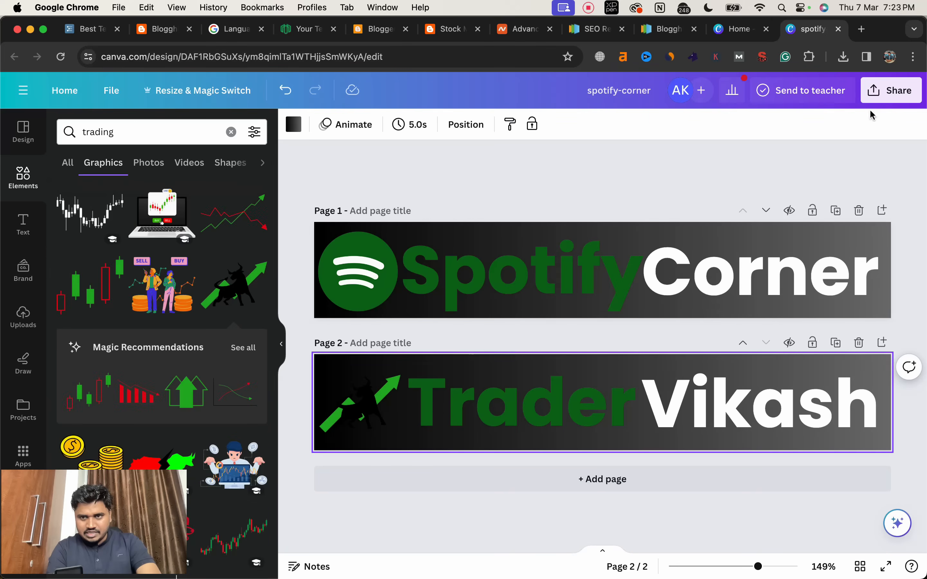
Step: Title the second page with the blog's hyphenated domain name
{"action": "left_click", "coordinate": [892, 92]}
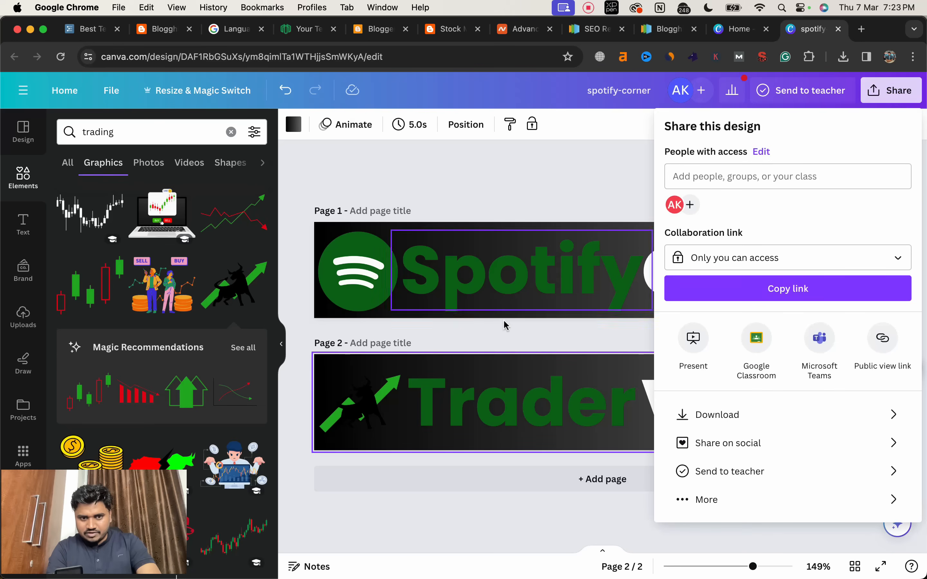
{"action": "left_click", "coordinate": [405, 336]}
{"action": "left_click", "coordinate": [387, 344]}
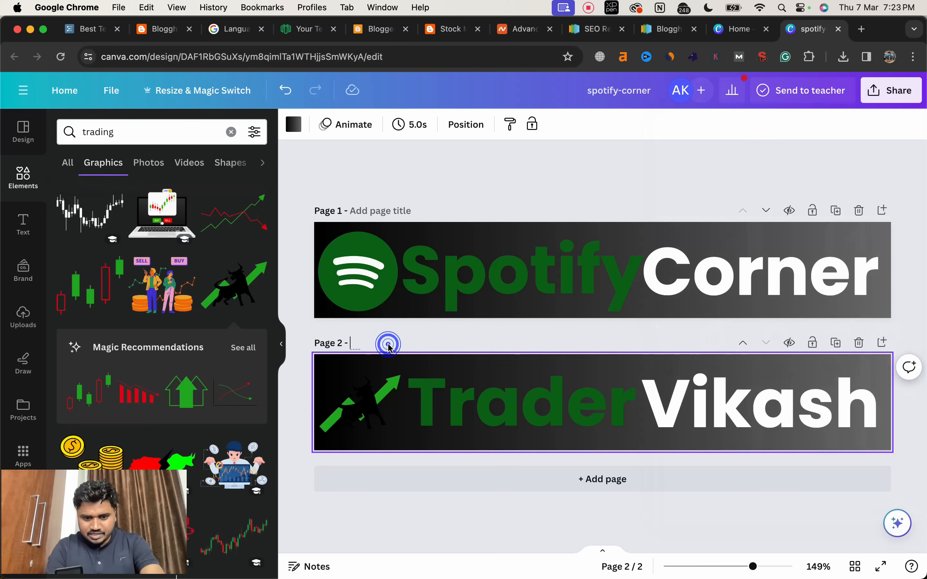
{"action": "type", "text": "ta"}
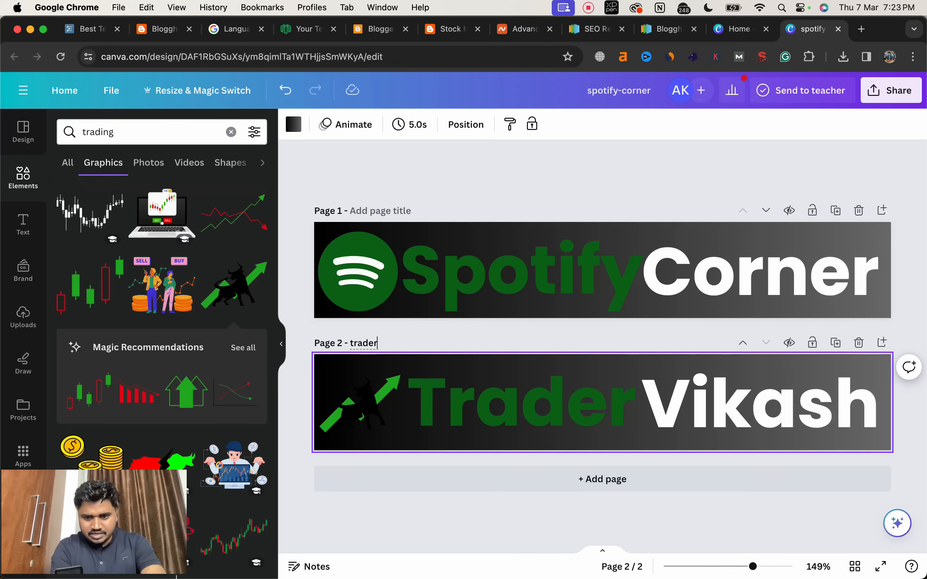
{"action": "left_click", "coordinate": [706, 159]}
Step: Download the banner design as a 600 × 100 px PNG with a transparent background
{"action": "left_click", "coordinate": [903, 92]}
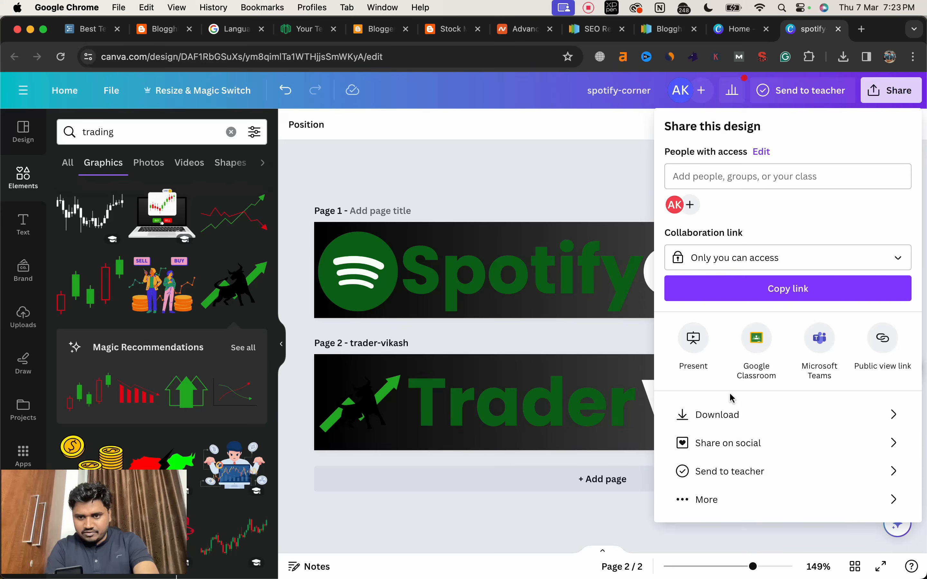
{"action": "left_click", "coordinate": [723, 415]}
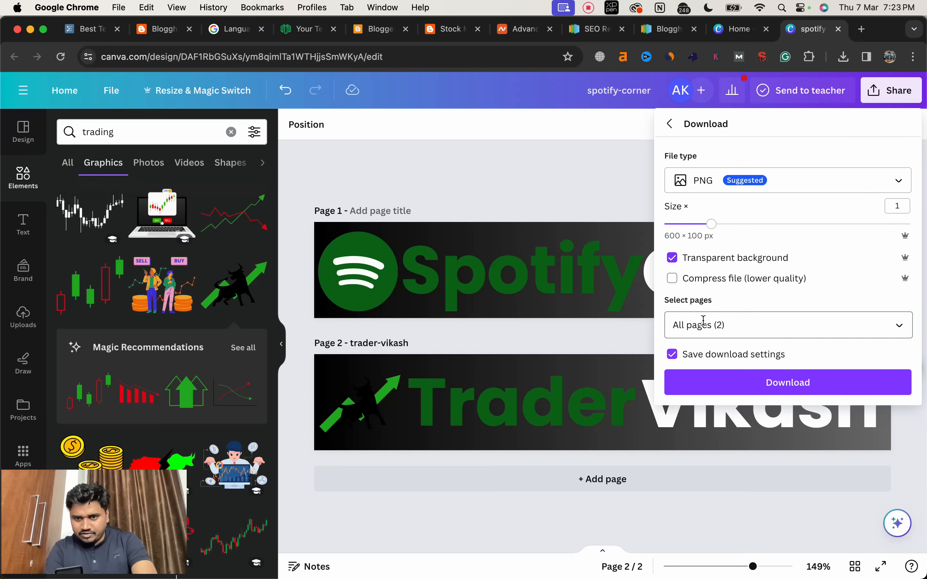
{"action": "left_click", "coordinate": [787, 383]}
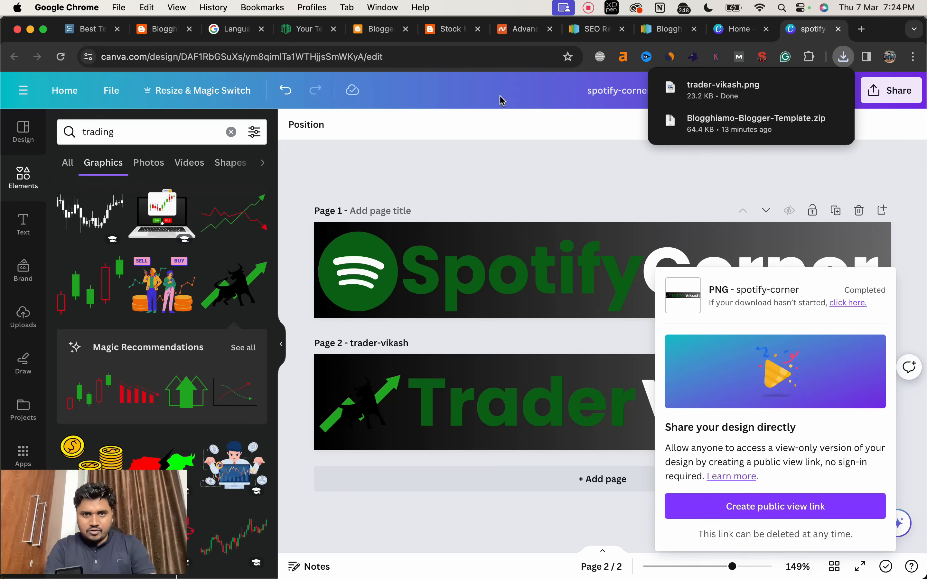
Step: Return to the blog's Configure Header settings and upload the downloaded logo PNG from the Downloads folder as the header image
{"action": "left_click", "coordinate": [446, 30]}
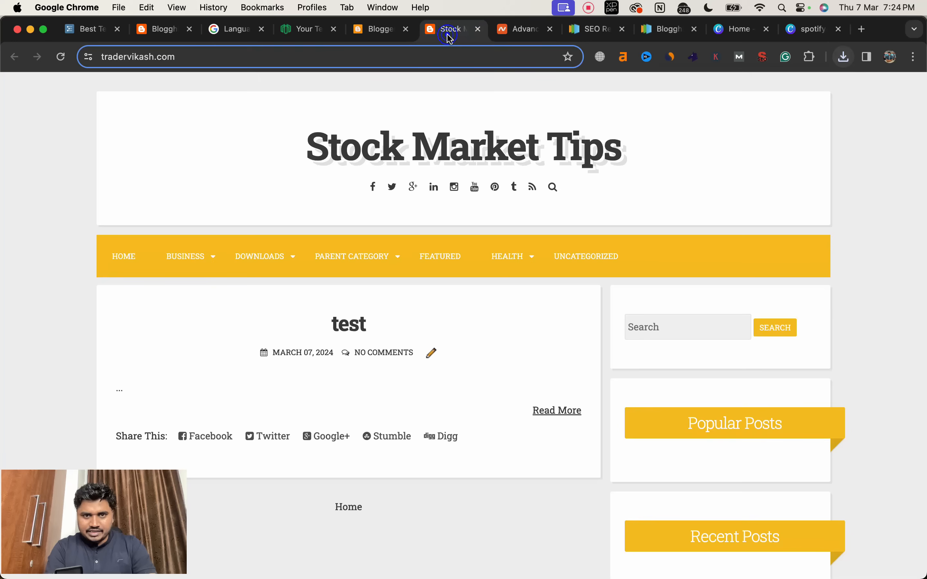
{"action": "left_click", "coordinate": [381, 29]}
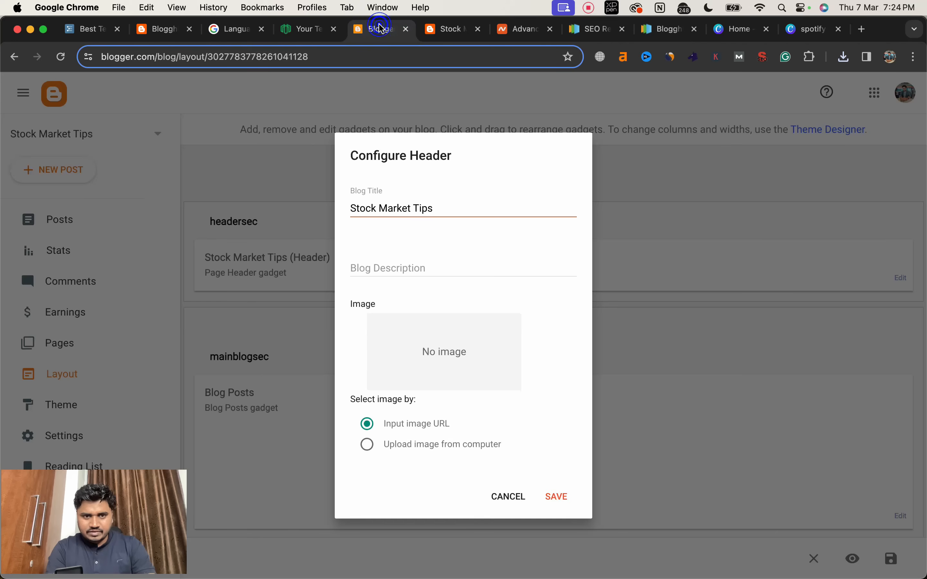
{"action": "scroll", "coordinate": [438, 394], "scroll_direction": "down", "scroll_amount": 3}
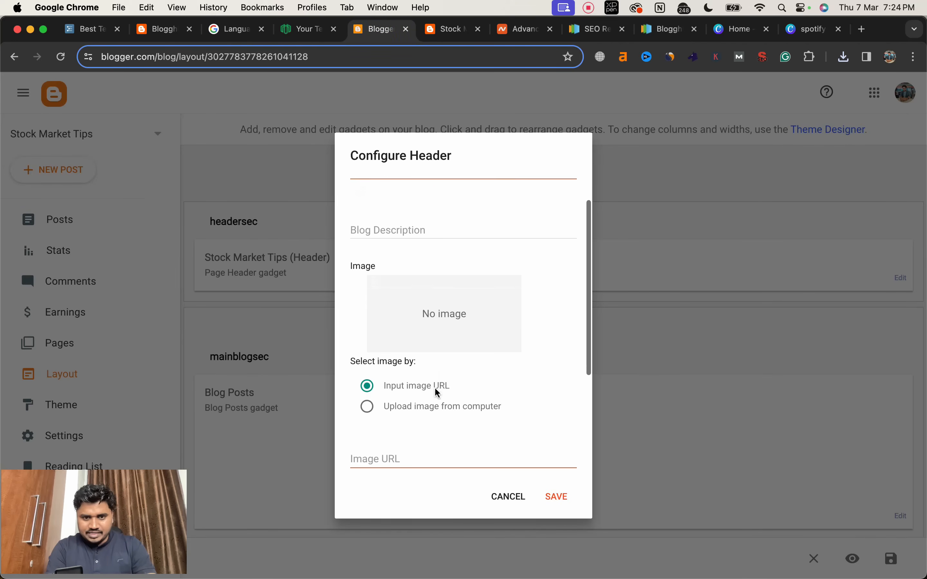
{"action": "left_click", "coordinate": [369, 407]}
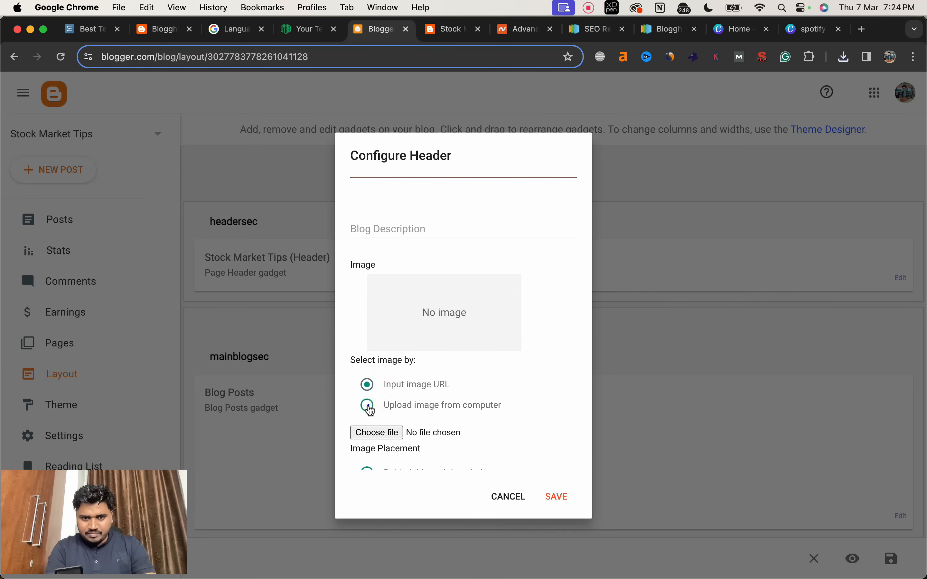
{"action": "left_click", "coordinate": [377, 432]}
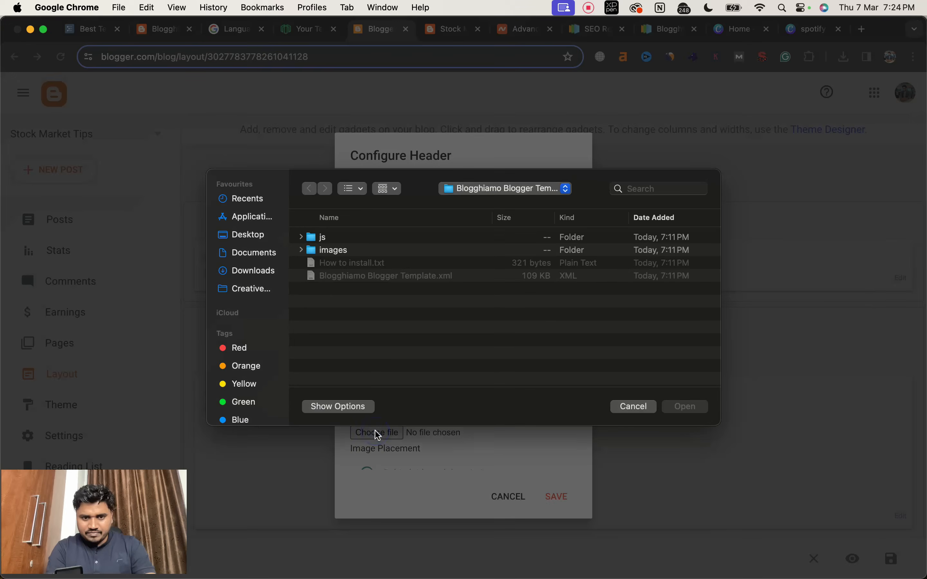
{"action": "left_click", "coordinate": [252, 270]}
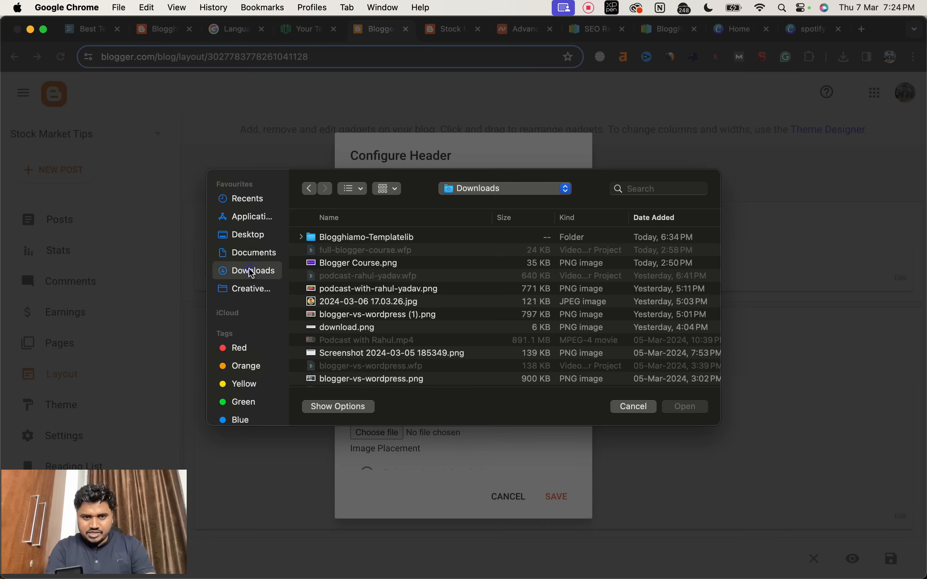
{"action": "left_click", "coordinate": [332, 239]}
{"action": "double_click", "coordinate": [332, 238]}
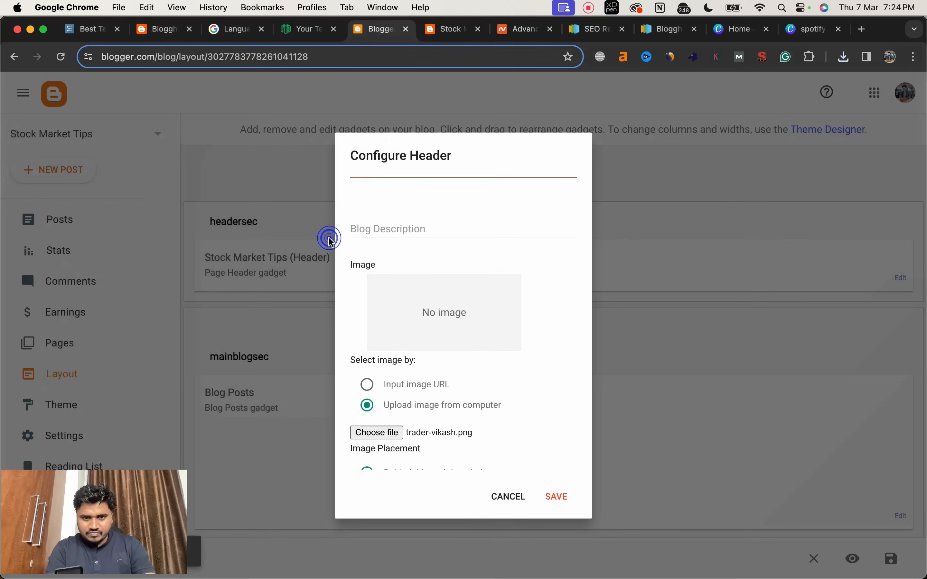
Step: Place the header image instead of the title and description, save the header and layout, and reload the live blog
{"action": "scroll", "coordinate": [495, 414], "scroll_direction": "down", "scroll_amount": 3}
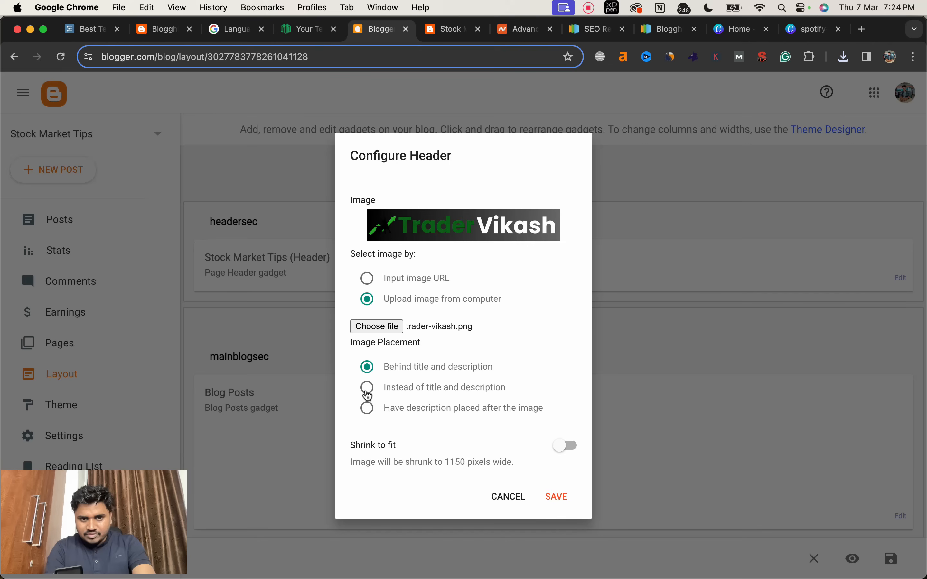
{"action": "left_click", "coordinate": [368, 392]}
{"action": "left_click", "coordinate": [551, 493]}
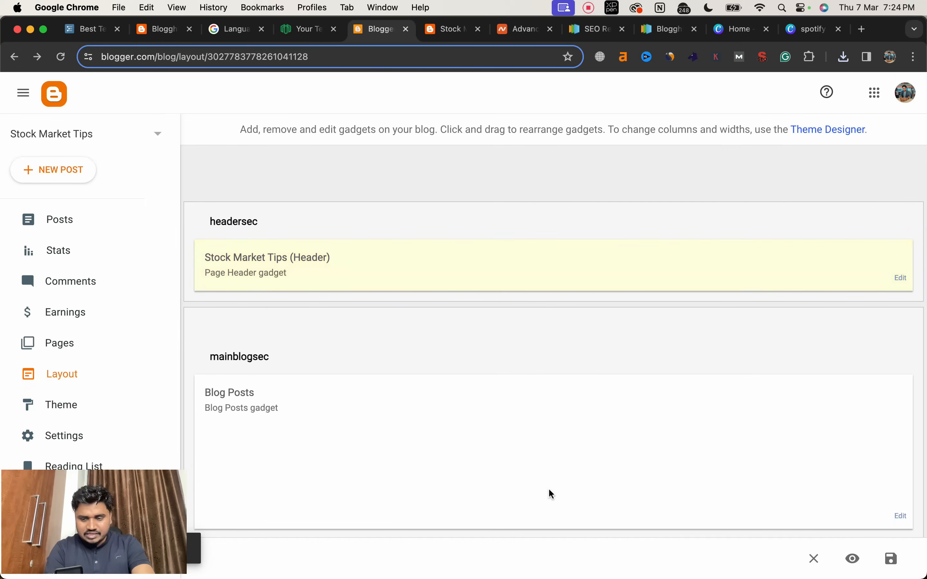
{"action": "left_click", "coordinate": [888, 559]}
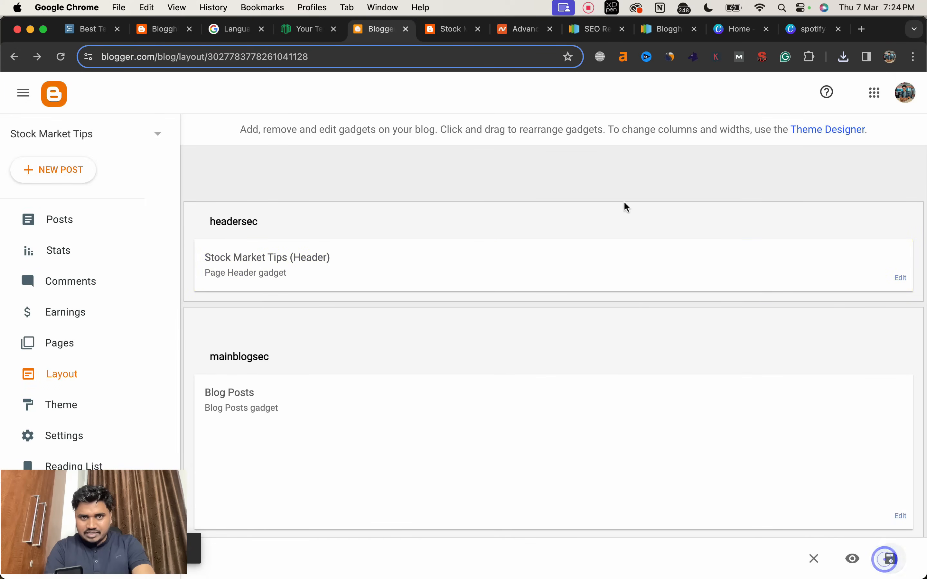
{"action": "left_click", "coordinate": [454, 31]}
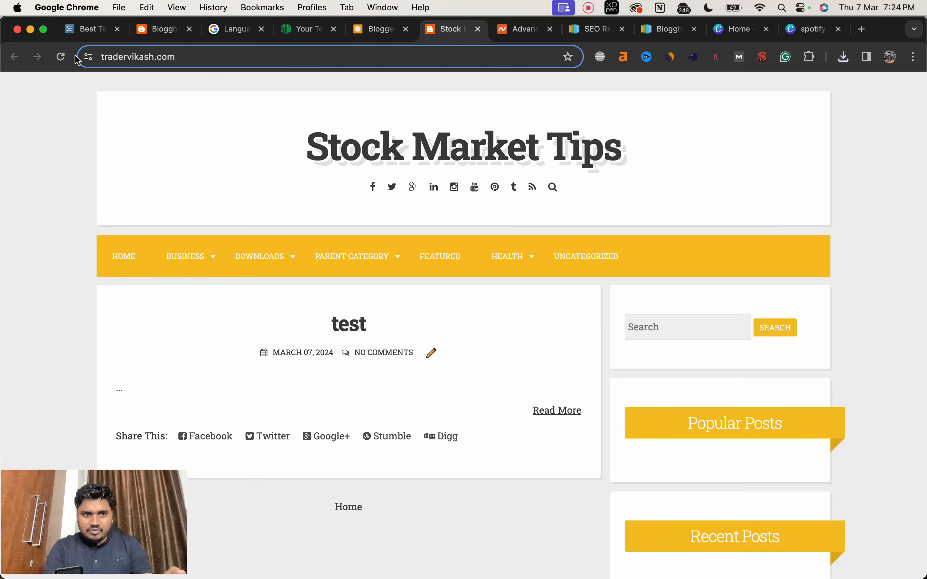
{"action": "left_click", "coordinate": [61, 58]}
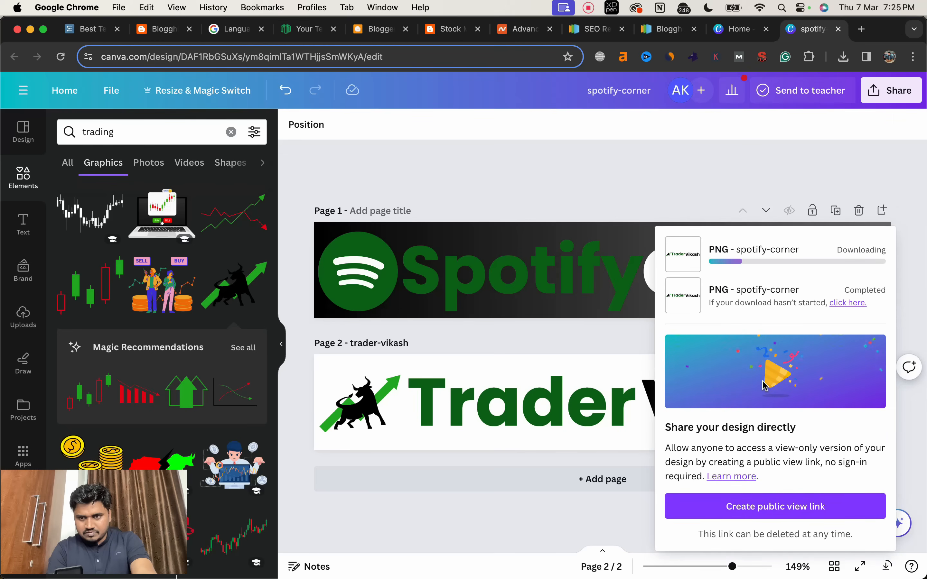
Step: Replace the header image with the newly downloaded black-text logo PNG, save it and reload the live blog
{"action": "left_click", "coordinate": [364, 401]}
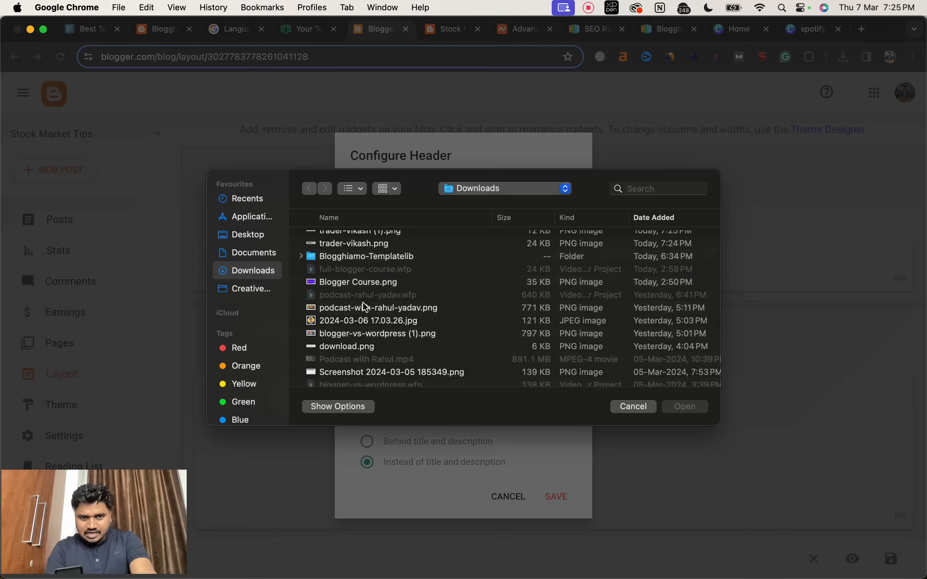
{"action": "scroll", "coordinate": [366, 307], "scroll_direction": "up", "scroll_amount": 1}
{"action": "double_click", "coordinate": [341, 238]}
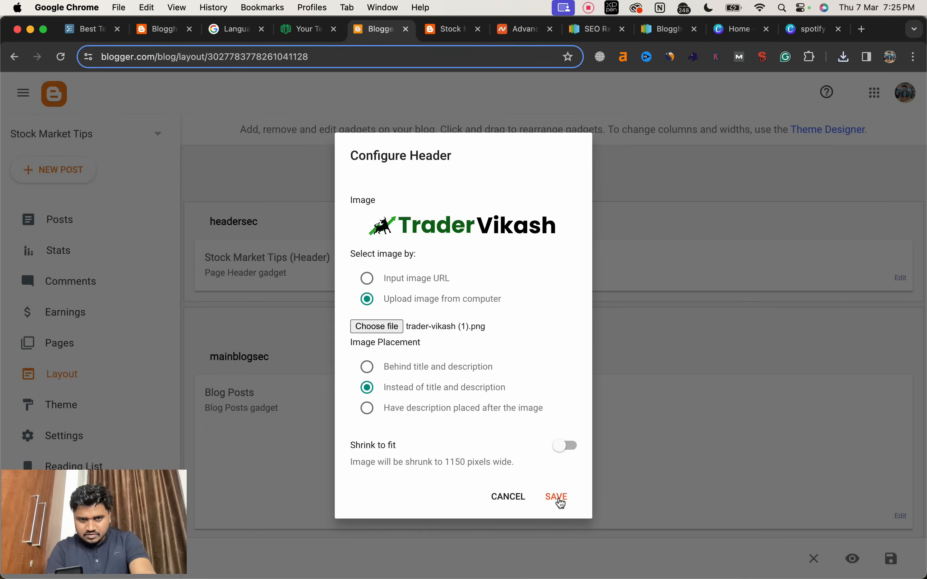
{"action": "left_click", "coordinate": [559, 498]}
{"action": "key", "text": "ctrl+Tab"}
{"action": "left_click", "coordinate": [62, 58]}
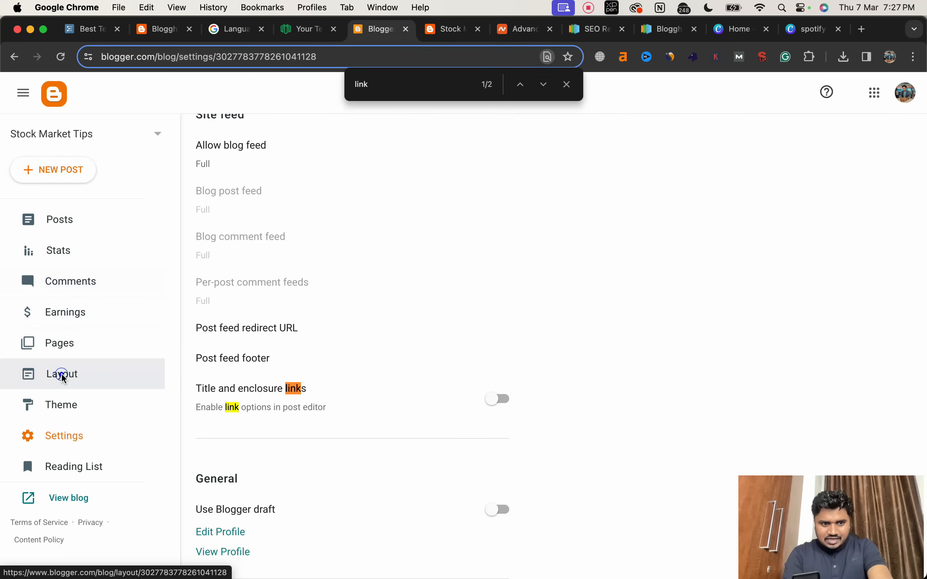
Step: Open the blog theme's HTML code for editing and check the logo's alignment on the live blog
{"action": "left_click", "coordinate": [66, 409]}
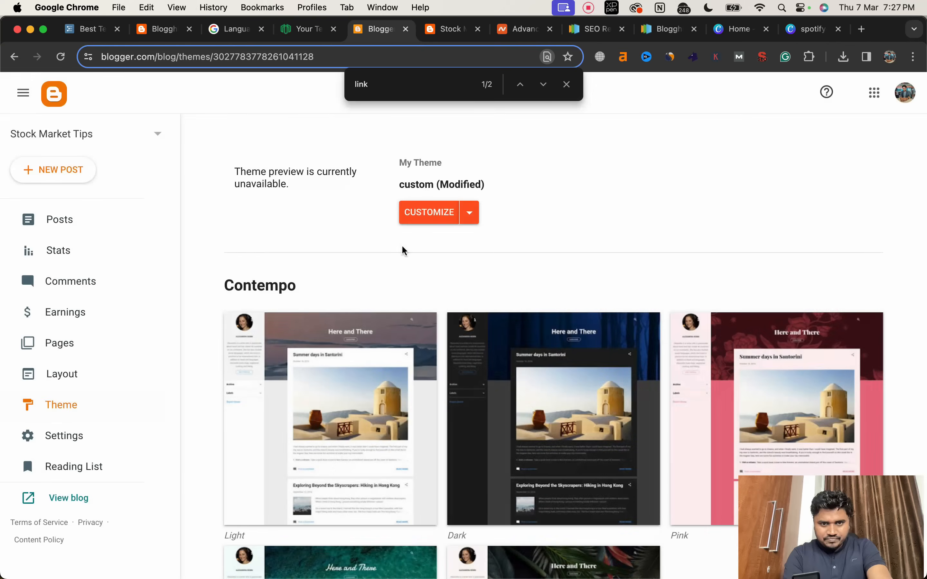
{"action": "left_click", "coordinate": [470, 216]}
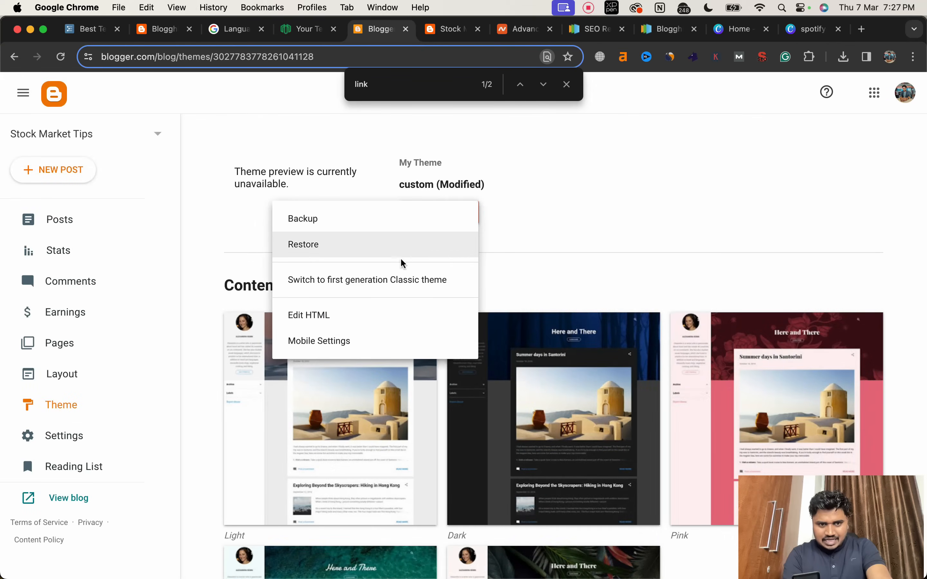
{"action": "left_click", "coordinate": [324, 317]}
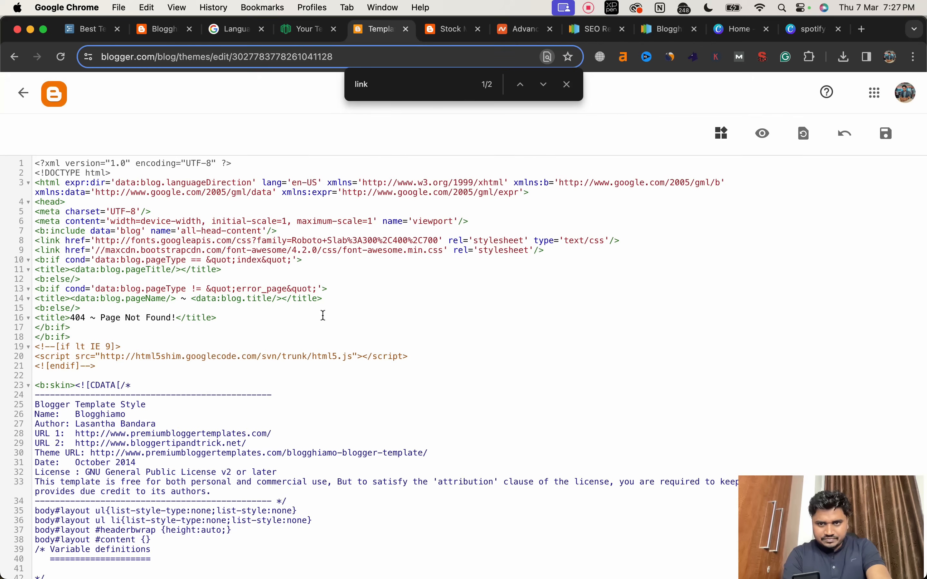
{"action": "left_click", "coordinate": [570, 85]}
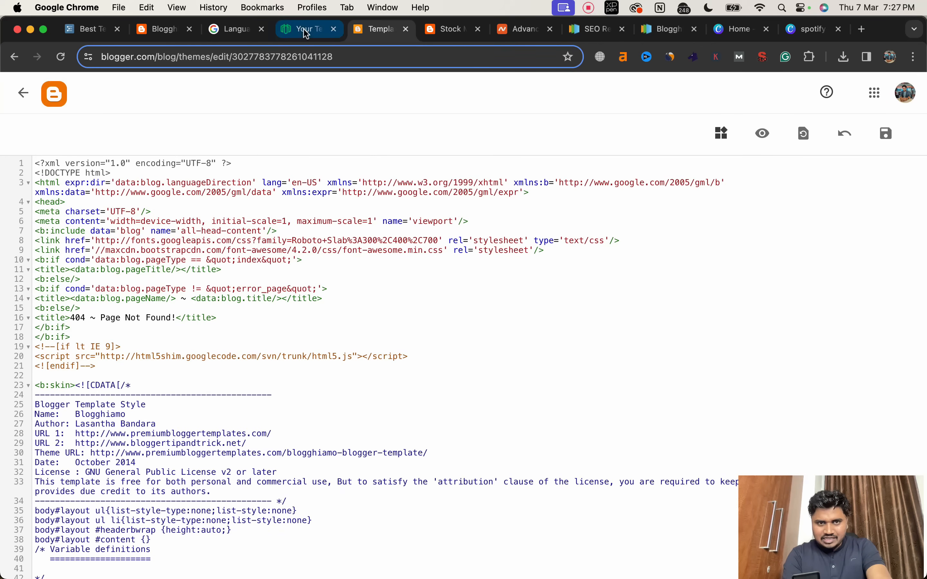
{"action": "left_click", "coordinate": [452, 34]}
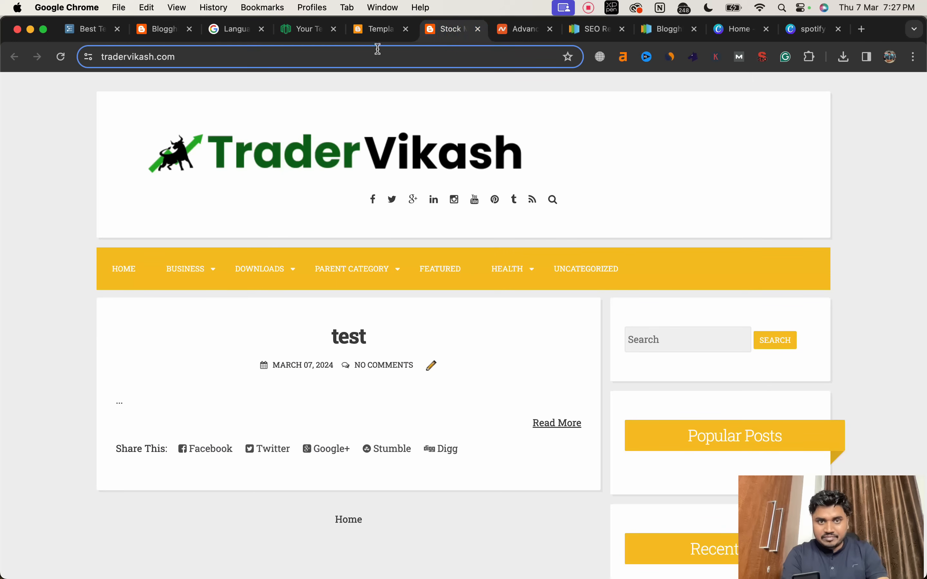
{"action": "left_click", "coordinate": [377, 30]}
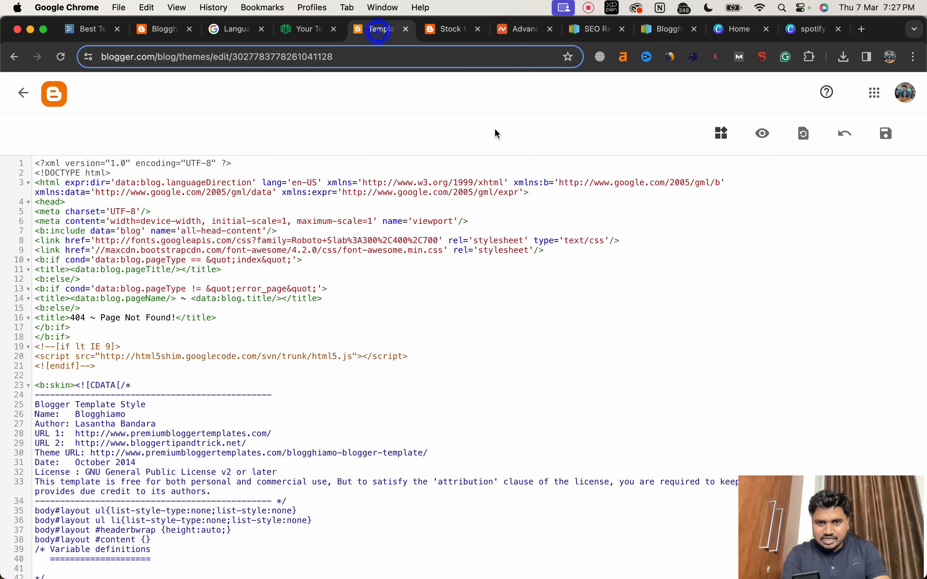
Step: Jump to the Header1 widget in the theme code and collapse the site-brandingpbt div that encloses it
{"action": "left_click", "coordinate": [722, 134]}
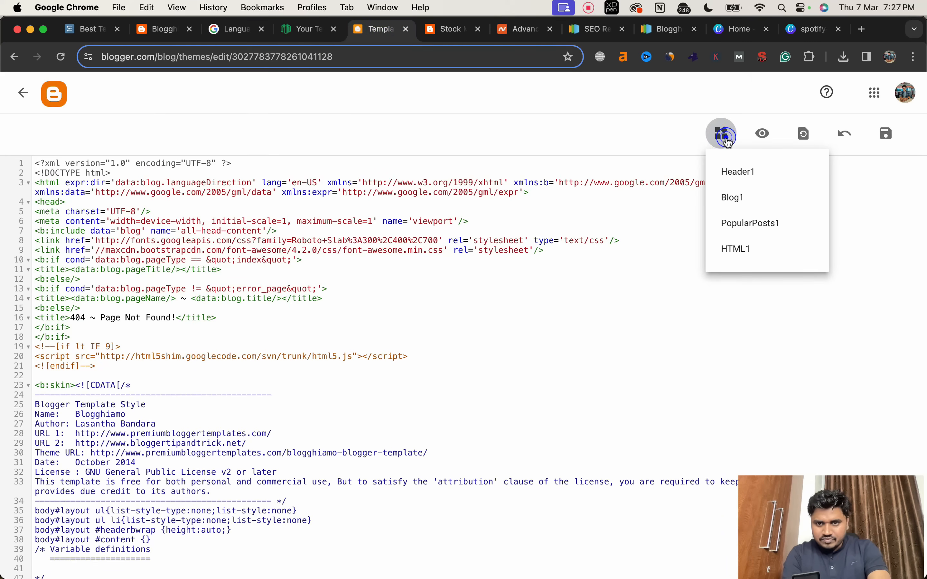
{"action": "left_click", "coordinate": [738, 171]}
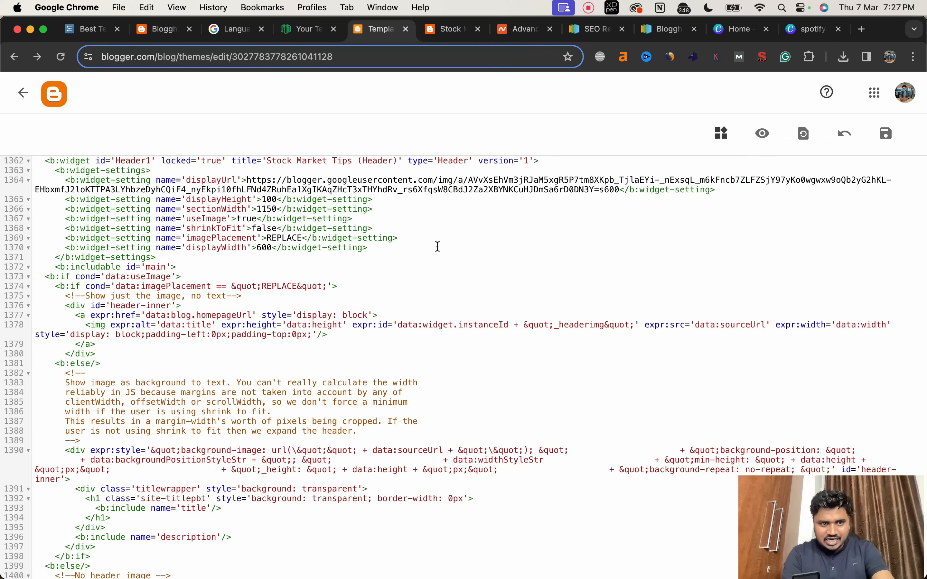
{"action": "scroll", "coordinate": [438, 246], "scroll_direction": "up", "scroll_amount": 2}
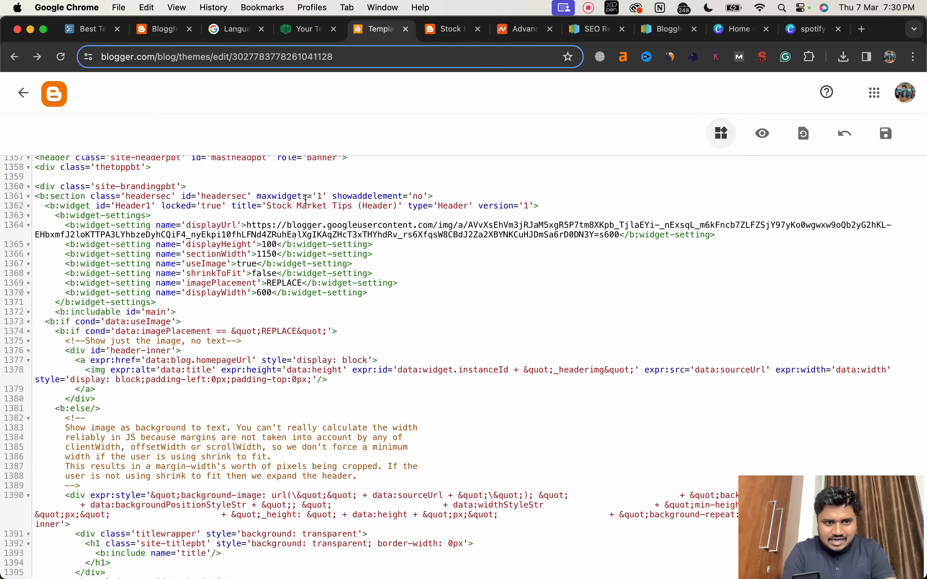
{"action": "left_click", "coordinate": [147, 196]}
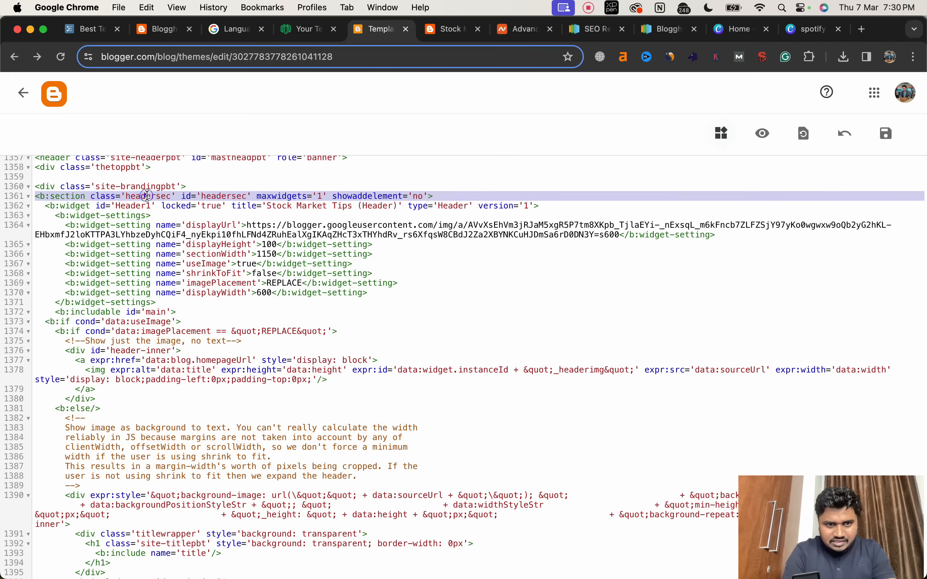
{"action": "left_click", "coordinate": [40, 186]}
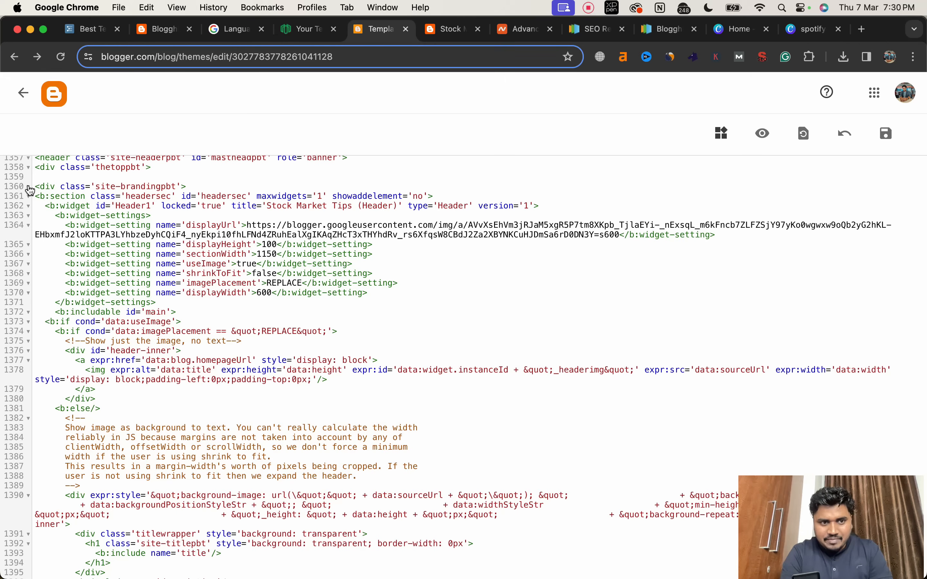
{"action": "left_click", "coordinate": [29, 188]}
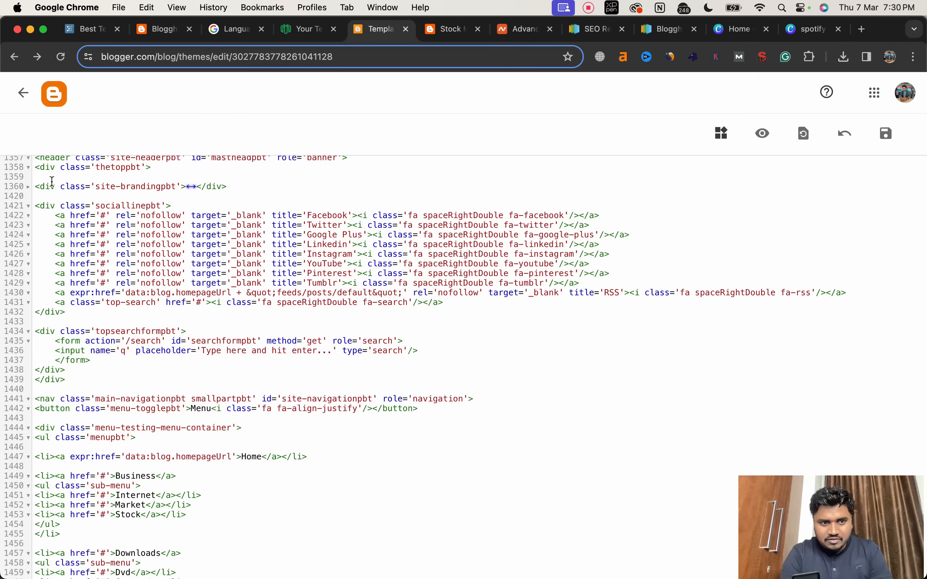
{"action": "left_click", "coordinate": [28, 188]}
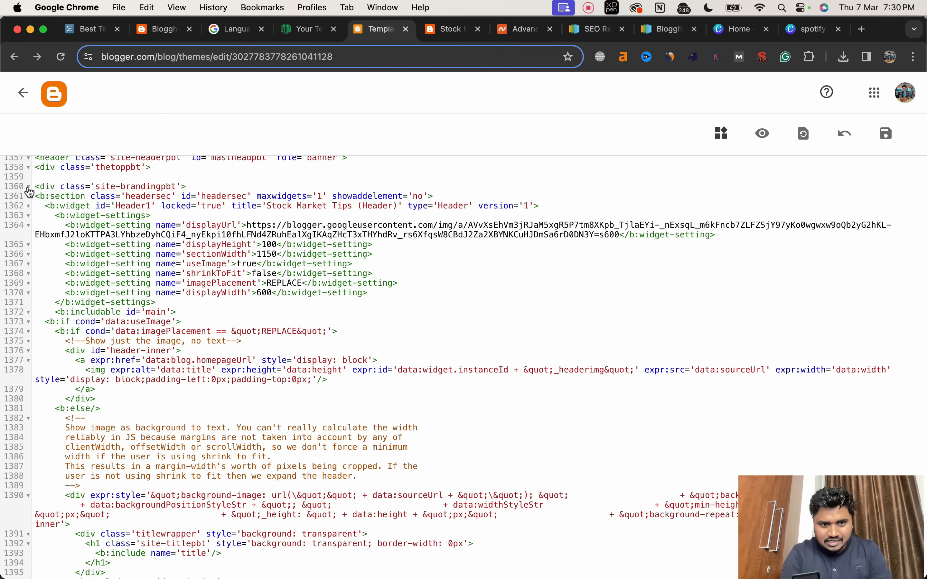
{"action": "left_click", "coordinate": [28, 188]}
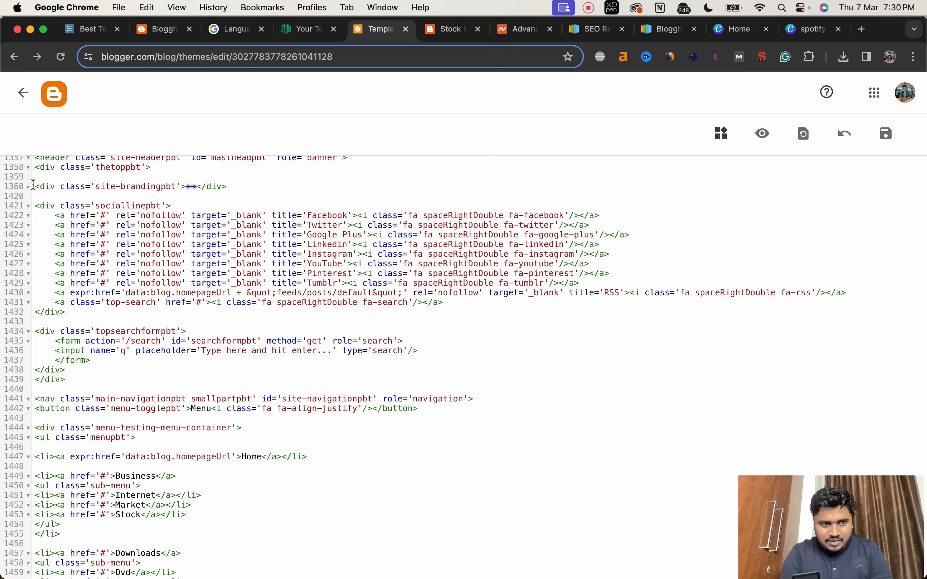
Step: Wrap the collapsed site-brandingpbt div in <center> and </center> tags
{"action": "left_click", "coordinate": [34, 187]}
{"action": "type", "text": "<ce"}
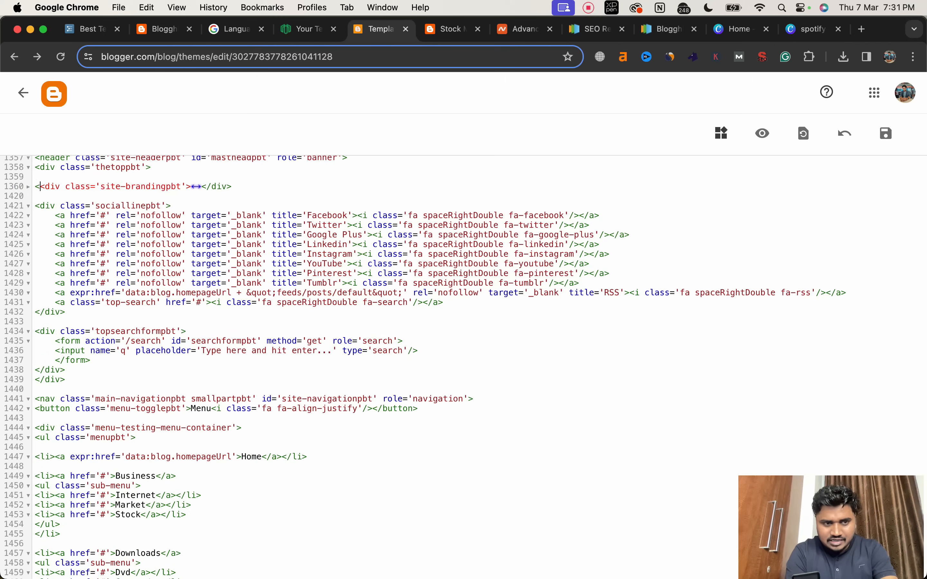
{"action": "type", "text": "nter>"}
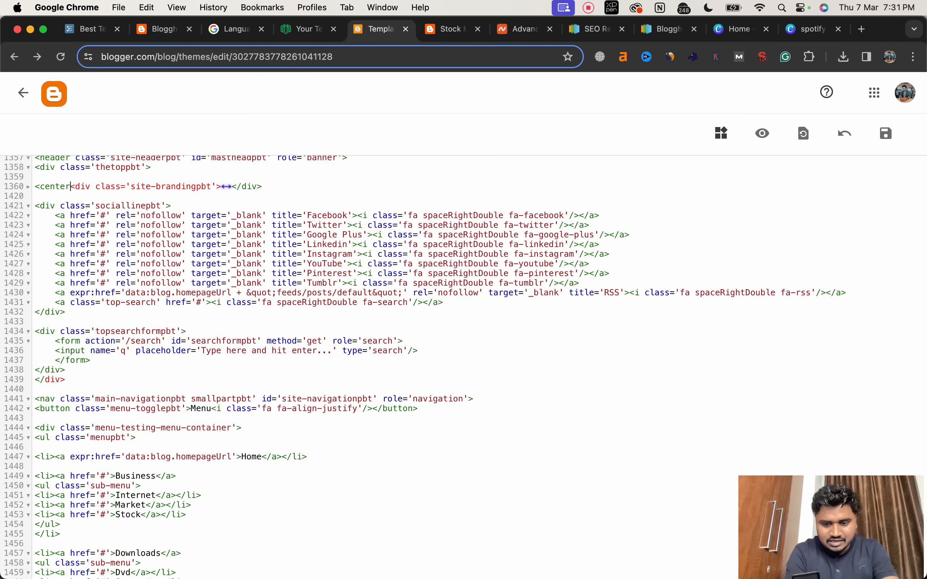
{"action": "left_click", "coordinate": [301, 185]}
{"action": "type", "text": "</center"}
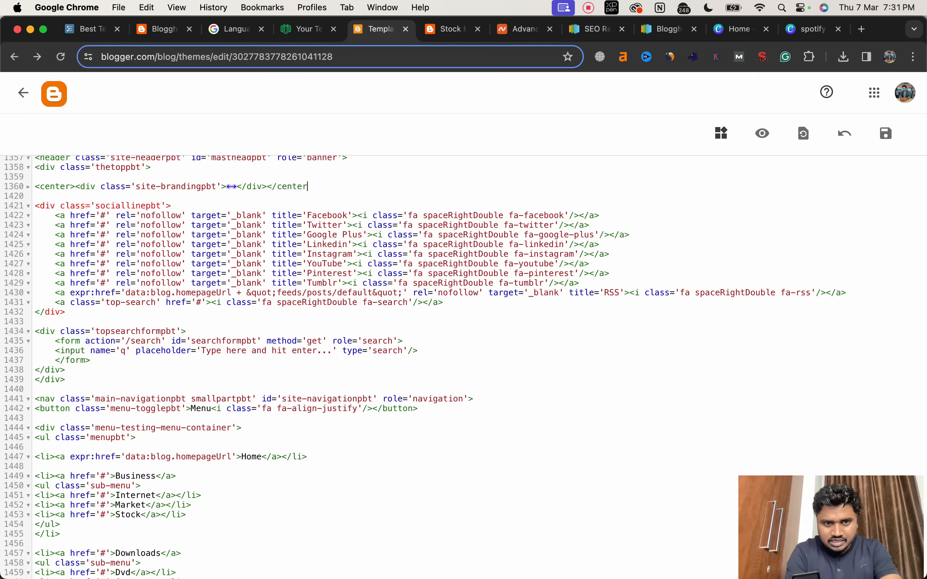
Step: Check the extent of the center block by unfolding and refolding it, save the theme code and view the live blog
{"action": "left_click", "coordinate": [30, 229]}
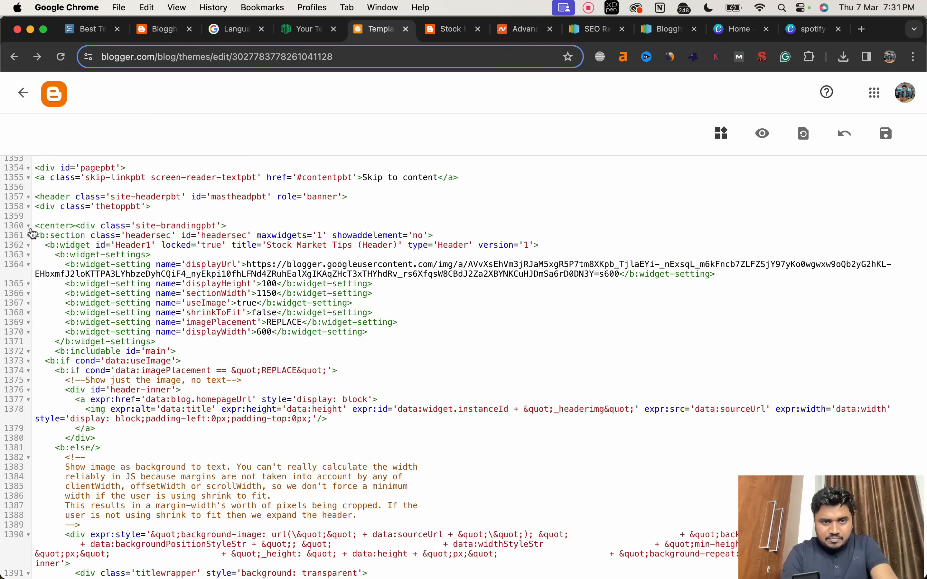
{"action": "left_click", "coordinate": [30, 228]}
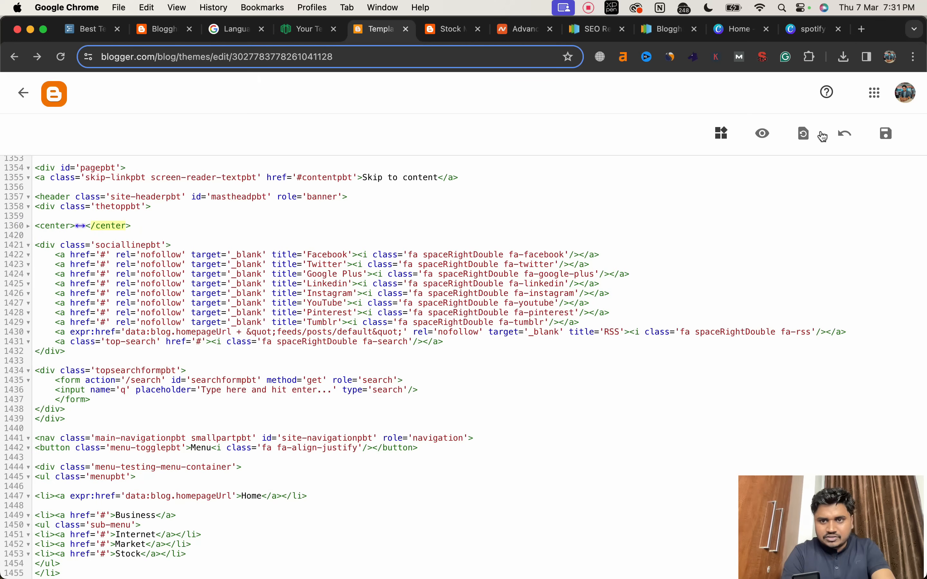
{"action": "left_click", "coordinate": [887, 134]}
{"action": "left_click", "coordinate": [452, 29]}
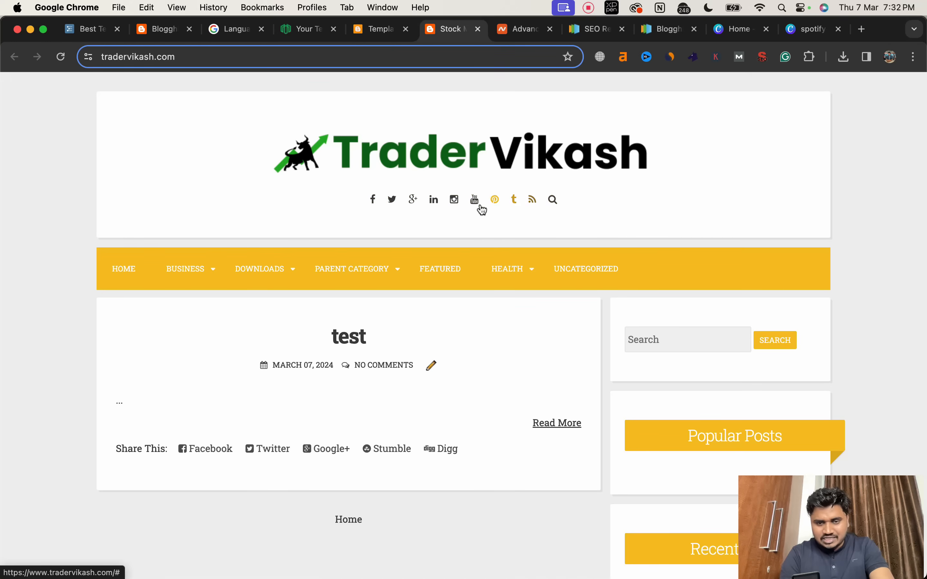
Step: Review the live blog's header and footer, and locate the Header1 widget in the theme code, refolding its center block
{"action": "scroll", "coordinate": [467, 215], "scroll_direction": "down", "scroll_amount": 5}
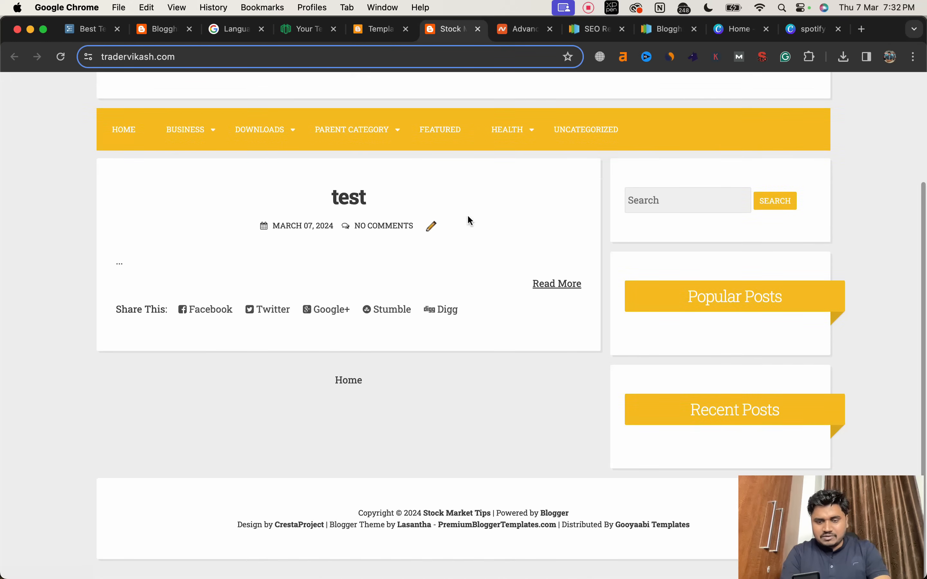
{"action": "scroll", "coordinate": [468, 216], "scroll_direction": "up", "scroll_amount": 5}
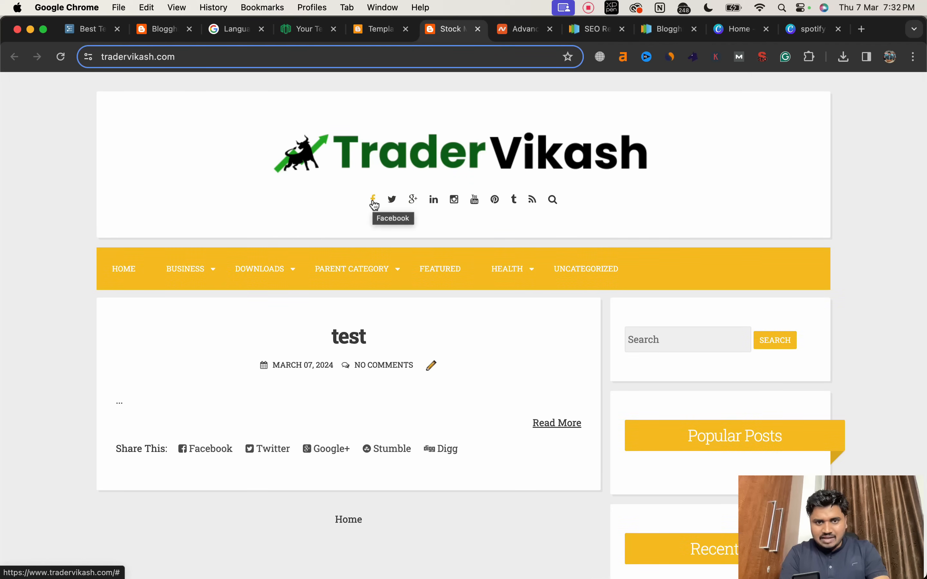
{"action": "left_click", "coordinate": [383, 37]}
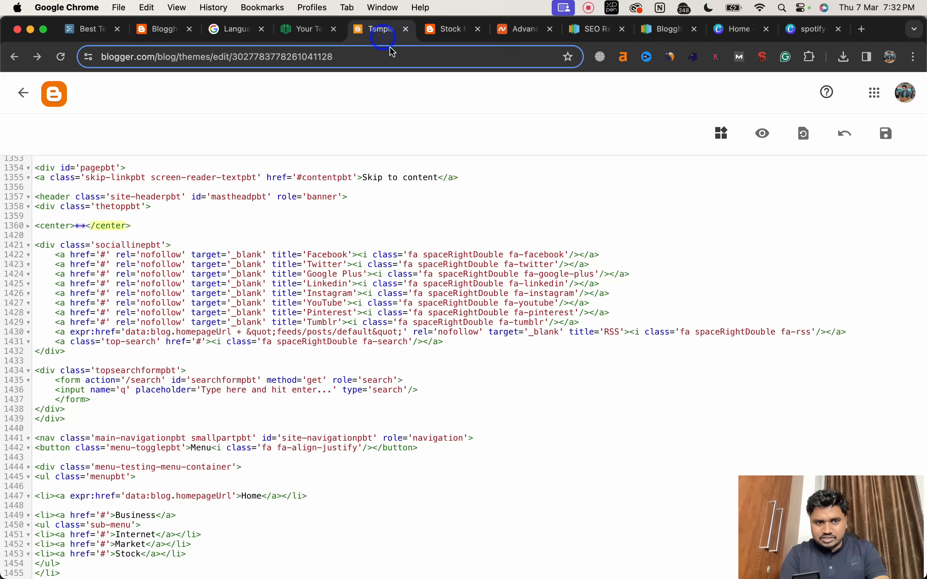
{"action": "left_click", "coordinate": [29, 227]}
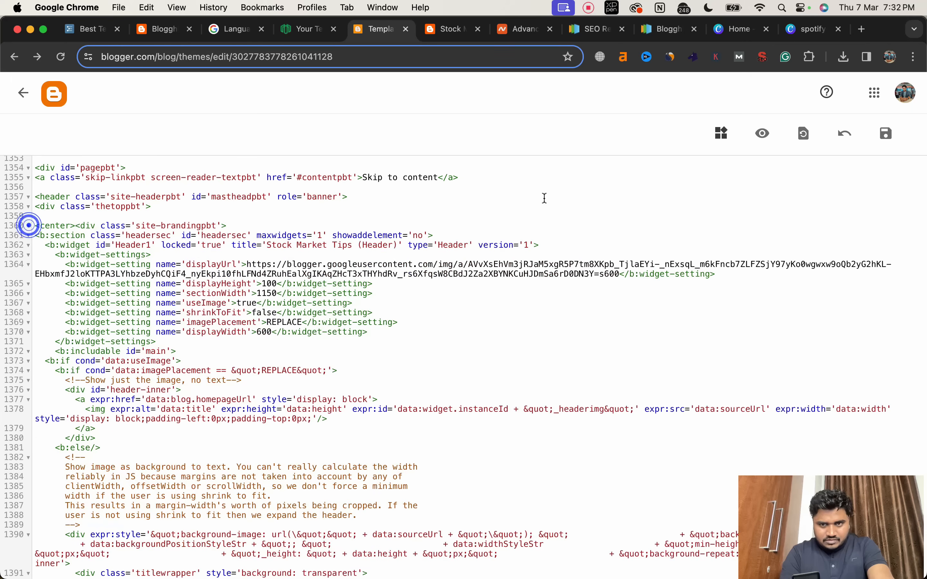
{"action": "left_click", "coordinate": [720, 135]}
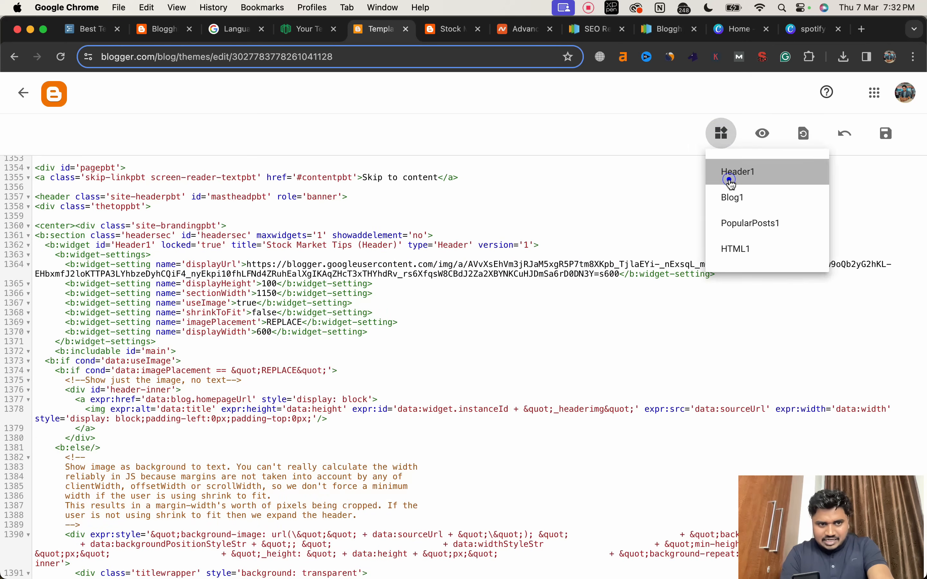
{"action": "left_click", "coordinate": [732, 185]}
{"action": "scroll", "coordinate": [210, 191], "scroll_direction": "up", "scroll_amount": 2}
{"action": "scroll", "coordinate": [210, 191], "scroll_direction": "up", "scroll_amount": 2}
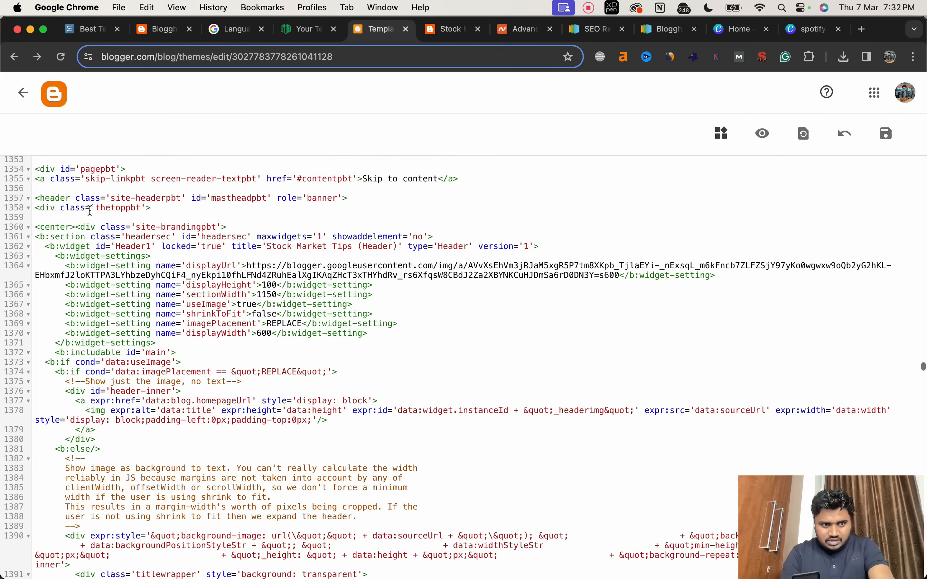
{"action": "left_click", "coordinate": [28, 227]}
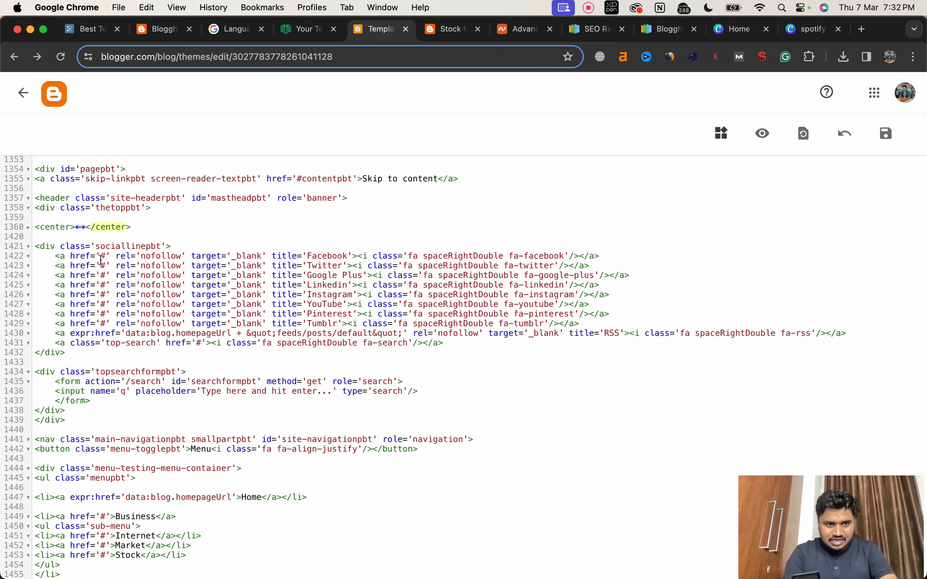
Step: Collapse and delete the sociallinepbt div holding the header's social icons, and save the theme code
{"action": "left_click", "coordinate": [29, 247]}
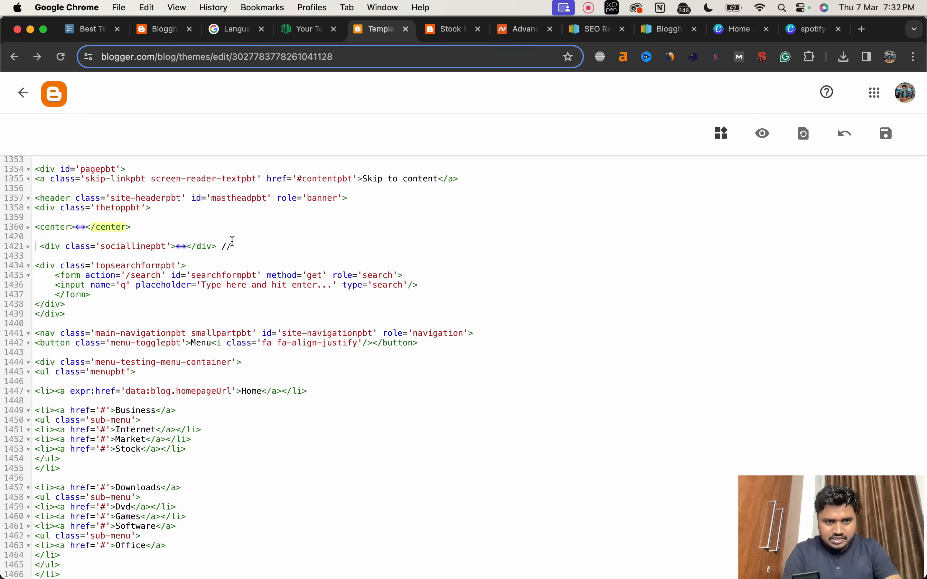
{"action": "key", "text": "BackSpace"}
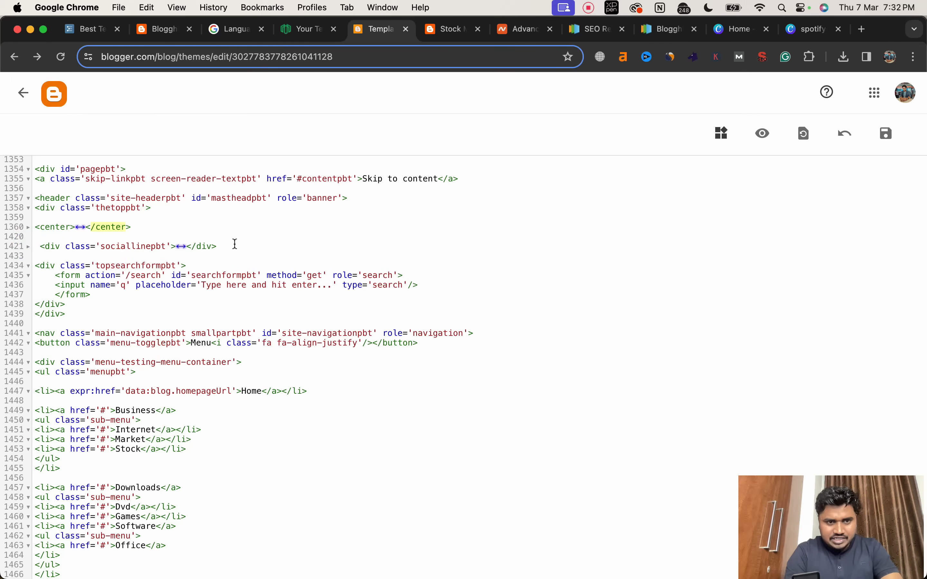
{"action": "left_click_drag", "start_coordinate": [220, 246], "coordinate": [44, 242]}
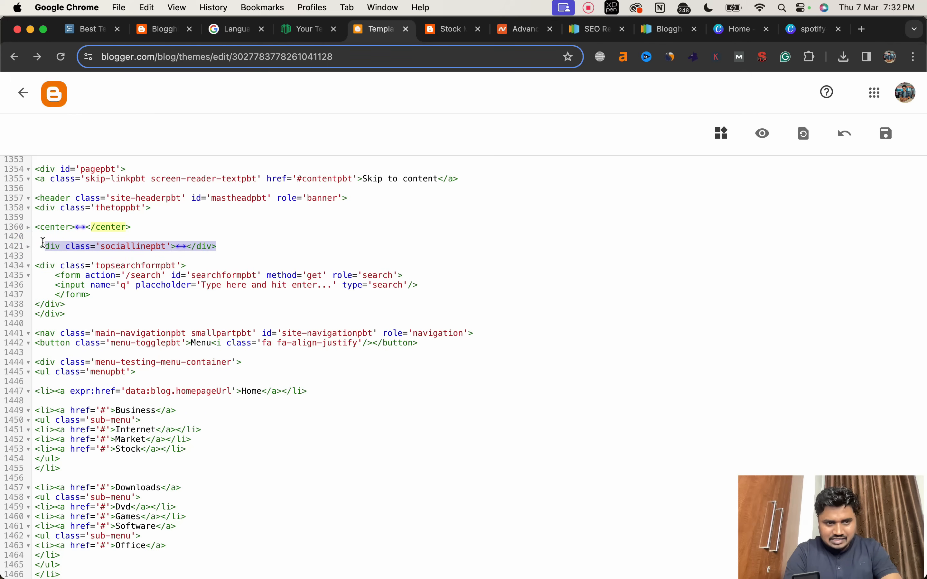
{"action": "key", "text": "BackSpace"}
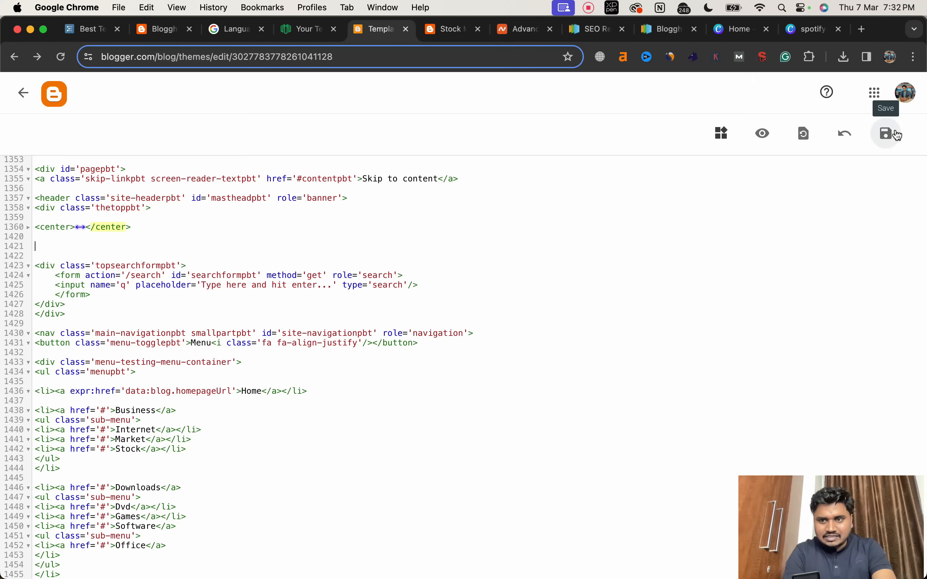
{"action": "left_click", "coordinate": [886, 134]}
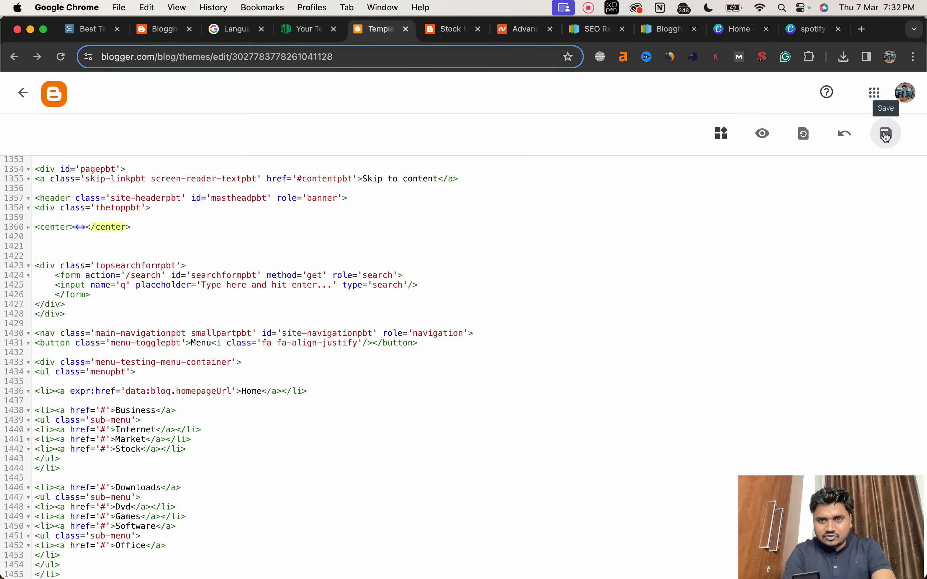
Step: Reload the live blog to check the header and copy the text "Design by" from the footer credits
{"action": "left_click", "coordinate": [449, 34]}
{"action": "left_click", "coordinate": [61, 58]}
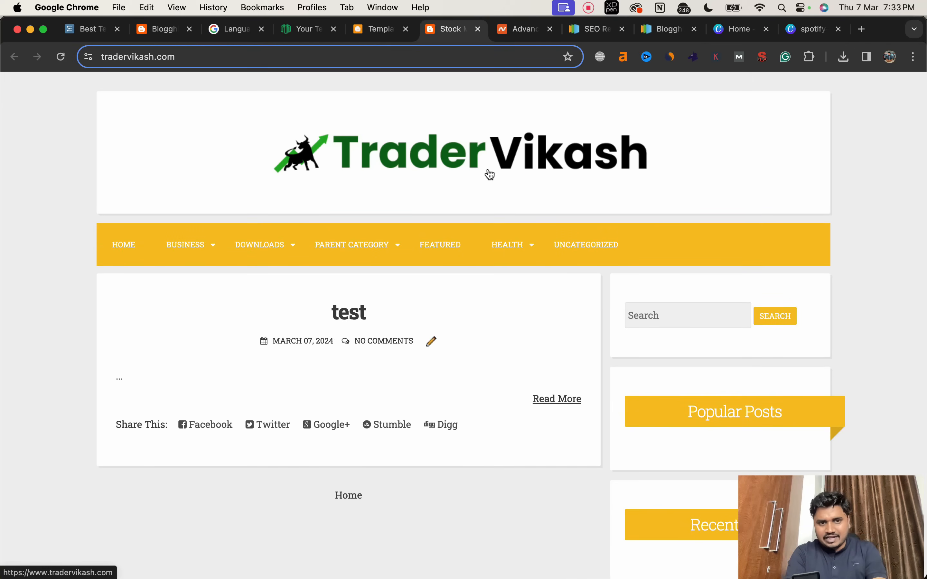
{"action": "scroll", "coordinate": [490, 175], "scroll_direction": "down", "scroll_amount": 3}
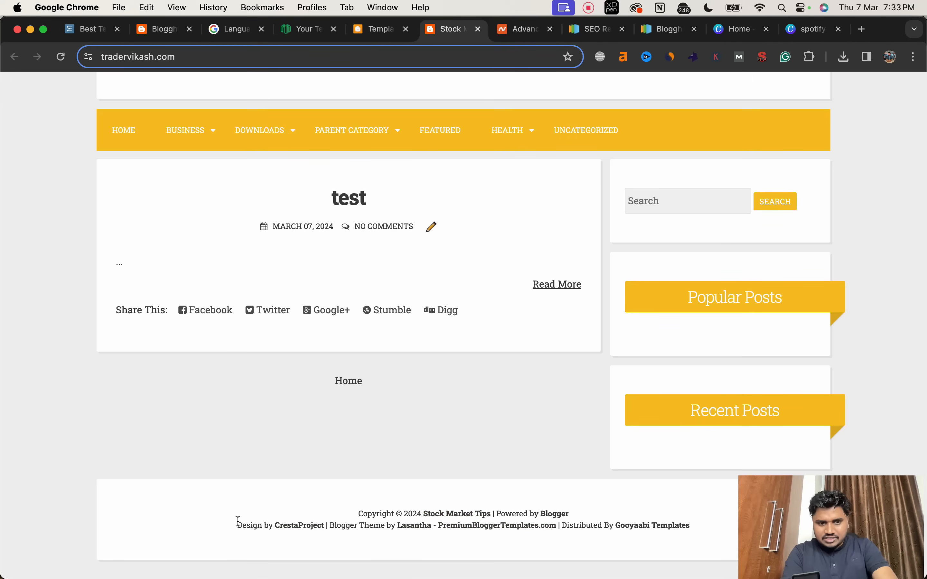
{"action": "left_click_drag", "start_coordinate": [238, 522], "coordinate": [268, 523]}
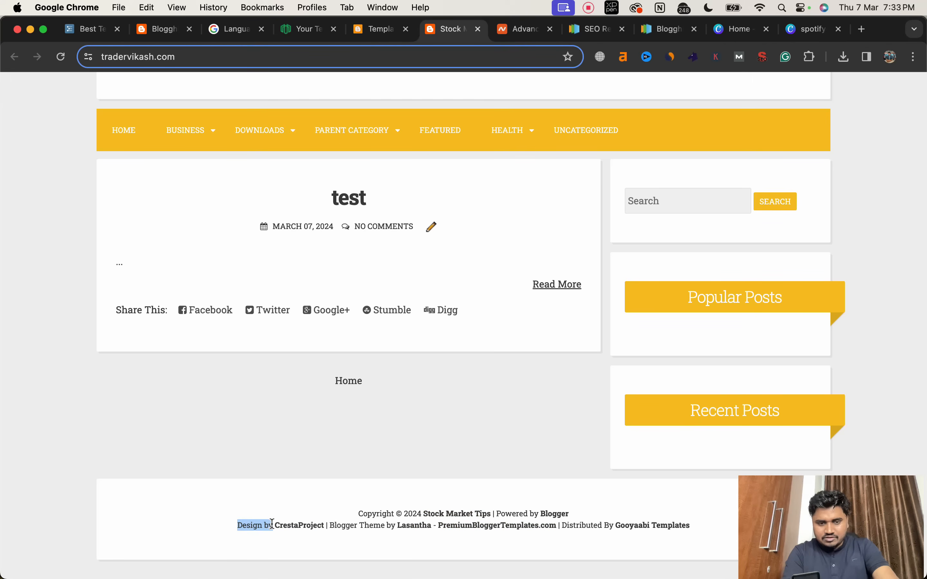
Step: Search the theme code for "Design by" to locate the footer credits
{"action": "left_click", "coordinate": [372, 30]}
{"action": "left_click", "coordinate": [425, 183]}
{"action": "key", "text": "ctrl+f"}
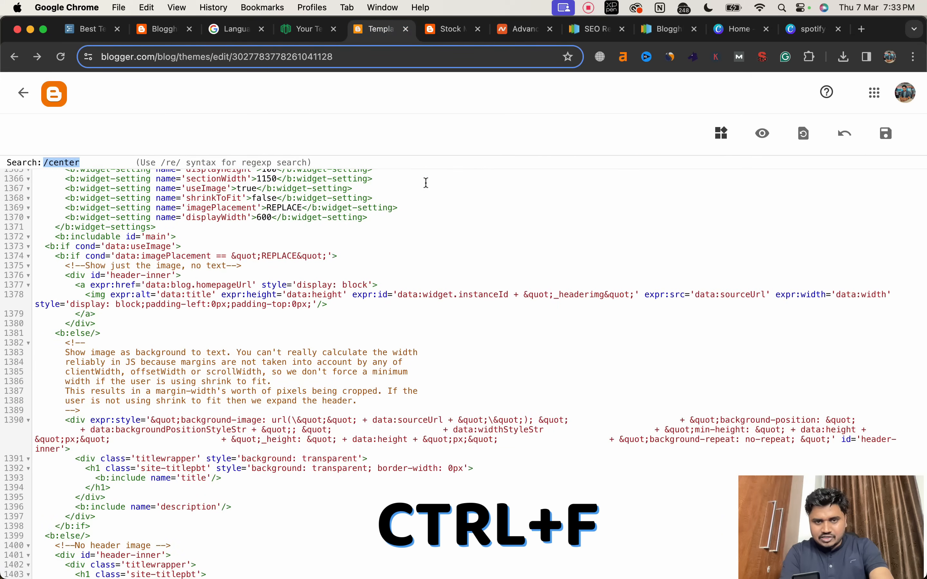
{"action": "type", "text": "Design by"}
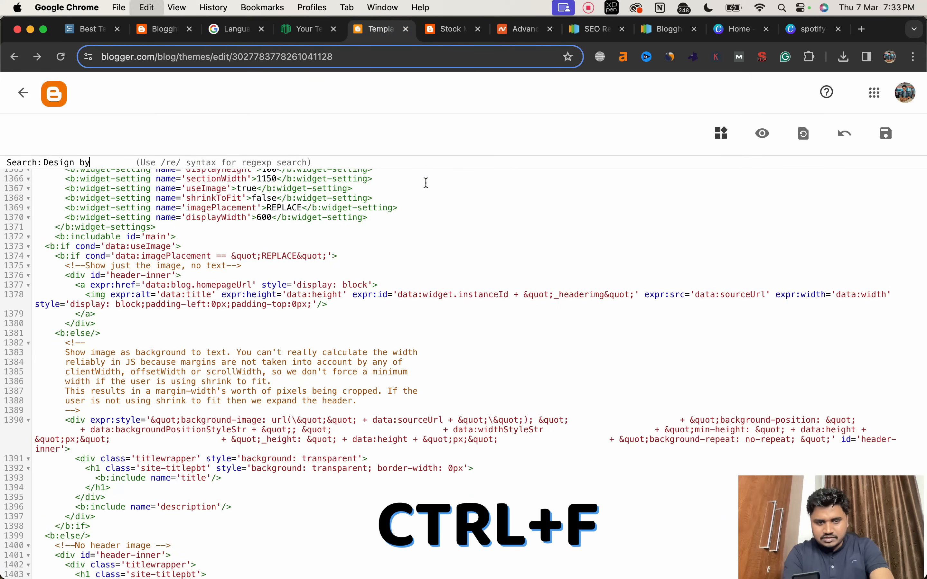
{"action": "key", "text": "Return"}
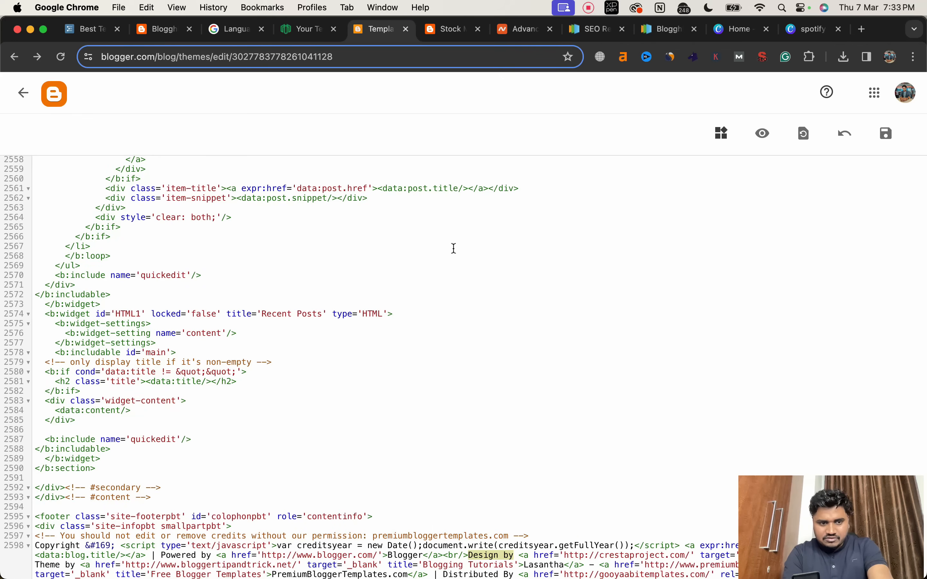
{"action": "scroll", "coordinate": [454, 248], "scroll_direction": "down", "scroll_amount": 5}
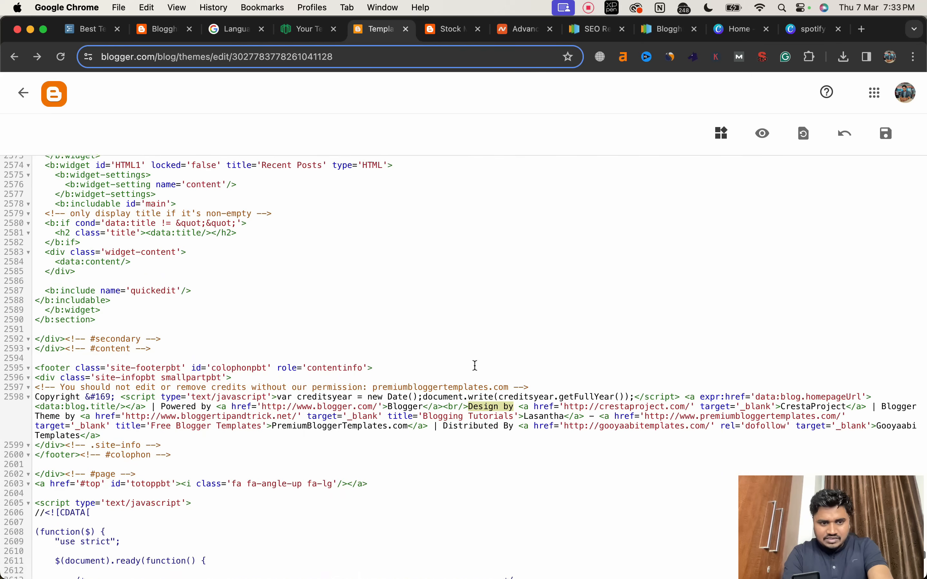
{"action": "scroll", "coordinate": [475, 366], "scroll_direction": "down", "scroll_amount": 1}
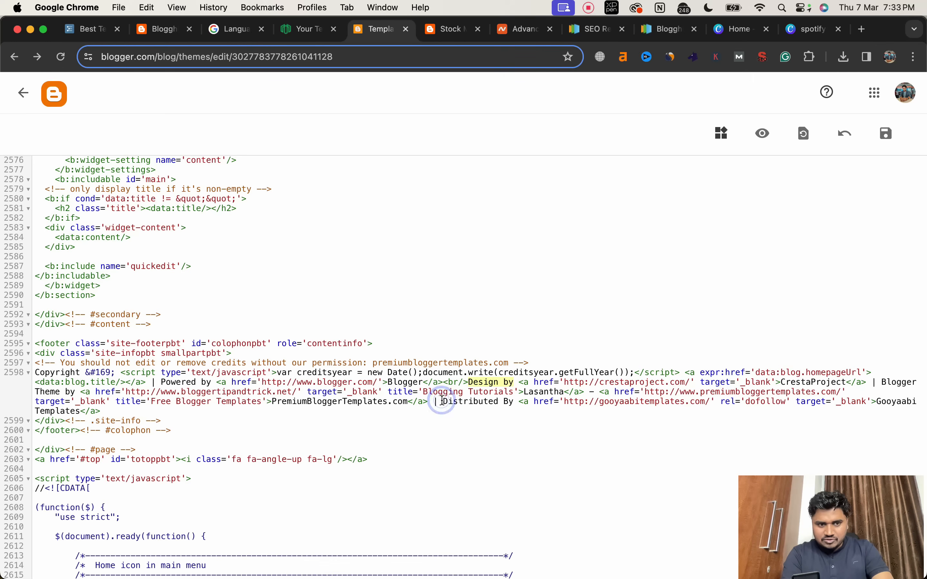
Step: Delete the "Distributed By" Gooyaabi Templates and "Design by" CrestaProject credits from the footer code, and save the theme to check it live
{"action": "left_click_drag", "start_coordinate": [443, 401], "coordinate": [144, 396]}
{"action": "left_click_drag", "start_coordinate": [189, 404], "coordinate": [136, 412]}
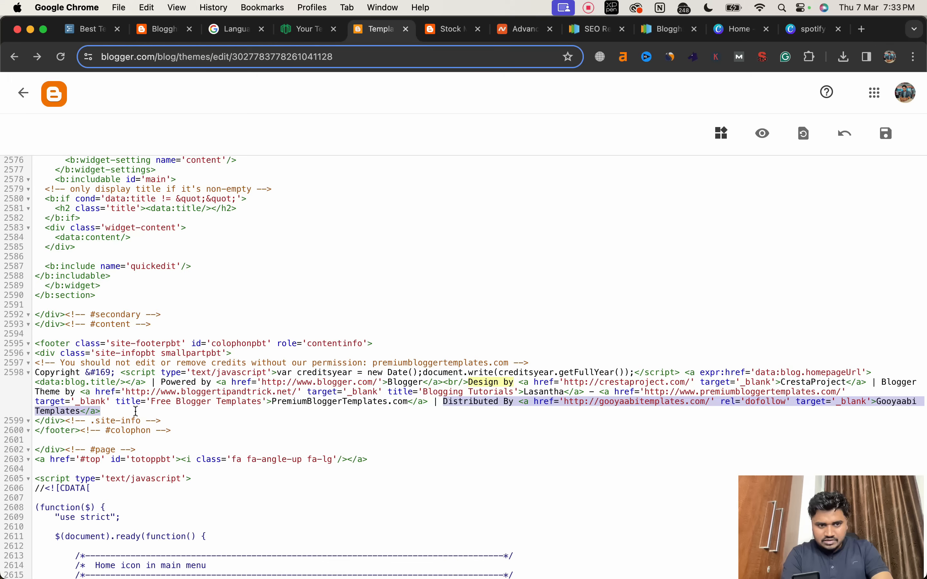
{"action": "key", "text": "BackSpace"}
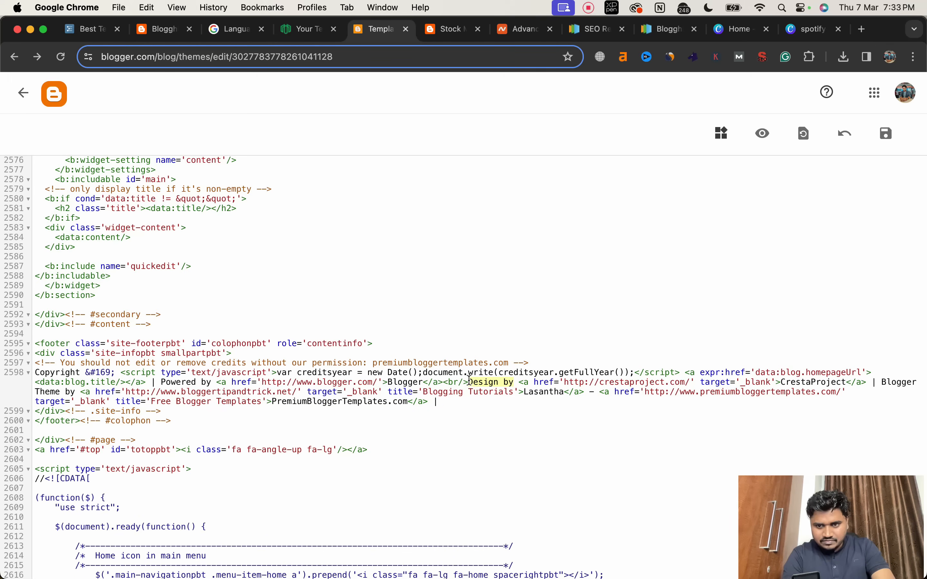
{"action": "left_click_drag", "start_coordinate": [468, 379], "coordinate": [865, 383]}
{"action": "key", "text": "BackSpace"}
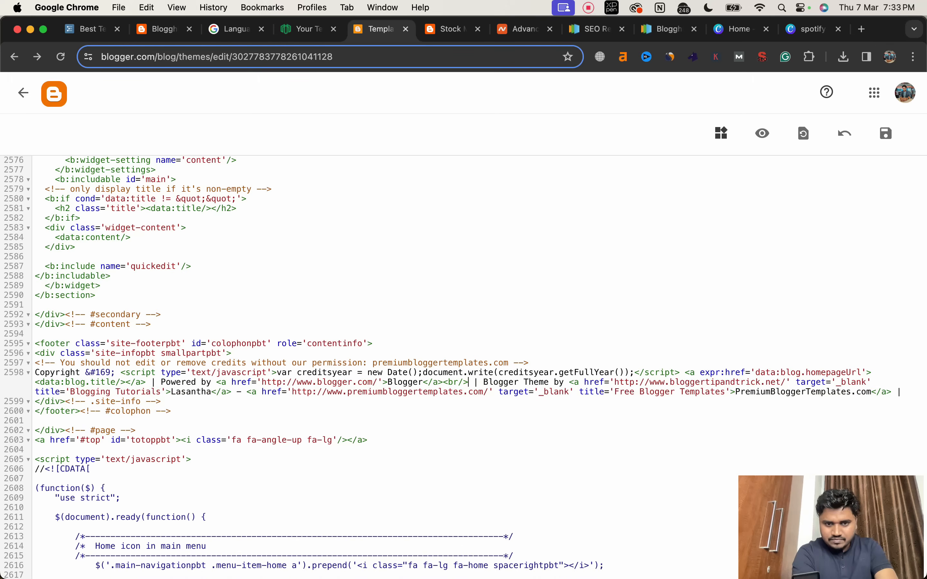
{"action": "left_click", "coordinate": [888, 133]}
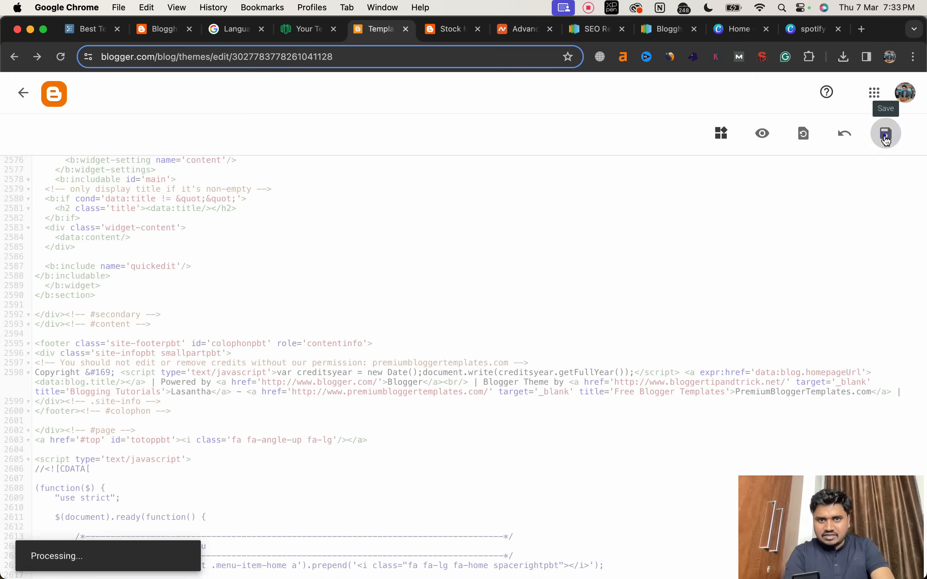
{"action": "key", "text": "ctrl+Tab"}
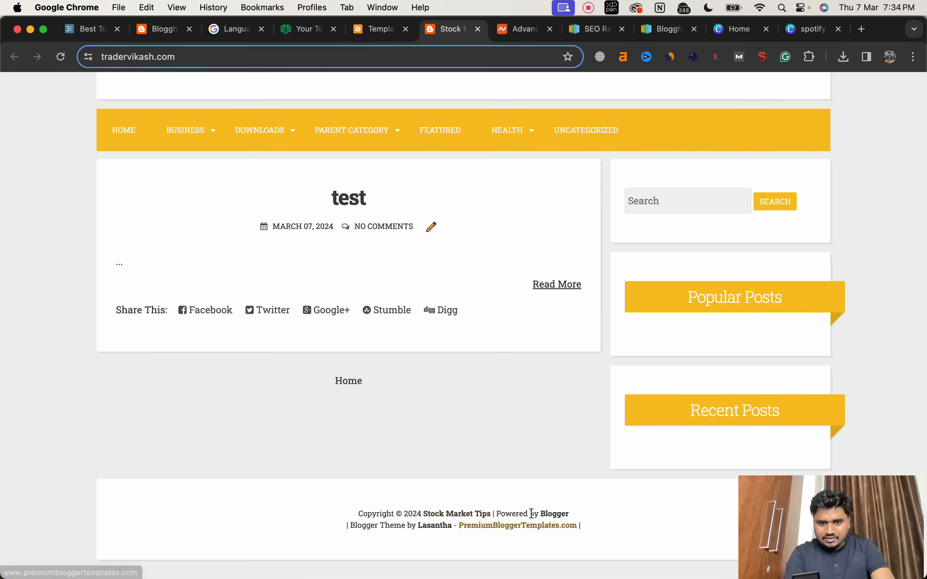
Step: Delete the "Blogger Theme by" credit, the "Powered by" Blogger text with its link, and the PremiumBloggerTemplates.com link from the footer code
{"action": "left_click", "coordinate": [371, 33]}
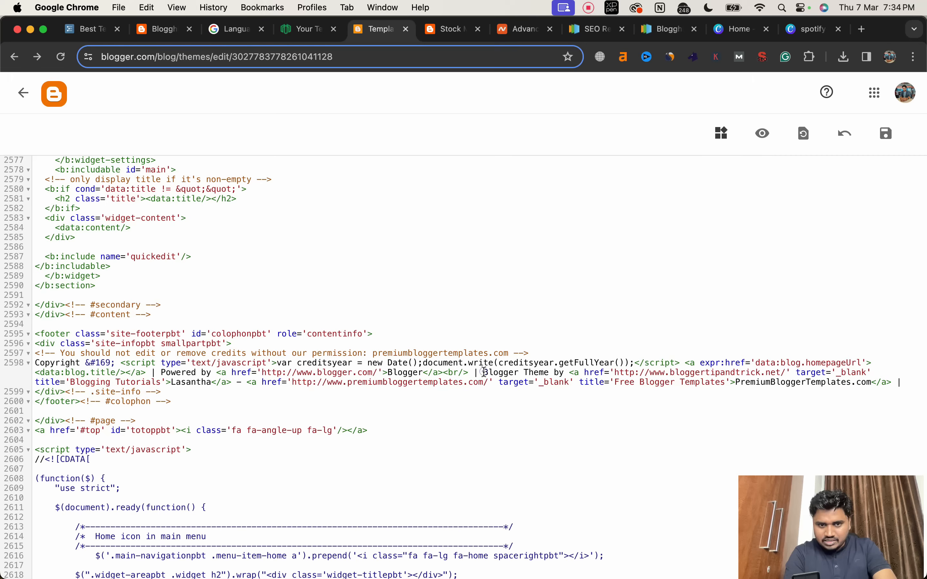
{"action": "left_click_drag", "start_coordinate": [484, 372], "coordinate": [235, 385]}
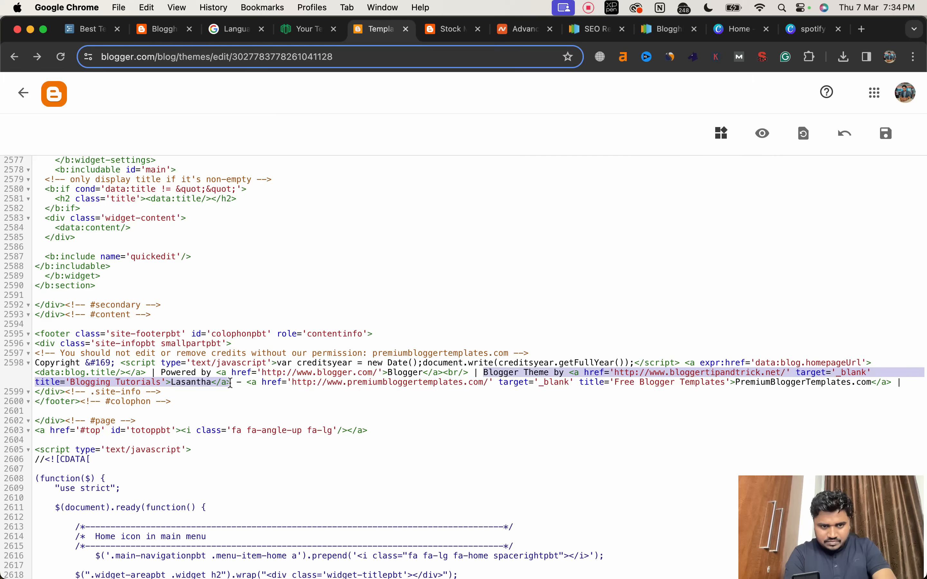
{"action": "key", "text": "BackSpace"}
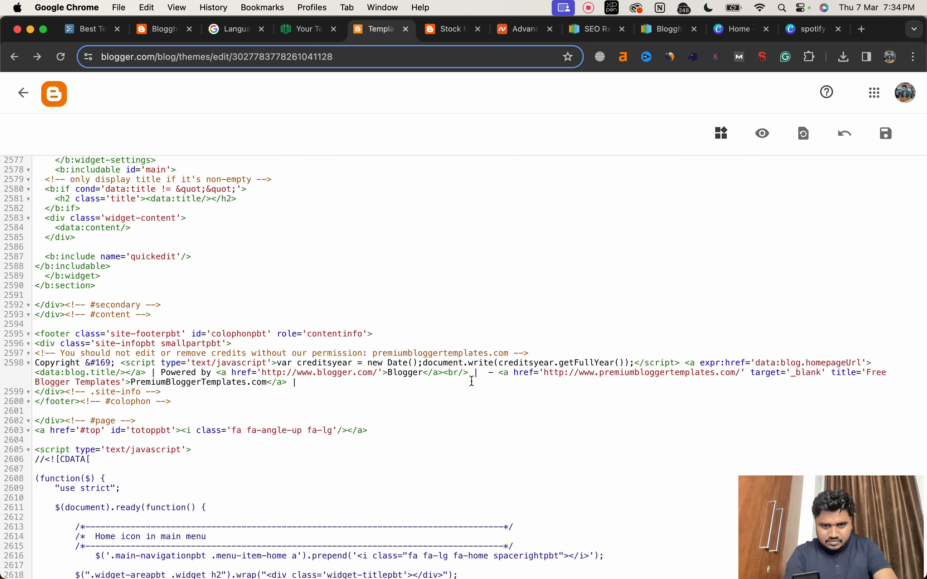
{"action": "left_click_drag", "start_coordinate": [443, 373], "coordinate": [221, 373]}
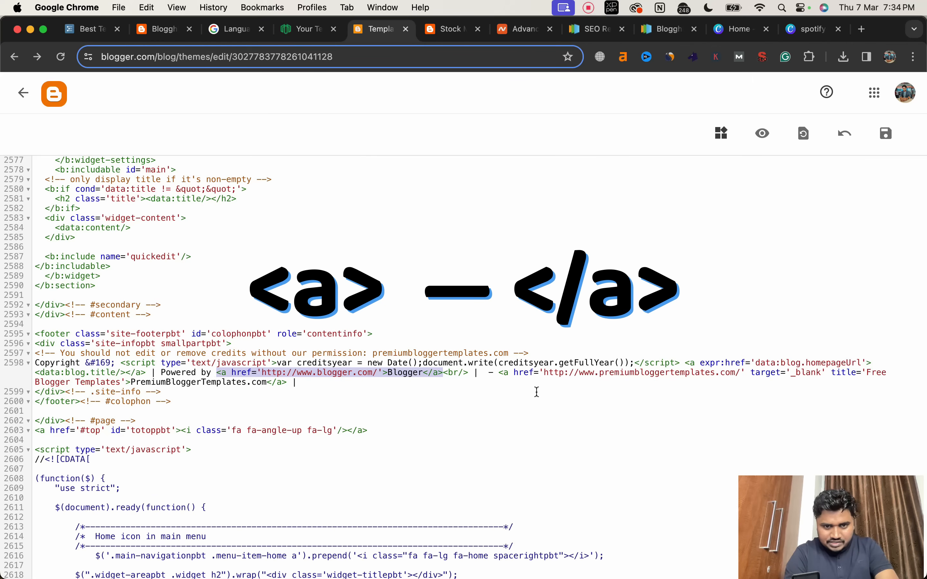
{"action": "key", "text": "BackSpace"}
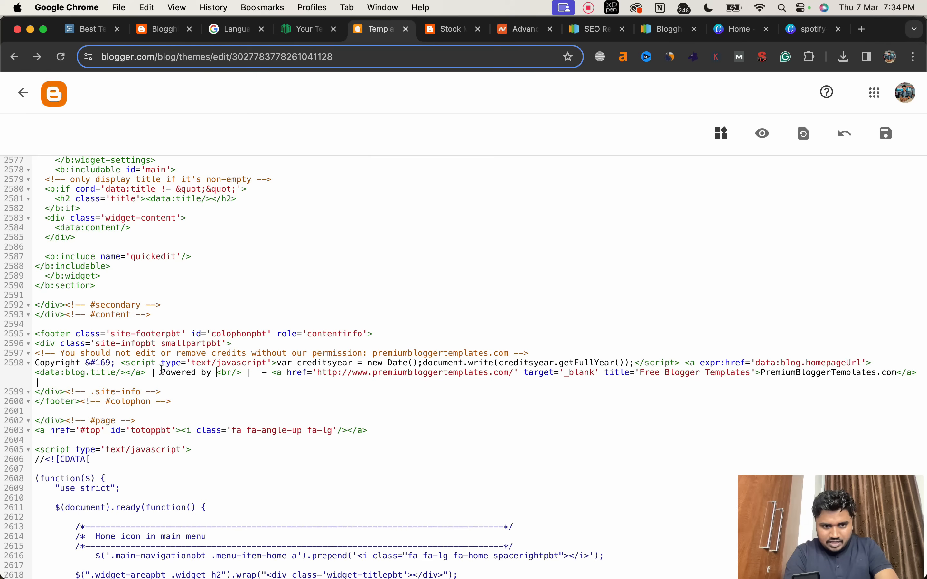
{"action": "left_click_drag", "start_coordinate": [162, 372], "coordinate": [488, 382]}
{"action": "key", "text": "BackSpace"}
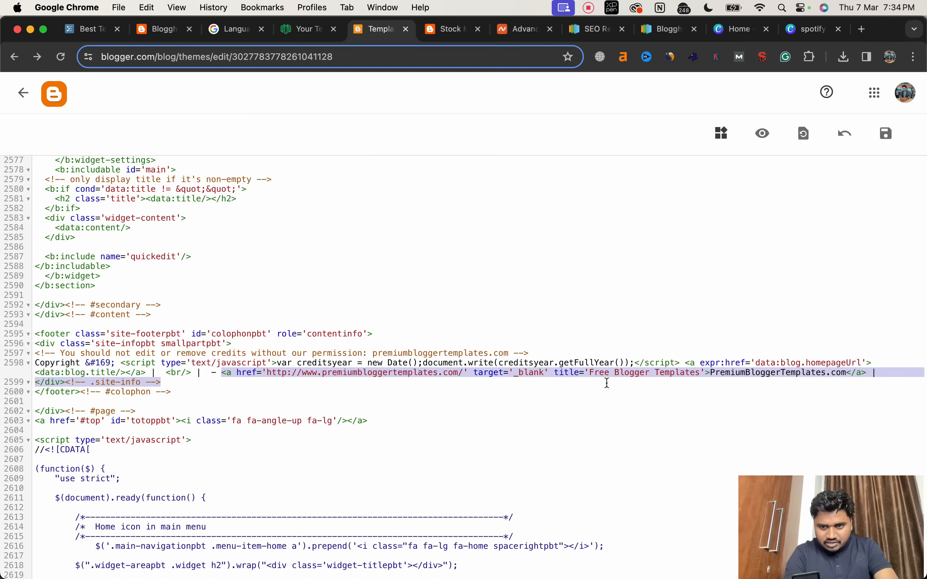
{"action": "left_click_drag", "start_coordinate": [854, 387], "coordinate": [873, 372]}
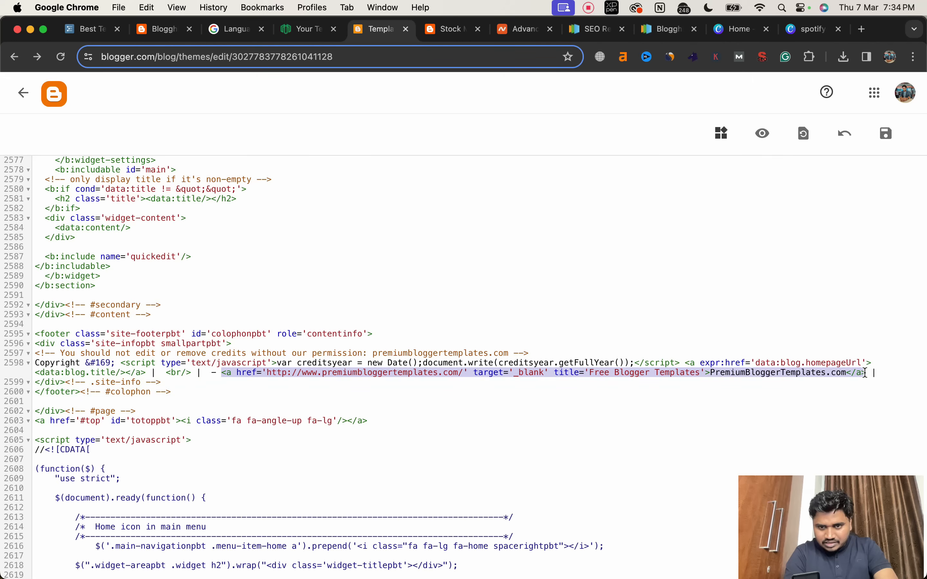
{"action": "key", "text": "BackSpace"}
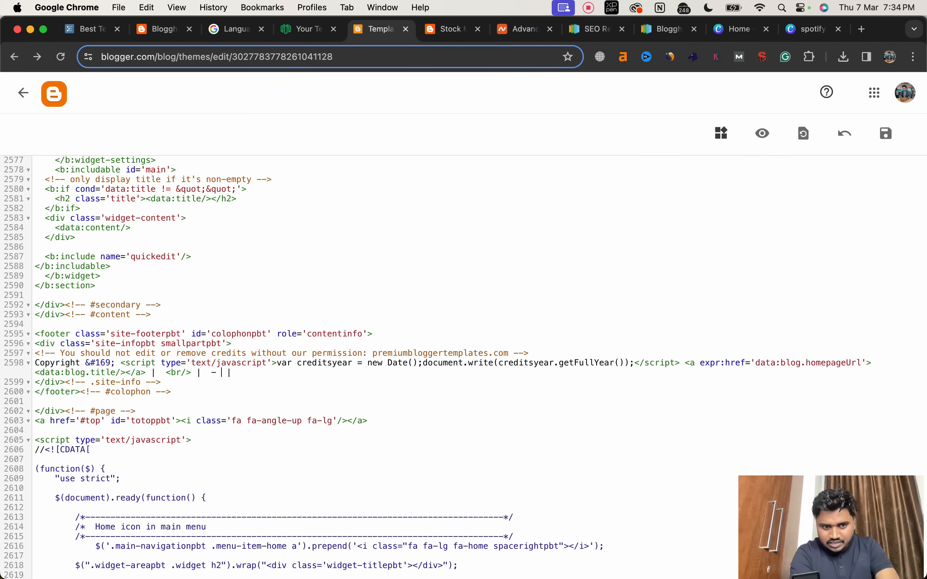
Step: Save the theme code and reload the live blog to check the footer
{"action": "left_click", "coordinate": [887, 135]}
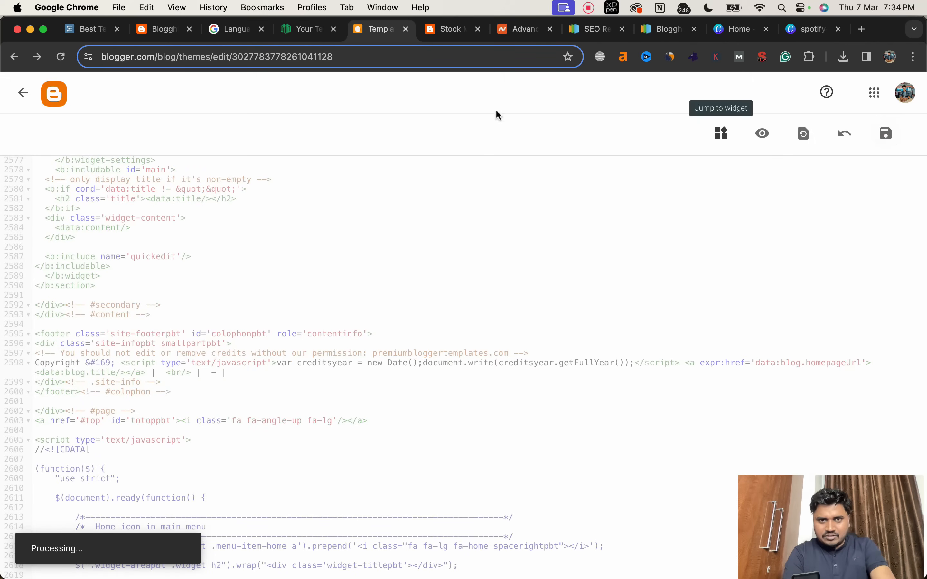
{"action": "left_click", "coordinate": [450, 28]}
{"action": "left_click", "coordinate": [61, 56]}
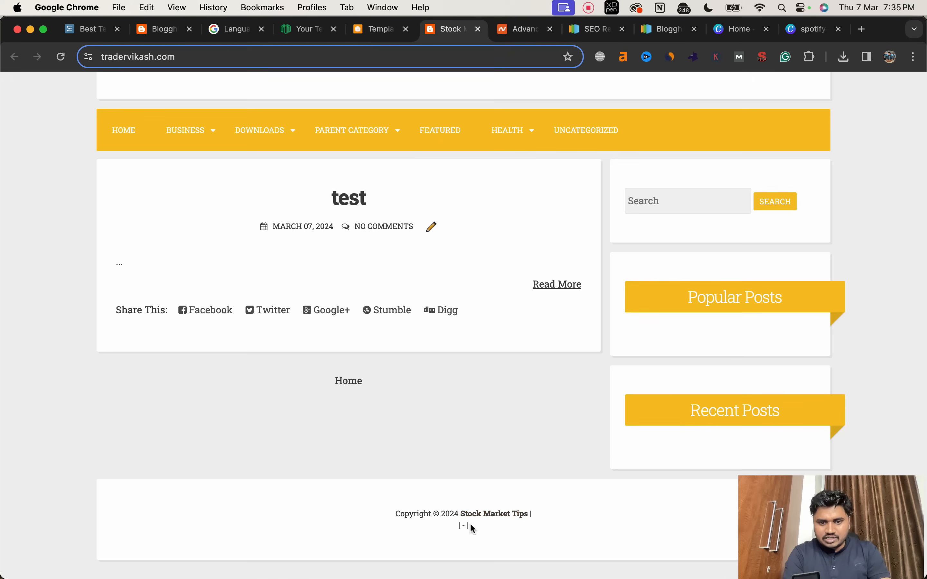
Step: Delete the leftover line break and "| - |" separators after the blog title in the footer code, and save the theme
{"action": "left_click", "coordinate": [379, 30]}
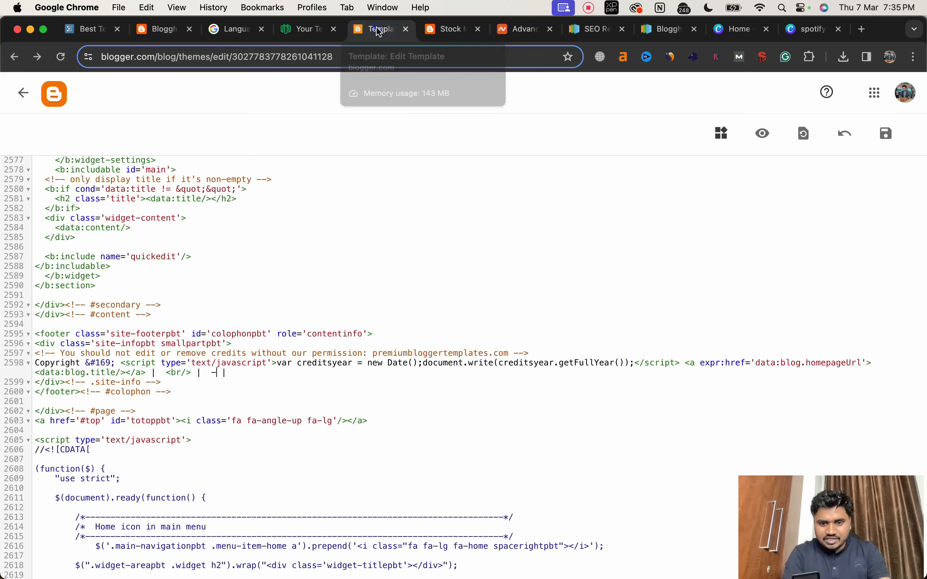
{"action": "scroll", "coordinate": [420, 291], "scroll_direction": "down", "scroll_amount": 2}
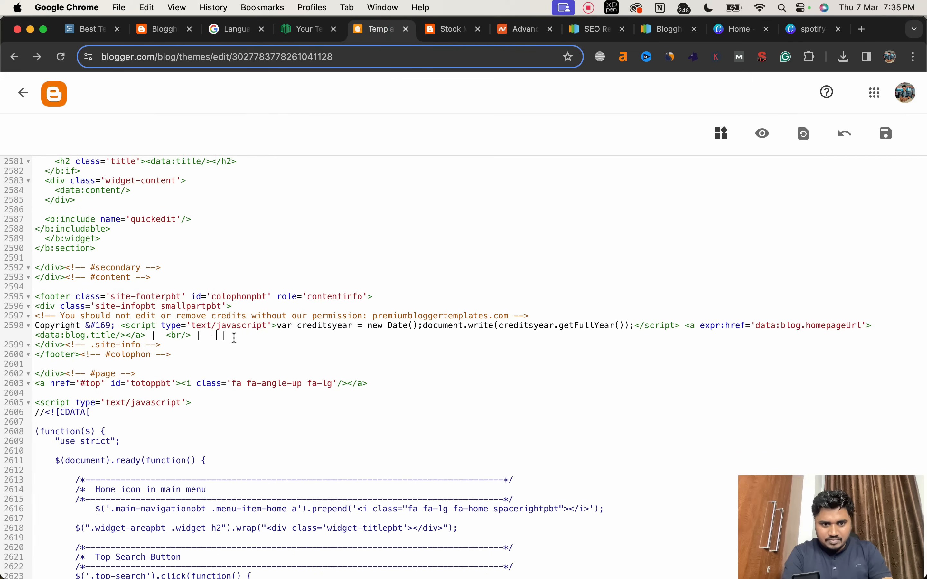
{"action": "left_click_drag", "start_coordinate": [235, 338], "coordinate": [168, 336]}
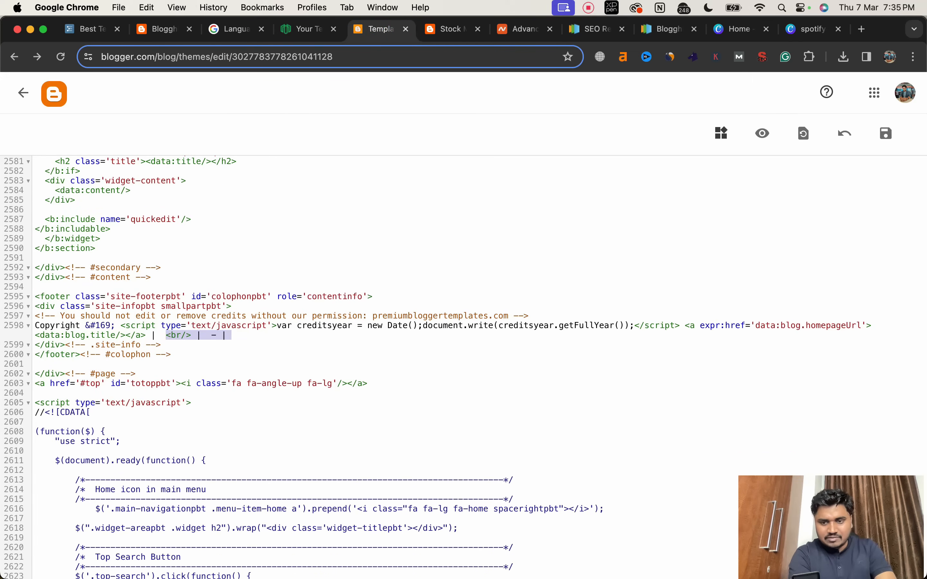
{"action": "key", "text": "BackSpace"}
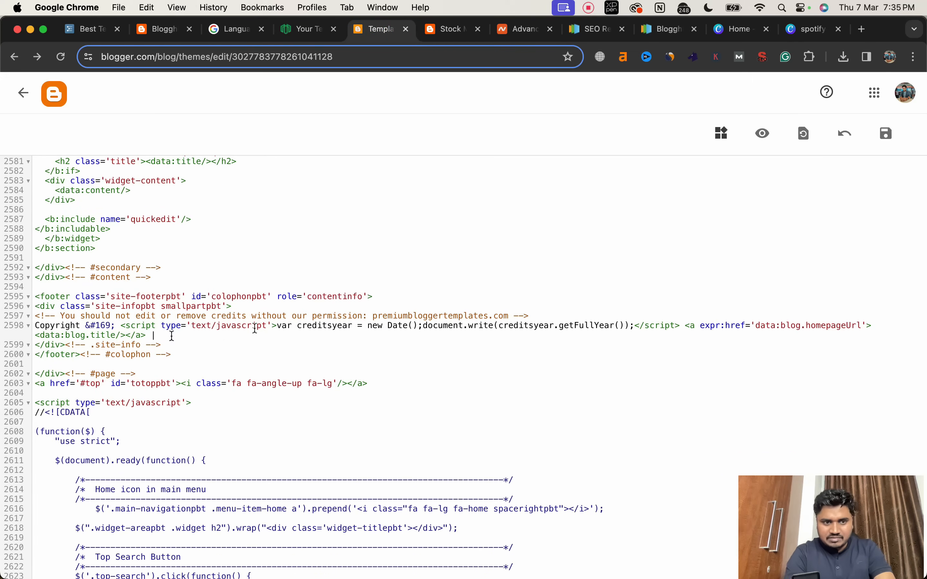
{"action": "left_click", "coordinate": [879, 142]}
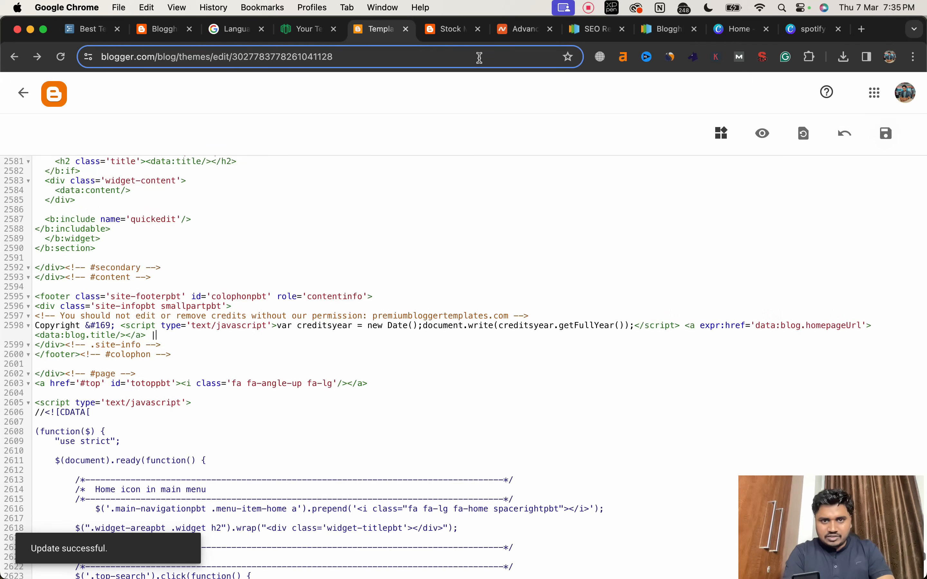
Step: Reload the live blog and check its footer and navigation menu items
{"action": "left_click", "coordinate": [452, 30]}
{"action": "left_click", "coordinate": [50, 60]}
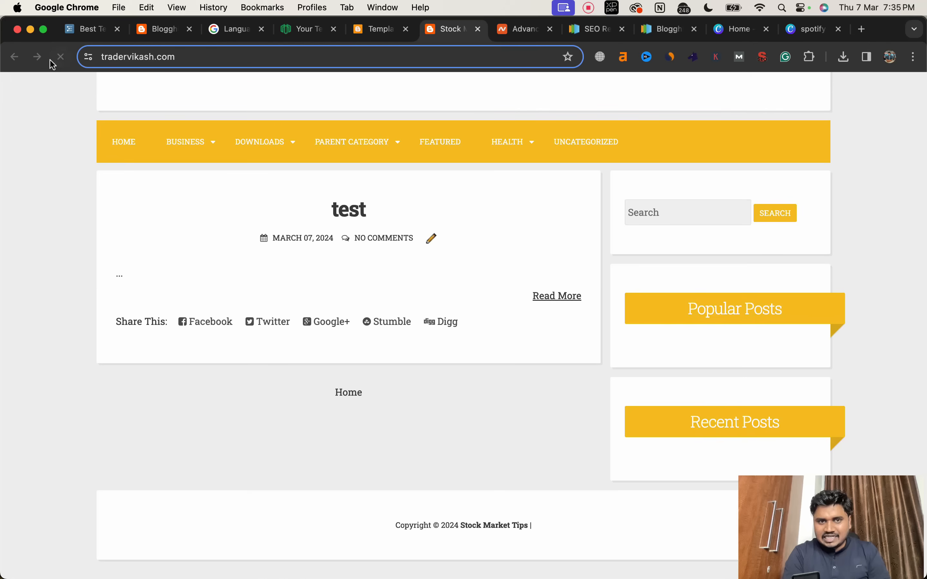
{"action": "scroll", "coordinate": [536, 441], "scroll_direction": "up", "scroll_amount": 3}
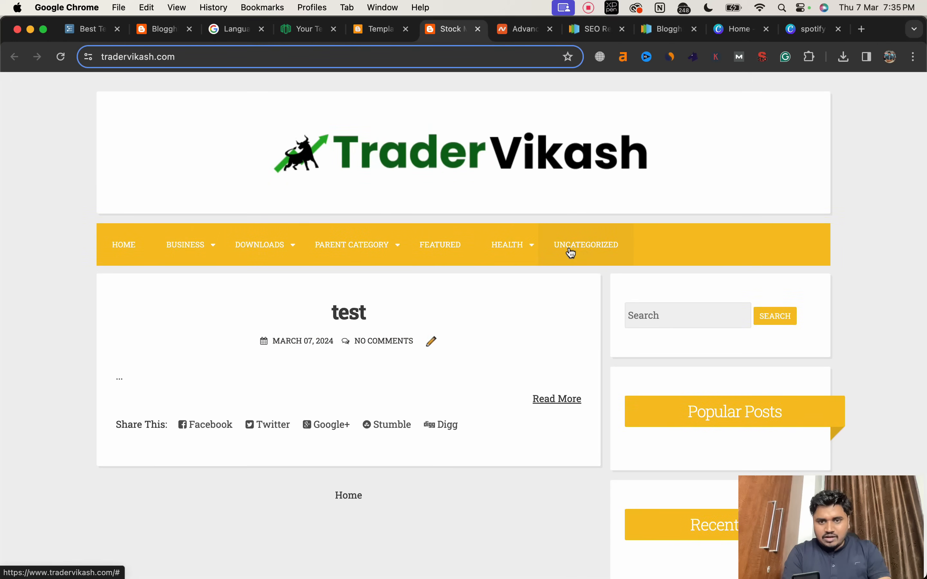
{"action": "mouse_move", "coordinate": [497, 246]}
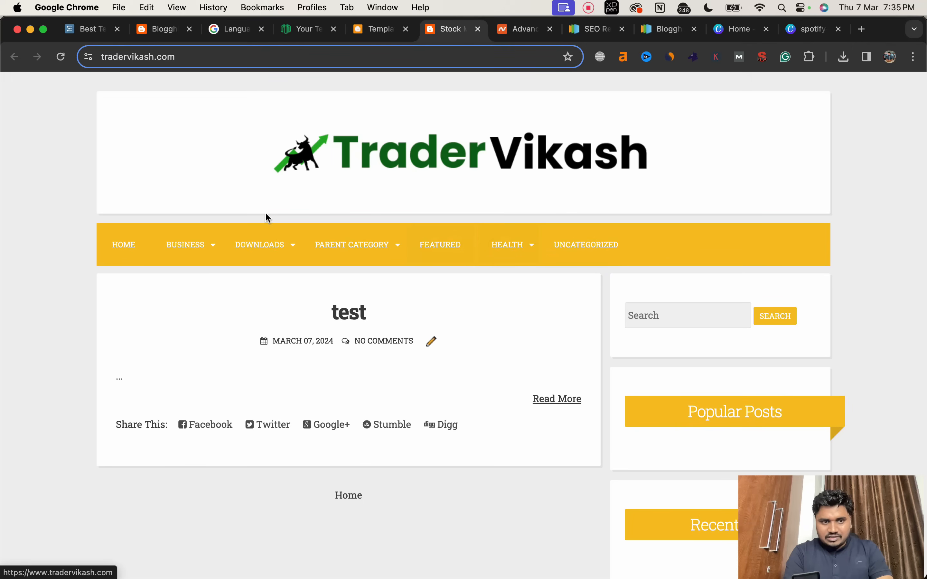
{"action": "mouse_move", "coordinate": [187, 251]}
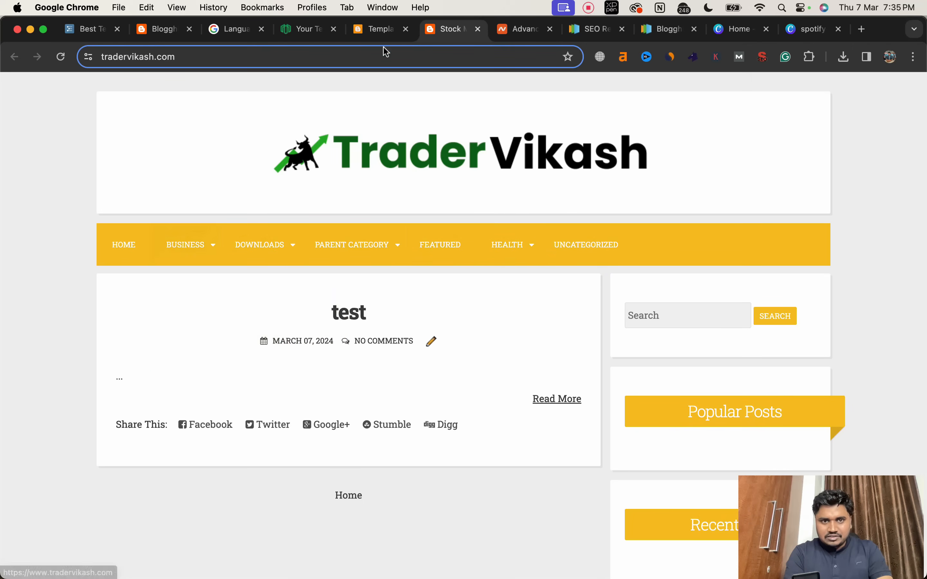
Step: Search the theme code for "business" to locate the navigation menu items
{"action": "left_click", "coordinate": [371, 34]}
{"action": "left_click", "coordinate": [374, 220]}
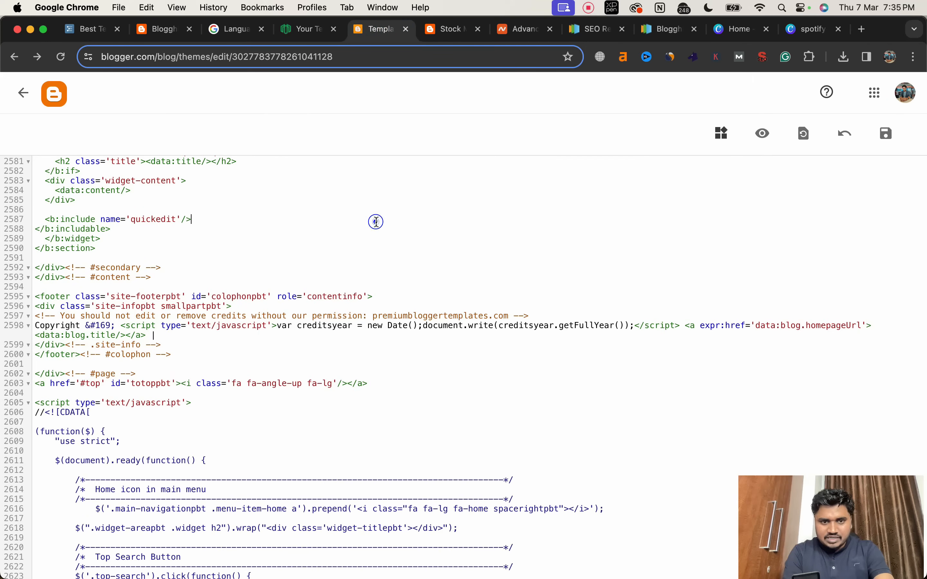
{"action": "key", "text": "super+f"}
{"action": "type", "text": "bu"}
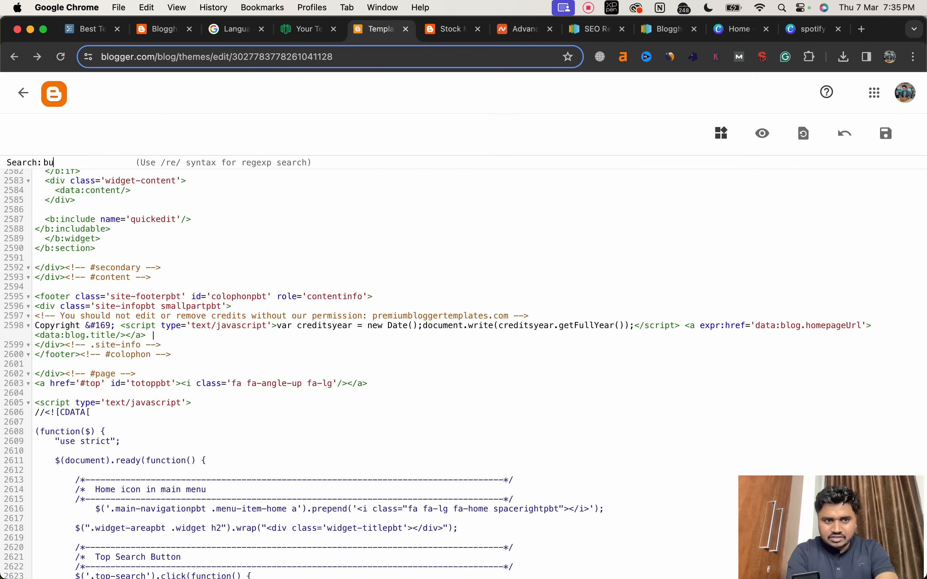
{"action": "type", "text": "siness"}
{"action": "key", "text": "Return"}
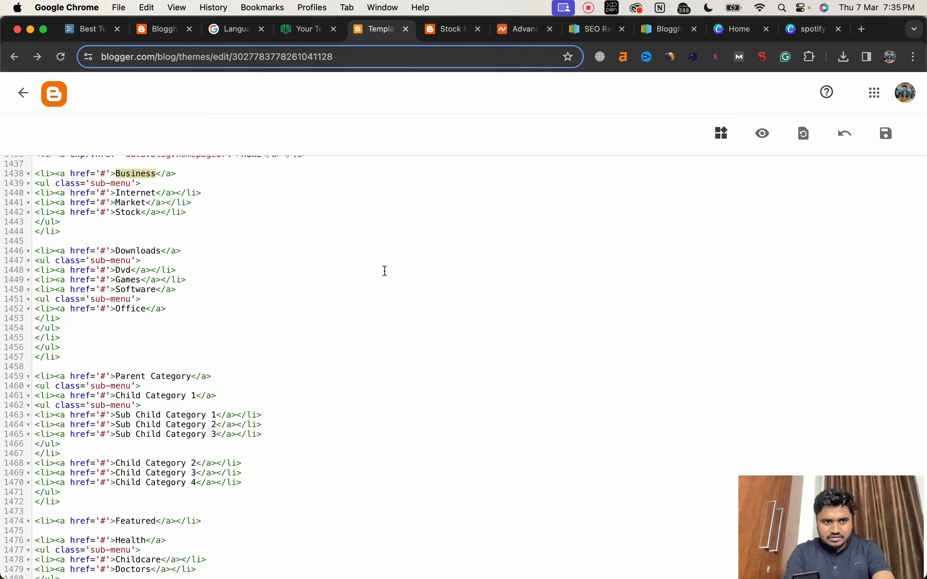
Step: Delete the whole sub-menu block under the Business menu item, including Internet, Market and Stock
{"action": "scroll", "coordinate": [306, 273], "scroll_direction": "up", "scroll_amount": 2}
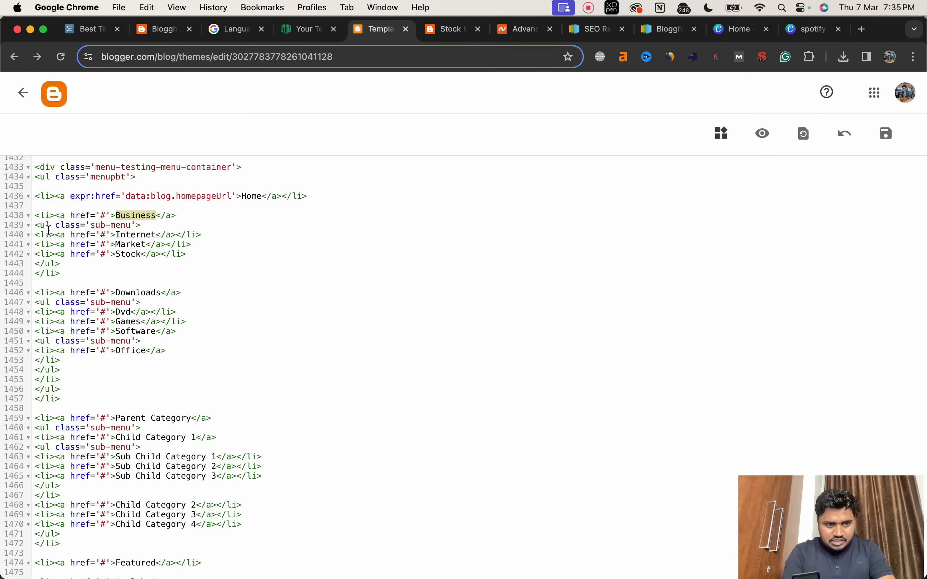
{"action": "left_click", "coordinate": [28, 227]}
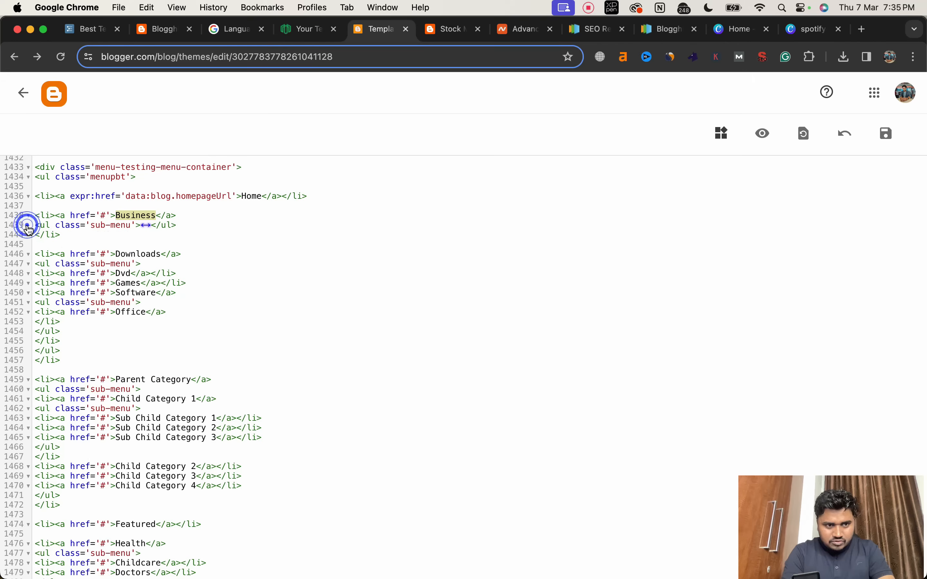
{"action": "left_click", "coordinate": [28, 226]}
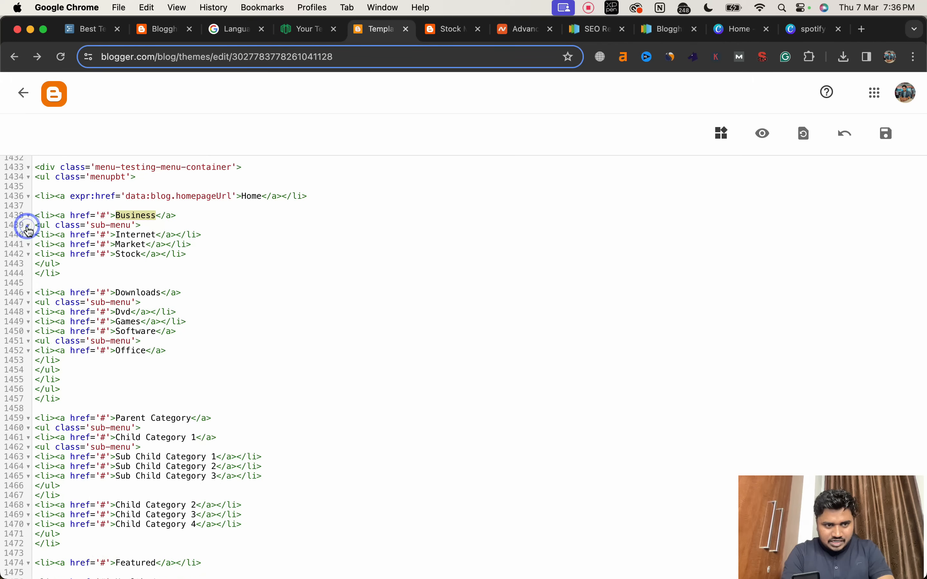
{"action": "left_click", "coordinate": [28, 226]}
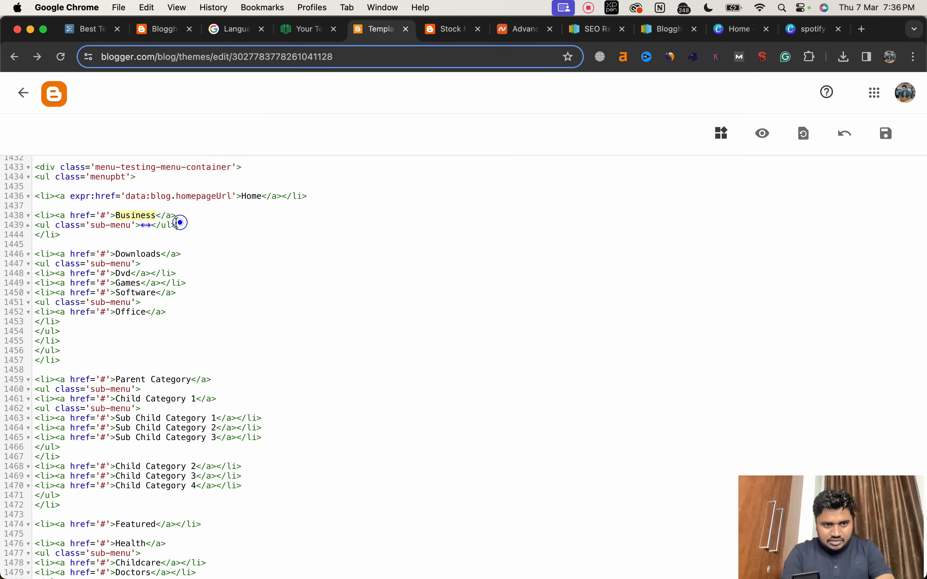
{"action": "left_click_drag", "start_coordinate": [179, 225], "coordinate": [36, 227]}
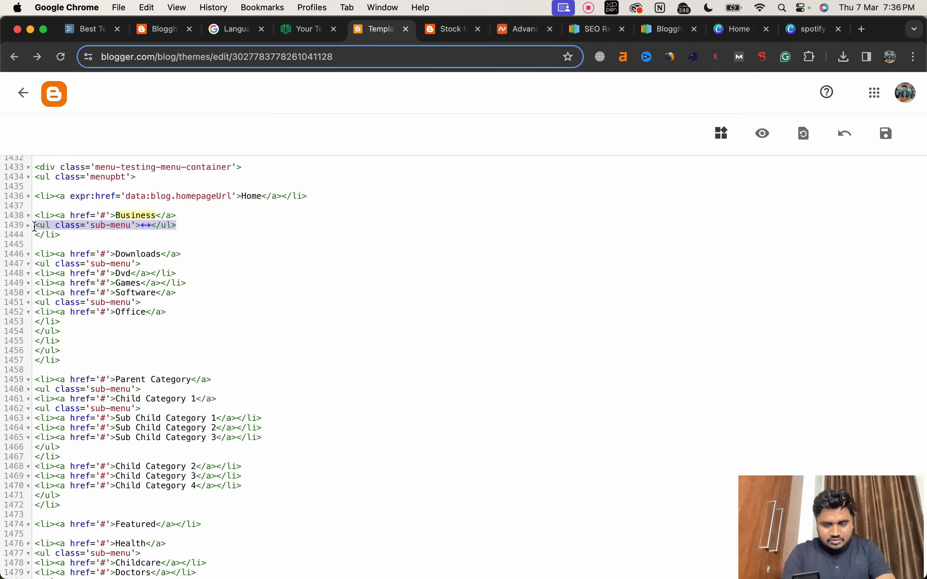
{"action": "key", "text": "BackSpace"}
{"action": "key", "text": "BackSpace"}
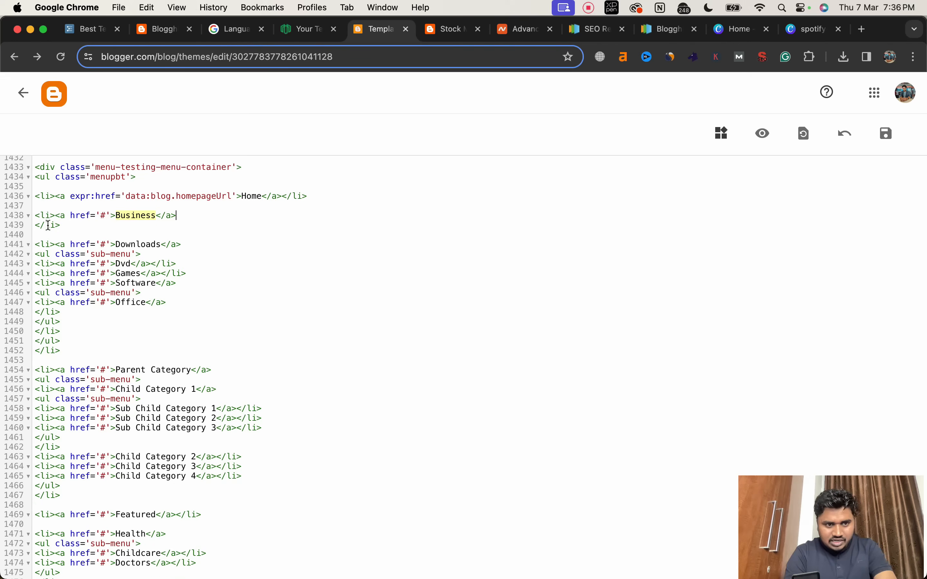
Step: Delete the Downloads and Parent Category menu items with all their sub-menus, and remove the spare blank lines
{"action": "left_click", "coordinate": [28, 245]}
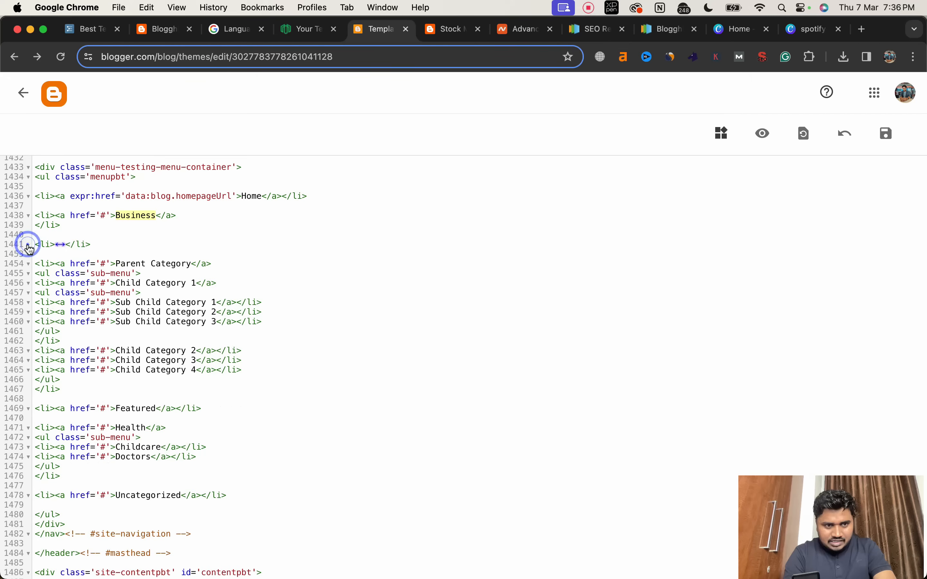
{"action": "left_click_drag", "start_coordinate": [101, 242], "coordinate": [36, 244]}
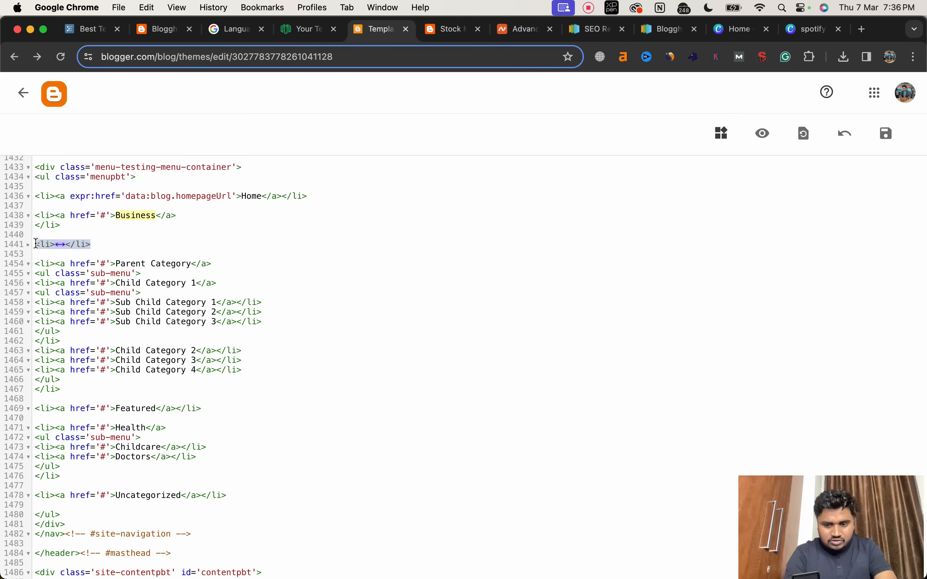
{"action": "key", "text": "BackSpace"}
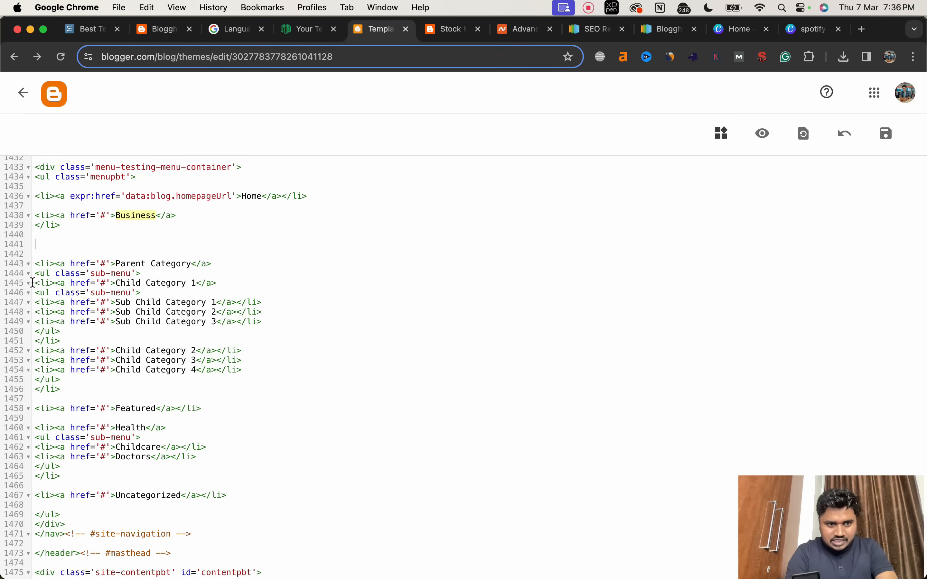
{"action": "left_click", "coordinate": [28, 264]}
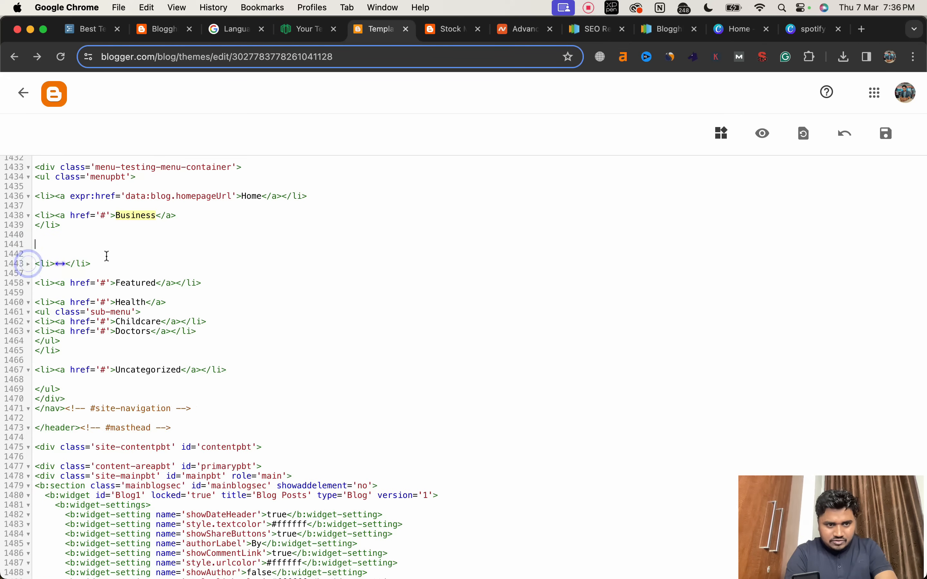
{"action": "left_click_drag", "start_coordinate": [92, 264], "coordinate": [37, 259]}
{"action": "key", "text": "BackSpace"}
{"action": "key", "text": "BackSpace"}
{"action": "key", "text": "BackSpace"}
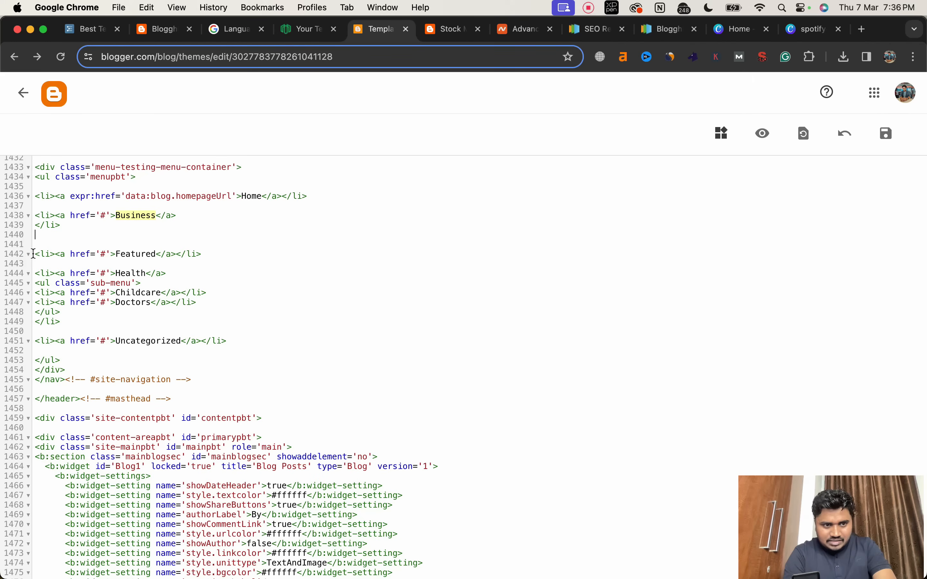
Step: Delete the Featured item and the Health item with its sub-menu from the menu code, closing up the empty lines
{"action": "left_click", "coordinate": [28, 254]}
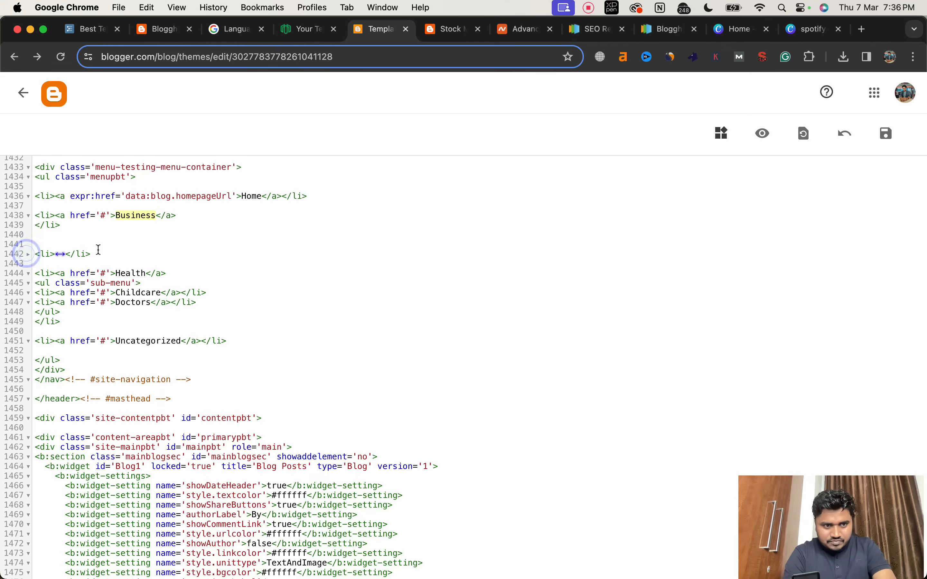
{"action": "left_click_drag", "start_coordinate": [99, 252], "coordinate": [37, 249]}
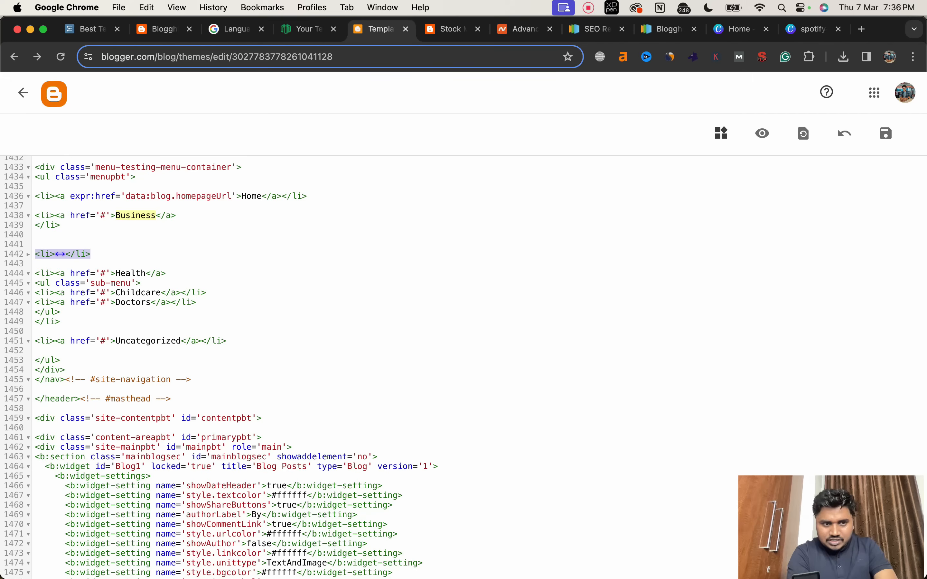
{"action": "key", "text": "BackSpace"}
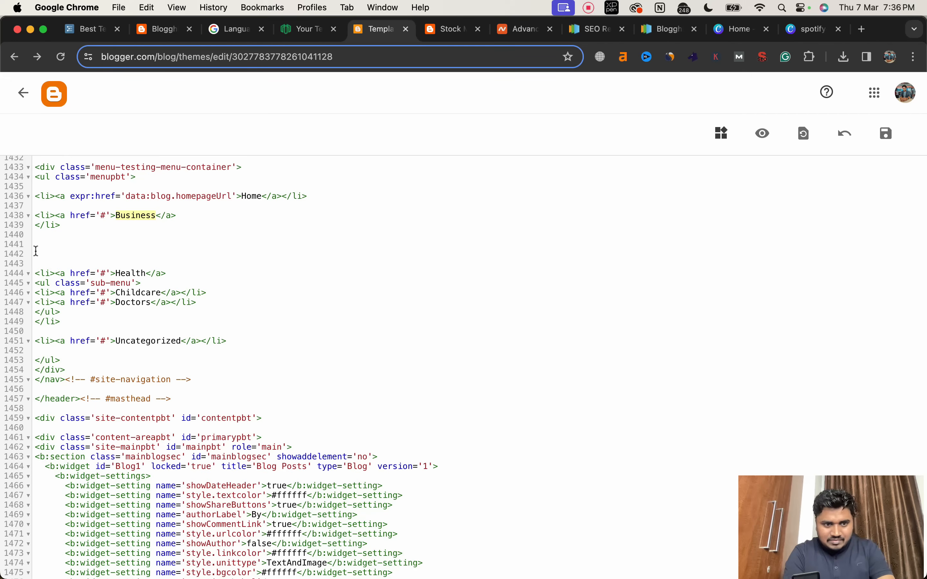
{"action": "left_click_drag", "start_coordinate": [61, 322], "coordinate": [34, 279]}
{"action": "key", "text": "BackSpace"}
{"action": "key", "text": "BackSpace"}
{"action": "key", "text": "BackSpace"}
{"action": "key", "text": "BackSpace"}
{"action": "key", "text": "BackSpace"}
{"action": "key", "text": "BackSpace"}
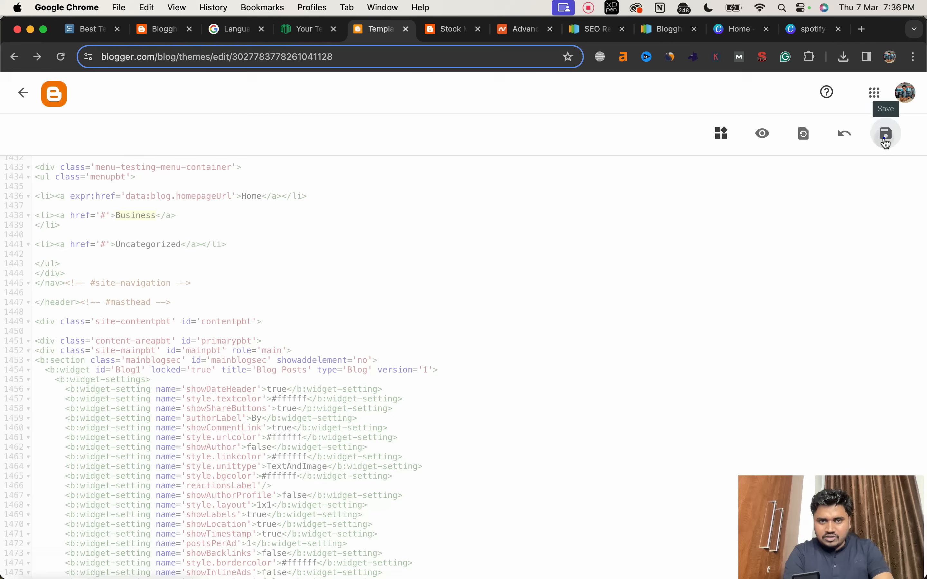
Step: Save the theme code and reload the live blog to check the navigation menu
{"action": "left_click", "coordinate": [888, 141]}
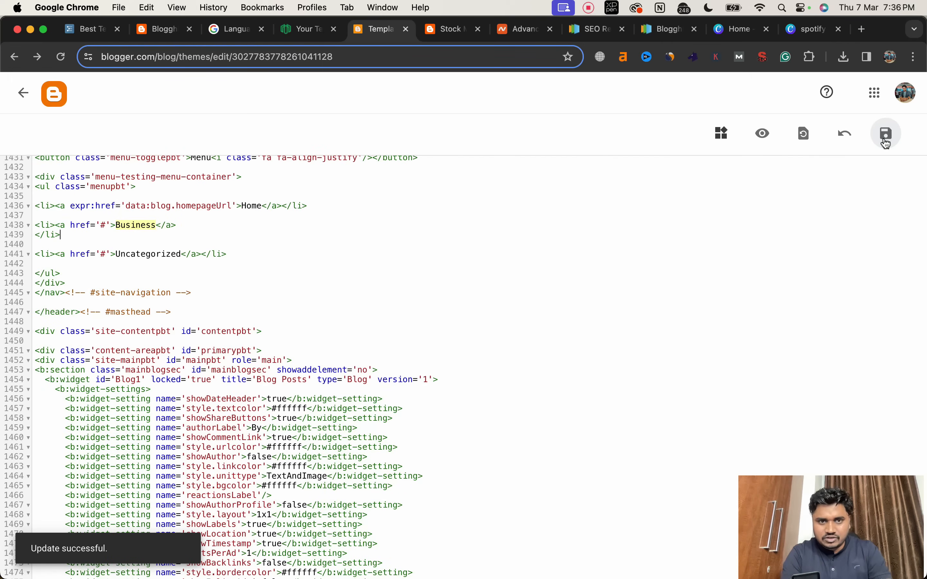
{"action": "left_click", "coordinate": [445, 32]}
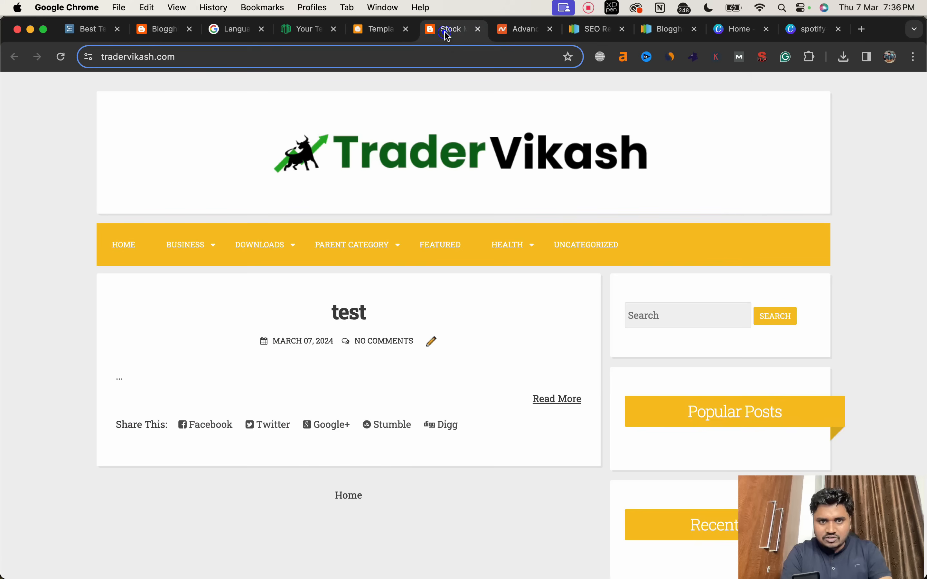
{"action": "left_click", "coordinate": [63, 58]}
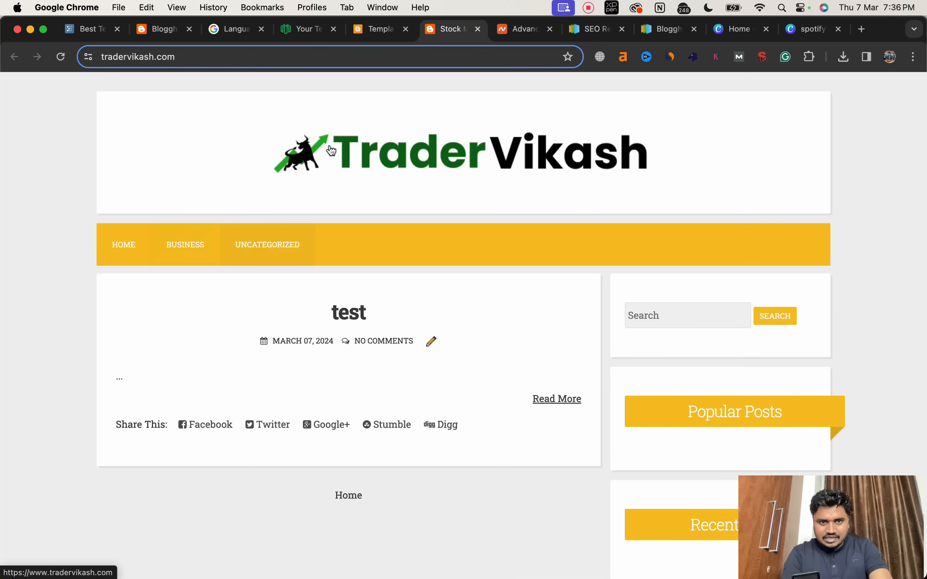
Step: Rename the Business menu item to "Stock" in the theme code
{"action": "left_click", "coordinate": [374, 29]}
{"action": "left_click", "coordinate": [155, 226]}
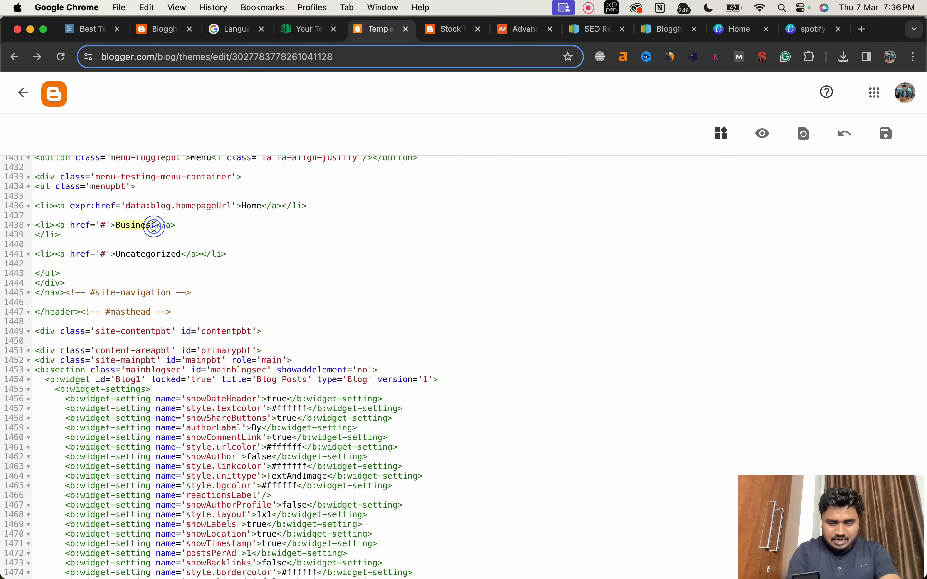
{"action": "key", "text": "BackSpace"}
{"action": "key", "text": "BackSpace"}
{"action": "key", "text": "BackSpace"}
{"action": "key", "text": "BackSpace"}
{"action": "key", "text": "BackSpace"}
{"action": "key", "text": "BackSpace"}
{"action": "key", "text": "BackSpace"}
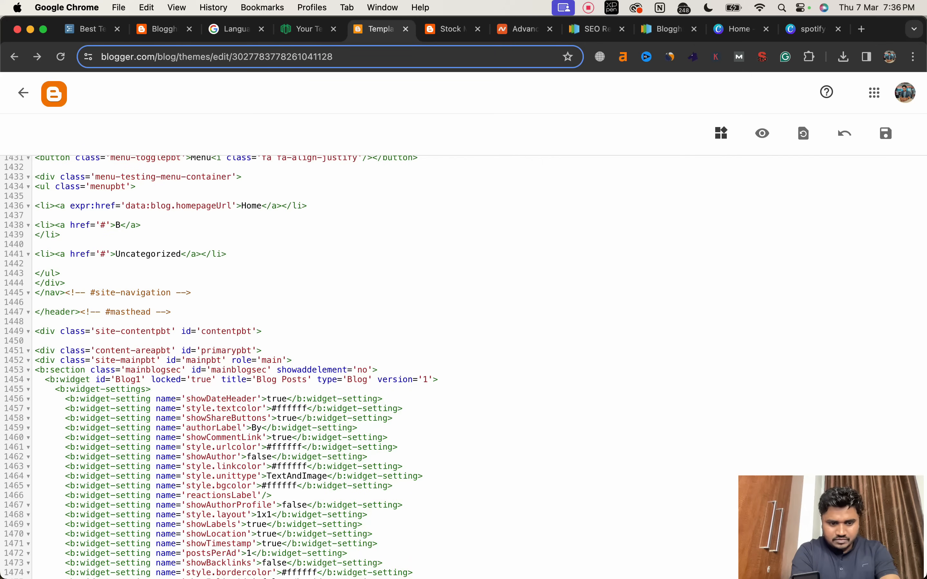
{"action": "key", "text": "BackSpace"}
{"action": "type", "text": "Stock"}
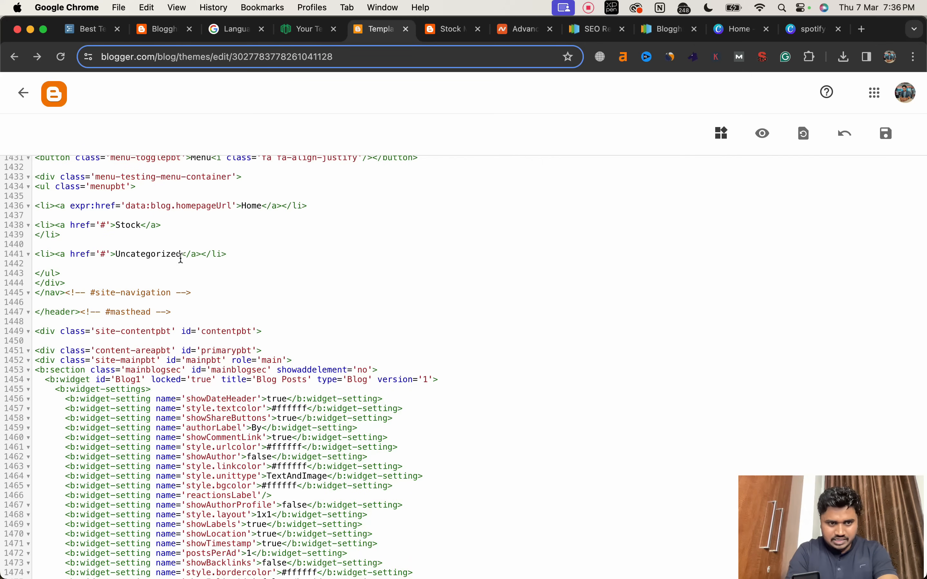
Step: Rename the Uncategorized menu item to "Mutual Fund" in the theme code
{"action": "double_click", "coordinate": [148, 254]}
{"action": "type", "text": "Mutua"}
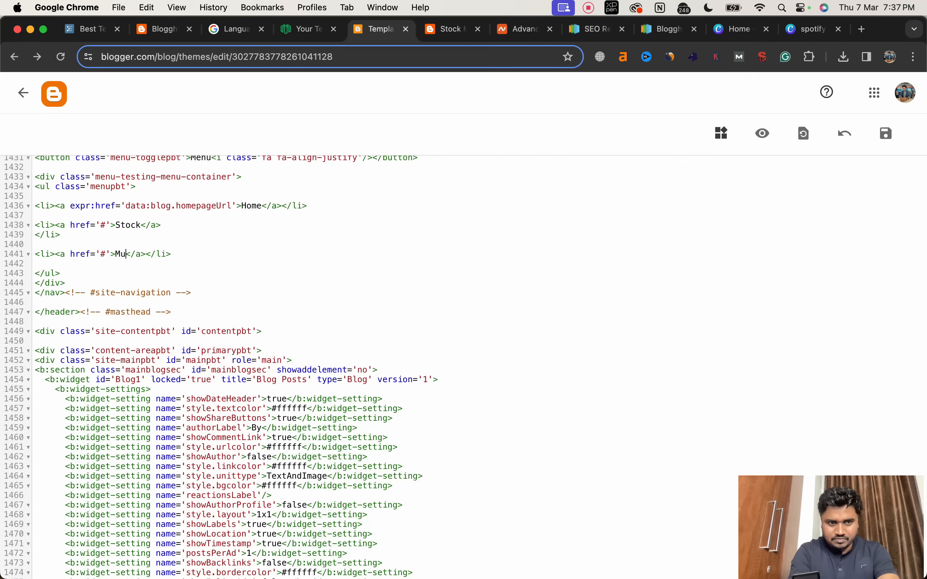
{"action": "type", "text": "l Fund"}
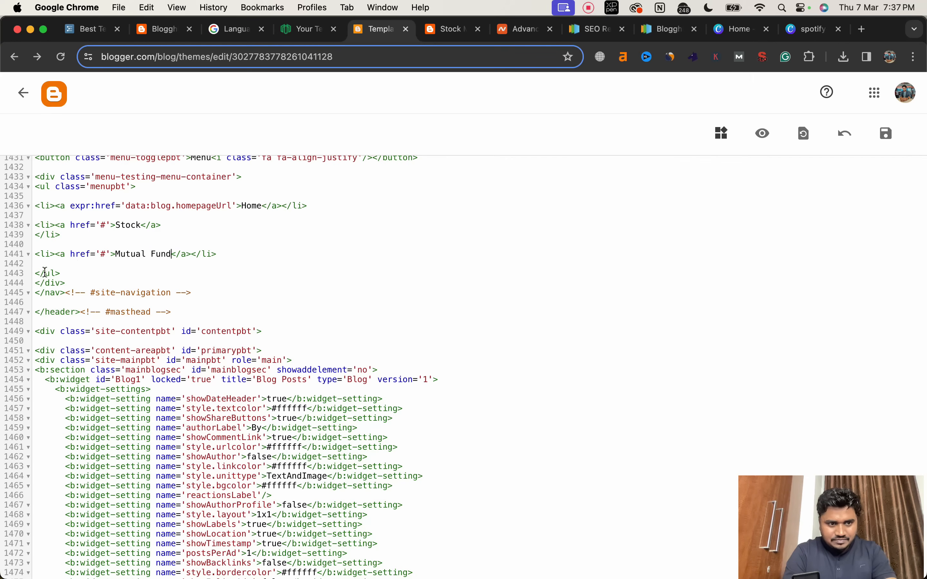
Step: Duplicate the Stock menu item in the theme code, placing the copy below the original with an empty line between them
{"action": "left_click", "coordinate": [28, 255]}
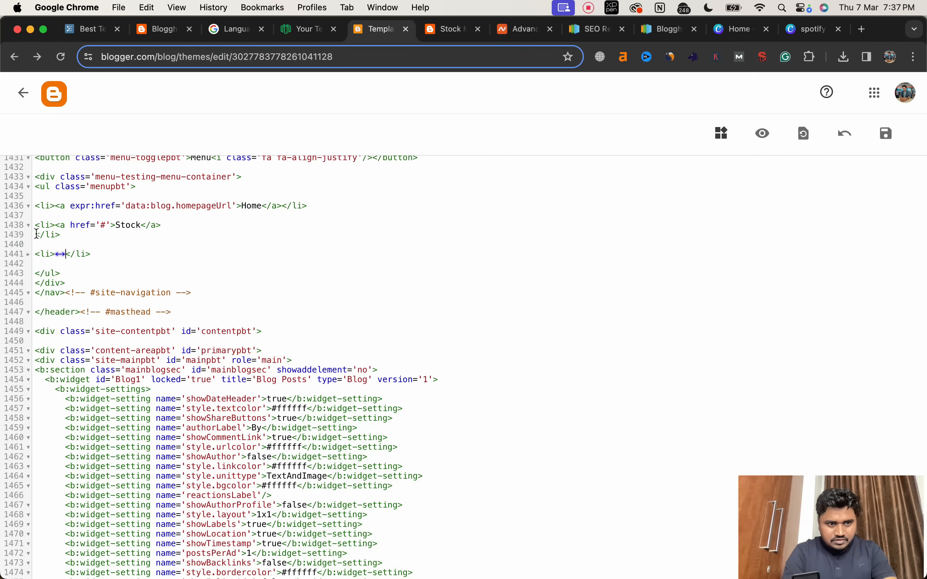
{"action": "left_click", "coordinate": [29, 226]}
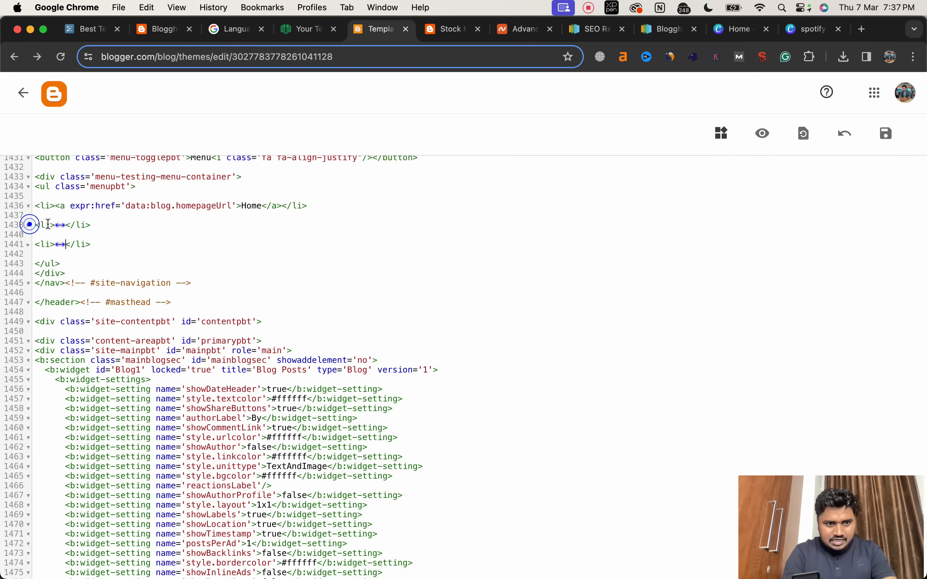
{"action": "left_click_drag", "start_coordinate": [93, 225], "coordinate": [32, 223]}
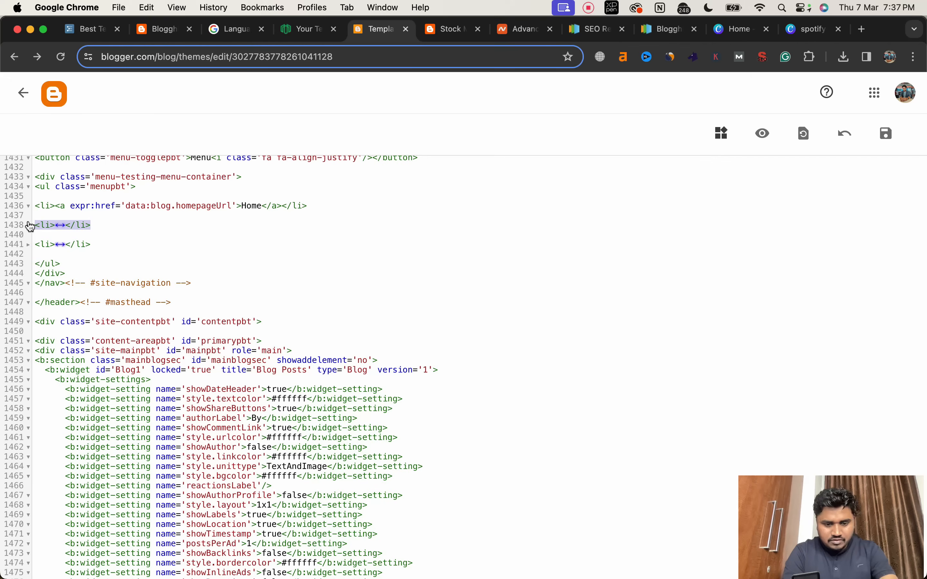
{"action": "key", "text": "super+c"}
{"action": "key", "text": "Right"}
{"action": "key", "text": "Return"}
{"action": "key", "text": "super+v"}
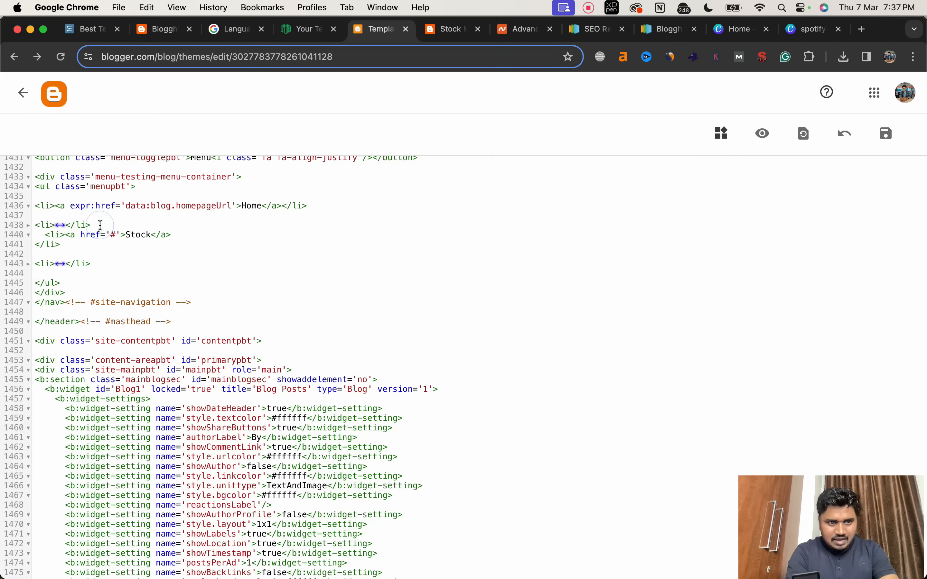
{"action": "key", "text": "Return"}
{"action": "left_click", "coordinate": [61, 226]}
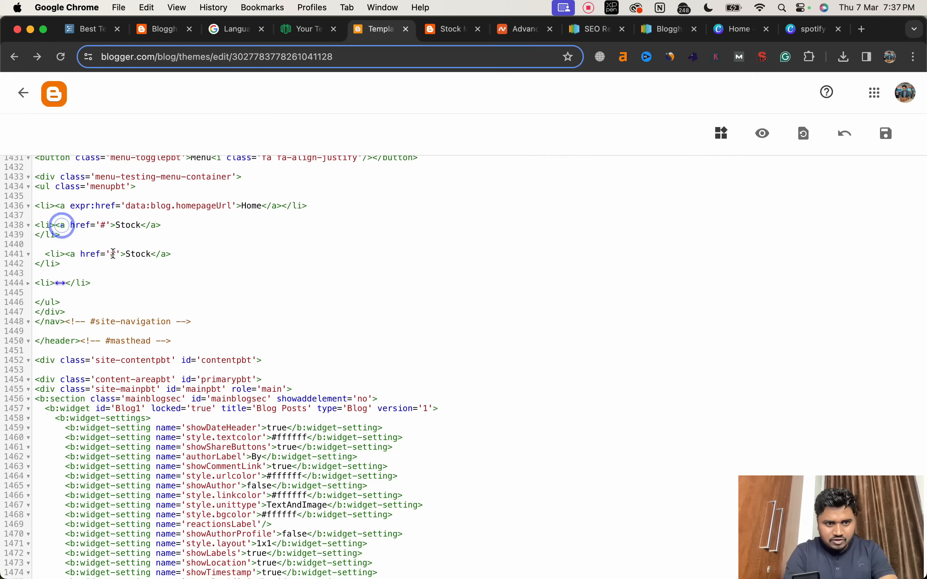
Step: Rename the duplicated Stock menu item to "Demat Account" in the theme code
{"action": "double_click", "coordinate": [135, 255]}
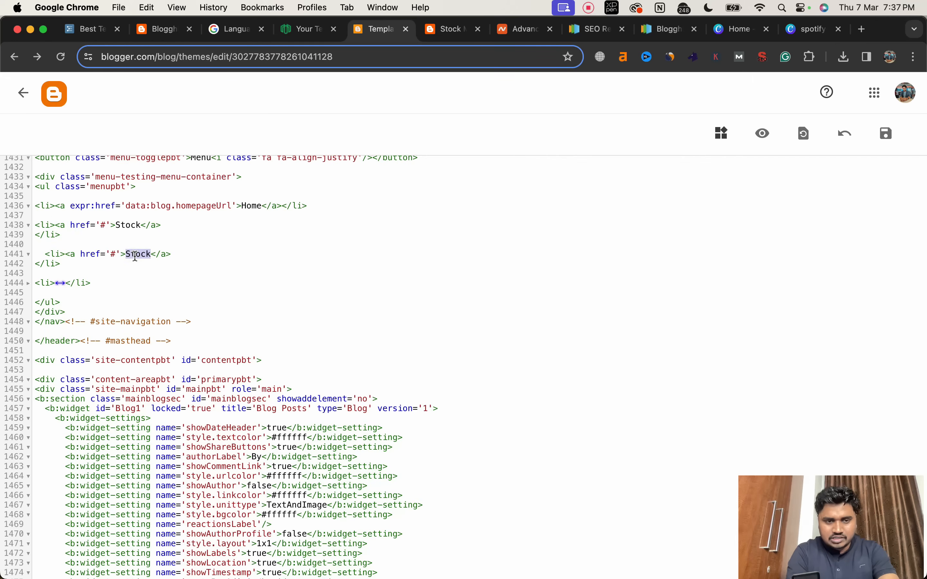
{"action": "type", "text": "De"}
{"action": "type", "text": "mat Accouy"}
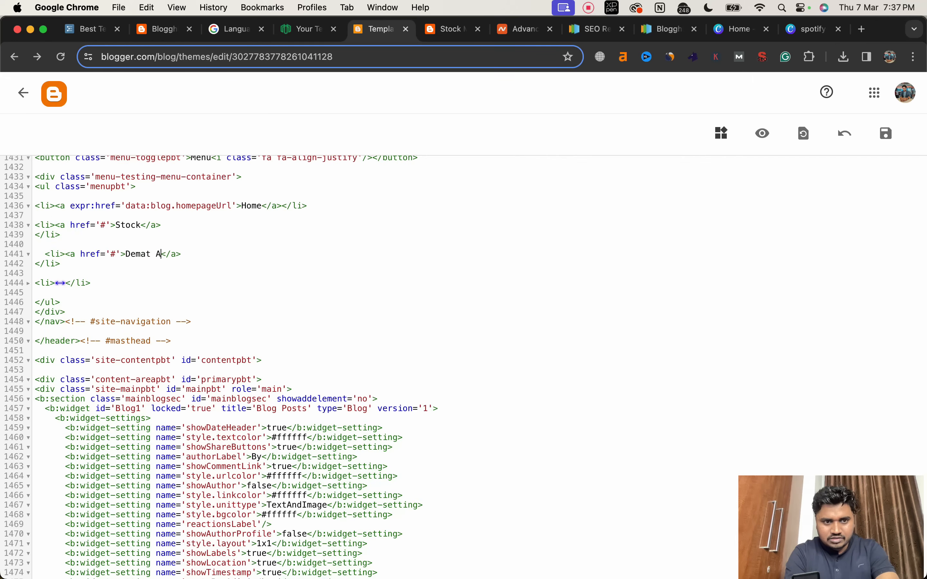
{"action": "key", "text": "BackSpace"}
{"action": "type", "text": "nt"}
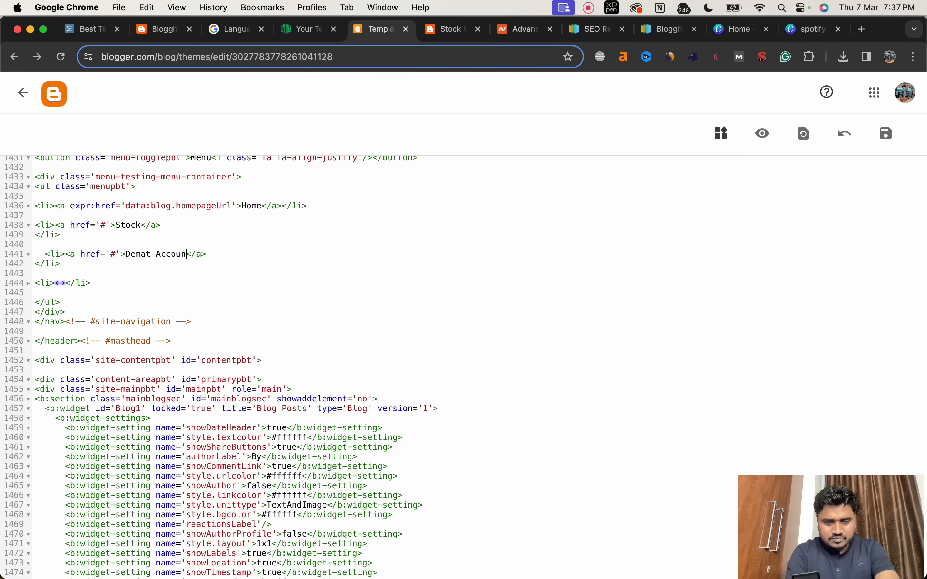
Step: Save the theme code and reload the live blog to check the renamed and added menu items
{"action": "left_click", "coordinate": [887, 133]}
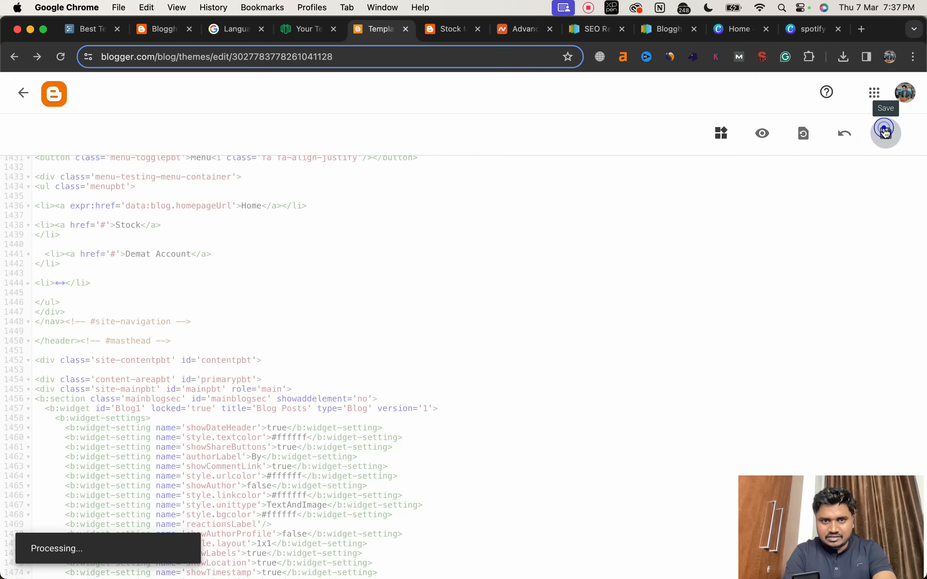
{"action": "left_click", "coordinate": [450, 38]}
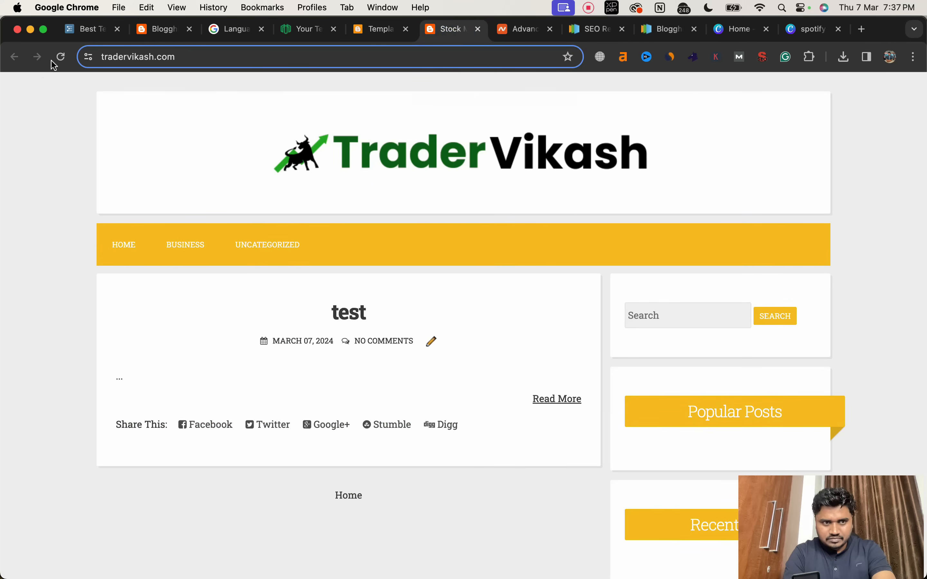
{"action": "left_click", "coordinate": [61, 57]}
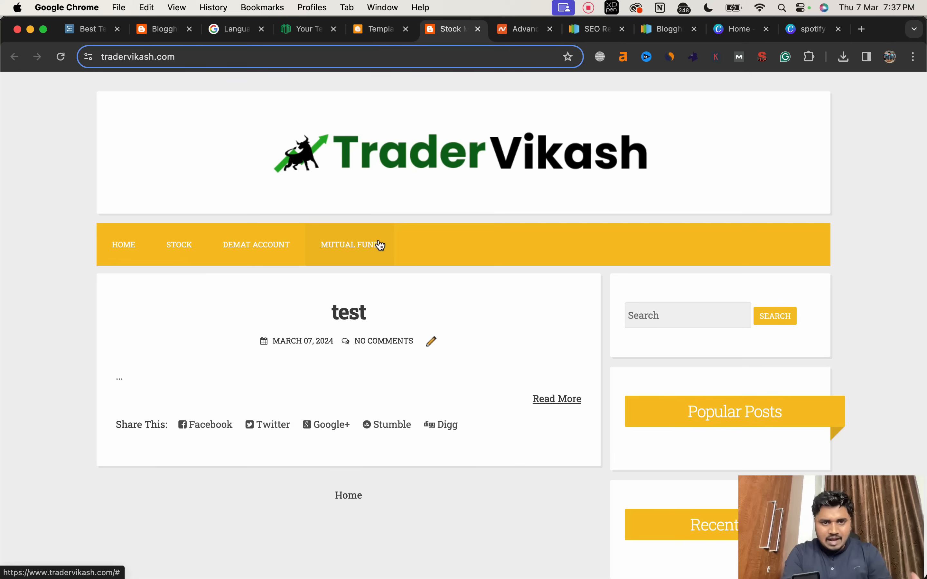
{"action": "scroll", "coordinate": [459, 267], "scroll_direction": "down", "scroll_amount": 5}
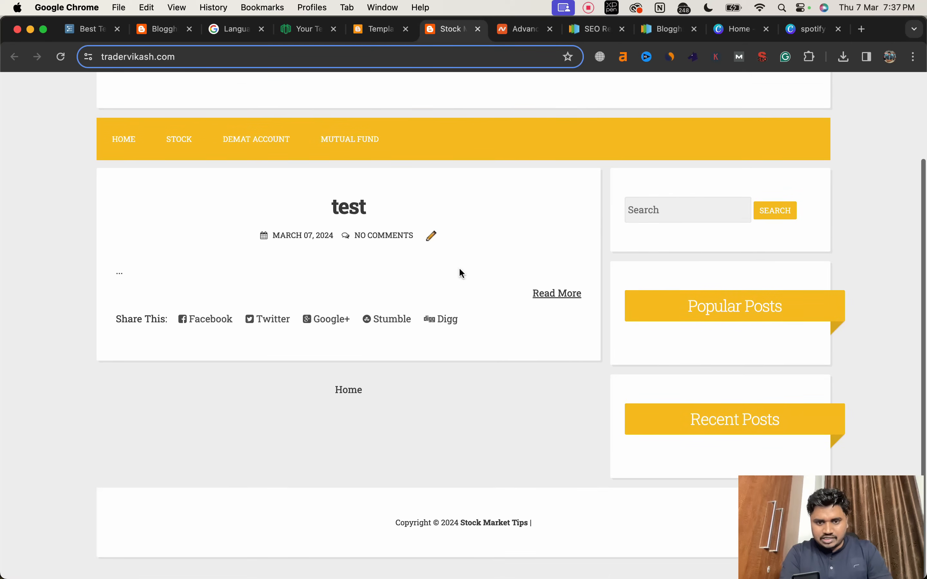
Step: Open the "test" post on the live blog and copy its web address
{"action": "left_click", "coordinate": [376, 32]}
{"action": "scroll", "coordinate": [313, 309], "scroll_direction": "down", "scroll_amount": 1}
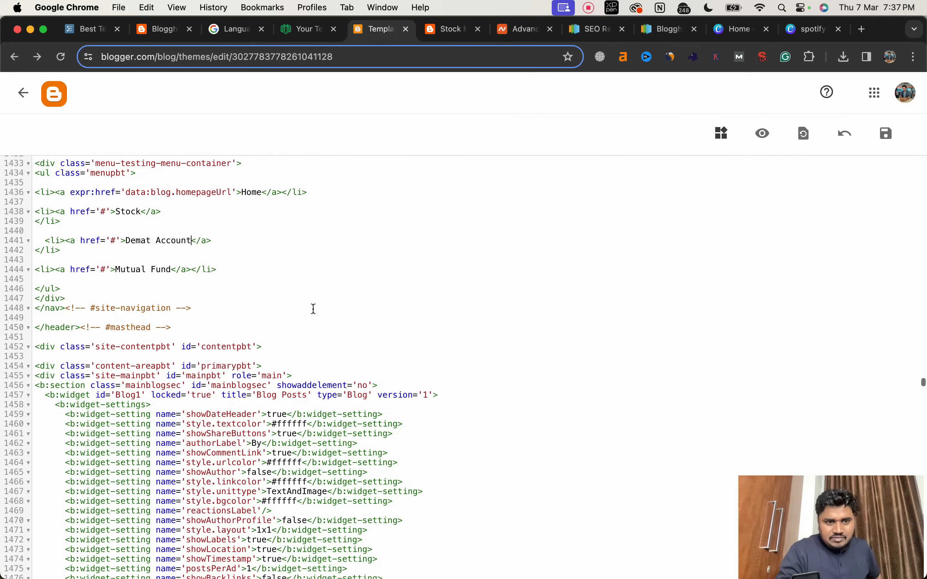
{"action": "scroll", "coordinate": [314, 309], "scroll_direction": "up", "scroll_amount": 1}
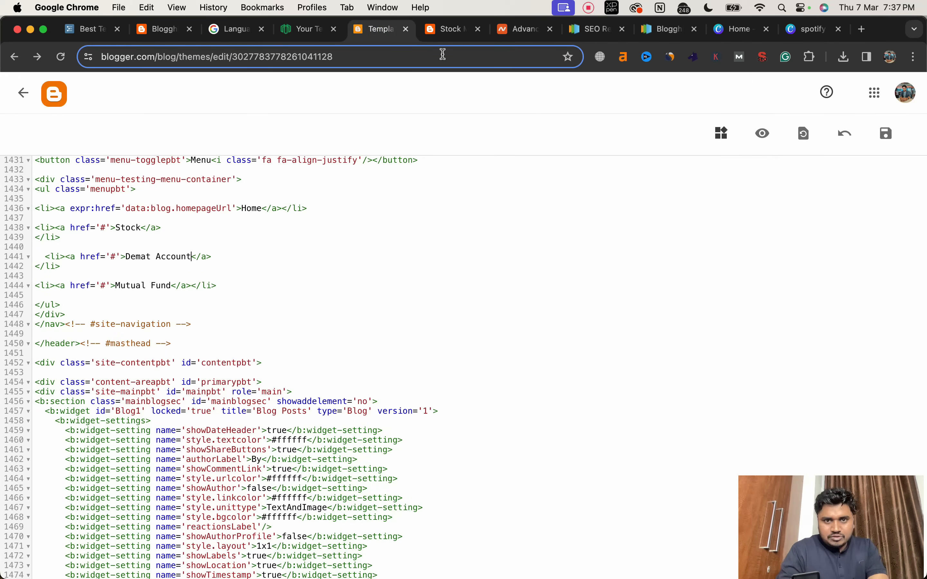
{"action": "left_click", "coordinate": [447, 34]}
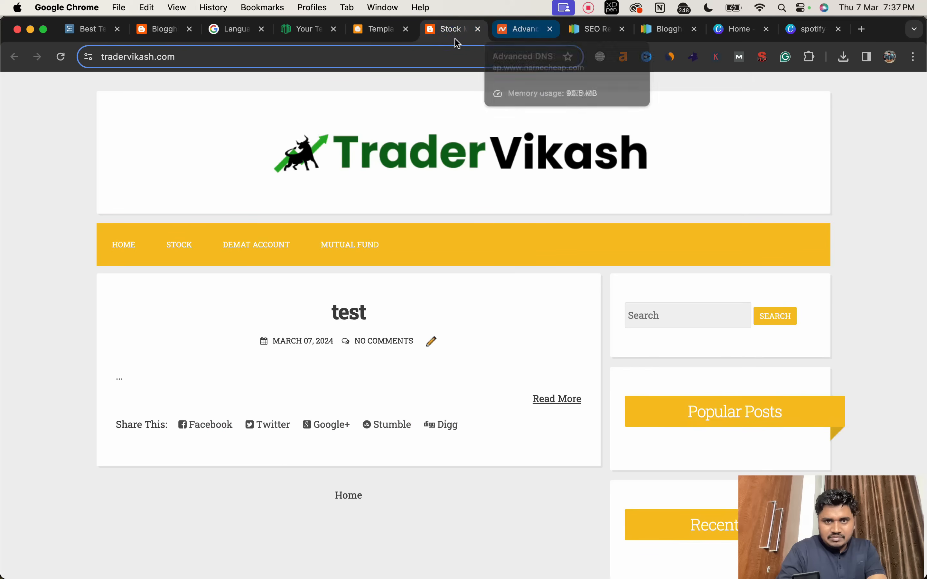
{"action": "left_click", "coordinate": [355, 312]}
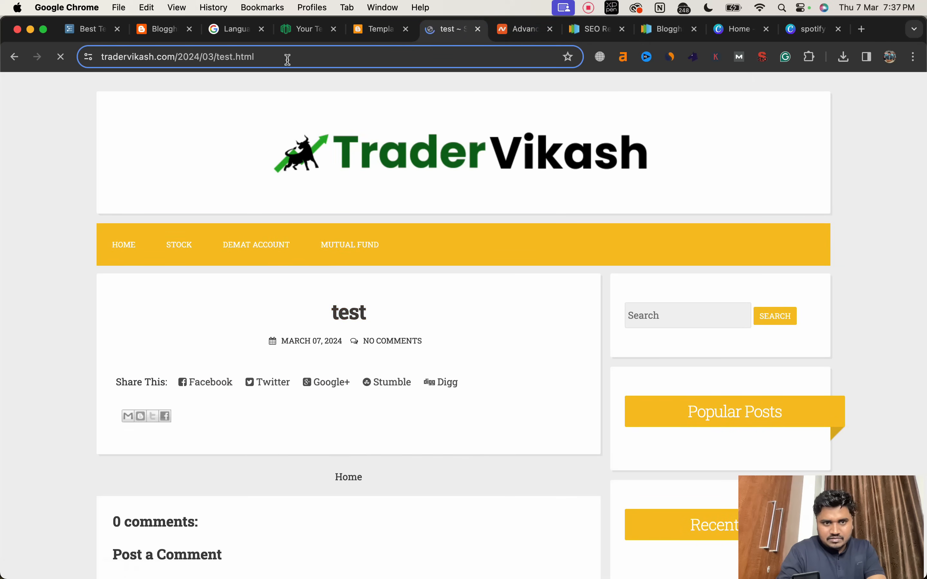
{"action": "left_click", "coordinate": [282, 56]}
{"action": "key", "text": "super+c"}
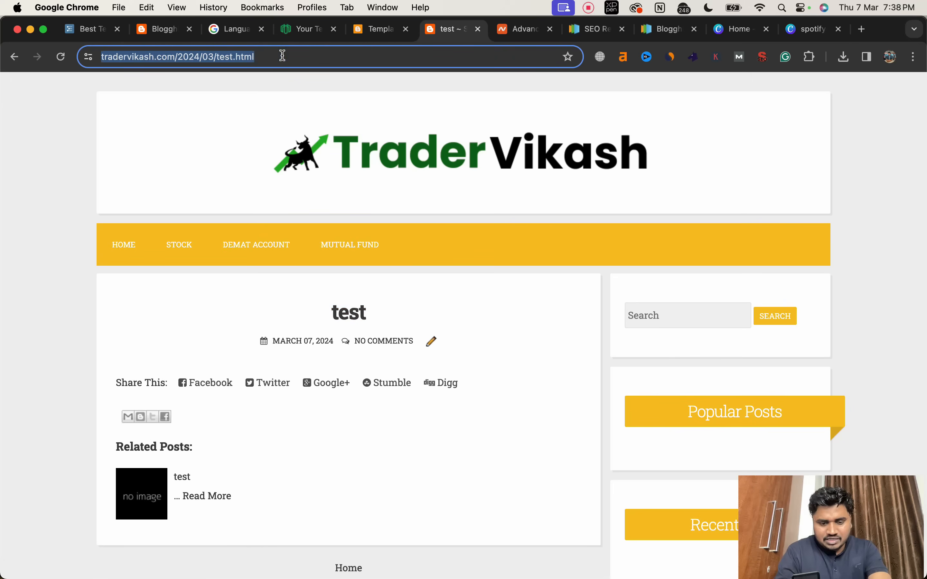
{"action": "left_click", "coordinate": [374, 30]}
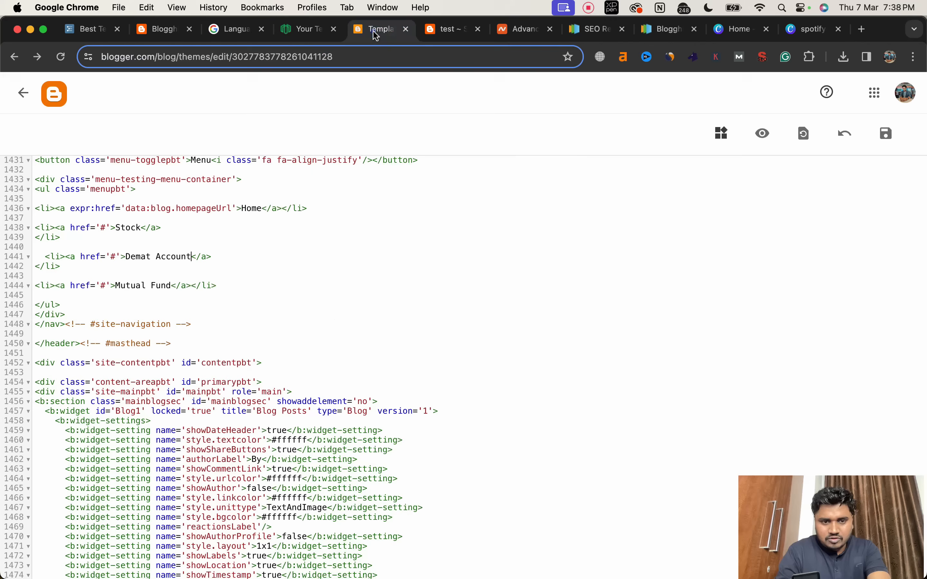
{"action": "left_click", "coordinate": [105, 285]}
{"action": "key", "text": "BackSpace"}
{"action": "key", "text": "super+v"}
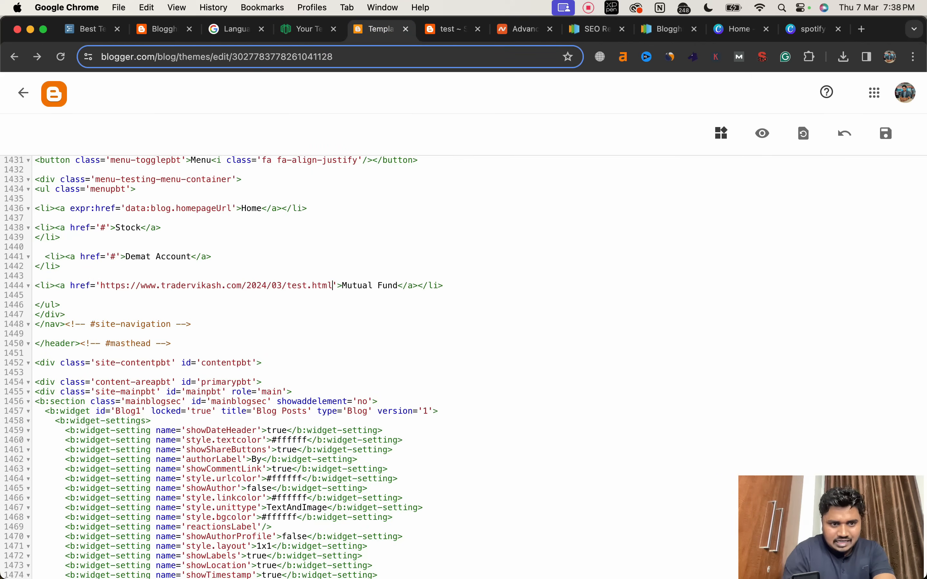
Step: Save the theme code and test the Mutual Fund menu link on the live blog, looking through the page it opens
{"action": "left_click", "coordinate": [885, 139]}
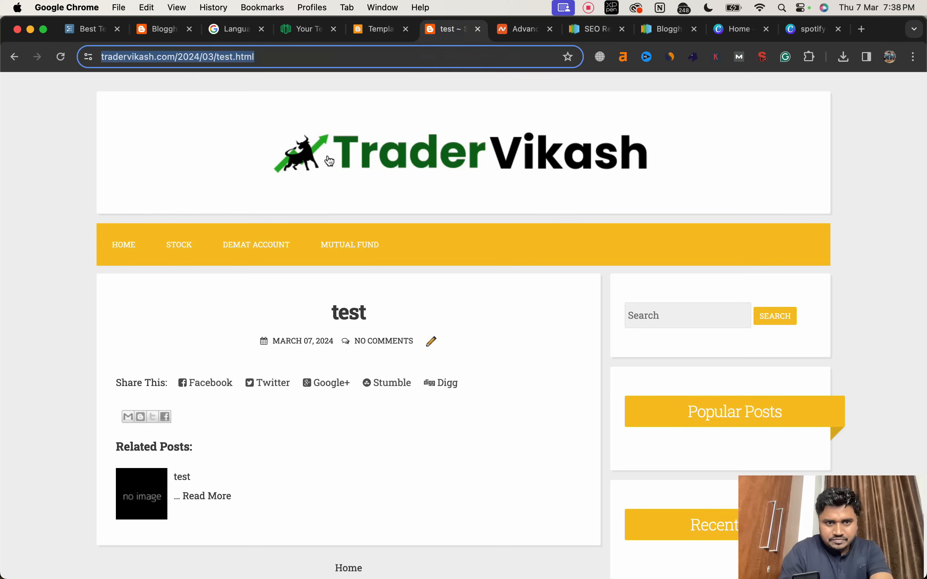
{"action": "left_click", "coordinate": [328, 156]}
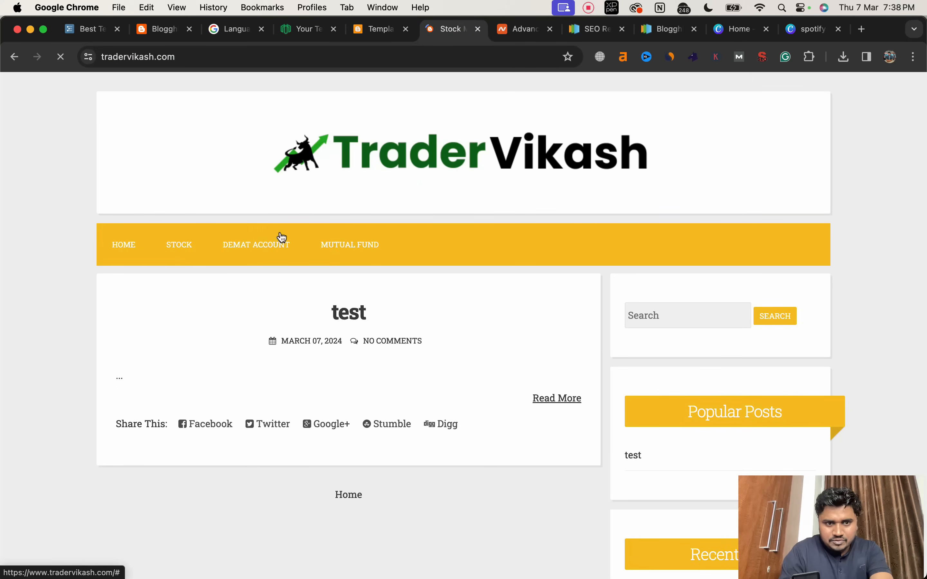
{"action": "left_click", "coordinate": [342, 249]}
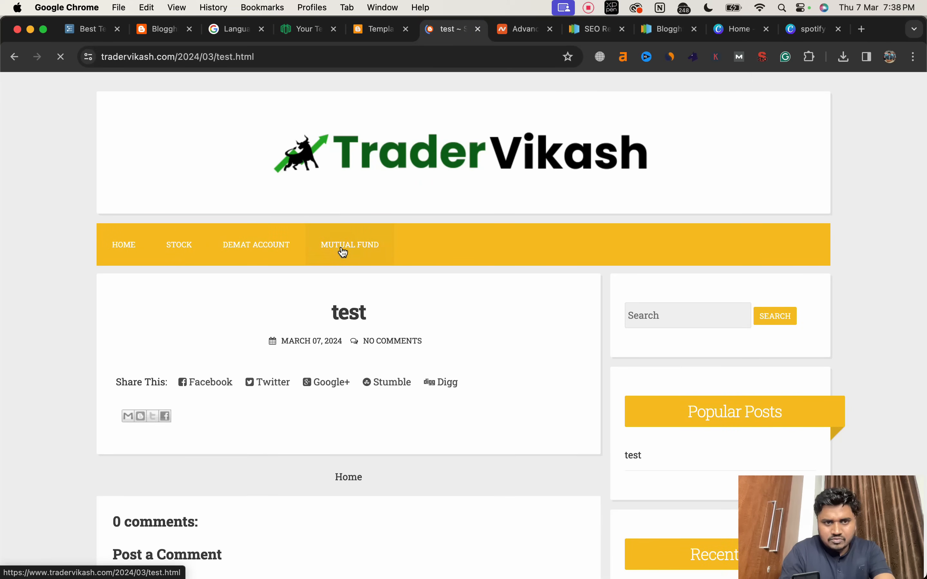
{"action": "scroll", "coordinate": [296, 345], "scroll_direction": "down", "scroll_amount": 5}
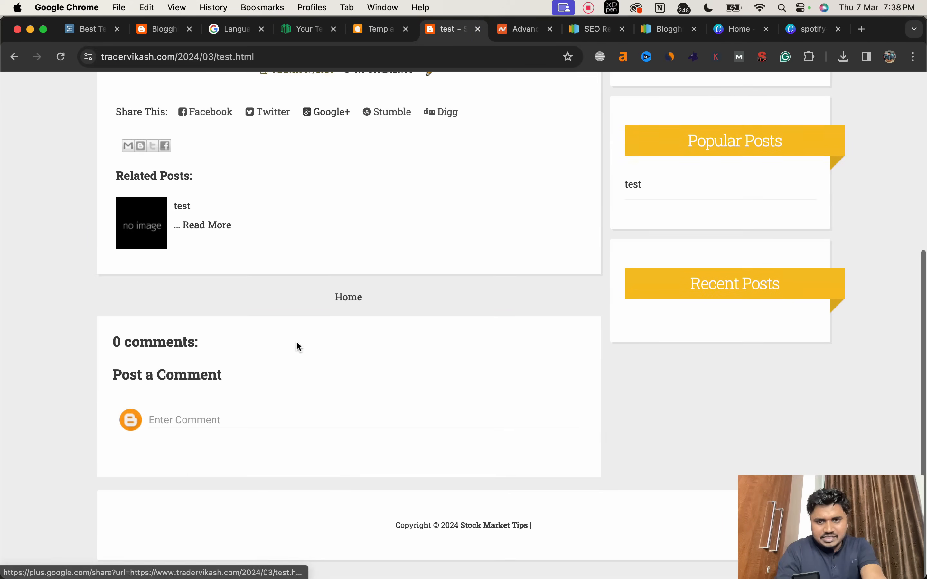
{"action": "scroll", "coordinate": [297, 344], "scroll_direction": "up", "scroll_amount": 5}
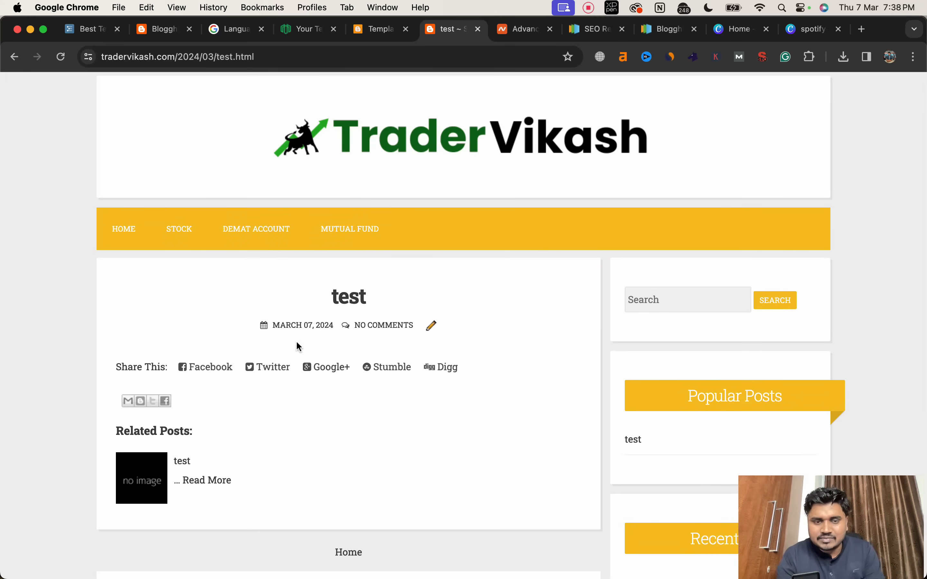
{"action": "scroll", "coordinate": [296, 346], "scroll_direction": "down", "scroll_amount": 5}
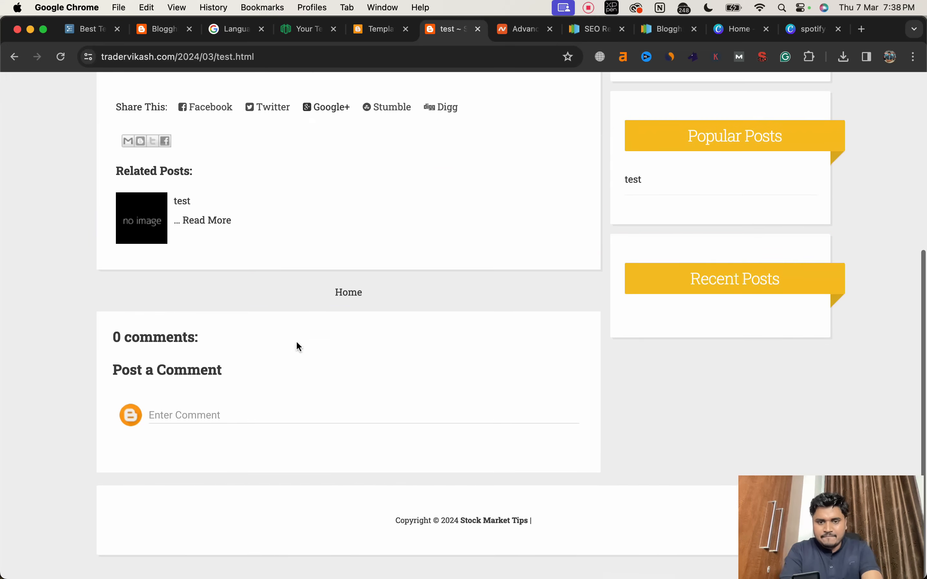
{"action": "scroll", "coordinate": [296, 346], "scroll_direction": "up", "scroll_amount": 5}
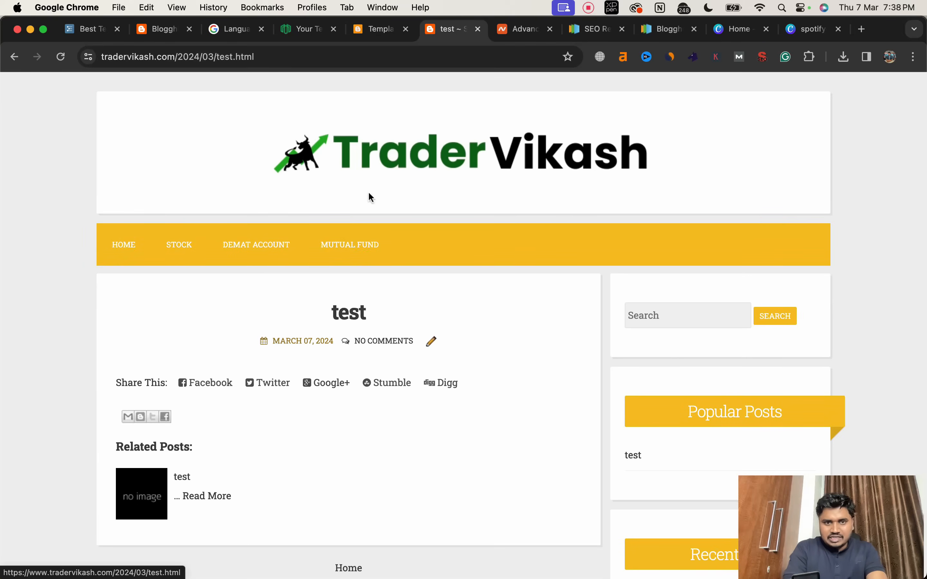
Step: Inspect the orange navigation bar in the browser's developer tools with the preview dimensions set to Responsive
{"action": "left_click", "coordinate": [448, 238]}
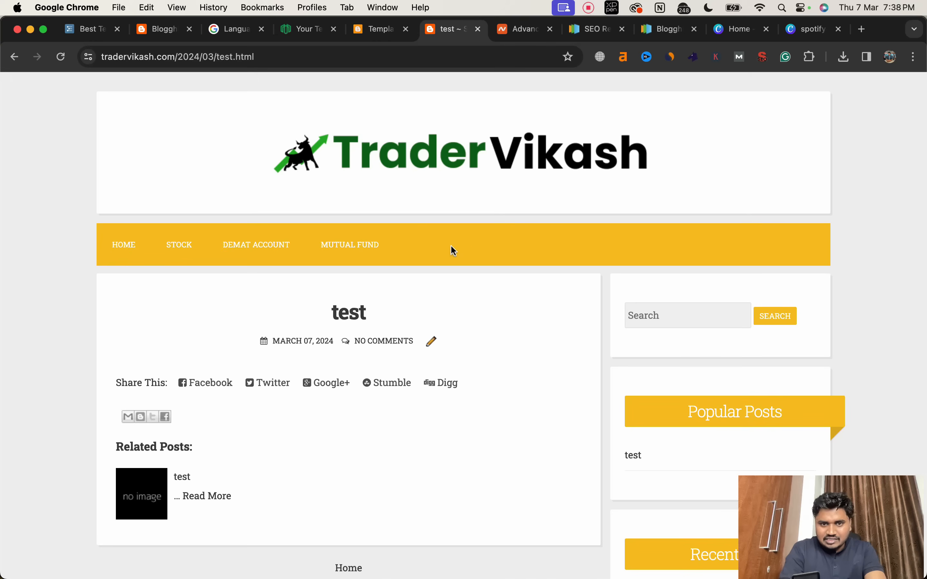
{"action": "left_click", "coordinate": [469, 248]}
{"action": "right_click", "coordinate": [472, 251]}
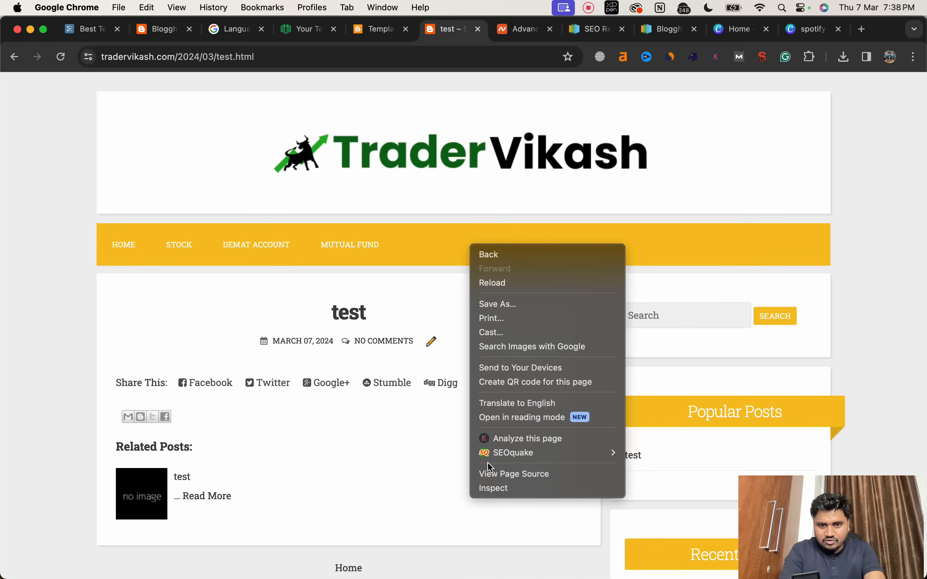
{"action": "left_click", "coordinate": [487, 484]}
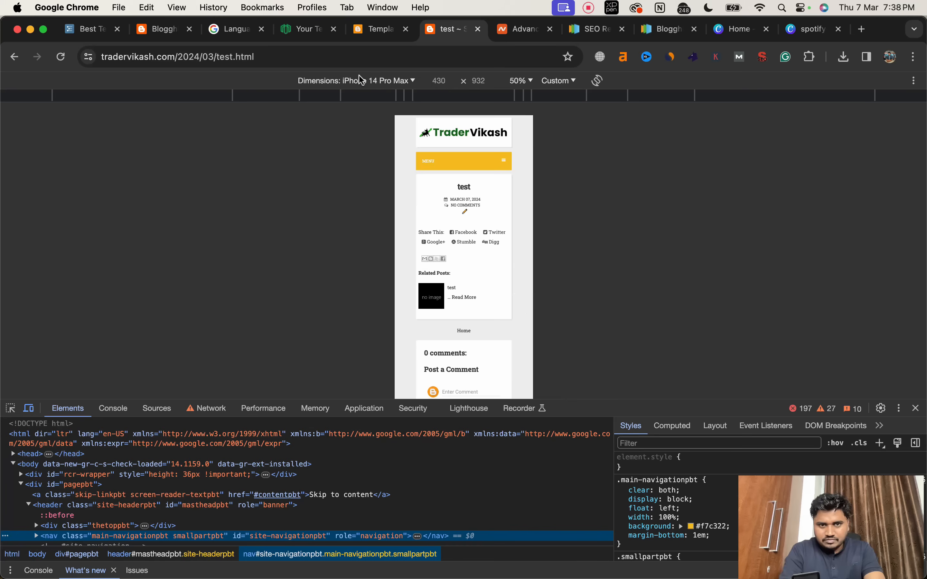
{"action": "left_click", "coordinate": [373, 81]}
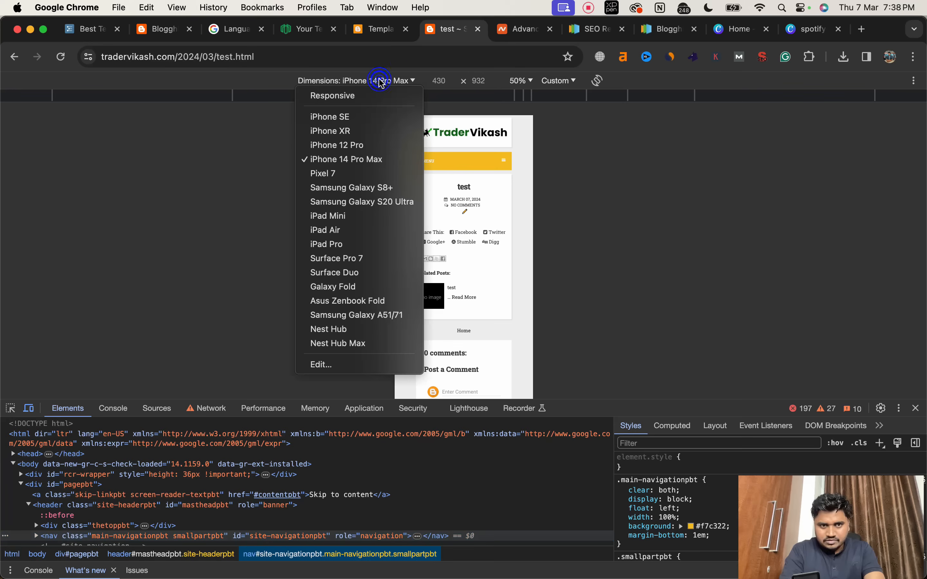
{"action": "left_click", "coordinate": [369, 95]}
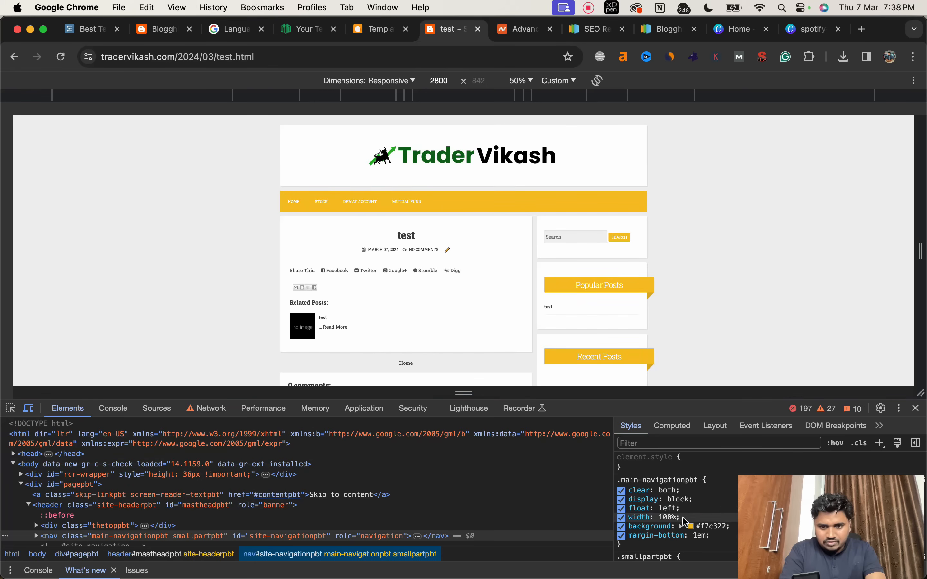
Step: Open the colour picker for the navigation bar's background style and copy its hex colour code
{"action": "left_click", "coordinate": [691, 527]}
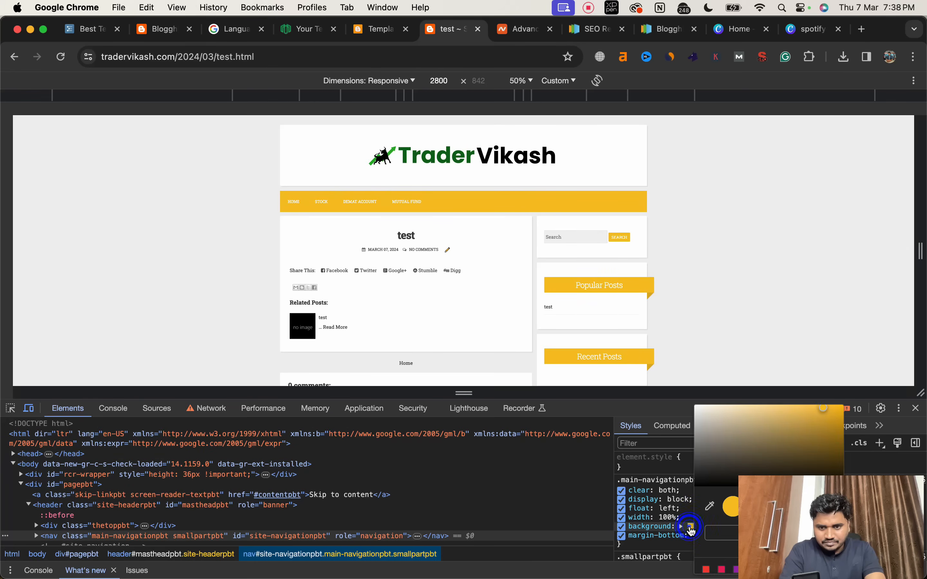
{"action": "left_click_drag", "start_coordinate": [772, 492], "coordinate": [381, 493]}
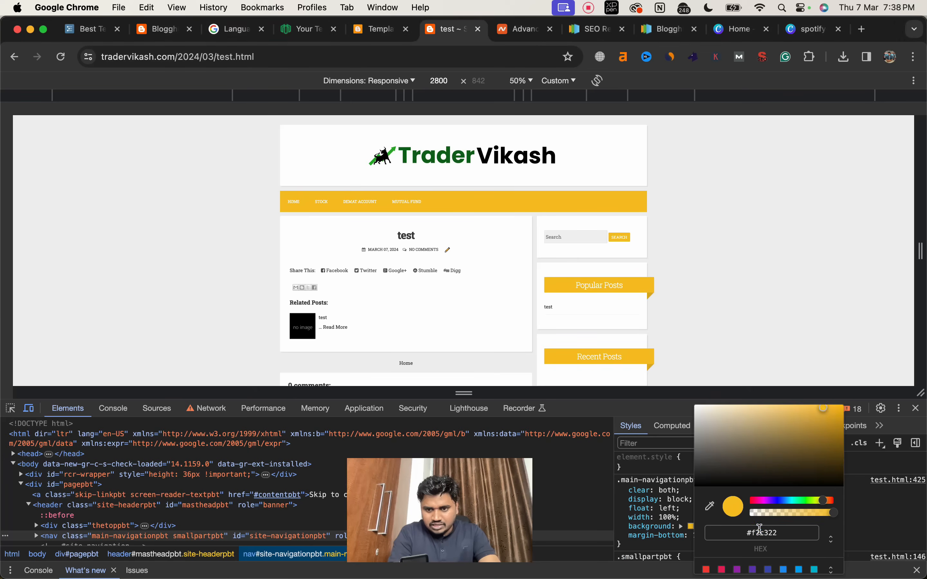
{"action": "left_click", "coordinate": [759, 531]}
{"action": "key", "text": "super+c"}
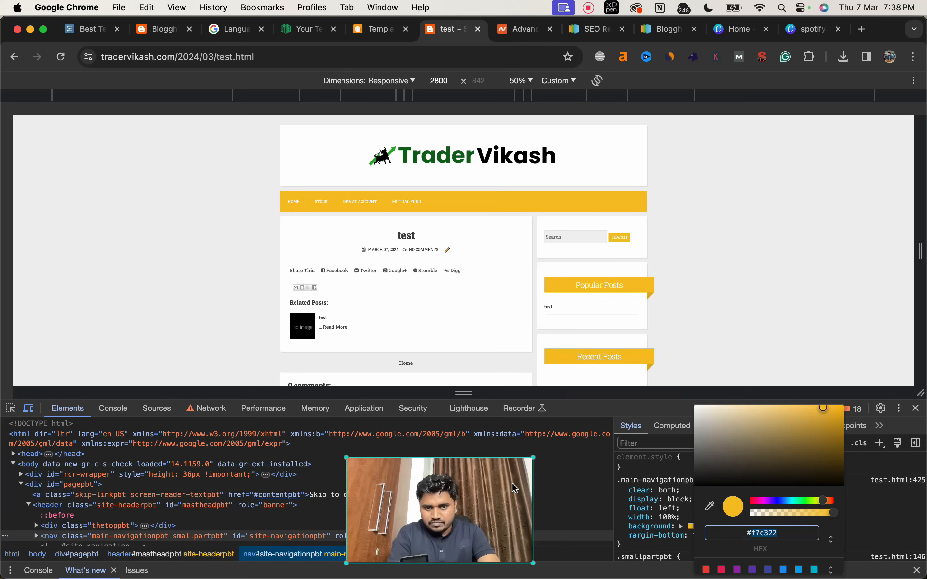
{"action": "left_click_drag", "start_coordinate": [507, 489], "coordinate": [899, 496]}
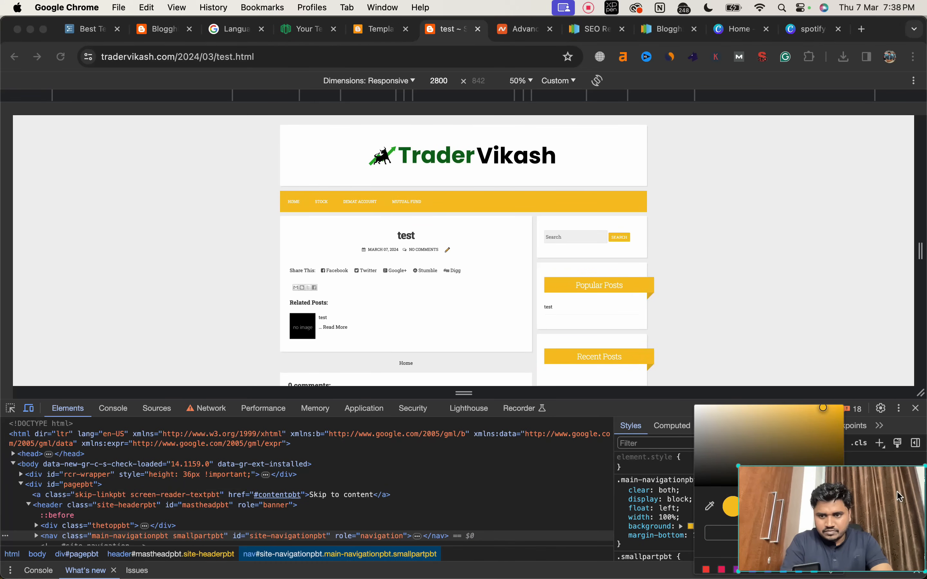
Step: Search the Blogger theme code for the copied navigation bar colour f7c322 and look over its first occurrences
{"action": "left_click", "coordinate": [379, 35]}
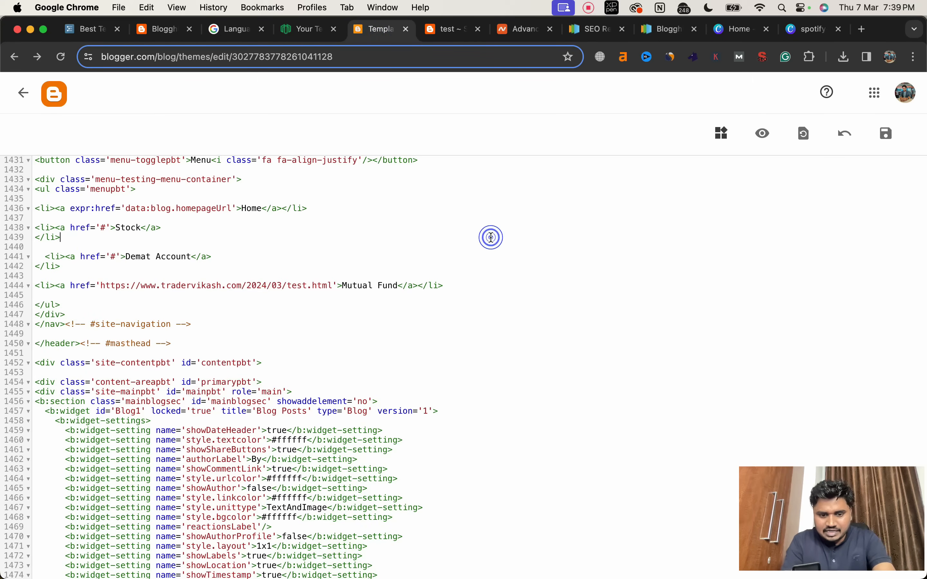
{"action": "key", "text": "super+f"}
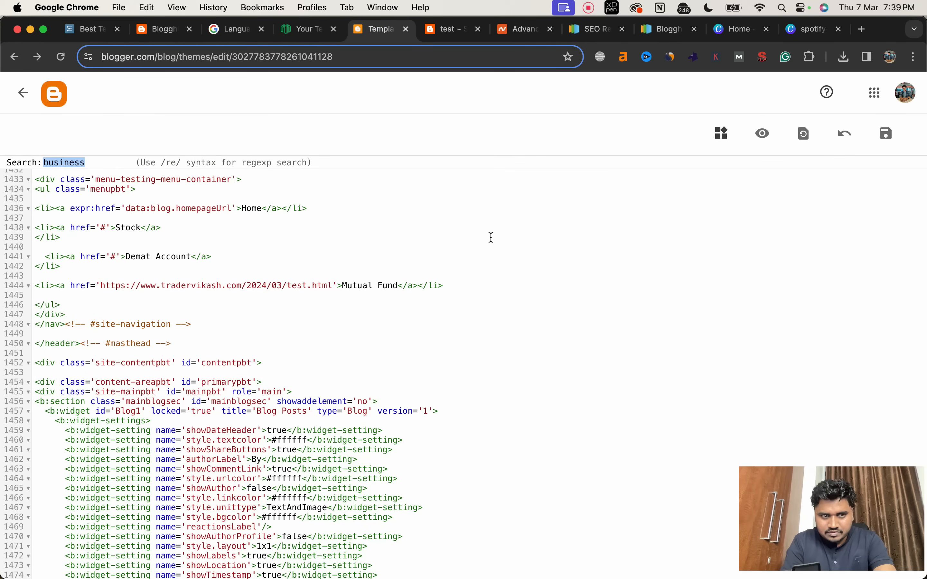
{"action": "key", "text": "super+v"}
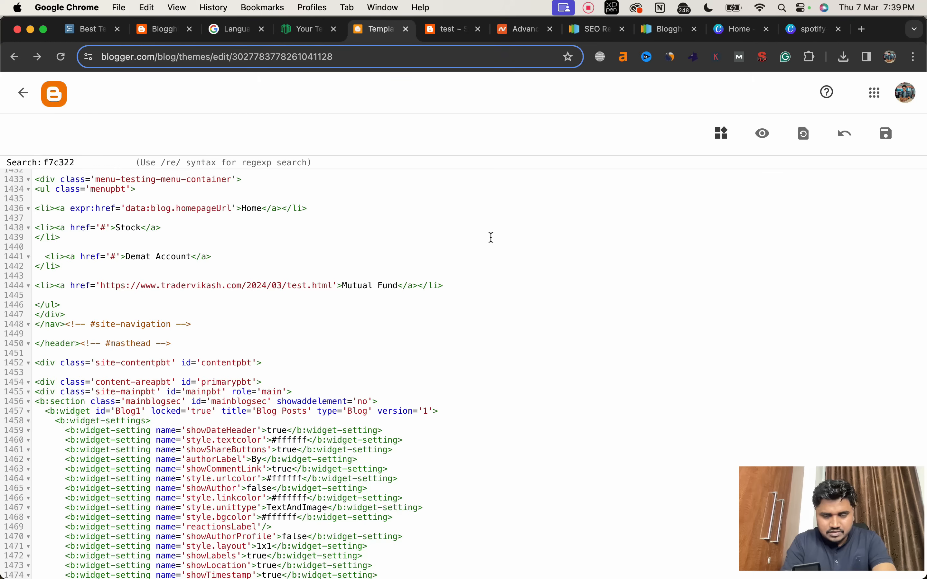
{"action": "key", "text": "Return"}
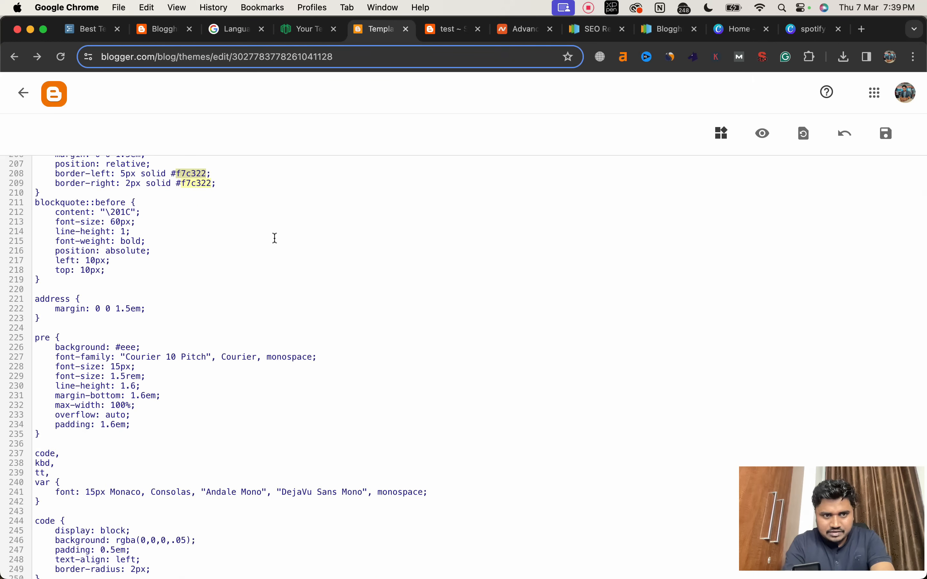
{"action": "scroll", "coordinate": [275, 239], "scroll_direction": "up", "scroll_amount": 10}
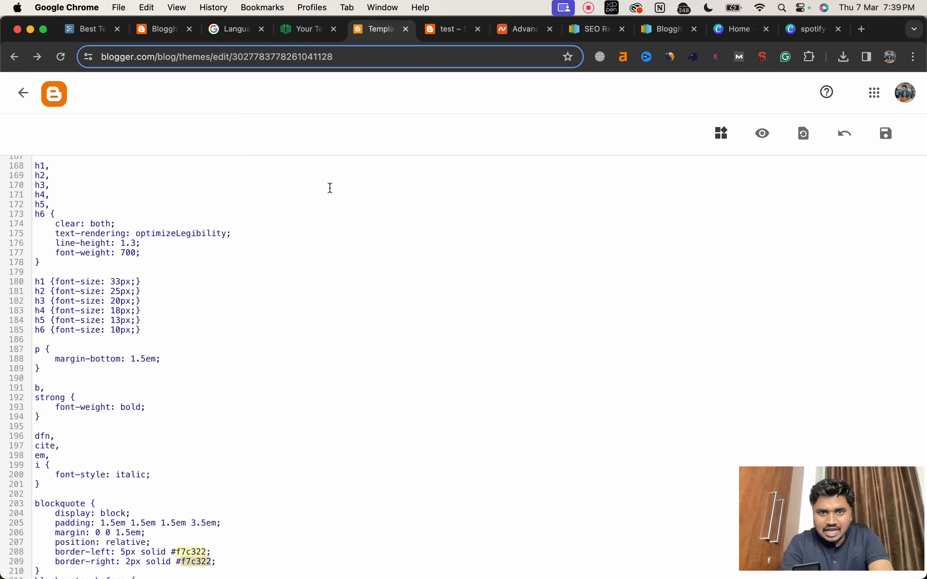
Step: Sample the logo's dark green for the navigation bar background on the live blog, copy its hex code #0a6b15 and close the developer tools
{"action": "left_click", "coordinate": [444, 29]}
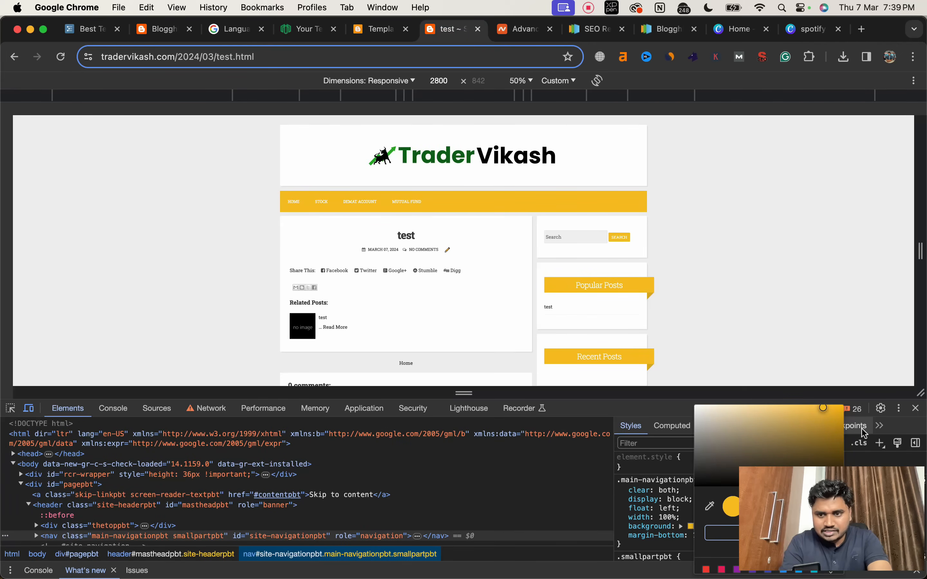
{"action": "left_click", "coordinate": [709, 506]}
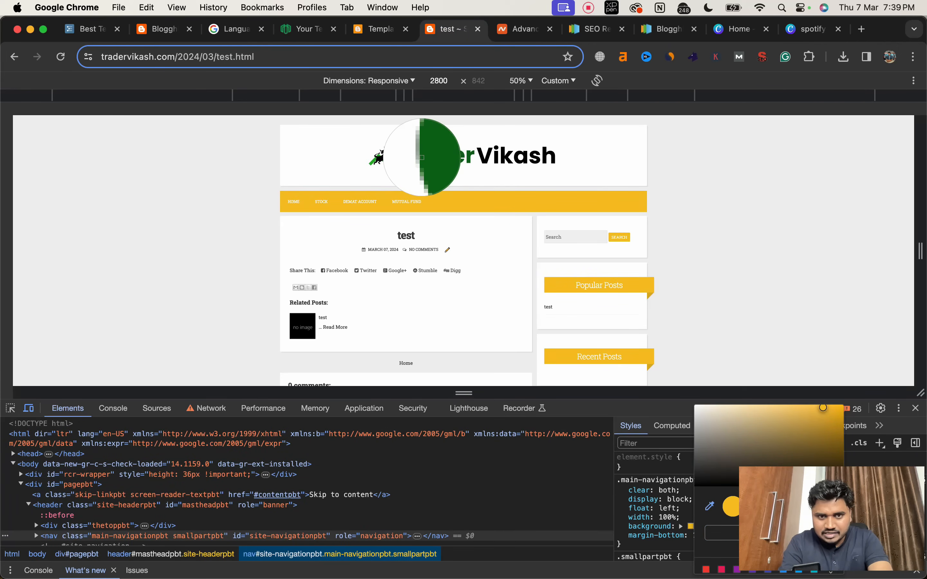
{"action": "left_click", "coordinate": [423, 157]}
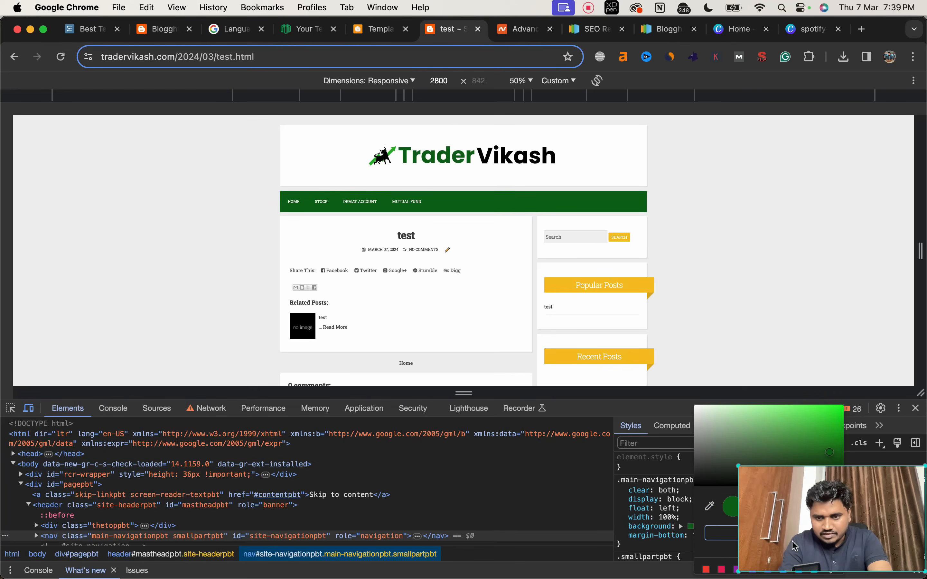
{"action": "left_click_drag", "start_coordinate": [729, 507], "coordinate": [361, 515]}
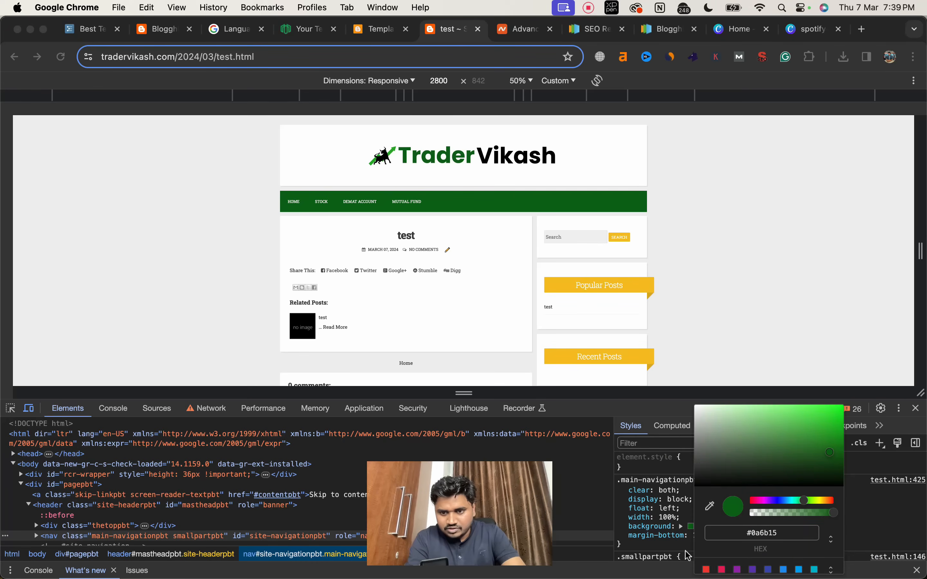
{"action": "left_click", "coordinate": [755, 533]}
{"action": "triple_click", "coordinate": [755, 532]}
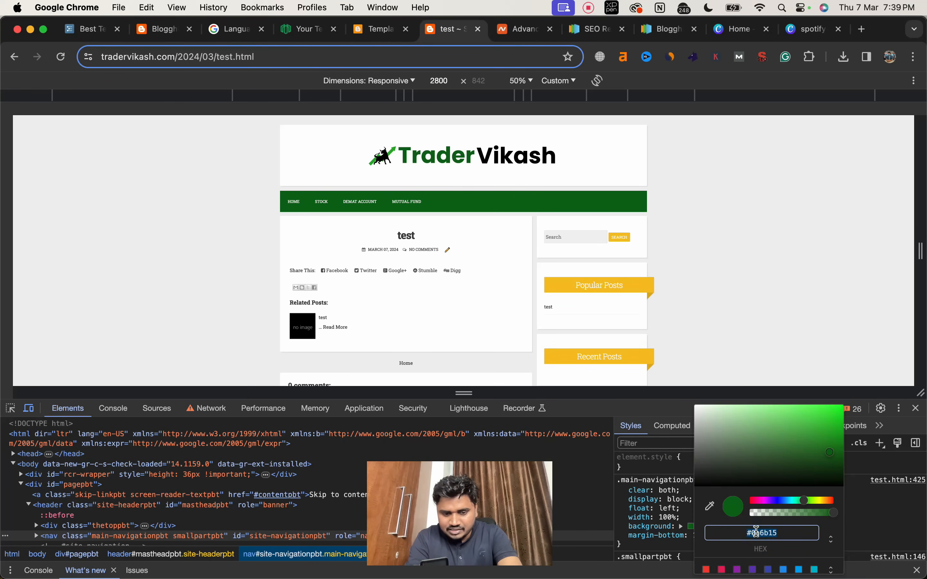
{"action": "key", "text": "super+alt+i"}
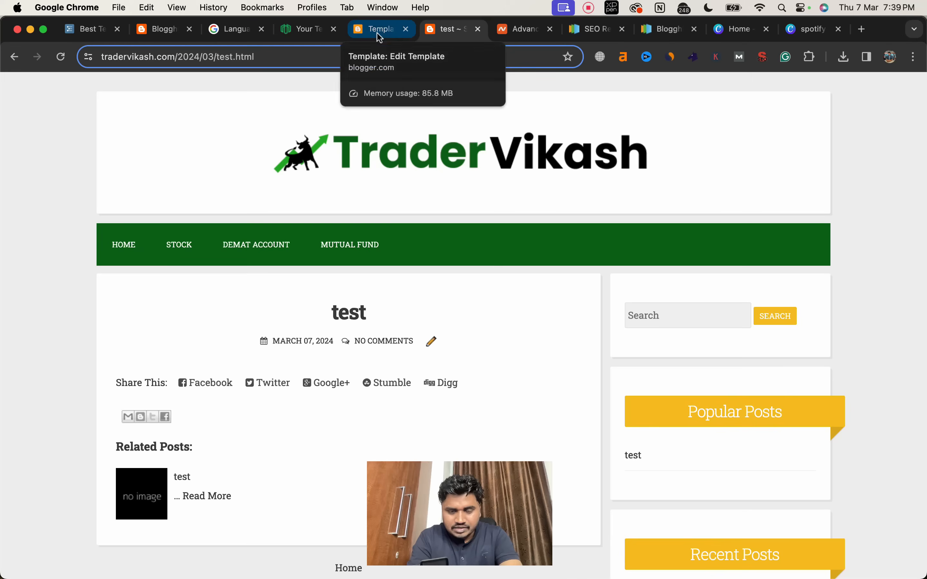
Step: Paste #0a6b15 over f7c322 in the blockquote rule's left and right border colours in the theme code
{"action": "left_click", "coordinate": [381, 31]}
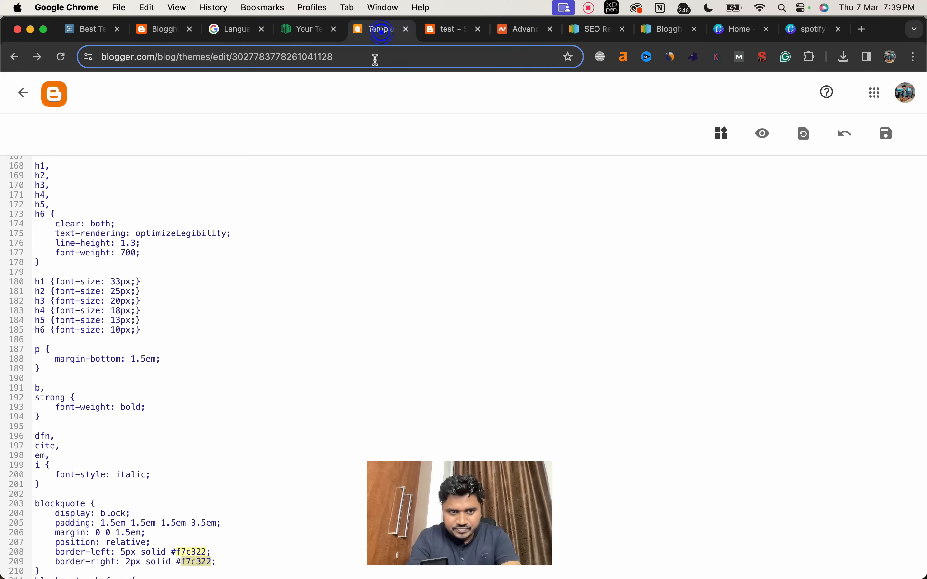
{"action": "scroll", "coordinate": [257, 306], "scroll_direction": "down", "scroll_amount": 5}
{"action": "left_click", "coordinate": [205, 323]}
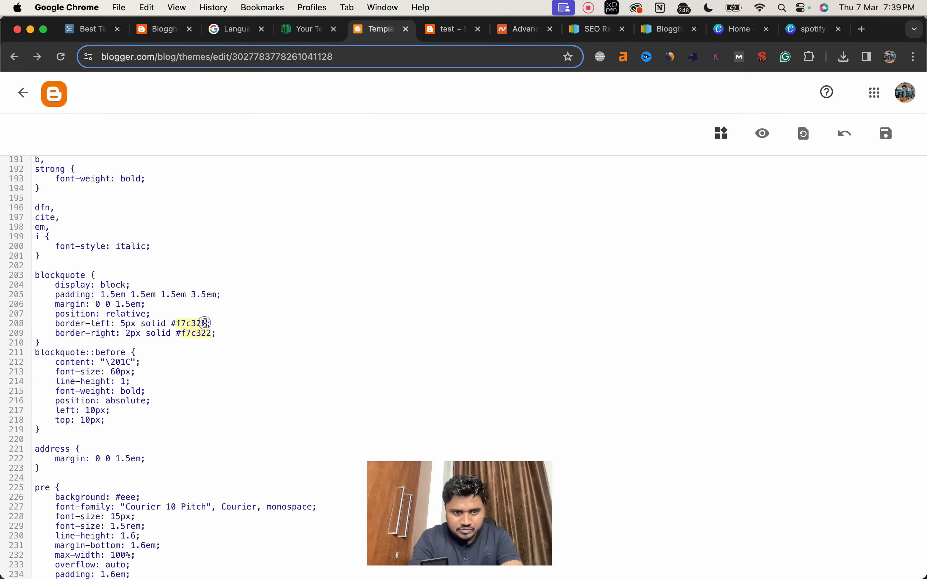
{"action": "key", "text": "BackSpace"}
{"action": "type", "text": "#0a6b15"}
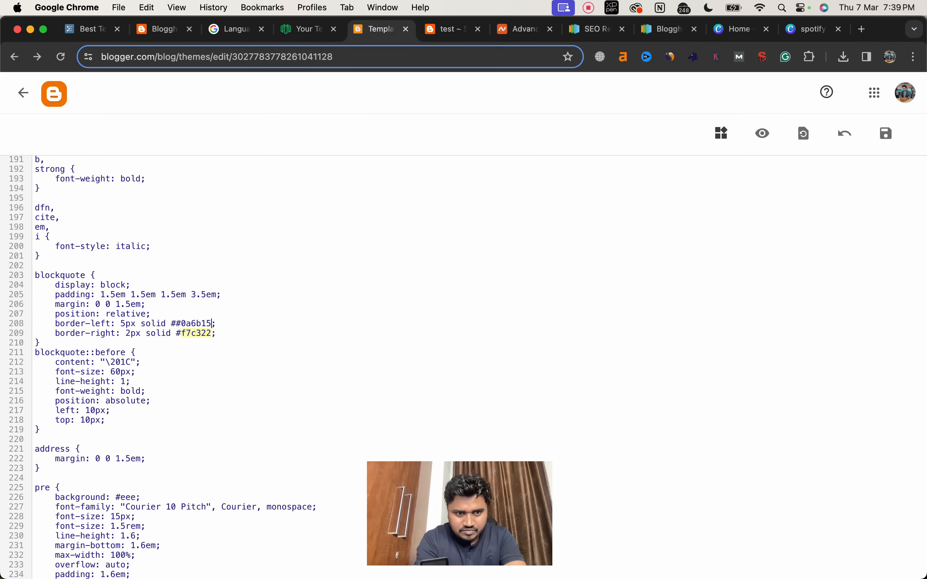
{"action": "left_click", "coordinate": [207, 332]}
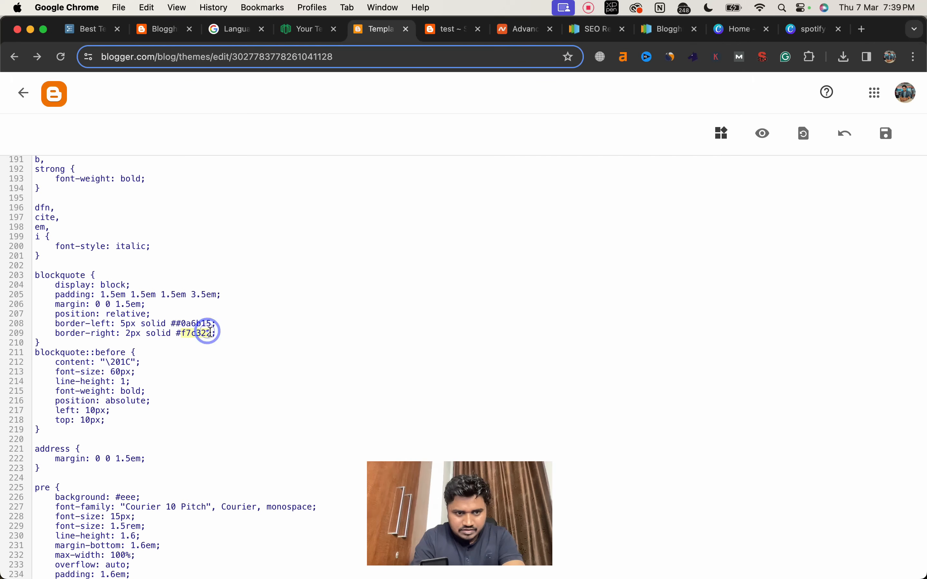
{"action": "key", "text": "BackSpace"}
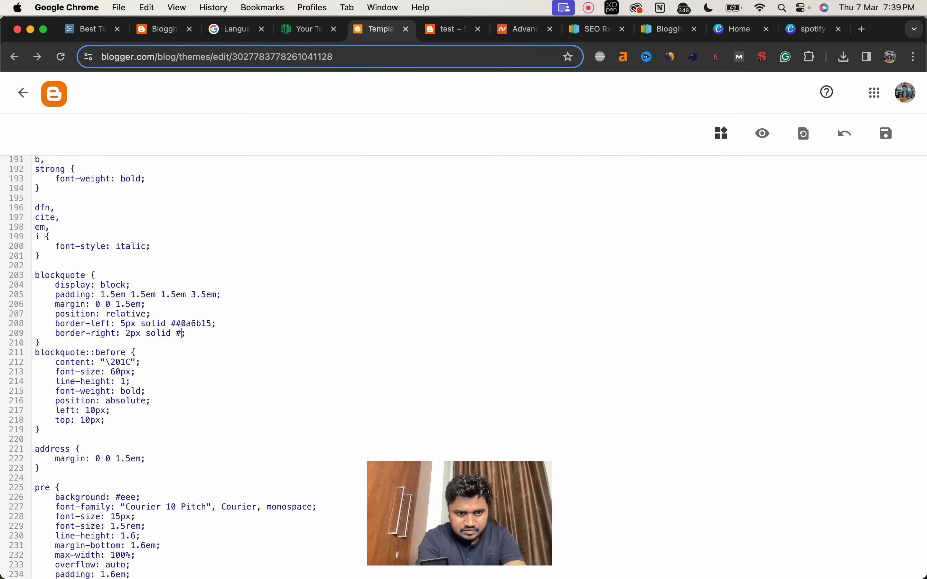
{"action": "type", "text": "#0a6b15"}
Step: Set the background in the button and submit input rule to #0a6b15, removing the duplicate hash sign
{"action": "scroll", "coordinate": [252, 363], "scroll_direction": "down", "scroll_amount": 15}
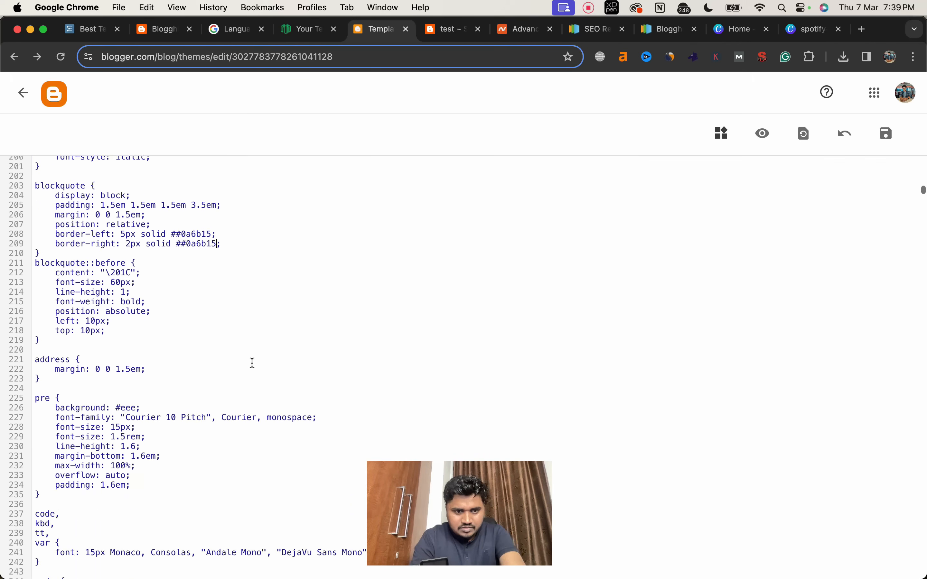
{"action": "scroll", "coordinate": [253, 363], "scroll_direction": "down", "scroll_amount": 20}
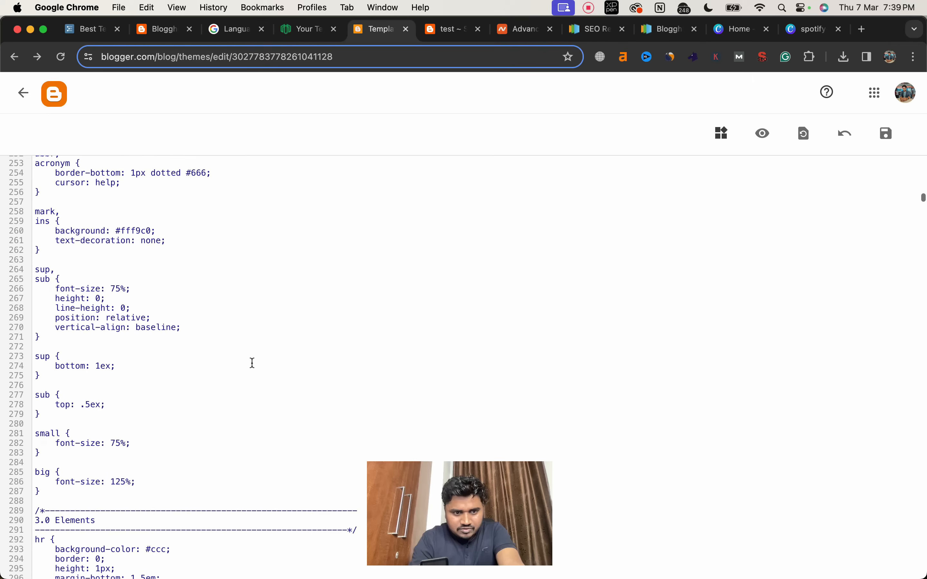
{"action": "scroll", "coordinate": [253, 363], "scroll_direction": "down", "scroll_amount": 4}
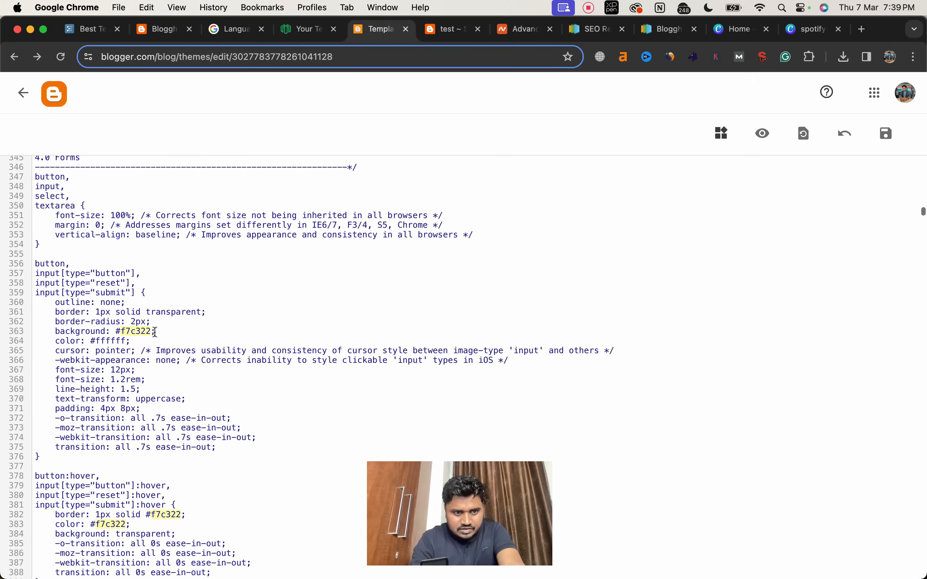
{"action": "left_click", "coordinate": [150, 330]}
{"action": "key", "text": "BackSpace"}
{"action": "key", "text": "BackSpace"}
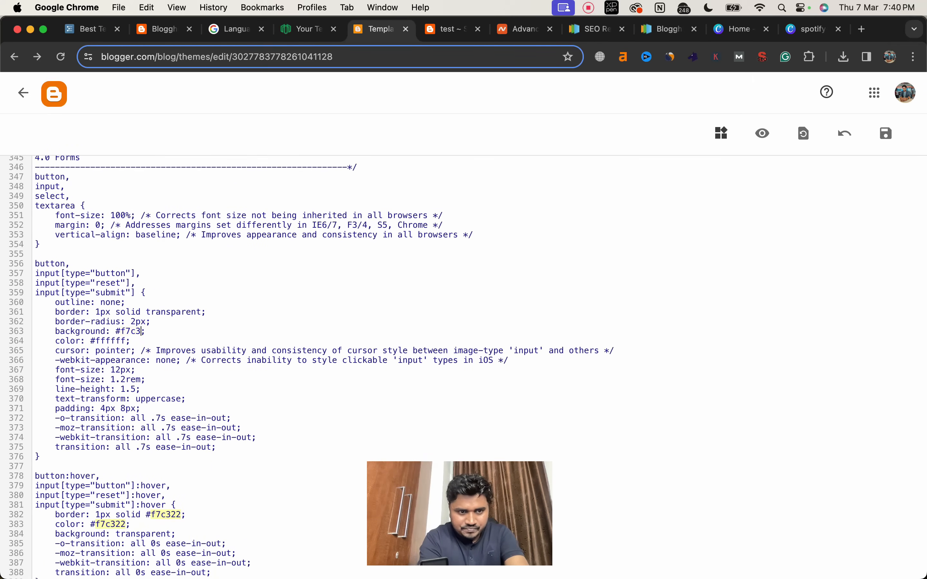
{"action": "type", "text": "#0a6b15"}
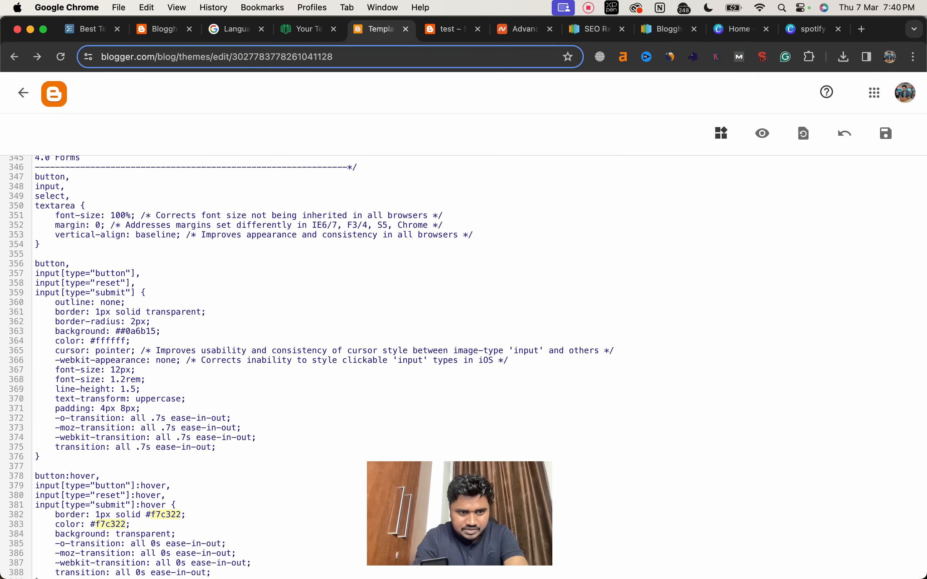
{"action": "left_click", "coordinate": [121, 330]}
{"action": "key", "text": "BackSpace"}
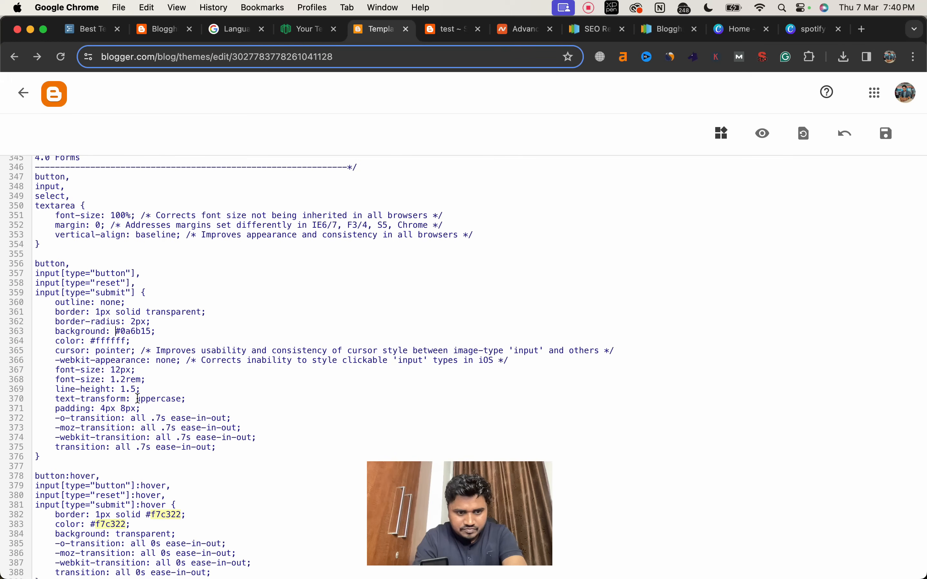
Step: Set both the border colour and the text colour in the button and submit input hover rule to #0a6b15
{"action": "scroll", "coordinate": [138, 399], "scroll_direction": "down", "scroll_amount": 3}
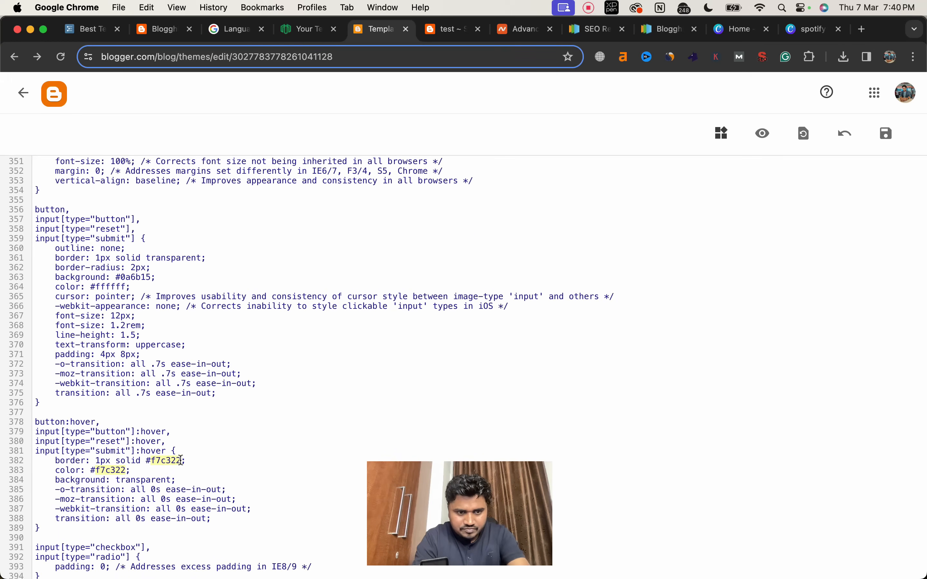
{"action": "left_click_drag", "start_coordinate": [167, 460], "coordinate": [94, 469]}
{"action": "type", "text": "#0a6b15"}
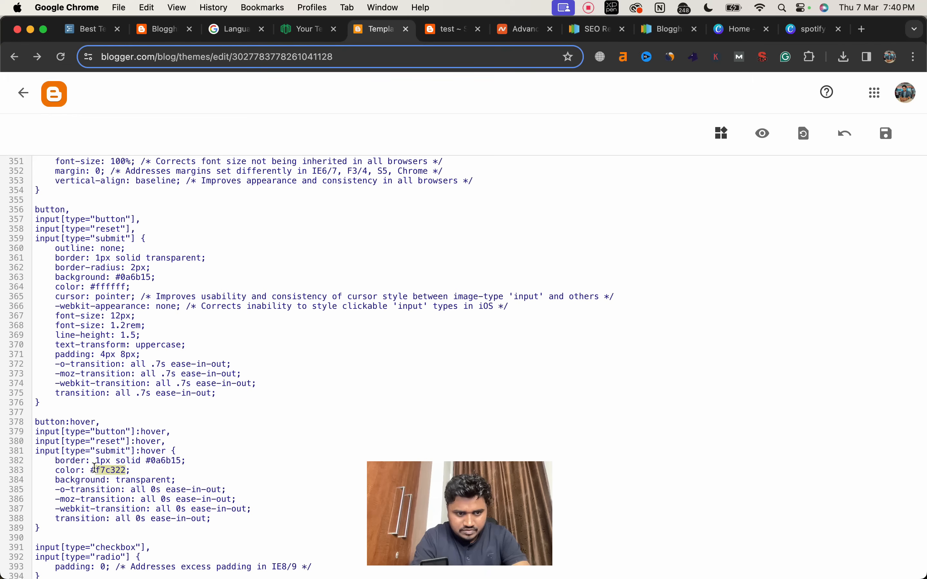
Step: Set the border colour in the text input and textarea focus rule to #0a6b15
{"action": "scroll", "coordinate": [177, 453], "scroll_direction": "down", "scroll_amount": 10}
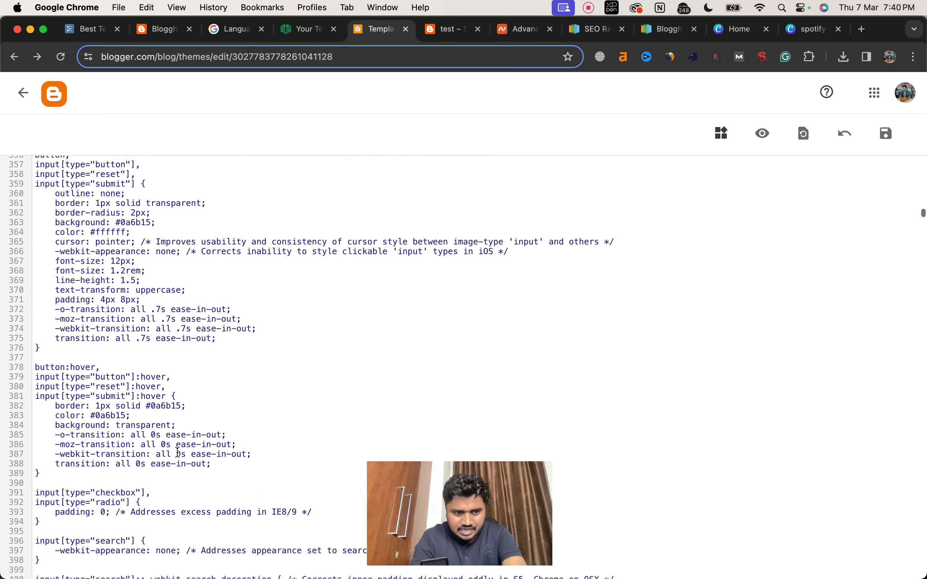
{"action": "scroll", "coordinate": [177, 454], "scroll_direction": "down", "scroll_amount": 2}
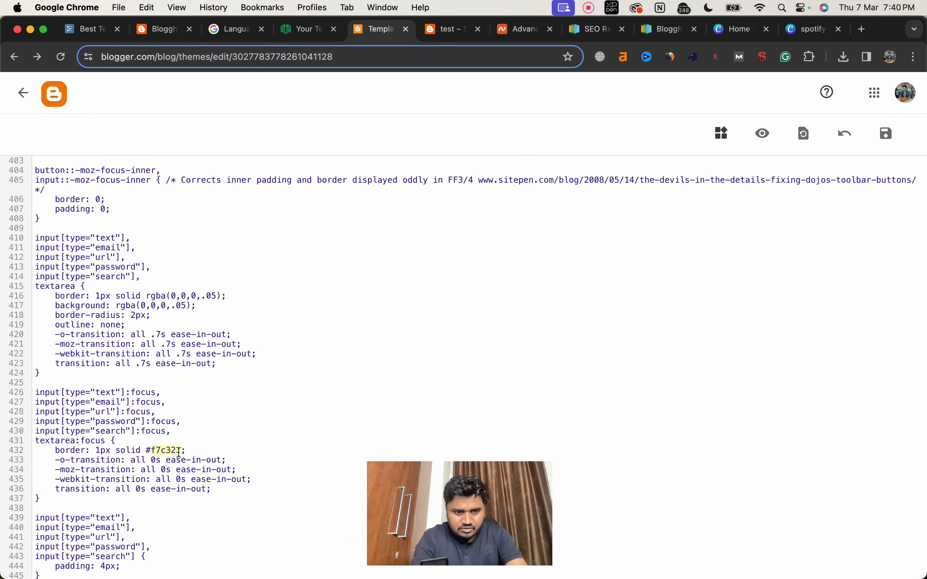
{"action": "left_click_drag", "start_coordinate": [179, 453], "coordinate": [148, 449]}
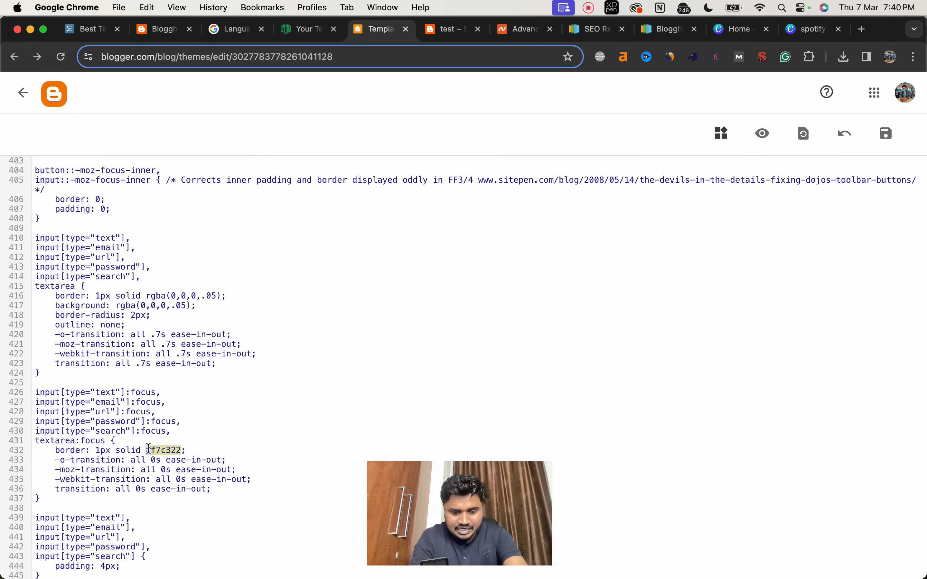
{"action": "key", "text": "super+c"}
Step: Set the text colour in the link hover, focus and active rule to #0a6b15
{"action": "scroll", "coordinate": [197, 436], "scroll_direction": "down", "scroll_amount": 6}
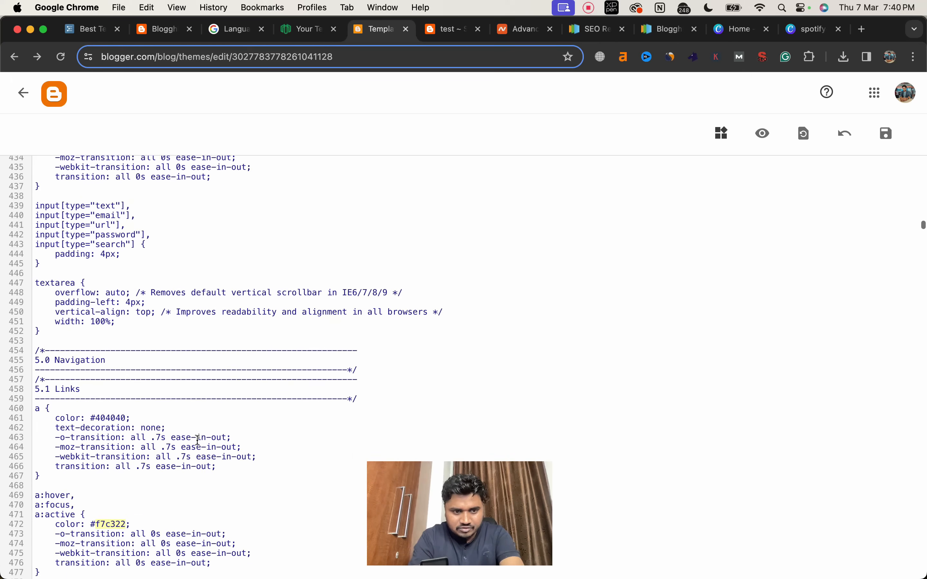
{"action": "scroll", "coordinate": [198, 440], "scroll_direction": "down", "scroll_amount": 2}
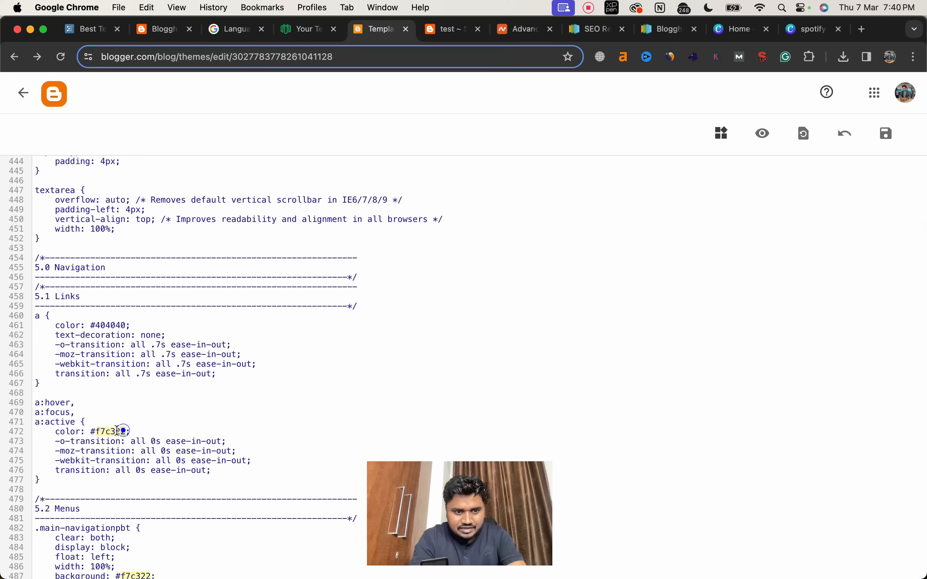
{"action": "left_click_drag", "start_coordinate": [117, 431], "coordinate": [93, 428]}
{"action": "key", "text": "super+v"}
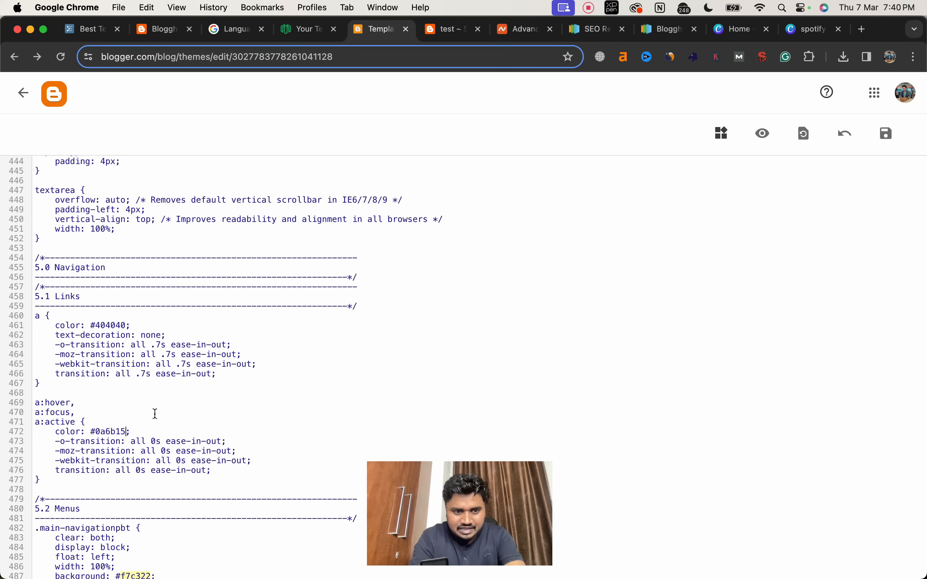
Step: Set the background colour to #0a6b15 in the .main-navigationpbt and .main-navigationpbt ul ul rules
{"action": "scroll", "coordinate": [155, 416], "scroll_direction": "down", "scroll_amount": 4}
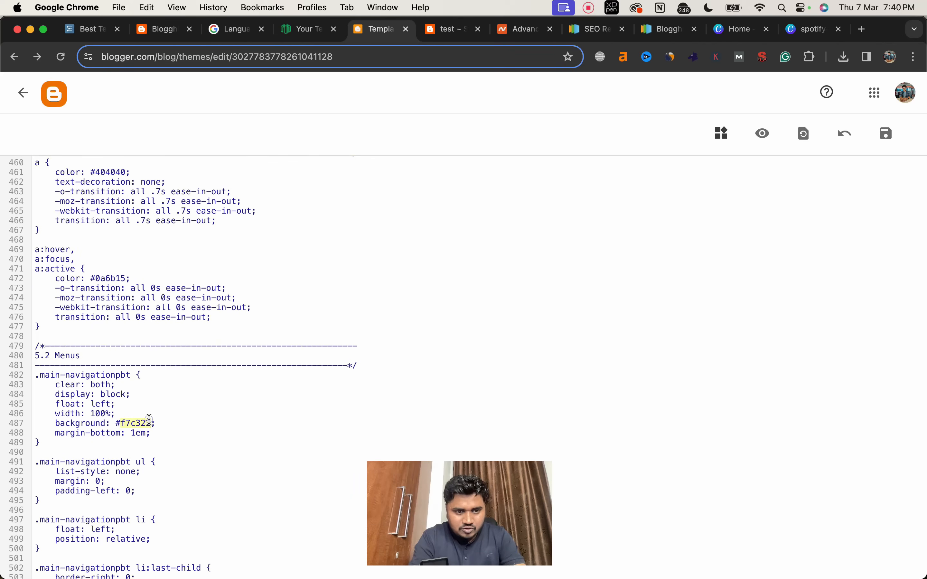
{"action": "left_click_drag", "start_coordinate": [149, 419], "coordinate": [117, 421]}
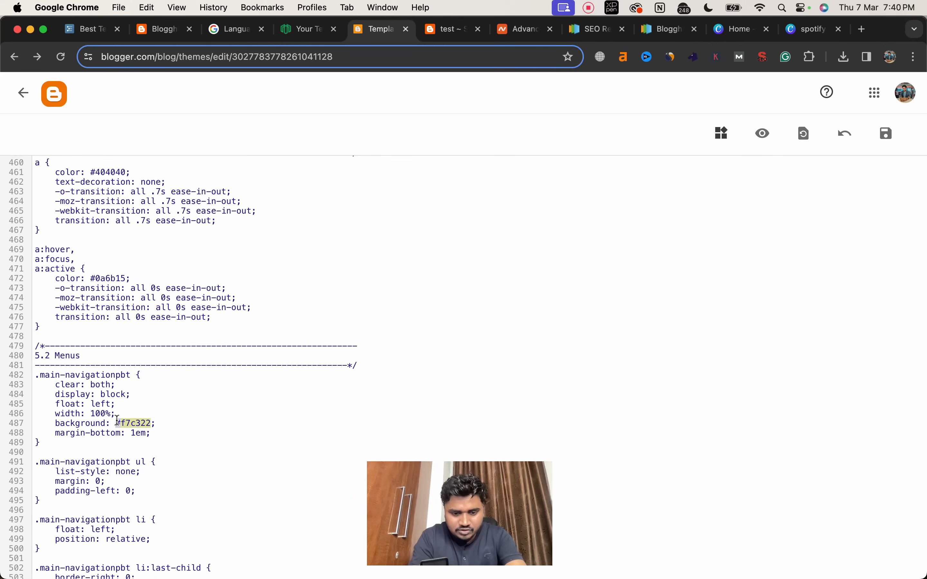
{"action": "key", "text": "super+v"}
{"action": "scroll", "coordinate": [164, 420], "scroll_direction": "down", "scroll_amount": 13}
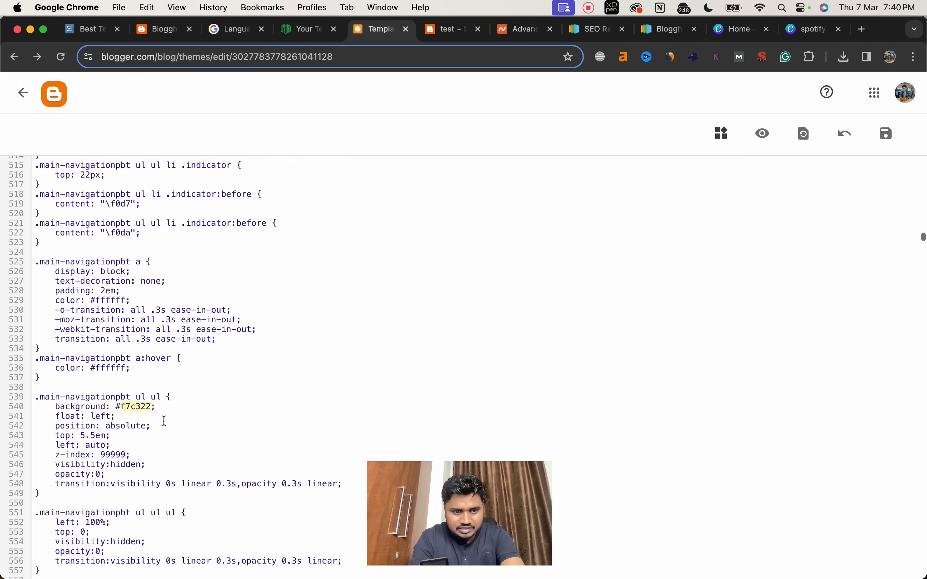
{"action": "scroll", "coordinate": [164, 421], "scroll_direction": "down", "scroll_amount": 1}
{"action": "left_click_drag", "start_coordinate": [149, 380], "coordinate": [117, 377]}
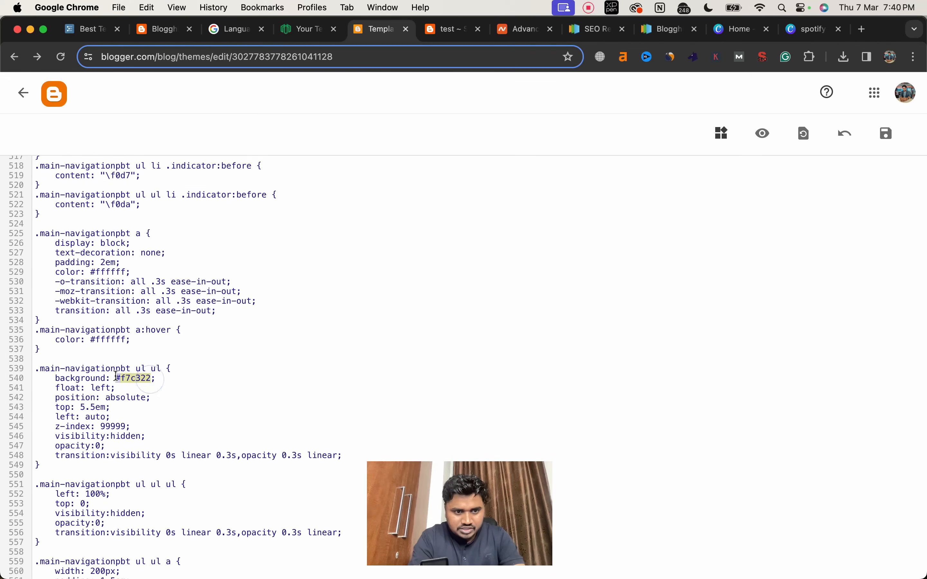
{"action": "key", "text": "super+v"}
{"action": "scroll", "coordinate": [164, 389], "scroll_direction": "down", "scroll_amount": 13}
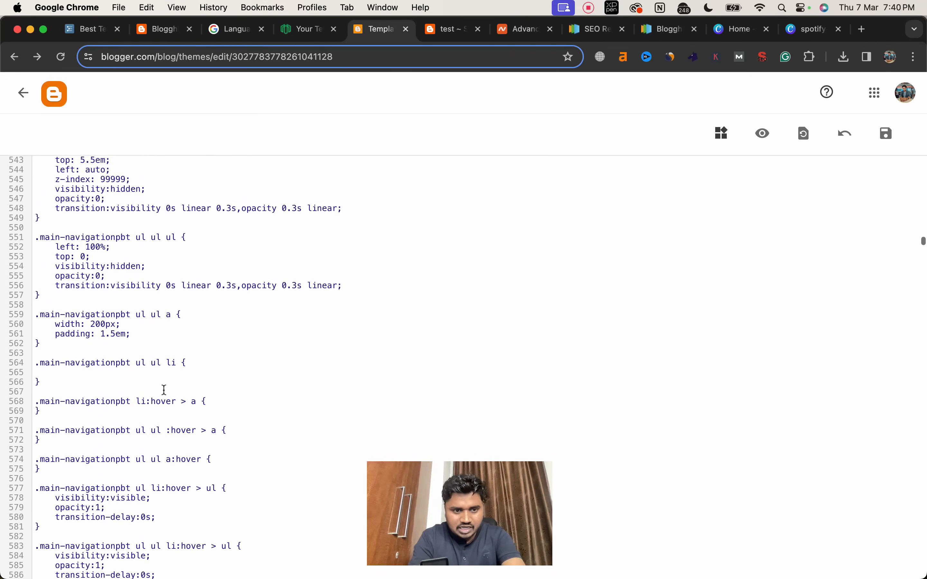
Step: Set the background in the .widget-titlepbt rule and the border-top colour in the .widget-titlepbt:before rule to #0a6b15
{"action": "scroll", "coordinate": [165, 390], "scroll_direction": "down", "scroll_amount": 20}
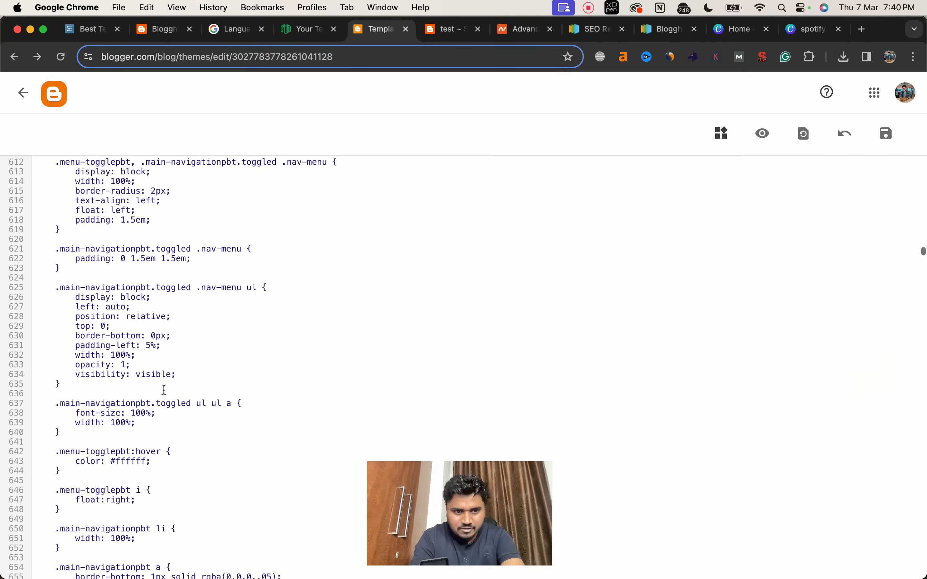
{"action": "scroll", "coordinate": [164, 390], "scroll_direction": "down", "scroll_amount": 10}
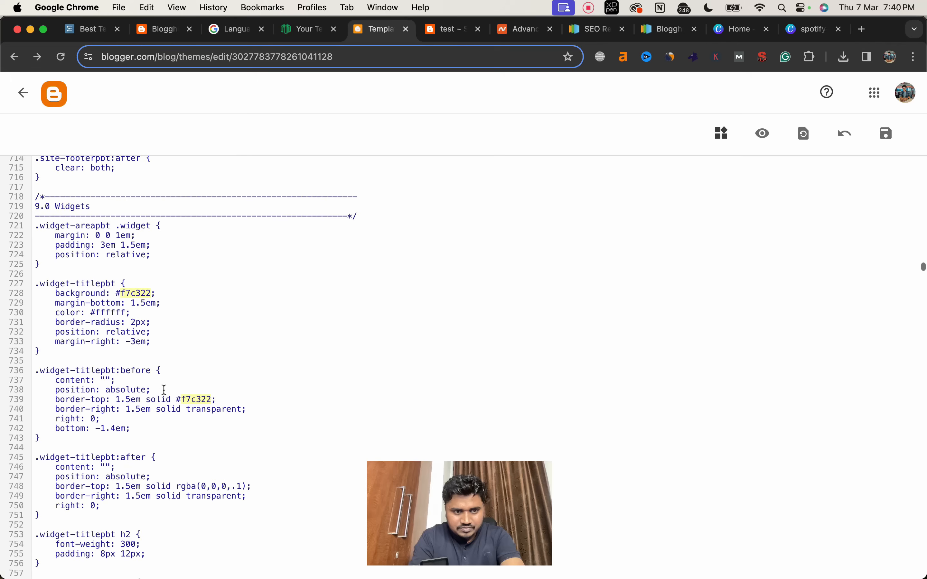
{"action": "left_click_drag", "start_coordinate": [151, 292], "coordinate": [117, 292]}
{"action": "type", "text": "#0a6b15"}
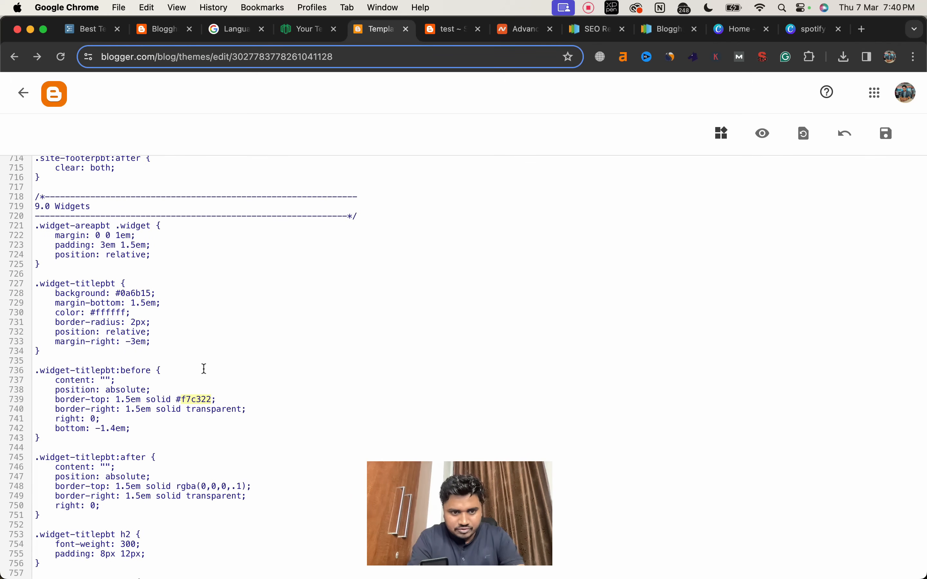
{"action": "left_click_drag", "start_coordinate": [211, 399], "coordinate": [176, 396]}
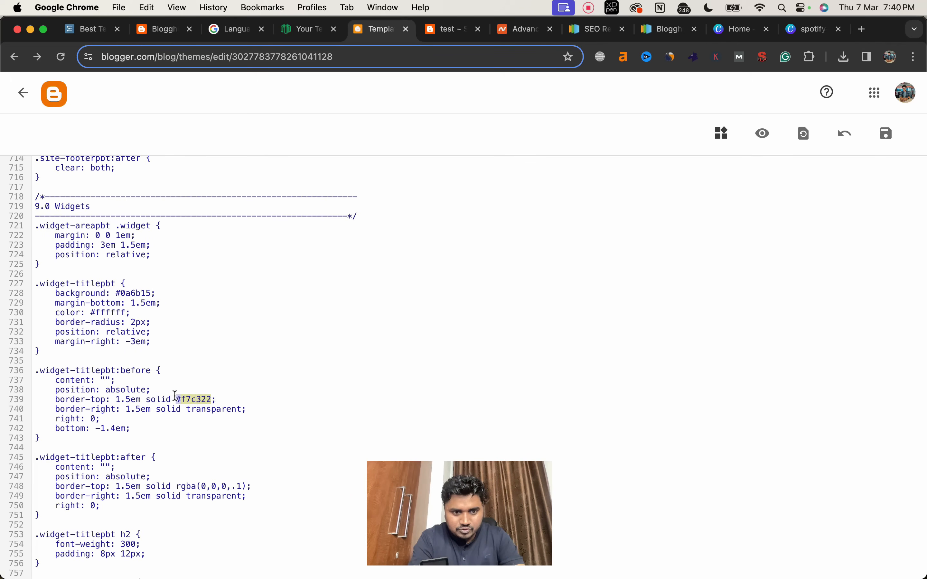
{"action": "type", "text": "#0a6b15"}
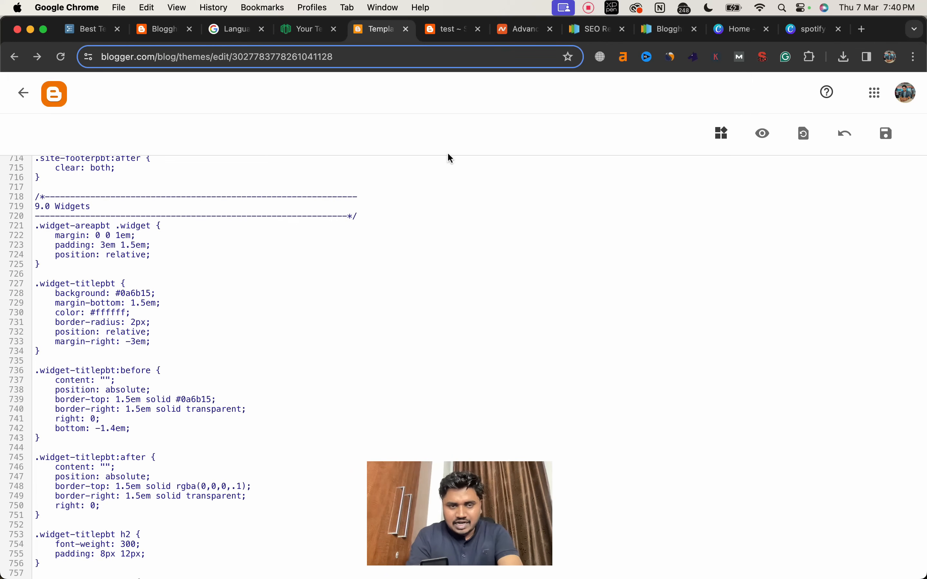
Step: Set the text colour in the .top-search.active rule to #0a6b15
{"action": "scroll", "coordinate": [396, 218], "scroll_direction": "down", "scroll_amount": 3}
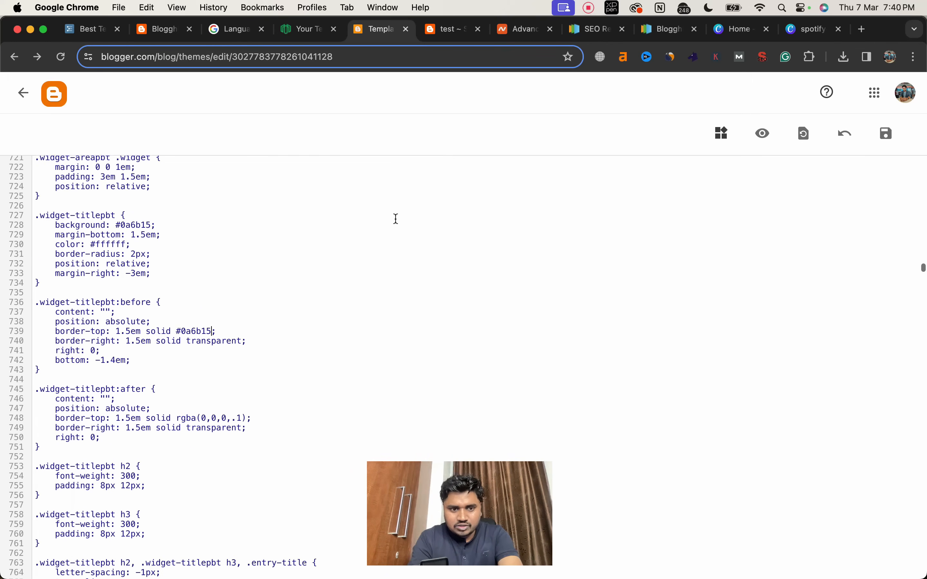
{"action": "scroll", "coordinate": [397, 219], "scroll_direction": "down", "scroll_amount": 6}
{"action": "scroll", "coordinate": [360, 248], "scroll_direction": "down", "scroll_amount": 20}
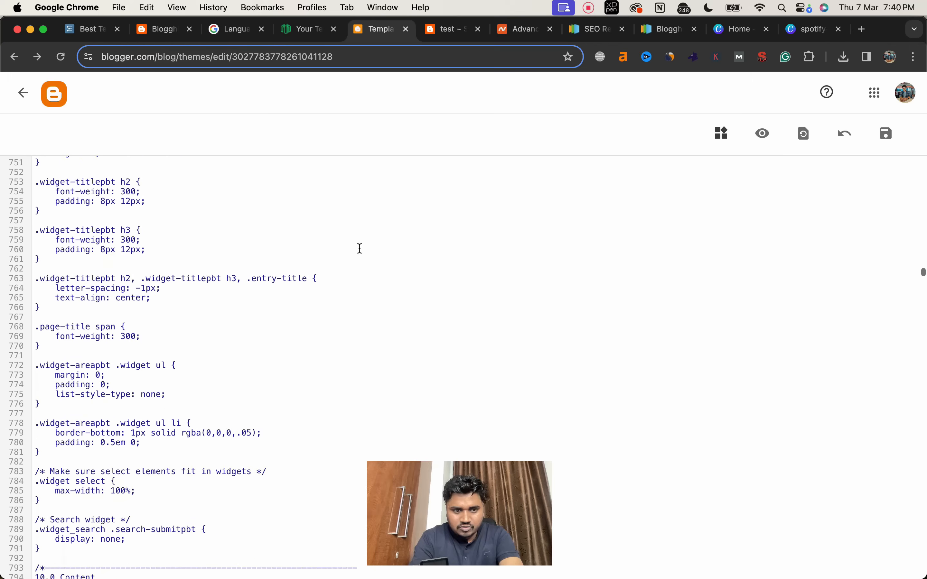
{"action": "scroll", "coordinate": [361, 249], "scroll_direction": "down", "scroll_amount": 3}
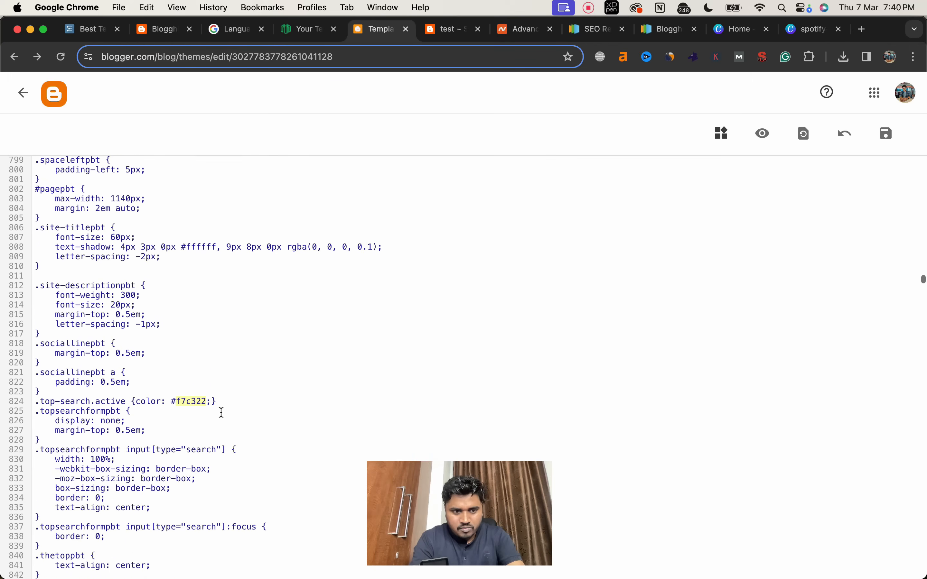
{"action": "left_click_drag", "start_coordinate": [207, 400], "coordinate": [174, 400]}
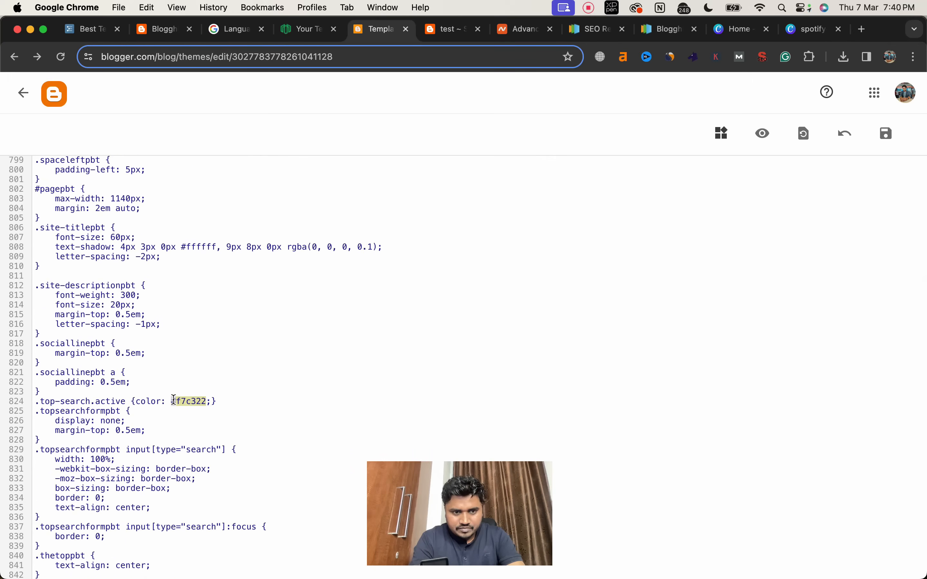
Step: Set the background colour in the .edit-linkpbt a rule to #0a6b15
{"action": "scroll", "coordinate": [222, 423], "scroll_direction": "down", "scroll_amount": 15}
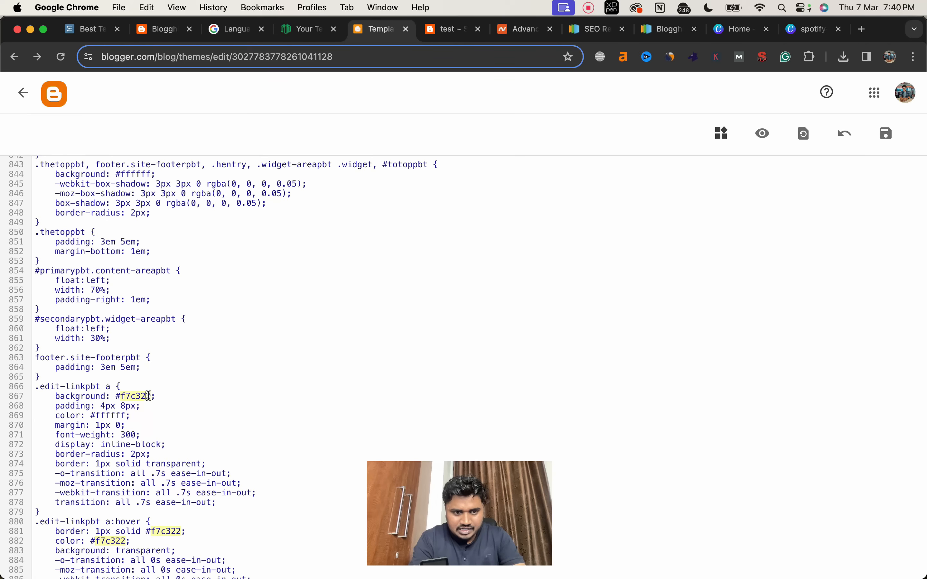
{"action": "left_click", "coordinate": [149, 396]}
{"action": "left_click", "coordinate": [143, 396]}
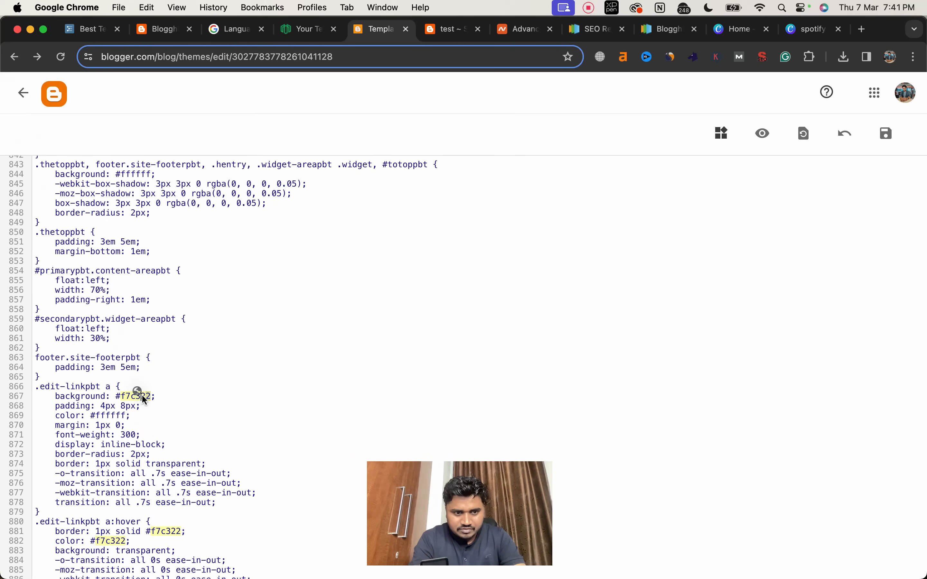
{"action": "left_click", "coordinate": [143, 396]}
{"action": "left_click", "coordinate": [148, 395]}
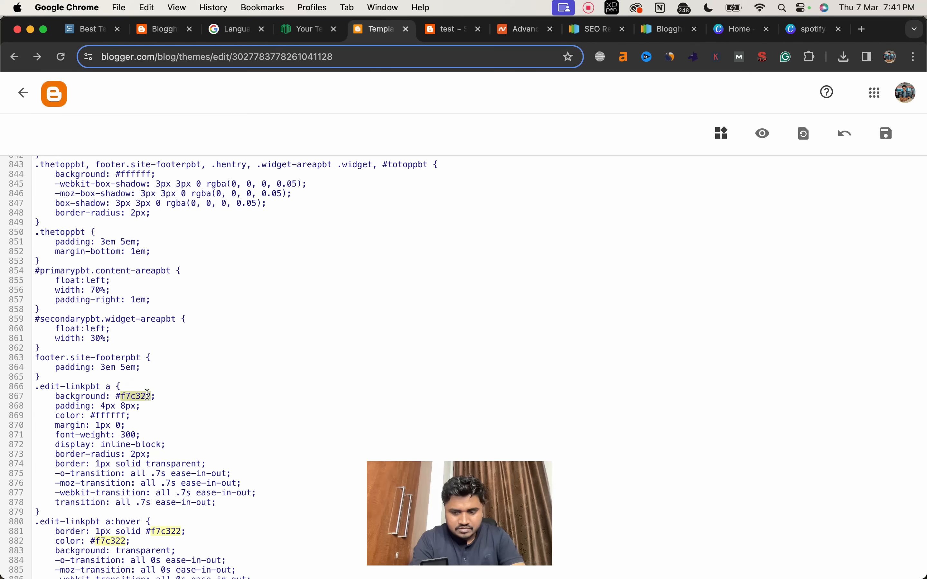
{"action": "key", "text": "BackSpace"}
{"action": "type", "text": "#0a6b15"}
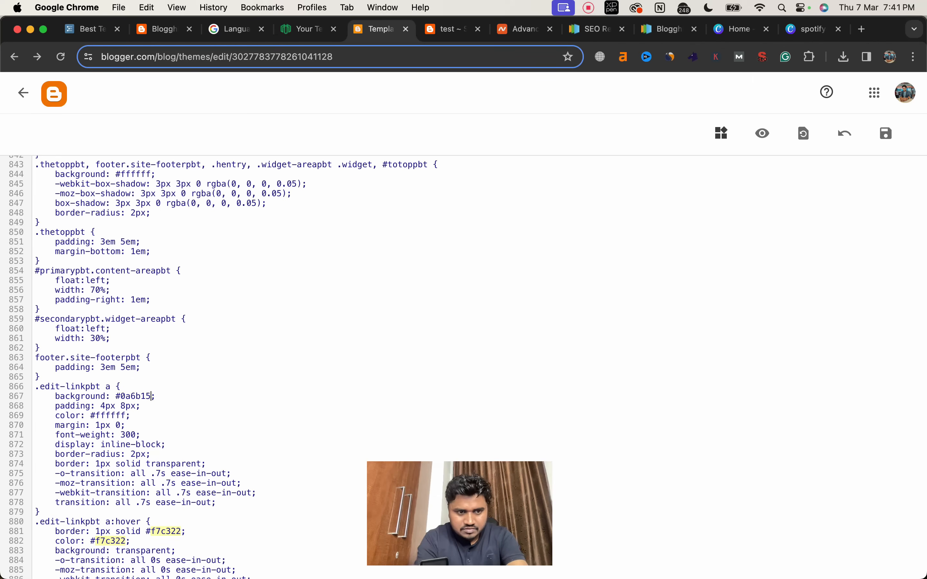
Step: Set both the border colour and the text colour in the .edit-linkpbt a:hover rule to #0a6b15
{"action": "scroll", "coordinate": [160, 470], "scroll_direction": "down", "scroll_amount": 3}
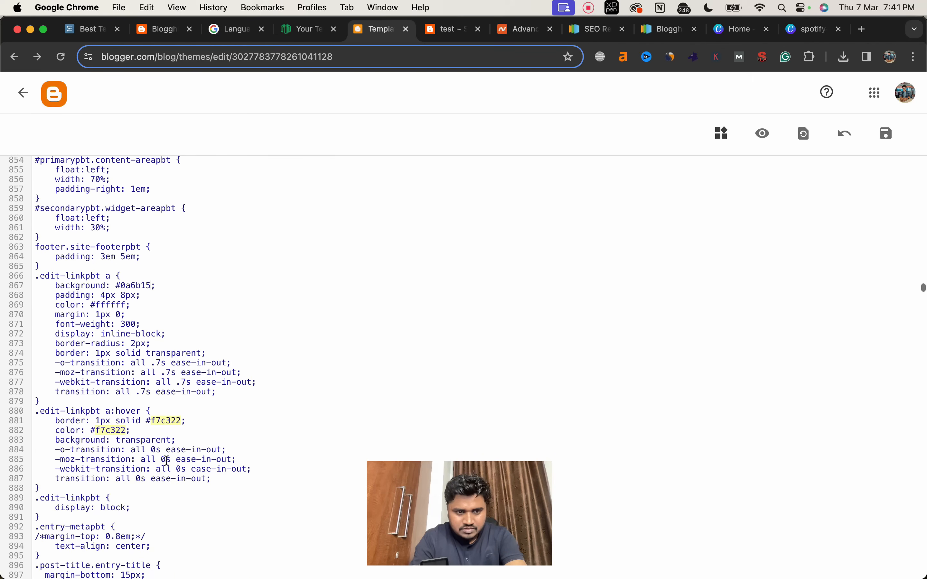
{"action": "double_click", "coordinate": [175, 420]}
{"action": "key", "text": "BackSpace"}
{"action": "type", "text": "0a6b15"}
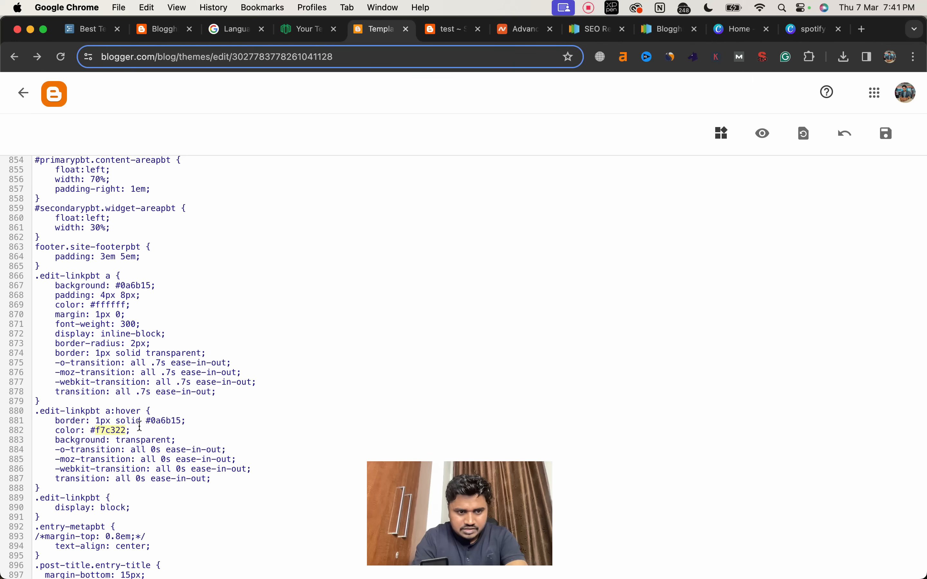
{"action": "double_click", "coordinate": [109, 429]}
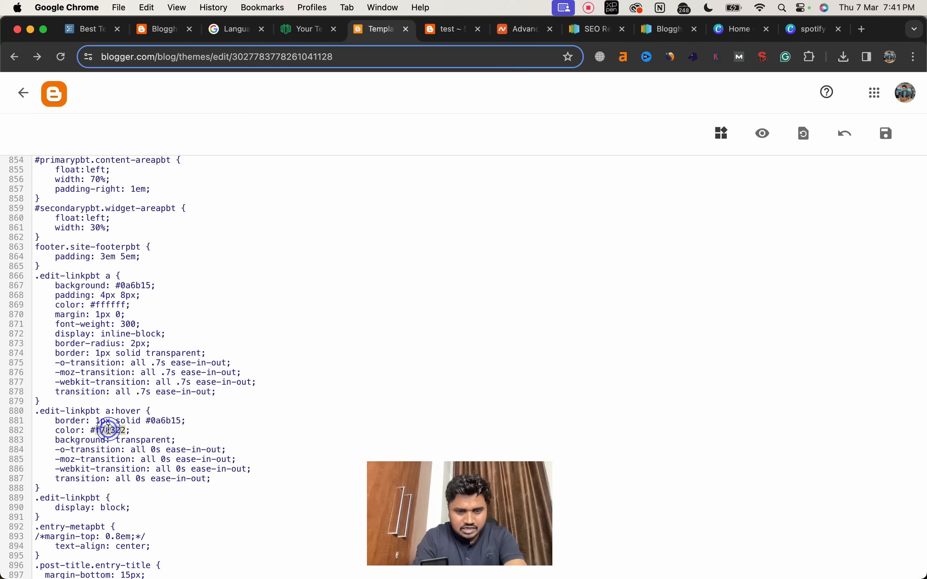
{"action": "key", "text": "BackSpace"}
{"action": "type", "text": "0a6b15"}
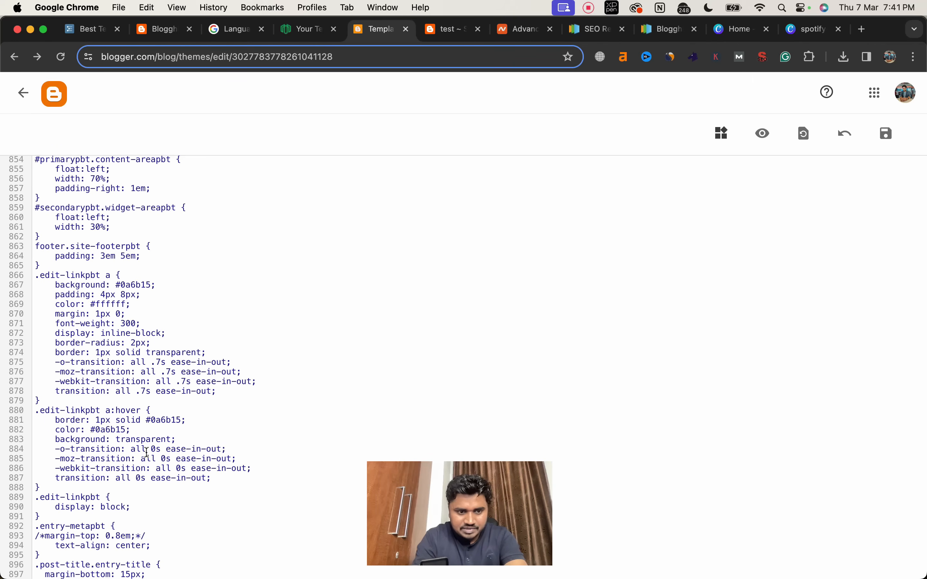
Step: Check the remaining theme CSS for leftover f7c322 colours and save the edited template
{"action": "scroll", "coordinate": [147, 453], "scroll_direction": "down", "scroll_amount": 5}
{"action": "scroll", "coordinate": [147, 453], "scroll_direction": "down", "scroll_amount": 15}
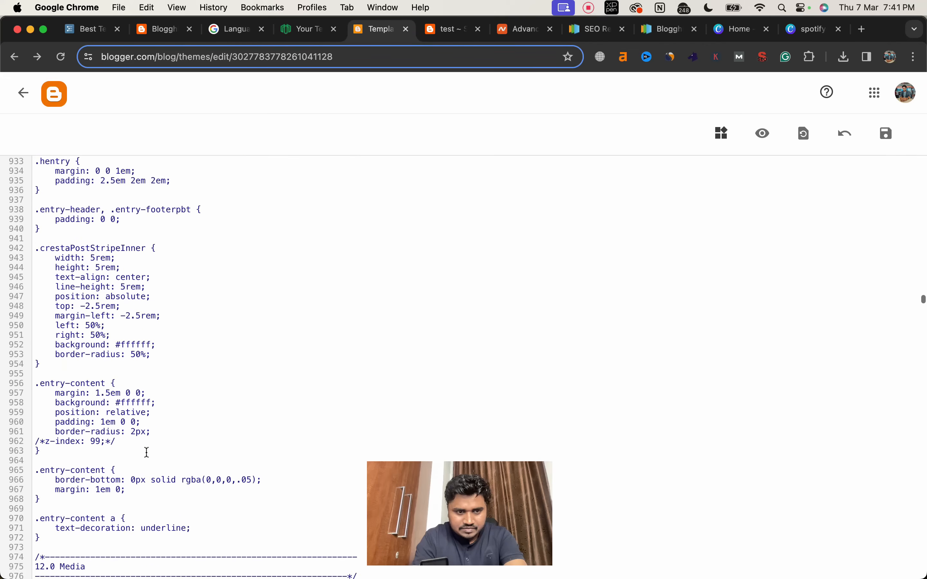
{"action": "scroll", "coordinate": [146, 453], "scroll_direction": "down", "scroll_amount": 20}
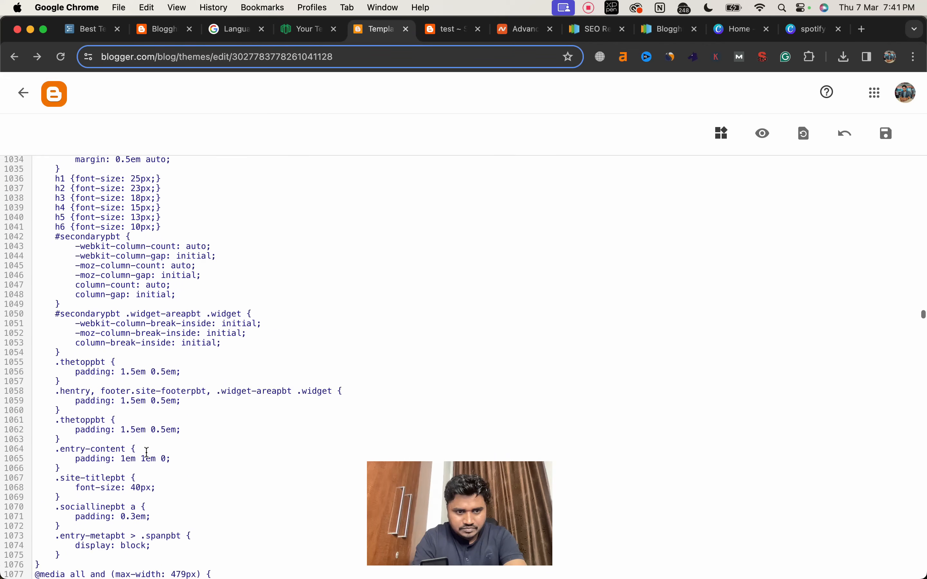
{"action": "scroll", "coordinate": [147, 453], "scroll_direction": "down", "scroll_amount": 20}
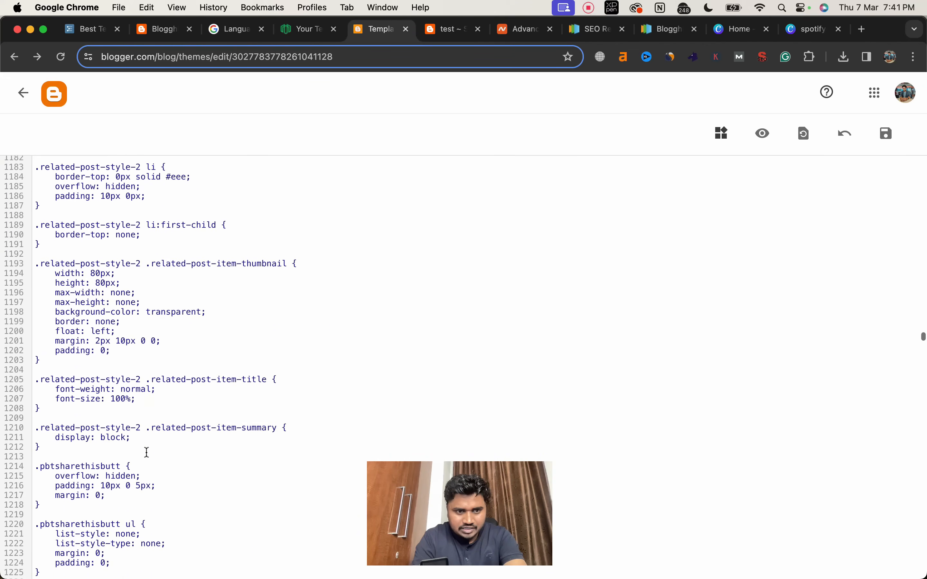
{"action": "scroll", "coordinate": [147, 454], "scroll_direction": "down", "scroll_amount": 3}
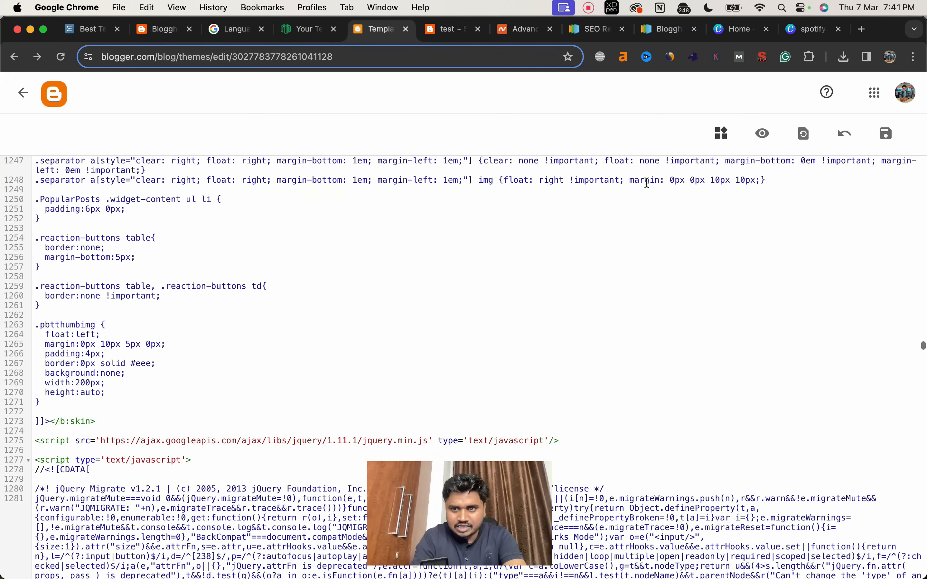
{"action": "left_click", "coordinate": [887, 134]}
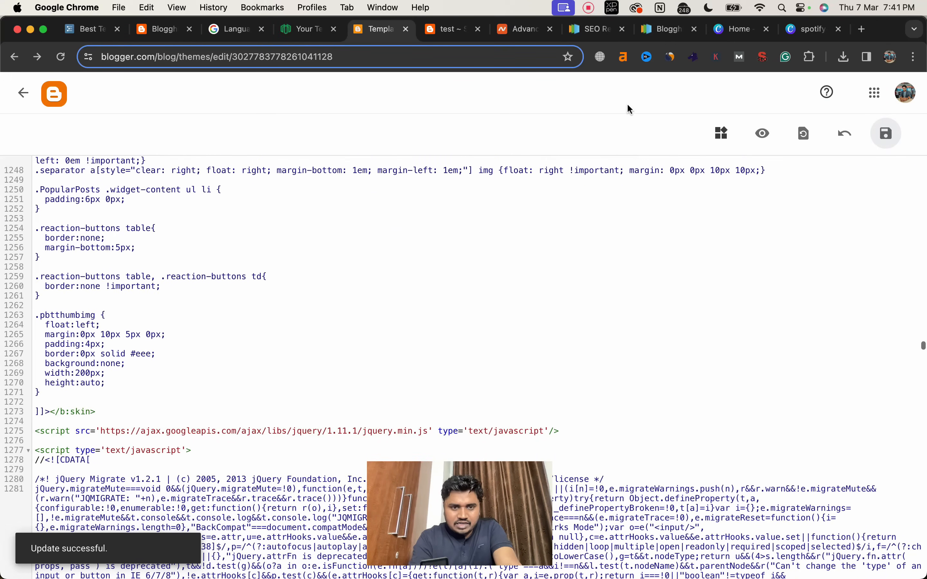
Step: Reload the live test post and examine the colours of its menu, search button and sidebar headings, plus the footer
{"action": "left_click", "coordinate": [444, 36]}
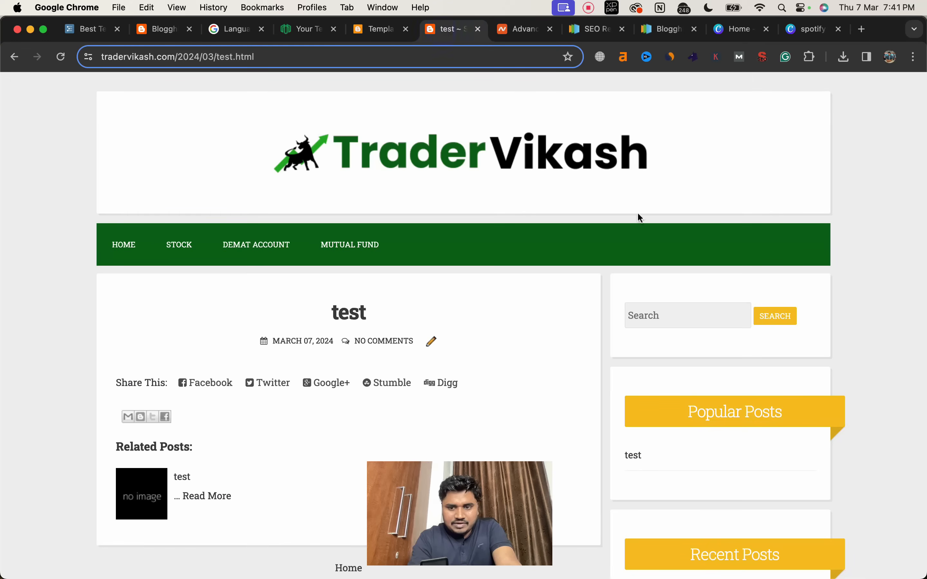
{"action": "left_click", "coordinate": [58, 57]}
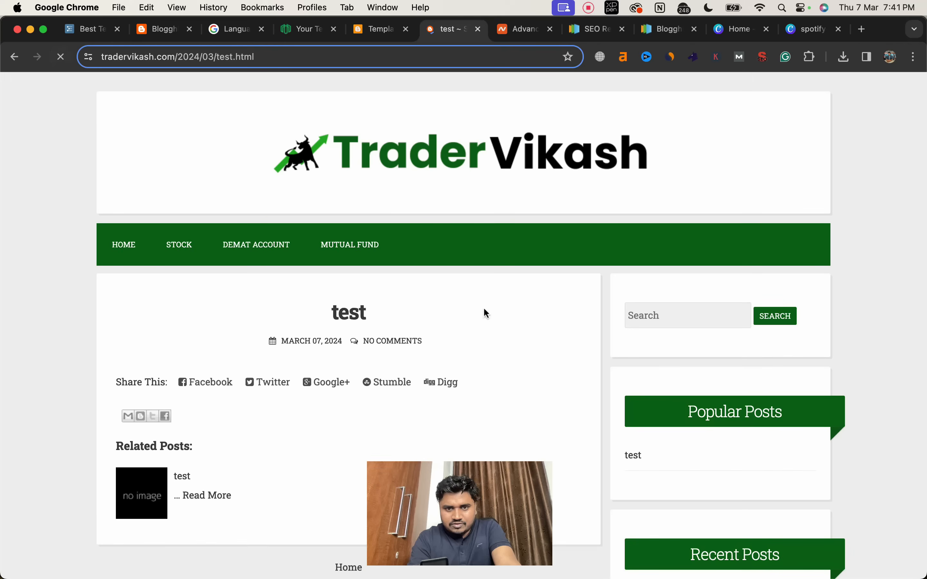
{"action": "scroll", "coordinate": [484, 316], "scroll_direction": "down", "scroll_amount": 7}
{"action": "scroll", "coordinate": [482, 315], "scroll_direction": "up", "scroll_amount": 7}
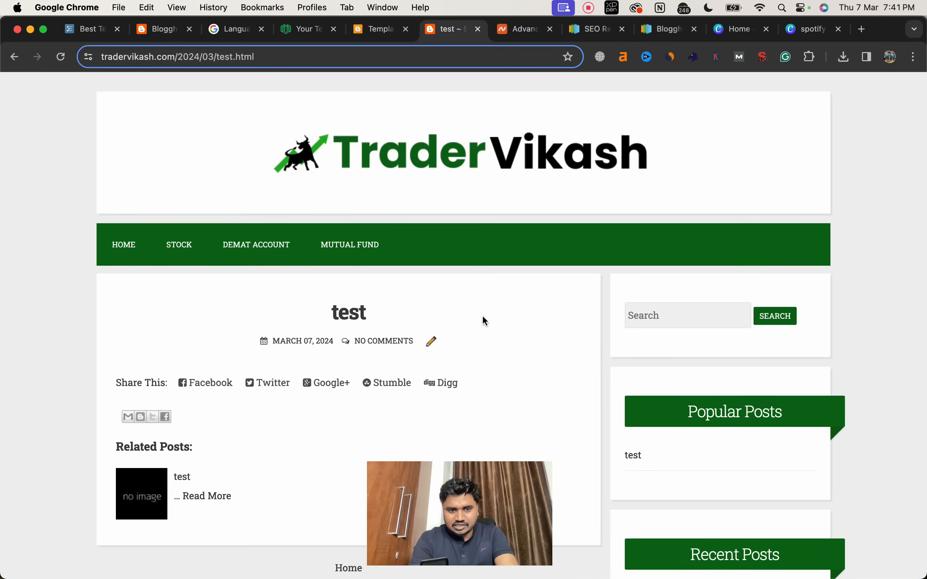
{"action": "scroll", "coordinate": [483, 317], "scroll_direction": "down", "scroll_amount": 7}
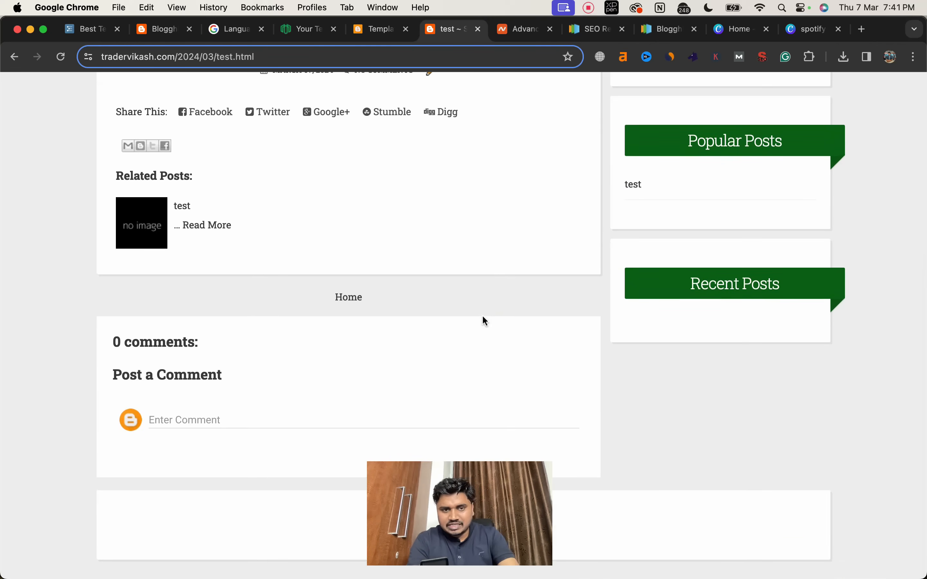
{"action": "scroll", "coordinate": [483, 317], "scroll_direction": "up", "scroll_amount": 10}
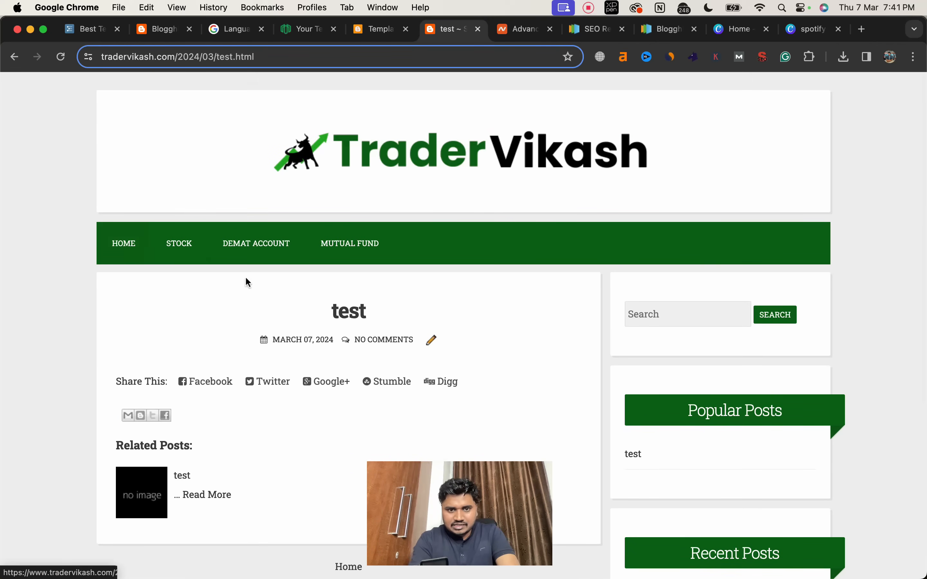
{"action": "scroll", "coordinate": [245, 276], "scroll_direction": "down", "scroll_amount": 7}
{"action": "left_click_drag", "start_coordinate": [824, 494], "coordinate": [827, 502]}
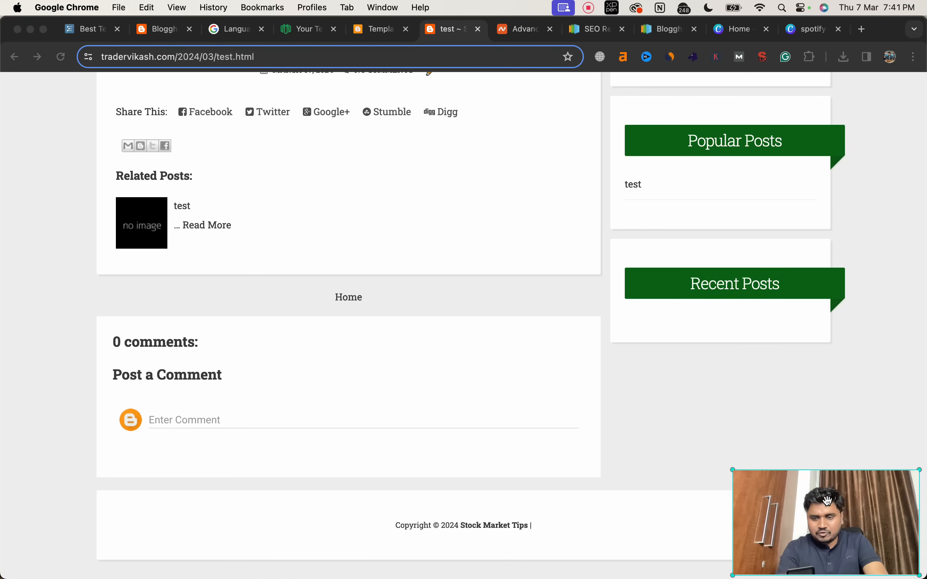
{"action": "left_click", "coordinate": [802, 408]}
{"action": "scroll", "coordinate": [608, 374], "scroll_direction": "up", "scroll_amount": 10}
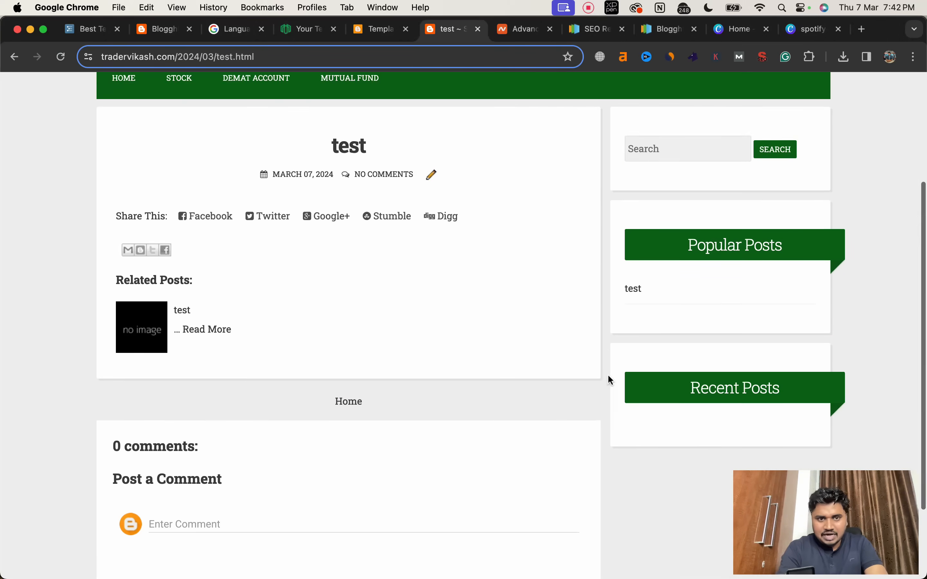
{"action": "scroll", "coordinate": [607, 374], "scroll_direction": "down", "scroll_amount": 10}
{"action": "scroll", "coordinate": [607, 376], "scroll_direction": "up", "scroll_amount": 8}
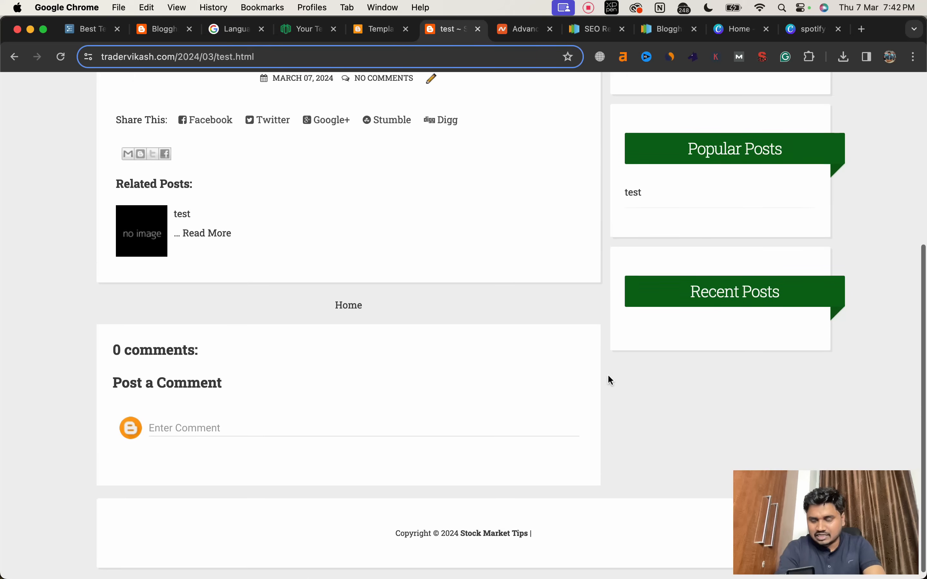
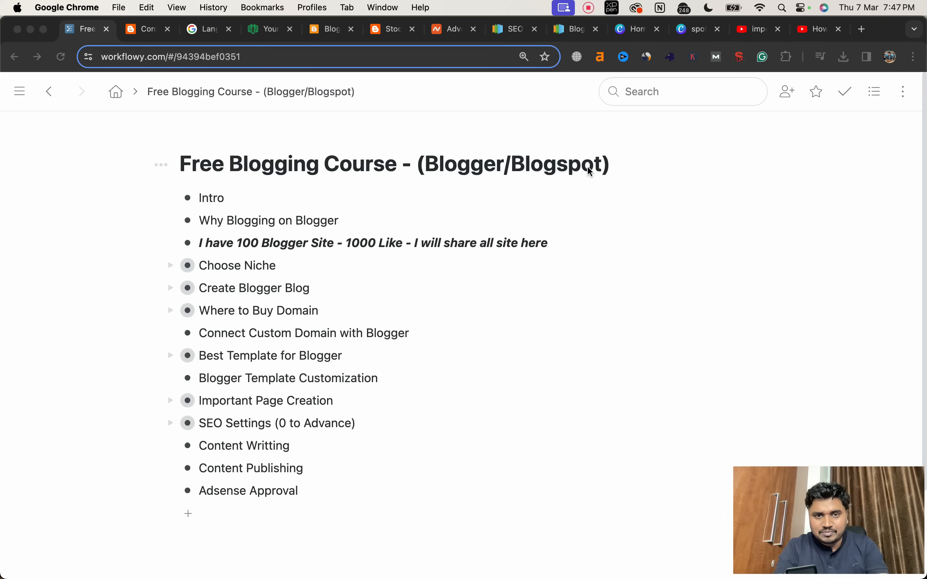
Step: Open the layout of the Stock Market Tips blog and start adding a gadget to the sidebarrightpbt section
{"action": "left_click", "coordinate": [387, 28]}
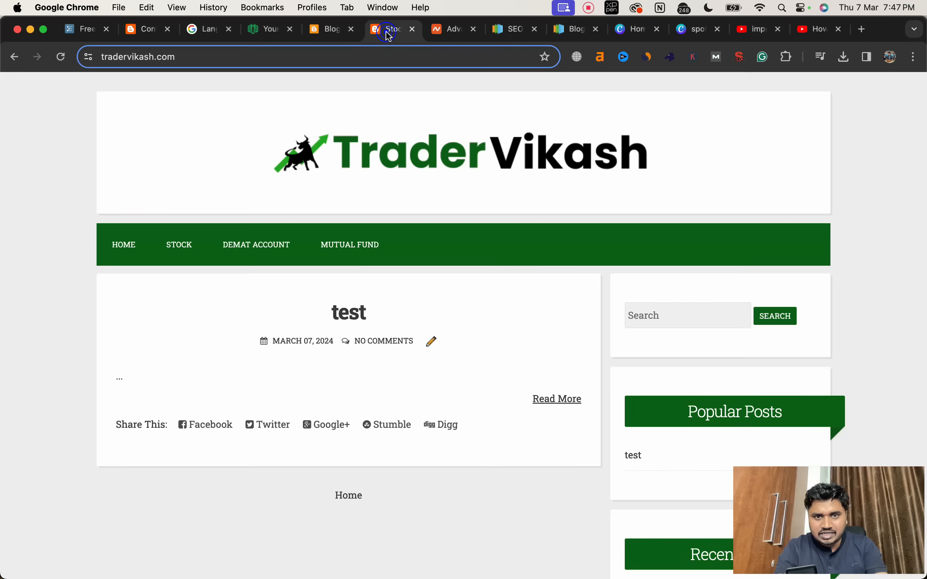
{"action": "left_click", "coordinate": [325, 29]}
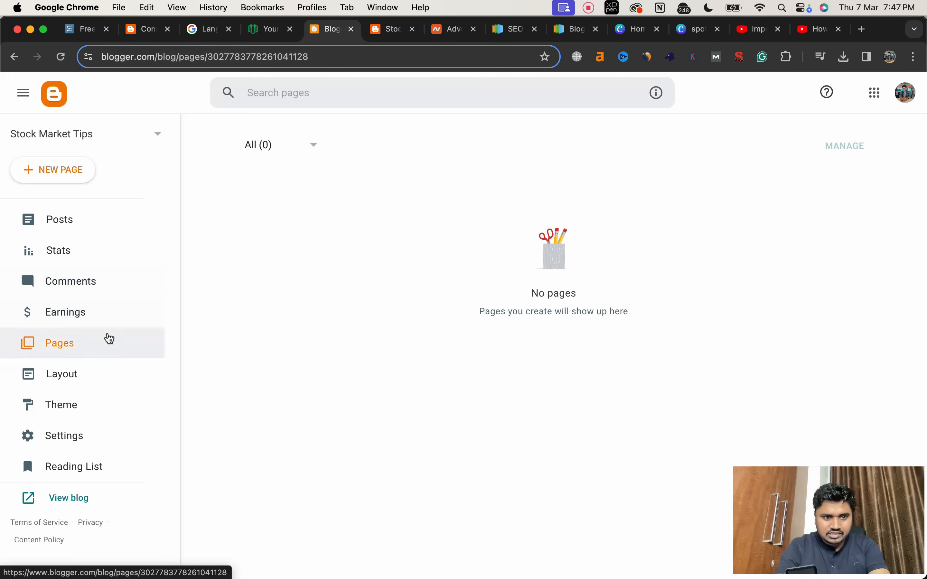
{"action": "left_click", "coordinate": [107, 374]}
{"action": "scroll", "coordinate": [422, 393], "scroll_direction": "down", "scroll_amount": 2}
{"action": "scroll", "coordinate": [422, 393], "scroll_direction": "down", "scroll_amount": 4}
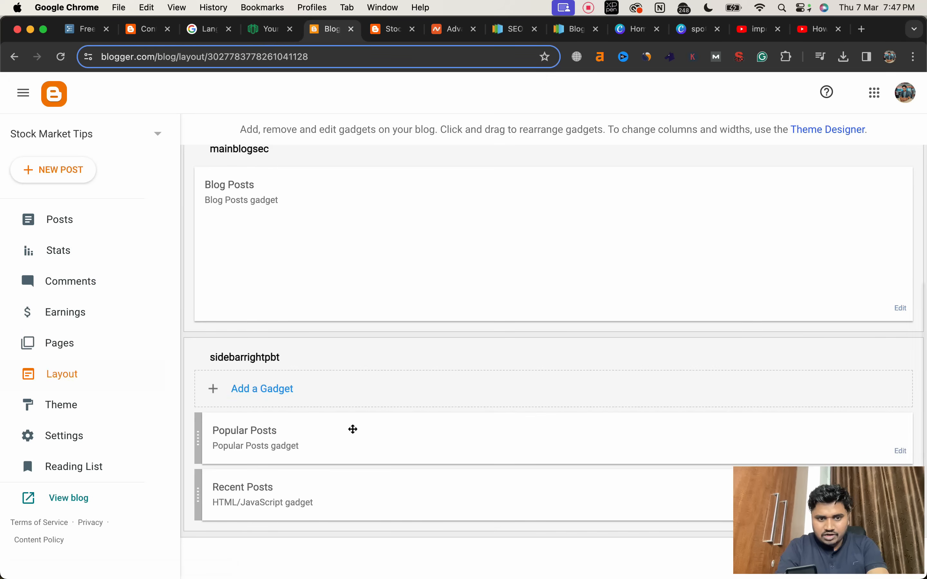
{"action": "left_click", "coordinate": [282, 394]}
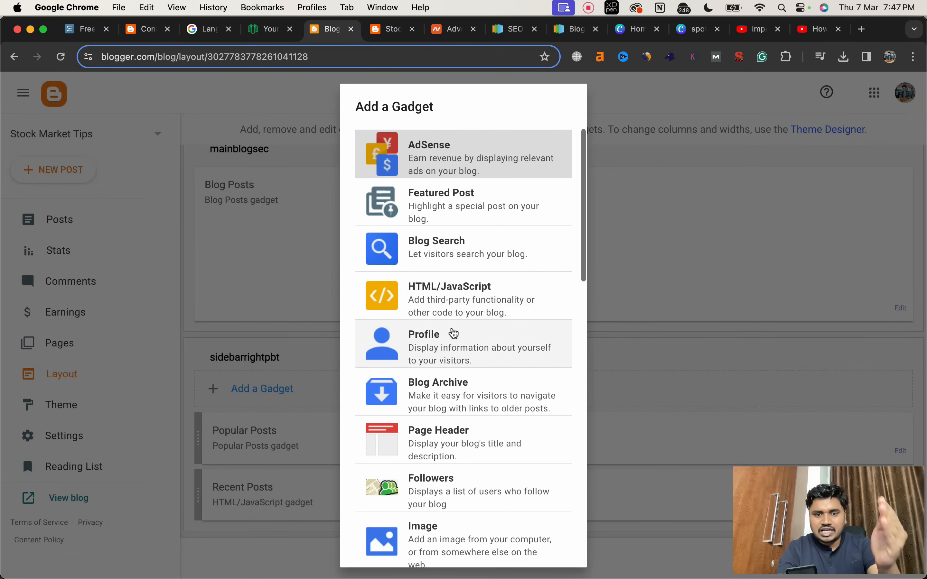
Step: Examine the range of available gadgets, from AdSense through to Report Abuse
{"action": "scroll", "coordinate": [452, 332], "scroll_direction": "down", "scroll_amount": 1}
{"action": "scroll", "coordinate": [454, 333], "scroll_direction": "down", "scroll_amount": 3}
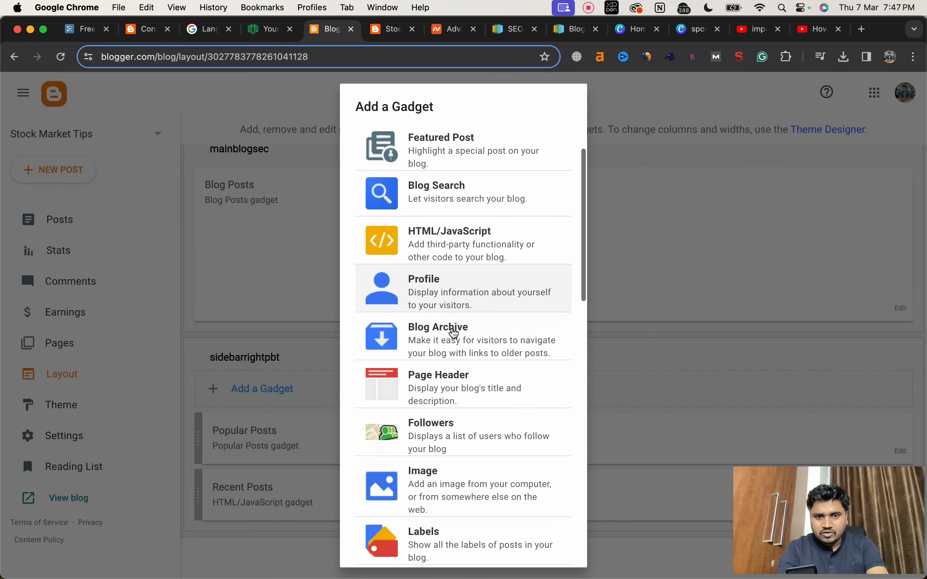
{"action": "scroll", "coordinate": [455, 334], "scroll_direction": "down", "scroll_amount": 10}
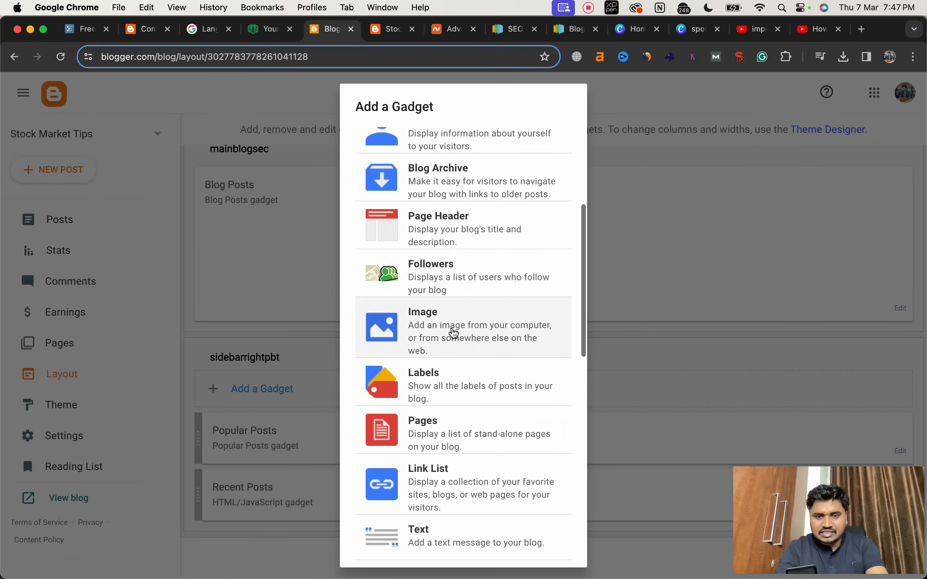
{"action": "scroll", "coordinate": [455, 333], "scroll_direction": "down", "scroll_amount": 11}
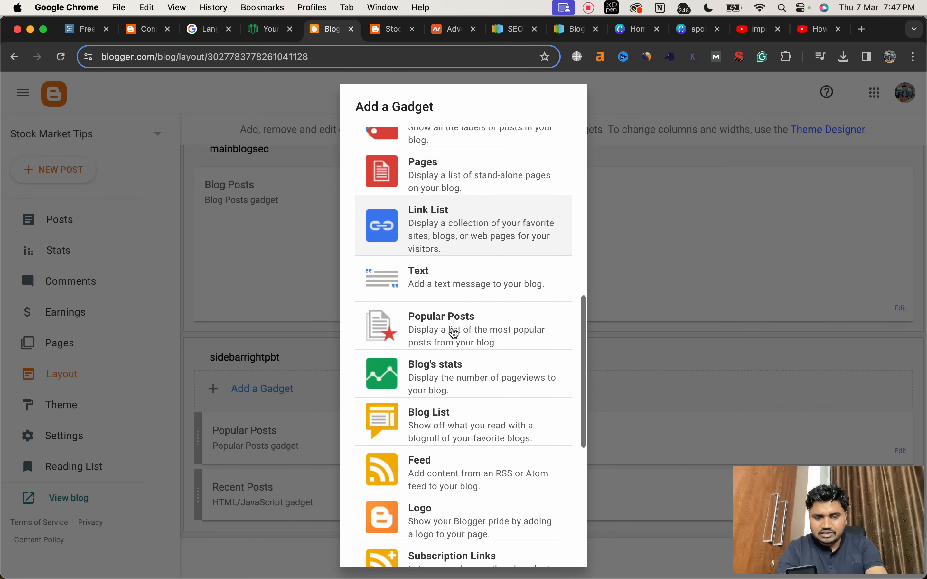
{"action": "scroll", "coordinate": [454, 334], "scroll_direction": "down", "scroll_amount": 12}
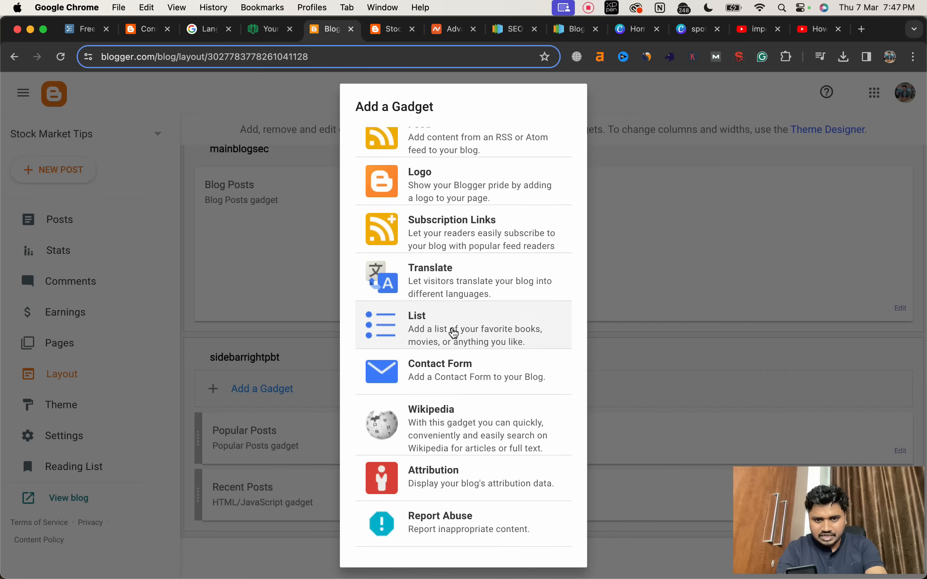
{"action": "scroll", "coordinate": [470, 381], "scroll_direction": "up", "scroll_amount": 20}
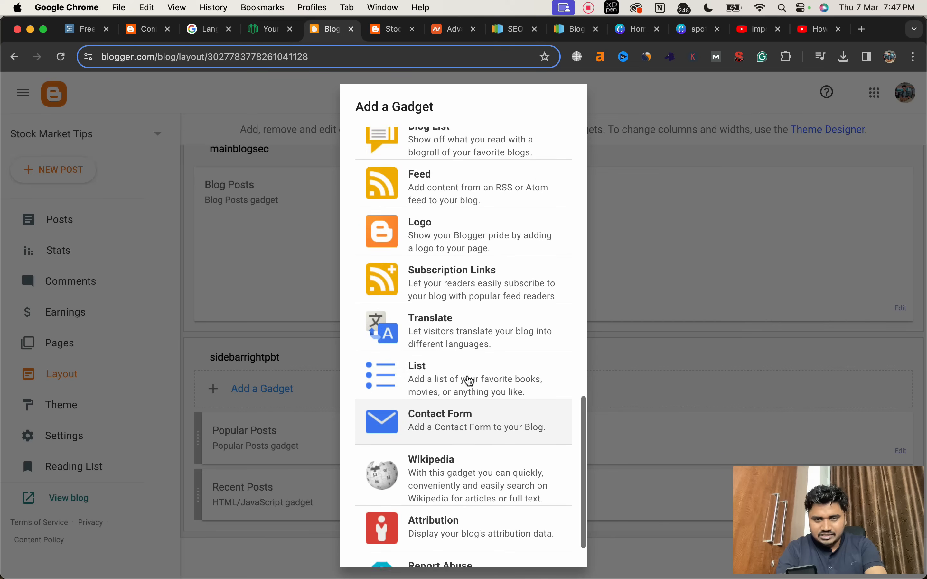
{"action": "scroll", "coordinate": [471, 382], "scroll_direction": "up", "scroll_amount": 9}
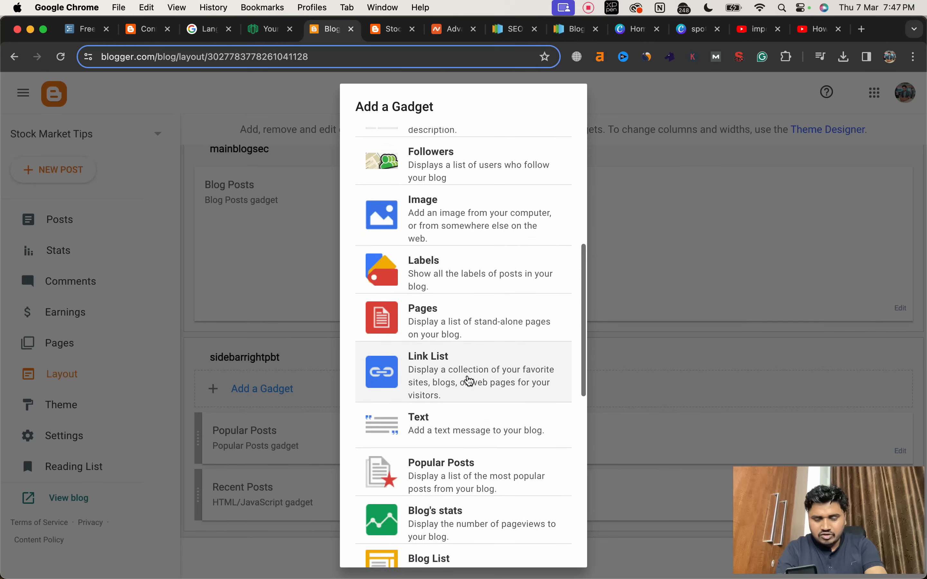
{"action": "scroll", "coordinate": [471, 382], "scroll_direction": "up", "scroll_amount": 5}
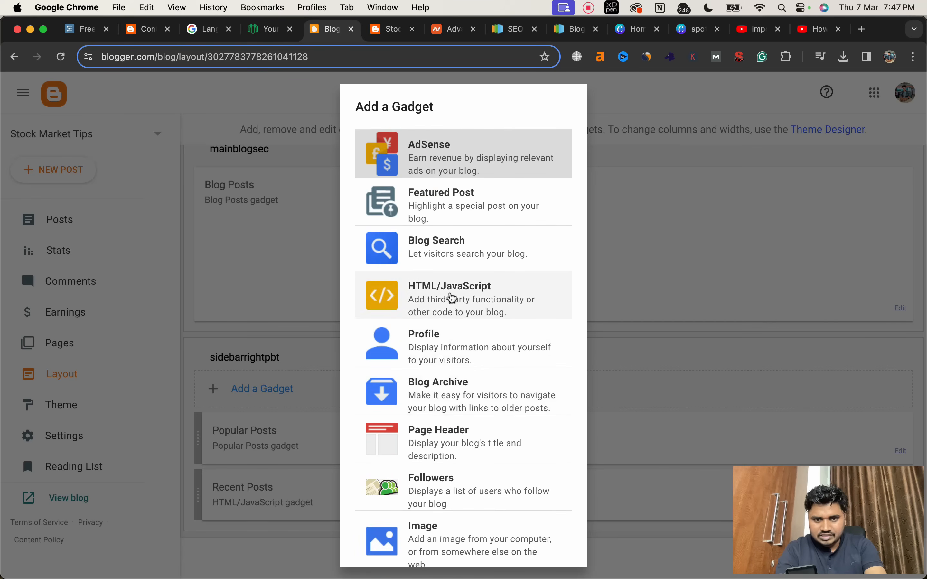
Step: Choose the Text gadget for the sidebar and give it the title "About Me"
{"action": "scroll", "coordinate": [453, 362], "scroll_direction": "down", "scroll_amount": 9}
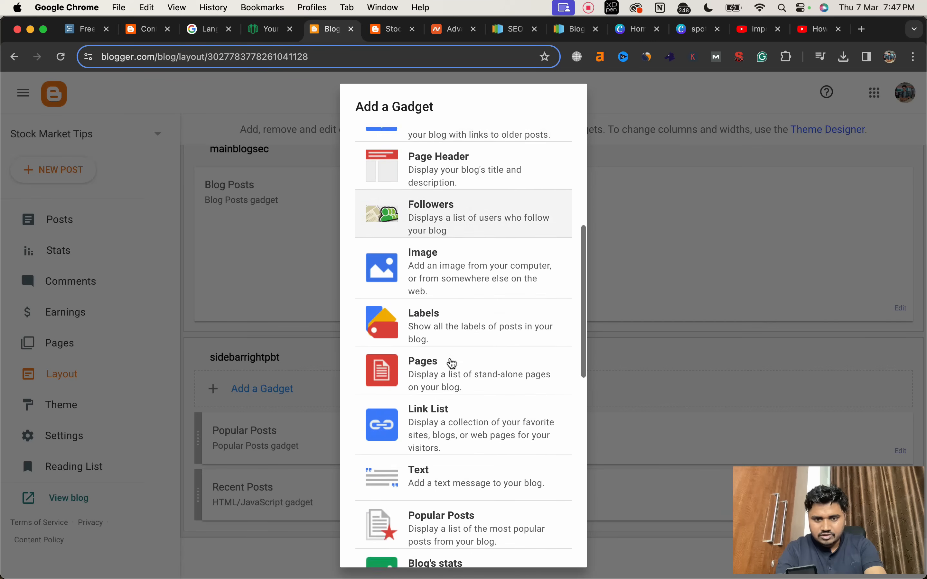
{"action": "left_click", "coordinate": [449, 418]}
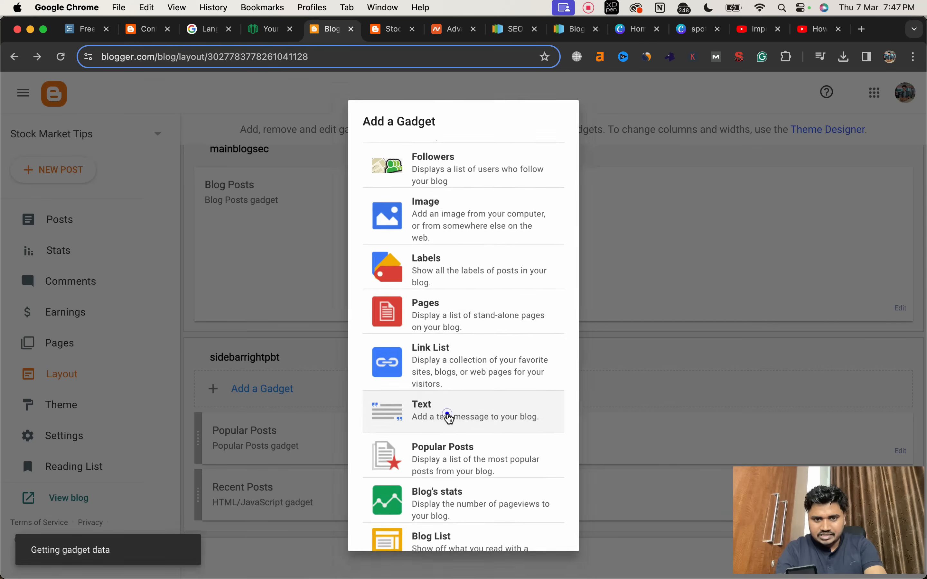
{"action": "left_click", "coordinate": [396, 290]}
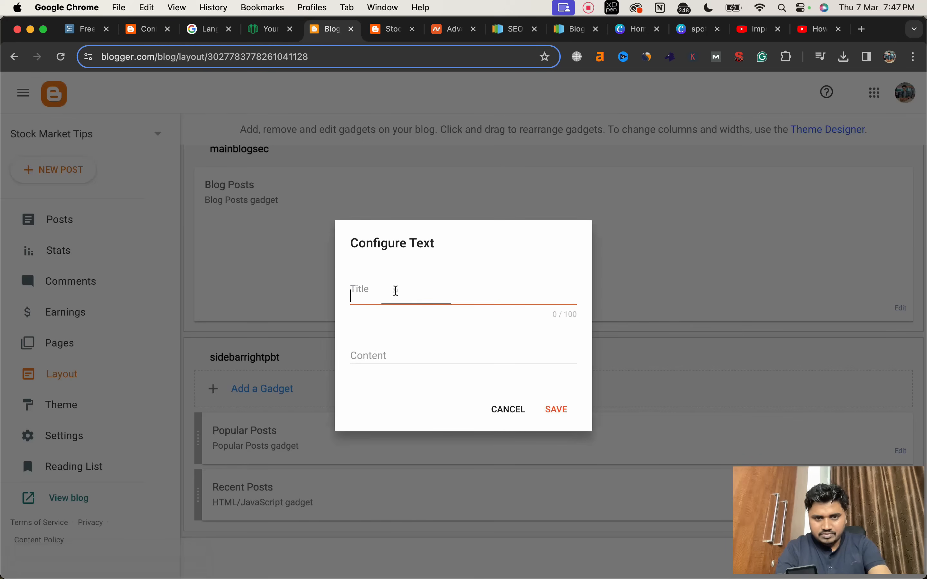
{"action": "type", "text": "About Me"}
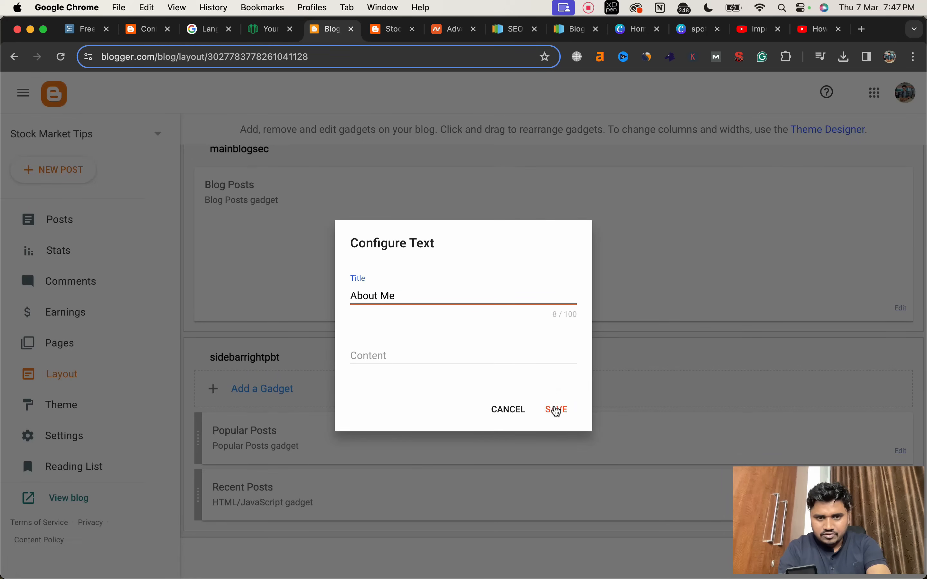
Step: Introduce the blogger by name, add "I am into stock market since 2019. I am managing a good capital in swing trading.", and save the gadget
{"action": "left_click", "coordinate": [439, 353]}
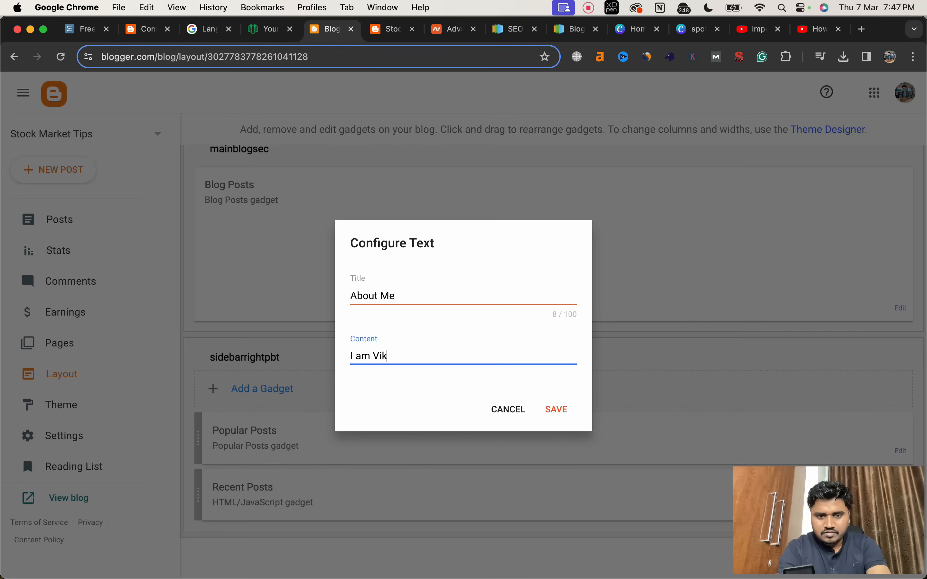
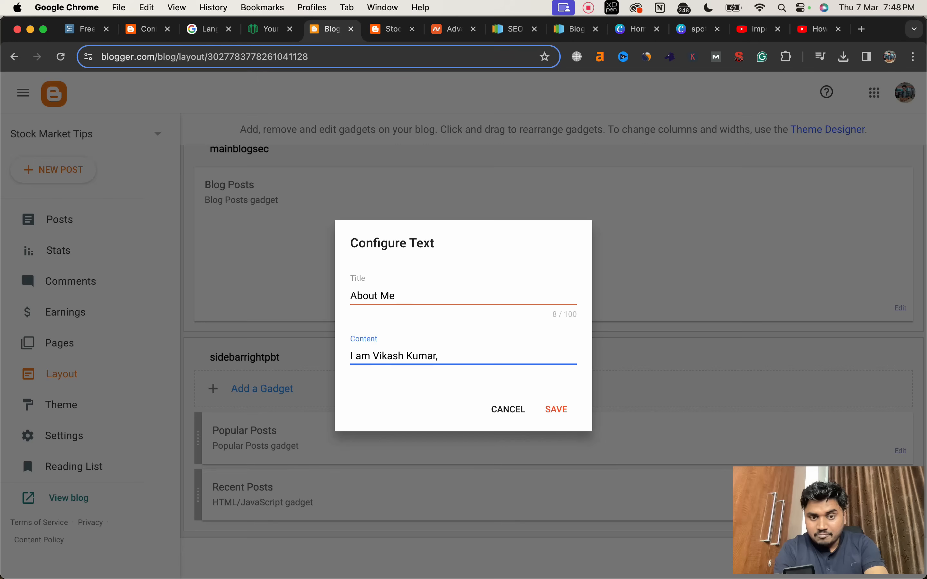
{"action": "type", "text": " I am "}
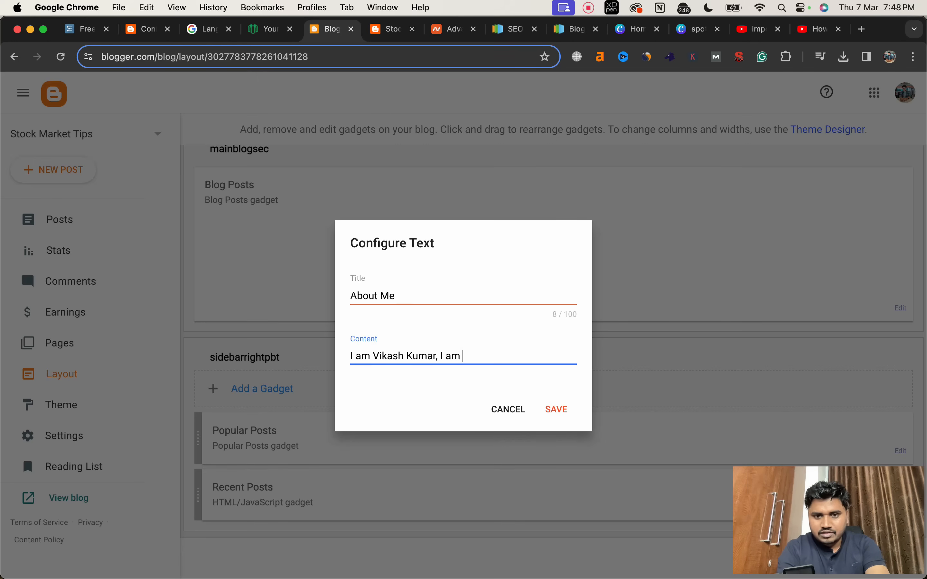
{"action": "type", "text": "into stock mar"}
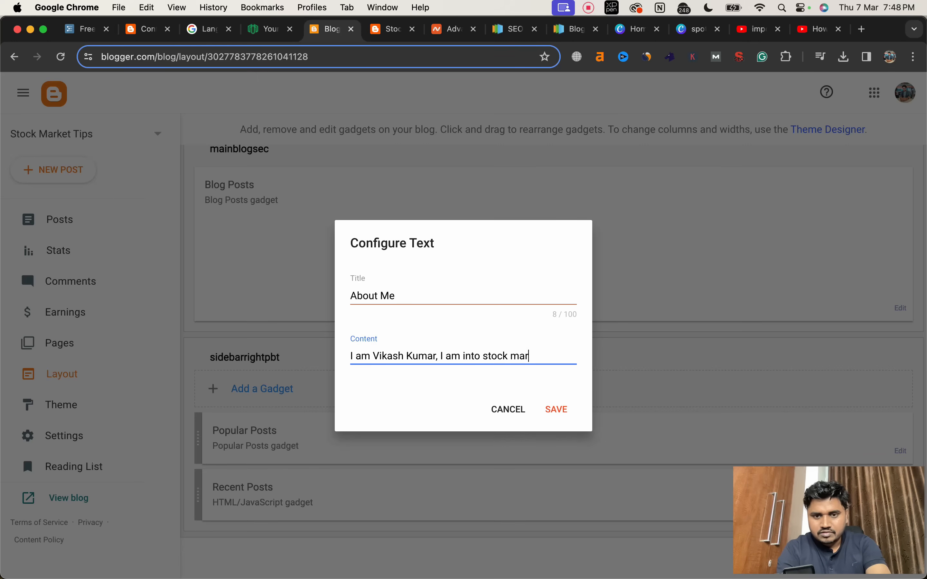
{"action": "type", "text": "ket since 20"}
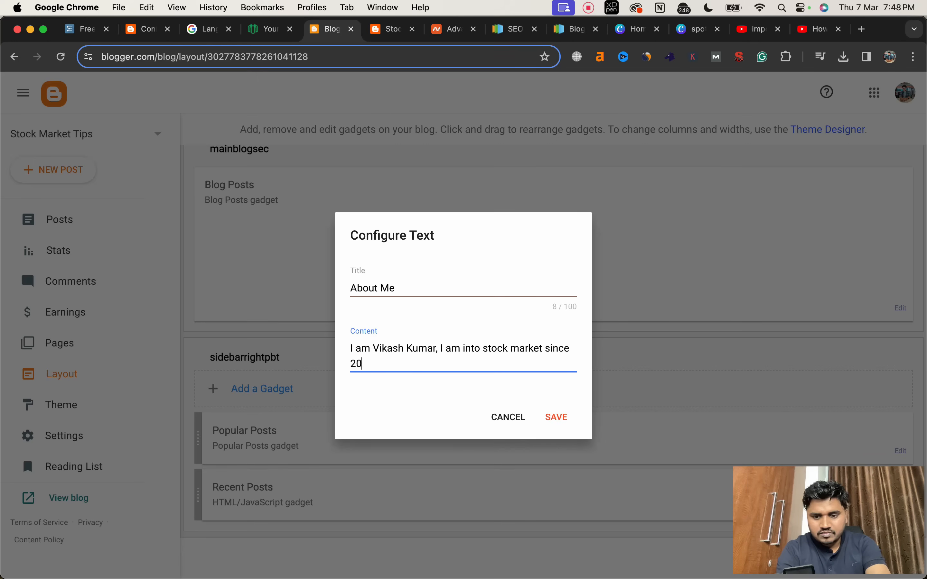
{"action": "type", "text": "19. I am managing a good capital in swing trading."}
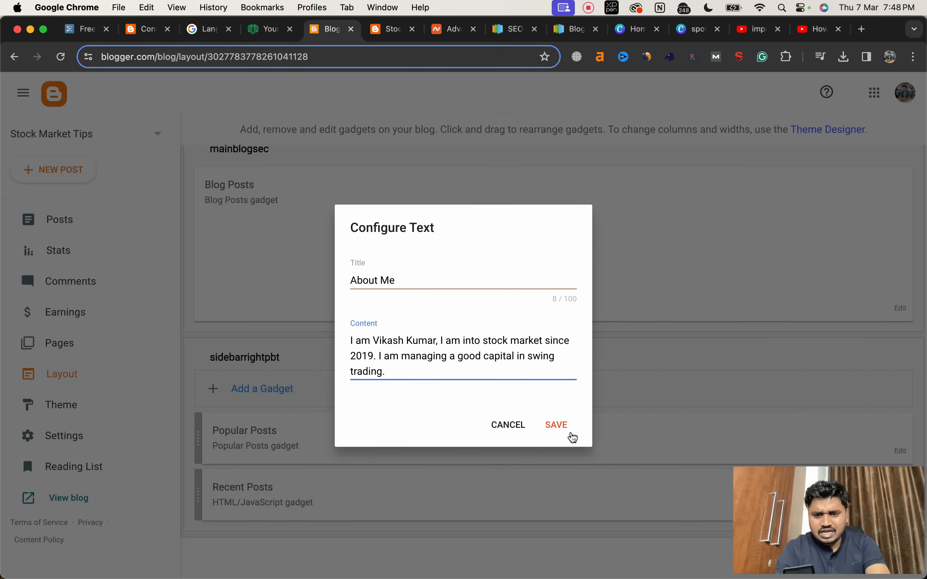
{"action": "left_click", "coordinate": [555, 427]}
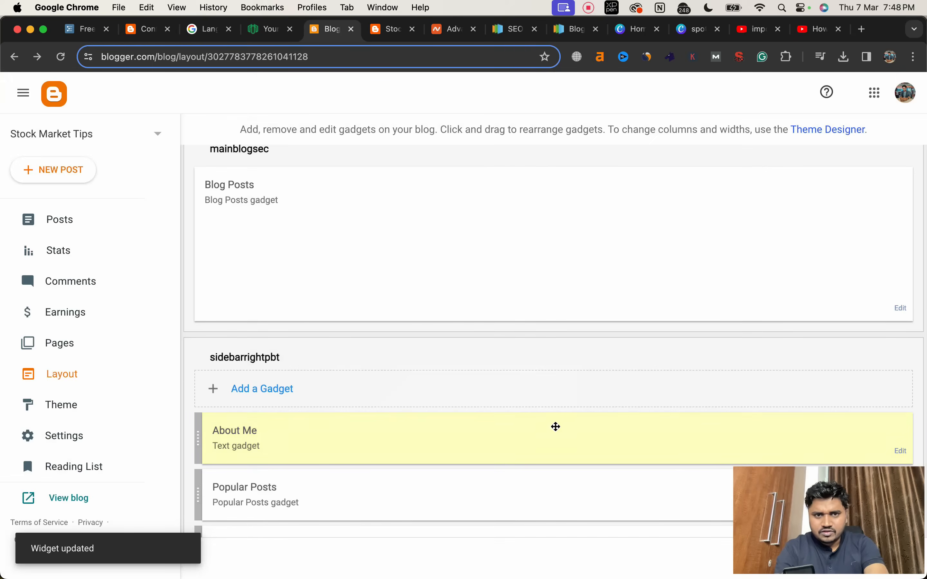
Step: Save the blog layout with the About Me gadget above Popular Posts in the sidebar
{"action": "scroll", "coordinate": [497, 404], "scroll_direction": "down", "scroll_amount": 1}
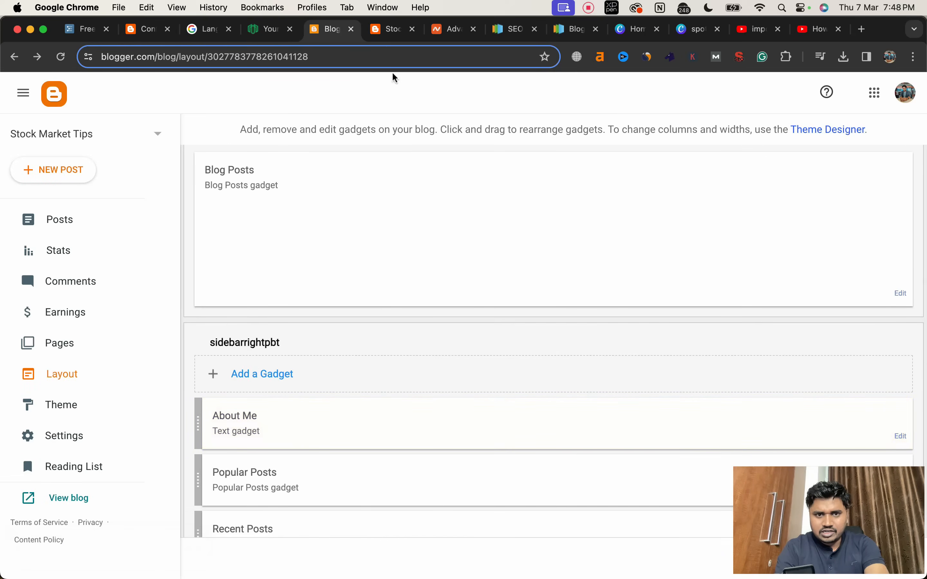
{"action": "scroll", "coordinate": [500, 266], "scroll_direction": "down", "scroll_amount": 3}
{"action": "left_click_drag", "start_coordinate": [760, 510], "coordinate": [53, 508]}
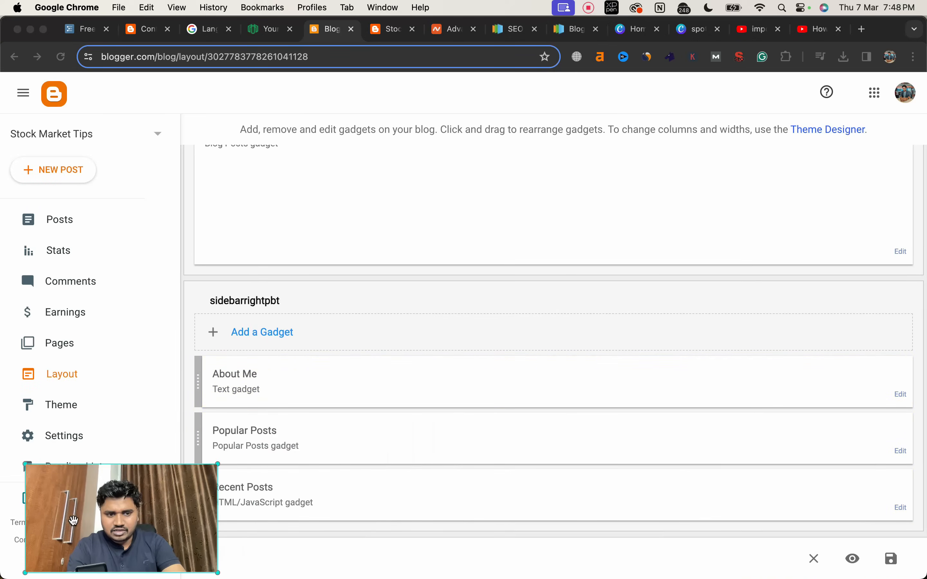
{"action": "left_click", "coordinate": [891, 559]}
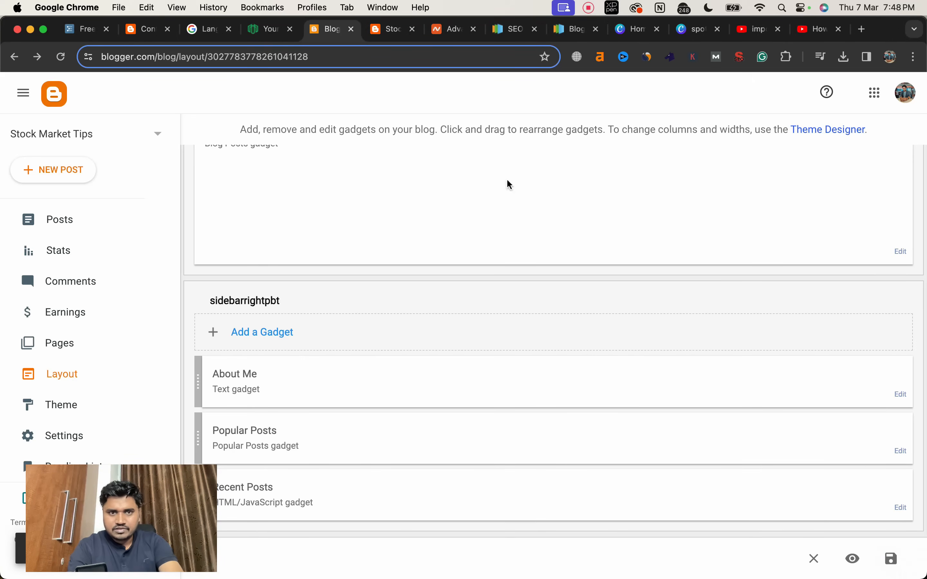
Step: Reload the live blog and examine the About Me block in its sidebar
{"action": "left_click", "coordinate": [388, 28]}
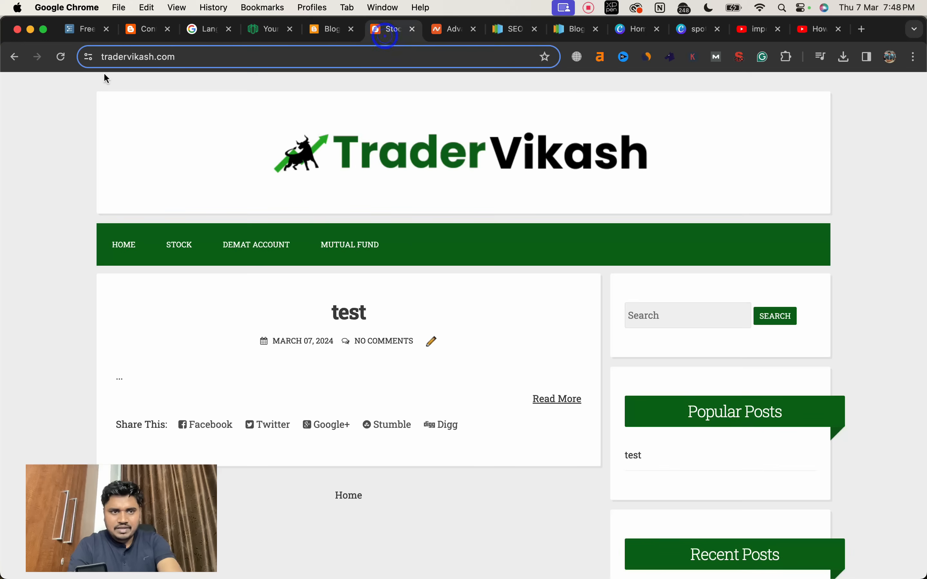
{"action": "left_click", "coordinate": [62, 57]}
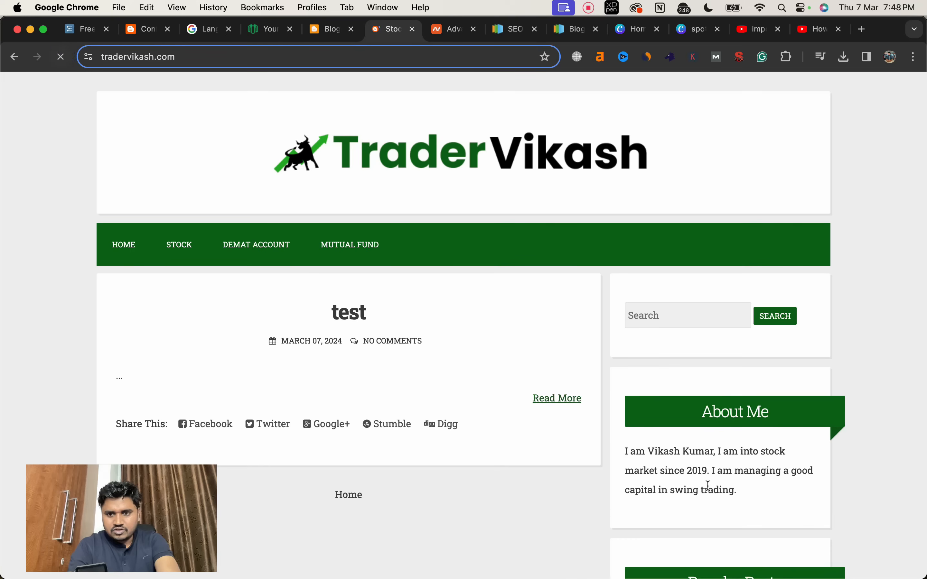
{"action": "scroll", "coordinate": [713, 460], "scroll_direction": "down", "scroll_amount": 5}
{"action": "scroll", "coordinate": [703, 222], "scroll_direction": "up", "scroll_amount": 3}
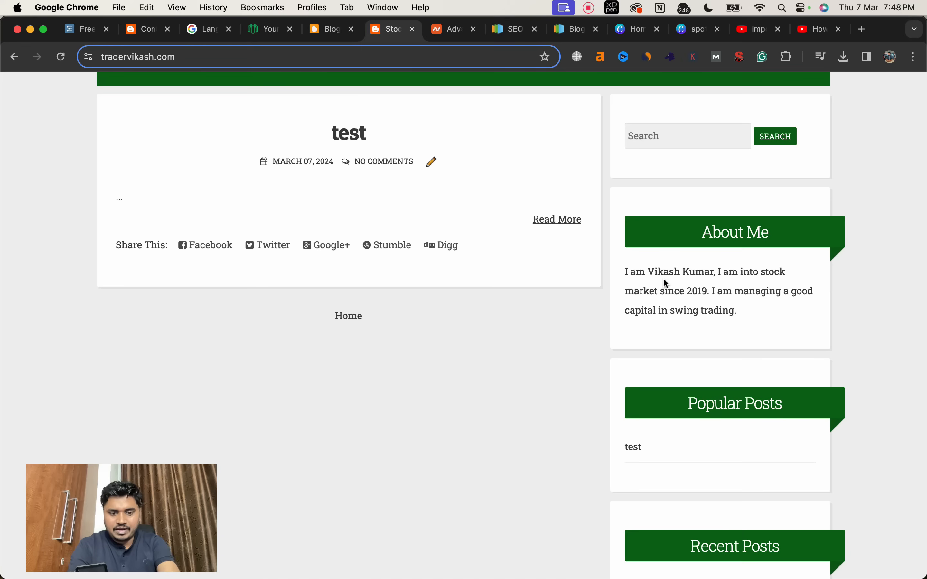
Step: Capture a small square screenshot of the face in the webcam picture
{"action": "key", "text": "super+shift+4"}
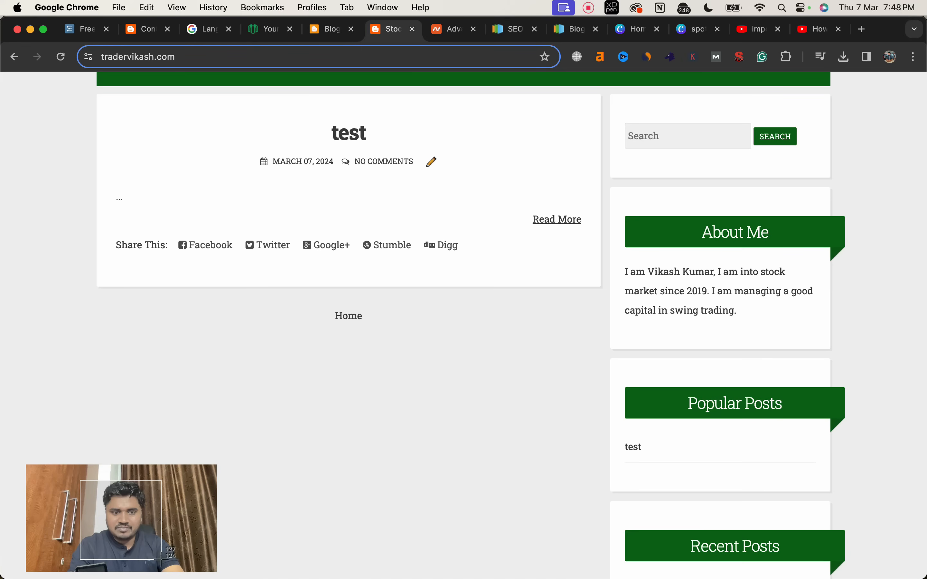
{"action": "left_click_drag", "start_coordinate": [162, 560], "coordinate": [165, 557]}
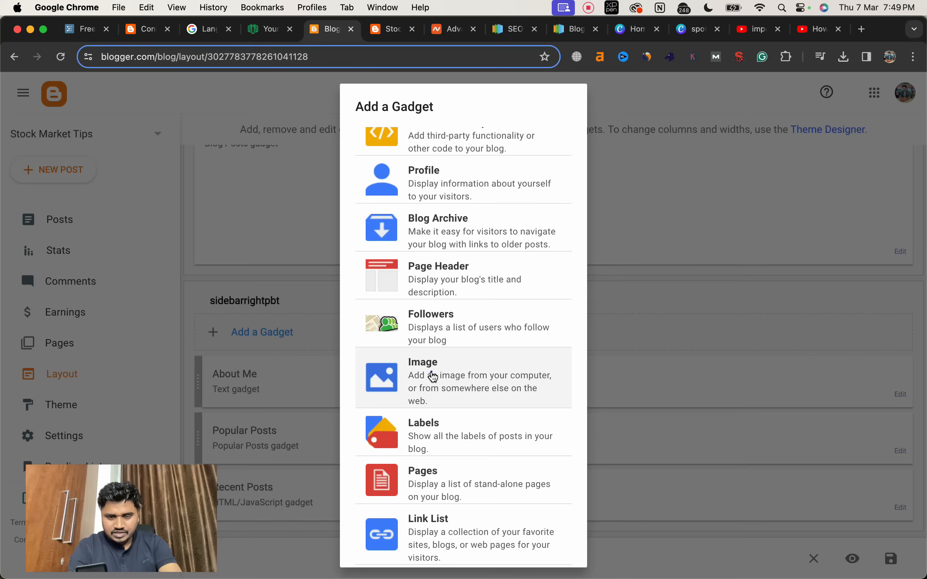
Step: Add an Image gadget to the sidebar using the uploaded file Screenshot 2024-03-07 at 7.49.01 PM.png from the Desktop, and save the layout
{"action": "left_click", "coordinate": [434, 377]}
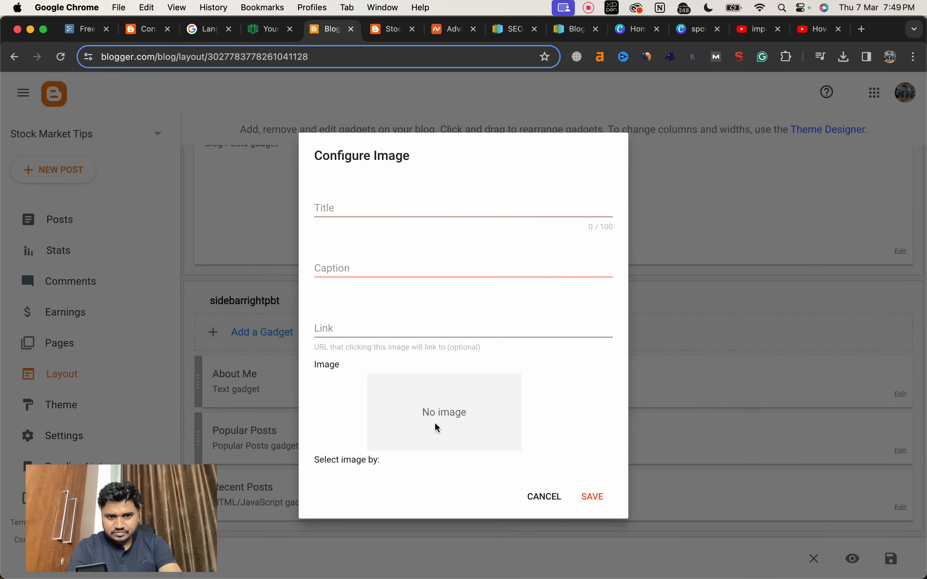
{"action": "scroll", "coordinate": [434, 422], "scroll_direction": "down", "scroll_amount": 3}
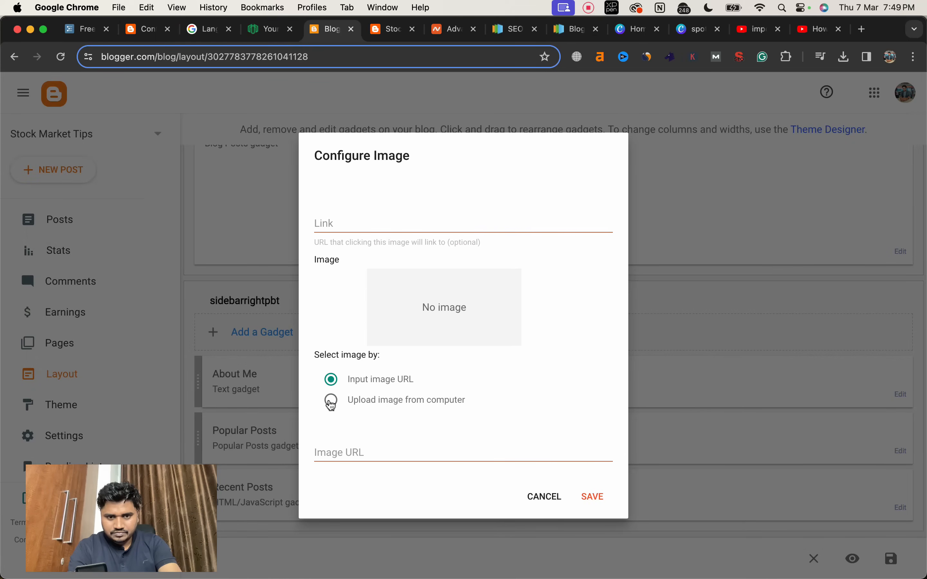
{"action": "left_click", "coordinate": [332, 401]}
{"action": "left_click", "coordinate": [345, 428]}
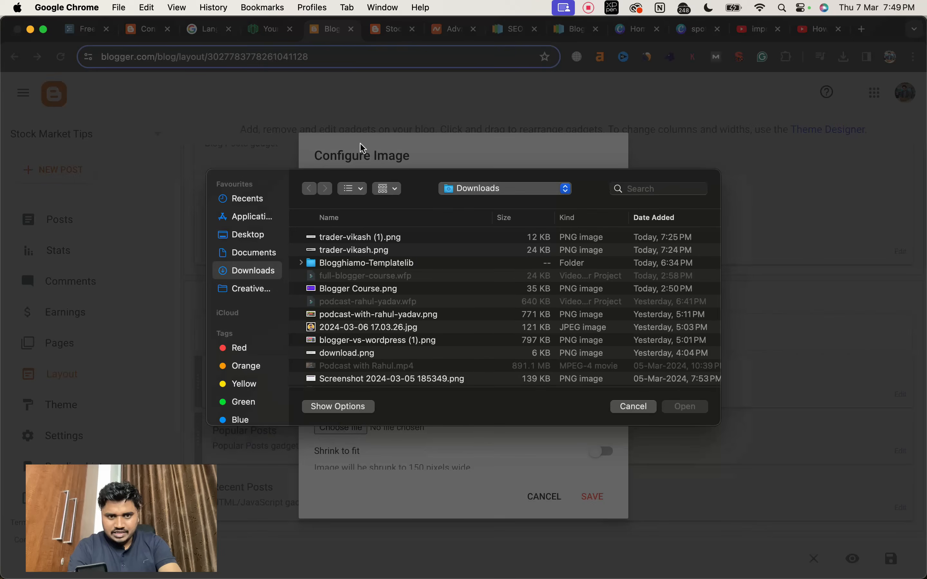
{"action": "left_click", "coordinate": [254, 239]}
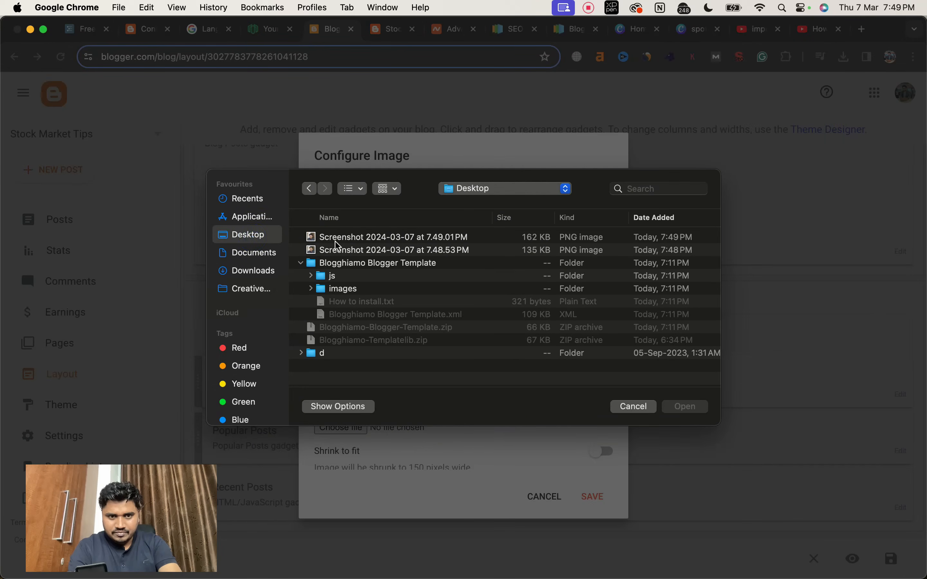
{"action": "double_click", "coordinate": [337, 237]}
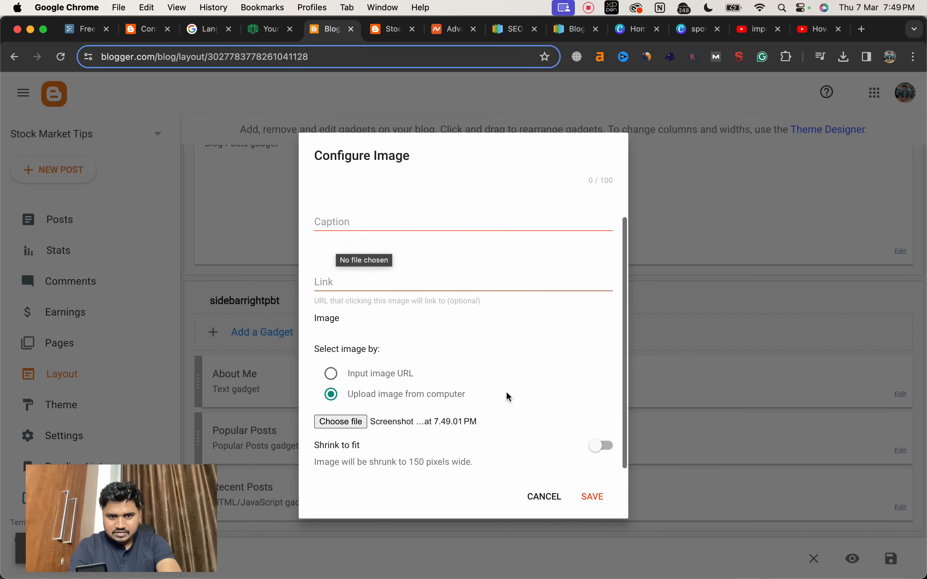
{"action": "scroll", "coordinate": [506, 391], "scroll_direction": "down", "scroll_amount": 3}
{"action": "left_click", "coordinate": [595, 498]}
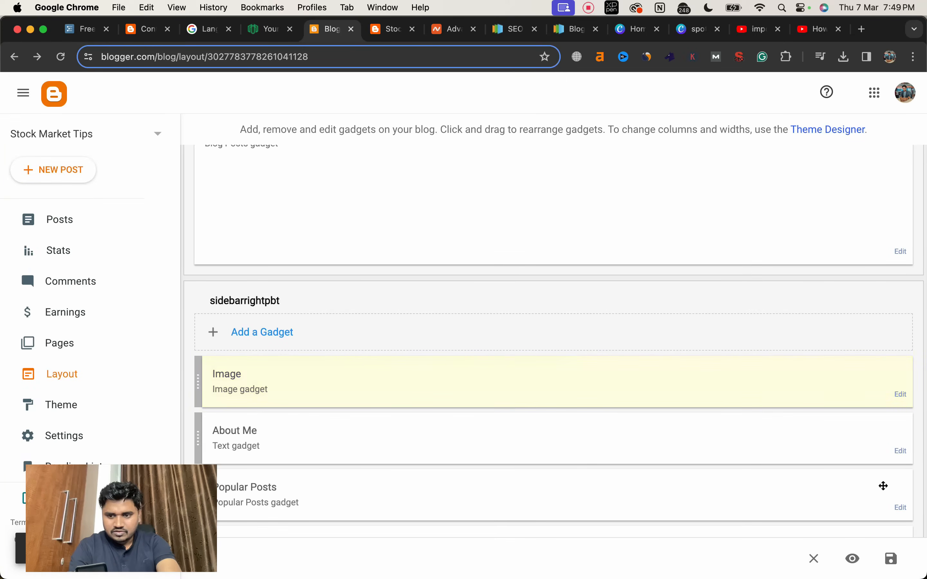
{"action": "left_click", "coordinate": [891, 560]}
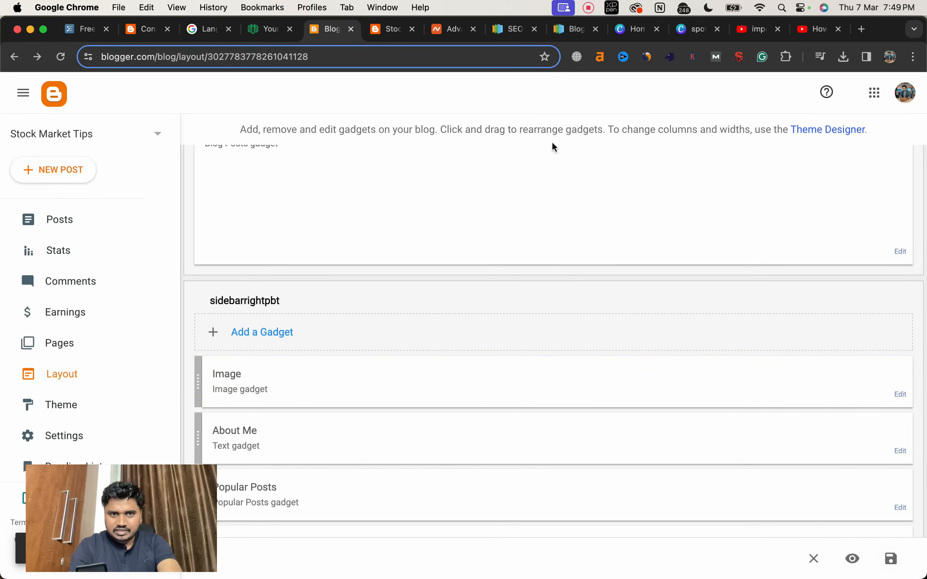
Step: Examine the placement of the photo relative to the About Me block on the live blog
{"action": "left_click", "coordinate": [387, 29]}
{"action": "scroll", "coordinate": [733, 473], "scroll_direction": "down", "scroll_amount": 5}
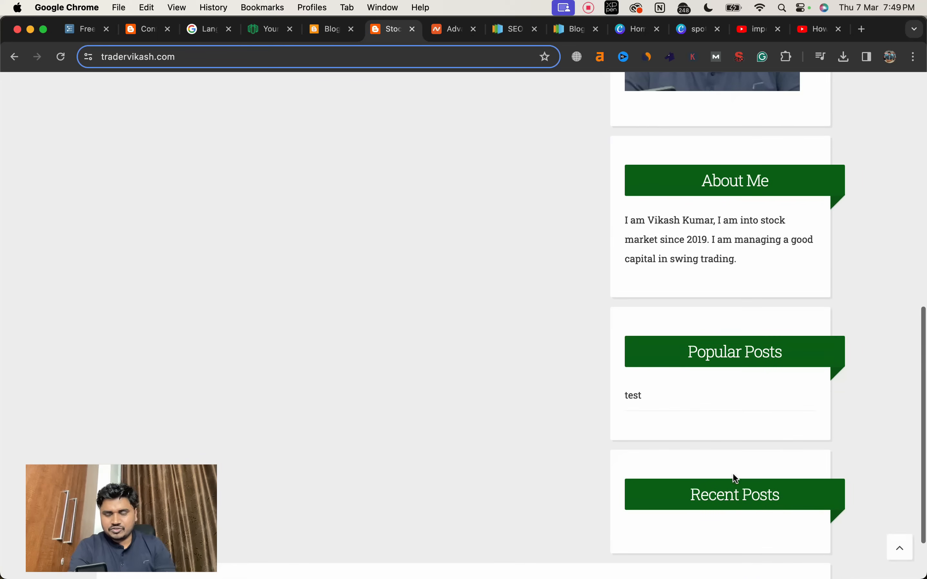
{"action": "scroll", "coordinate": [736, 478], "scroll_direction": "up", "scroll_amount": 1}
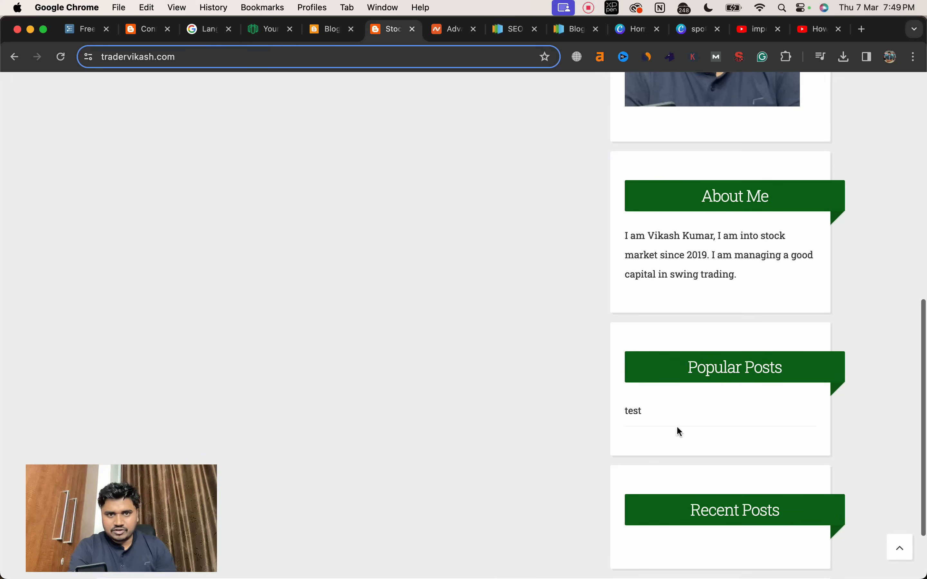
Step: Place the Image gadget directly below About Me, save the layout and check the order on the live blog
{"action": "left_click", "coordinate": [328, 34]}
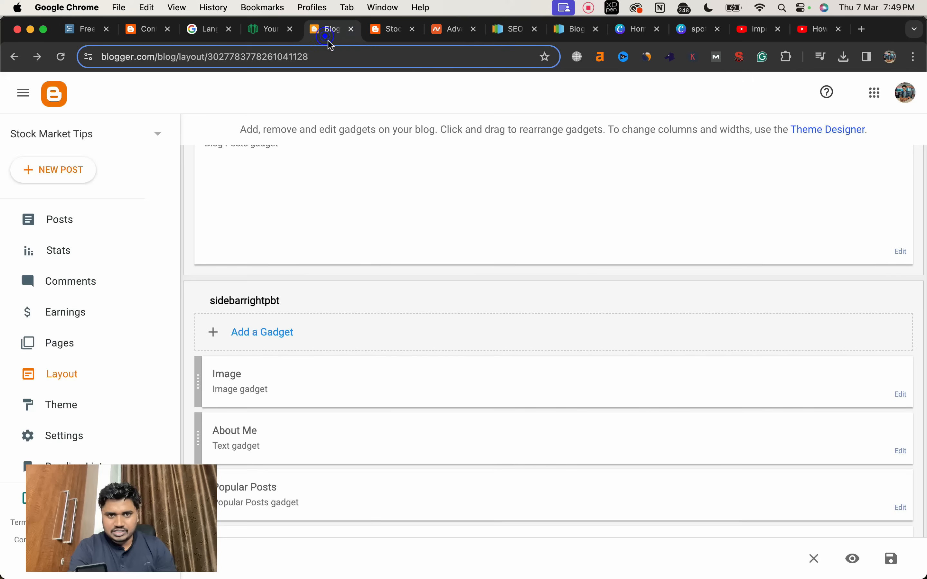
{"action": "left_click_drag", "start_coordinate": [327, 391], "coordinate": [326, 438]}
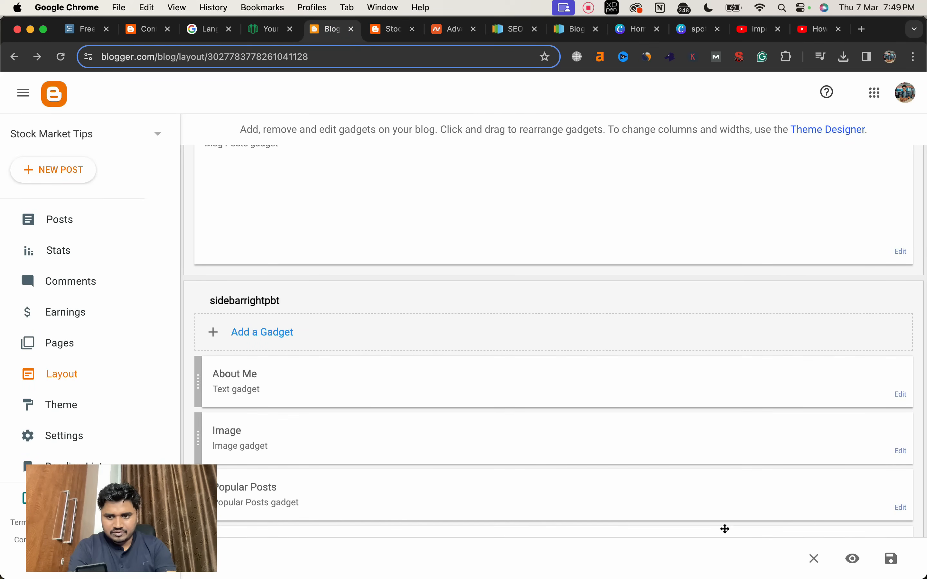
{"action": "left_click", "coordinate": [892, 559]}
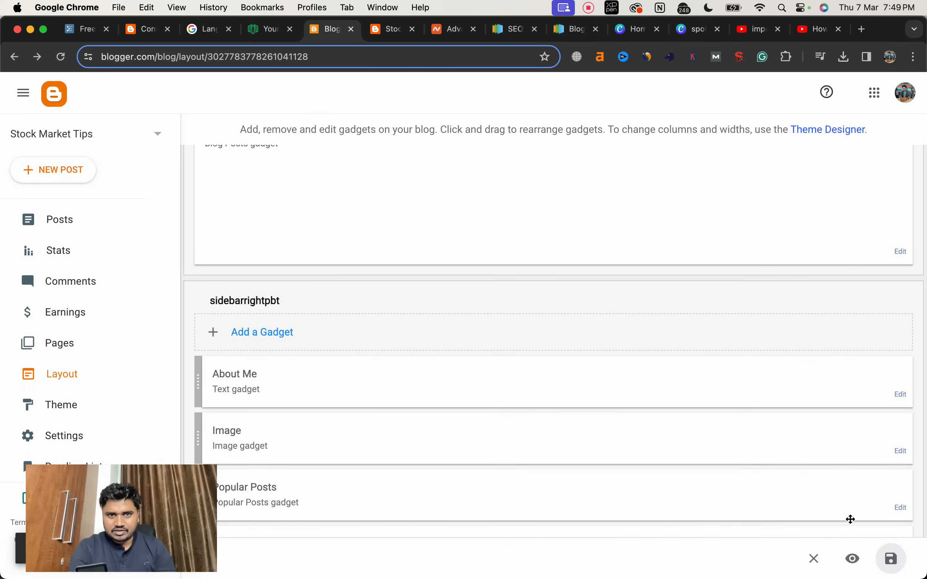
{"action": "scroll", "coordinate": [329, 229], "scroll_direction": "up", "scroll_amount": 3}
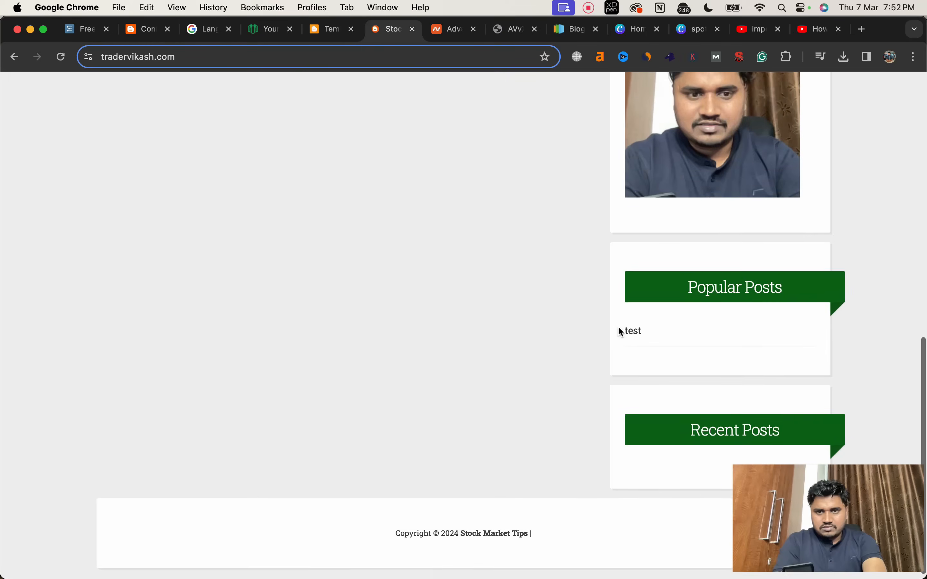
{"action": "scroll", "coordinate": [618, 326], "scroll_direction": "up", "scroll_amount": 5}
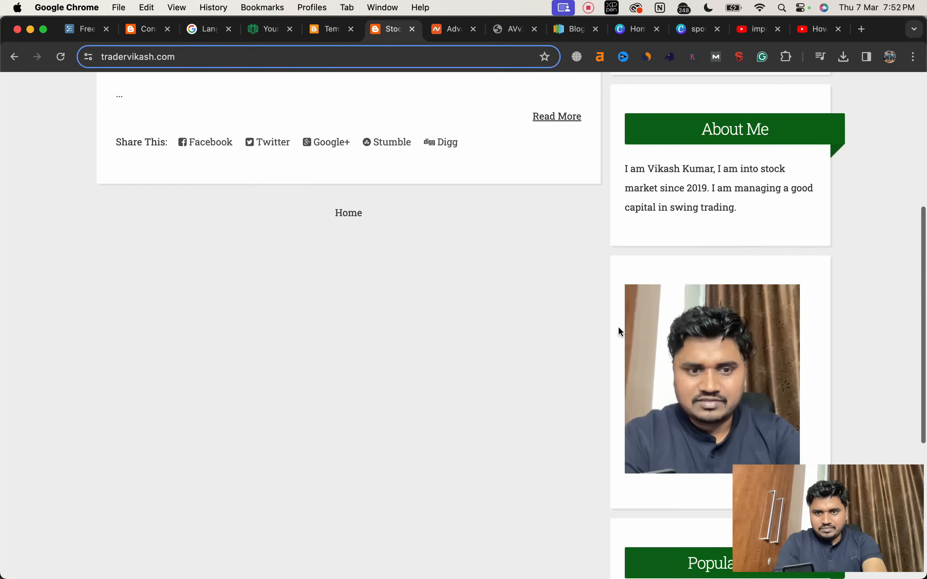
Step: Start a new HTML/JavaScript gadget in the sidebarrightpbt section of the layout and title it "About Me"
{"action": "left_click", "coordinate": [326, 31]}
{"action": "left_click", "coordinate": [23, 92]}
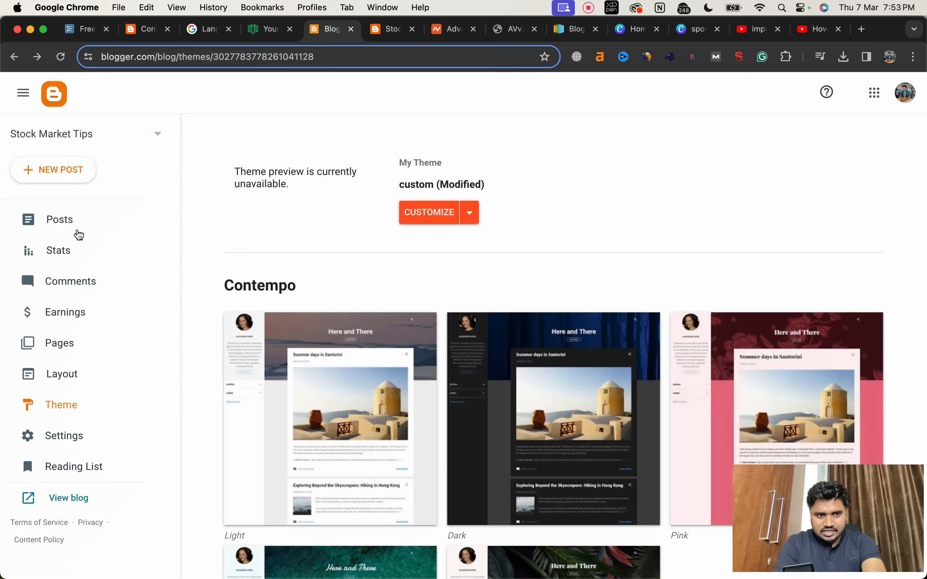
{"action": "left_click", "coordinate": [66, 378]}
{"action": "left_click", "coordinate": [261, 277]}
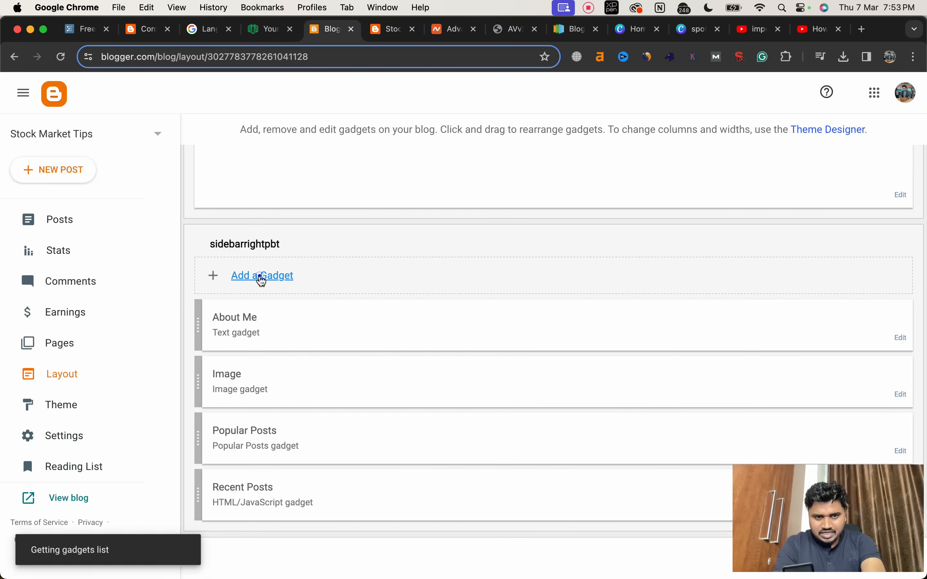
{"action": "left_click", "coordinate": [441, 300]}
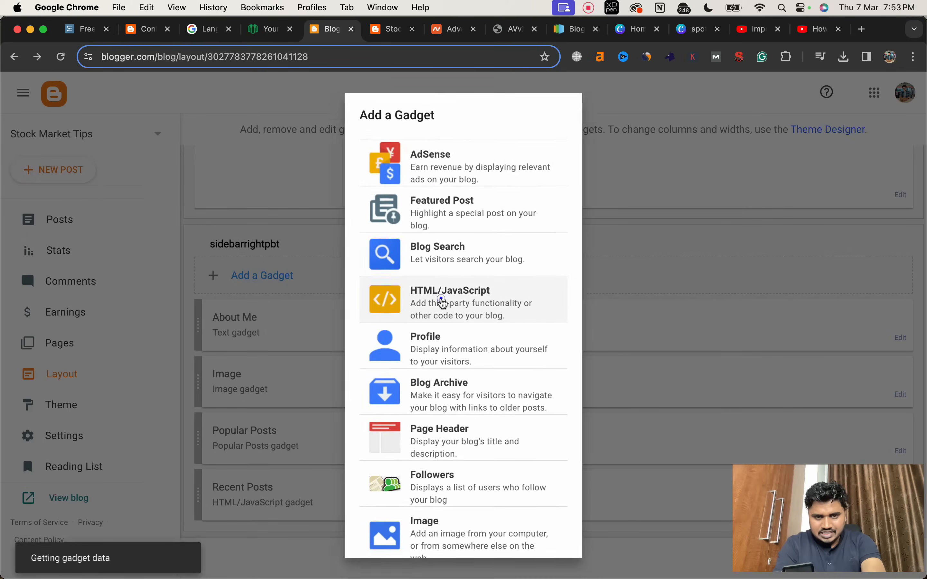
{"action": "left_click", "coordinate": [422, 298]}
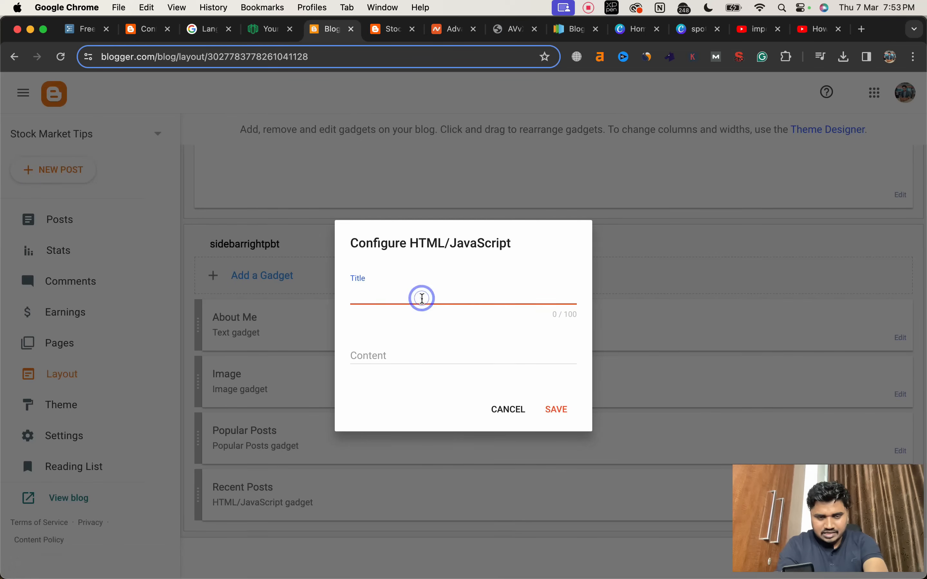
{"action": "type", "text": "About Me"}
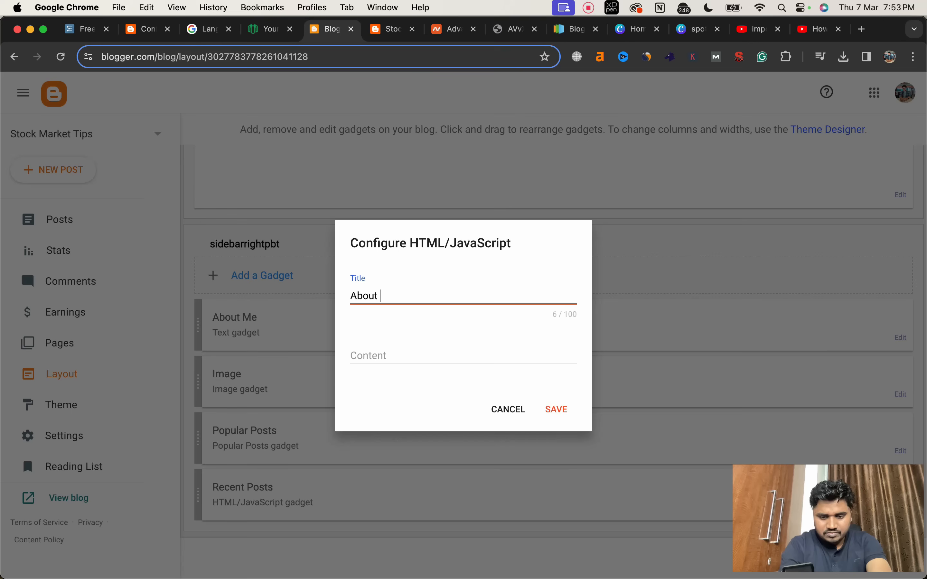
{"action": "left_click", "coordinate": [420, 356]}
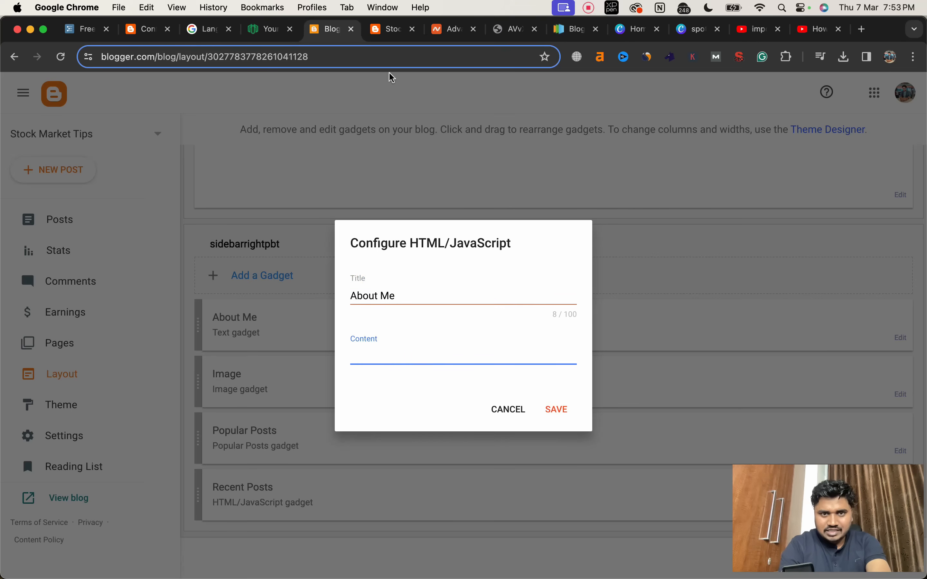
Step: Copy the image address of the sidebar photo from the live blog and return to the gadget being configured
{"action": "left_click", "coordinate": [382, 31]}
{"action": "right_click", "coordinate": [690, 327]}
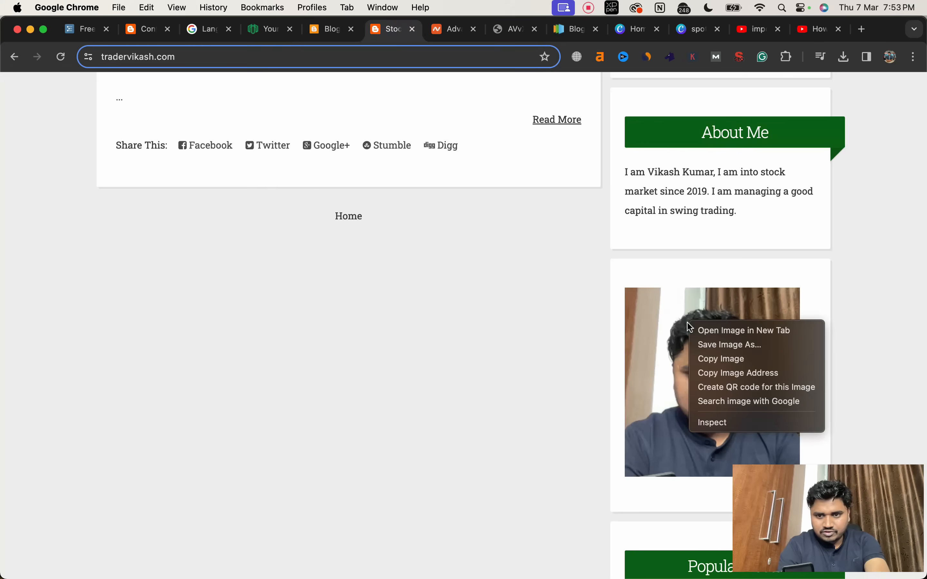
{"action": "left_click", "coordinate": [708, 373]}
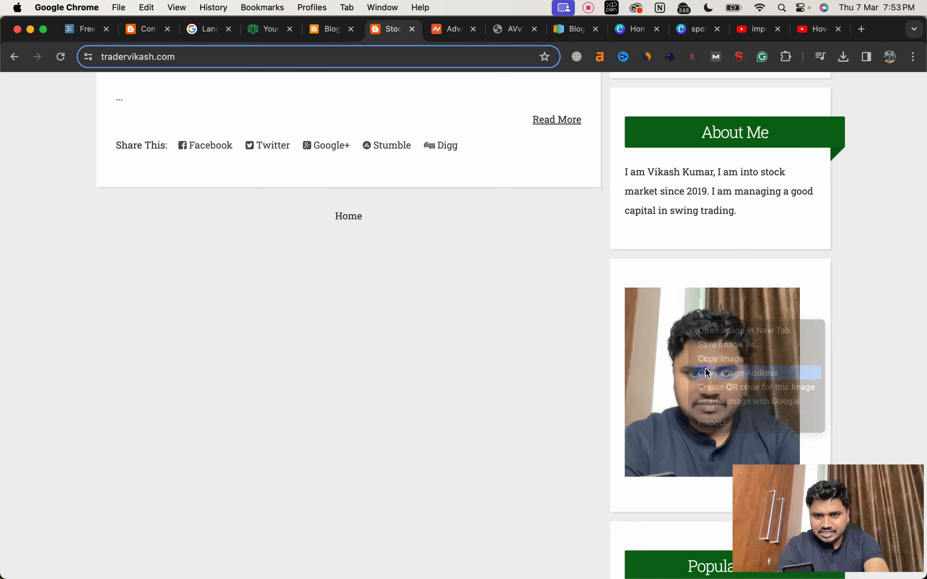
{"action": "left_click", "coordinate": [324, 32]}
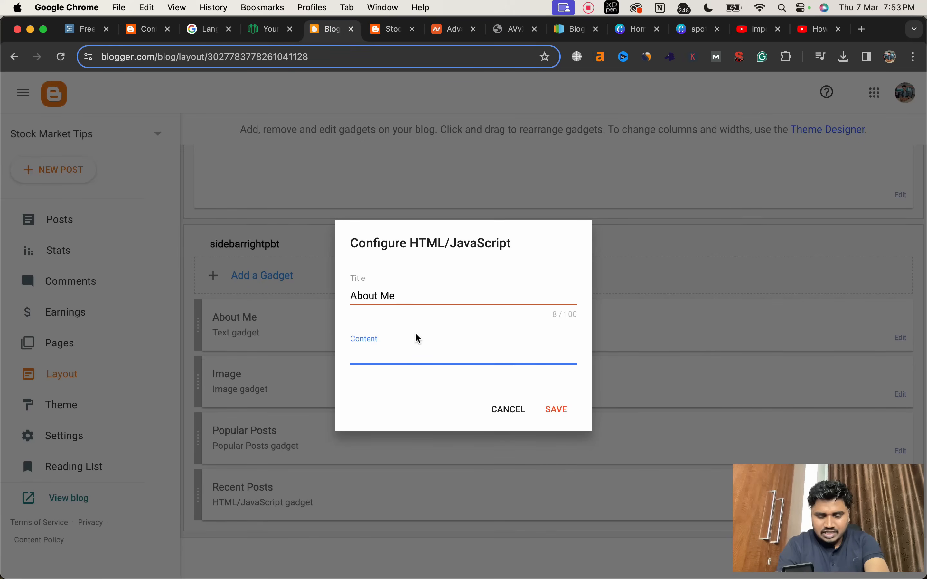
Step: Enter an <img src=''></img> tag with the copied photo address as the gadget's content and save the gadget
{"action": "type", "text": "<img></img>"}
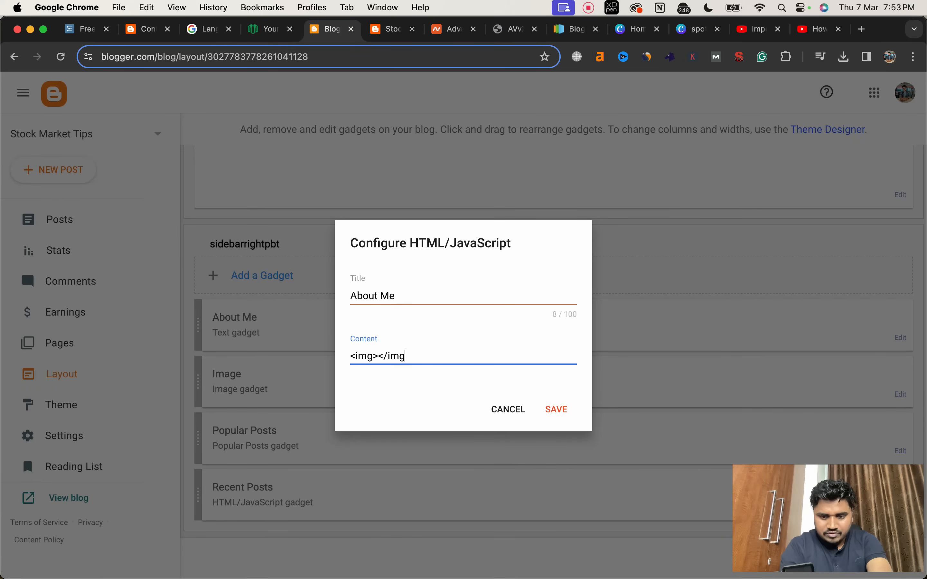
{"action": "left_click", "coordinate": [374, 356]}
{"action": "type", "text": "src"}
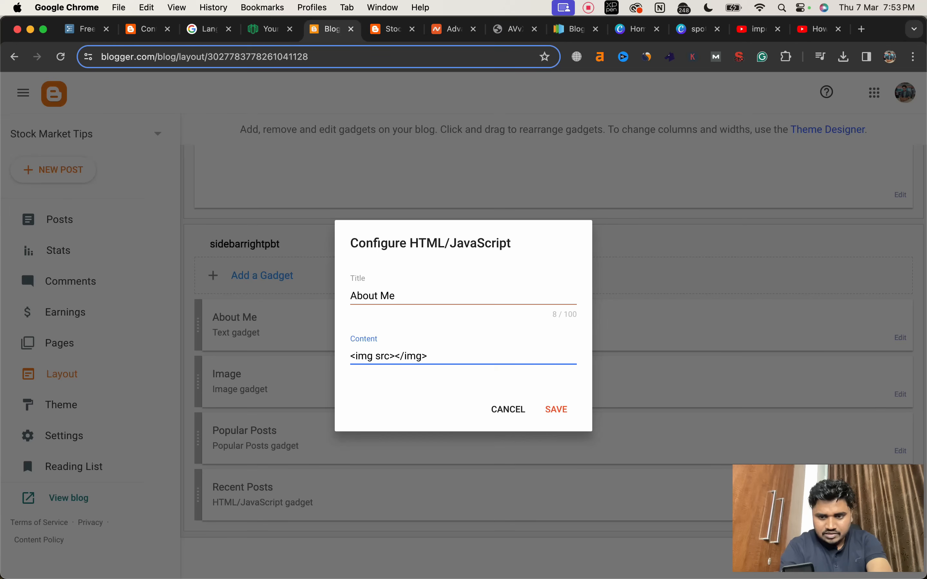
{"action": "type", "text": "='"}
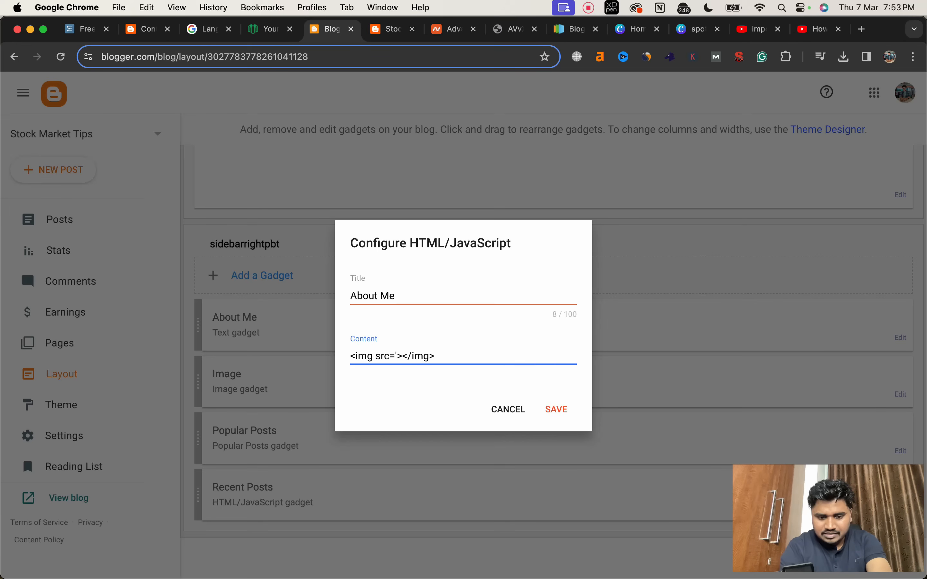
{"action": "key", "text": "super+v"}
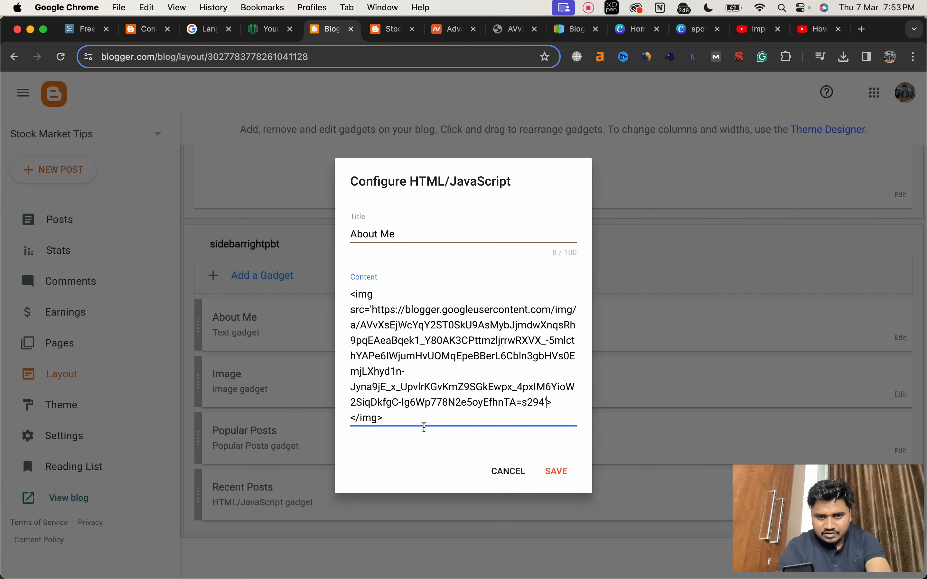
{"action": "left_click", "coordinate": [557, 471]}
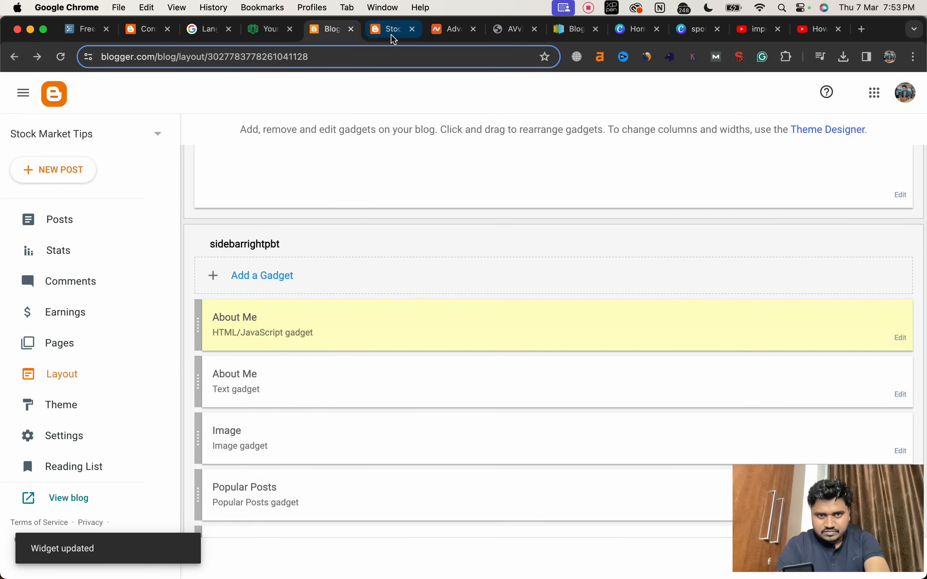
Step: Reload the live blog and compare the new About Me photo block with the older text and image blocks
{"action": "left_click", "coordinate": [391, 31]}
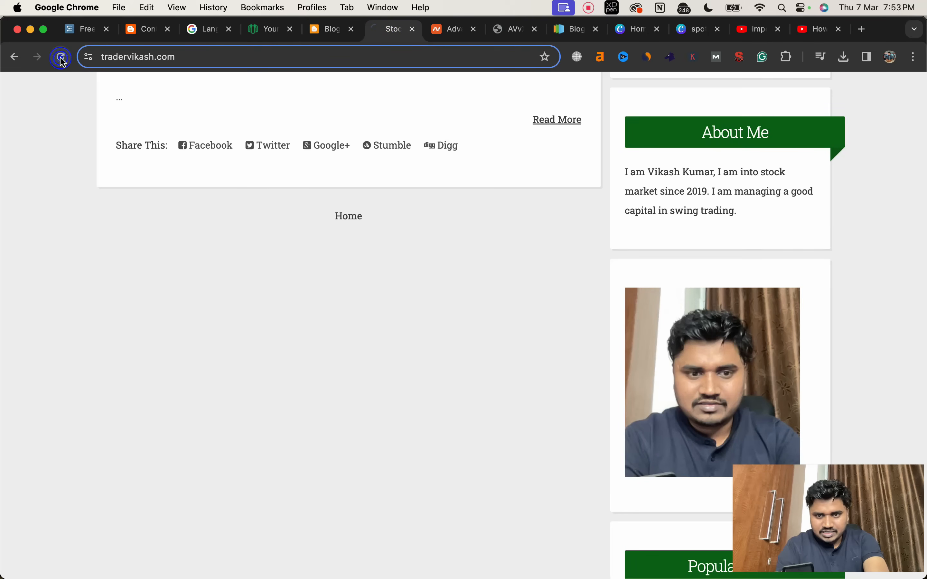
{"action": "scroll", "coordinate": [707, 195], "scroll_direction": "down", "scroll_amount": 3}
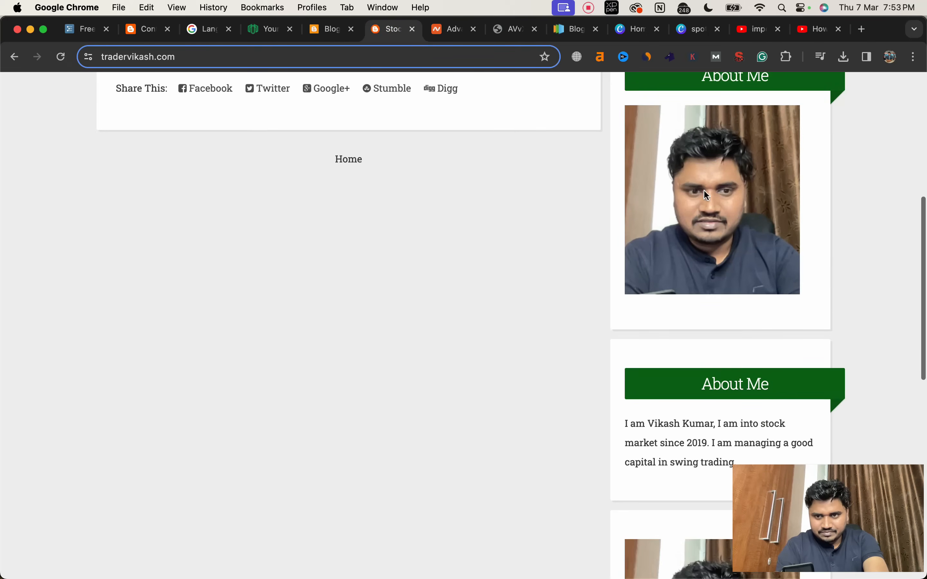
{"action": "scroll", "coordinate": [705, 190], "scroll_direction": "down", "scroll_amount": 10}
{"action": "scroll", "coordinate": [703, 192], "scroll_direction": "up", "scroll_amount": 2}
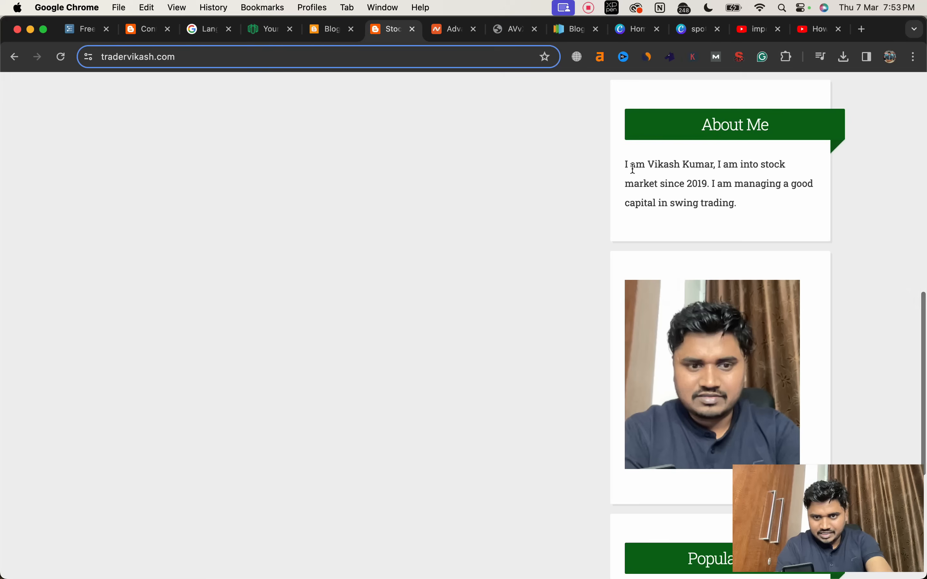
Step: Copy the introduction text from the older About Me block on the live blog and return to the Blogger layout
{"action": "left_click_drag", "start_coordinate": [625, 166], "coordinate": [729, 211]}
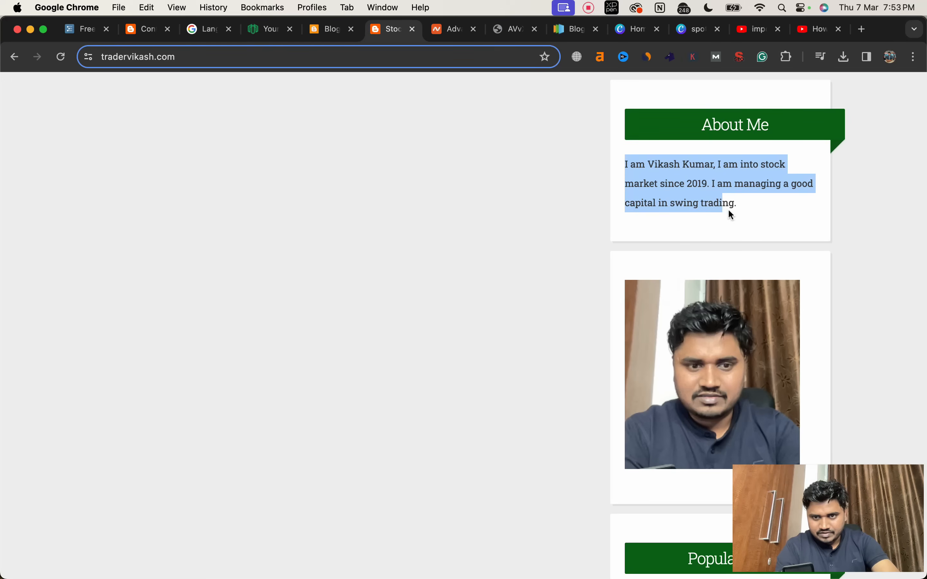
{"action": "key", "text": "super+c"}
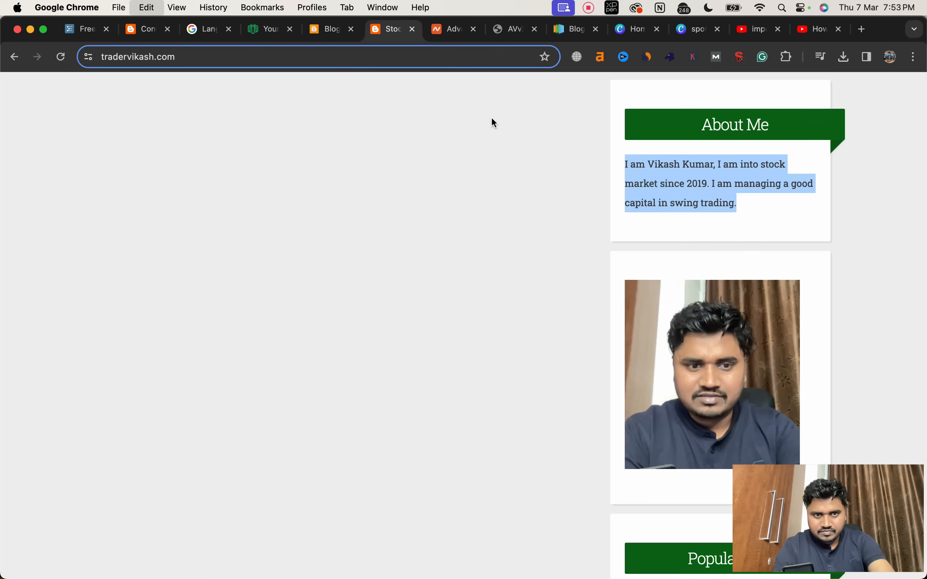
{"action": "left_click", "coordinate": [322, 34]}
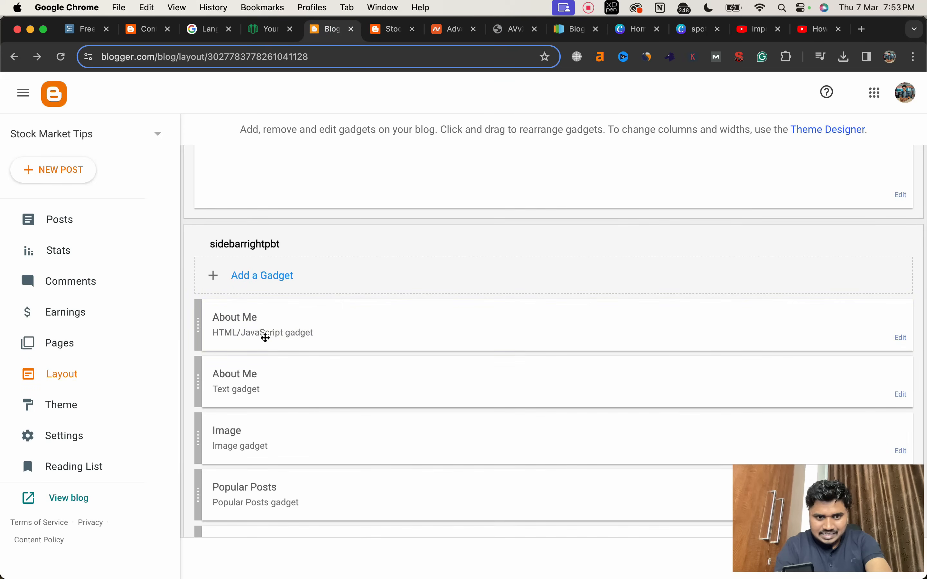
Step: Add a <br/> tag and the copied introduction below the image tag in the About Me HTML/JavaScript gadget, and save it
{"action": "left_click", "coordinate": [903, 339]}
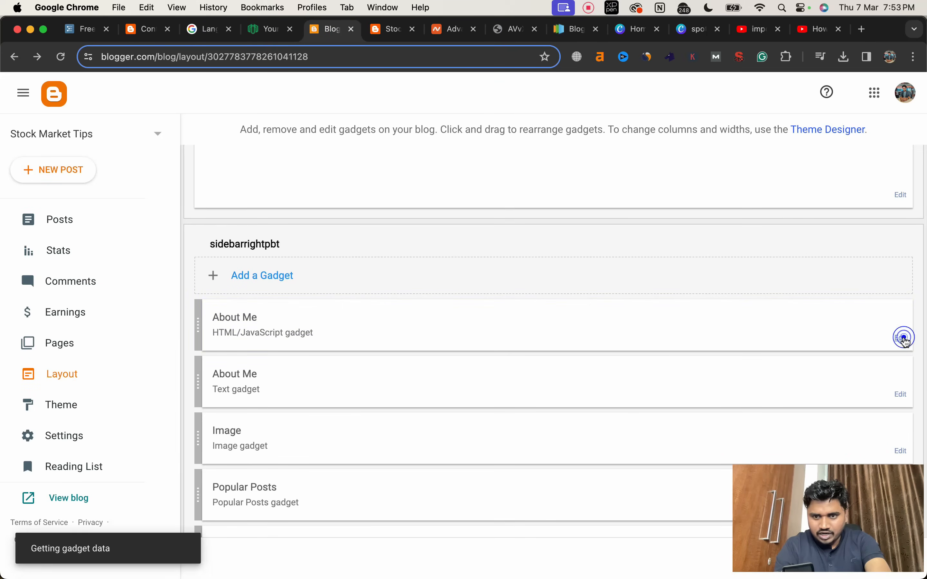
{"action": "left_click", "coordinate": [564, 411]}
{"action": "key", "text": "Return"}
{"action": "key", "text": "Return"}
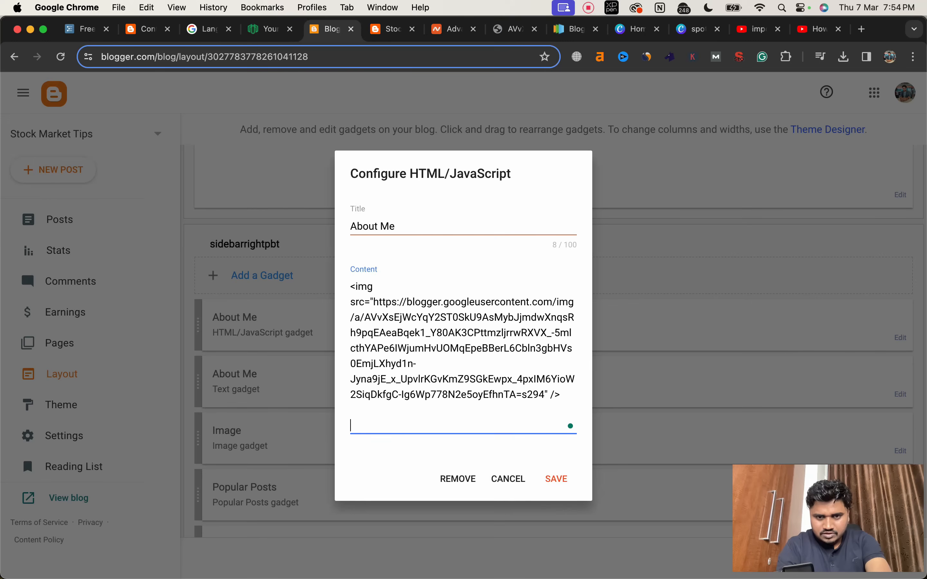
{"action": "key", "text": "BackSpace"}
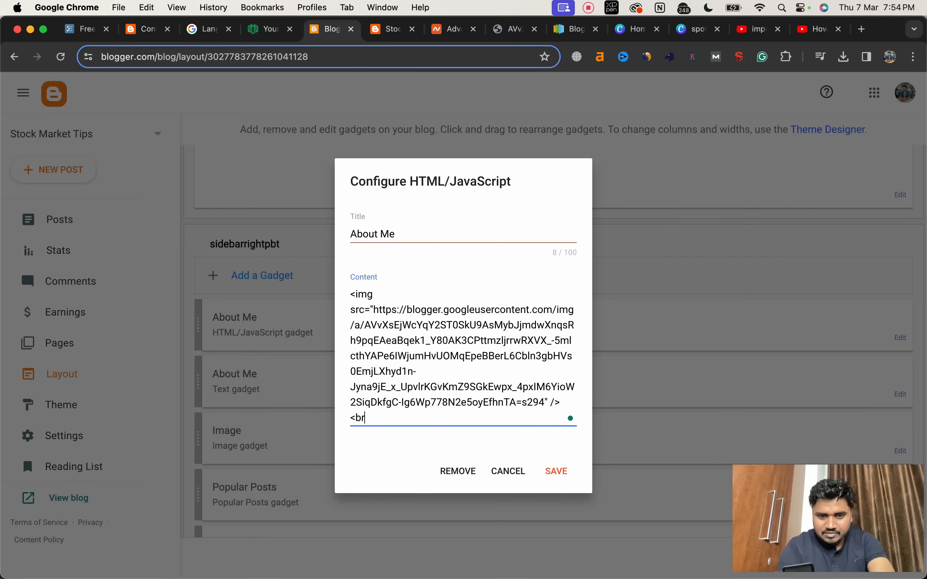
{"action": "type", "text": "<br/>"}
{"action": "key", "text": "Return"}
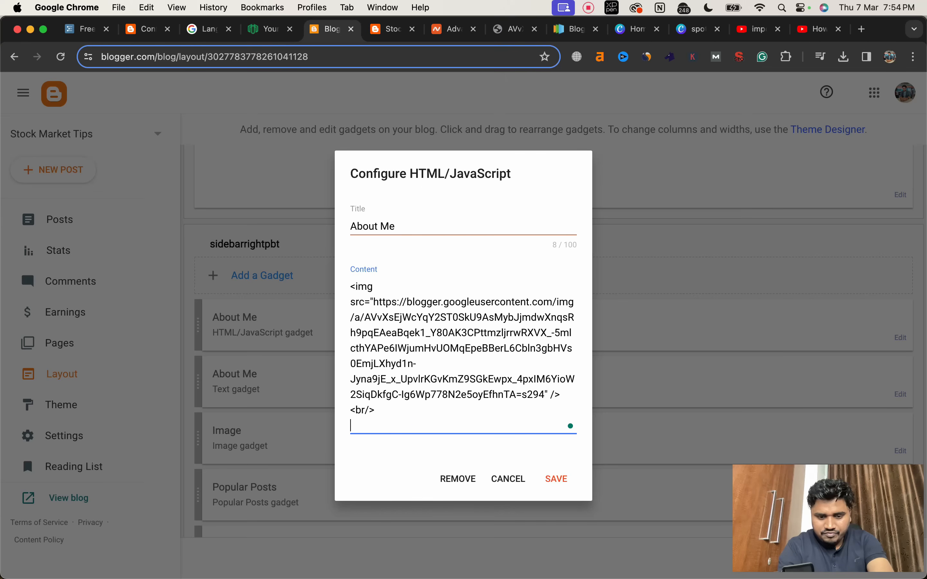
{"action": "key", "text": "super+v"}
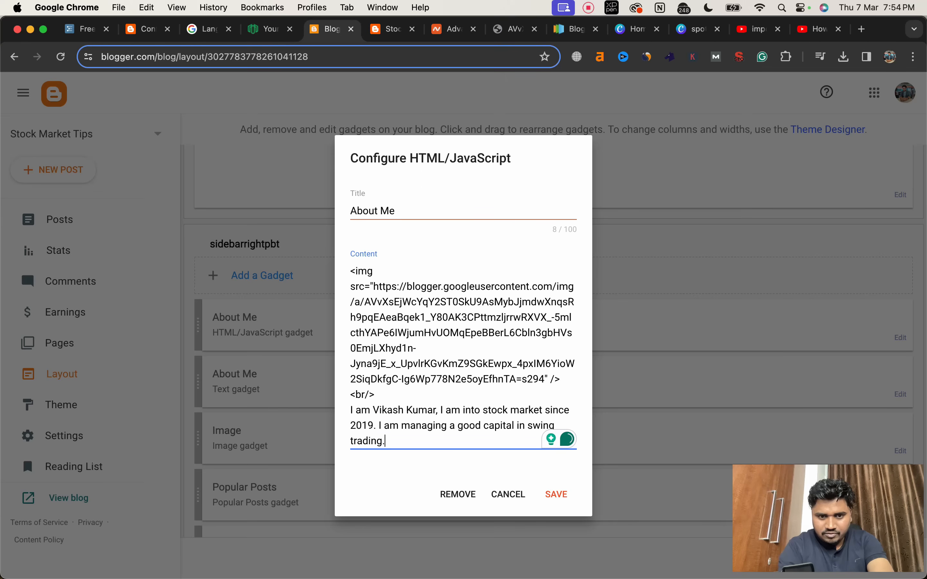
{"action": "left_click", "coordinate": [557, 494]}
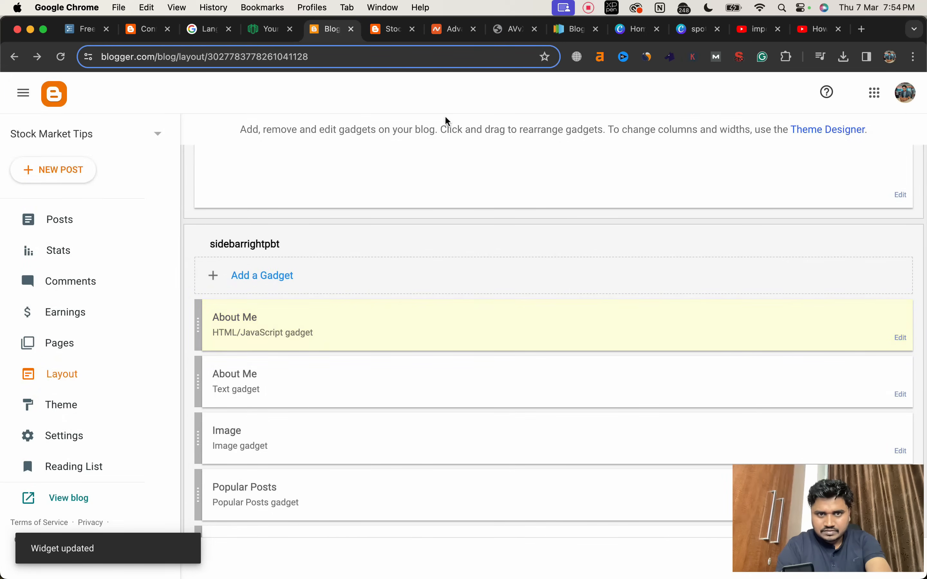
Step: Reload the live blog and compare the combined About Me block with the older text and image blocks
{"action": "left_click", "coordinate": [386, 32]}
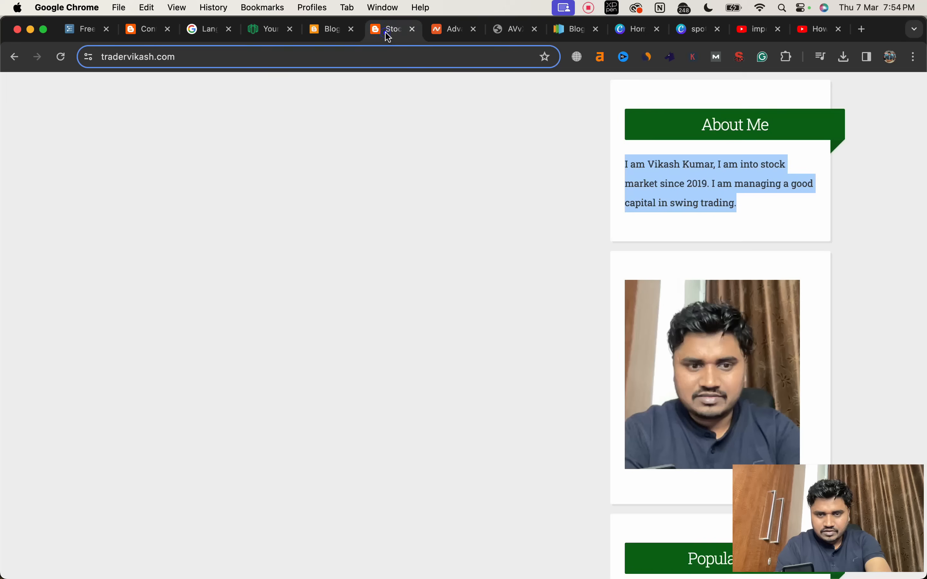
{"action": "left_click", "coordinate": [59, 57]}
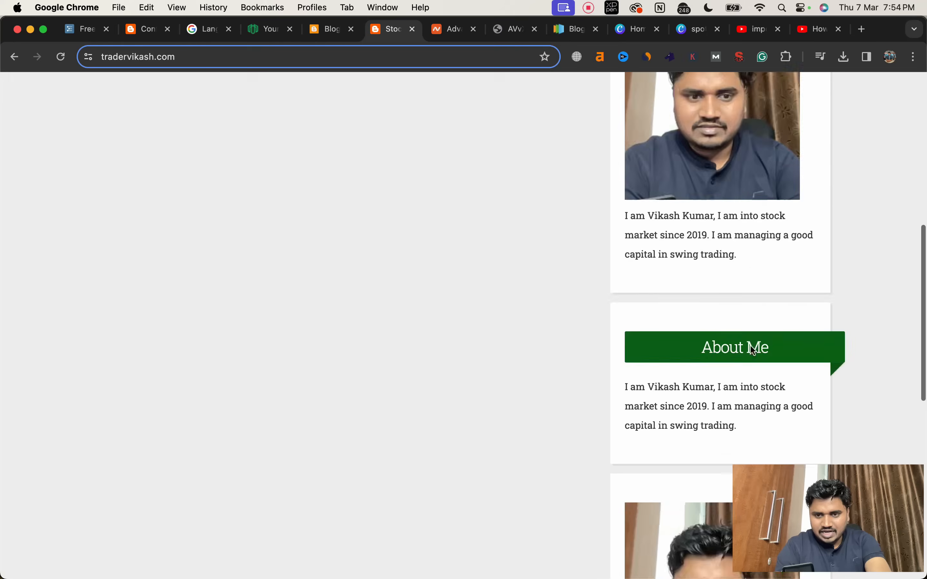
{"action": "scroll", "coordinate": [750, 345], "scroll_direction": "down", "scroll_amount": 4}
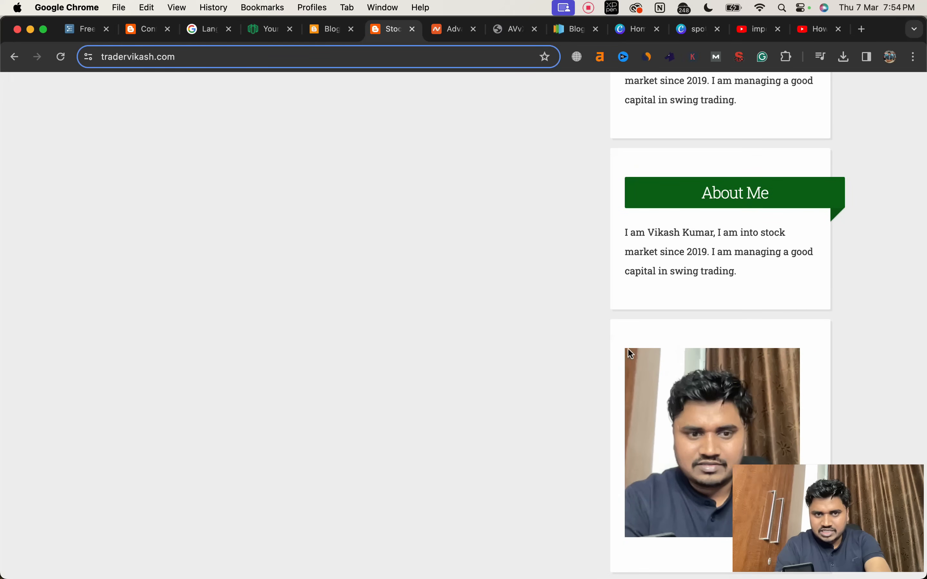
Step: Remove the separate Image gadget from the sidebarrightpbt section of the Blogger layout
{"action": "left_click", "coordinate": [316, 27]}
{"action": "scroll", "coordinate": [381, 292], "scroll_direction": "down", "scroll_amount": 3}
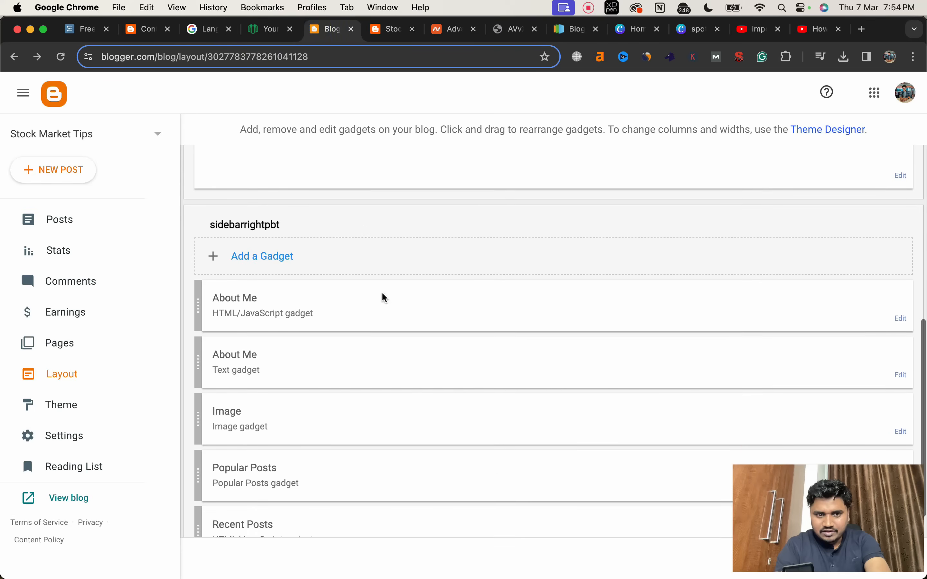
{"action": "left_click", "coordinate": [901, 394]}
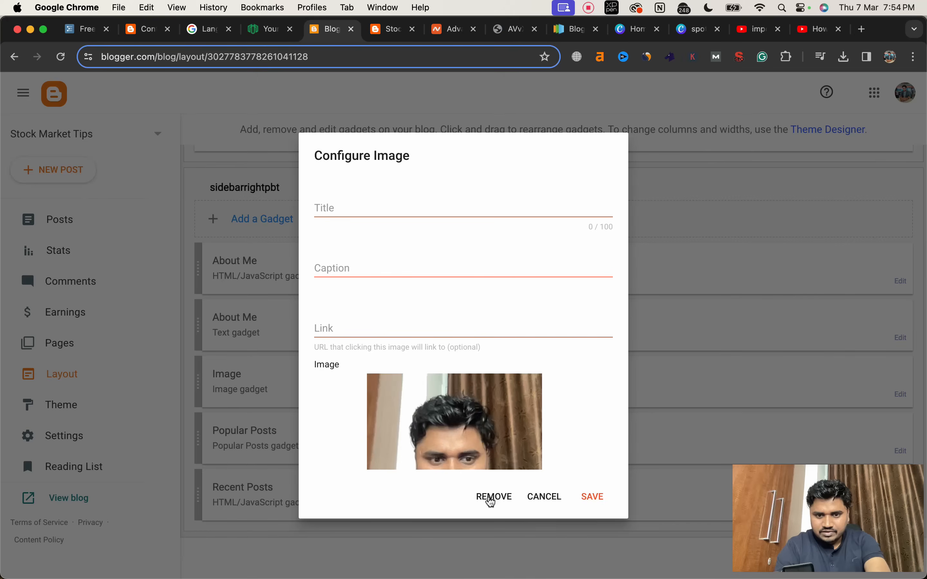
{"action": "left_click", "coordinate": [490, 498]}
{"action": "left_click", "coordinate": [552, 363]}
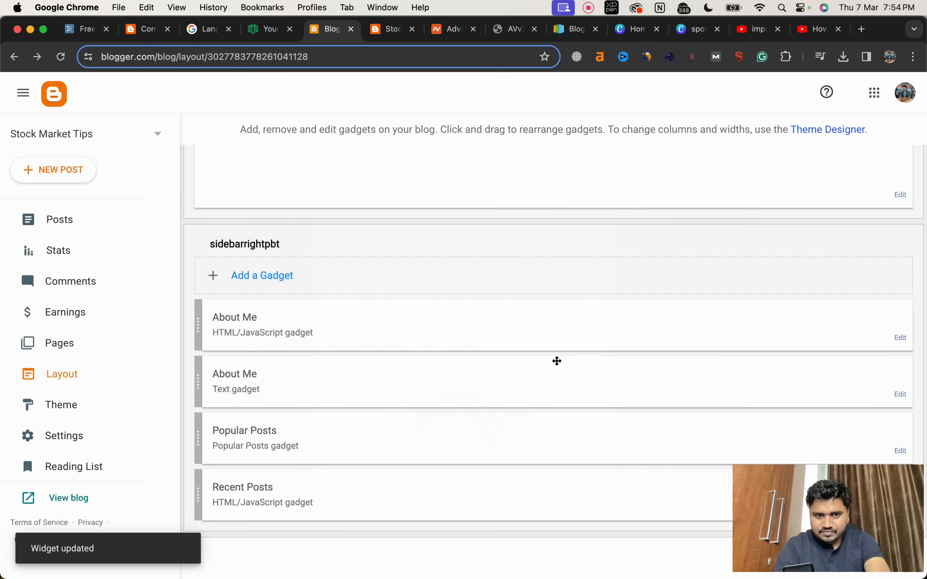
Step: Remove the older About Me Text gadget from the sidebar and save the layout
{"action": "left_click", "coordinate": [901, 394]}
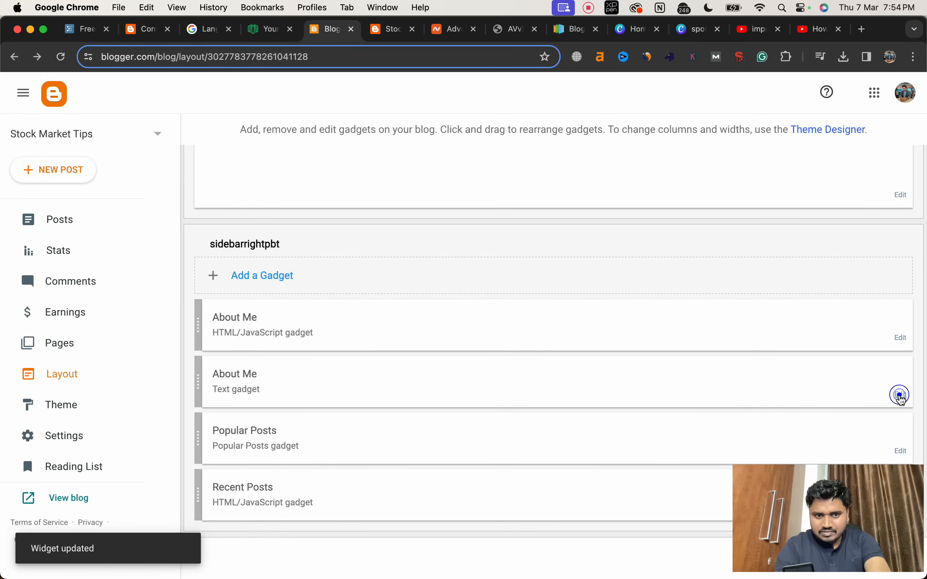
{"action": "left_click", "coordinate": [462, 426]}
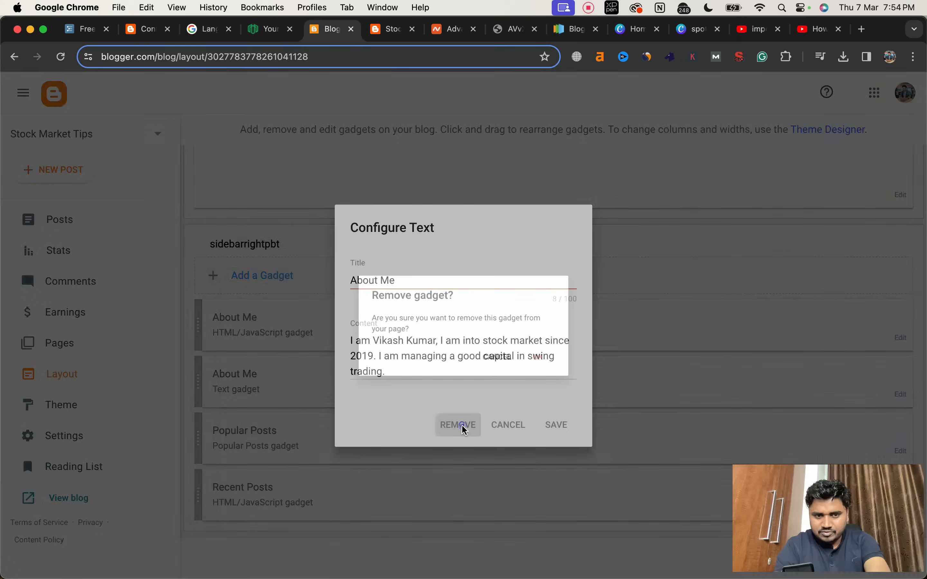
{"action": "left_click", "coordinate": [552, 363]}
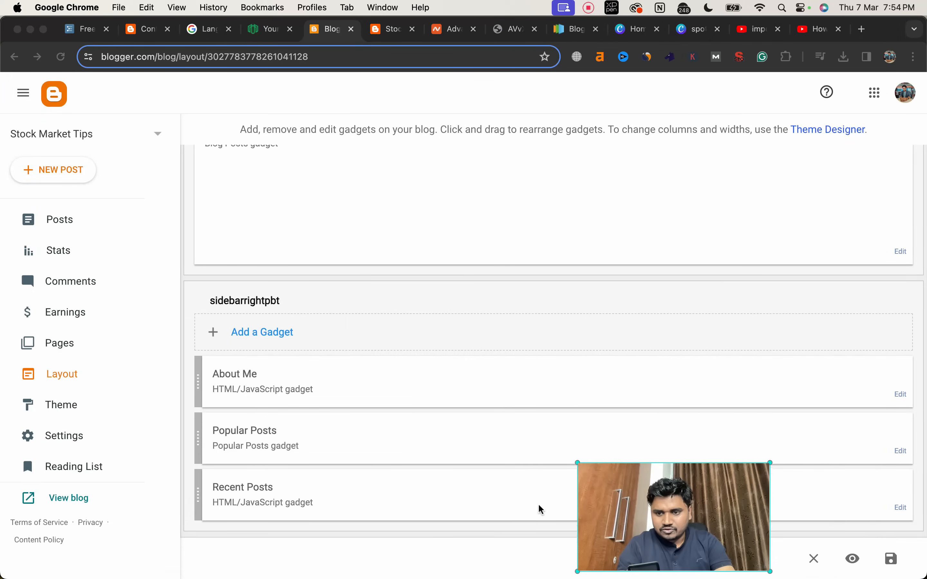
{"action": "left_click", "coordinate": [892, 562]}
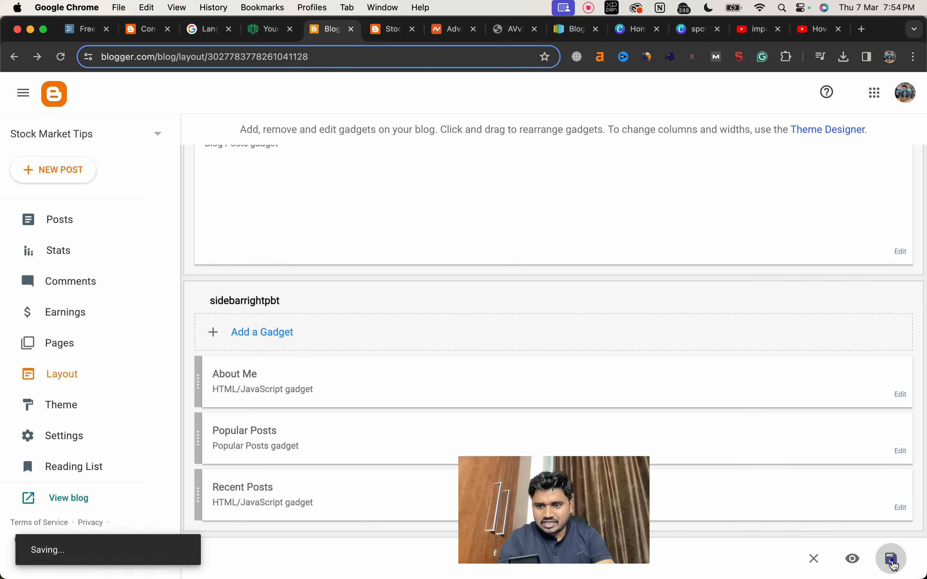
Step: Reload the live blog and check the sidebar with the single About Me block
{"action": "left_click", "coordinate": [386, 31]}
{"action": "left_click", "coordinate": [61, 56]}
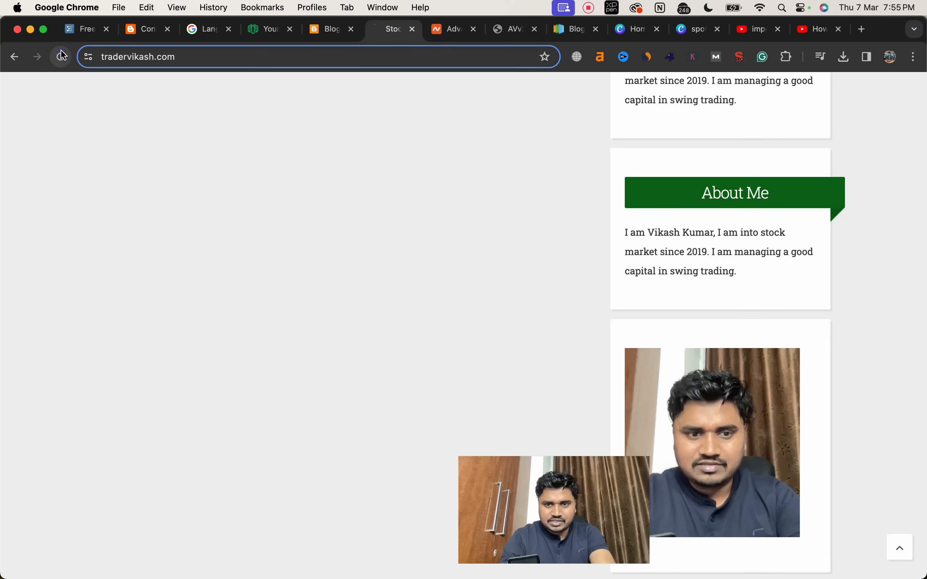
{"action": "scroll", "coordinate": [601, 286], "scroll_direction": "down", "scroll_amount": 10}
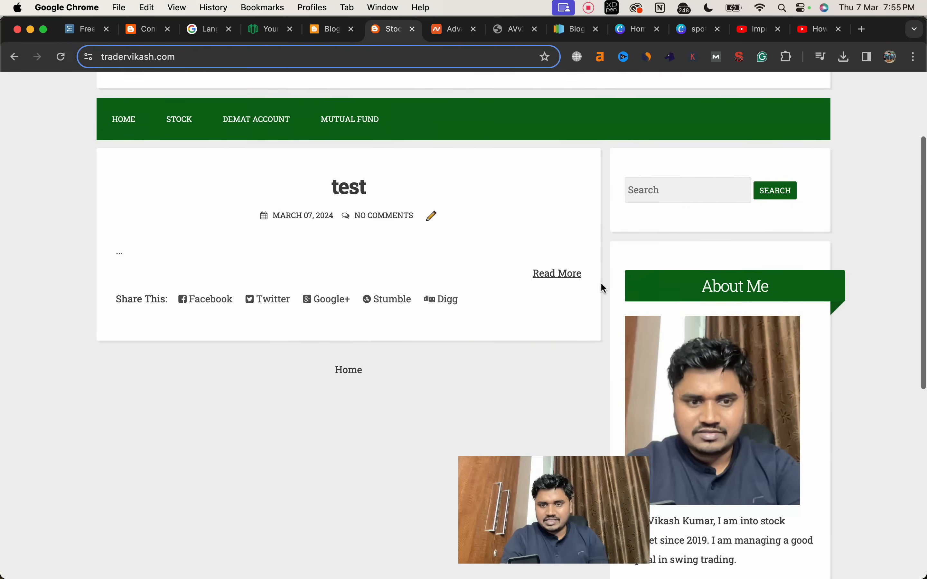
Step: Wrap the About Me HTML/JavaScript gadget's photo and introduction in <center> and </center> tags and save the gadget
{"action": "left_click", "coordinate": [322, 30]}
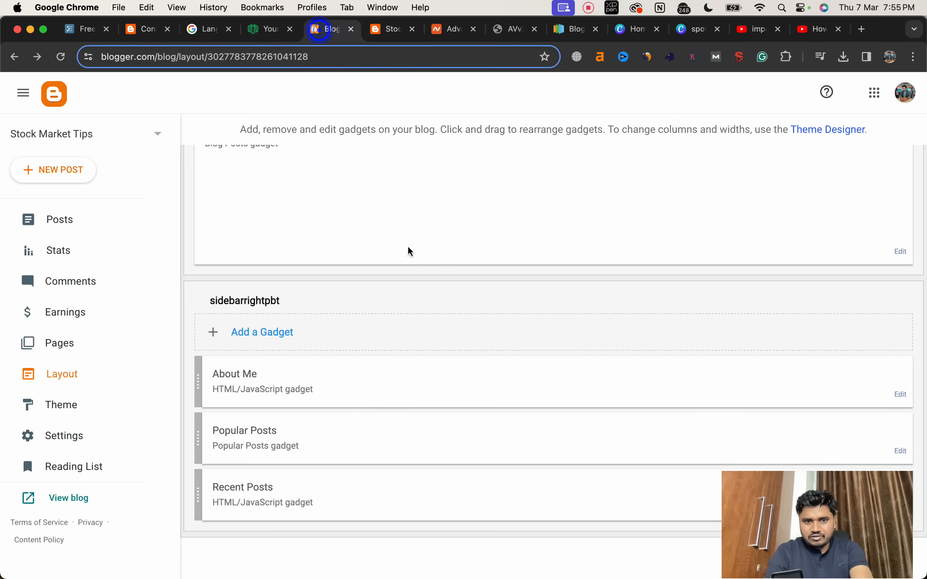
{"action": "left_click", "coordinate": [901, 397]}
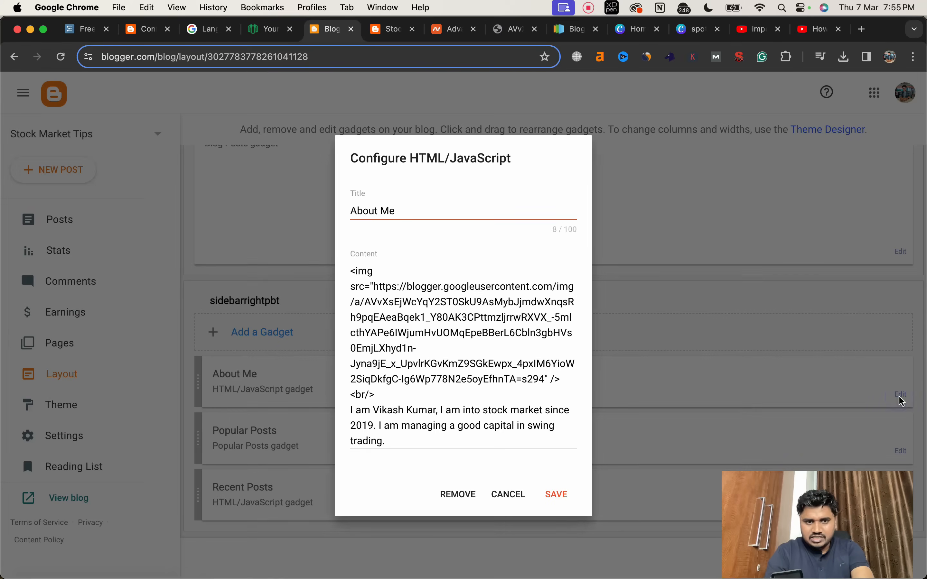
{"action": "left_click", "coordinate": [351, 269]}
{"action": "type", "text": "<ce"}
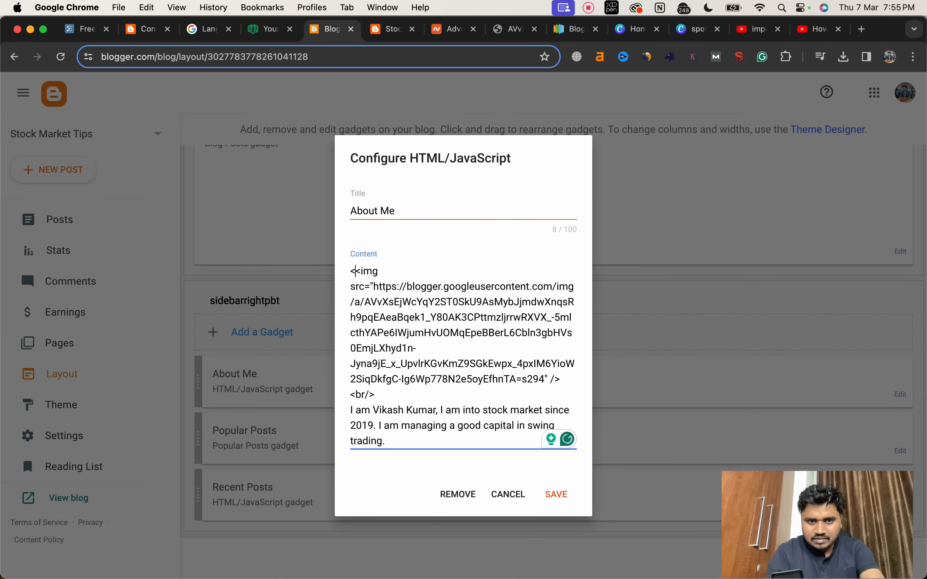
{"action": "type", "text": "nter>"}
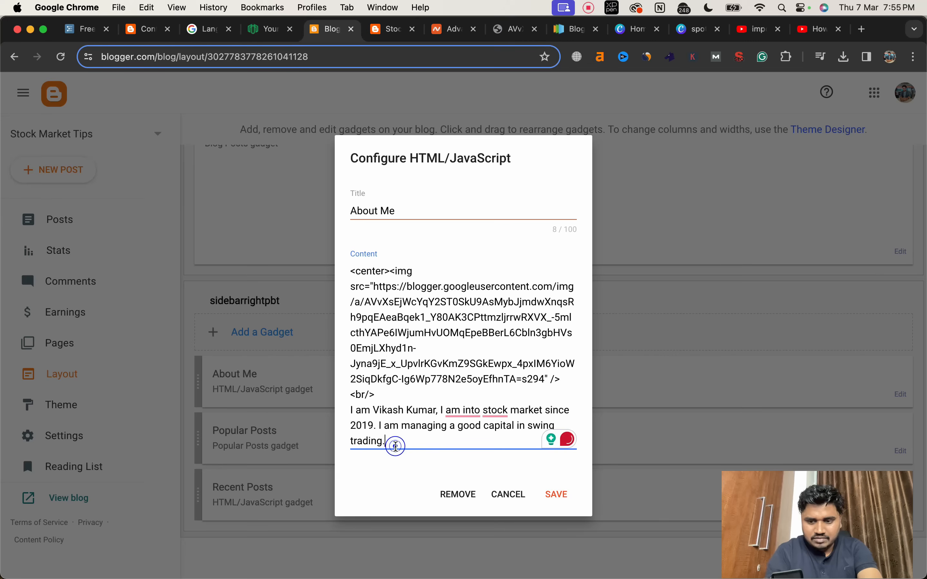
{"action": "key", "text": "Return"}
{"action": "key", "text": "Return"}
{"action": "type", "text": "<"}
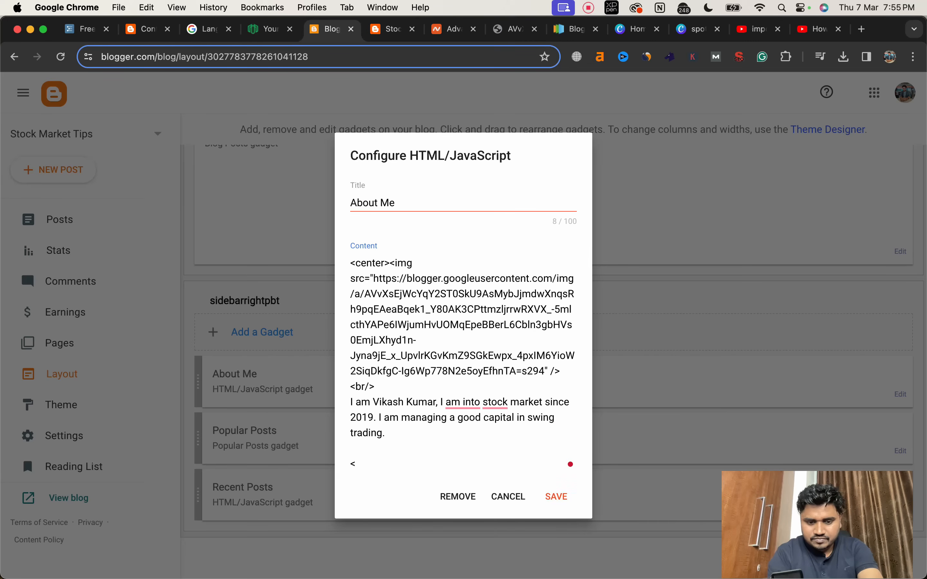
{"action": "type", "text": "/center>"}
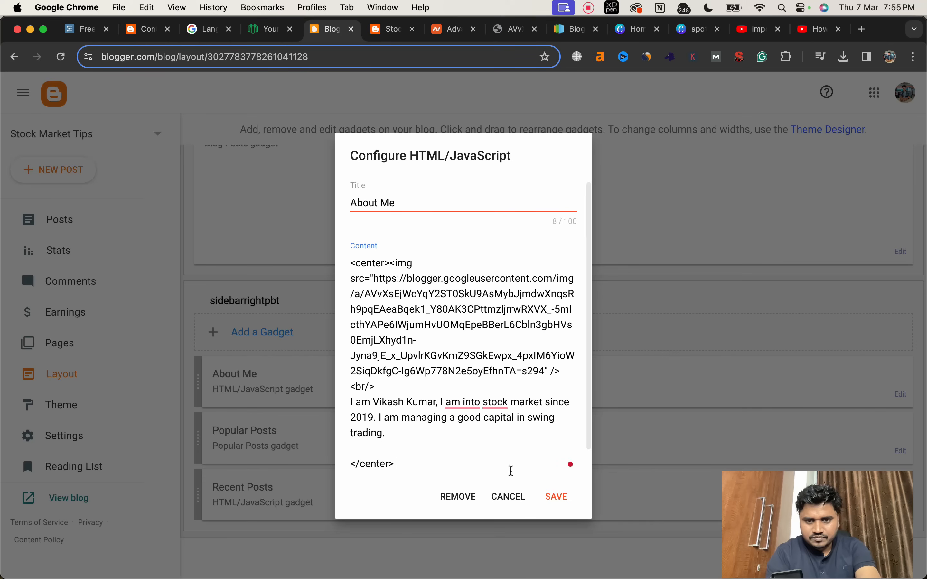
{"action": "left_click", "coordinate": [556, 497]}
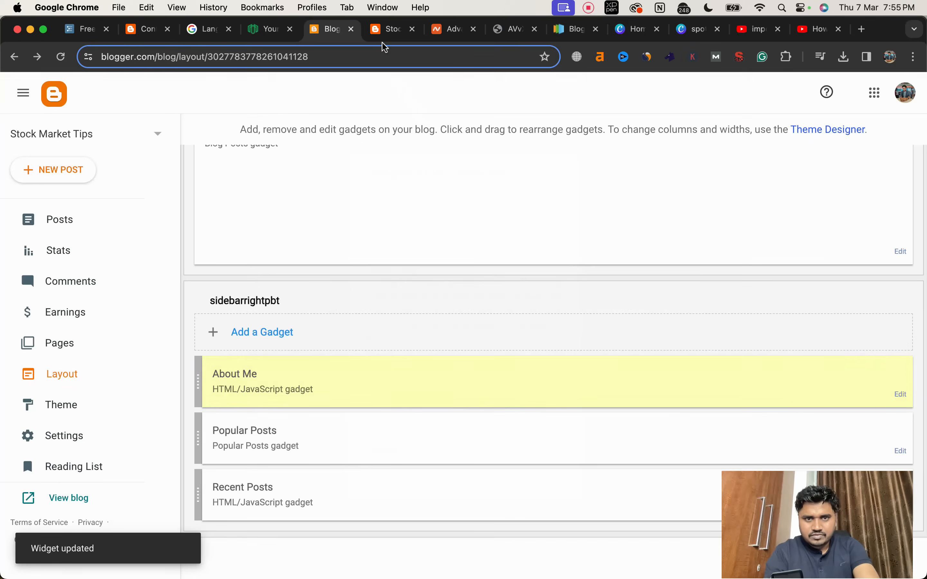
Step: View the live blog again and check the alignment of the About Me photo and text and the rest of the page
{"action": "left_click", "coordinate": [384, 35]}
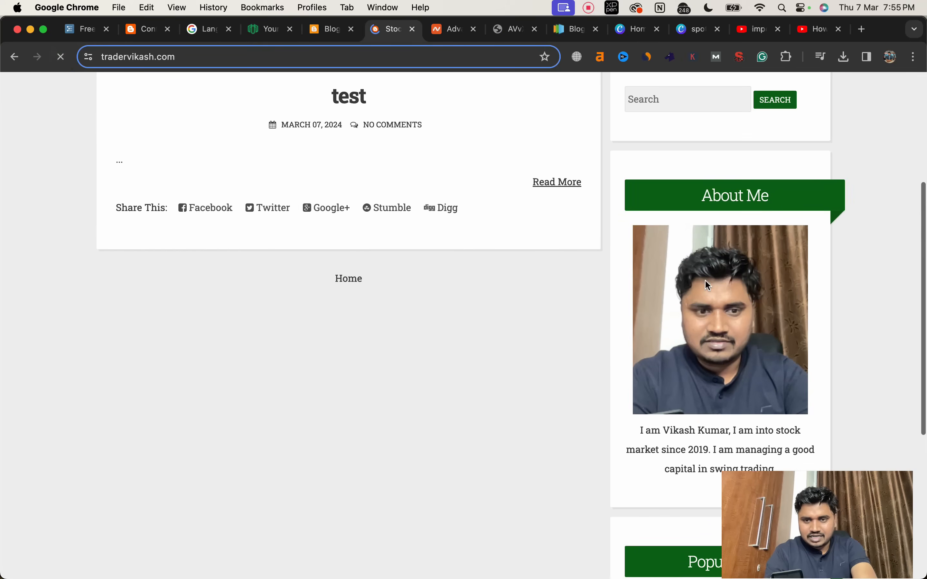
{"action": "scroll", "coordinate": [708, 285], "scroll_direction": "down", "scroll_amount": 5}
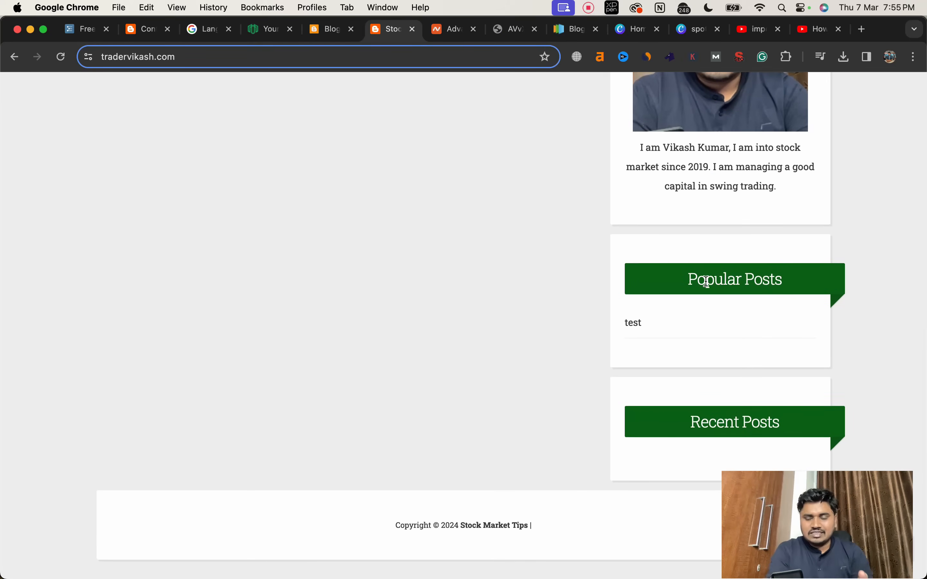
{"action": "scroll", "coordinate": [541, 249], "scroll_direction": "up", "scroll_amount": 15}
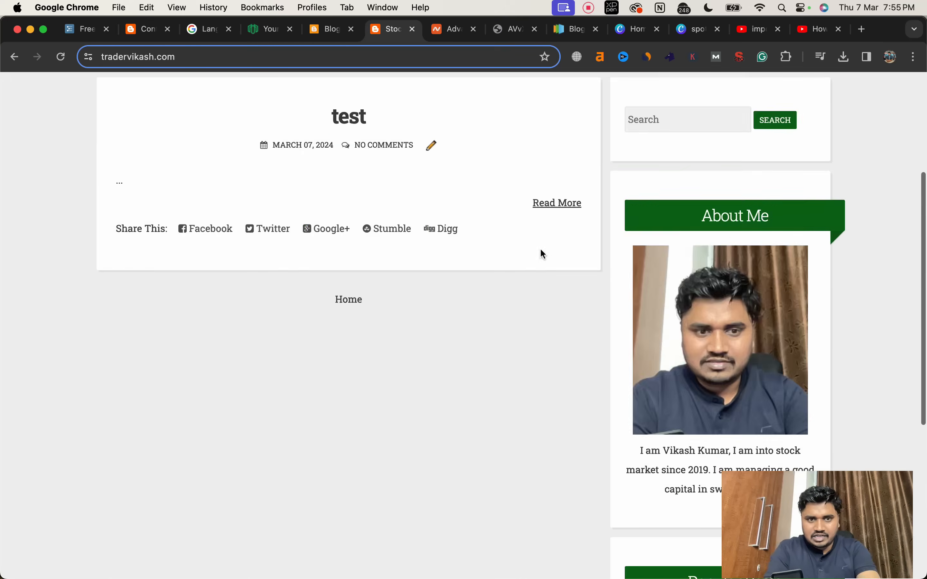
Step: Open the Important Page Creation topic in the Workflowy course outline, and switch to the YouTube results for "important pages"
{"action": "left_click", "coordinate": [88, 36]}
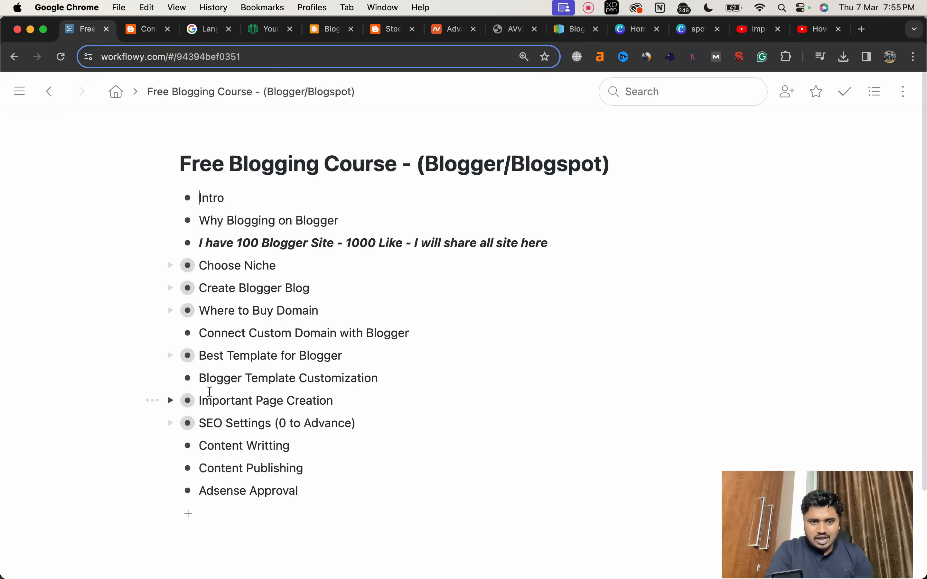
{"action": "left_click", "coordinate": [187, 401]}
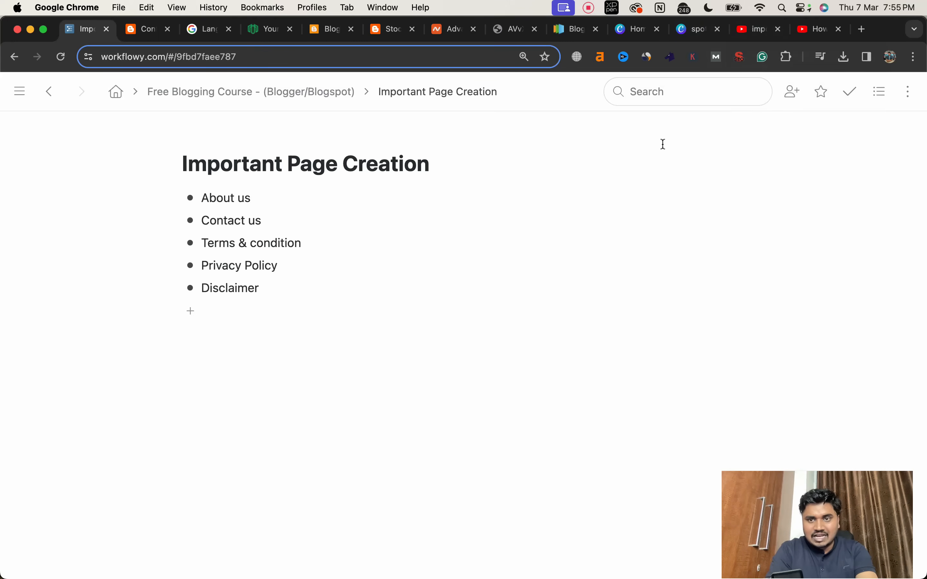
{"action": "left_click", "coordinate": [754, 32]}
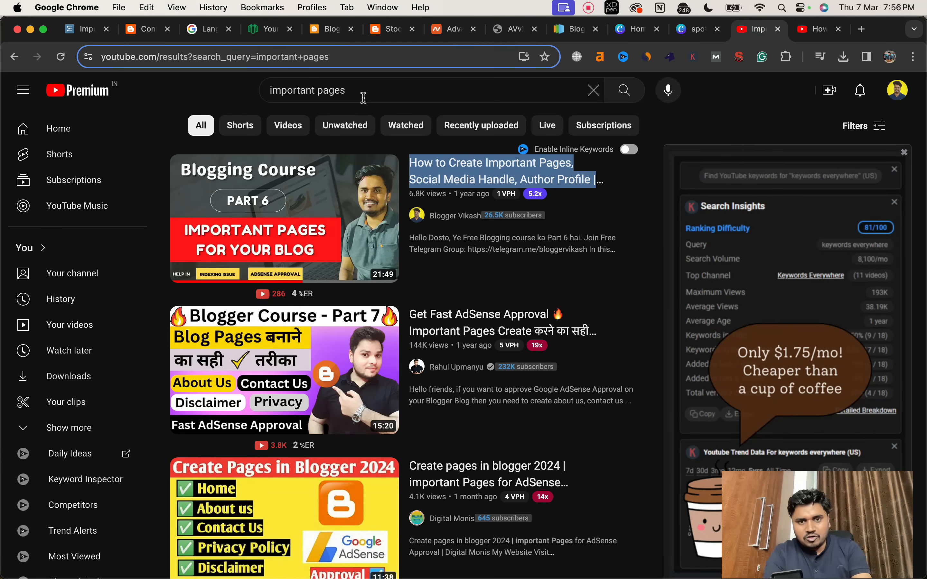
{"action": "mouse_move", "coordinate": [441, 197]}
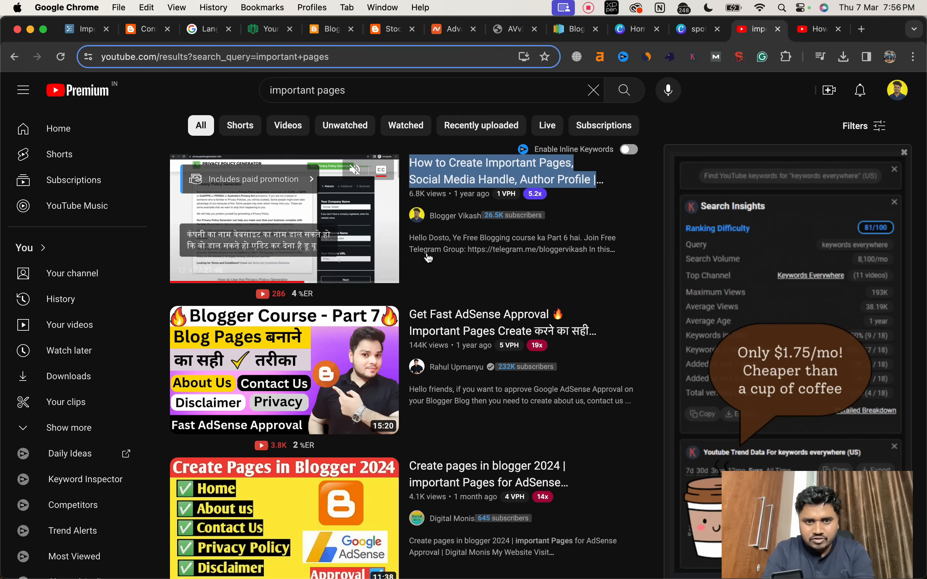
Step: Review the list of important pages in the Workflowy outline and look at the live blog
{"action": "left_click", "coordinate": [146, 29]}
{"action": "left_click", "coordinate": [80, 30]}
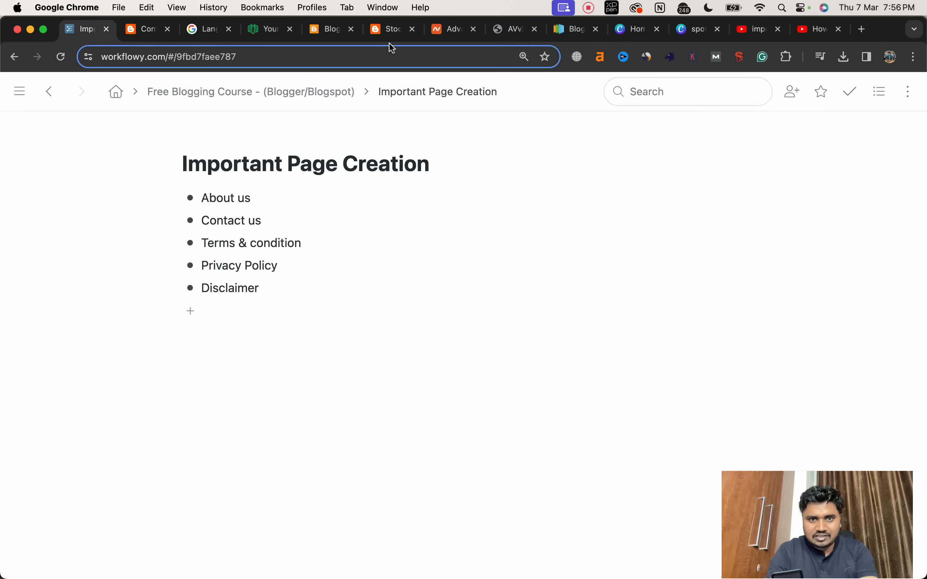
{"action": "left_click", "coordinate": [389, 29]}
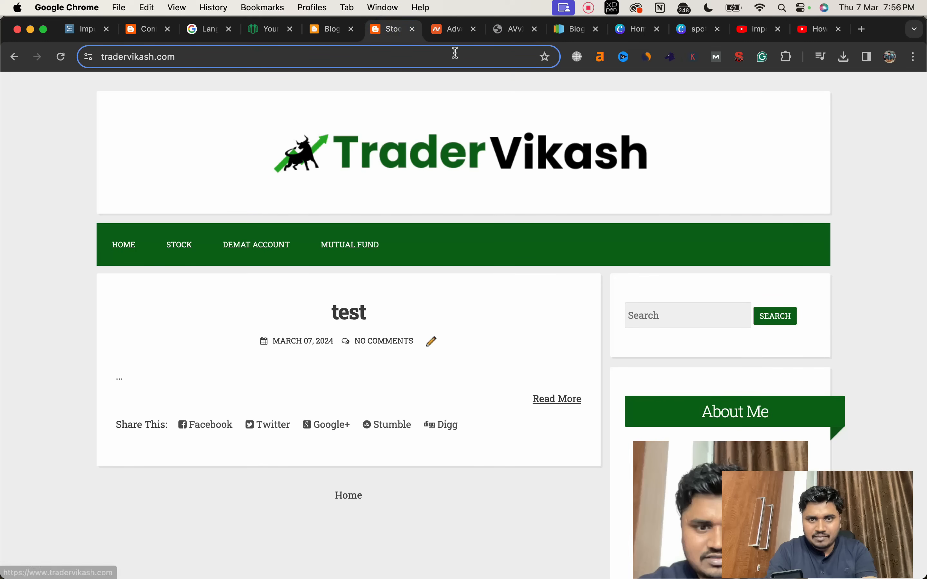
Step: Switch to Blogger and create a new page titled "About us" for the Stock Market Tips blog
{"action": "left_click", "coordinate": [324, 30]}
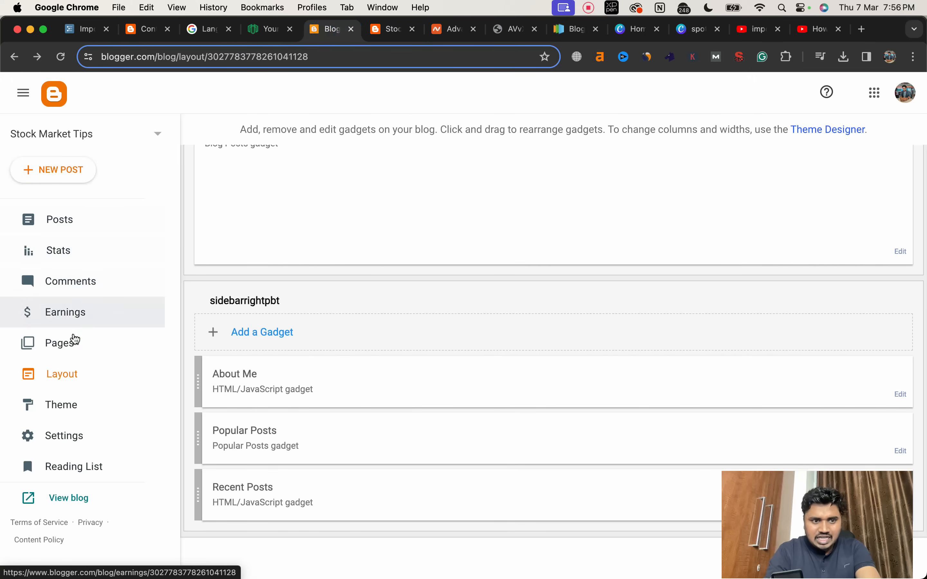
{"action": "left_click", "coordinate": [74, 346]}
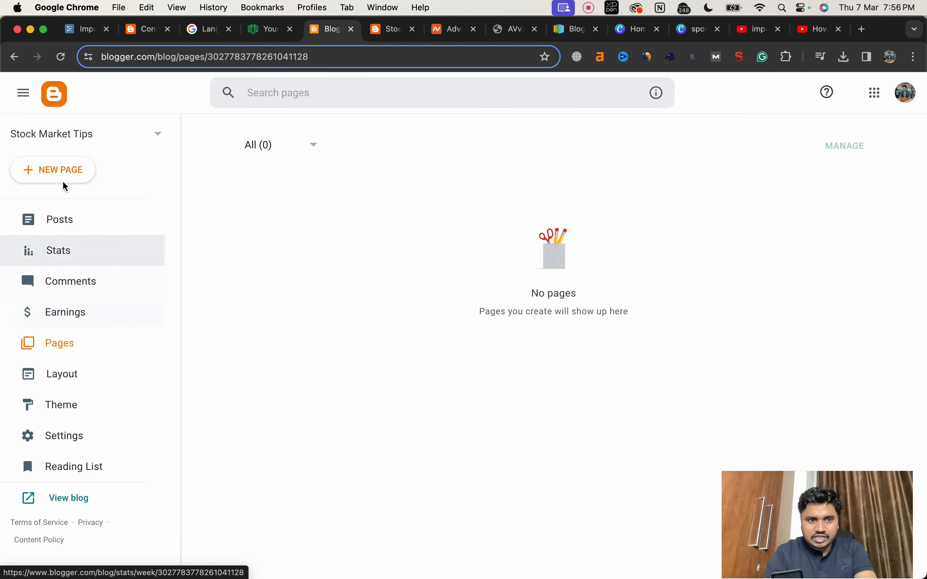
{"action": "left_click", "coordinate": [54, 170]}
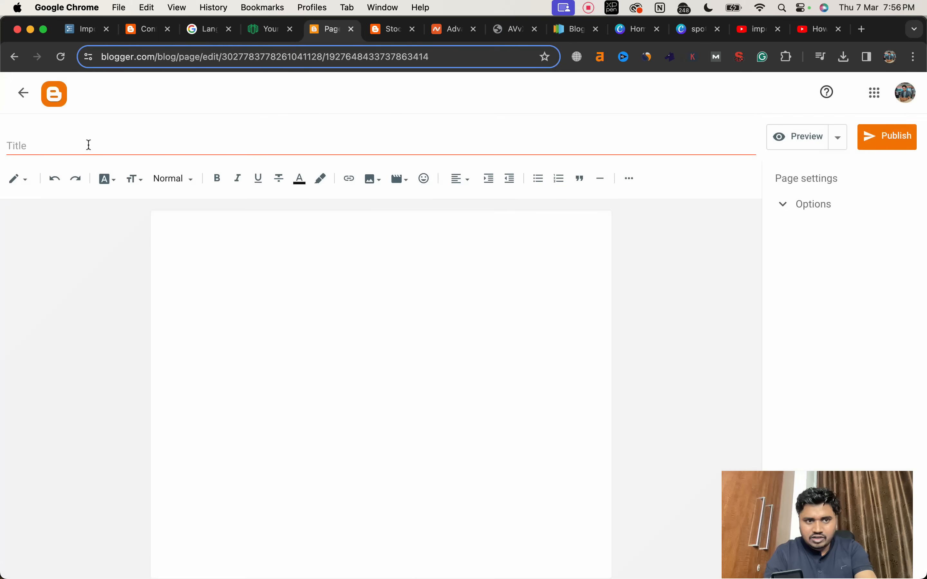
{"action": "left_click", "coordinate": [88, 145]}
{"action": "type", "text": "About us"}
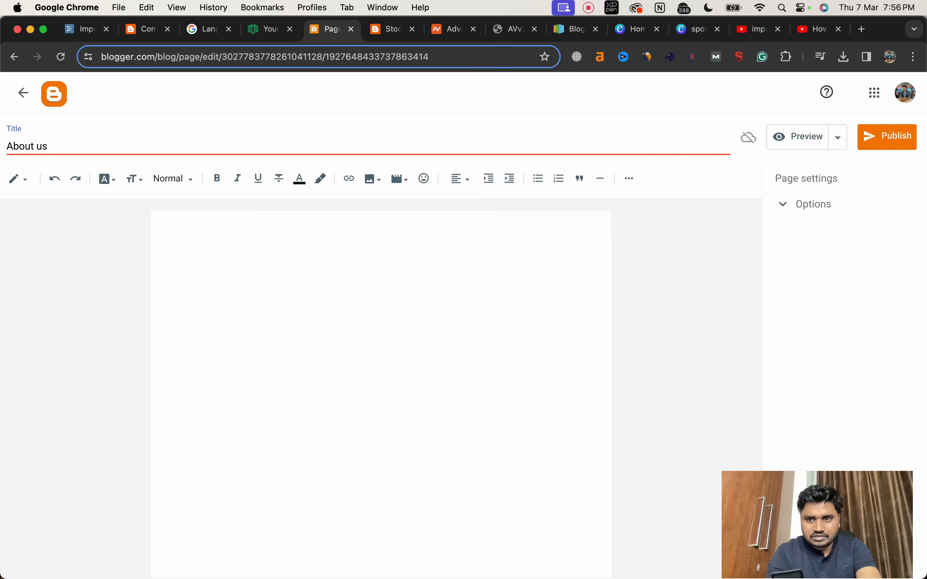
Step: Fill the About us page body with the copied stock market introduction, followed by the Lorem ipsum text from the template demo's contact page
{"action": "left_click", "coordinate": [333, 286]}
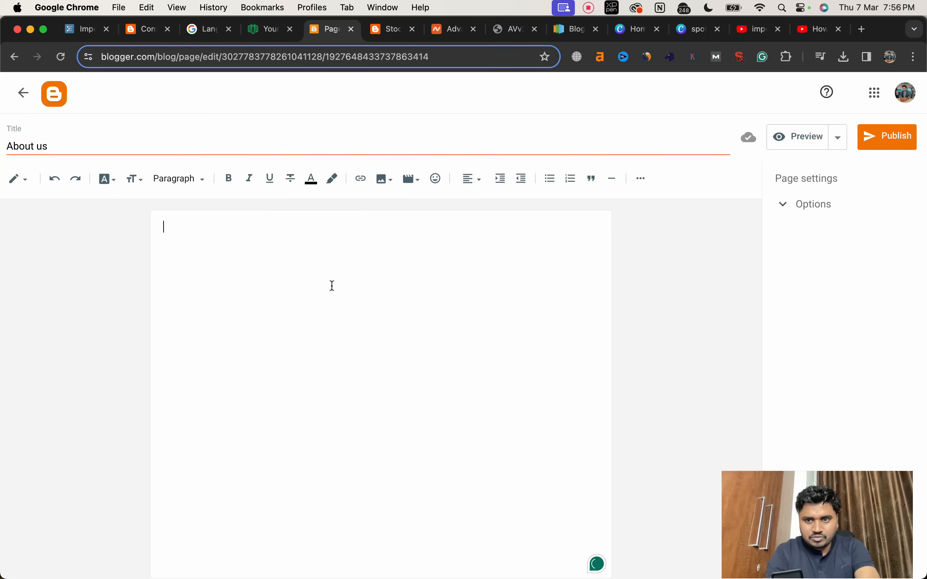
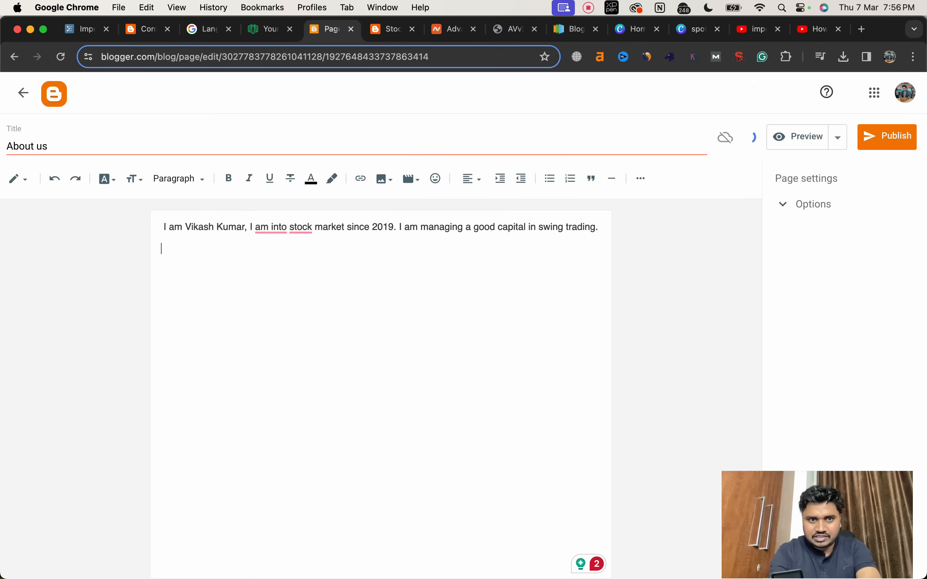
{"action": "left_click", "coordinate": [132, 31]}
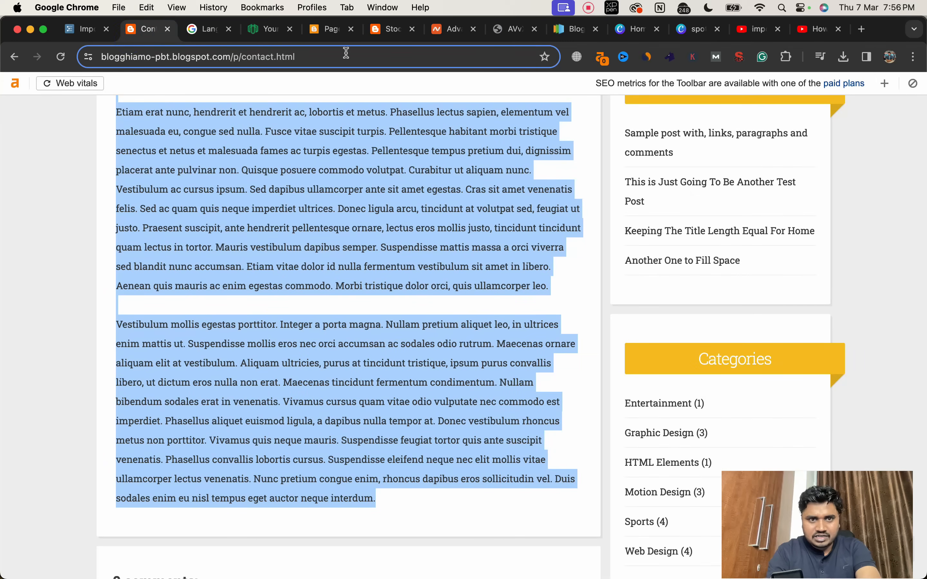
{"action": "left_click", "coordinate": [382, 30]}
{"action": "left_click", "coordinate": [330, 35]}
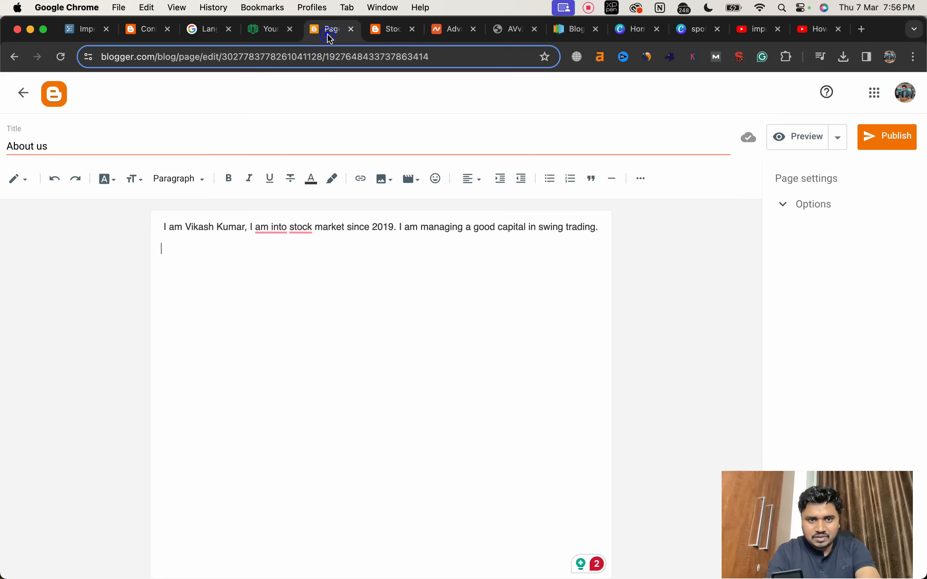
{"action": "key", "text": "super+v"}
{"action": "scroll", "coordinate": [346, 275], "scroll_direction": "up", "scroll_amount": 5}
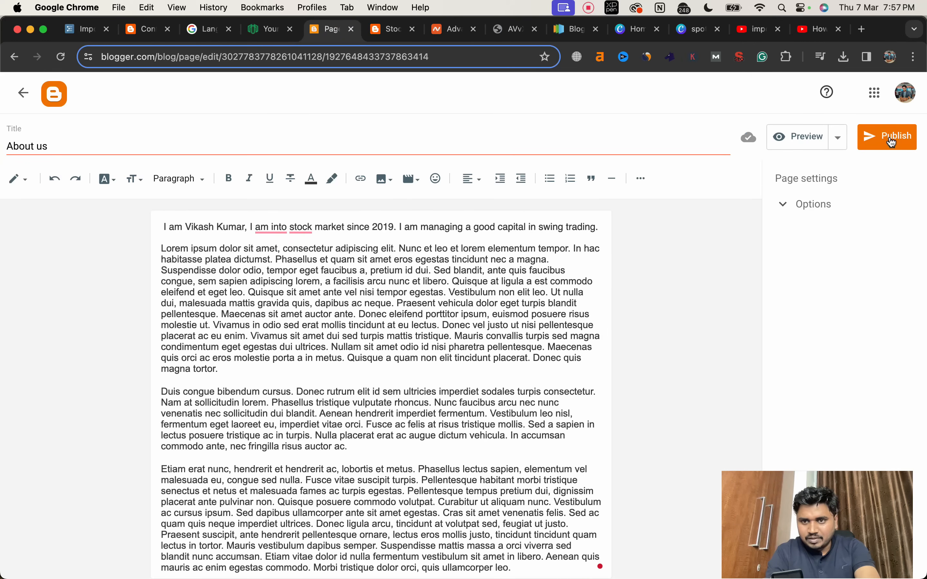
Step: Check the page's reader comment options, leave them on Allow, and publish the About us page
{"action": "left_click", "coordinate": [787, 205]}
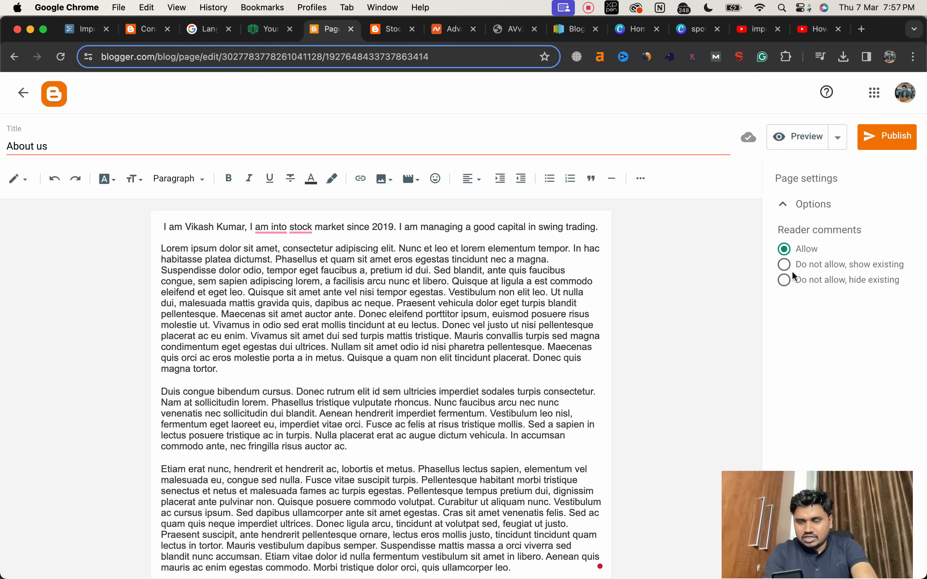
{"action": "left_click", "coordinate": [733, 290]}
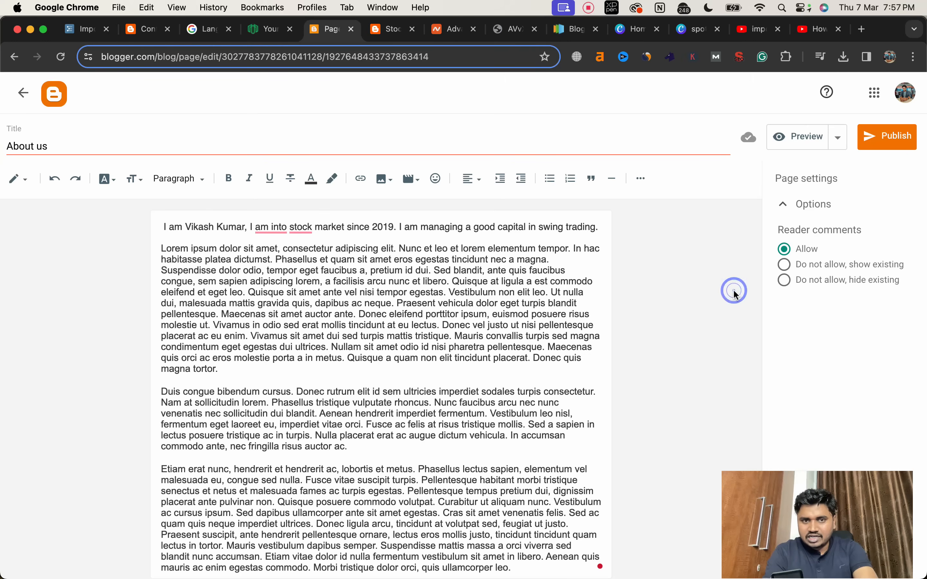
{"action": "left_click", "coordinate": [835, 143]}
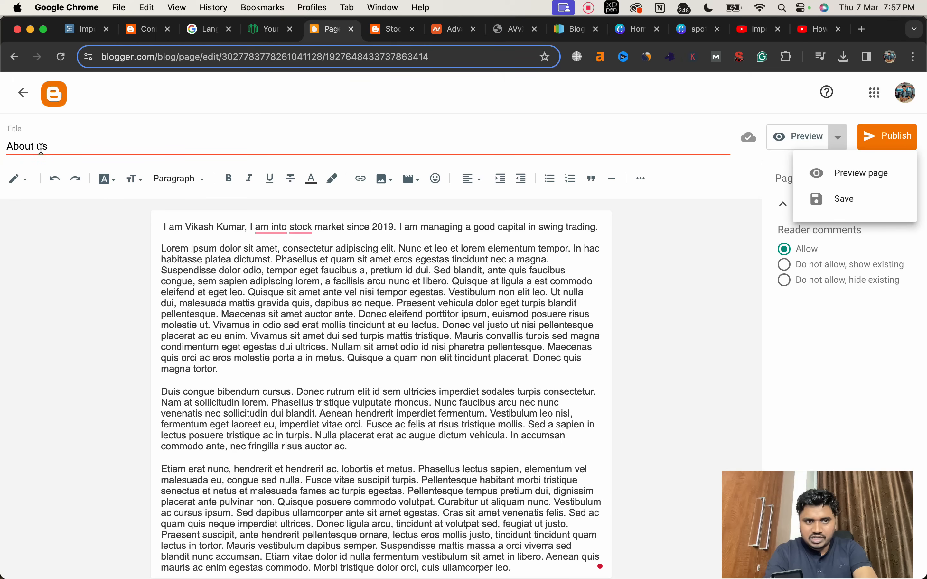
{"action": "left_click", "coordinate": [882, 135]}
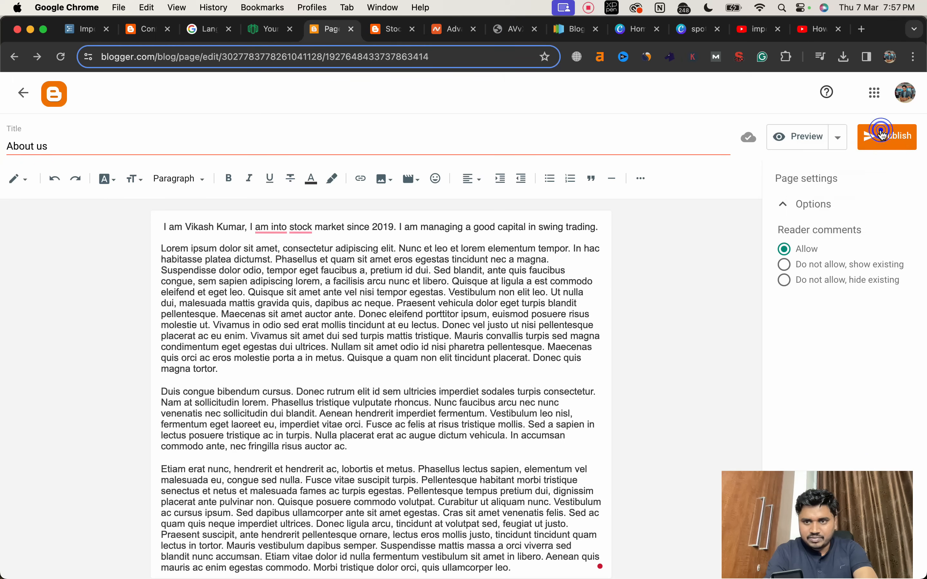
{"action": "left_click", "coordinate": [883, 138]}
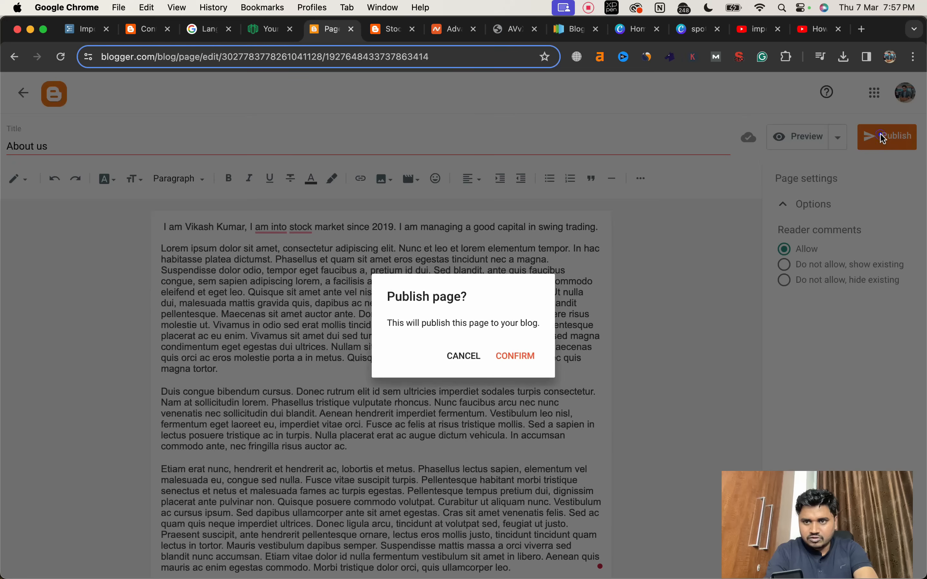
{"action": "left_click", "coordinate": [515, 358]}
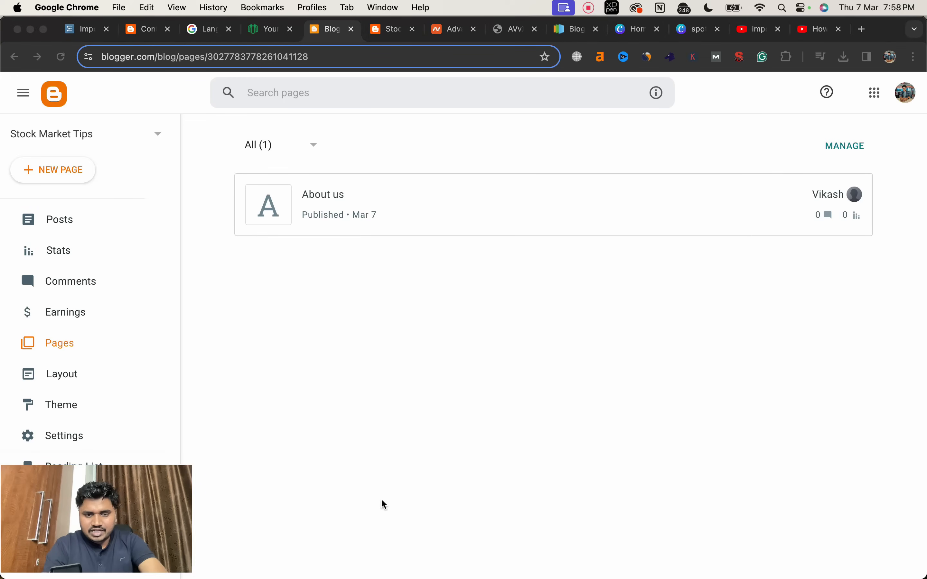
Step: View the published About us page on the live blog
{"action": "left_click_drag", "start_coordinate": [132, 507], "coordinate": [393, 489]}
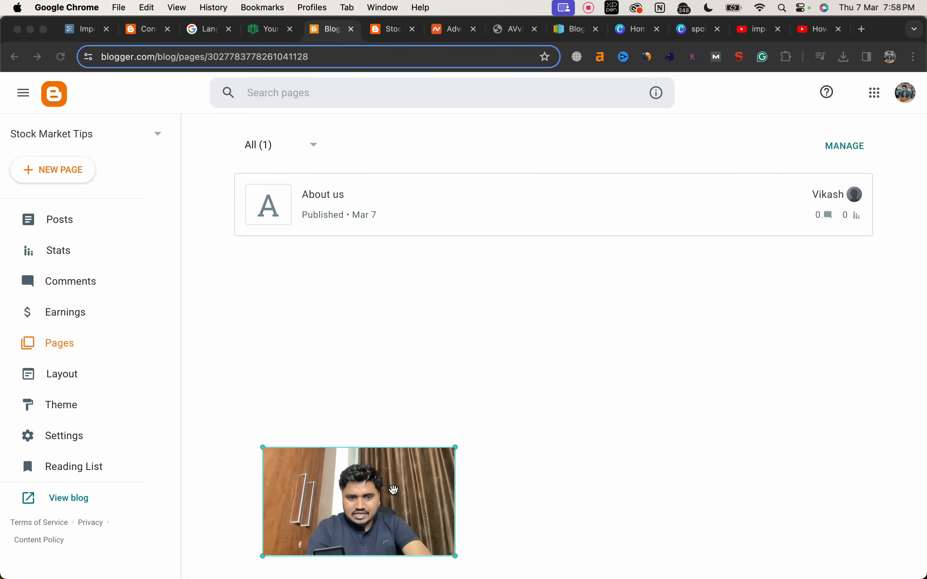
{"action": "left_click", "coordinate": [640, 309]}
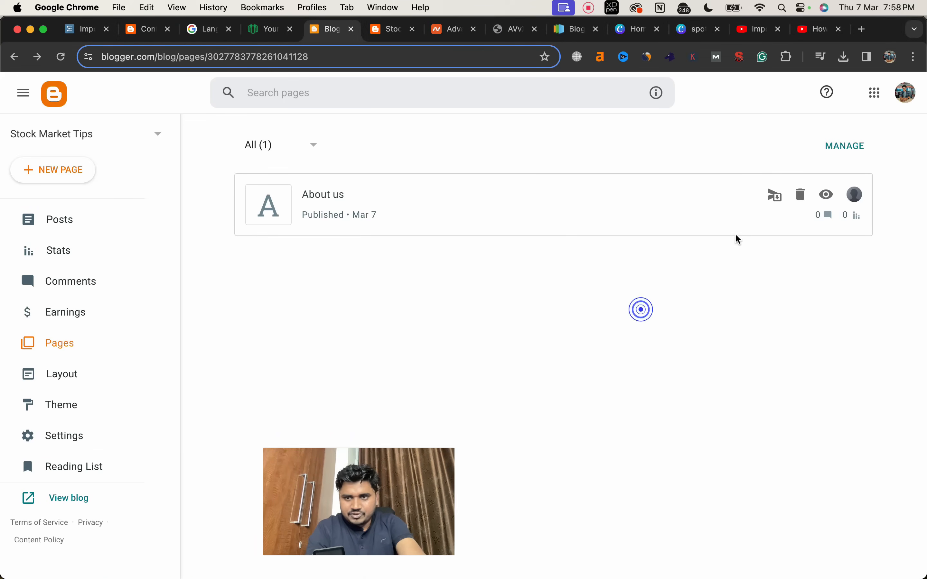
{"action": "left_click", "coordinate": [826, 196]}
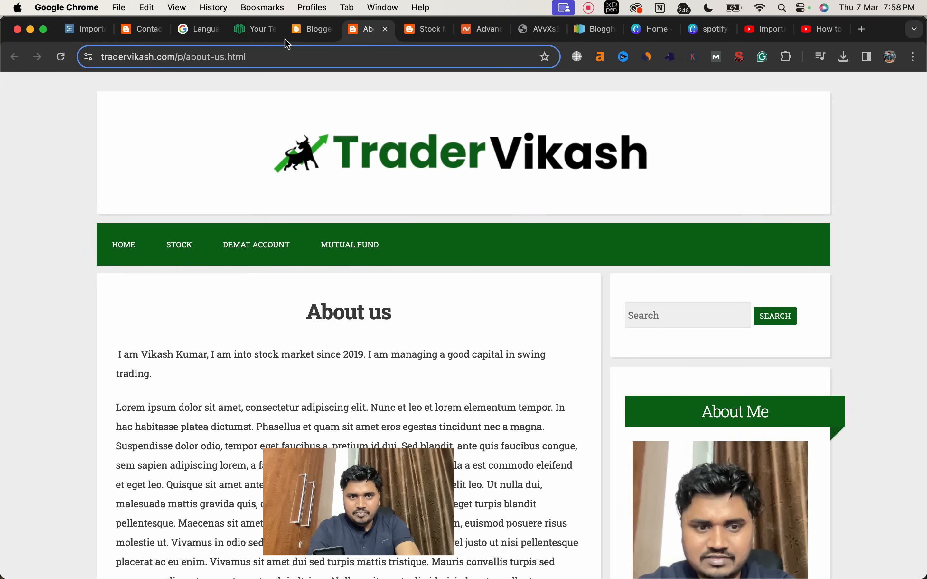
Step: Create a new Blogger page titled "Contact us" with the copied Lorem ipsum text as its body, and publish it
{"action": "left_click", "coordinate": [294, 34]}
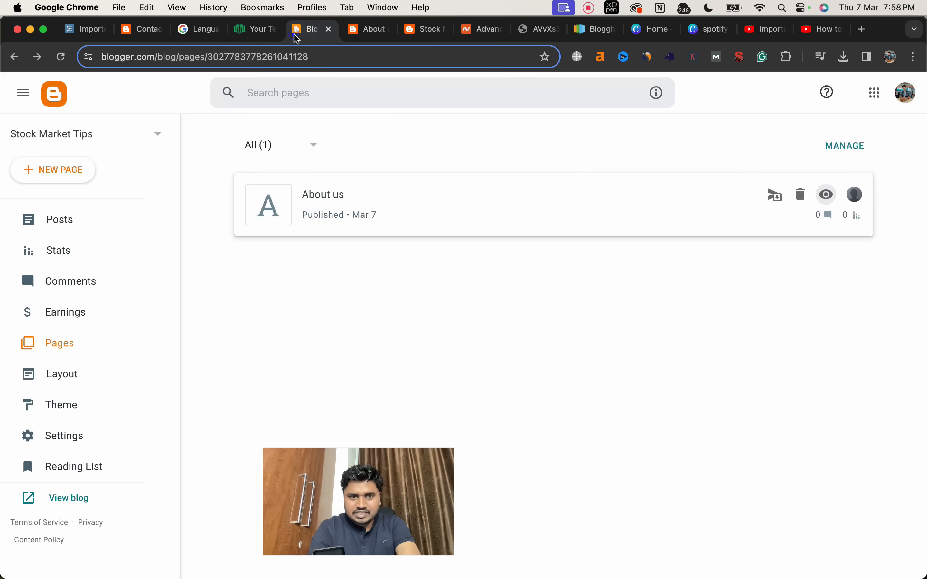
{"action": "left_click", "coordinate": [70, 181]}
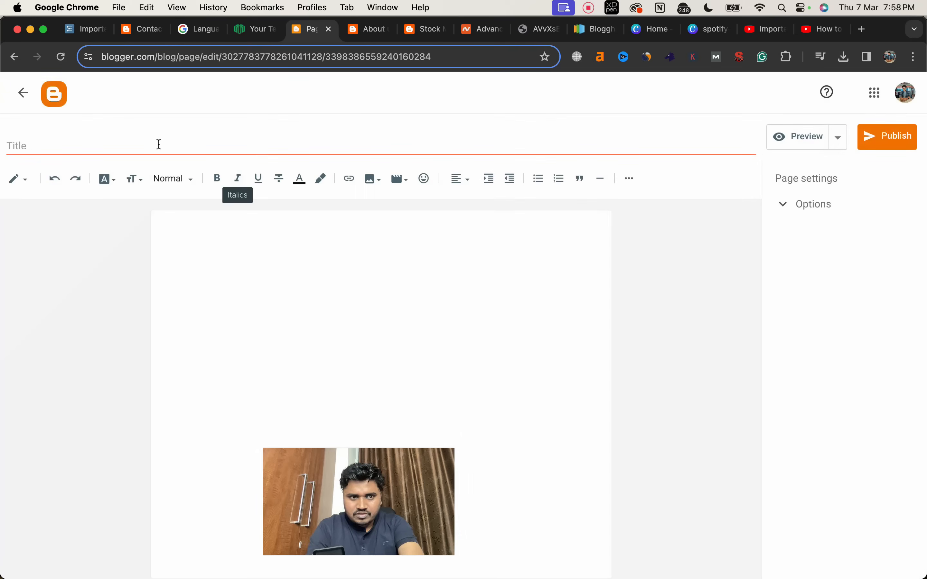
{"action": "left_click", "coordinate": [149, 148]}
{"action": "type", "text": "Contact us"}
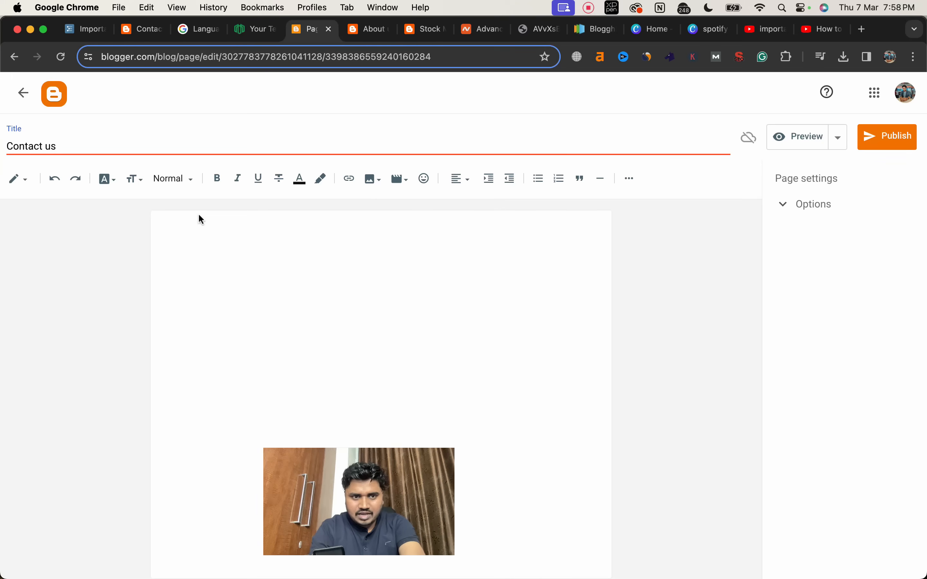
{"action": "left_click", "coordinate": [207, 228]}
{"action": "key", "text": "super+v"}
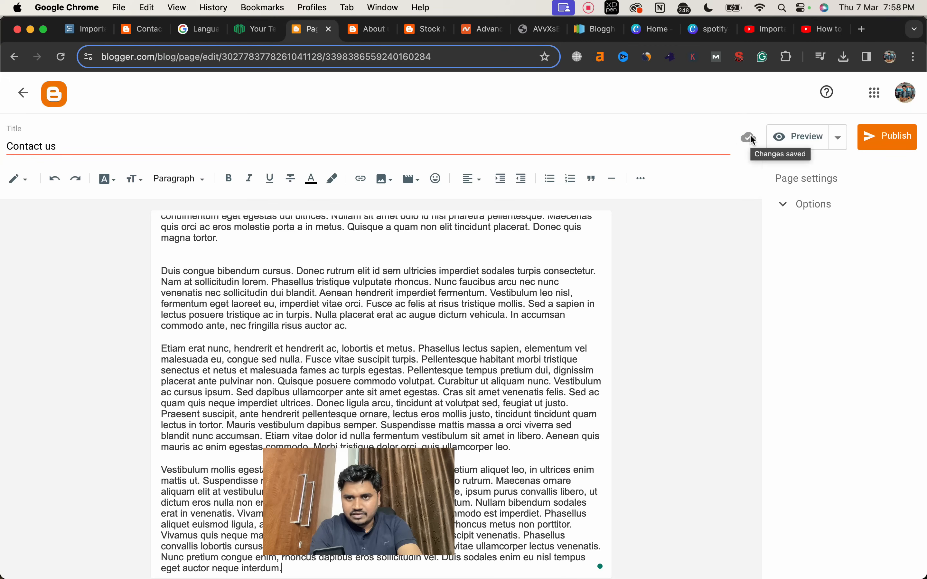
{"action": "left_click", "coordinate": [879, 141]}
{"action": "left_click", "coordinate": [504, 354]}
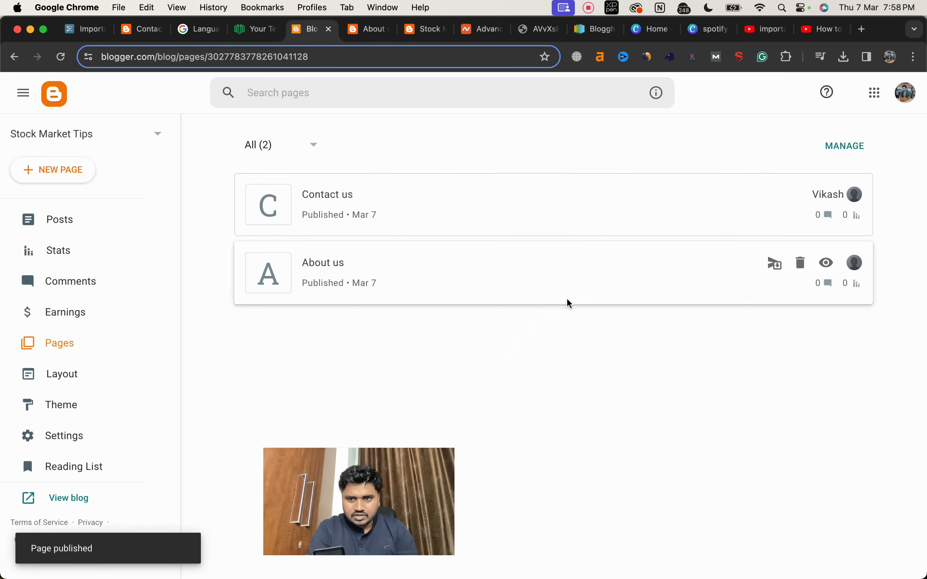
Step: View the published Contact us page on the live blog, and return to the Blogger page list
{"action": "mouse_move", "coordinate": [831, 203]}
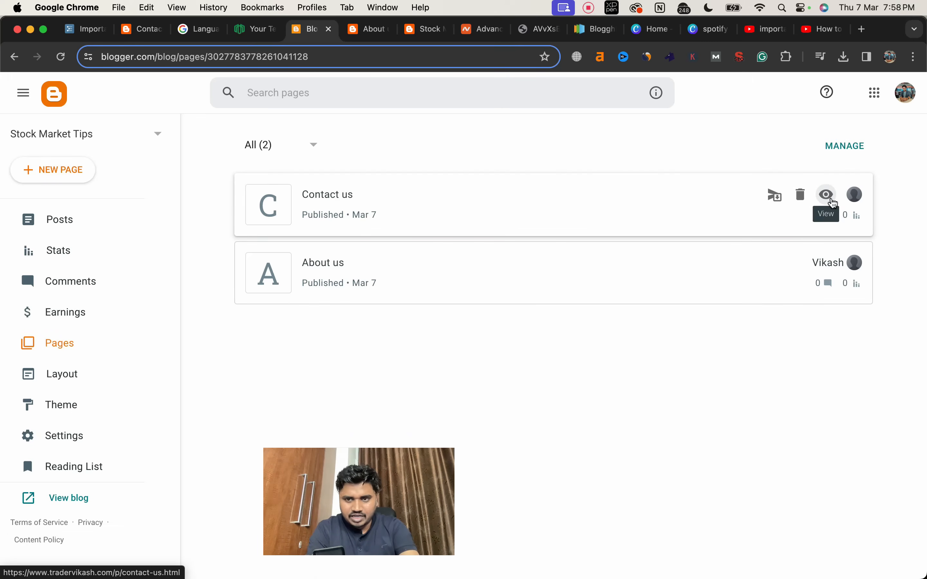
{"action": "left_click", "coordinate": [827, 195]}
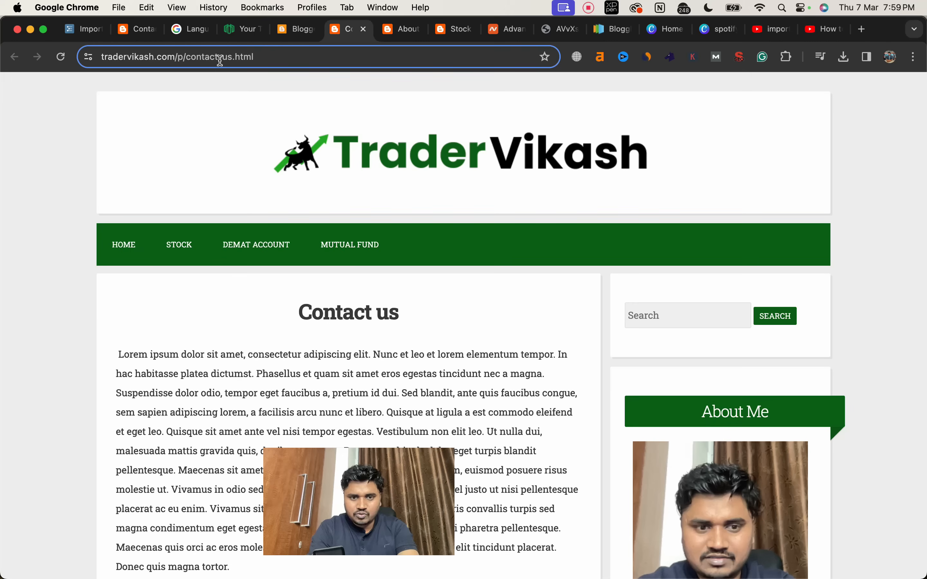
{"action": "left_click", "coordinate": [285, 31]}
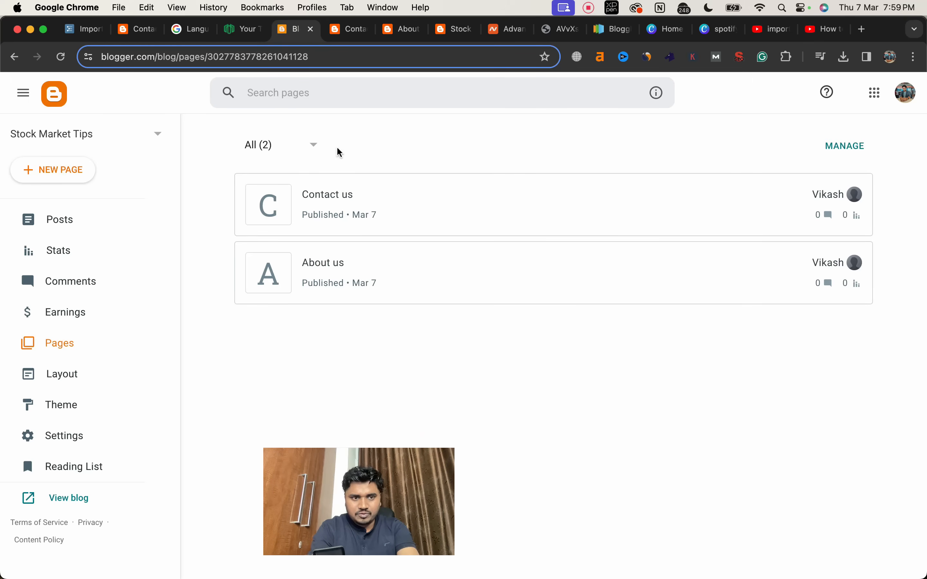
Step: Open the theme's HTML code, jump to the Header1 widget, and locate the navigation menu items below it
{"action": "left_click", "coordinate": [72, 403]}
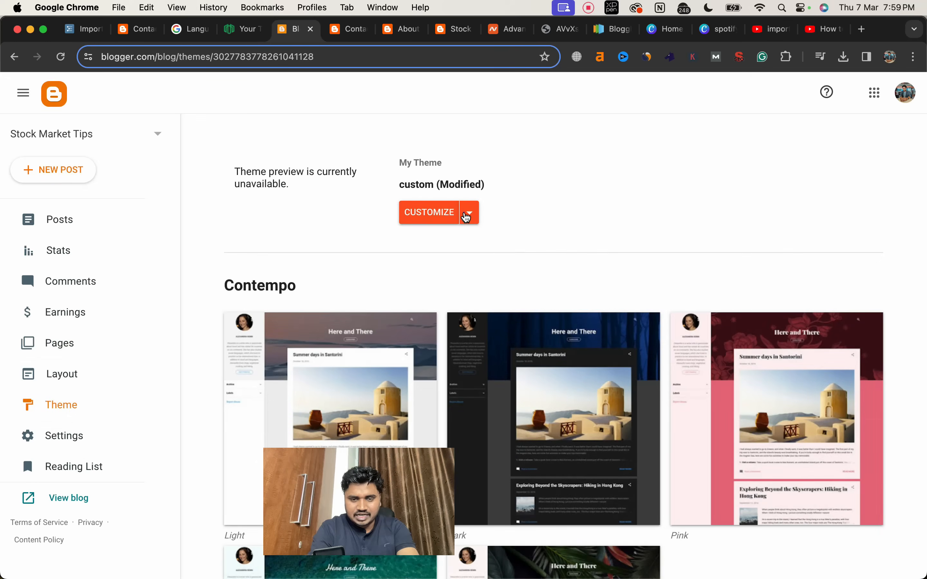
{"action": "left_click", "coordinate": [467, 215]}
{"action": "left_click", "coordinate": [349, 317]}
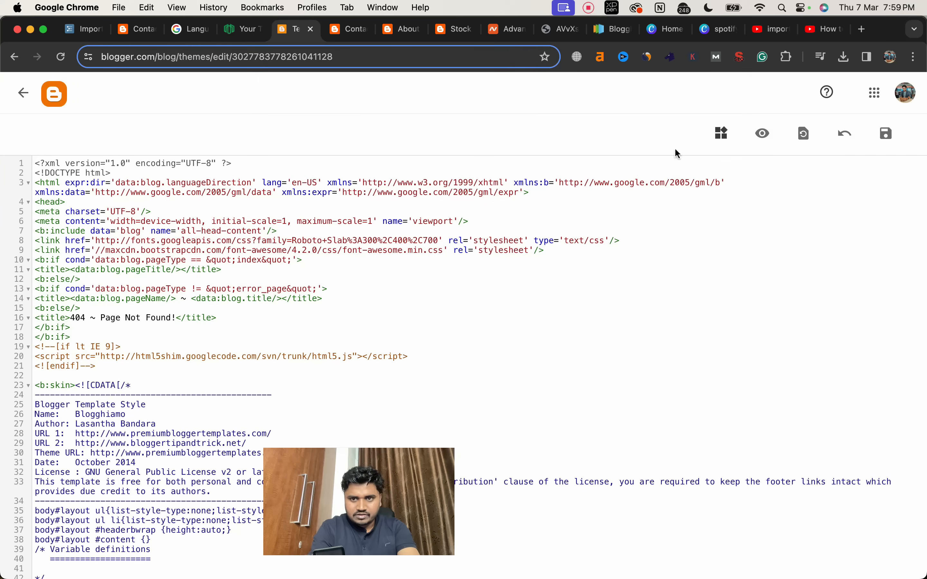
{"action": "left_click", "coordinate": [722, 134]}
{"action": "left_click", "coordinate": [739, 174]}
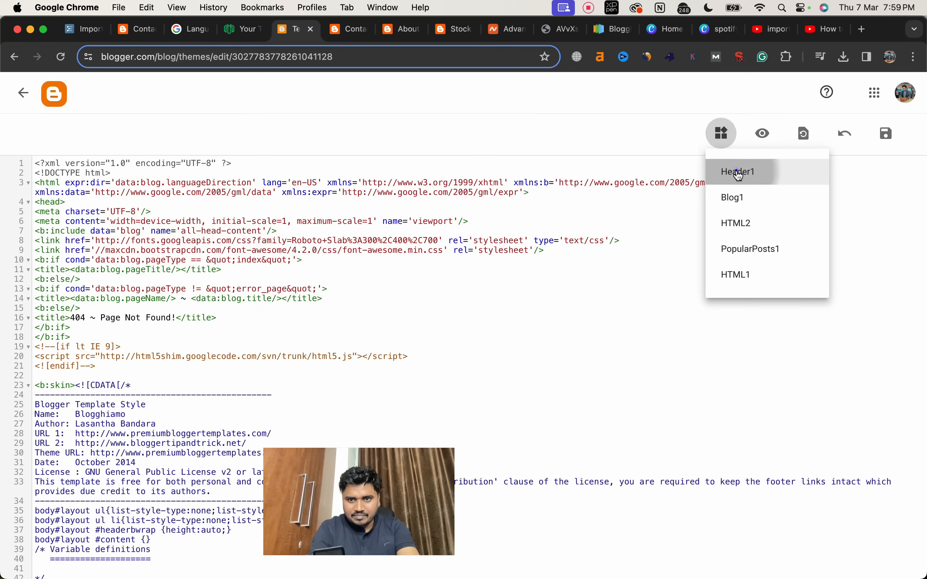
{"action": "scroll", "coordinate": [419, 268], "scroll_direction": "down", "scroll_amount": 8}
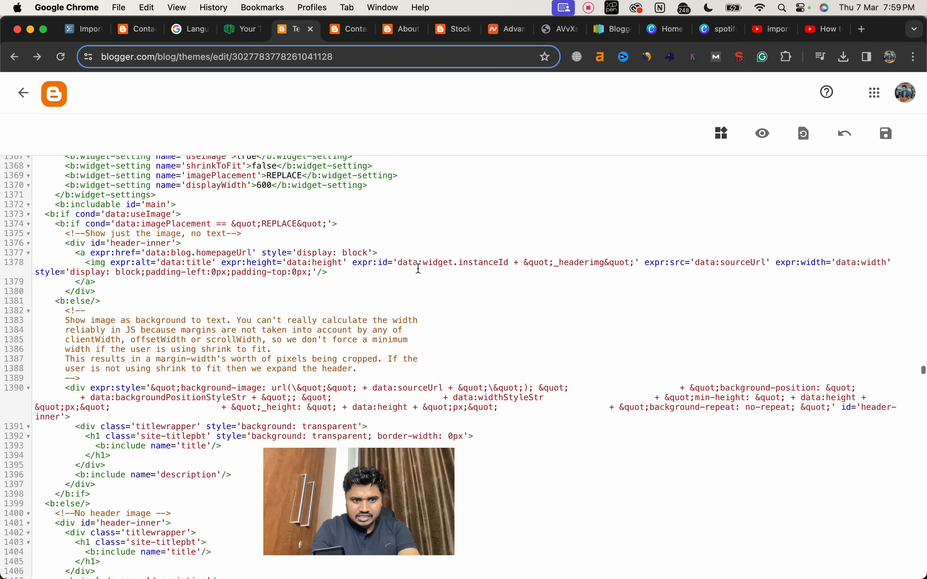
{"action": "scroll", "coordinate": [419, 268], "scroll_direction": "down", "scroll_amount": 10}
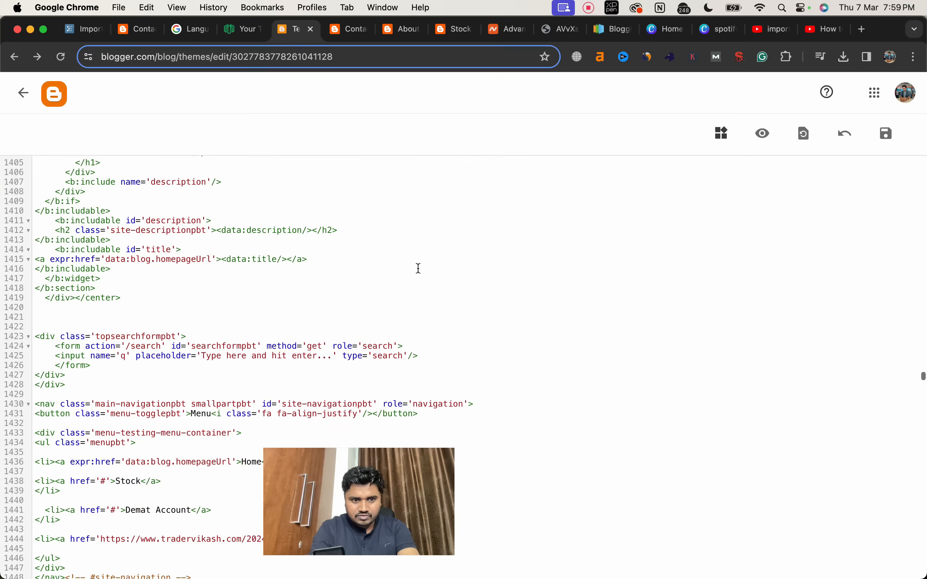
{"action": "scroll", "coordinate": [419, 268], "scroll_direction": "down", "scroll_amount": 2}
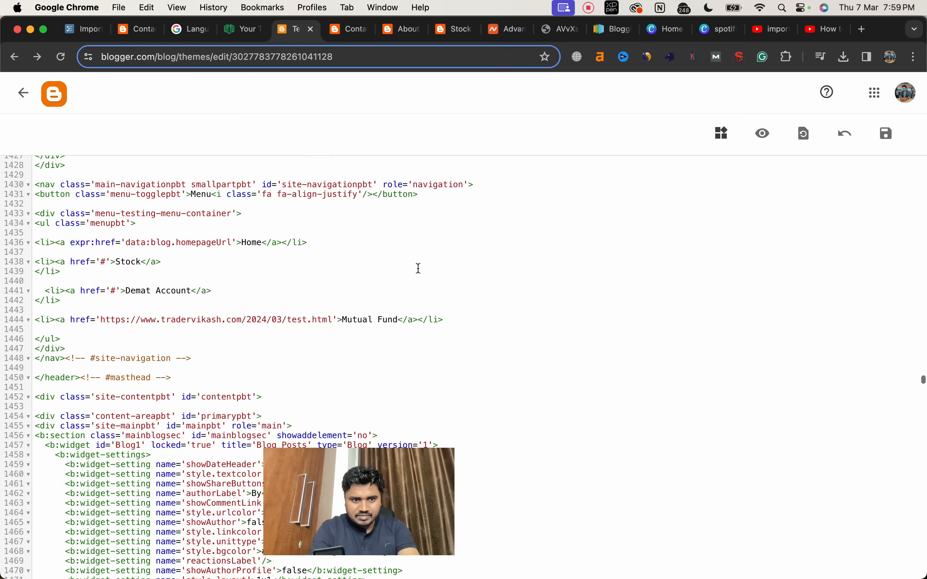
{"action": "scroll", "coordinate": [419, 268], "scroll_direction": "down", "scroll_amount": 1}
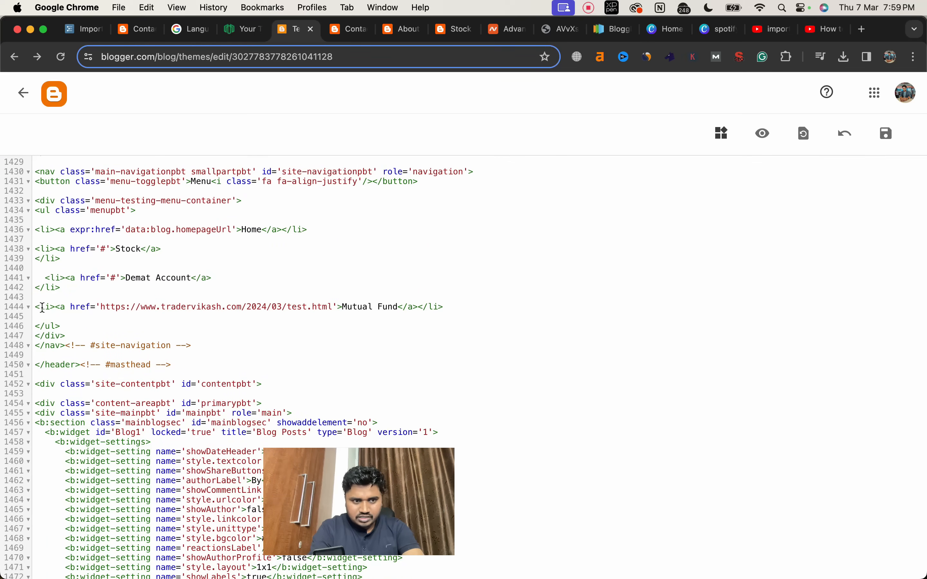
Step: Duplicate the Mutual Fund menu item twice below the original in the navigation list, separating the entries with blank lines
{"action": "left_click", "coordinate": [29, 308]}
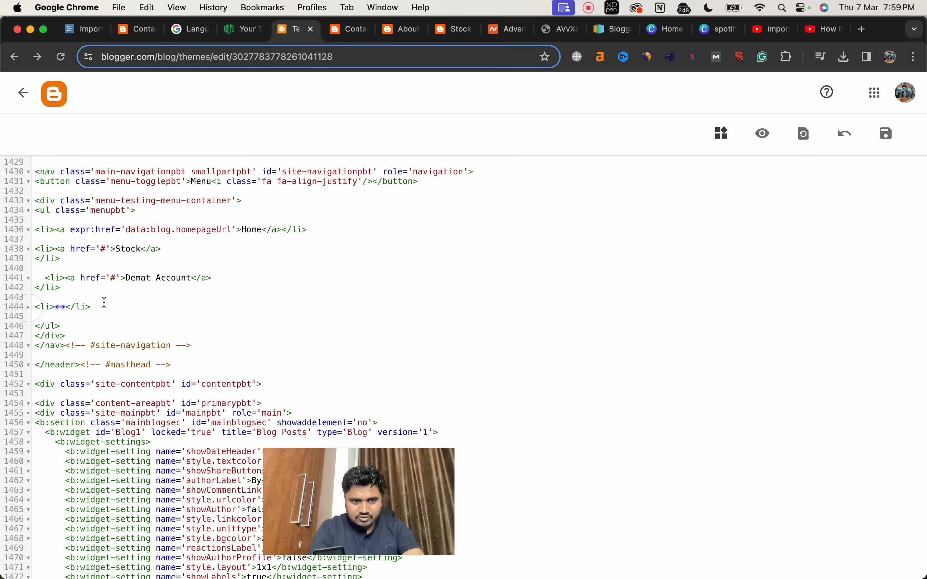
{"action": "left_click_drag", "start_coordinate": [93, 307], "coordinate": [39, 305]}
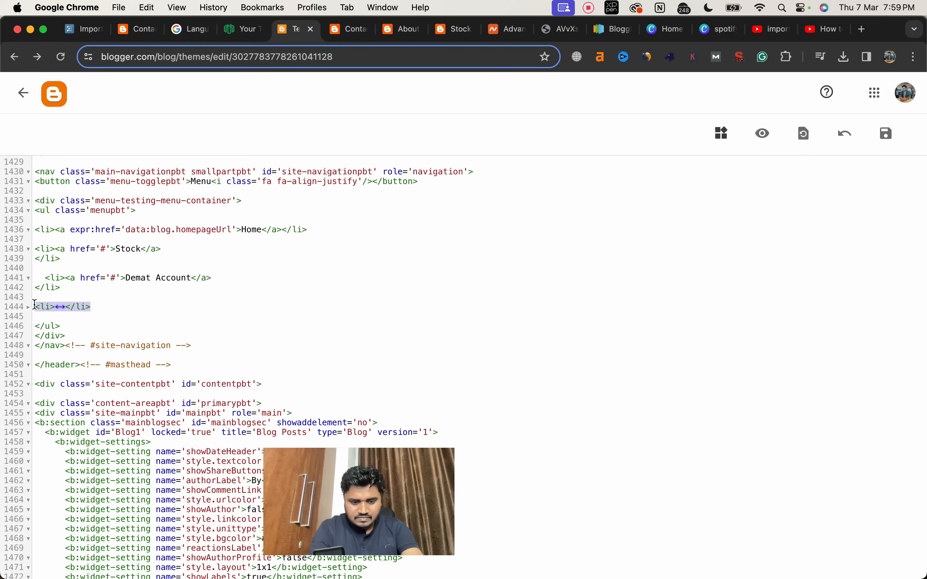
{"action": "key", "text": "super+c"}
{"action": "left_click", "coordinate": [103, 307]}
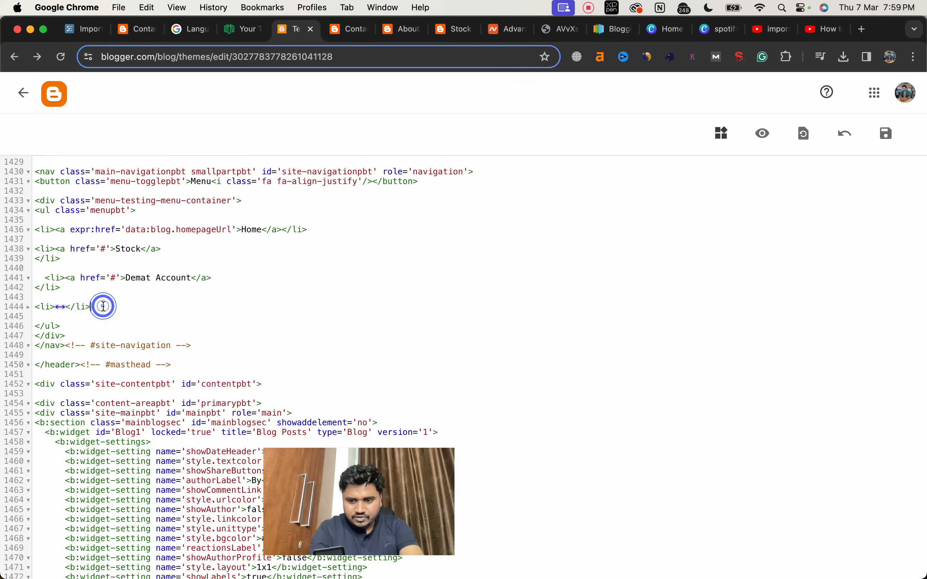
{"action": "key", "text": "Return"}
{"action": "key", "text": "Return"}
{"action": "key", "text": "super+v"}
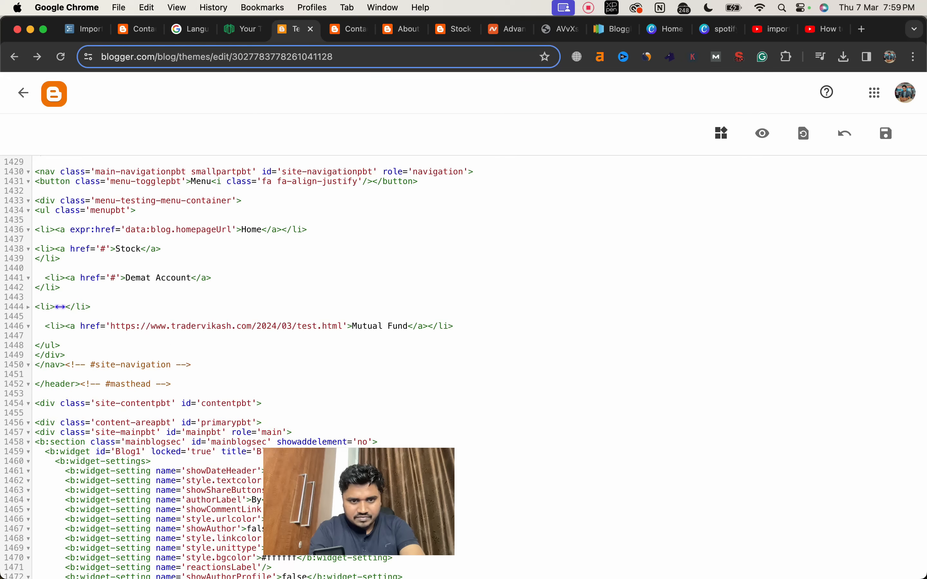
{"action": "key", "text": "Return"}
{"action": "key", "text": "Return"}
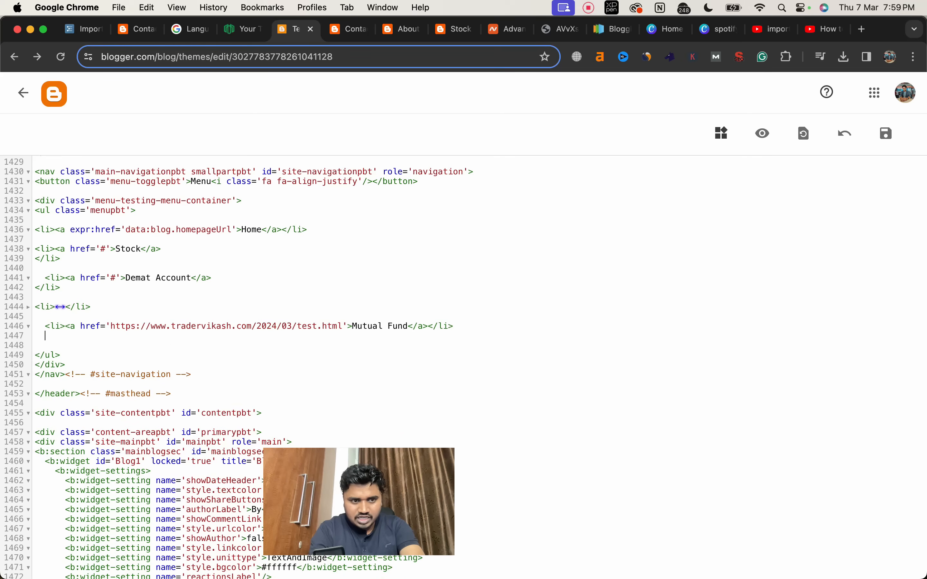
{"action": "key", "text": "super+v"}
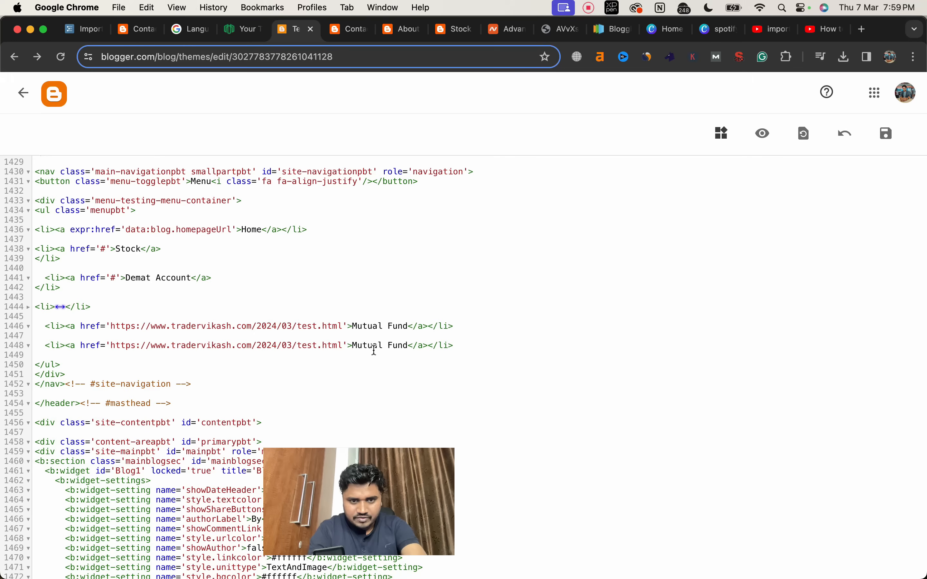
Step: Change the label of the first copied Mutual Fund menu item to "About us"
{"action": "left_click", "coordinate": [409, 324]}
{"action": "key", "text": "BackSpace"}
{"action": "key", "text": "BackSpace"}
{"action": "key", "text": "BackSpace"}
{"action": "key", "text": "BackSpace"}
{"action": "key", "text": "BackSpace"}
{"action": "key", "text": "BackSpace"}
{"action": "key", "text": "BackSpace"}
{"action": "key", "text": "BackSpace"}
{"action": "key", "text": "BackSpace"}
{"action": "key", "text": "BackSpace"}
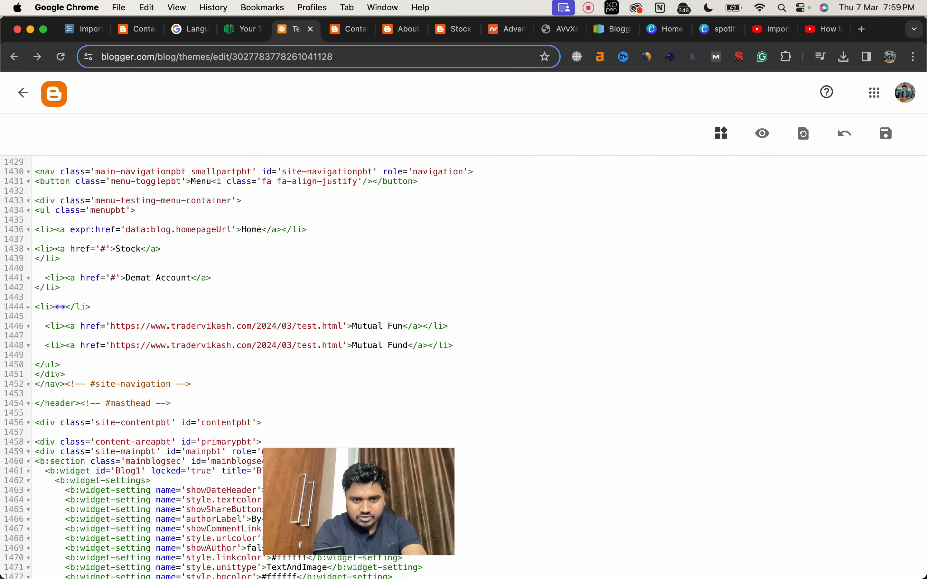
{"action": "key", "text": "BackSpace"}
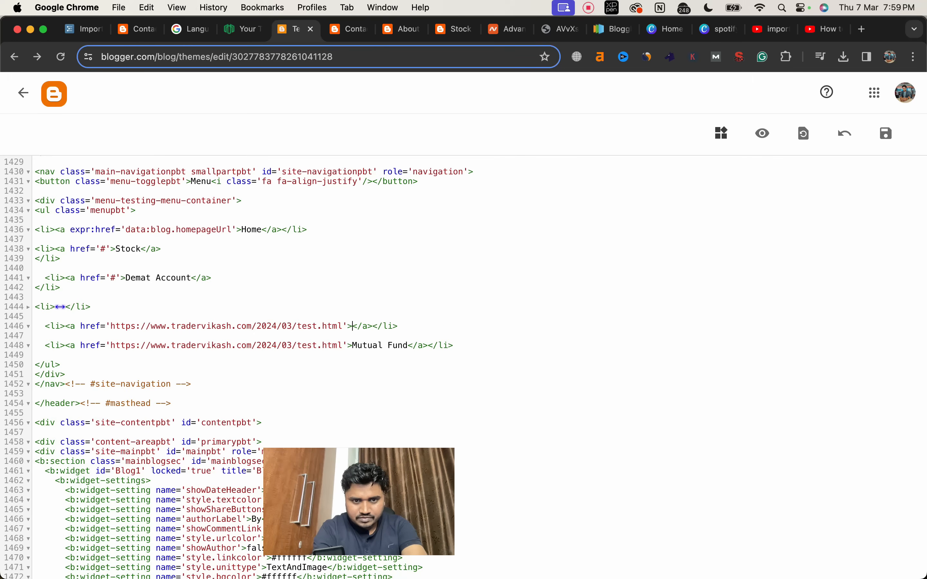
{"action": "type", "text": "About "}
{"action": "type", "text": "us"}
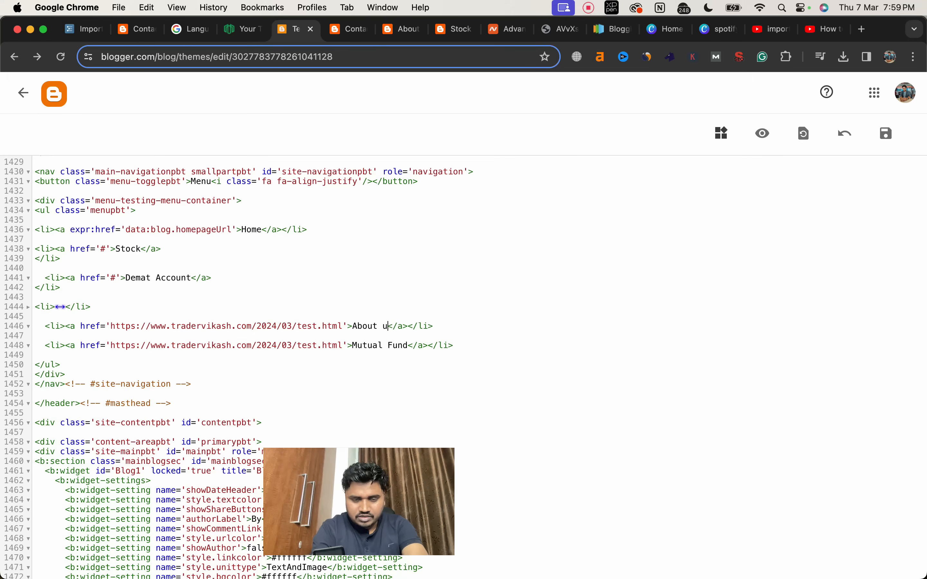
Step: Change the label of the second copied Mutual Fund menu item to "Contact us"
{"action": "left_click", "coordinate": [409, 345]}
{"action": "key", "text": "BackSpace"}
{"action": "key", "text": "BackSpace"}
{"action": "key", "text": "BackSpace"}
{"action": "key", "text": "BackSpace"}
{"action": "key", "text": "BackSpace"}
{"action": "key", "text": "BackSpace"}
{"action": "key", "text": "BackSpace"}
{"action": "key", "text": "BackSpace"}
{"action": "key", "text": "BackSpace"}
{"action": "key", "text": "BackSpace"}
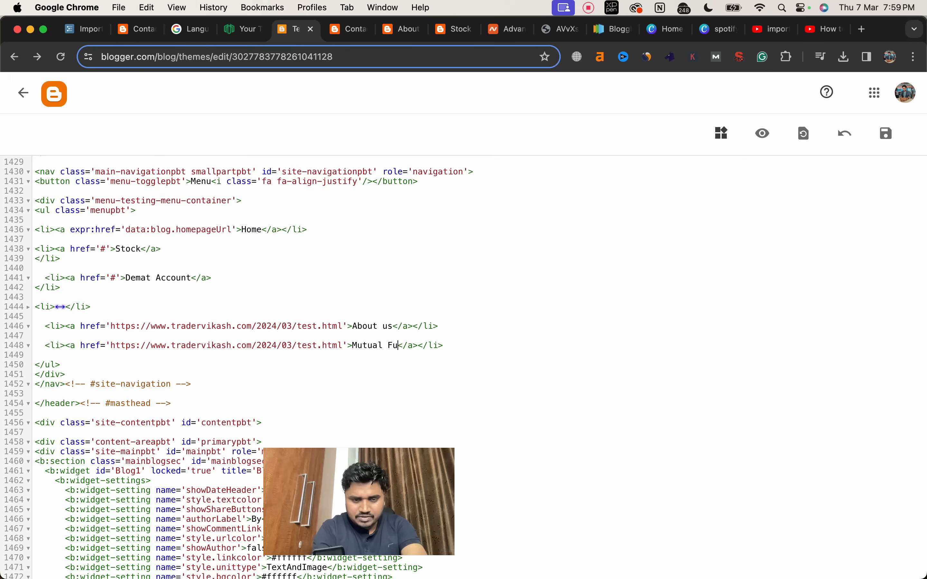
{"action": "key", "text": "BackSpace"}
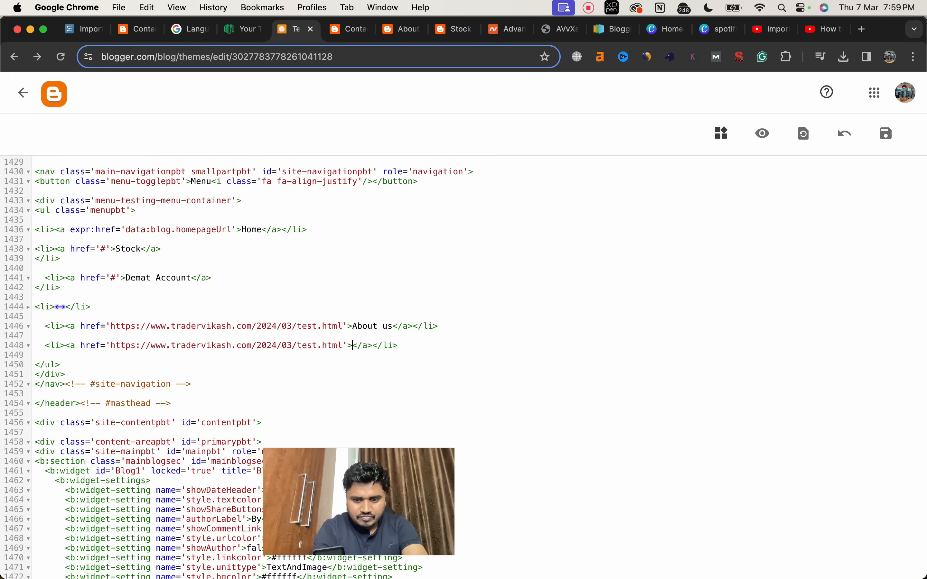
{"action": "type", "text": "Contact us"}
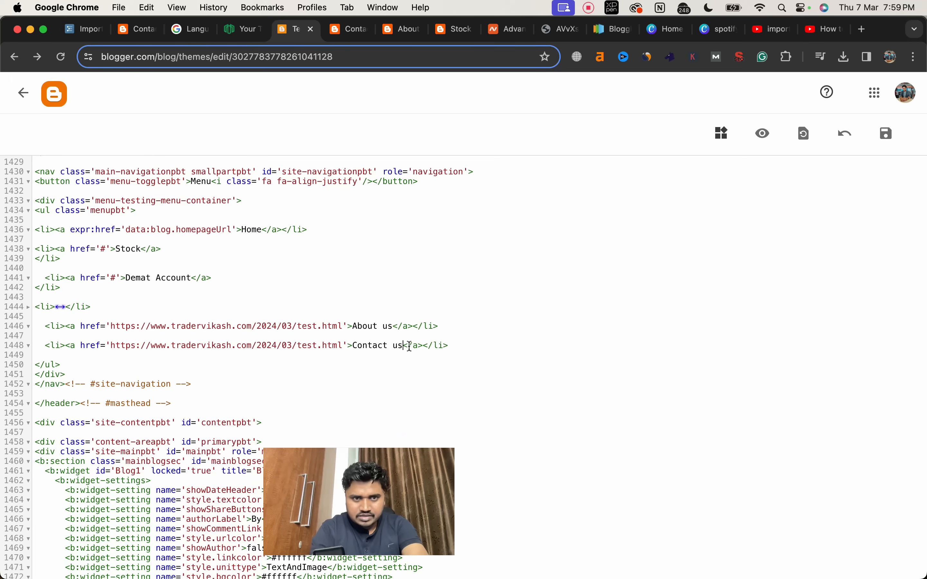
Step: Replace the Contact us menu item's link with the live Contact us page address ending in /p/contact-us.html
{"action": "left_click", "coordinate": [346, 31]}
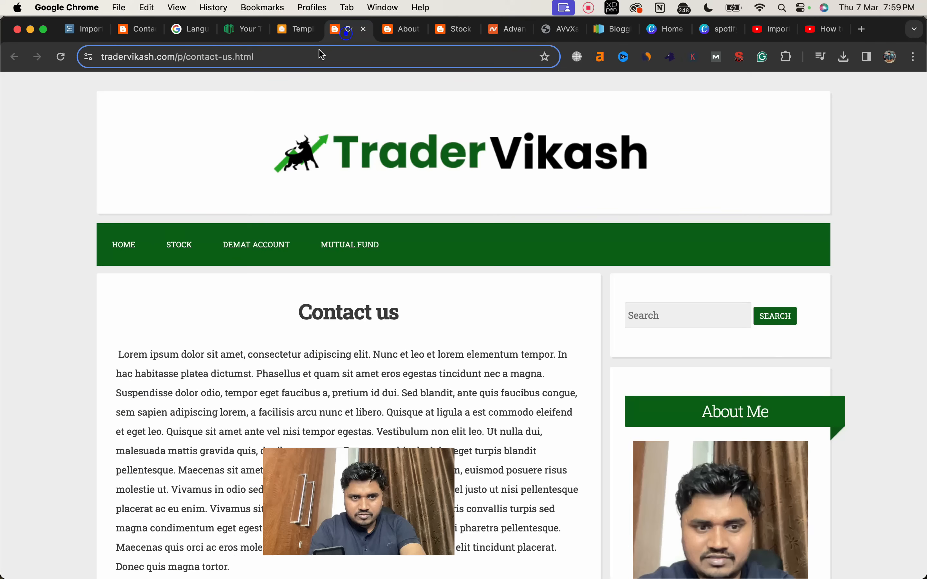
{"action": "left_click", "coordinate": [303, 58]}
{"action": "key", "text": "super+c"}
{"action": "left_click", "coordinate": [288, 32]}
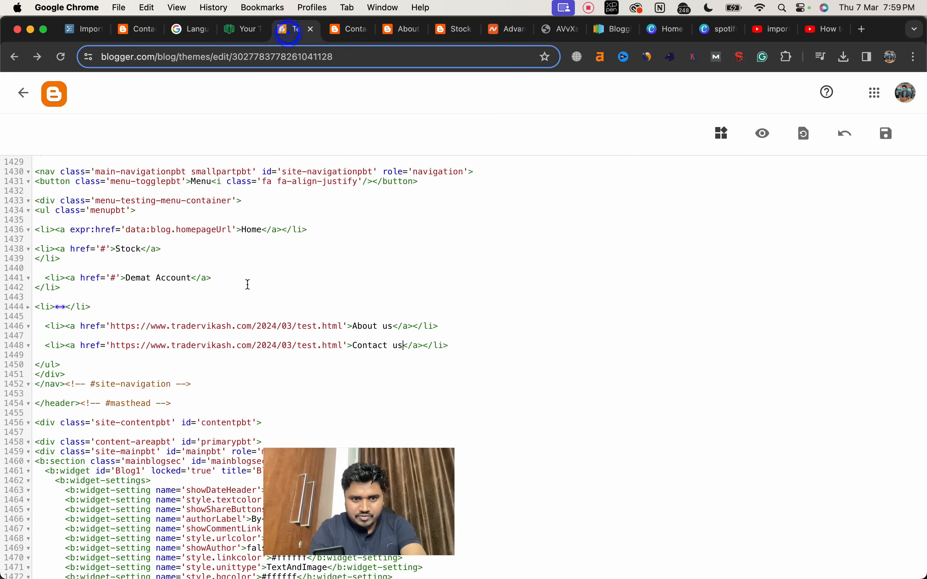
{"action": "left_click_drag", "start_coordinate": [342, 346], "coordinate": [113, 346]}
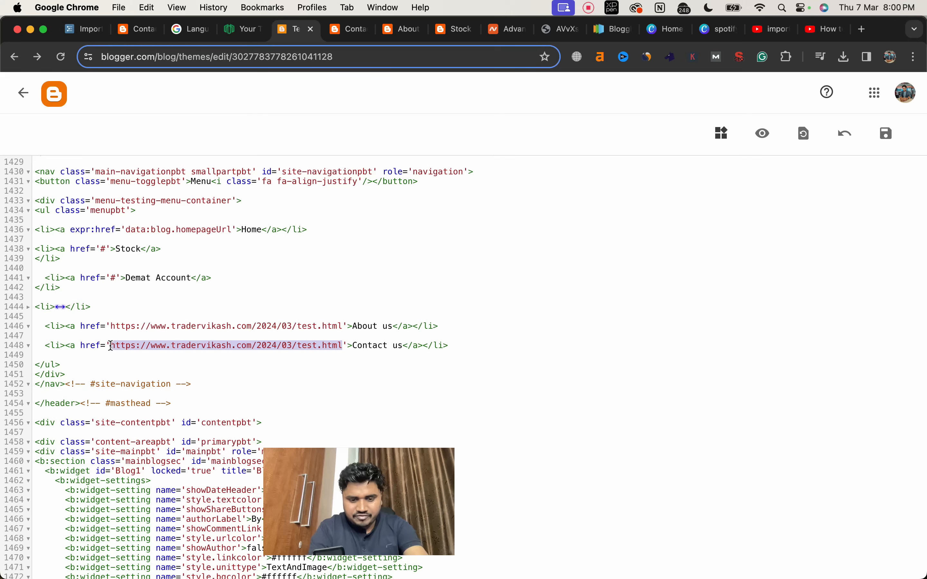
{"action": "key", "text": "super+v"}
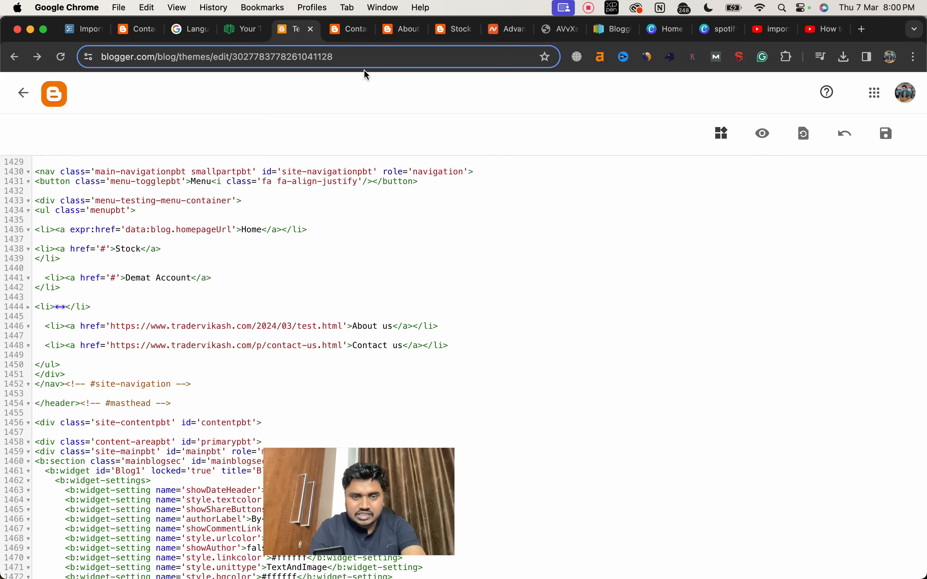
Step: Replace the About us menu item's link with the live page address ending in /p/about-us.html, and save the theme
{"action": "left_click", "coordinate": [398, 31]}
{"action": "left_click", "coordinate": [347, 57]}
{"action": "key", "text": "super+c"}
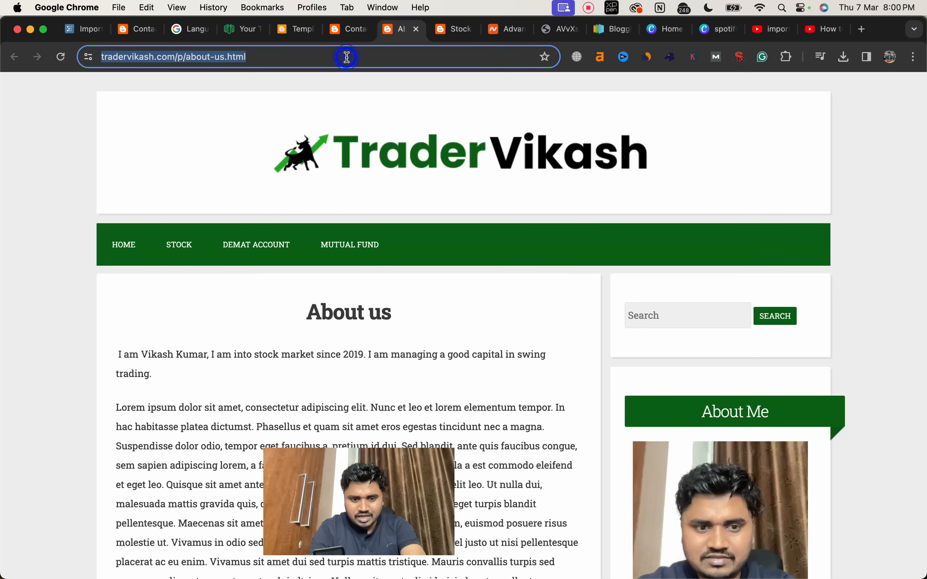
{"action": "left_click", "coordinate": [298, 34]}
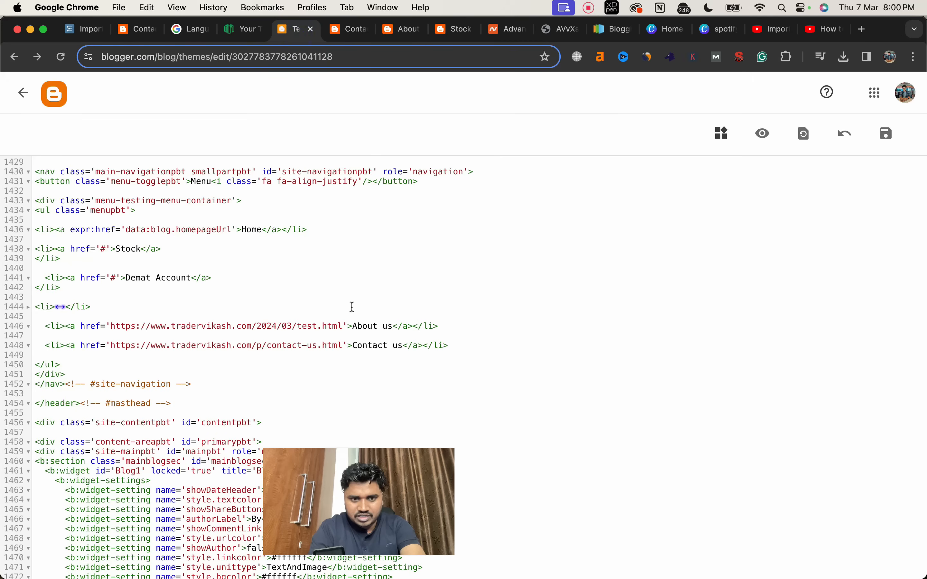
{"action": "left_click", "coordinate": [341, 321]}
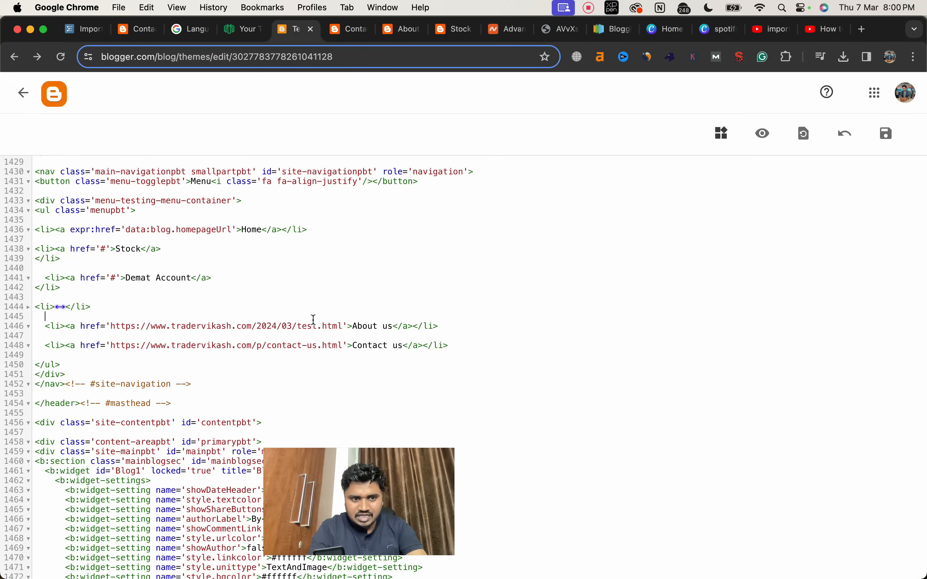
{"action": "left_click", "coordinate": [341, 327]}
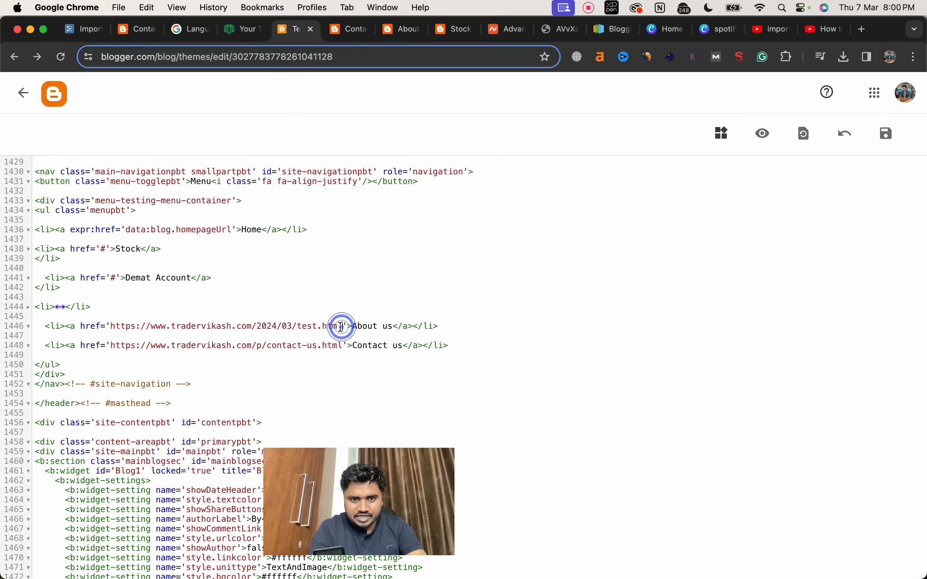
{"action": "left_click", "coordinate": [340, 327]}
{"action": "left_click_drag", "start_coordinate": [340, 327], "coordinate": [116, 323]}
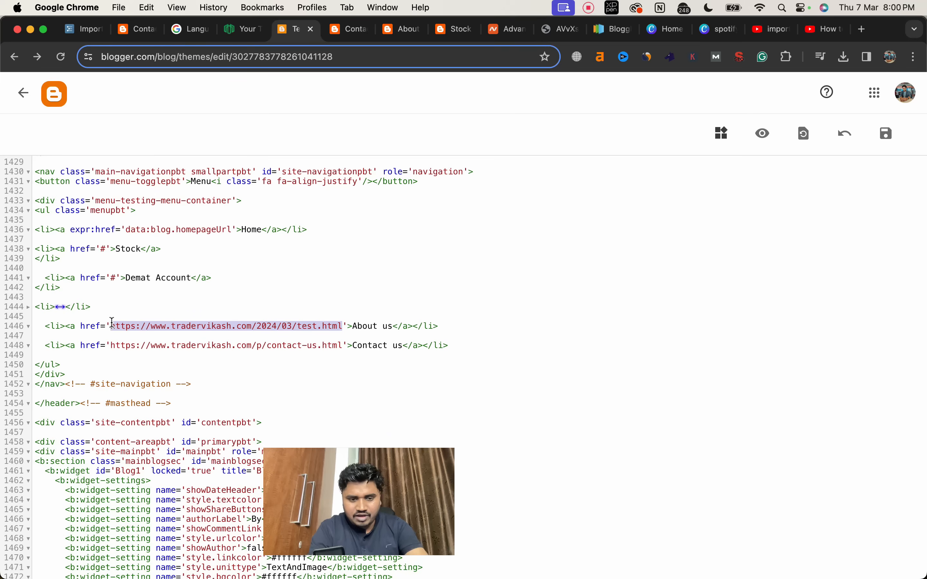
{"action": "key", "text": "super+v"}
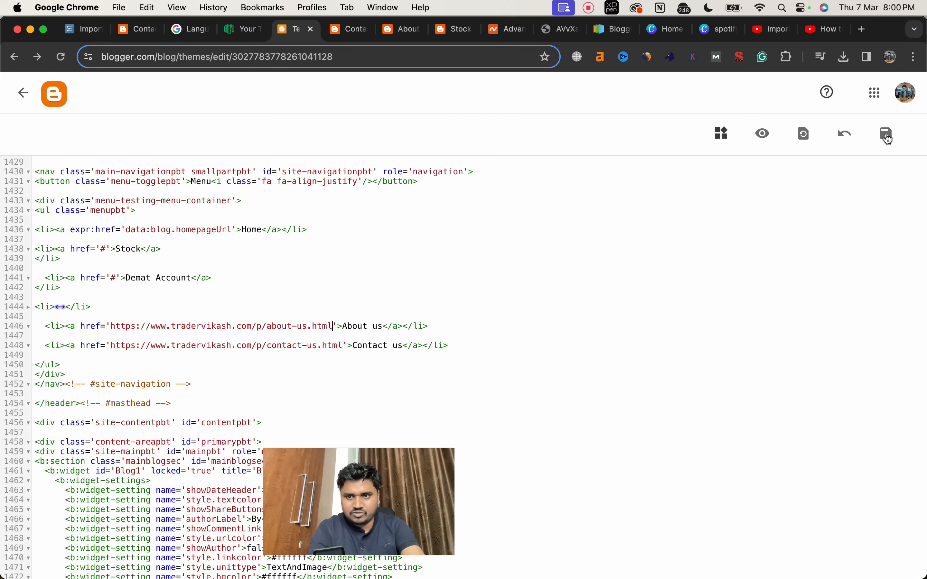
{"action": "left_click", "coordinate": [889, 138]}
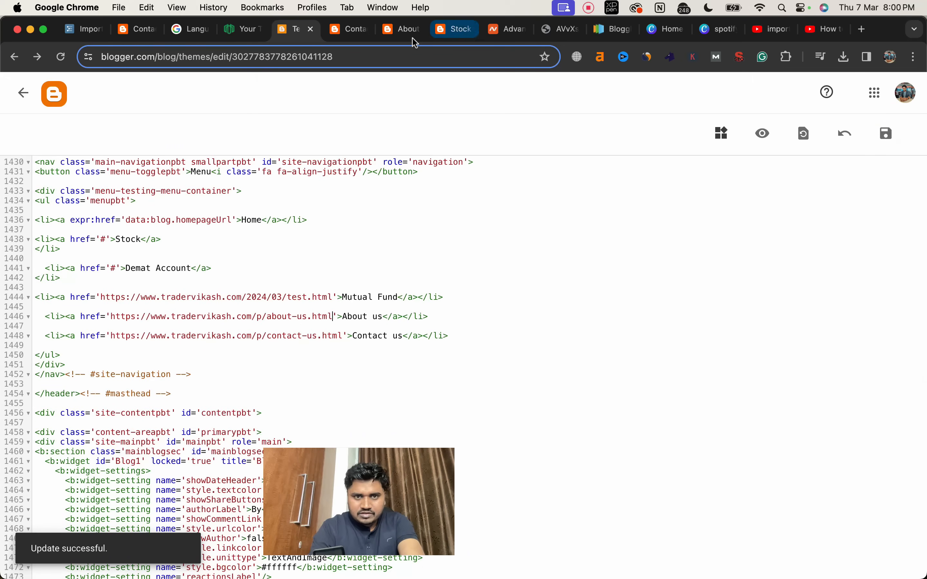
Step: Reload the live Contact us page to check its navigation menu, and return to the theme code
{"action": "left_click", "coordinate": [360, 34]}
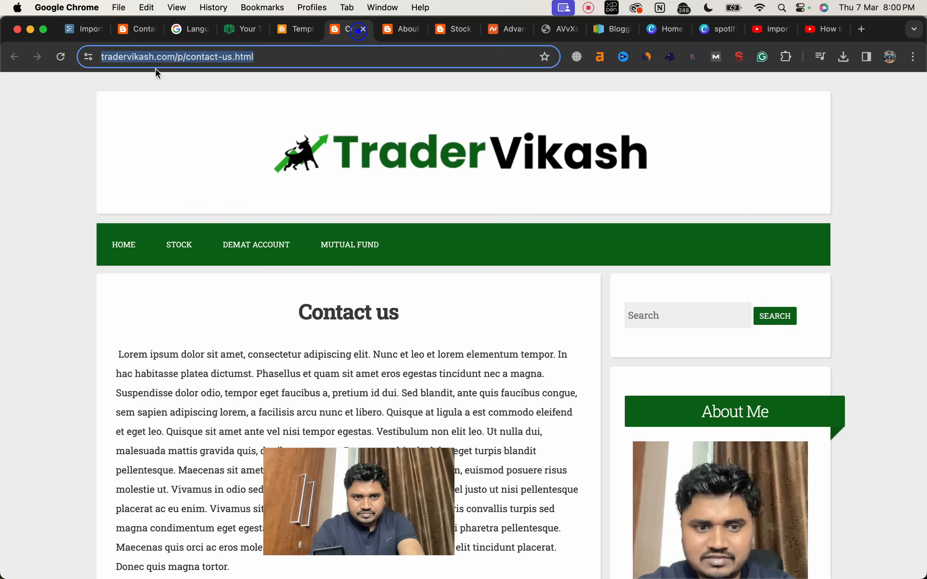
{"action": "left_click", "coordinate": [61, 59]}
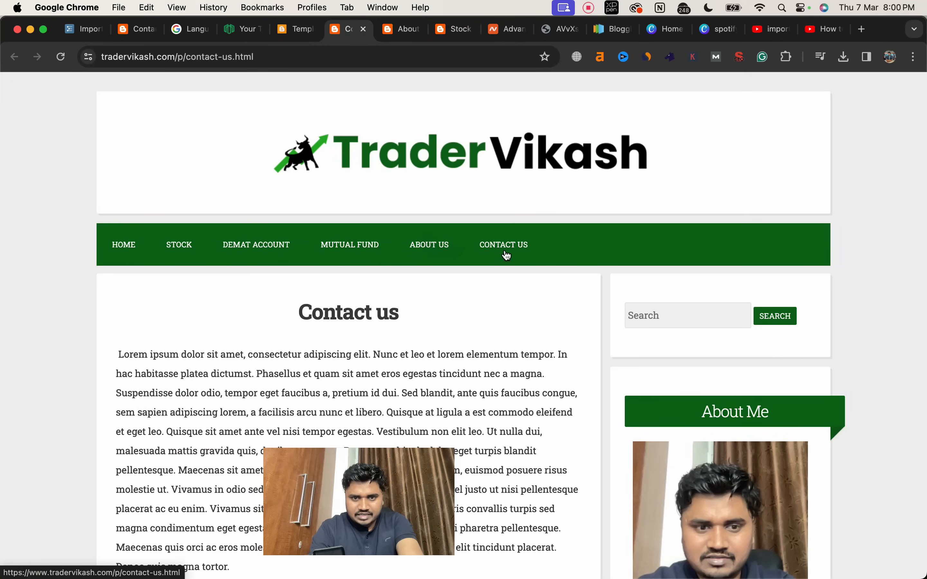
{"action": "key", "text": "ctrl+shift+Tab"}
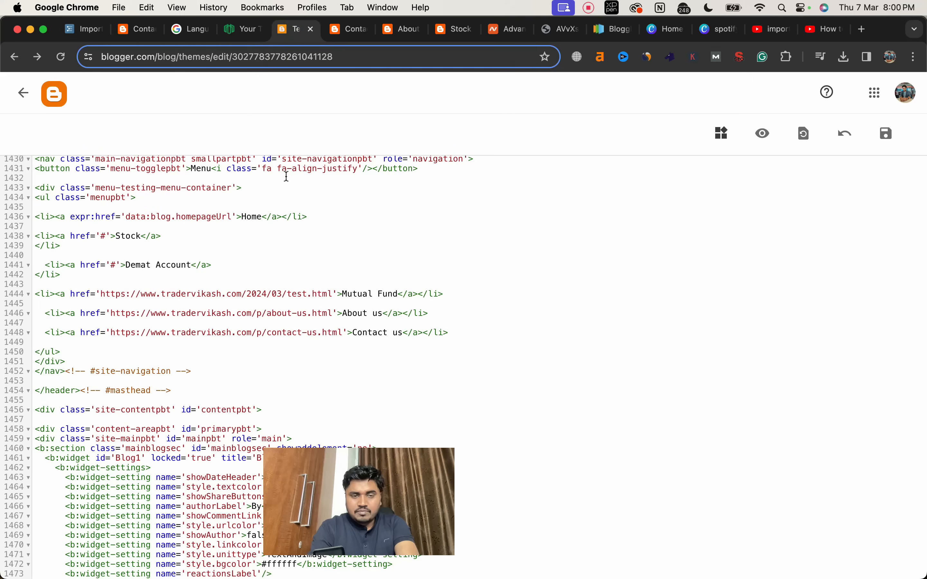
Step: Review the Important Page Creation list in WorkFlowy and the YouTube results for "important pages", and return to the theme code
{"action": "left_click", "coordinate": [85, 29]}
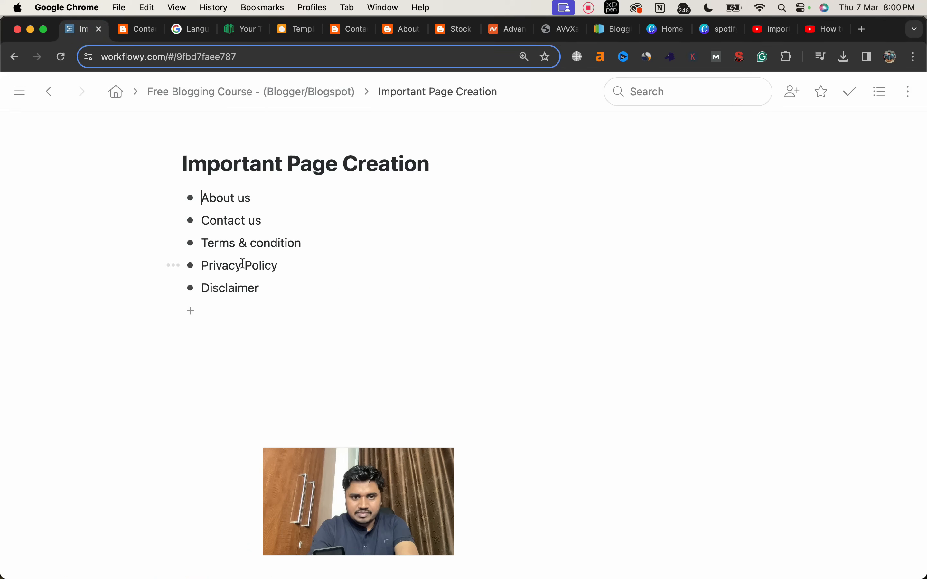
{"action": "left_click", "coordinate": [240, 291]}
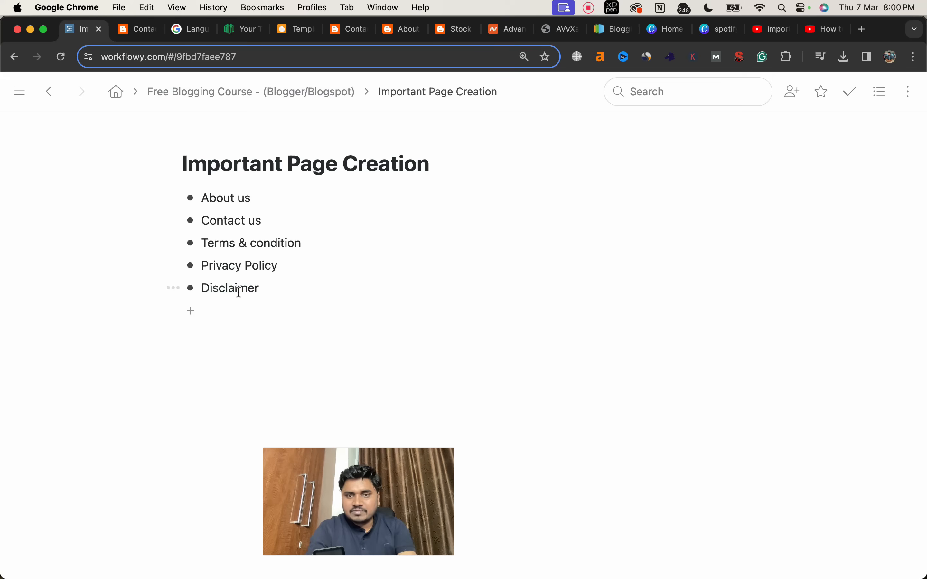
{"action": "left_click", "coordinate": [777, 31]}
{"action": "mouse_move", "coordinate": [391, 218]}
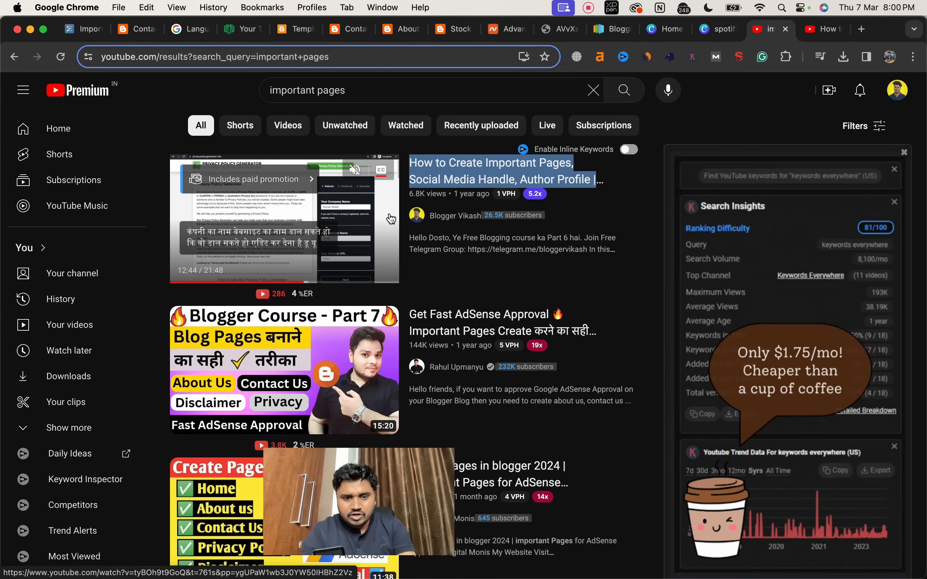
{"action": "left_click", "coordinate": [138, 29]}
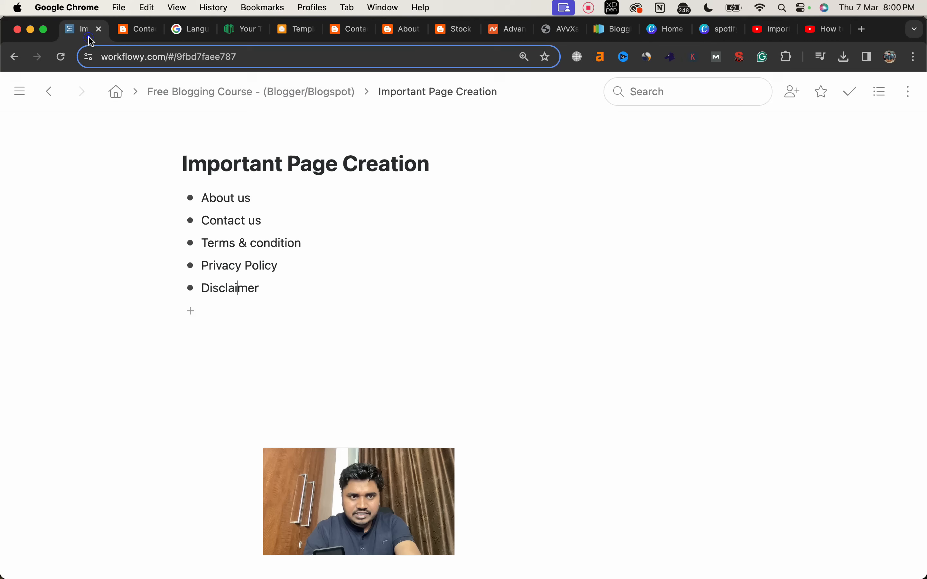
{"action": "left_click", "coordinate": [87, 33]}
{"action": "left_click", "coordinate": [297, 38]}
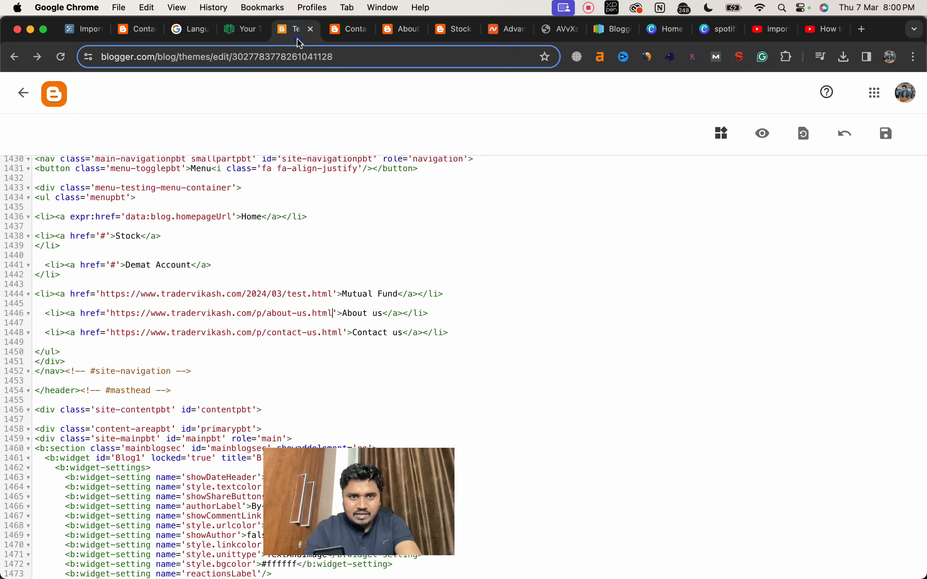
Step: Examine the live Contact us page from its navigation menu down to the copyright footer
{"action": "left_click", "coordinate": [347, 29]}
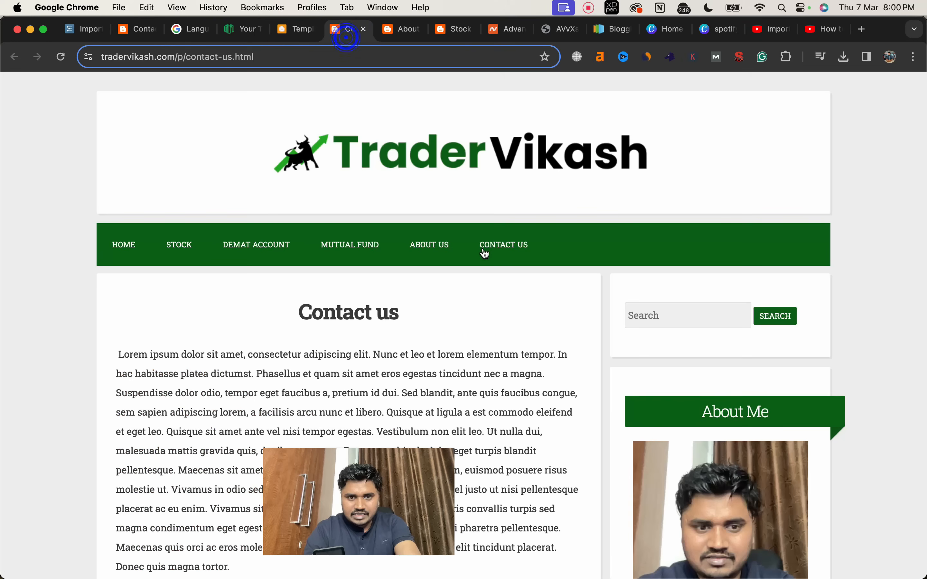
{"action": "scroll", "coordinate": [479, 253], "scroll_direction": "down", "scroll_amount": 15}
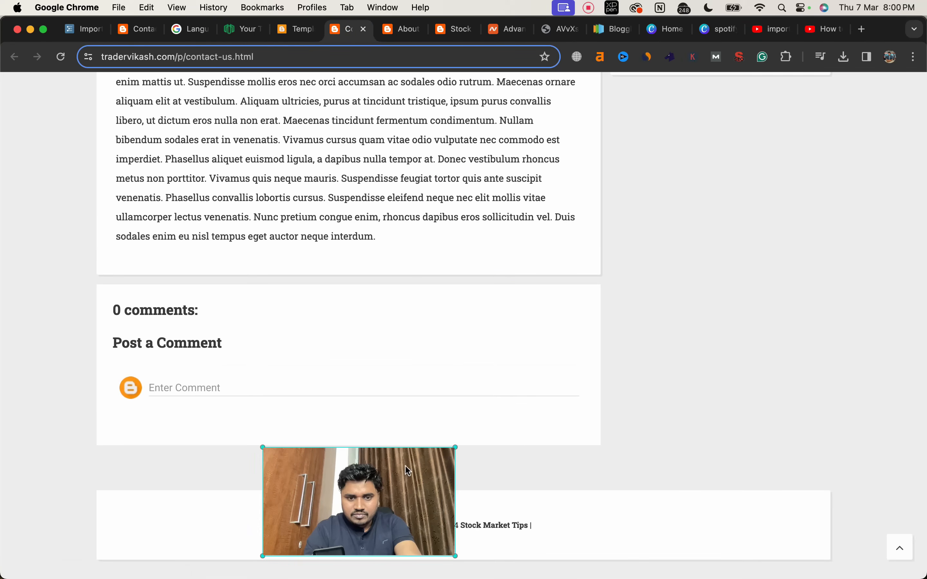
{"action": "left_click_drag", "start_coordinate": [391, 473], "coordinate": [195, 441]}
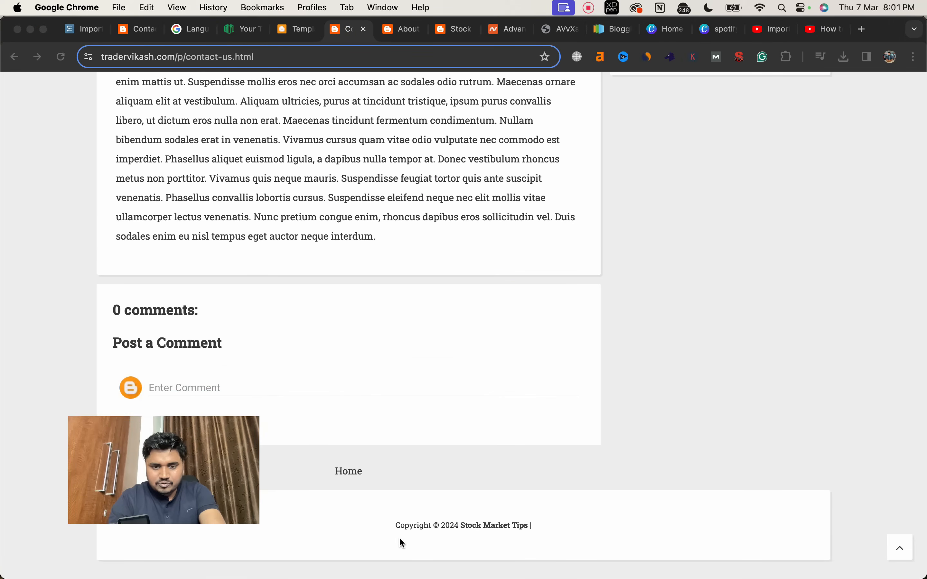
{"action": "left_click", "coordinate": [387, 543]}
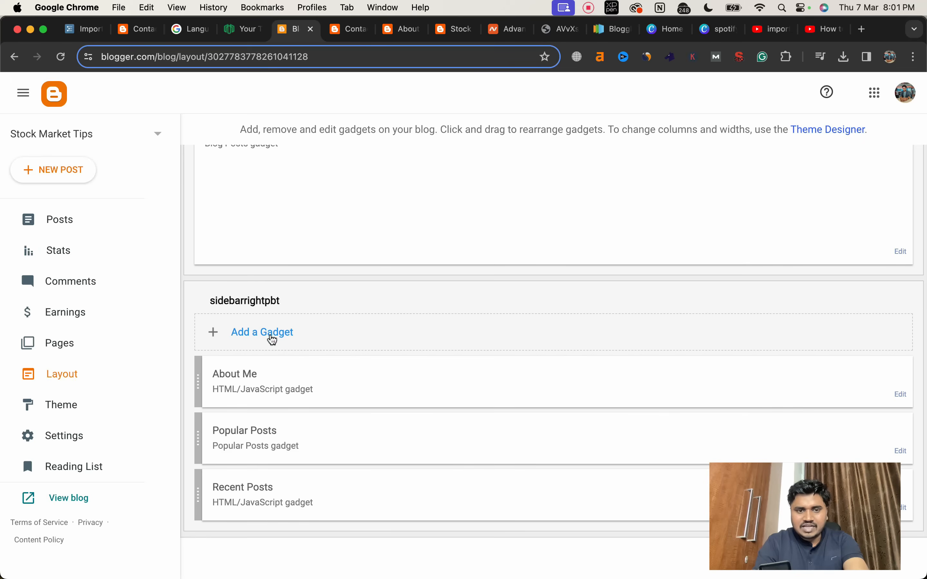
Step: Add a Link List gadget to the sidebarrightpbt section, titled Important Links and showing 2 items
{"action": "left_click", "coordinate": [268, 332]}
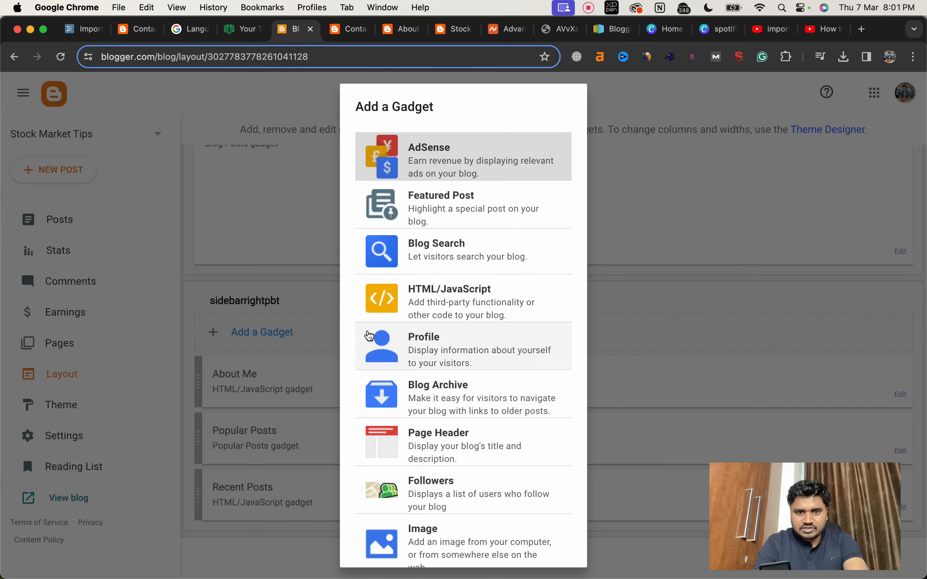
{"action": "scroll", "coordinate": [472, 248], "scroll_direction": "down", "scroll_amount": 7}
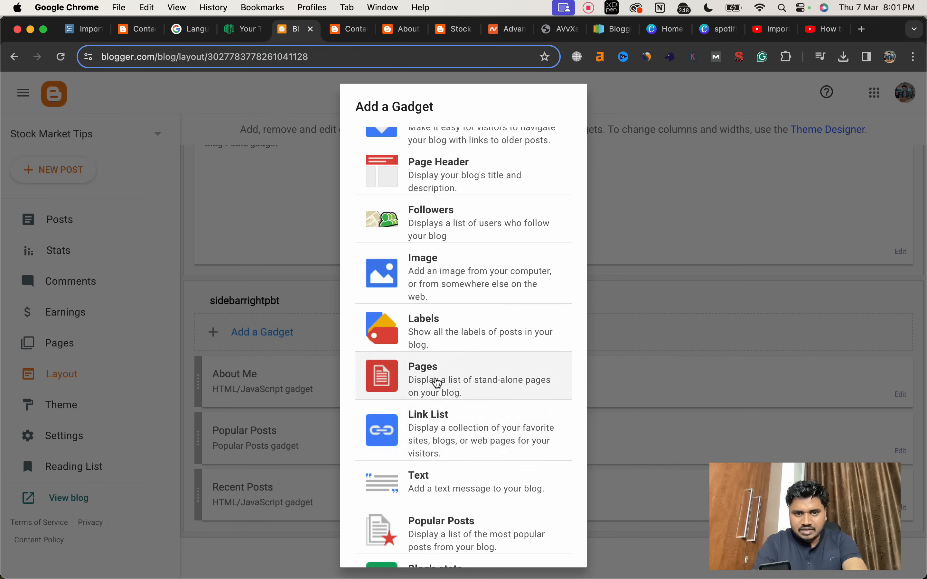
{"action": "left_click", "coordinate": [436, 425]}
{"action": "left_click", "coordinate": [377, 228]}
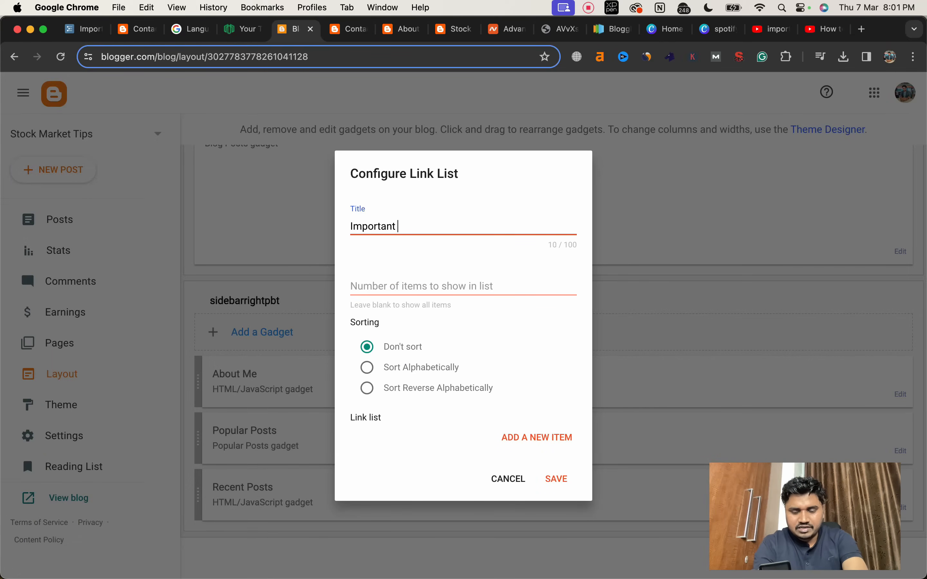
{"action": "left_click", "coordinate": [413, 288]}
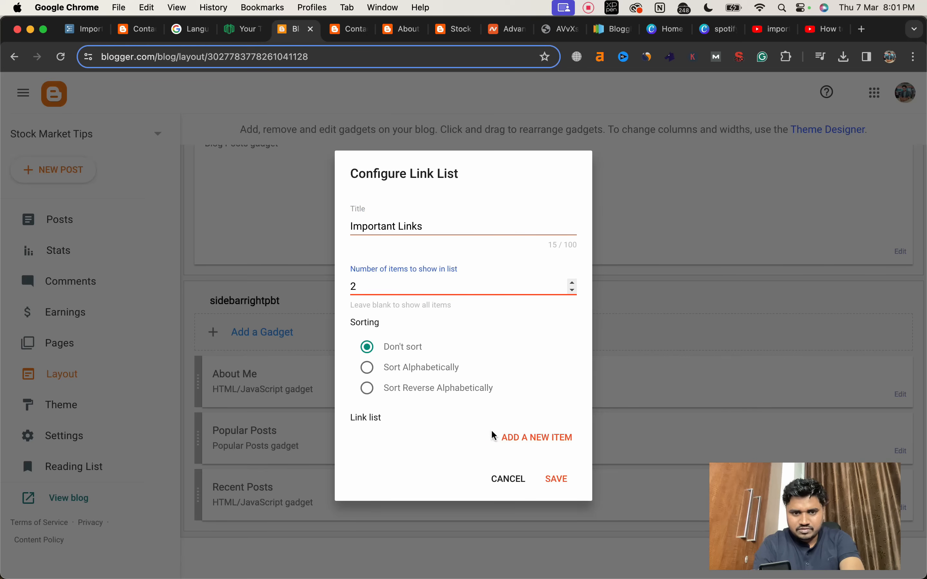
Step: Add an About us item to the link list with the live page address ending in /p/about-us.html
{"action": "left_click", "coordinate": [524, 437]}
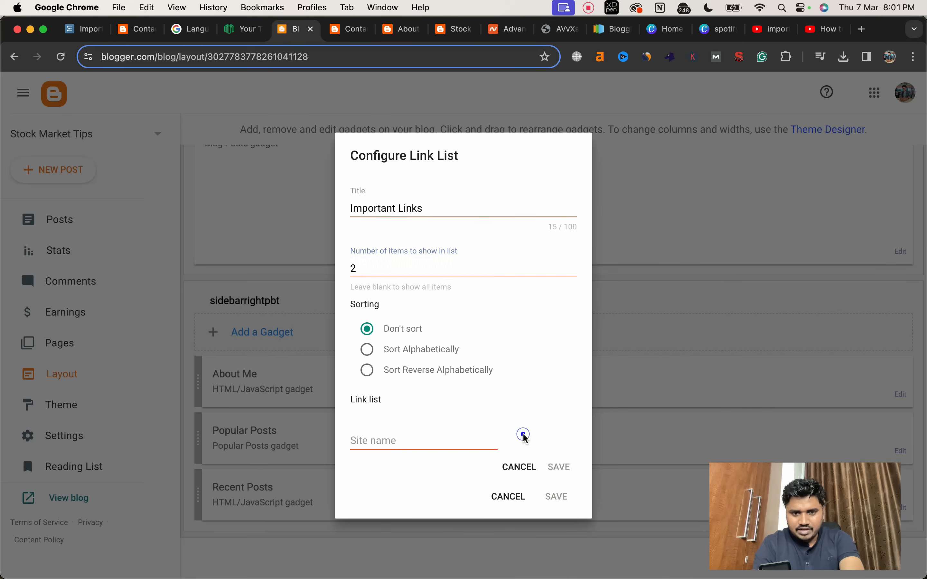
{"action": "scroll", "coordinate": [484, 394], "scroll_direction": "down", "scroll_amount": 5}
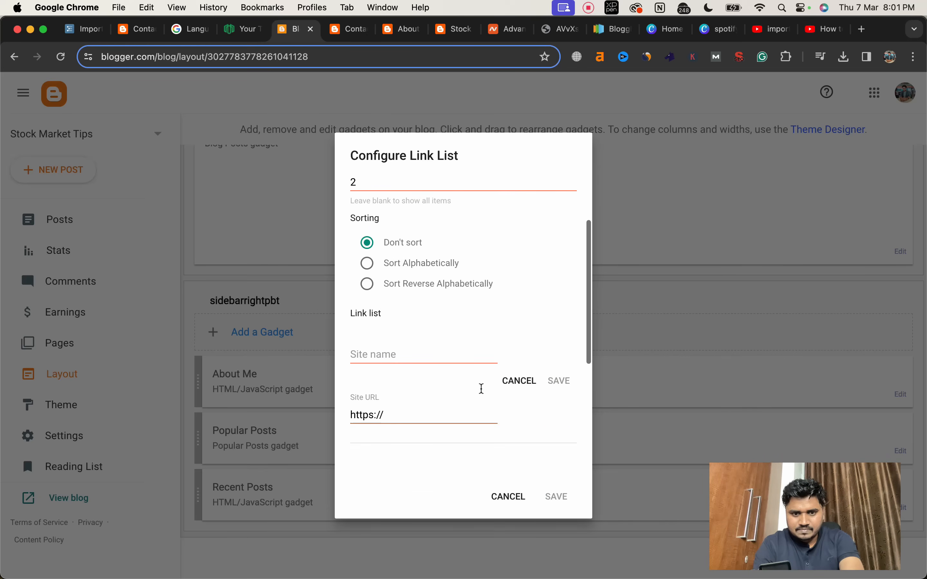
{"action": "left_click", "coordinate": [386, 285]}
{"action": "type", "text": "About us"}
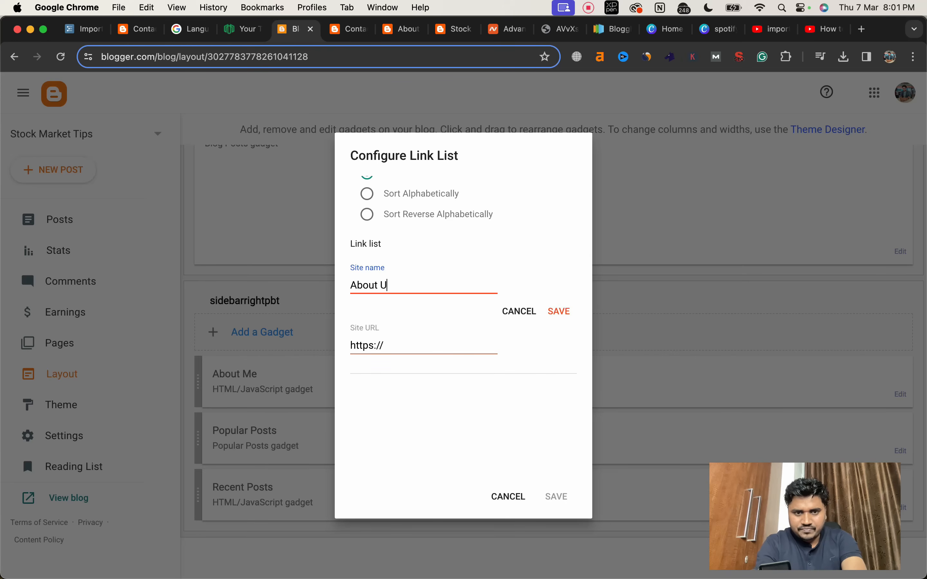
{"action": "triple_click", "coordinate": [401, 347]}
{"action": "key", "text": "cmd+v"}
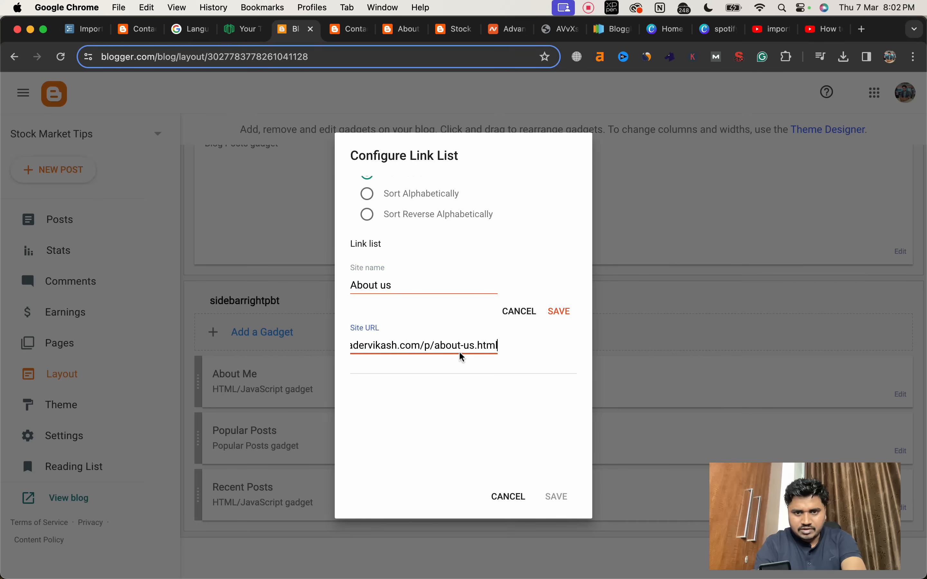
{"action": "left_click", "coordinate": [556, 315]}
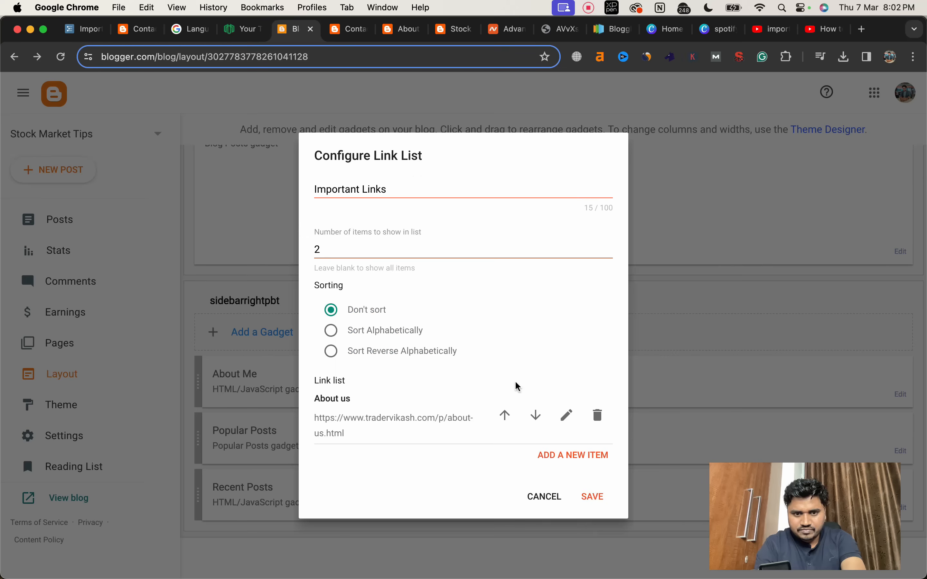
Step: Add a Contact us item with the live page address ending in /p/contact-us.html, and save the Important Links gadget
{"action": "left_click", "coordinate": [562, 455]}
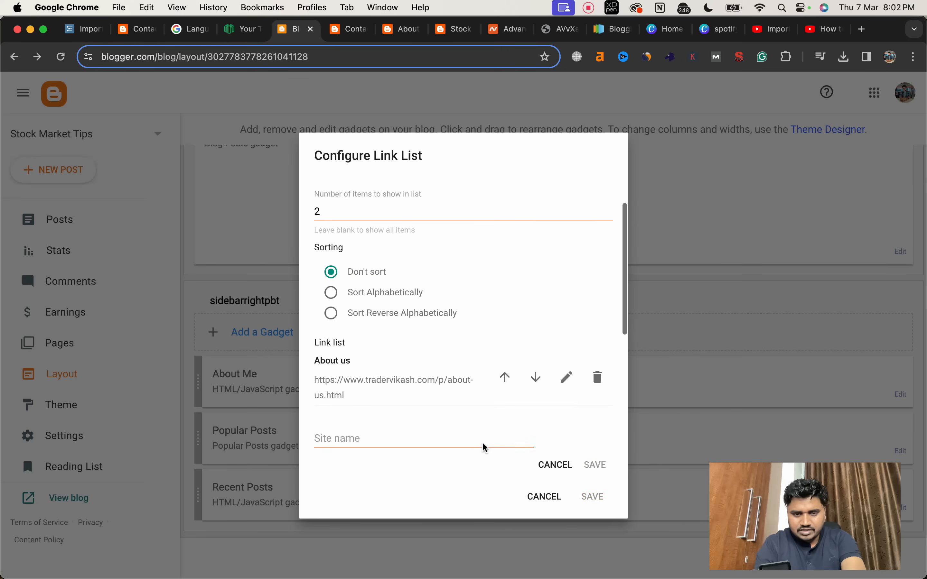
{"action": "left_click", "coordinate": [343, 242]}
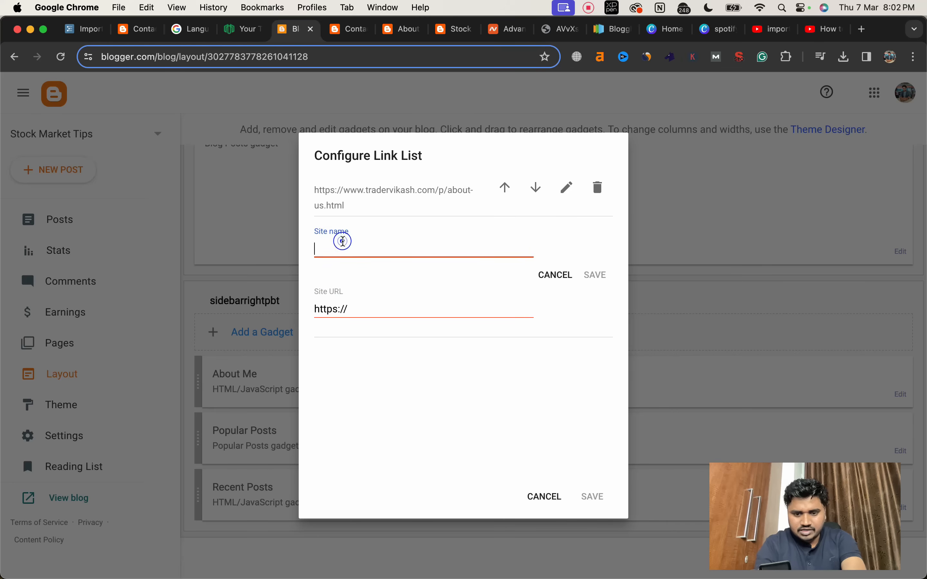
{"action": "type", "text": "Co"}
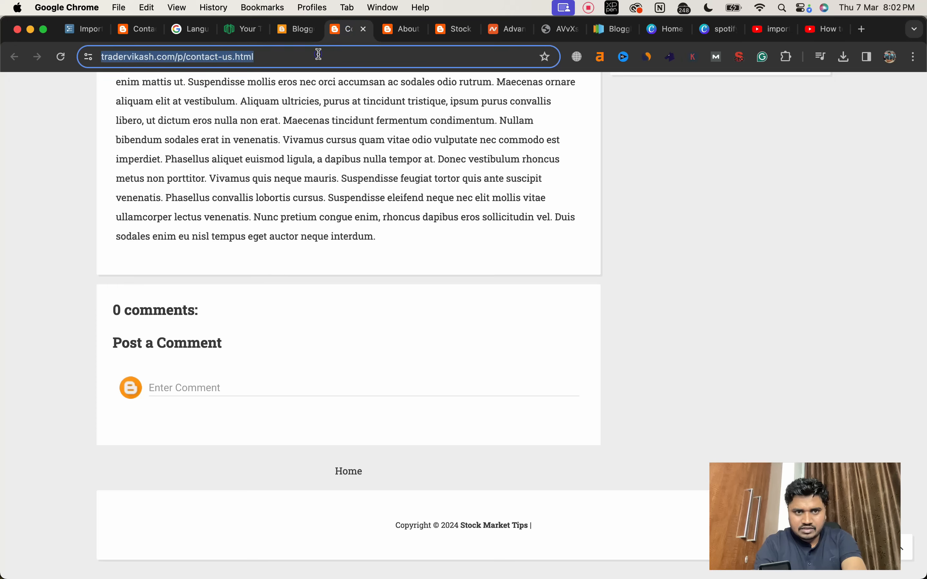
{"action": "left_click", "coordinate": [297, 30]}
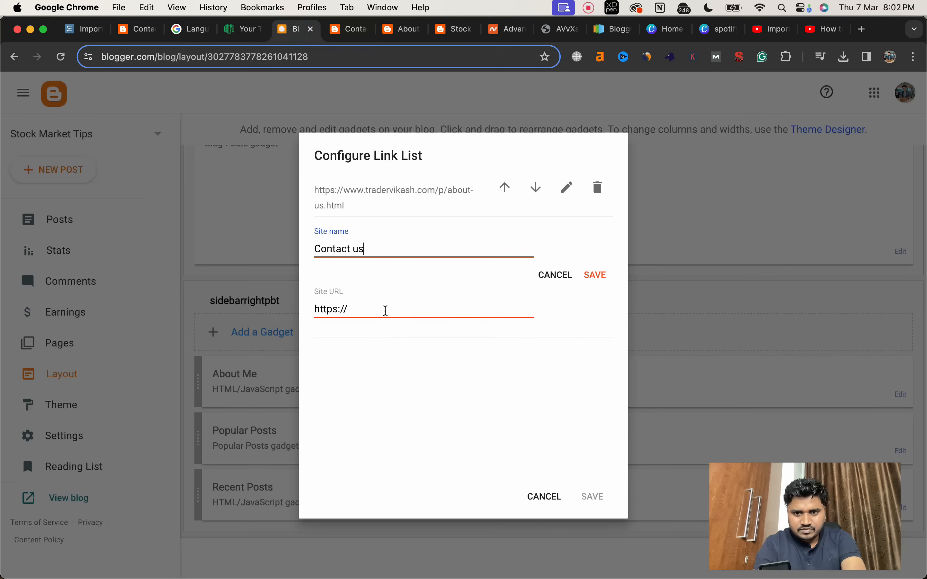
{"action": "triple_click", "coordinate": [385, 310]}
{"action": "type", "text": "https://www.tradervikash.com/p/contact-us.html"}
{"action": "left_click", "coordinate": [591, 275]}
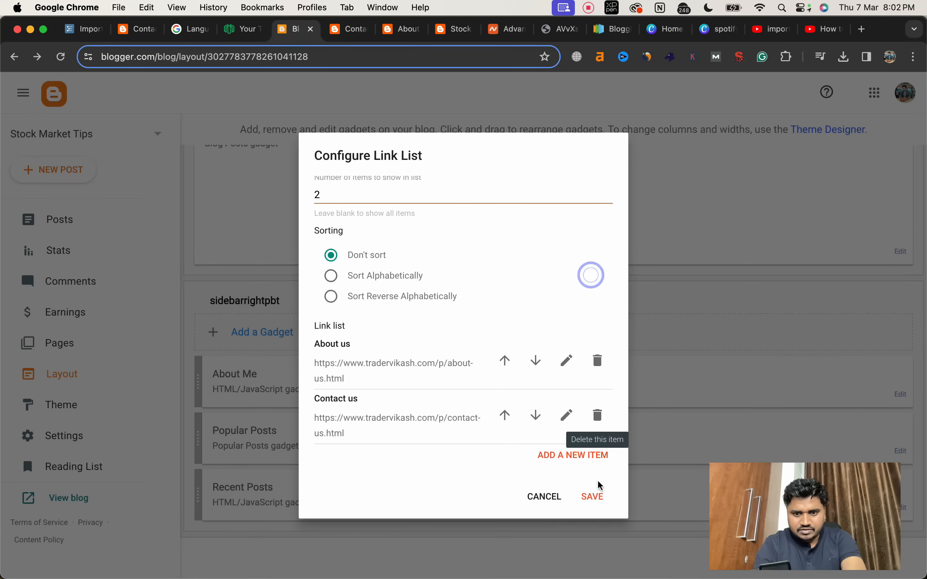
{"action": "left_click", "coordinate": [594, 497]}
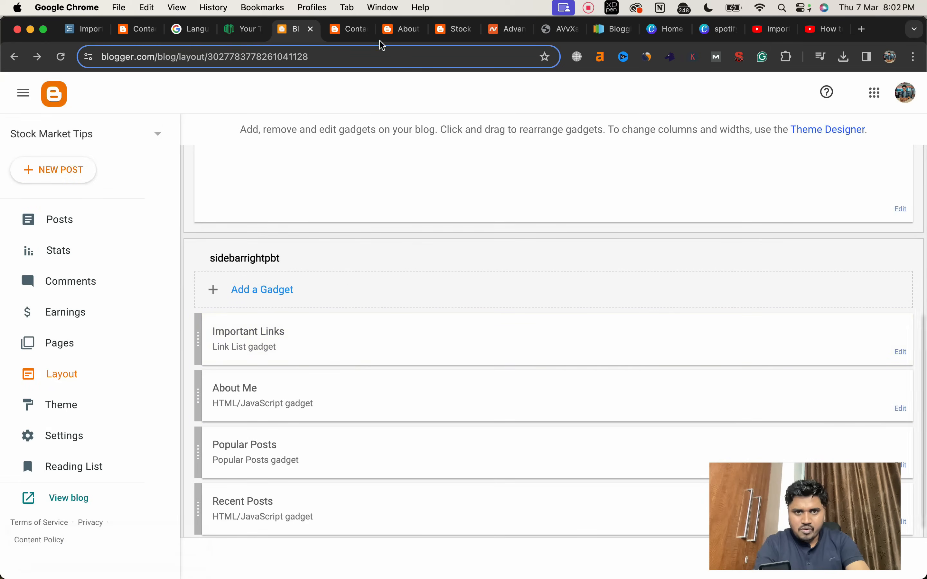
Step: Open the live blog's homepage and examine the sidebar from the Important Links section down to the footer
{"action": "left_click", "coordinate": [356, 30]}
{"action": "scroll", "coordinate": [296, 114], "scroll_direction": "up", "scroll_amount": 15}
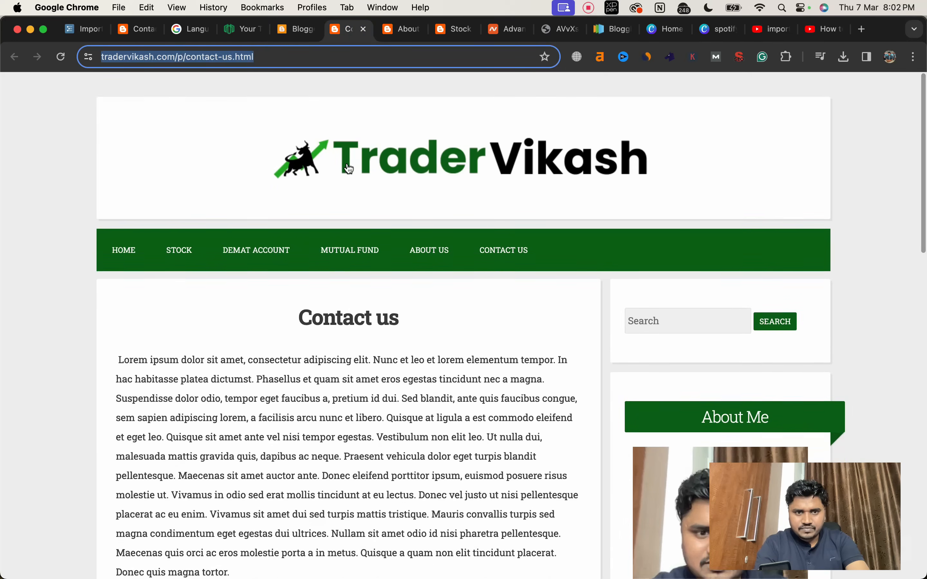
{"action": "left_click", "coordinate": [348, 168]}
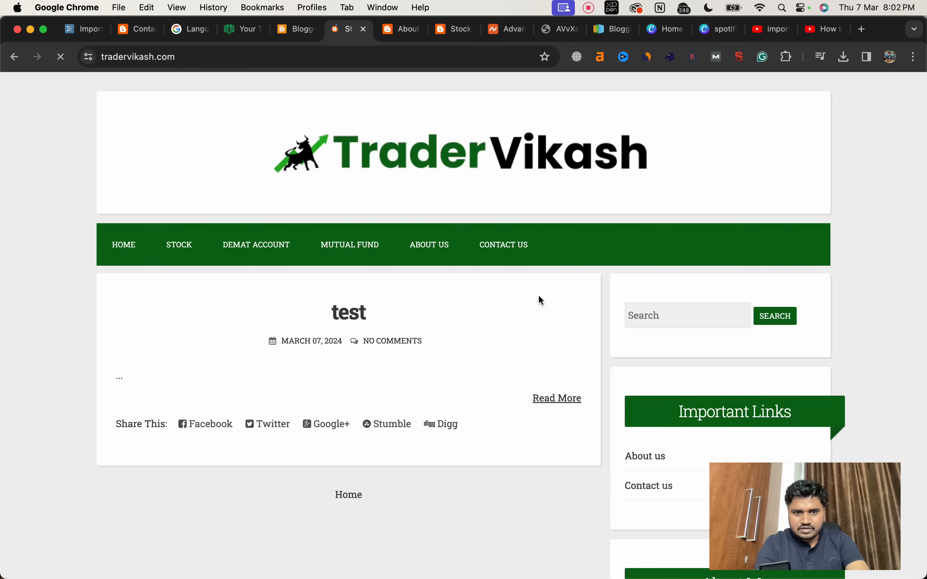
{"action": "scroll", "coordinate": [538, 299], "scroll_direction": "down", "scroll_amount": 10}
{"action": "scroll", "coordinate": [673, 261], "scroll_direction": "up", "scroll_amount": 10}
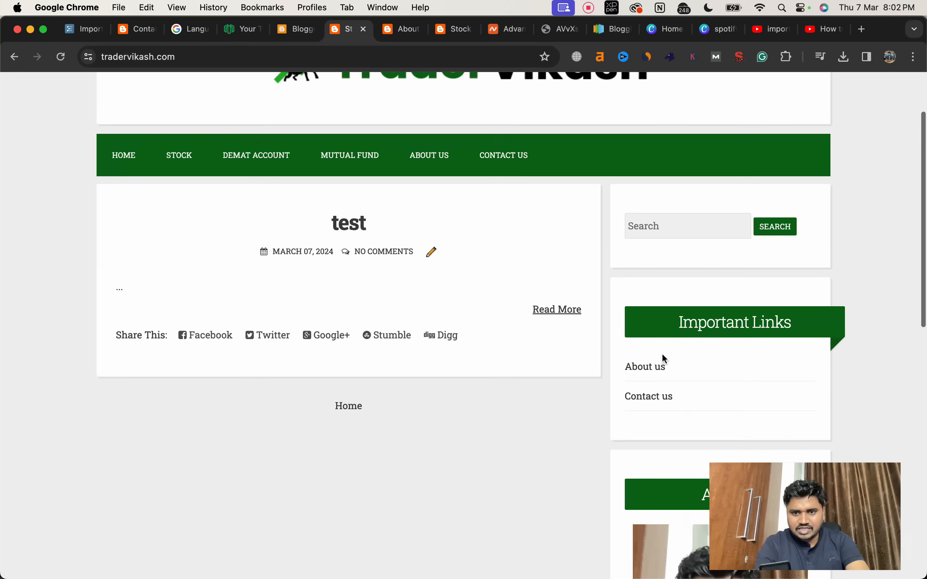
{"action": "scroll", "coordinate": [674, 387], "scroll_direction": "down", "scroll_amount": 15}
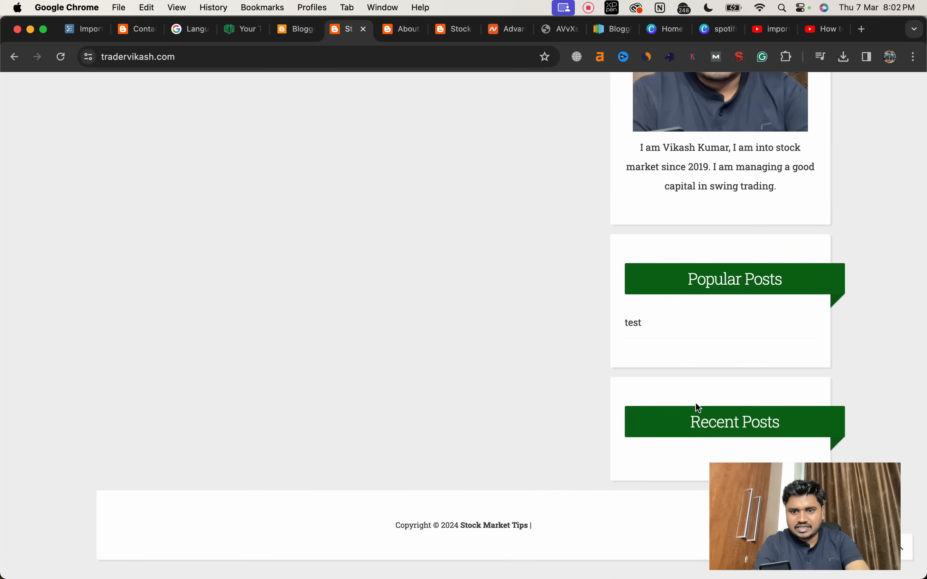
Step: Move the Important Links gadget below Recent Posts in the sidebarrightpbt section, and save the layout
{"action": "left_click", "coordinate": [294, 34]}
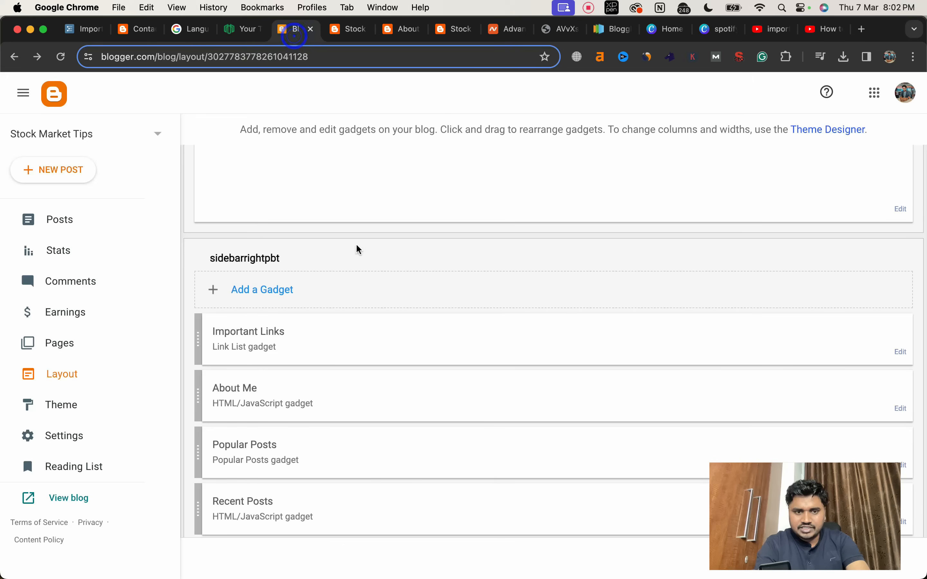
{"action": "left_click_drag", "start_coordinate": [200, 325], "coordinate": [200, 496]}
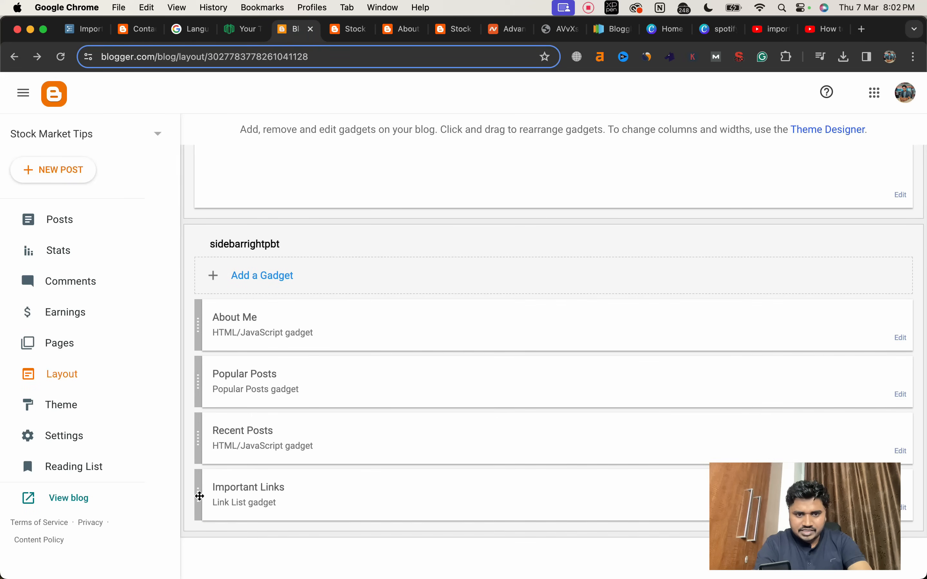
{"action": "left_click_drag", "start_coordinate": [807, 547], "coordinate": [542, 547]}
{"action": "left_click", "coordinate": [896, 560]}
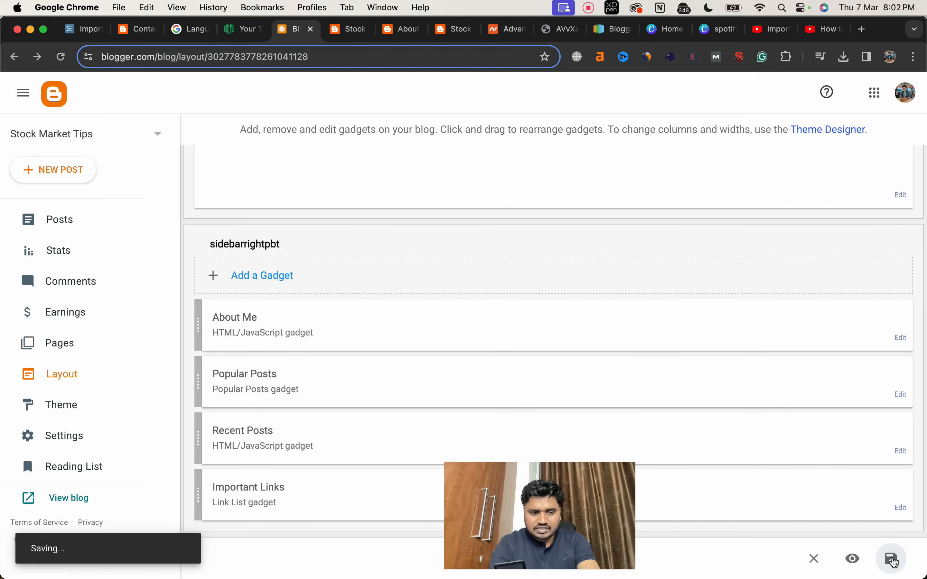
Step: Reload the live homepage, check the Important Links section's position in the sidebar, and follow its Contact us link
{"action": "left_click", "coordinate": [347, 30]}
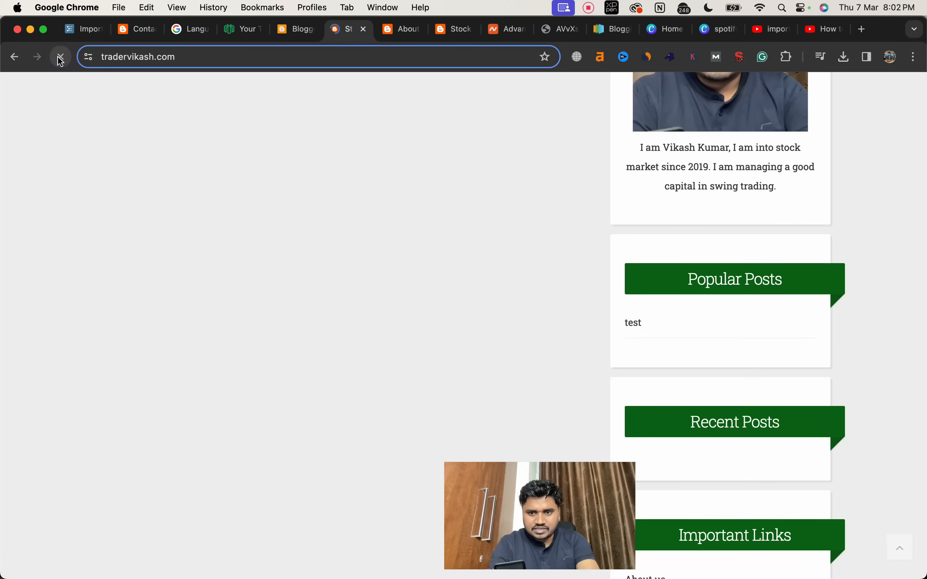
{"action": "scroll", "coordinate": [479, 256], "scroll_direction": "down", "scroll_amount": 5}
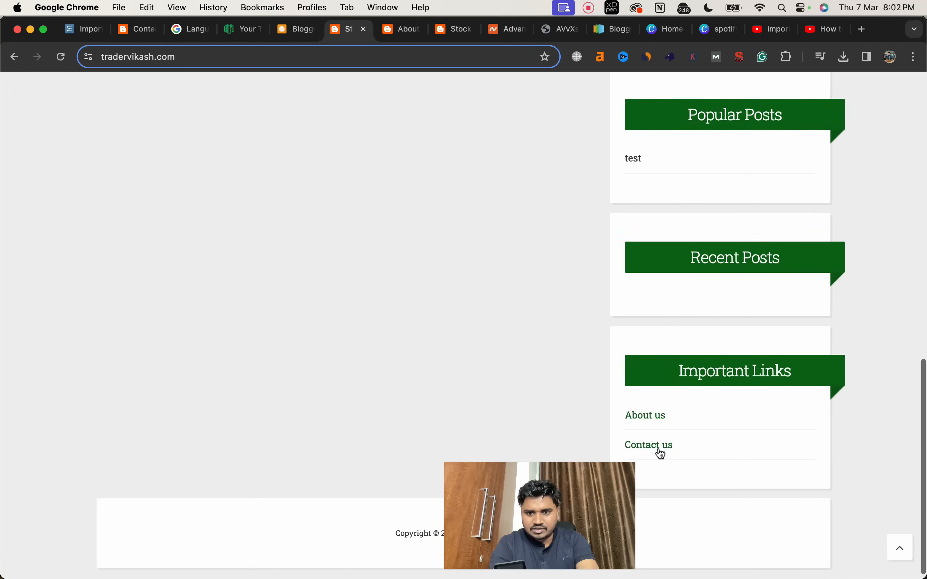
{"action": "left_click", "coordinate": [660, 452]}
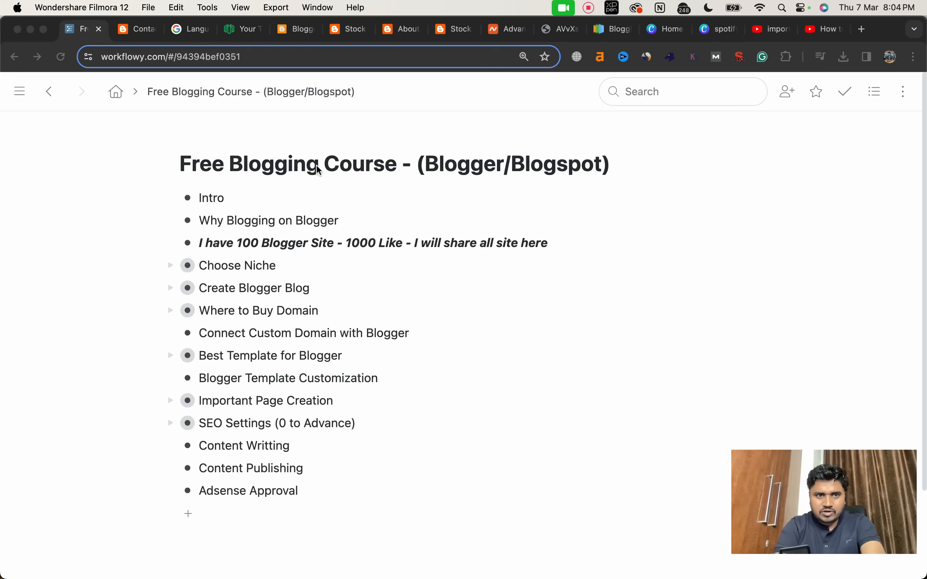
Step: Look through the Blogghiamo demo's "Sample post with, links, paragraphs and comments" article
{"action": "left_click", "coordinate": [138, 30]}
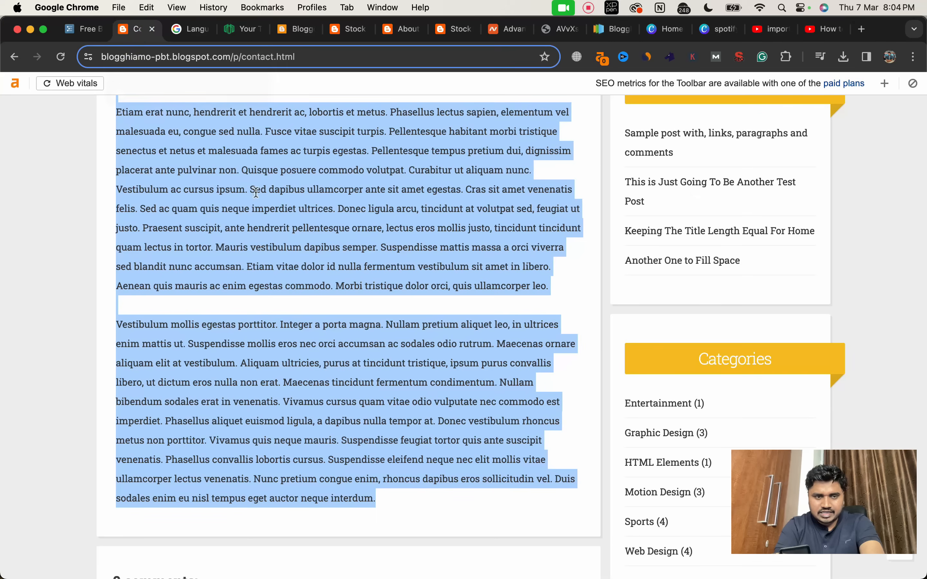
{"action": "scroll", "coordinate": [463, 253], "scroll_direction": "up", "scroll_amount": 3}
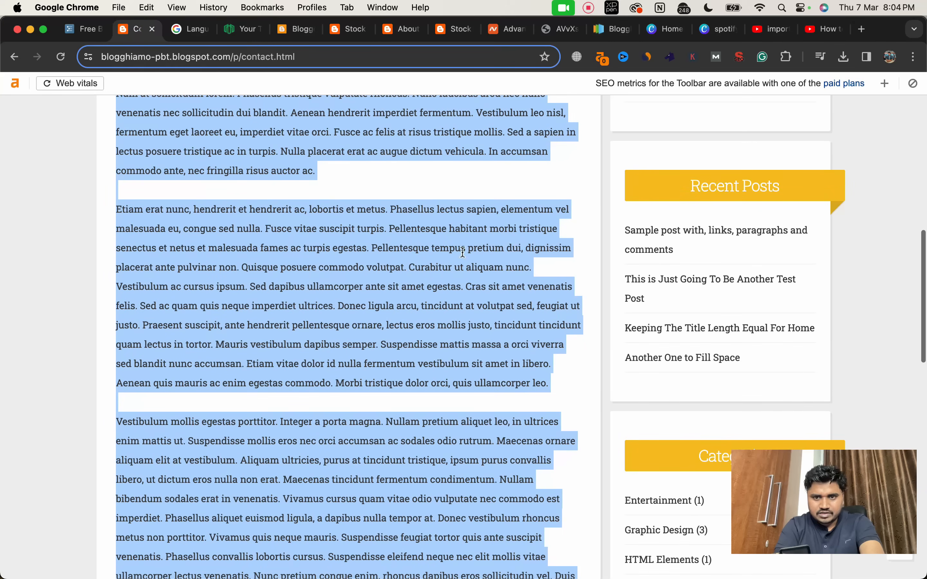
{"action": "left_click", "coordinate": [651, 250]}
{"action": "scroll", "coordinate": [447, 348], "scroll_direction": "down", "scroll_amount": 15}
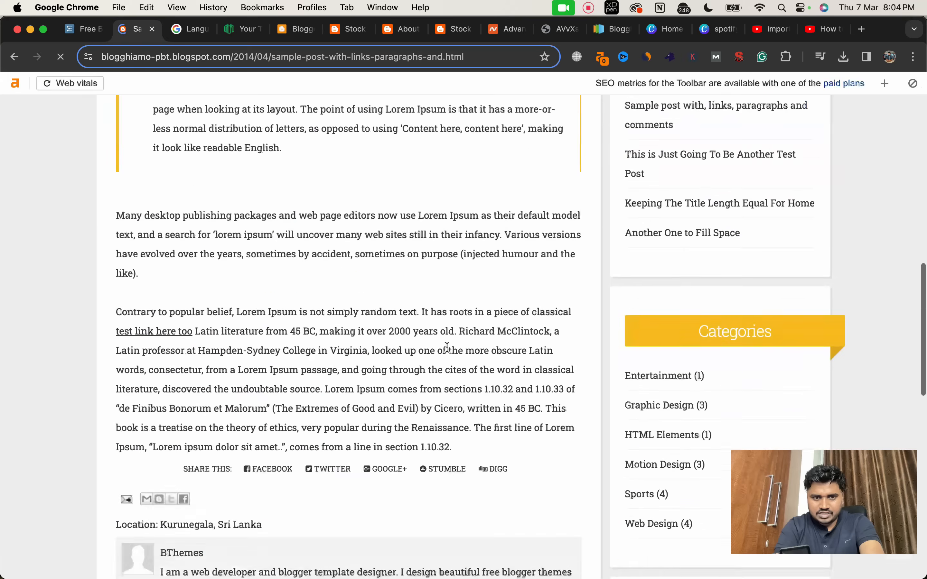
{"action": "scroll", "coordinate": [446, 349], "scroll_direction": "up", "scroll_amount": 3}
{"action": "scroll", "coordinate": [448, 352], "scroll_direction": "up", "scroll_amount": 15}
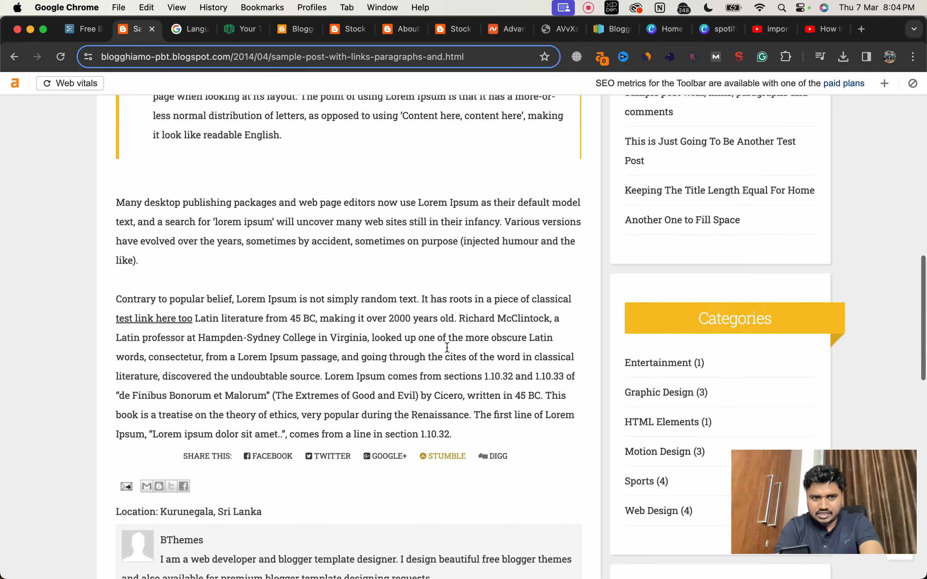
Step: Open the demo's "This is Just Going To Be Another Test Post" article and select its whole body text
{"action": "scroll", "coordinate": [447, 350], "scroll_direction": "up", "scroll_amount": 4}
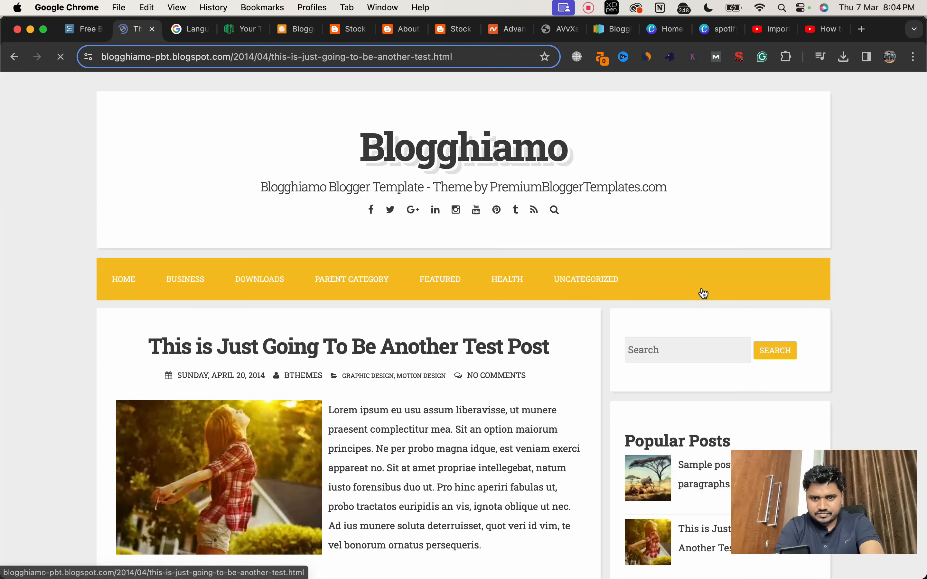
{"action": "scroll", "coordinate": [570, 323], "scroll_direction": "down", "scroll_amount": 4}
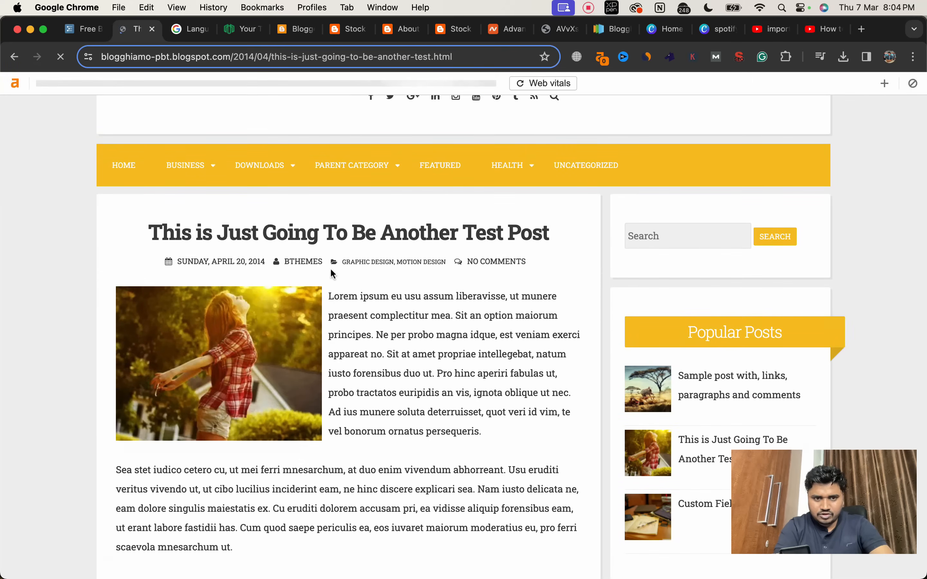
{"action": "left_click_drag", "start_coordinate": [330, 296], "coordinate": [528, 354]}
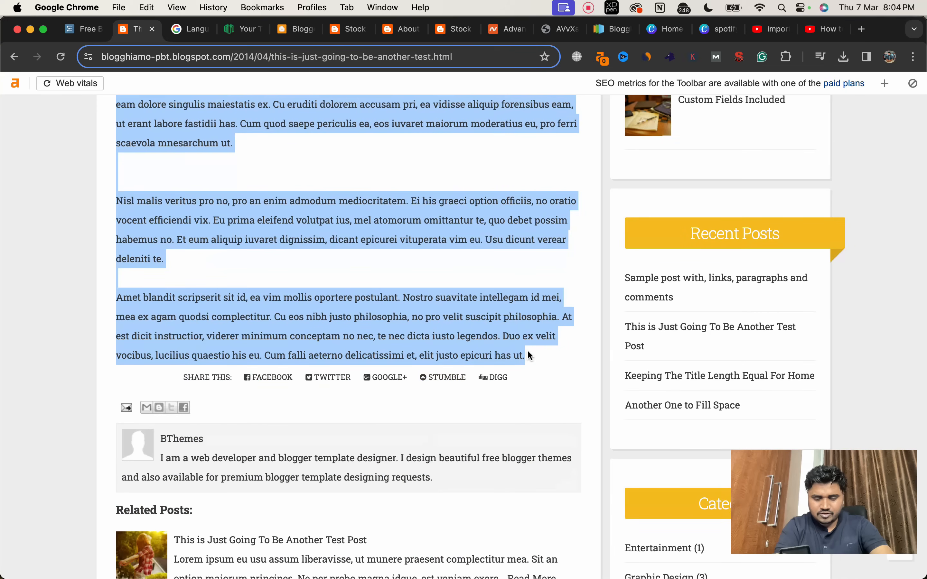
Step: Look over the live blog's homepage and its test post in the open tabs, alongside the demo article
{"action": "left_click", "coordinate": [344, 31]}
{"action": "left_click", "coordinate": [144, 36]}
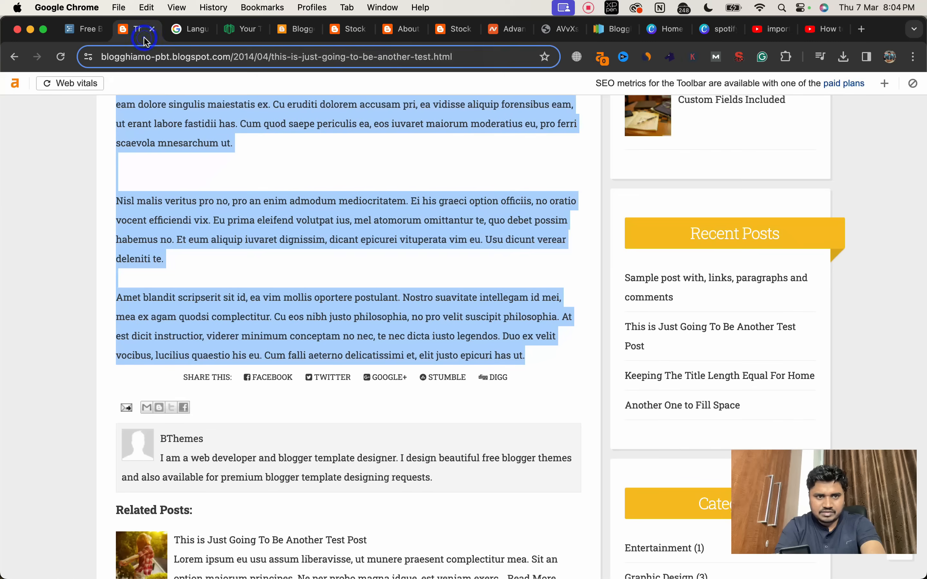
{"action": "left_click", "coordinate": [344, 29]}
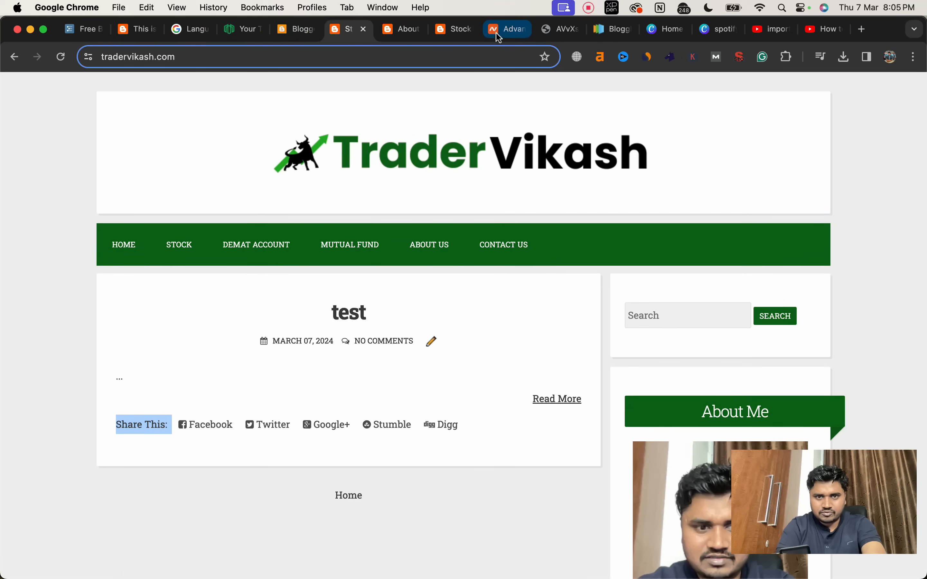
{"action": "left_click", "coordinate": [459, 37]}
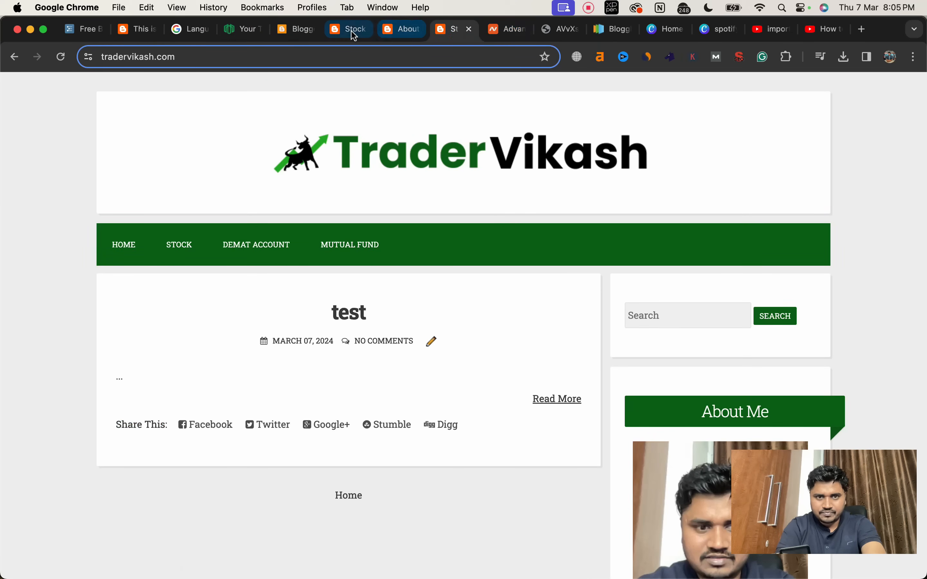
Step: Open the blog's published "test" post for editing and paste the copied demo article text into its body
{"action": "left_click", "coordinate": [313, 34]}
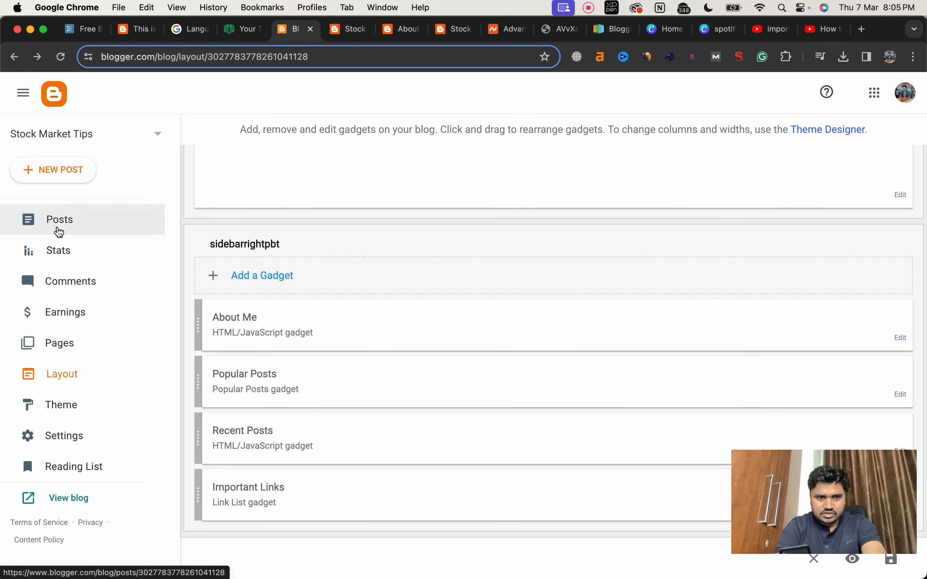
{"action": "left_click", "coordinate": [58, 229]}
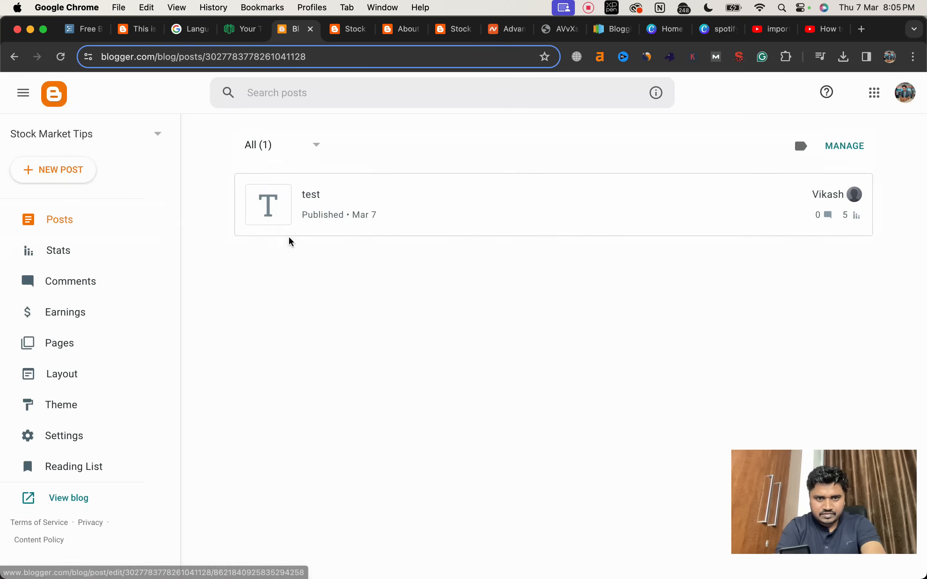
{"action": "left_click", "coordinate": [364, 204]}
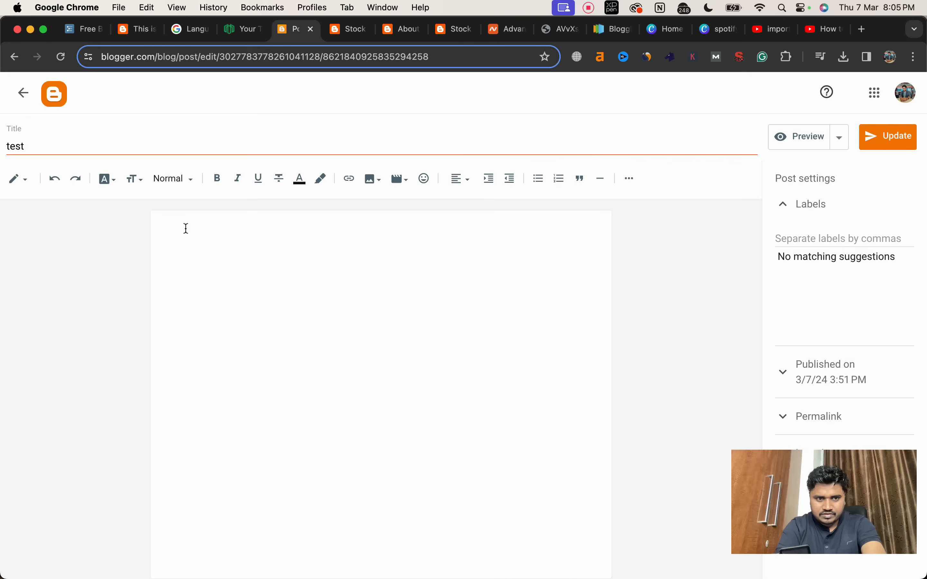
{"action": "left_click", "coordinate": [186, 229]}
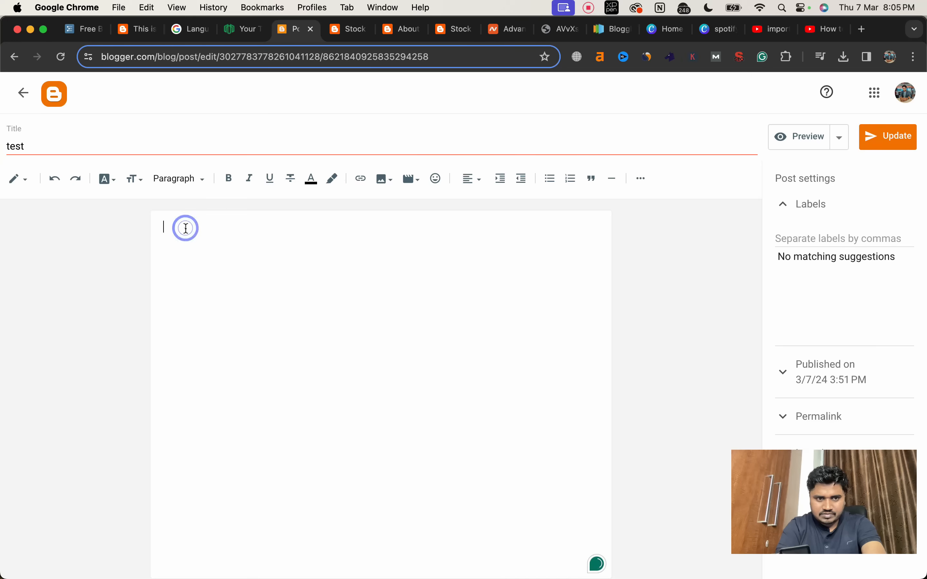
{"action": "type", "text": "Lorem ipsum eu usu assum liberavisse, ut munere praesent complectitur mea. Sit an option maiorum principes. Ne per probo magna idque, est veniam exerci appareat no. Sit at amet propriae intellegebat, natum iusto forensibus duo ut. Pro hinc aperiri fabulas ut, probo tractatos euripidis an vis, ignota oblique ut nec. Ad ius munere soluta deterruisset, quot veri id vim, te vel bonorum ornatus persequeris.   Sea stet iudico cetero cu, ut mei ferri mnesarchum, at duo enim vivendum abhorreant. Usu eruditi veritus vivendo ut, ut cibo lucilius inciderint eam, ne hinc discere explicari sea. Nam iusto delicata ne, eam dolore singulis maiestatis ex. Cu eruditi dolorem accusam pri, ea vidisse aliquip forensibus eam, ut erant labore fastidii has. Cum quod saepe periculis ea, eos iuvaret maiorum moderatius eu, pro ferri scaevola mnesarchum ut.   Nisl malis veritus pro no, pro an enim admodum mediocritatem. Ei his graeci option officiis, no oratio vocent efficiendi vix. Eu prima eleifend volutpat ius, mel atomorum omittantur te, quo debet possim habemus no. Et eum aliquip iuvaret dignissim, dicant epicurei vituperata vim eu. Usu dicunt verear deleniti te.  Amet blandit scripserit sit id, ea vim mollis oportere postulant. Nostro suavitate intellegam id mei, mea ex agam quodsi complectitur. Cu eos nibh justo philosophia, no pro velit suscipit philosophia. At est dicit instructior, viderer minimum conceptam no nec, te nec dicta iusto legendos. Duo ex velit vocibus, lucilius quaestio his eu. Cum falli aeterno delicatissimi et, elit justo epicuri has ut."}
Step: Replace the post's title with the demo article's heading, "This is Just Going To Be Another Test Post"
{"action": "left_click", "coordinate": [84, 141]}
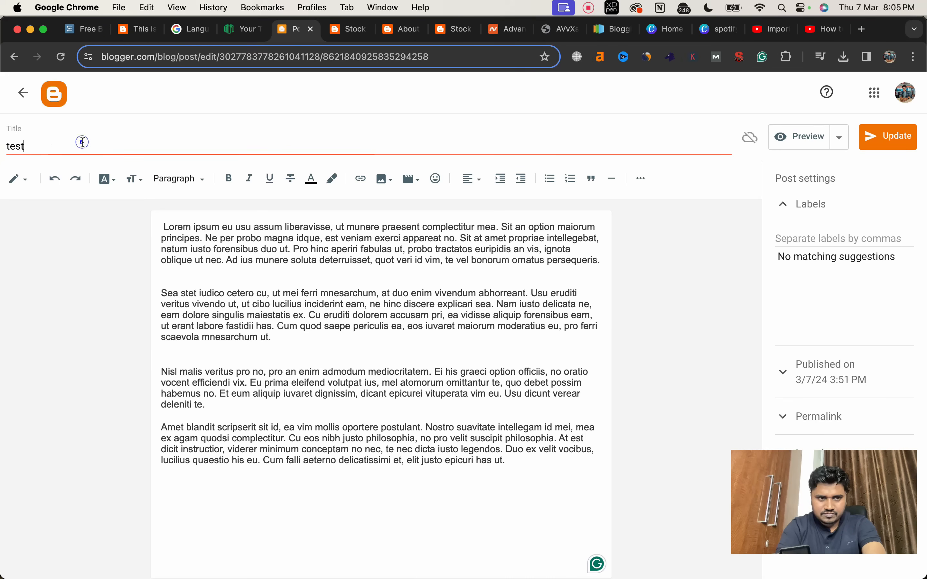
{"action": "double_click", "coordinate": [84, 142]}
{"action": "key", "text": "BackSpace"}
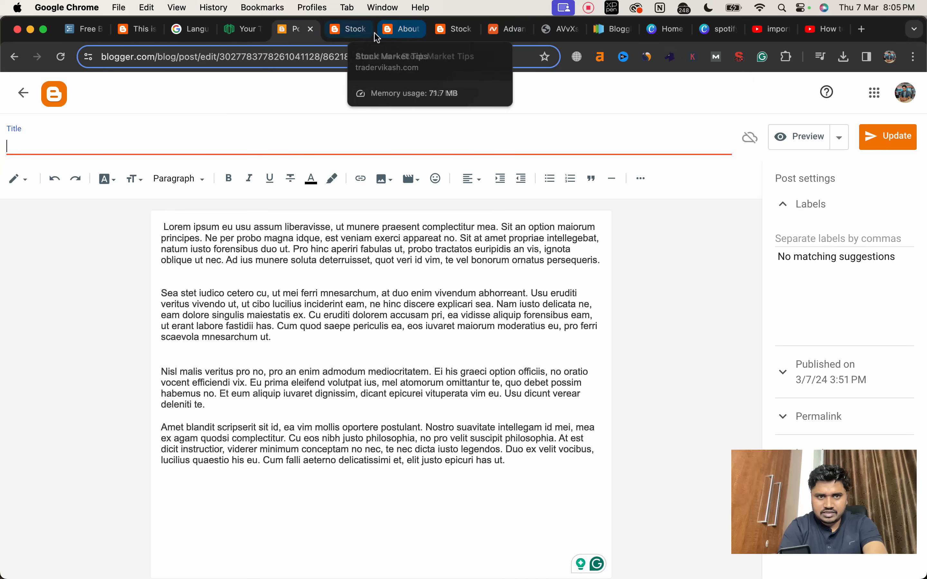
{"action": "left_click", "coordinate": [138, 30]}
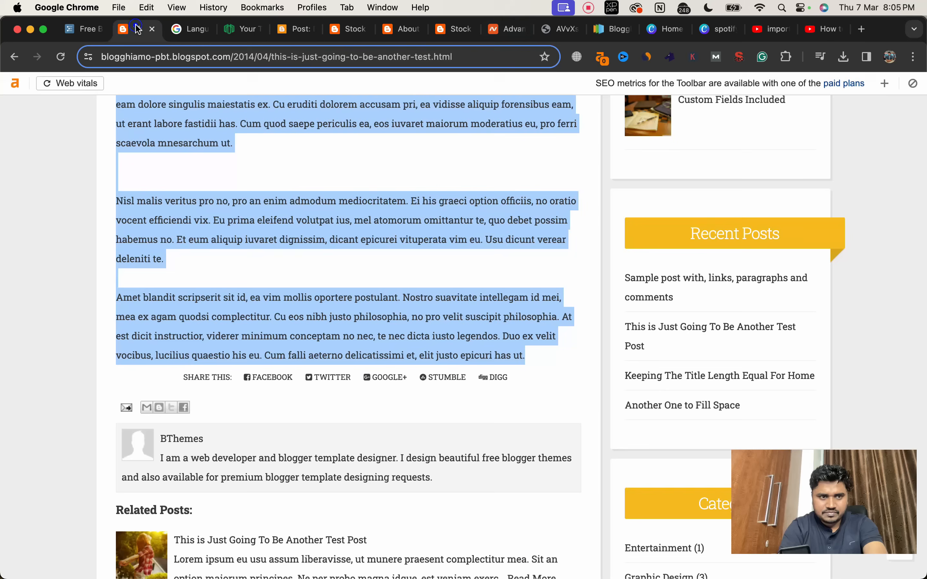
{"action": "scroll", "coordinate": [221, 141], "scroll_direction": "up", "scroll_amount": 10}
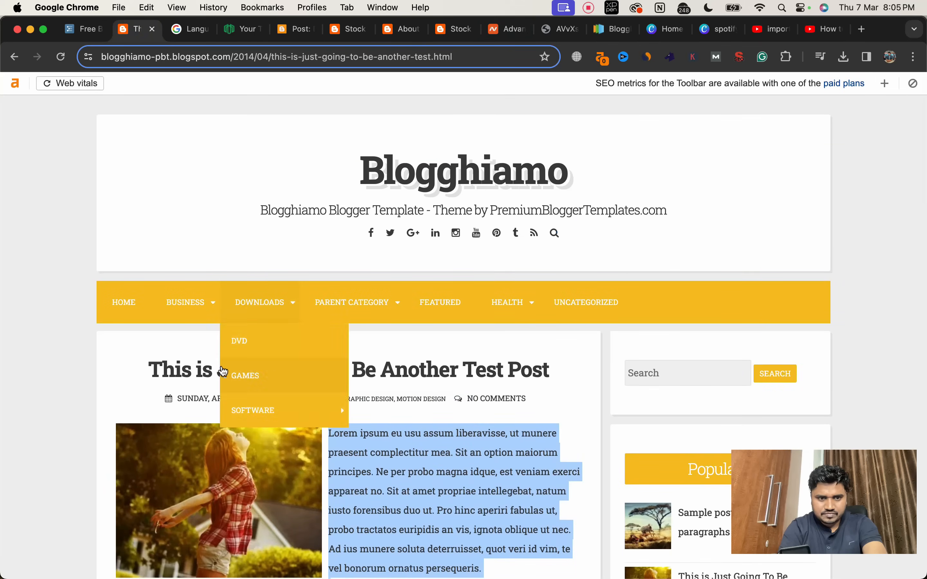
{"action": "left_click_drag", "start_coordinate": [149, 373], "coordinate": [564, 374]}
{"action": "key", "text": "super+c"}
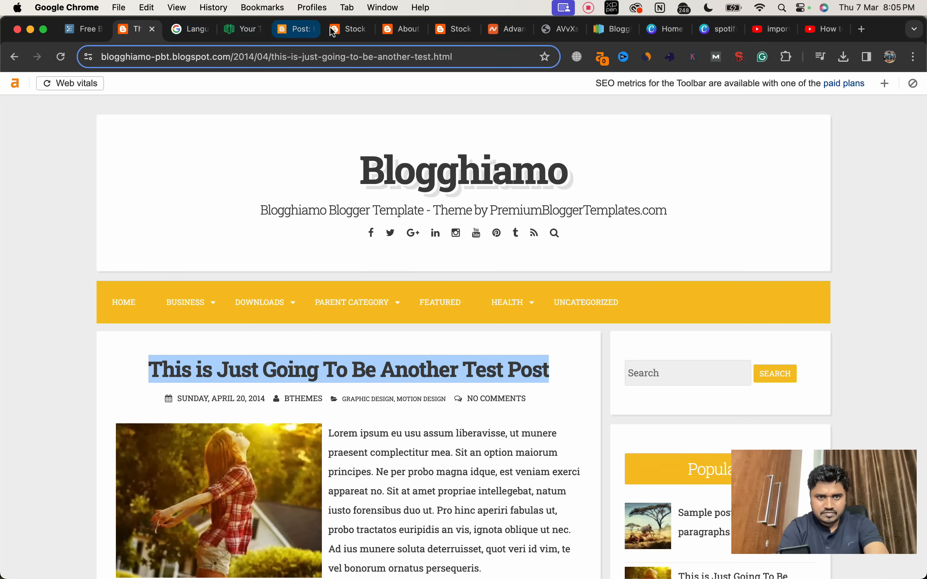
{"action": "left_click", "coordinate": [297, 29]}
{"action": "key", "text": "super+v"}
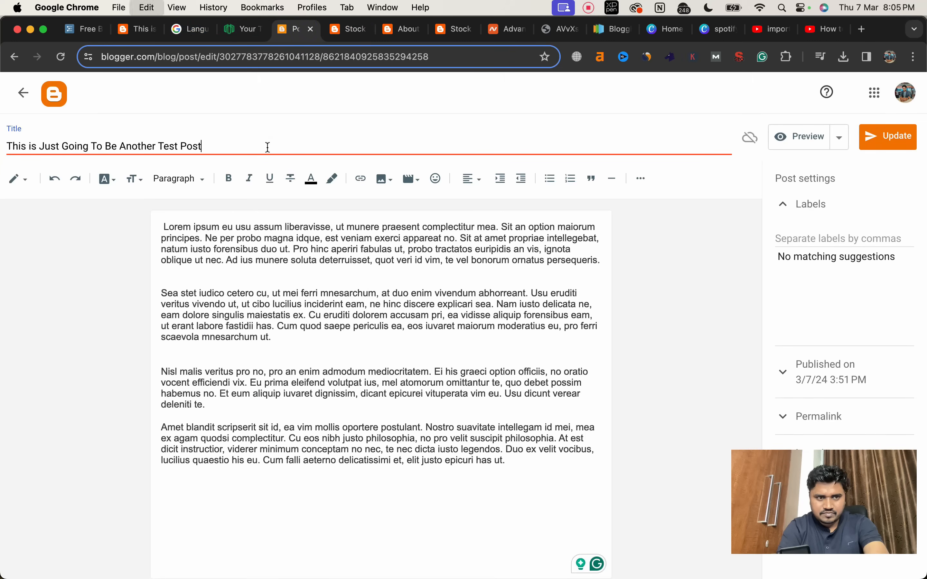
{"action": "left_click", "coordinate": [253, 276]}
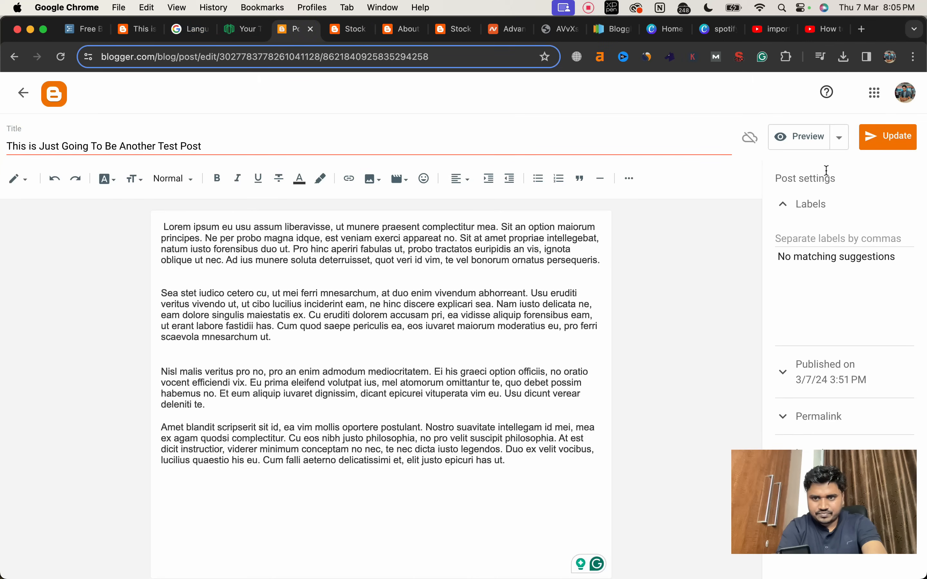
Step: Show the post's permalink settings, update the post, and revert it to draft
{"action": "left_click", "coordinate": [794, 415]}
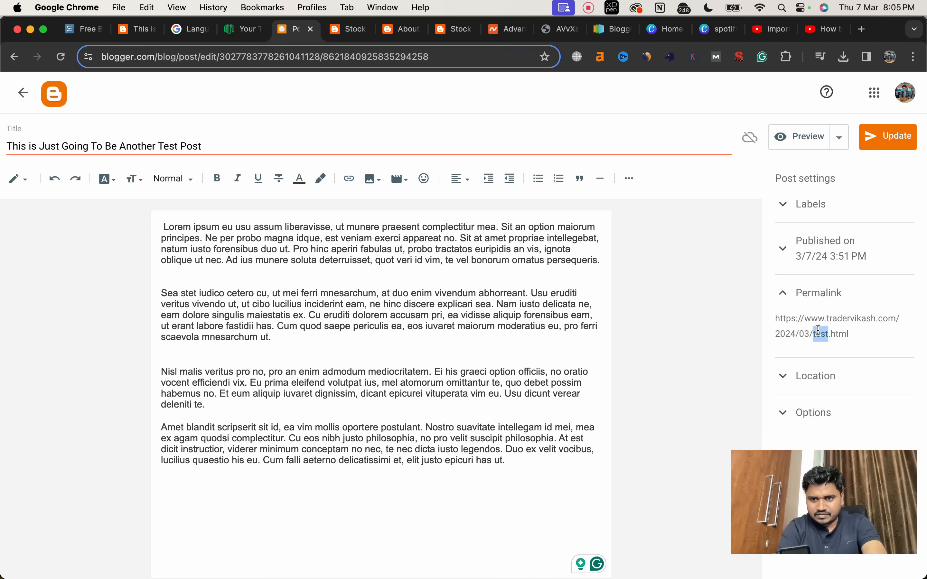
{"action": "triple_click", "coordinate": [818, 331]}
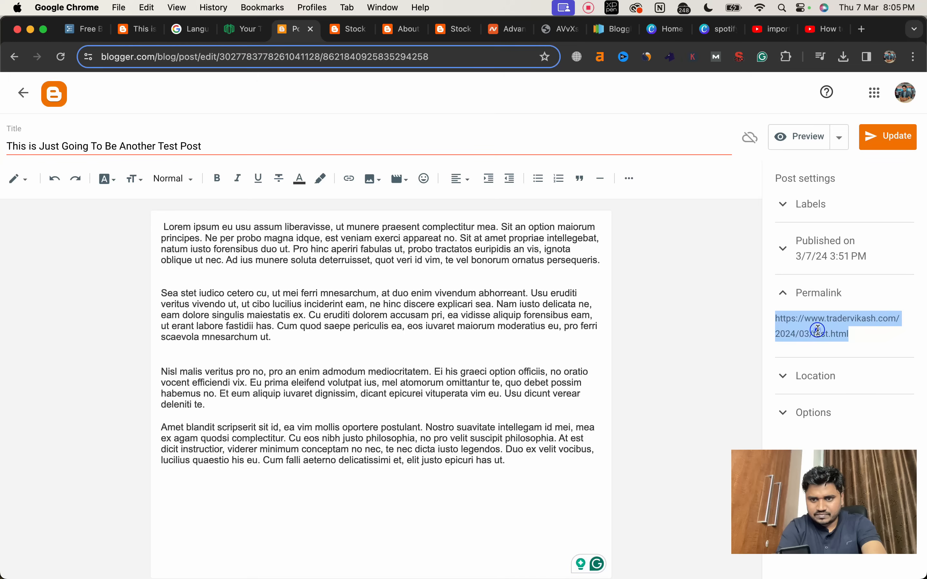
{"action": "left_click", "coordinate": [881, 138]}
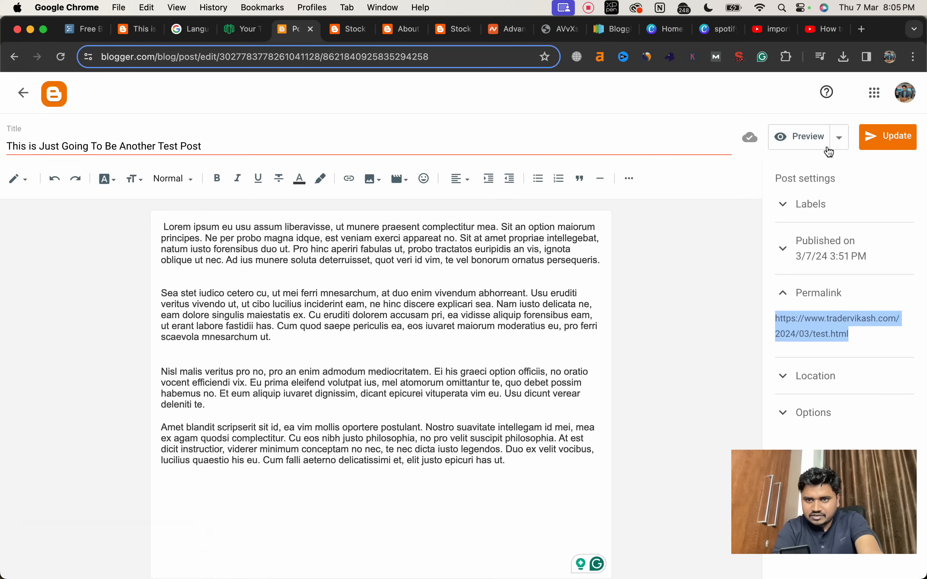
{"action": "left_click", "coordinate": [838, 148]}
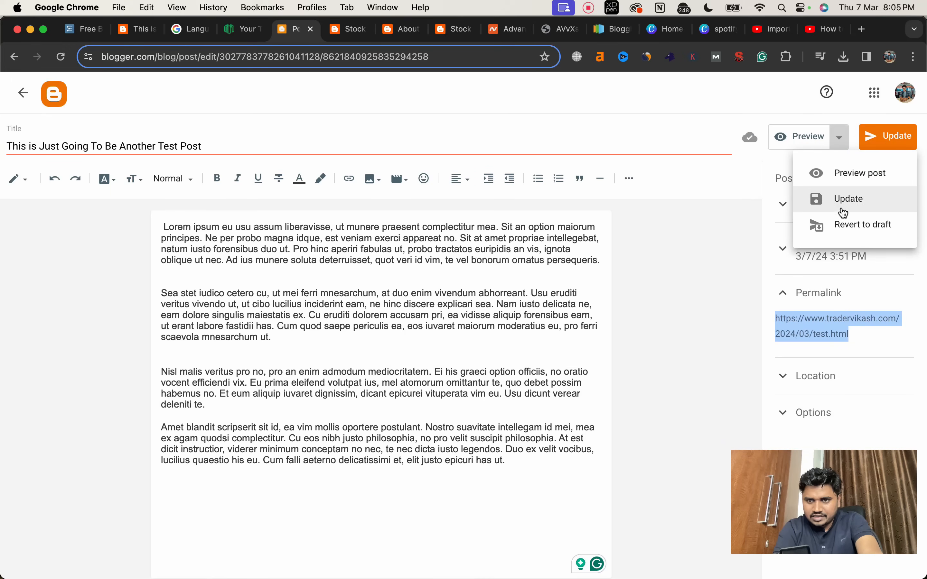
{"action": "left_click", "coordinate": [844, 224]}
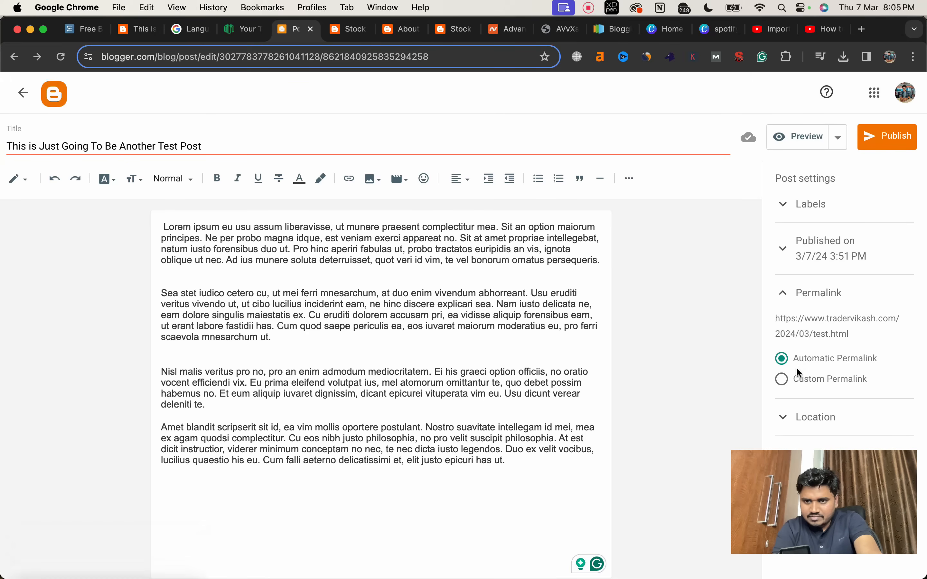
Step: Give the post the custom permalink "test-post" and publish it
{"action": "left_click", "coordinate": [781, 385]}
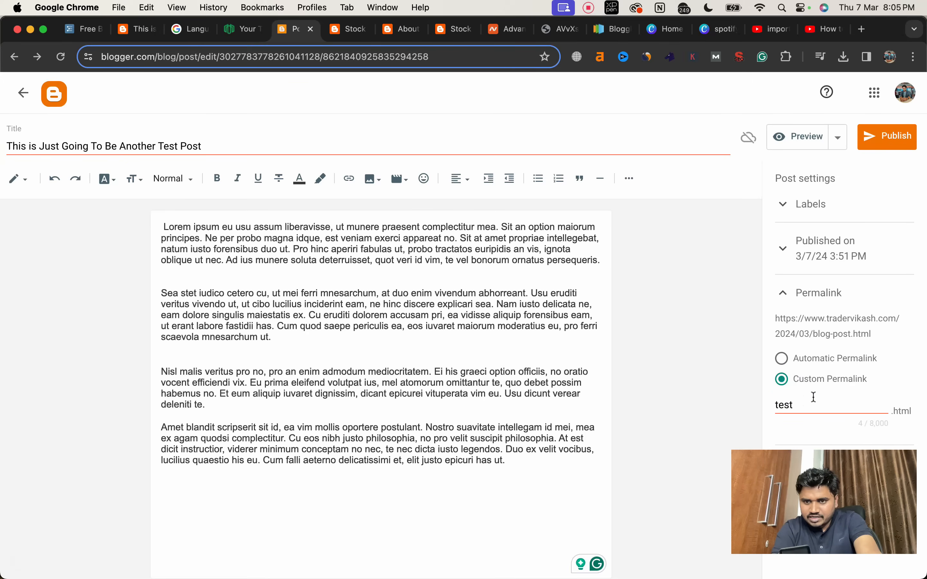
{"action": "double_click", "coordinate": [806, 401]}
{"action": "left_click", "coordinate": [805, 401]}
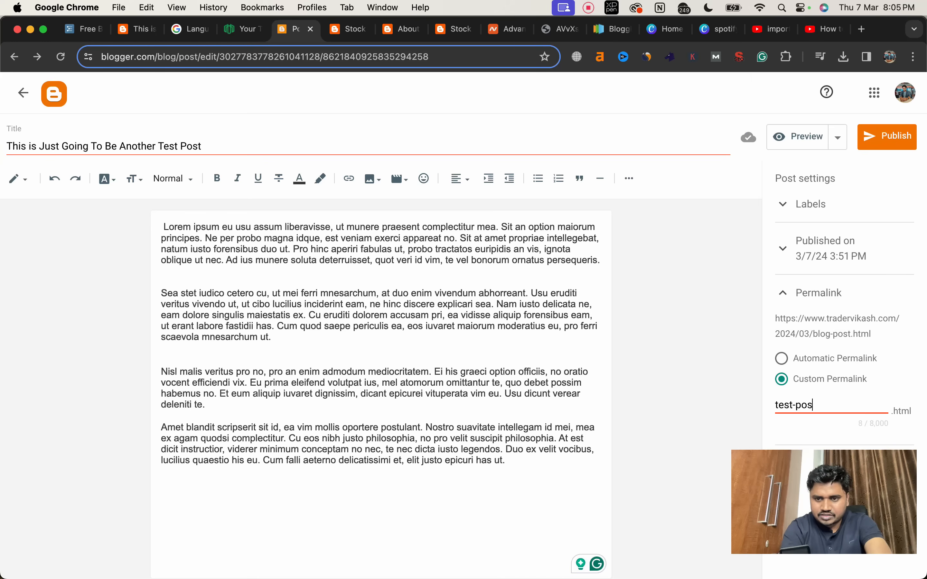
{"action": "left_click", "coordinate": [877, 150]}
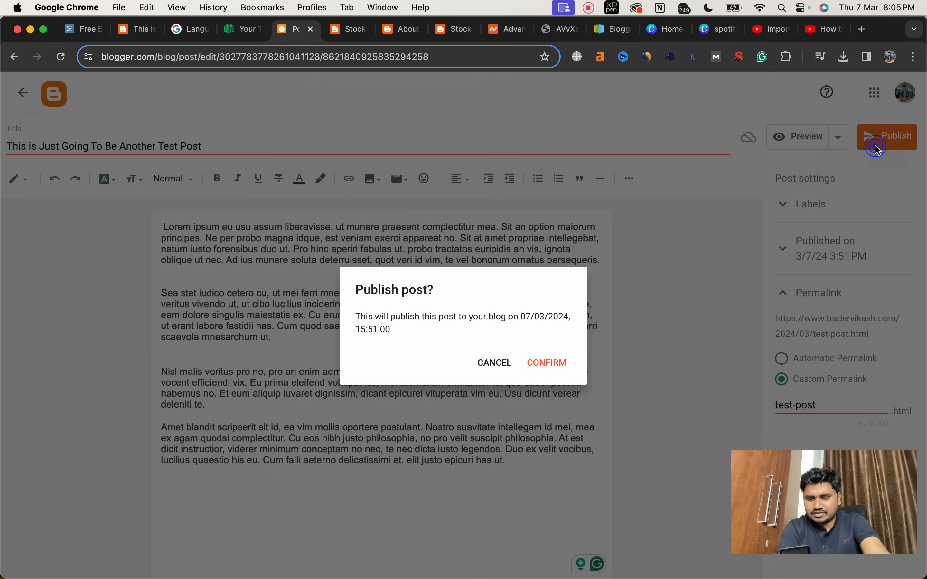
{"action": "left_click", "coordinate": [555, 364]}
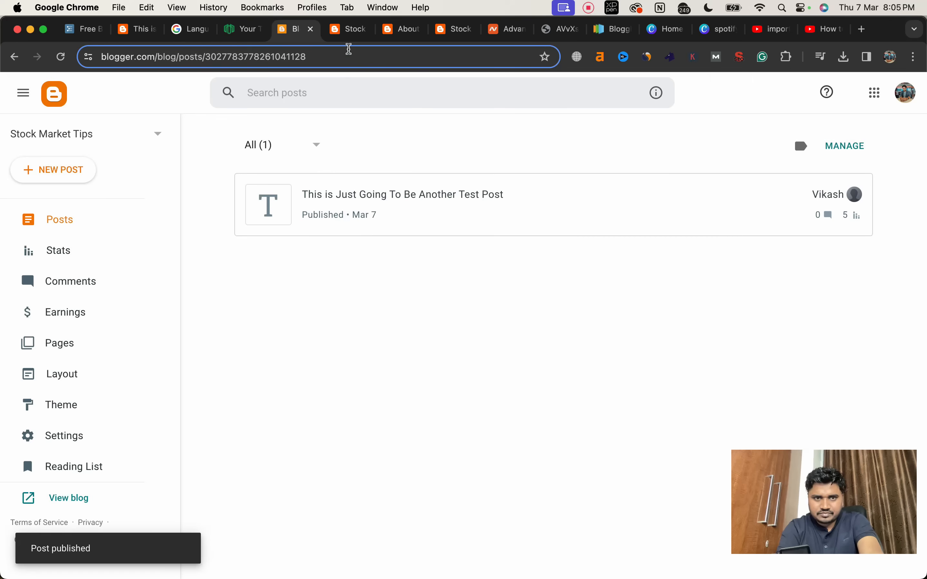
Step: Check how the republished post appears on the live blog's homepage
{"action": "left_click", "coordinate": [347, 30]}
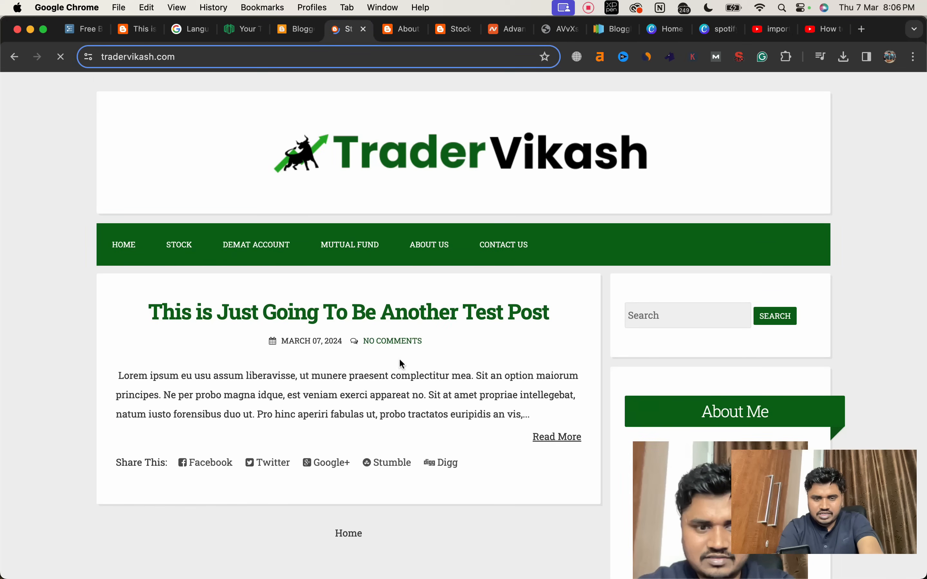
{"action": "scroll", "coordinate": [400, 364], "scroll_direction": "down", "scroll_amount": 7}
{"action": "scroll", "coordinate": [400, 364], "scroll_direction": "up", "scroll_amount": 6}
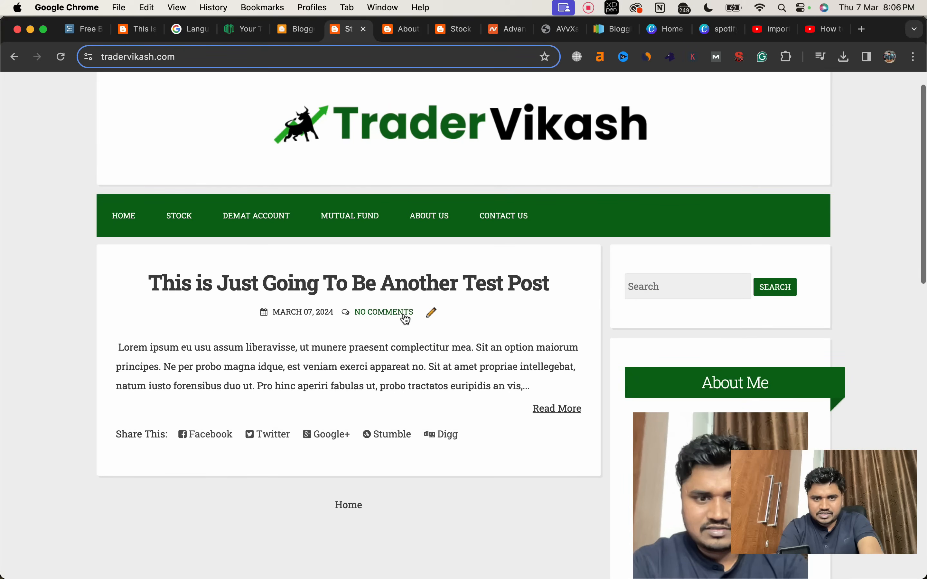
Step: Add the label "test" to the post, update it, and follow the label's link on the live homepage
{"action": "left_click", "coordinate": [297, 31]}
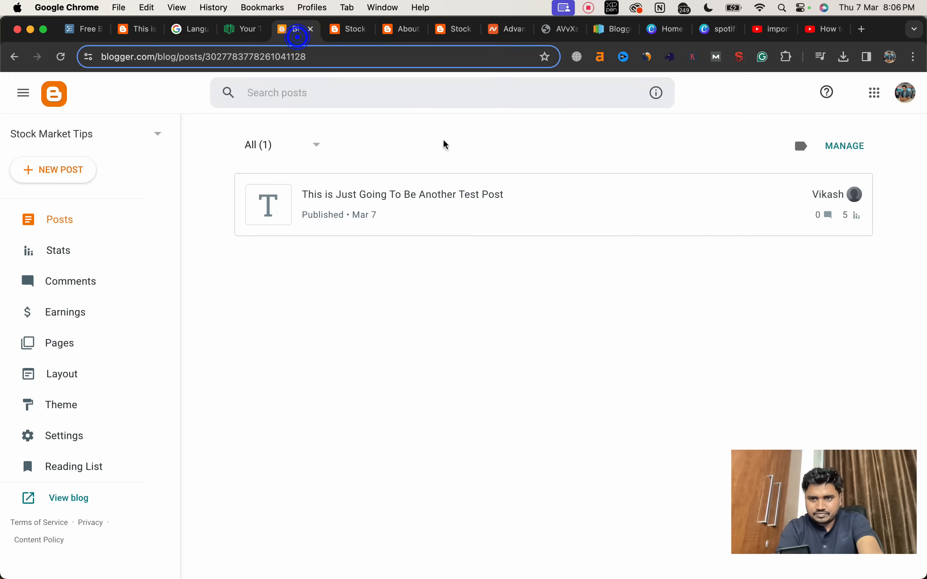
{"action": "left_click", "coordinate": [403, 192]}
{"action": "left_click", "coordinate": [798, 238]}
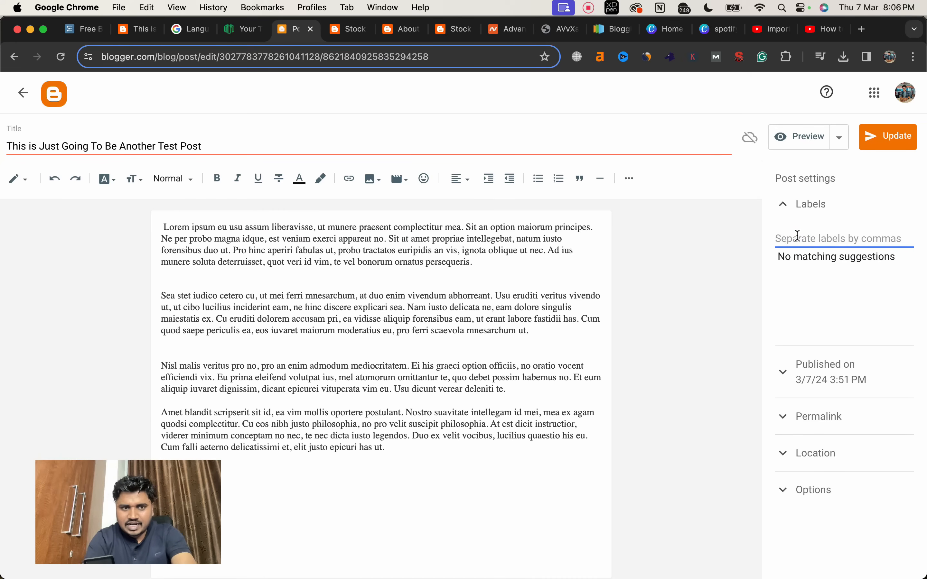
{"action": "type", "text": "Te"}
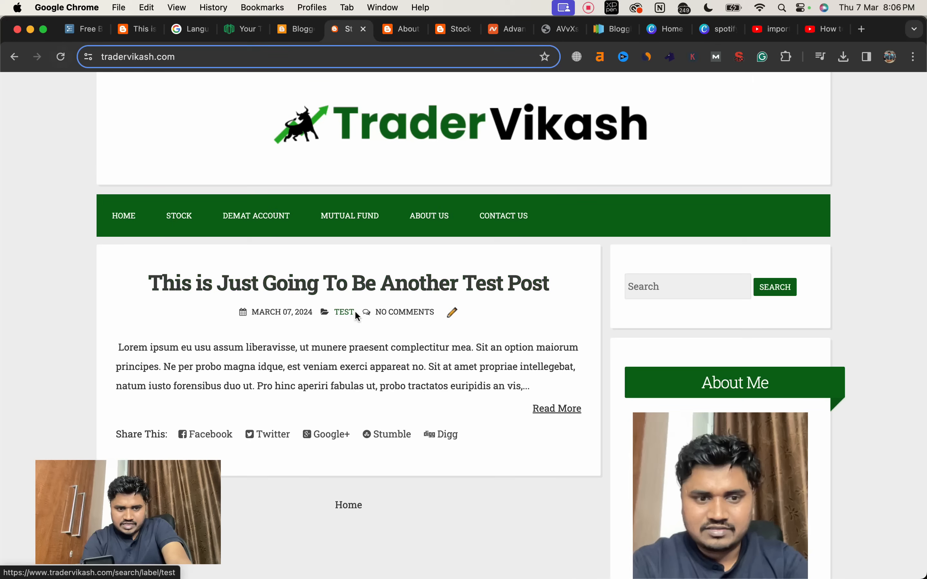
{"action": "left_click", "coordinate": [345, 313]}
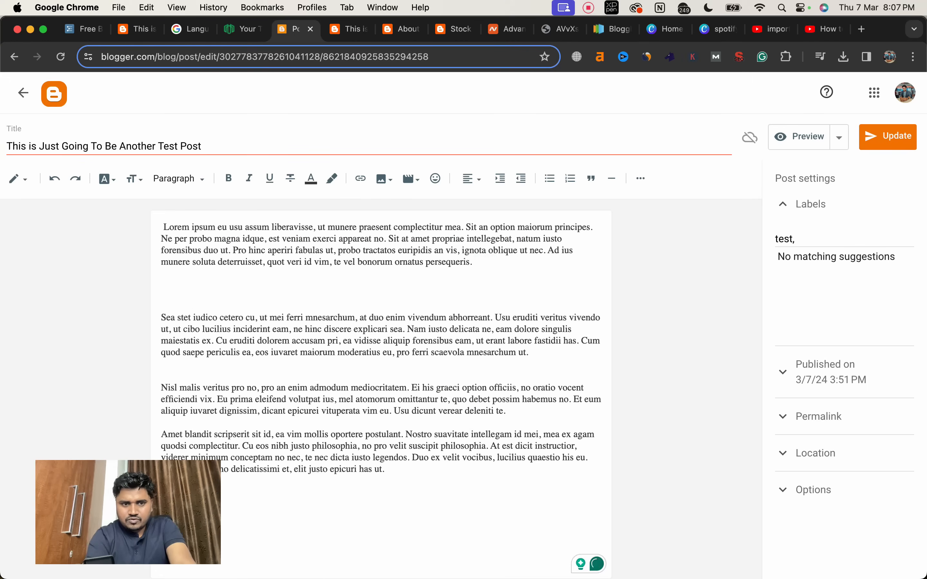
Step: Insert an image from the computer between the first and second paragraphs of the post
{"action": "key", "text": "Return"}
{"action": "left_click", "coordinate": [385, 180]}
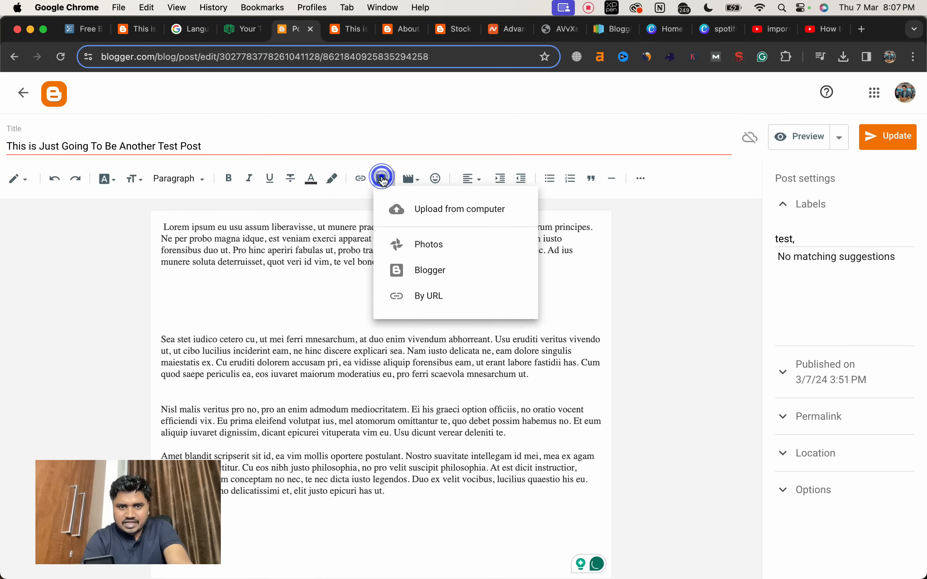
{"action": "left_click", "coordinate": [409, 208]}
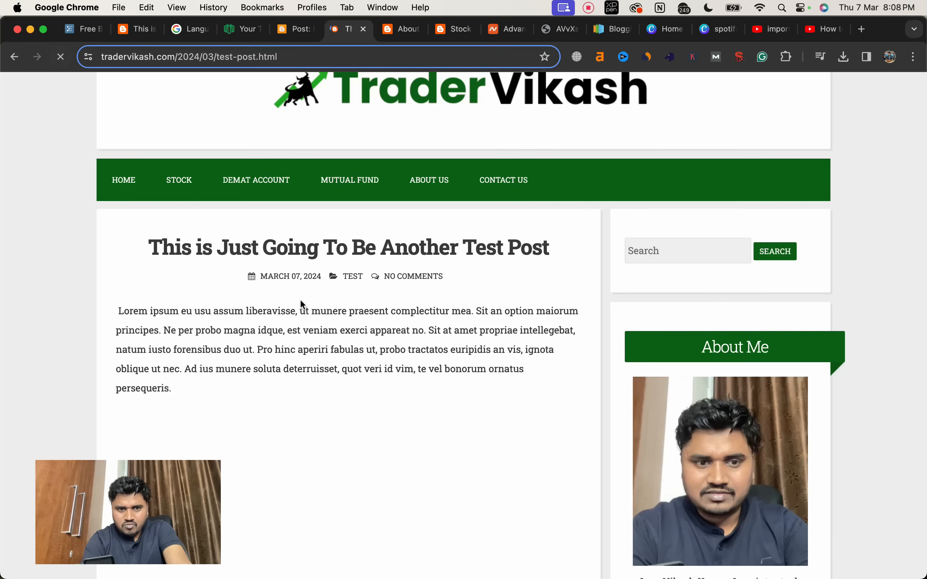
Step: Examine the updated post on the live blog, then its homepage preview and the sidebar's Popular Posts and Recent Posts sections
{"action": "scroll", "coordinate": [377, 383], "scroll_direction": "down", "scroll_amount": 10}
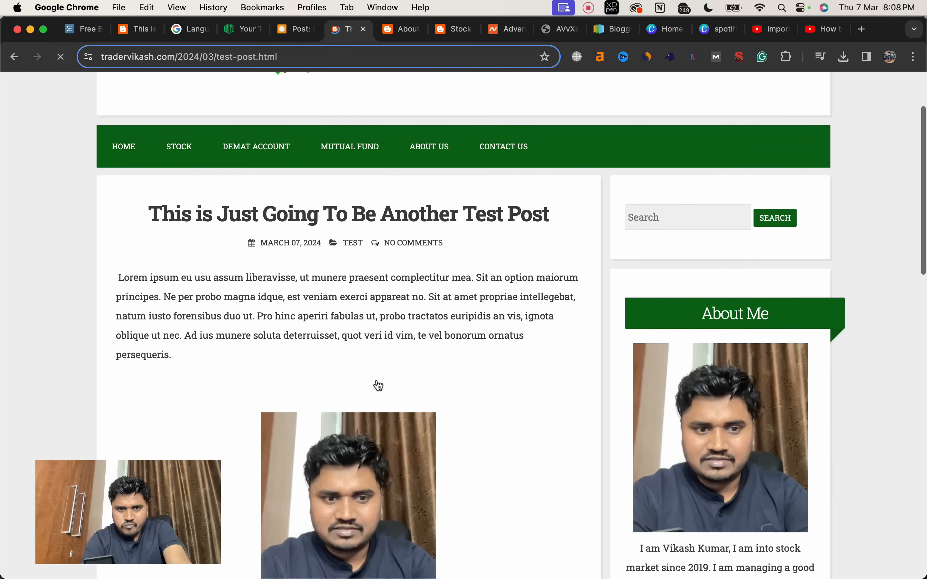
{"action": "scroll", "coordinate": [377, 380], "scroll_direction": "up", "scroll_amount": 10}
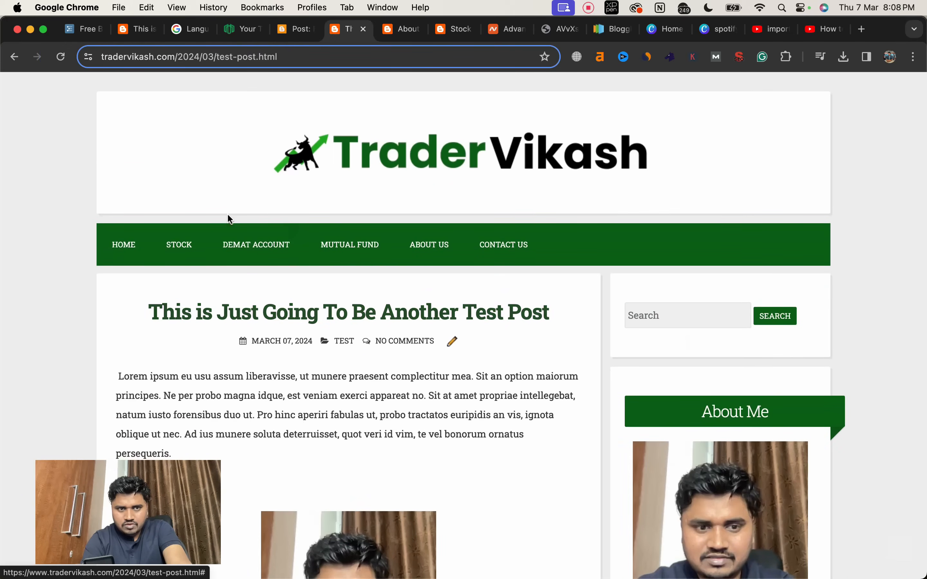
{"action": "left_click", "coordinate": [133, 247]}
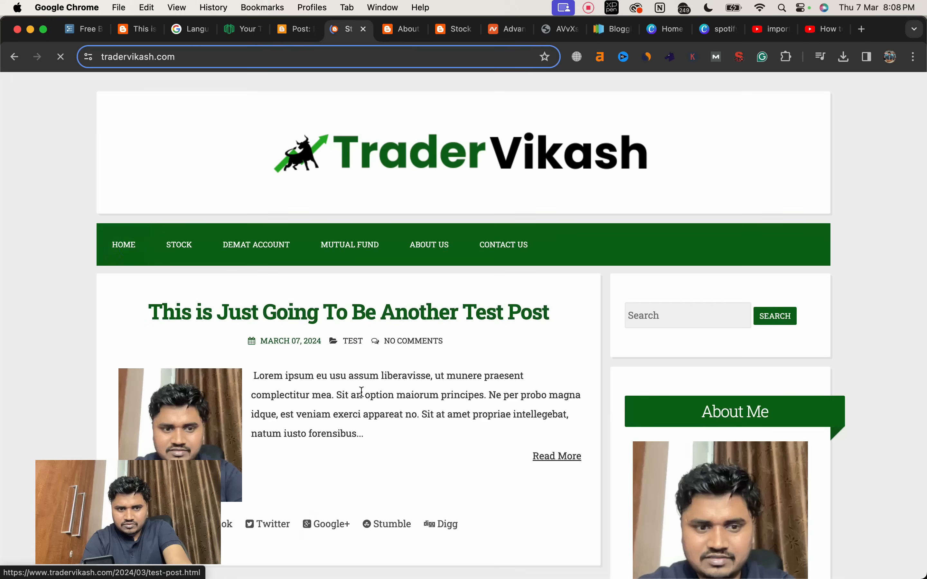
{"action": "scroll", "coordinate": [361, 393], "scroll_direction": "down", "scroll_amount": 5}
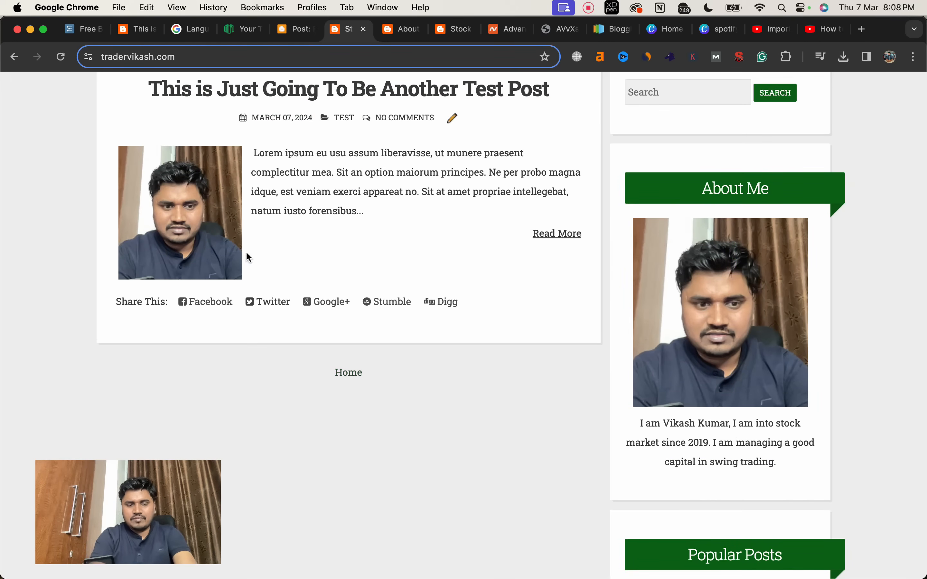
{"action": "scroll", "coordinate": [240, 215], "scroll_direction": "up", "scroll_amount": 3}
{"action": "scroll", "coordinate": [242, 217], "scroll_direction": "up", "scroll_amount": 2}
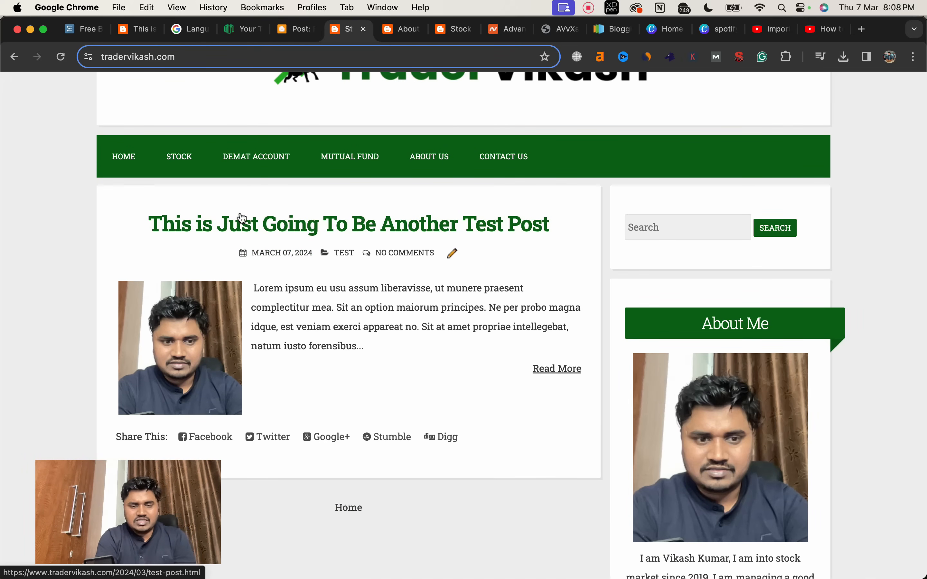
{"action": "scroll", "coordinate": [242, 217], "scroll_direction": "up", "scroll_amount": 3}
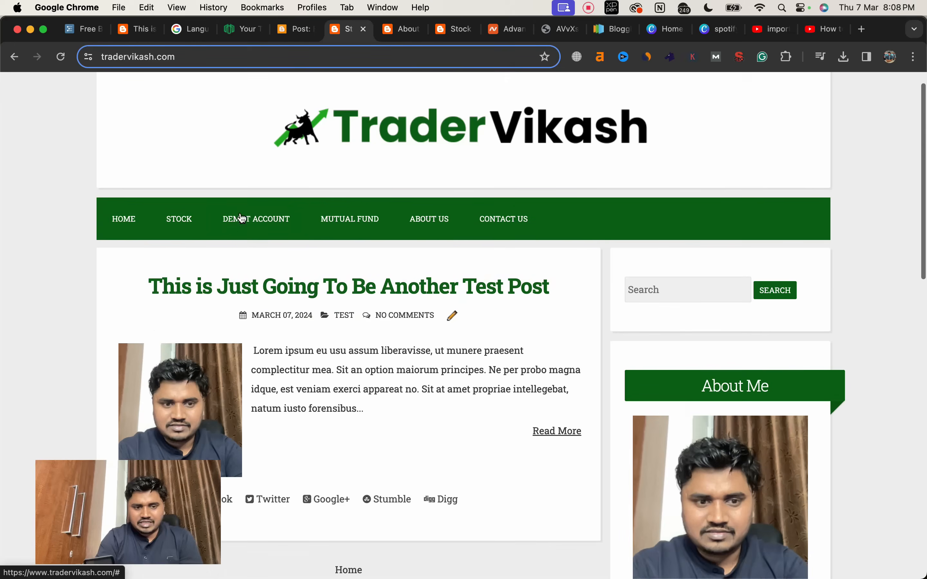
{"action": "scroll", "coordinate": [241, 217], "scroll_direction": "down", "scroll_amount": 15}
{"action": "scroll", "coordinate": [241, 217], "scroll_direction": "up", "scroll_amount": 2}
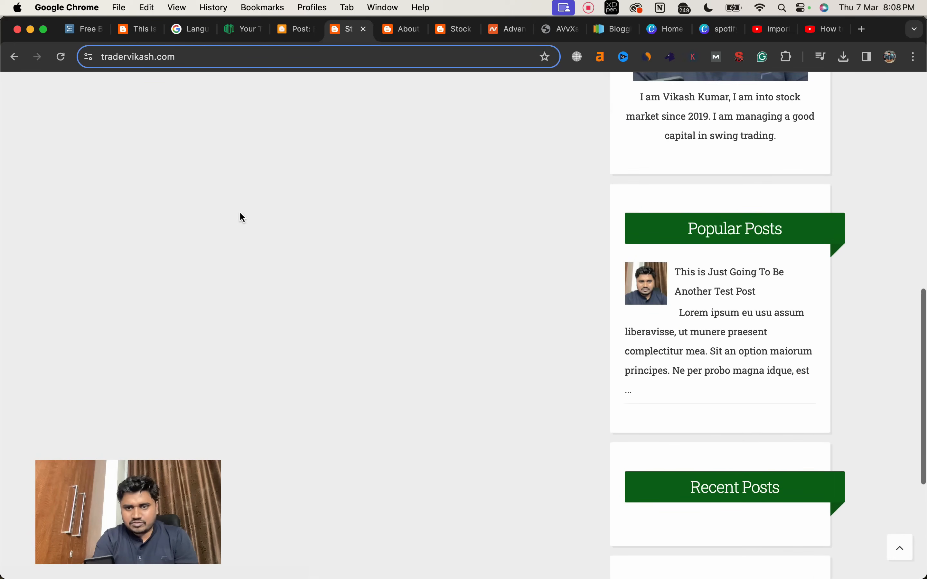
Step: Review the pages listed under Important Page Creation in the Workflowy blogging course outline, and return to the full outline
{"action": "left_click", "coordinate": [92, 31]}
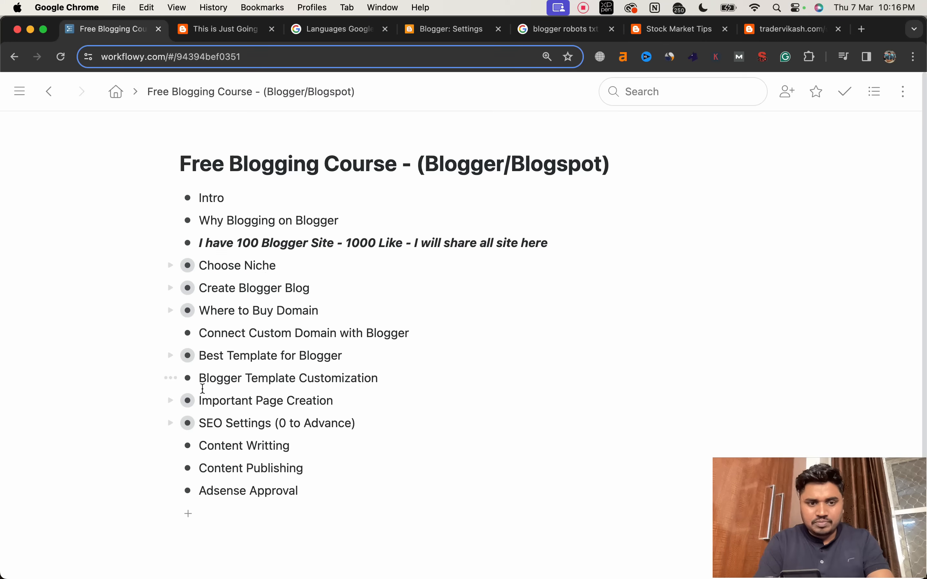
{"action": "left_click", "coordinate": [188, 400]}
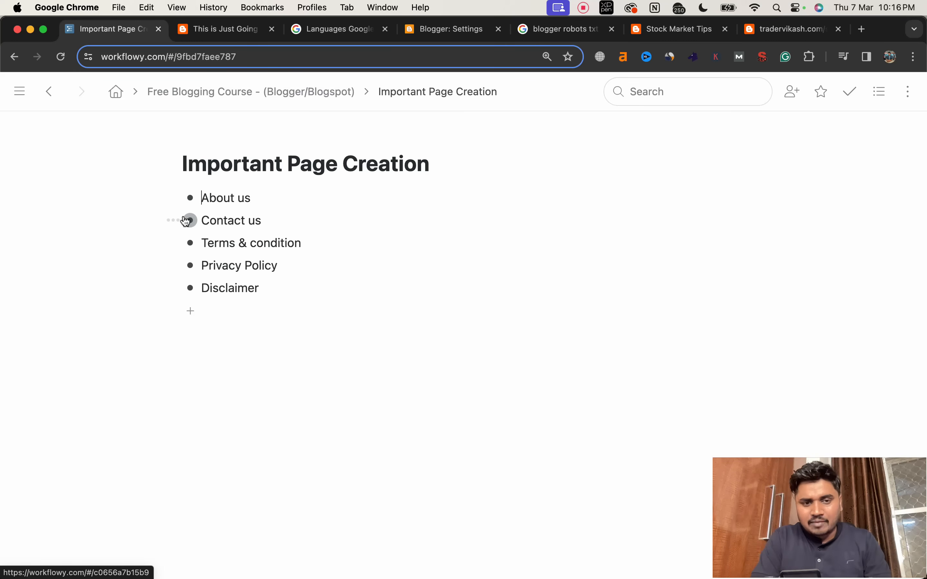
{"action": "left_click", "coordinate": [153, 93]}
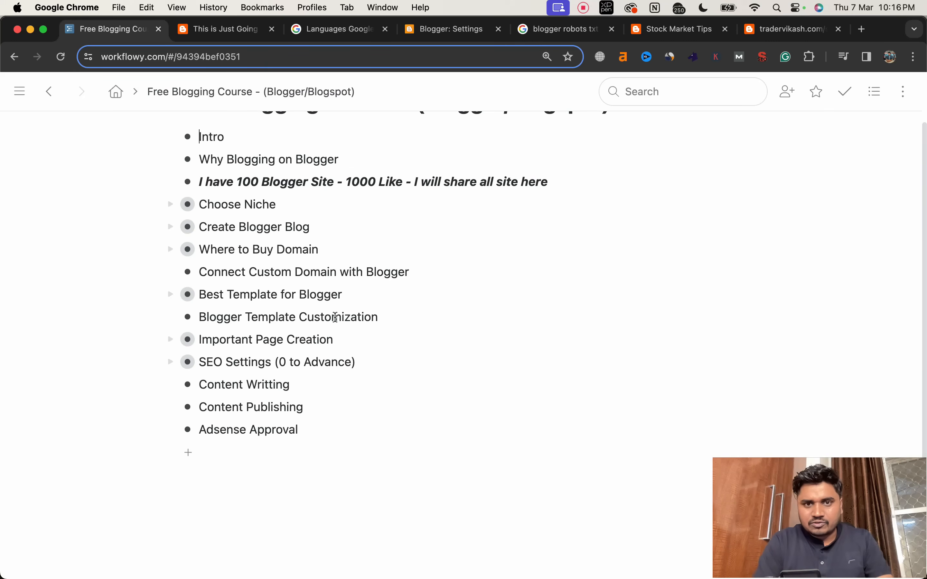
Step: In the Blogger settings, change the blog title to "Trader Vikash - Stock Market Tips & Guide" and save it
{"action": "left_click", "coordinate": [447, 35]}
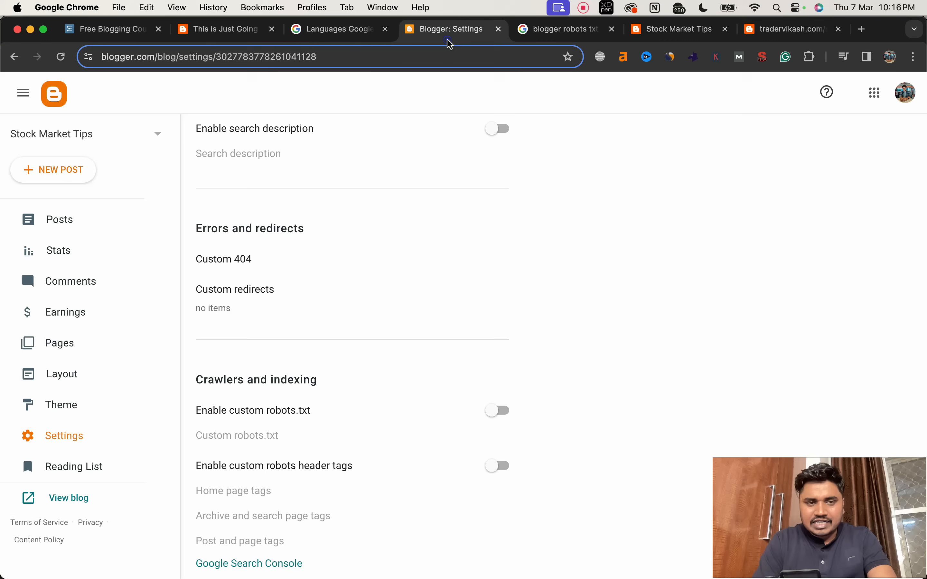
{"action": "left_click", "coordinate": [85, 434]}
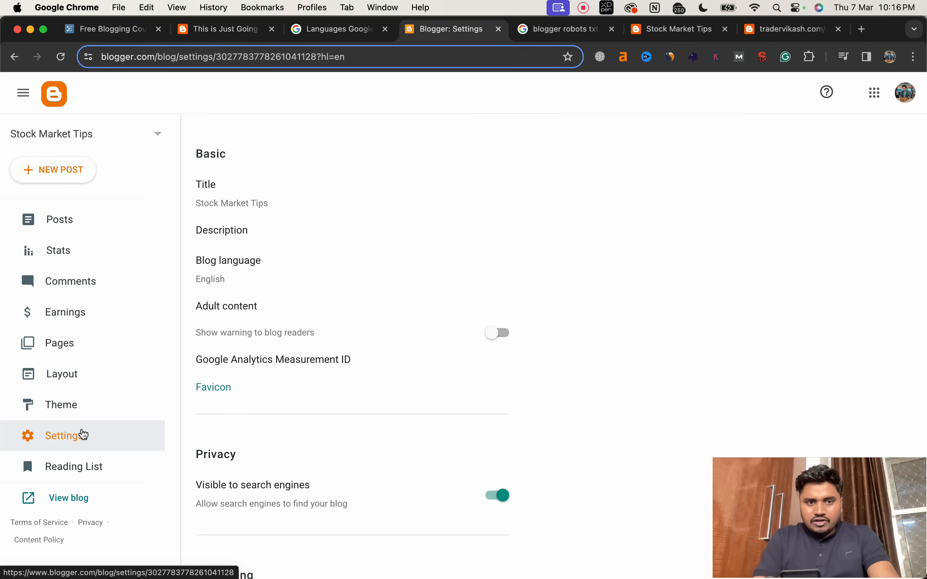
{"action": "scroll", "coordinate": [84, 434], "scroll_direction": "down", "scroll_amount": 1}
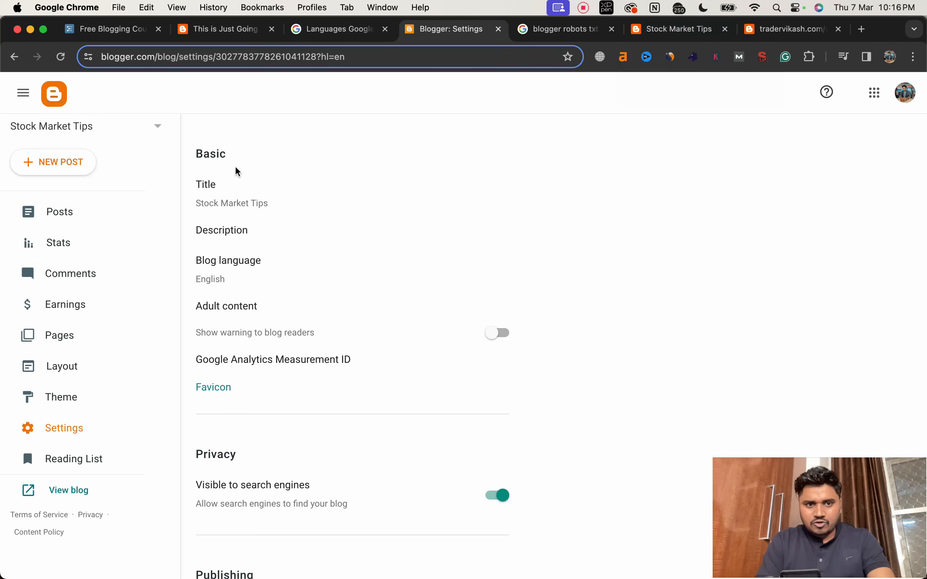
{"action": "left_click", "coordinate": [220, 202]}
{"action": "double_click", "coordinate": [433, 289]}
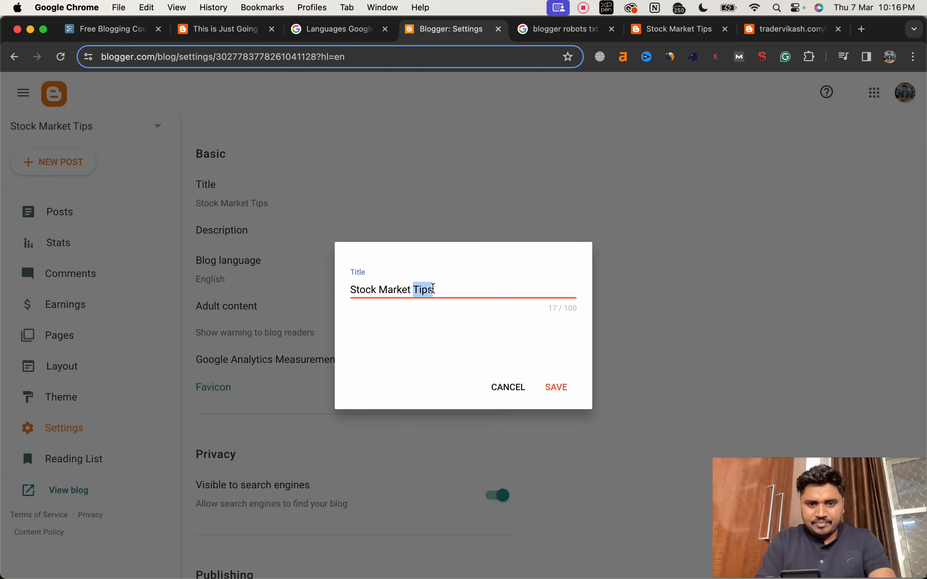
{"action": "triple_click", "coordinate": [433, 289]}
{"action": "type", "text": "Tra"}
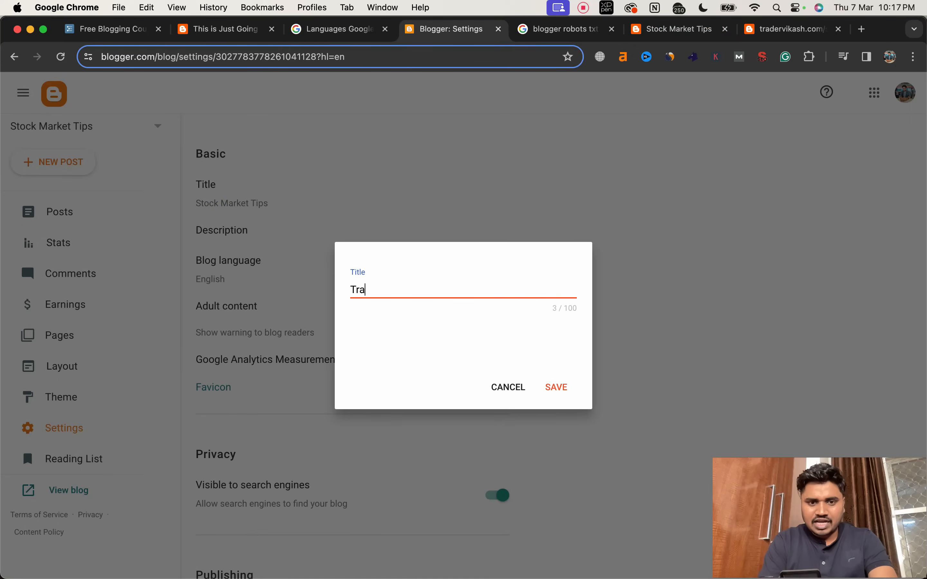
{"action": "type", "text": "der Vikash"}
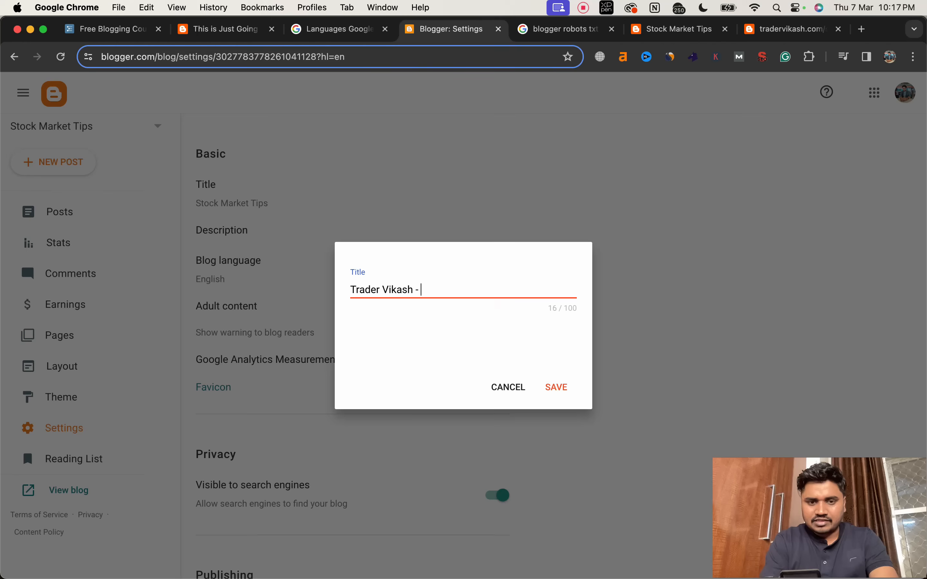
{"action": "type", "text": " - Stock"}
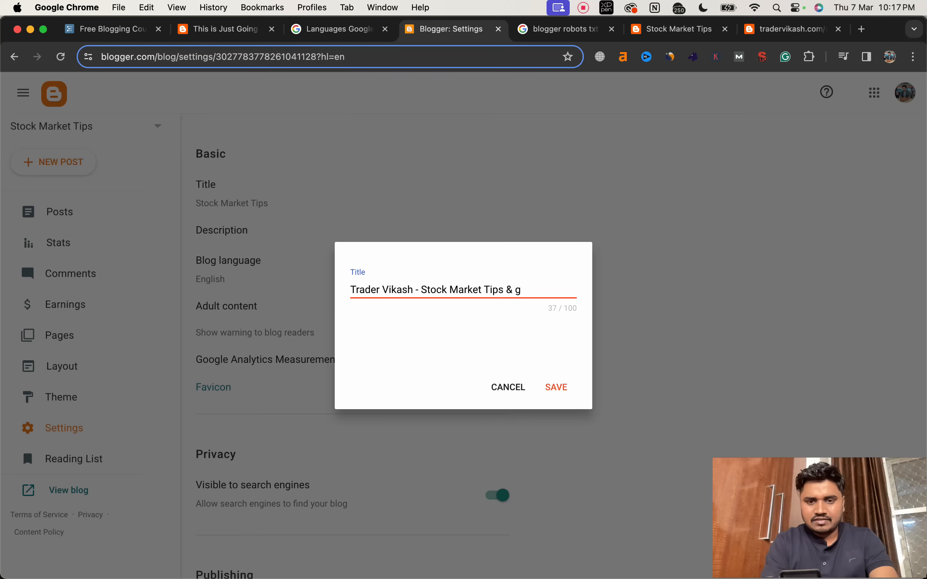
{"action": "type", "text": "Market Tips & Guide"}
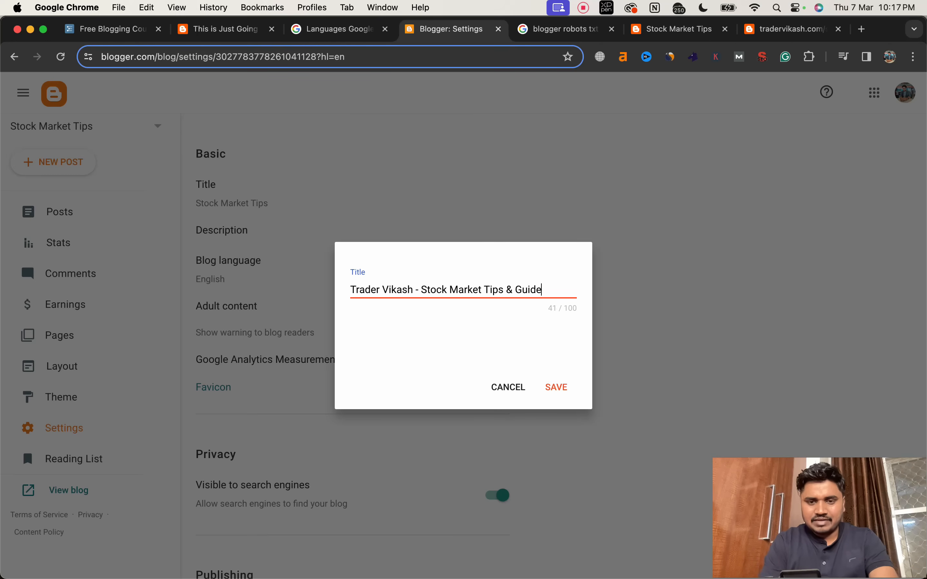
{"action": "left_click", "coordinate": [557, 386]}
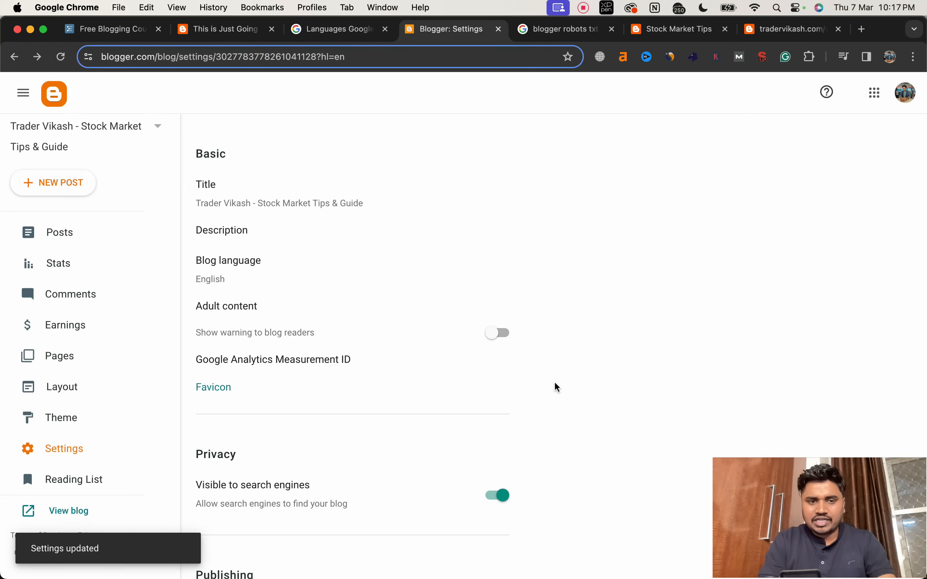
Step: Reload the live blog's homepage to check its page title, and return to the blog settings
{"action": "left_click", "coordinate": [633, 38]}
{"action": "left_click", "coordinate": [60, 58]}
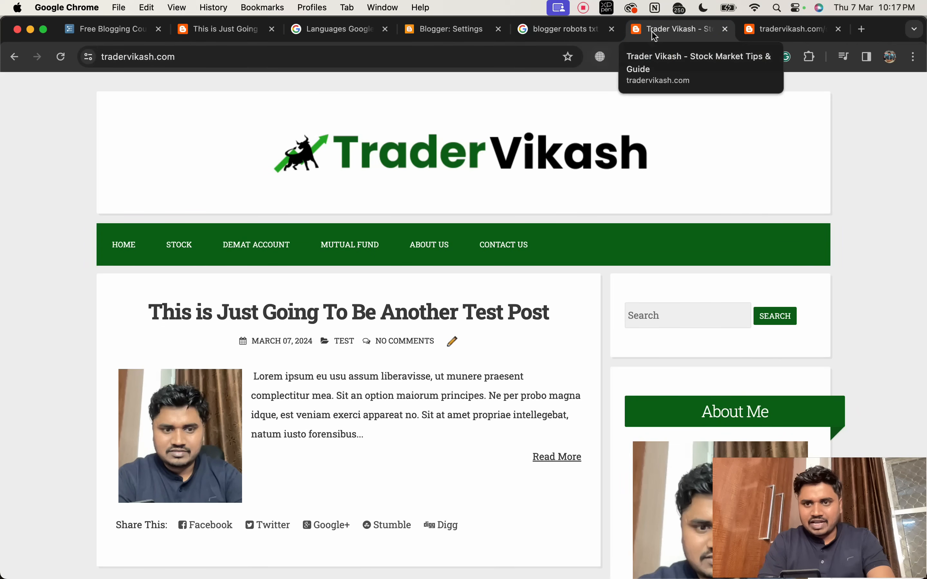
{"action": "left_click", "coordinate": [453, 39]}
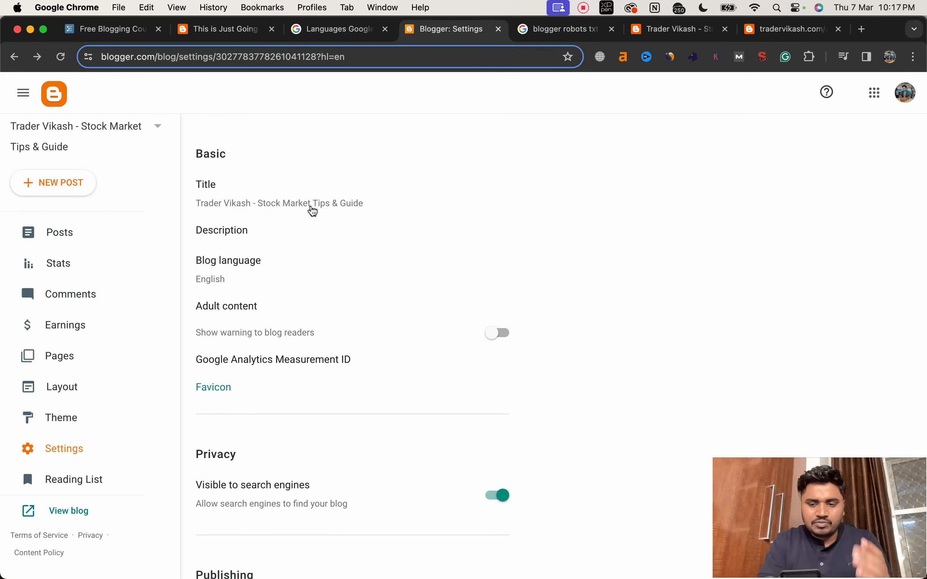
Step: Enter "Stock market, demat account, mutual fund, trading" as the blog description
{"action": "left_click", "coordinate": [243, 232]}
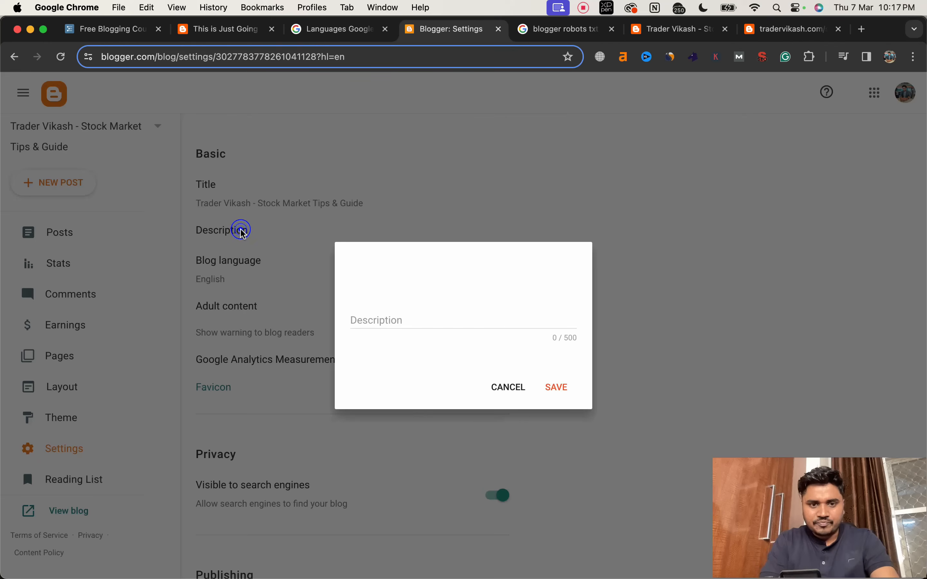
{"action": "left_click", "coordinate": [403, 322]}
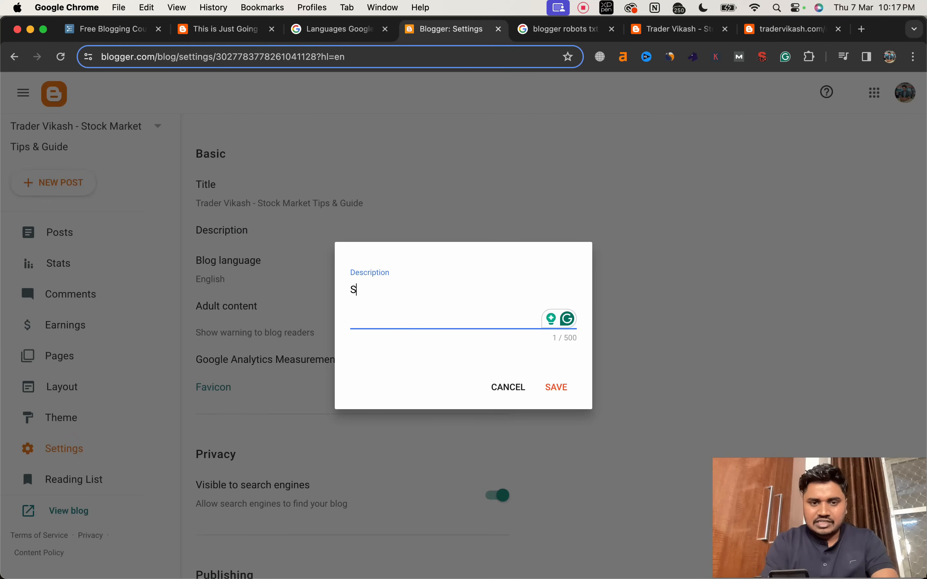
{"action": "type", "text": "T"}
{"action": "key", "text": "BackSpace"}
{"action": "type", "text": "toc"}
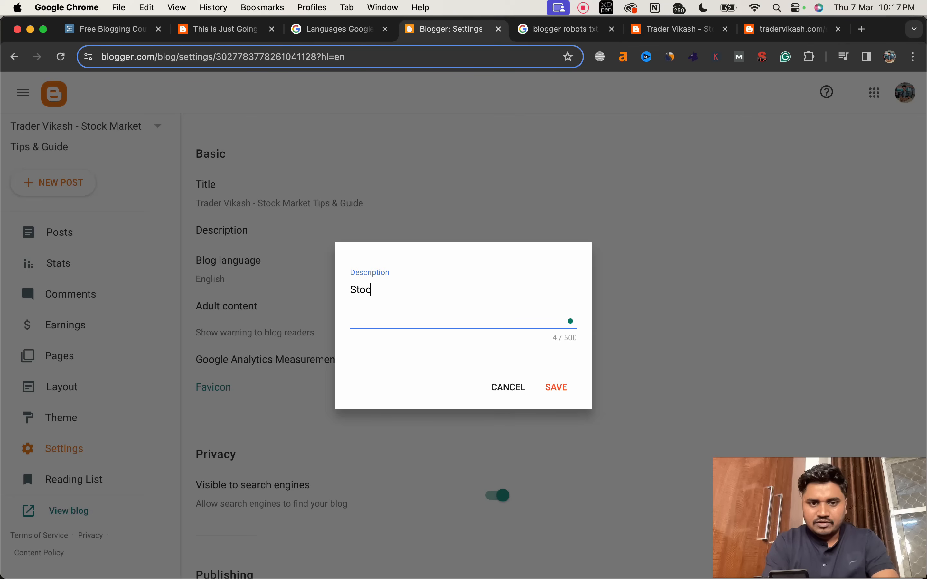
{"action": "type", "text": "k market, dema"}
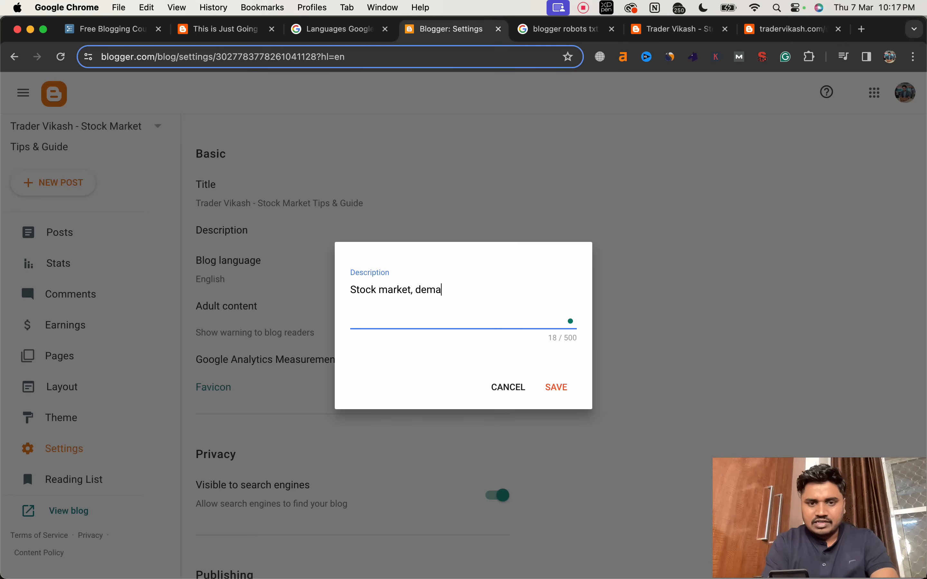
{"action": "type", "text": "t account, "}
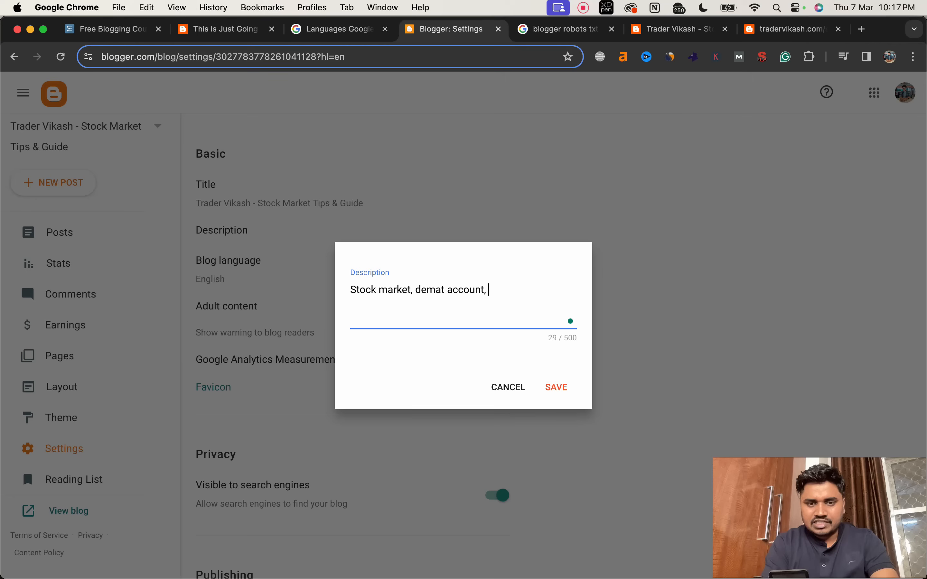
{"action": "type", "text": "mut"}
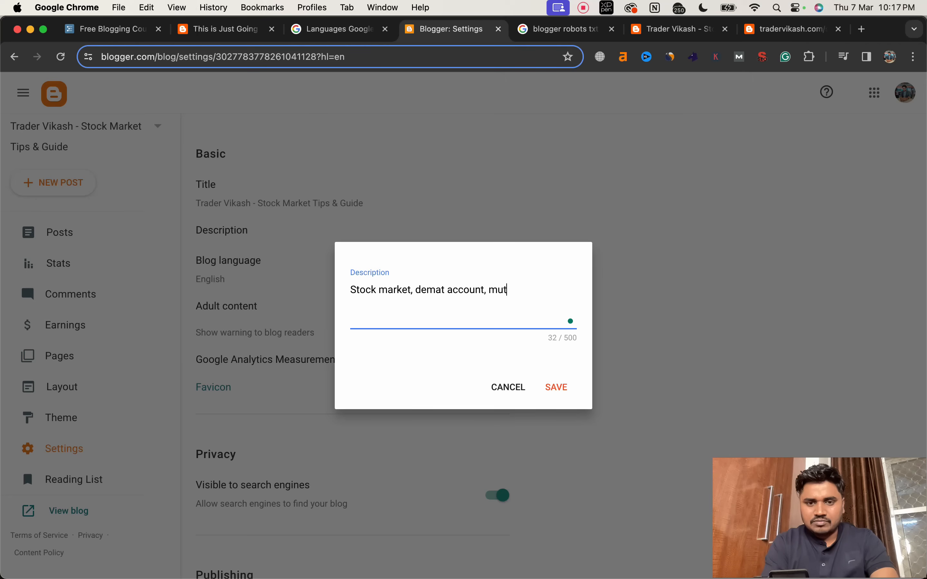
{"action": "type", "text": "ual fund"}
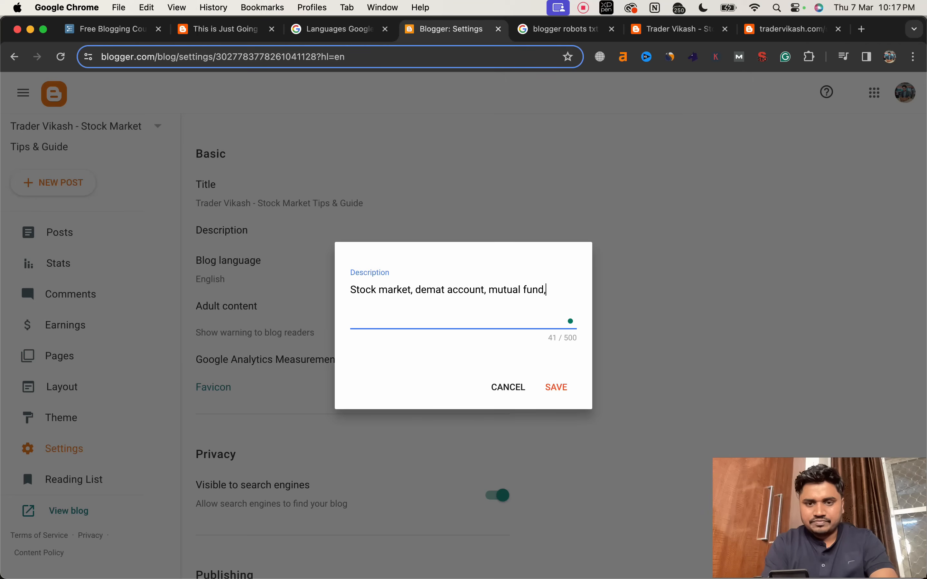
{"action": "type", "text": ", trading"}
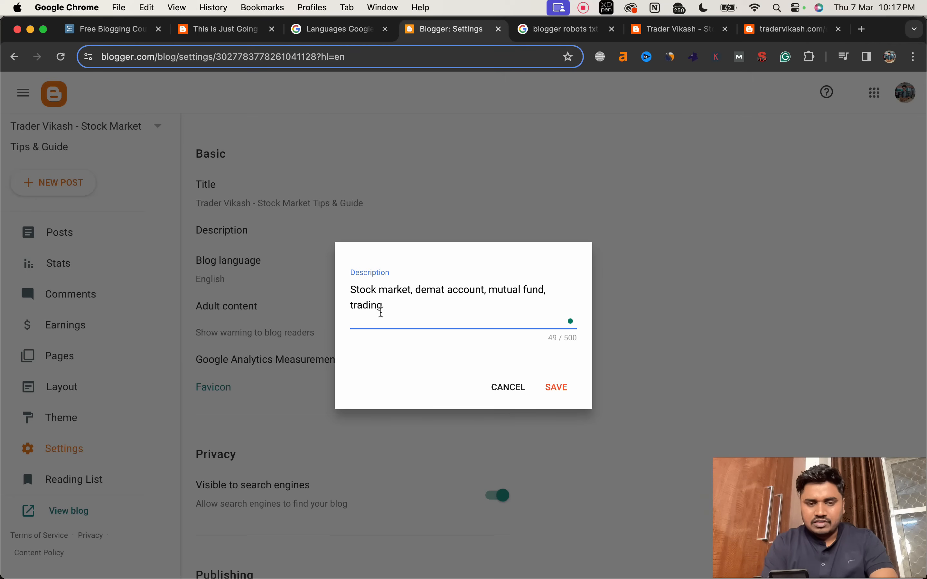
Step: Insert "You will get latest update on" at the beginning of the blog description
{"action": "left_click", "coordinate": [352, 289]}
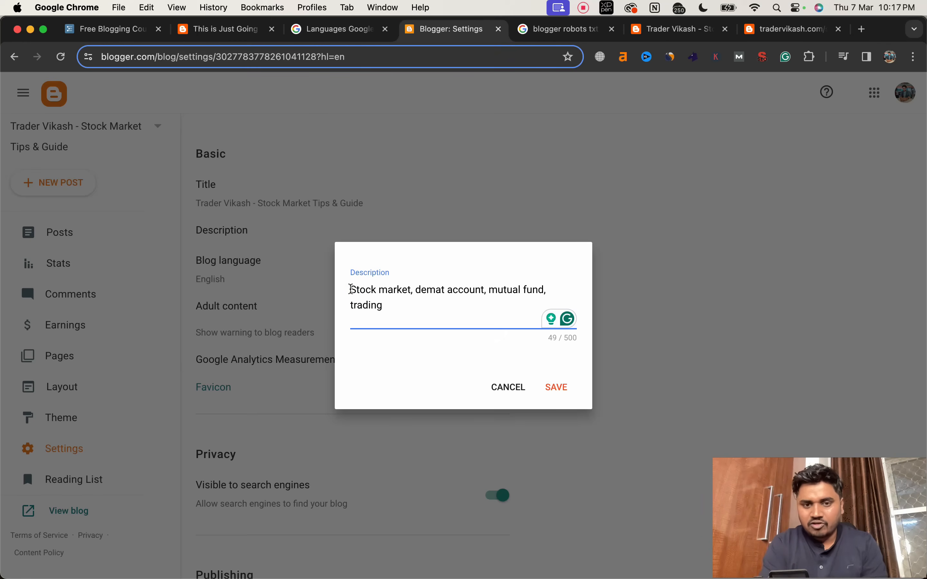
{"action": "type", "text": "You will get "}
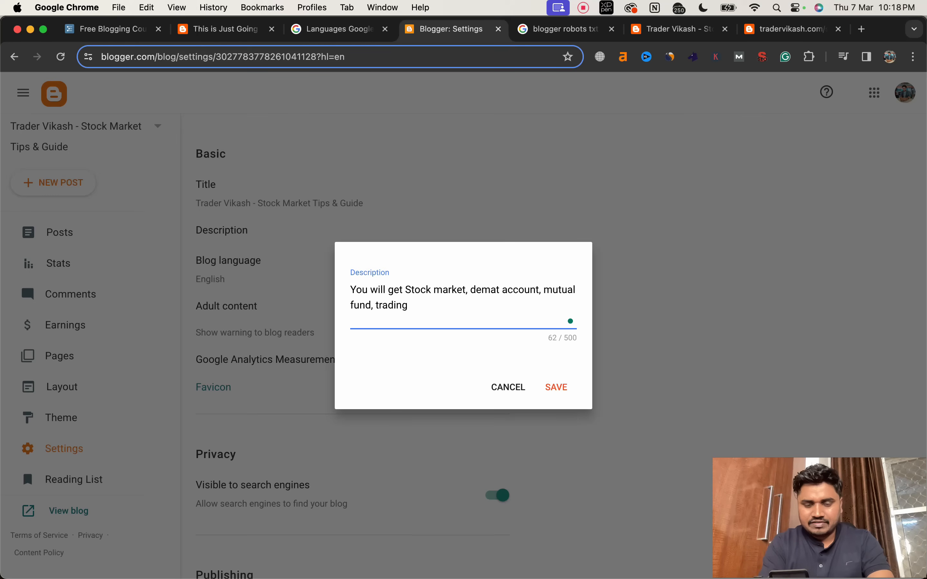
{"action": "type", "text": "latest up"}
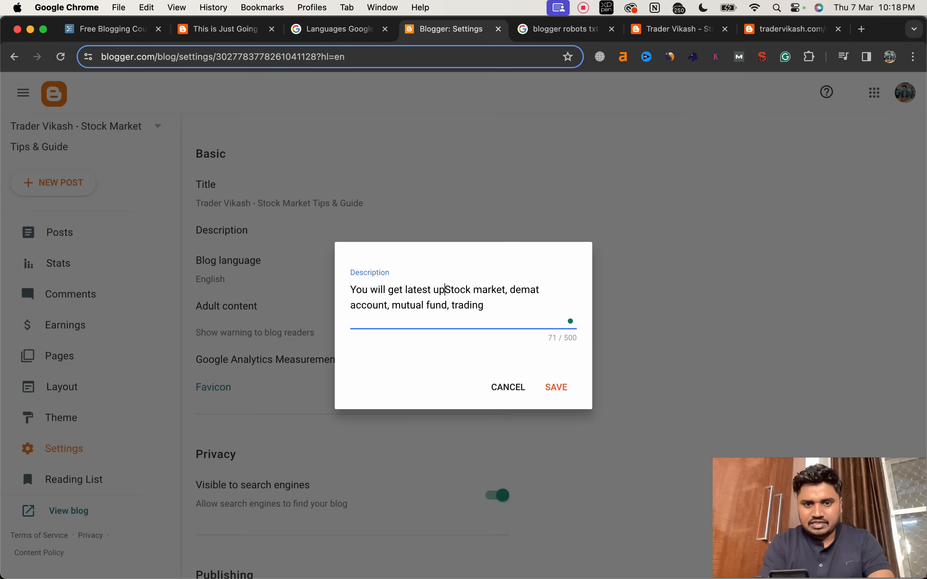
{"action": "type", "text": "date on"}
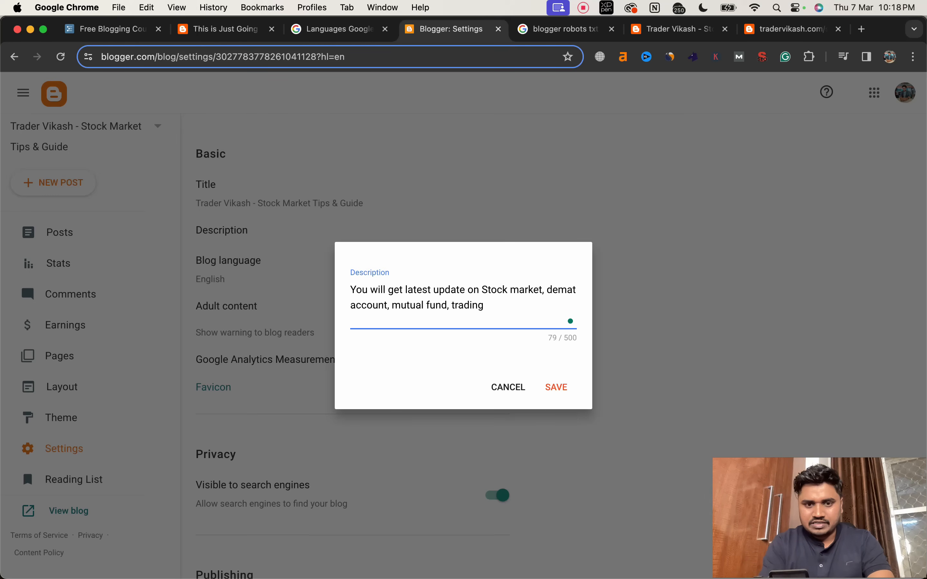
{"action": "left_click", "coordinate": [545, 290]}
{"action": "key", "text": "BackSpace"}
{"action": "type", "text": ". Which are the best"}
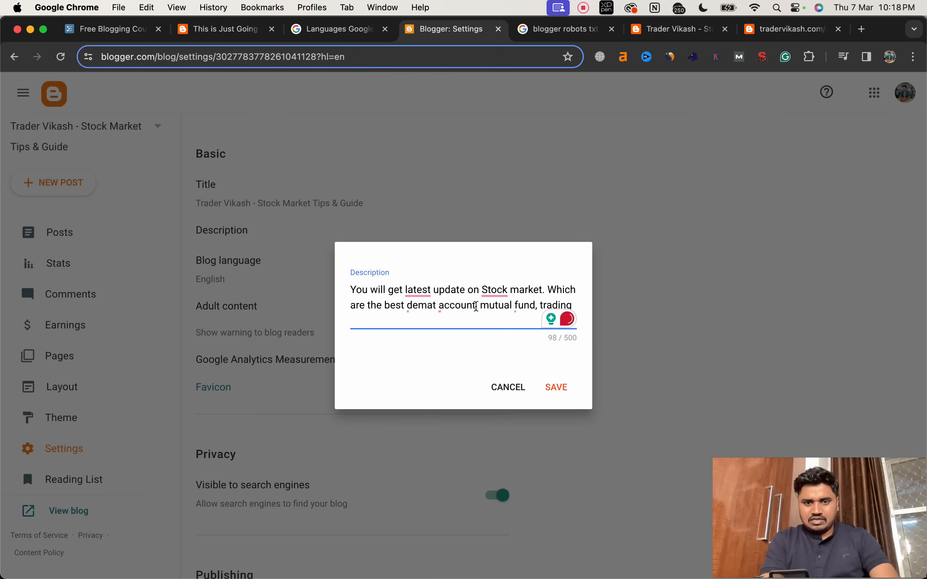
Step: Remove the text between "Stock market" and "mutual fund" in the description, and end it with "& best demat account."
{"action": "left_click_drag", "start_coordinate": [544, 290], "coordinate": [476, 305]}
{"action": "key", "text": "BackSpace"}
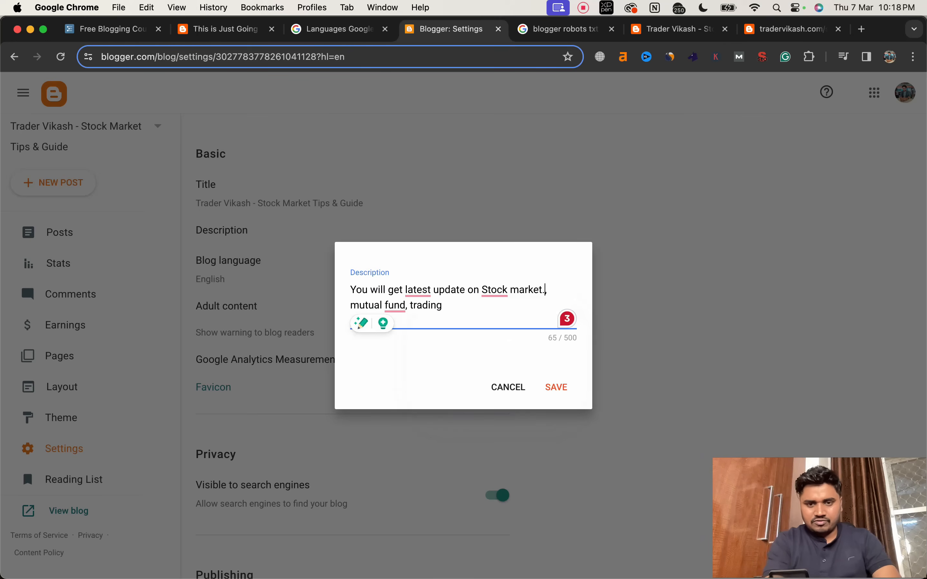
{"action": "key", "text": "BackSpace"}
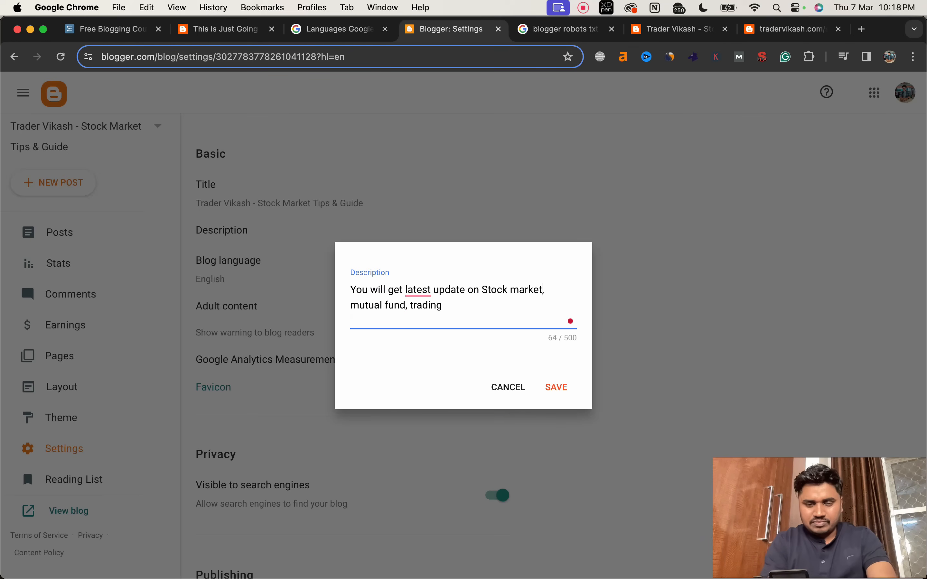
{"action": "left_click", "coordinate": [459, 307]}
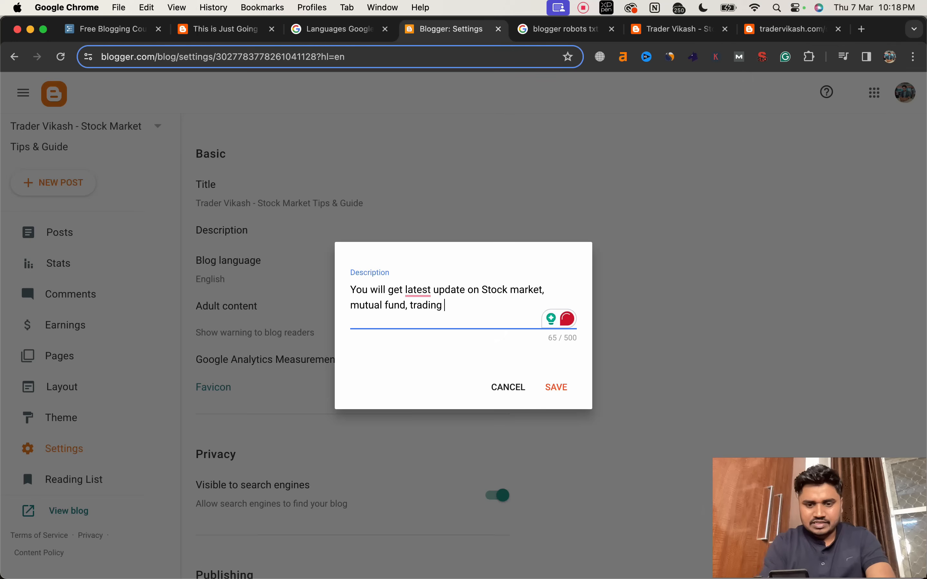
{"action": "type", "text": "& best "}
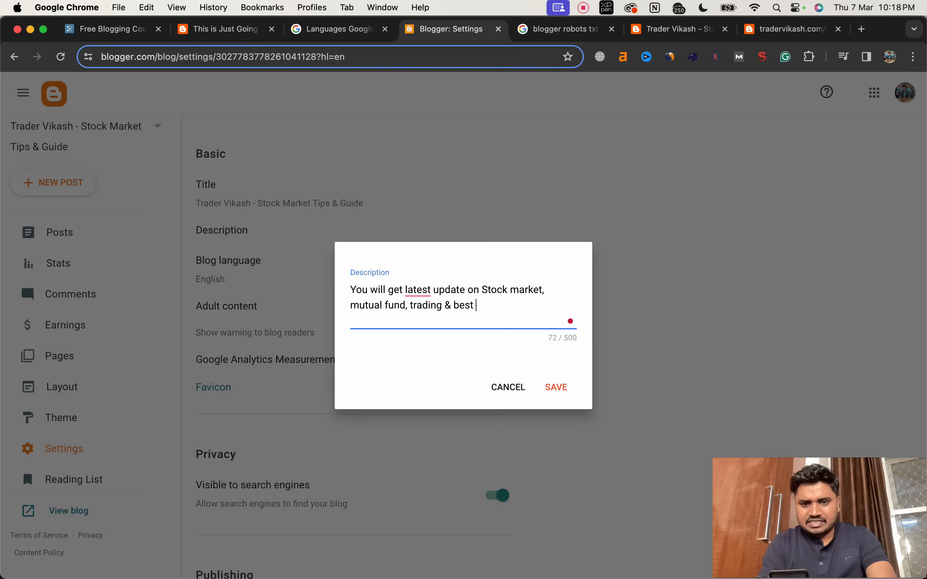
{"action": "type", "text": "demat accou"}
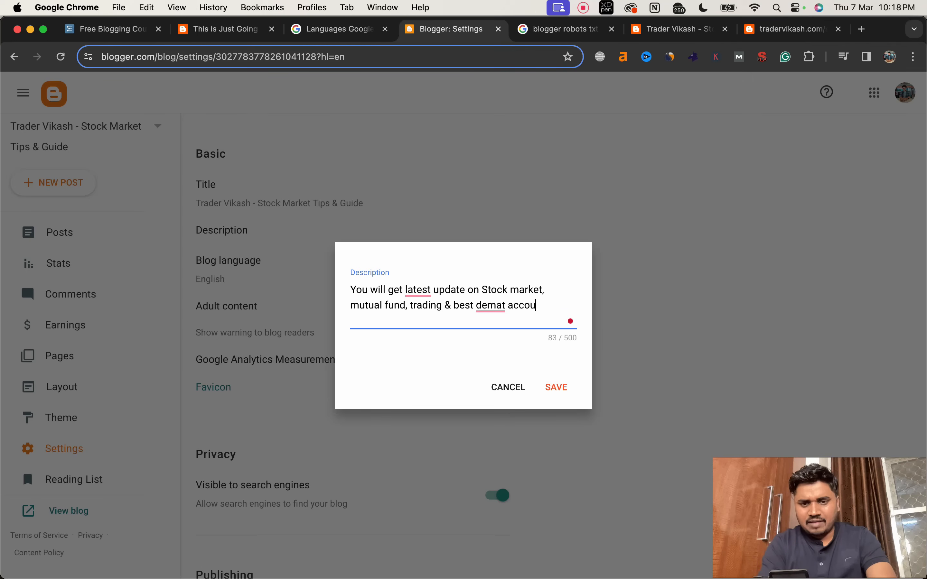
{"action": "type", "text": "nt."}
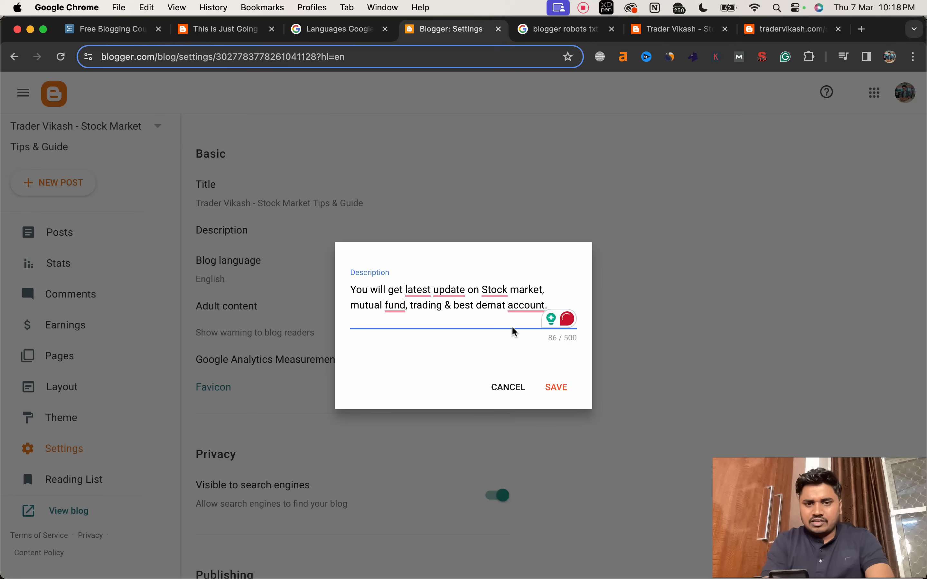
Step: Accept the grammar suggestions that change "update" to "updates" and "fund" to "funds" in the description
{"action": "mouse_move", "coordinate": [460, 292]}
{"action": "left_click", "coordinate": [458, 324]}
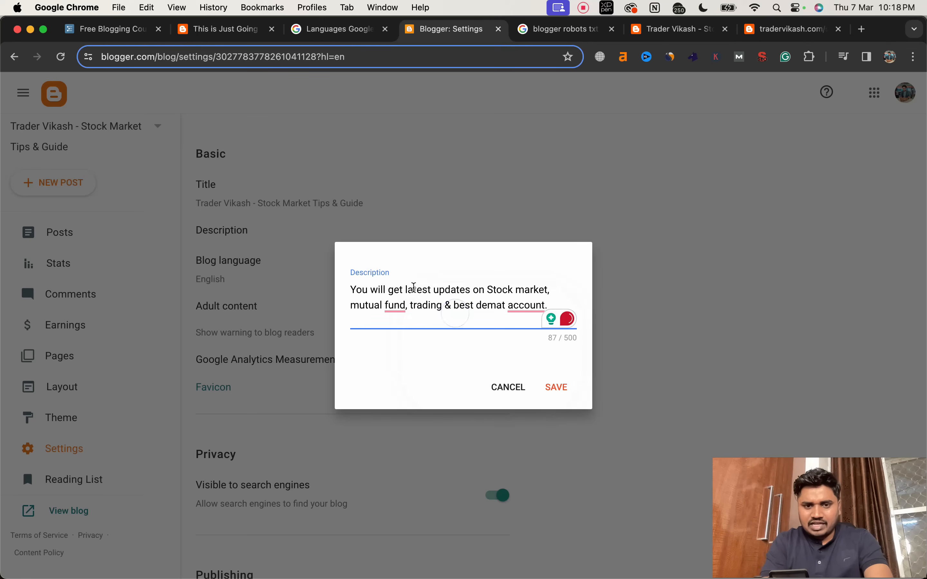
{"action": "mouse_move", "coordinate": [402, 304]}
{"action": "left_click", "coordinate": [404, 329]}
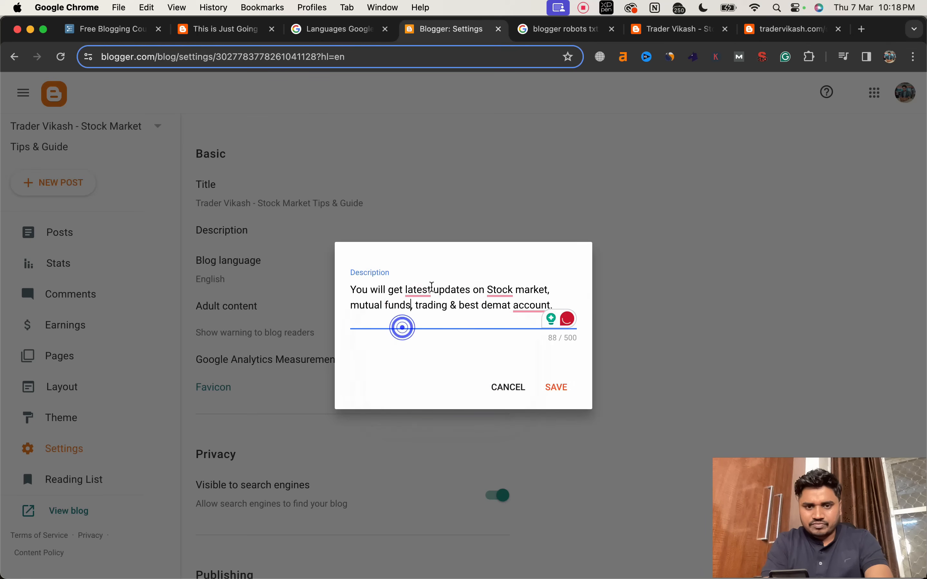
Step: Accept the grammar suggestions that add "the" before "latest" and before "Stock", and save the blog description
{"action": "mouse_move", "coordinate": [423, 288]}
{"action": "left_click", "coordinate": [429, 314]}
{"action": "mouse_move", "coordinate": [517, 288]}
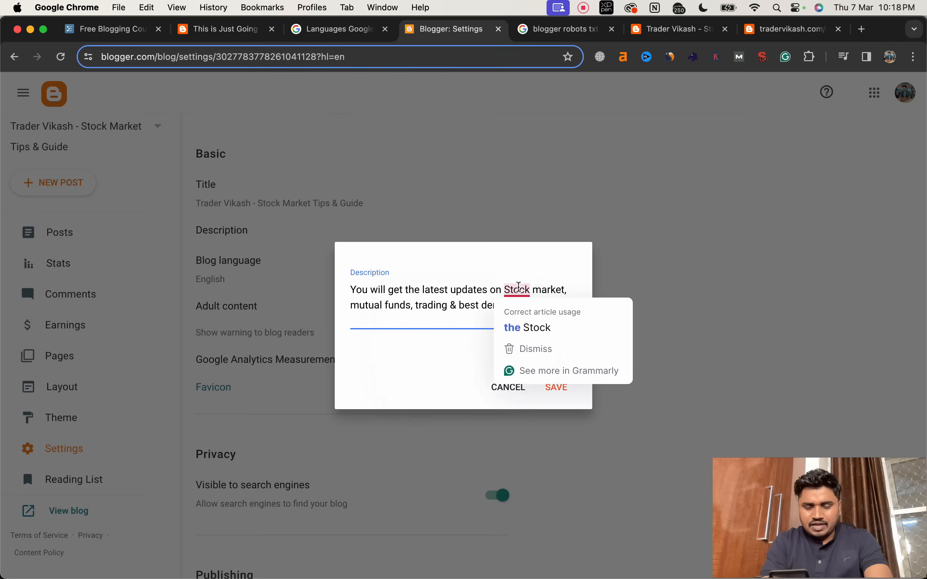
{"action": "left_click", "coordinate": [527, 318]}
{"action": "left_click", "coordinate": [560, 385]}
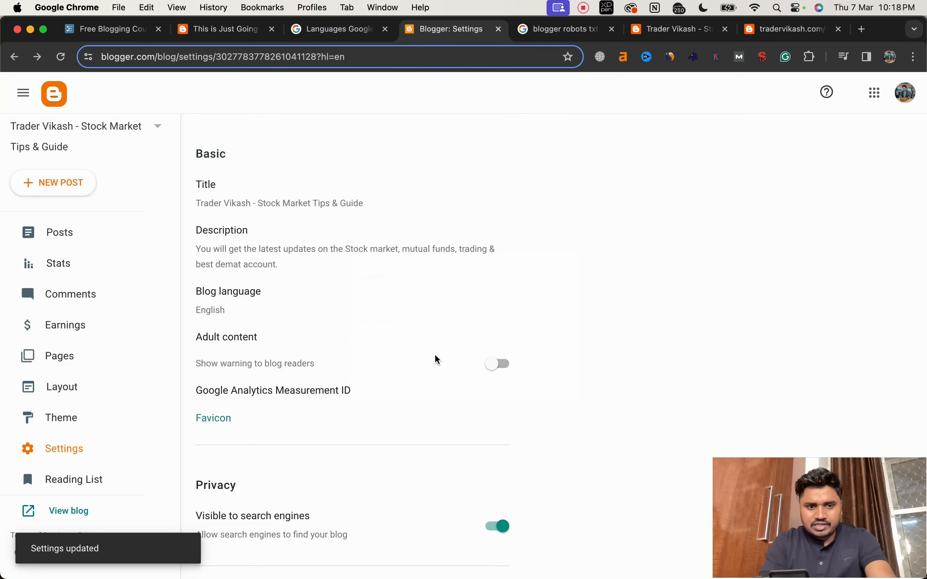
Step: Review the available blog languages and save the language setting as English
{"action": "left_click", "coordinate": [254, 307]}
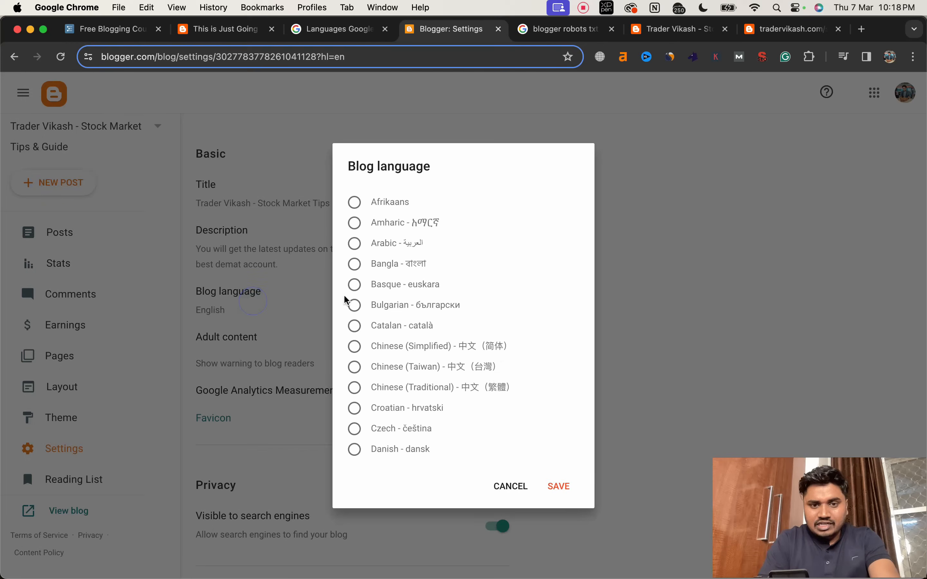
{"action": "scroll", "coordinate": [441, 380], "scroll_direction": "down", "scroll_amount": 15}
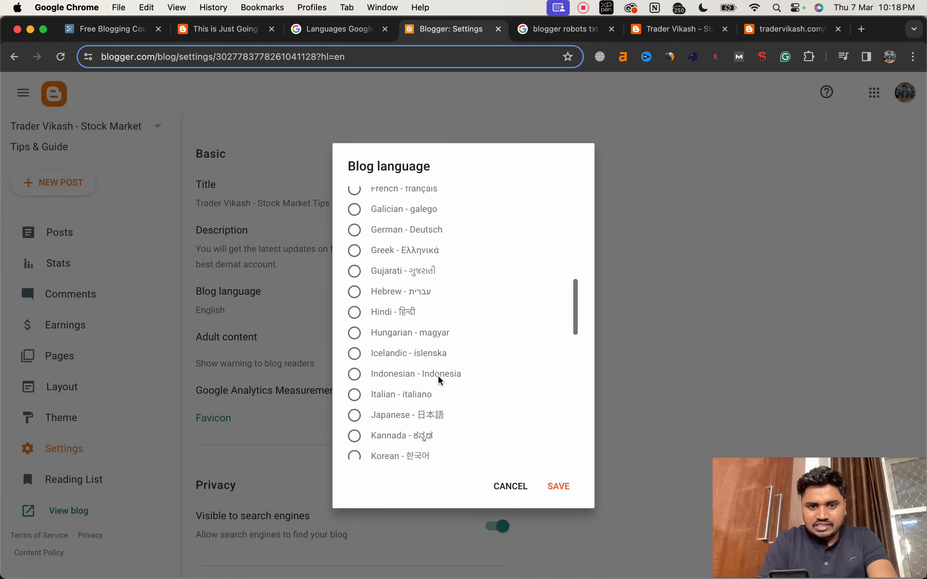
{"action": "scroll", "coordinate": [440, 380], "scroll_direction": "down", "scroll_amount": 5}
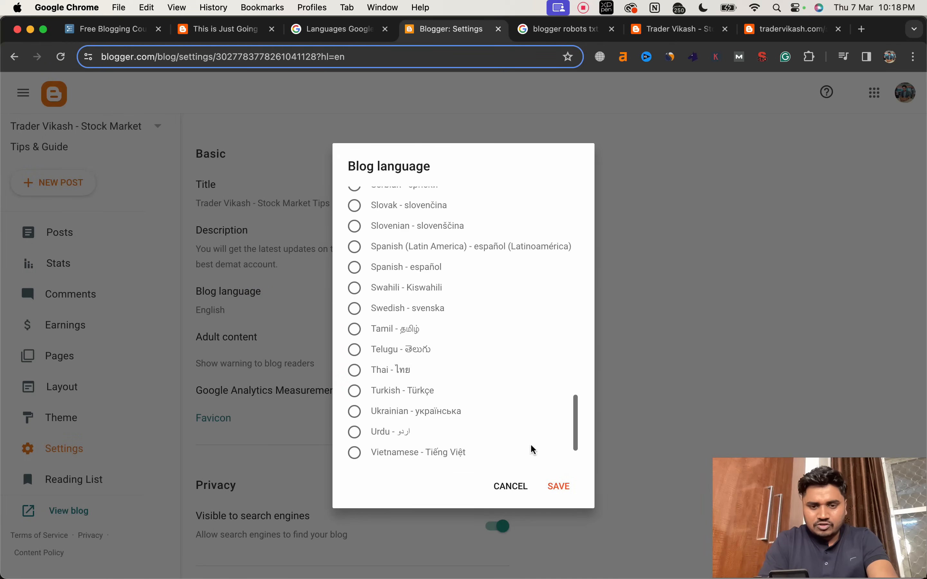
{"action": "left_click", "coordinate": [546, 484]}
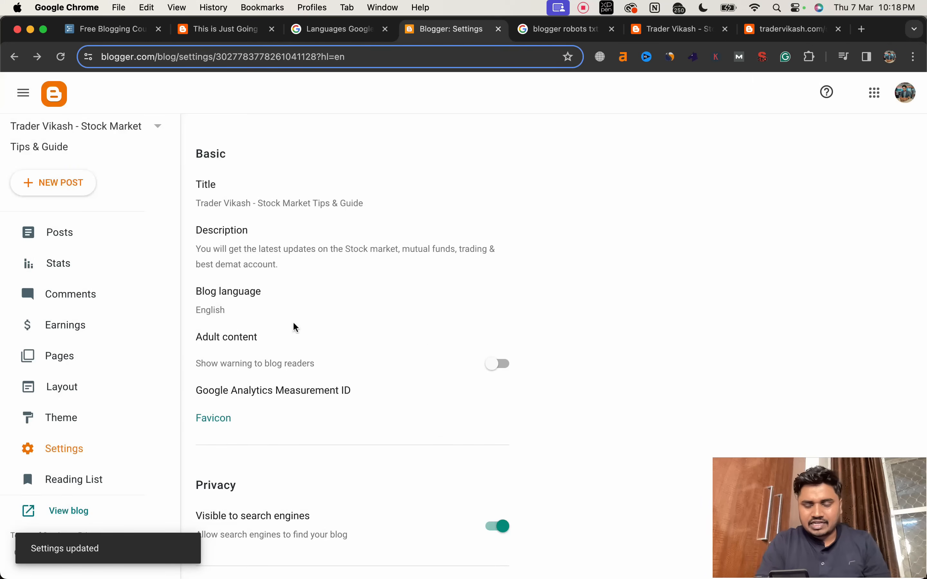
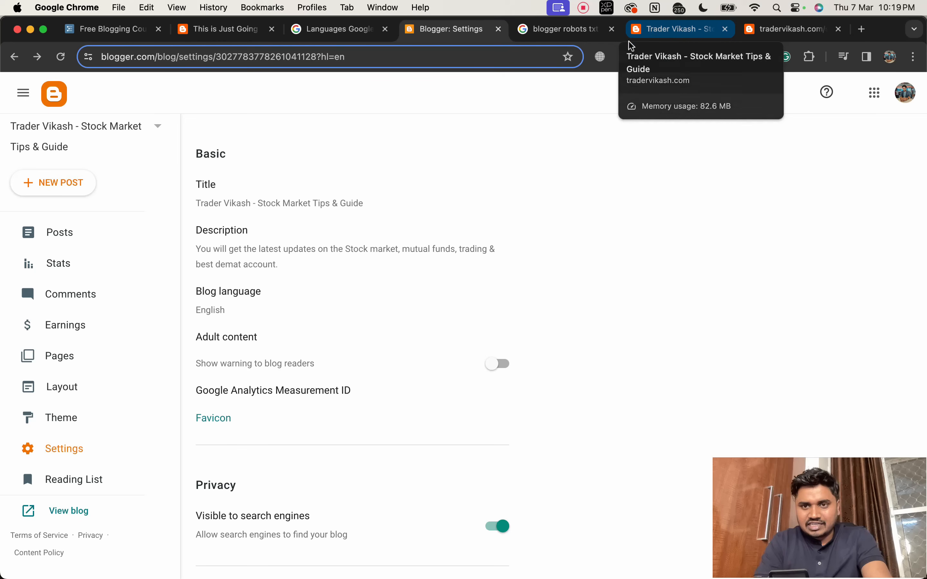
Step: Capture a screenshot of the bull-and-arrow logo from the header of the live blog
{"action": "left_click", "coordinate": [656, 38]}
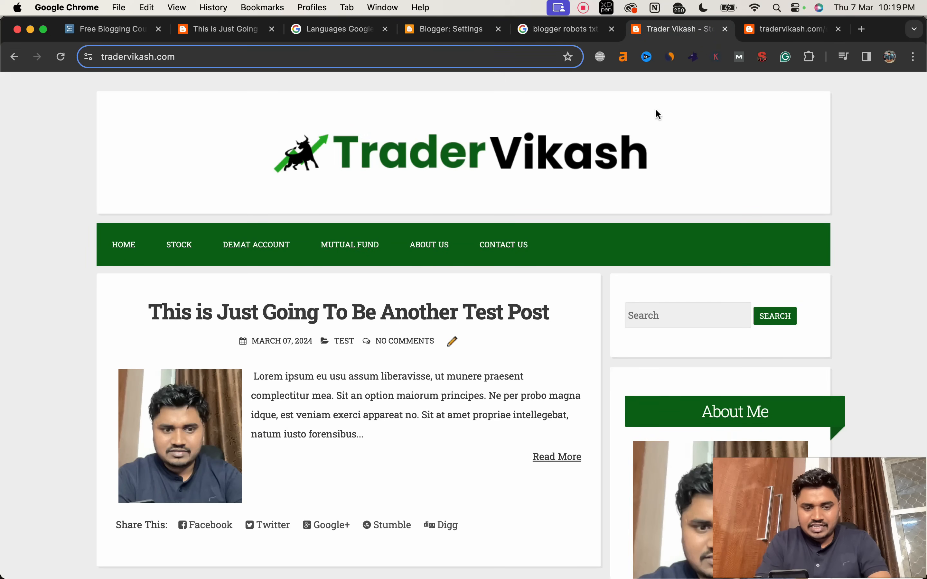
{"action": "key", "text": "super+shift+4"}
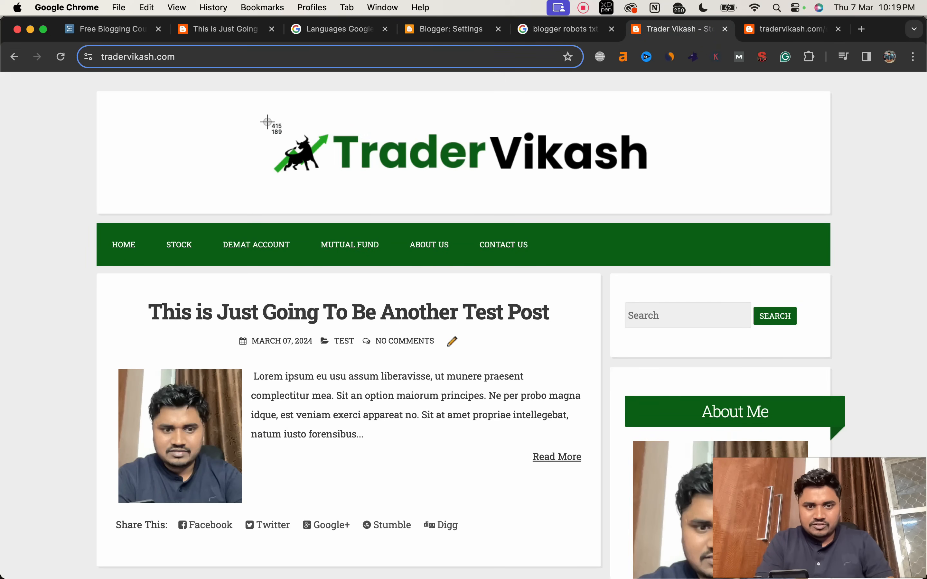
{"action": "left_click_drag", "start_coordinate": [268, 122], "coordinate": [333, 184]}
Step: Try to upload the logo capture "Screenshot 2024-03-07 at 10.19.27 PM" as the blog's favicon
{"action": "left_click", "coordinate": [460, 30]}
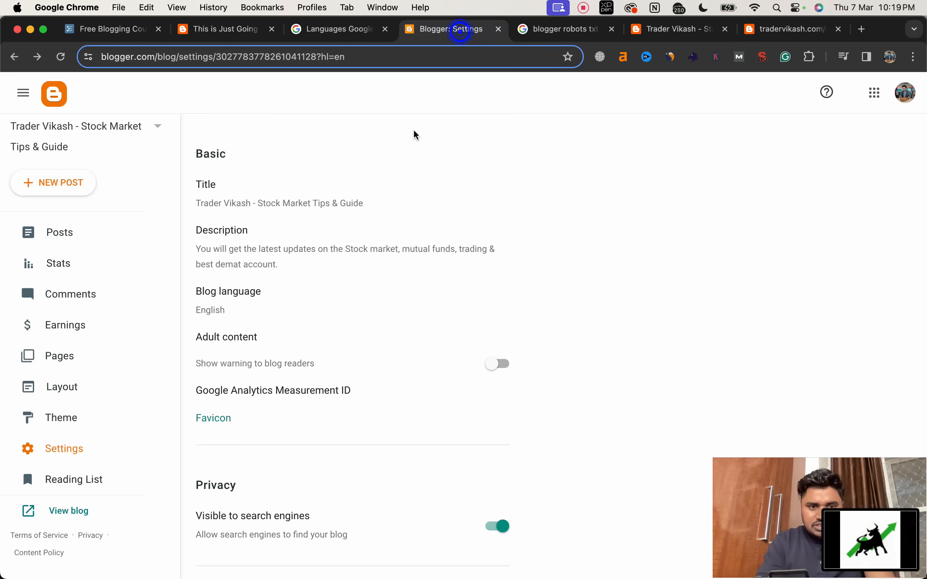
{"action": "left_click", "coordinate": [224, 423]}
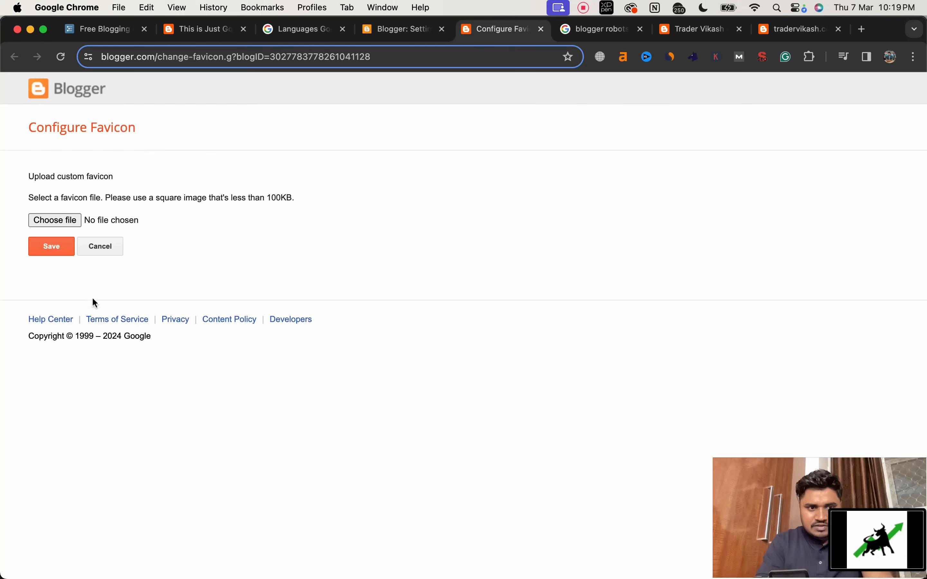
{"action": "left_click", "coordinate": [58, 219]}
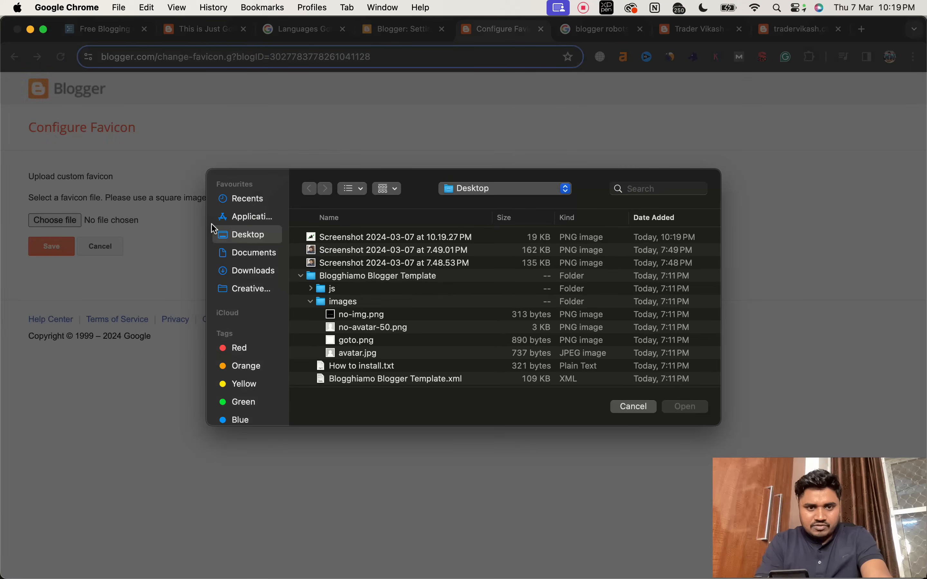
{"action": "double_click", "coordinate": [339, 238]}
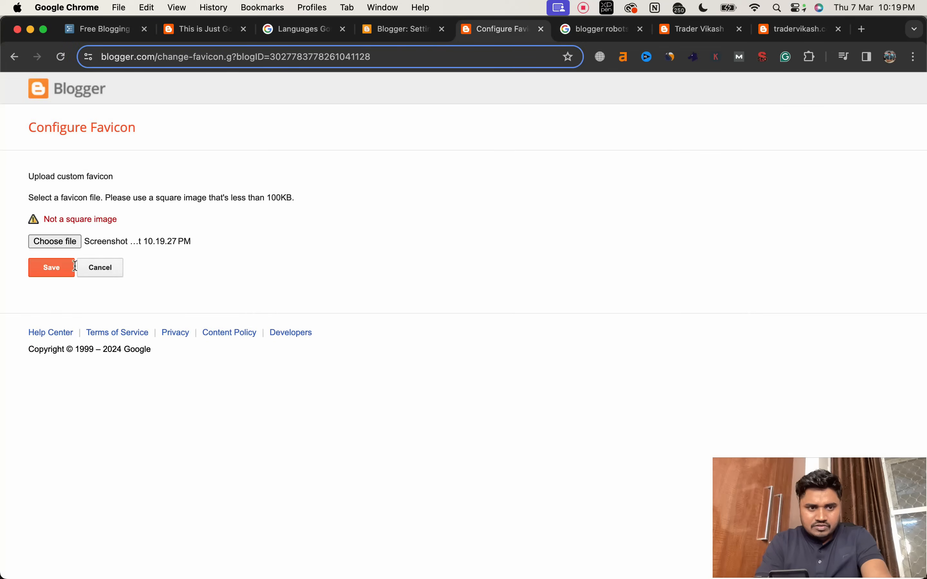
{"action": "left_click", "coordinate": [58, 272]}
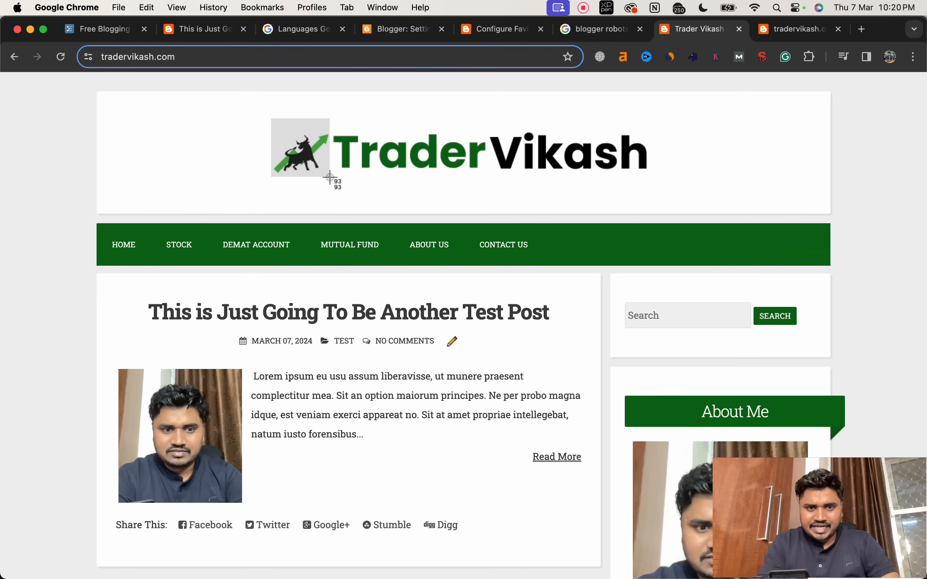
Step: Capture a square 93 by 93 pixel screenshot of the header's bull logo and save it as the blog's favicon
{"action": "left_click_drag", "start_coordinate": [330, 177], "coordinate": [330, 177]}
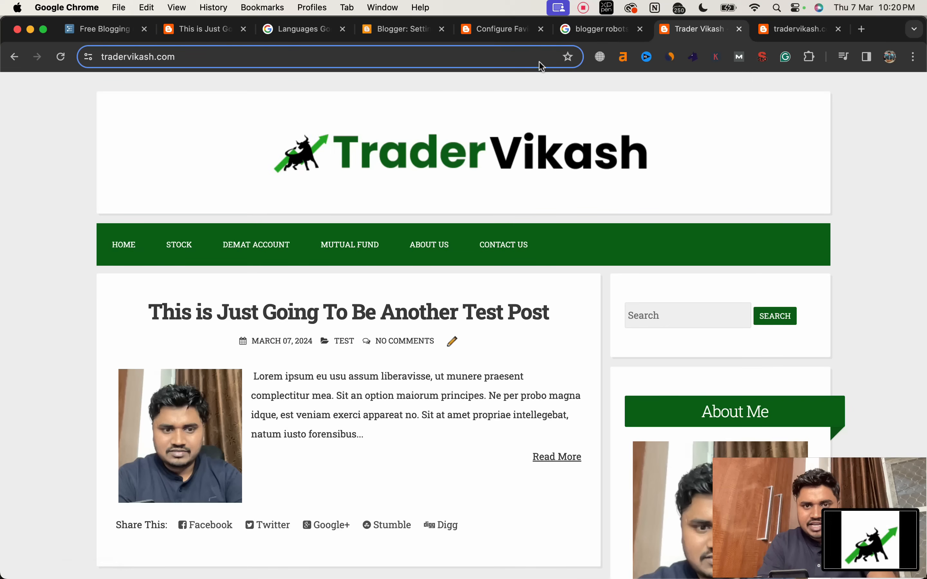
{"action": "left_click", "coordinate": [494, 29]}
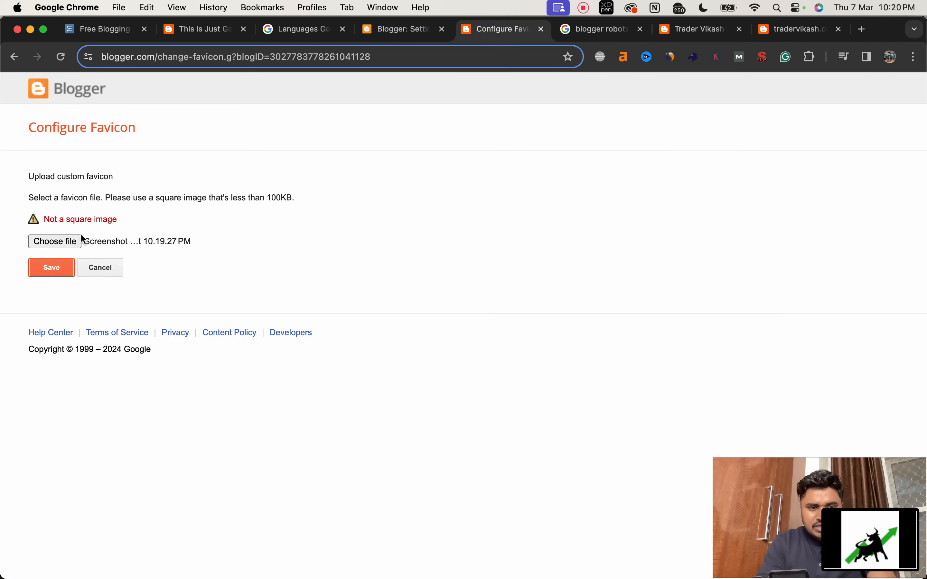
{"action": "left_click", "coordinate": [72, 242]}
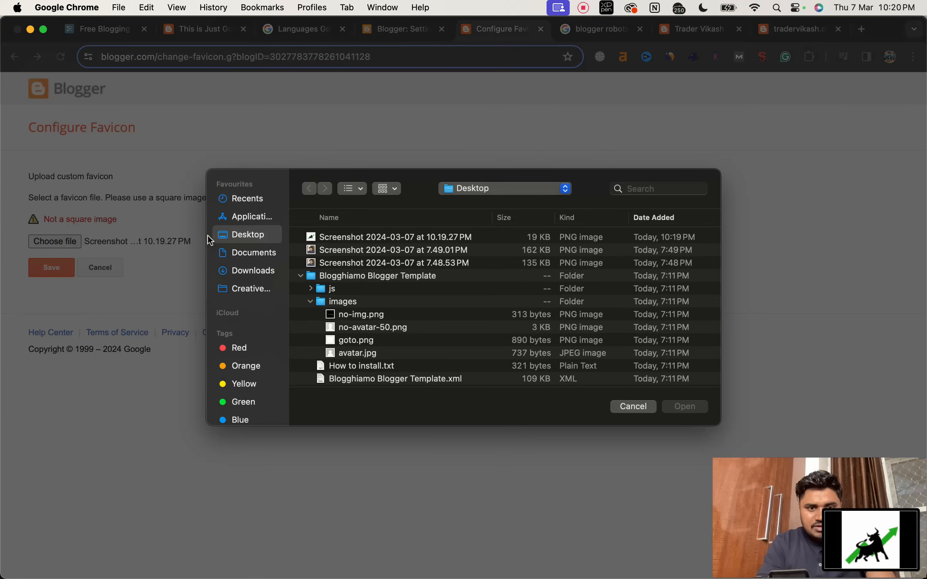
{"action": "left_click", "coordinate": [329, 238]}
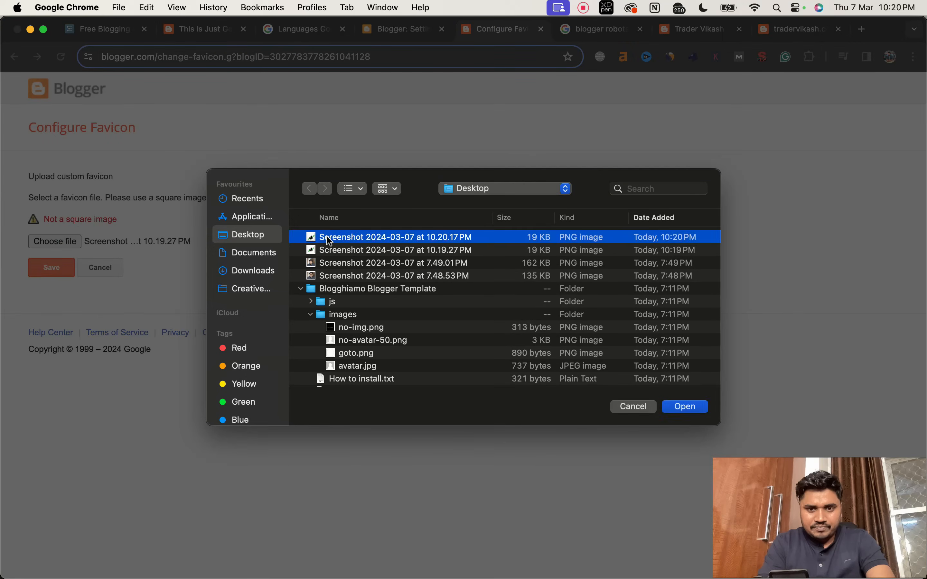
{"action": "double_click", "coordinate": [330, 238]}
{"action": "left_click", "coordinate": [61, 250]}
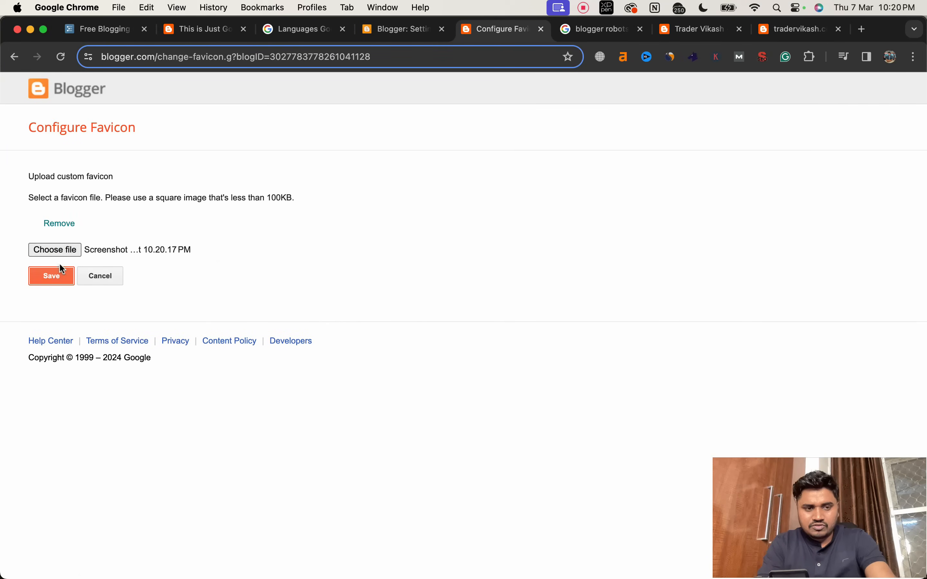
{"action": "left_click", "coordinate": [55, 275]}
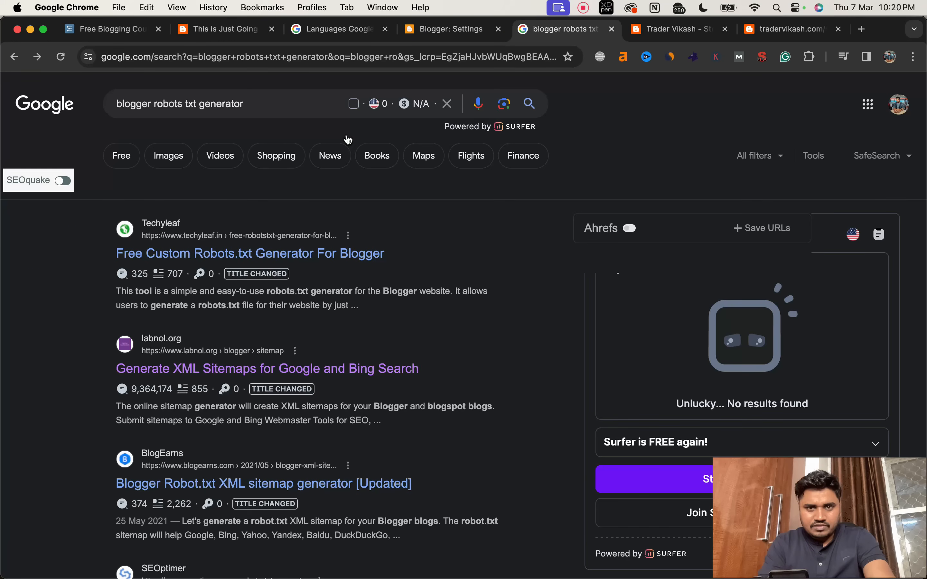
Step: Check the new favicon by reloading the blog settings, viewing the uploaded image in its own tab and reloading the live blog
{"action": "left_click", "coordinate": [437, 30]}
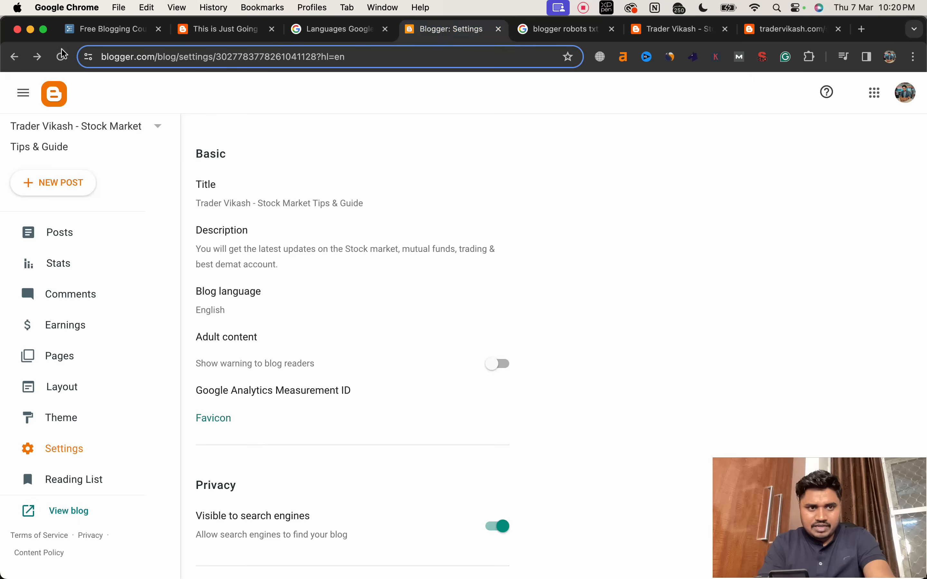
{"action": "left_click", "coordinate": [61, 58]}
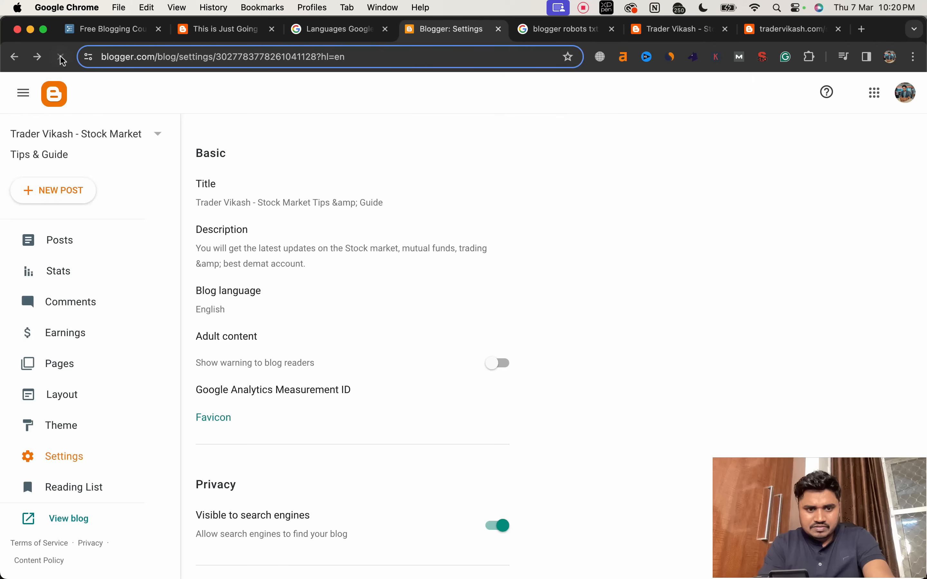
{"action": "left_click", "coordinate": [659, 35]}
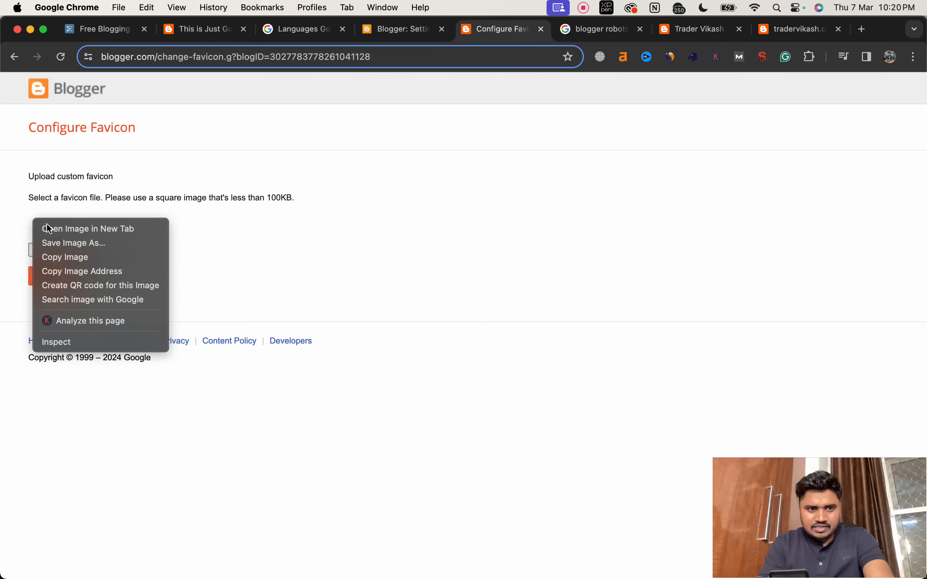
{"action": "left_click", "coordinate": [48, 227]}
{"action": "left_click", "coordinate": [518, 30]}
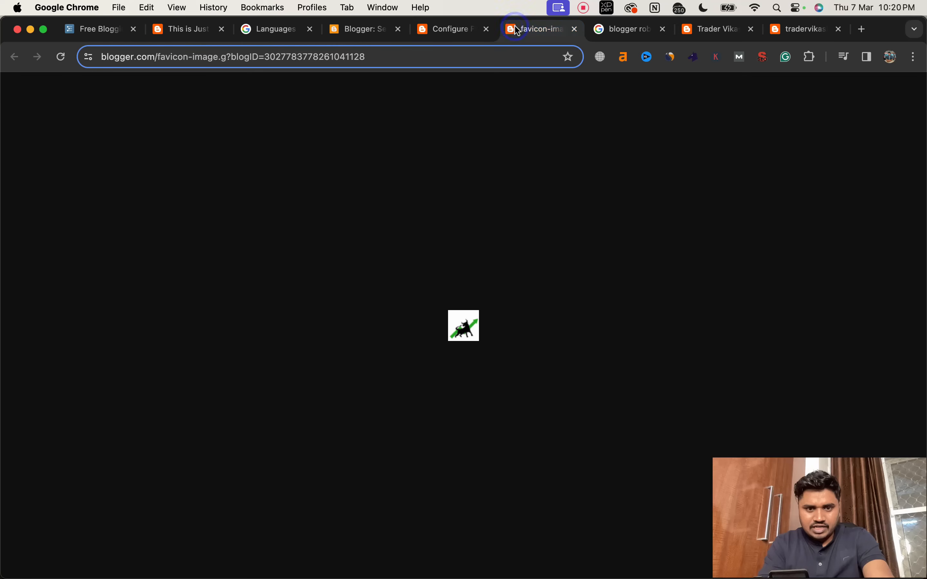
{"action": "left_click", "coordinate": [575, 29]}
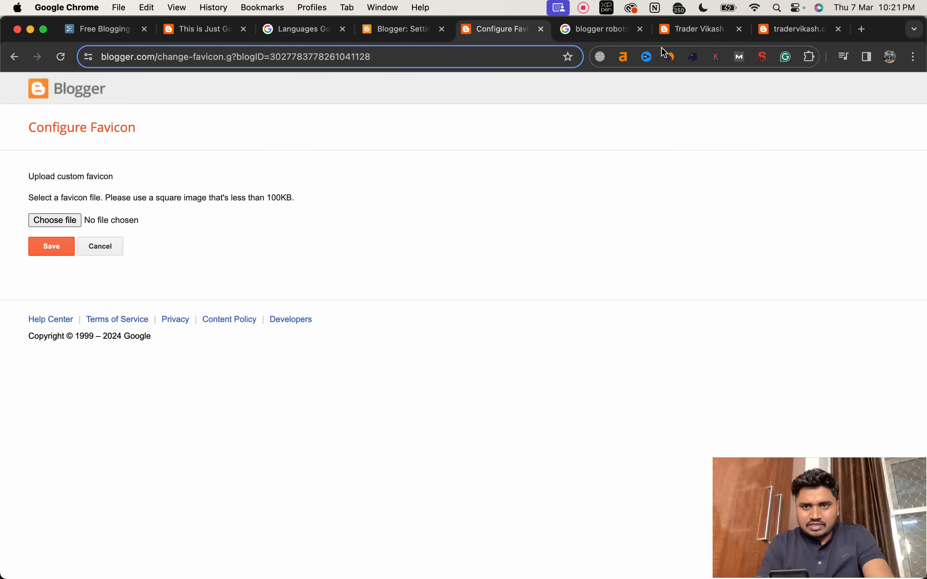
{"action": "left_click", "coordinate": [673, 34]}
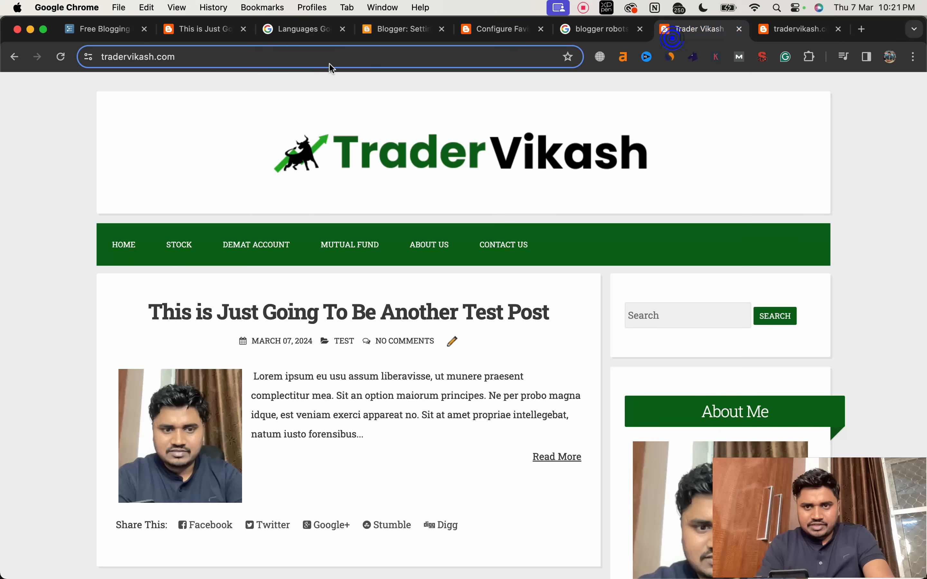
{"action": "left_click", "coordinate": [61, 57]}
Step: Review the blog's privacy, publishing, HTTPS and permissions settings, down to the posts section
{"action": "left_click", "coordinate": [403, 29]}
{"action": "scroll", "coordinate": [412, 270], "scroll_direction": "down", "scroll_amount": 5}
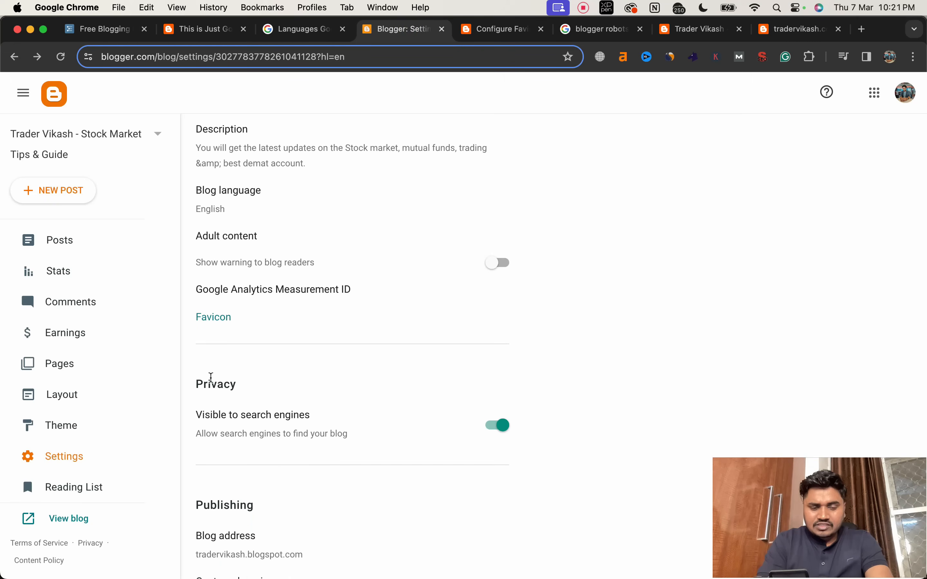
{"action": "double_click", "coordinate": [205, 384]}
{"action": "scroll", "coordinate": [268, 405], "scroll_direction": "down", "scroll_amount": 3}
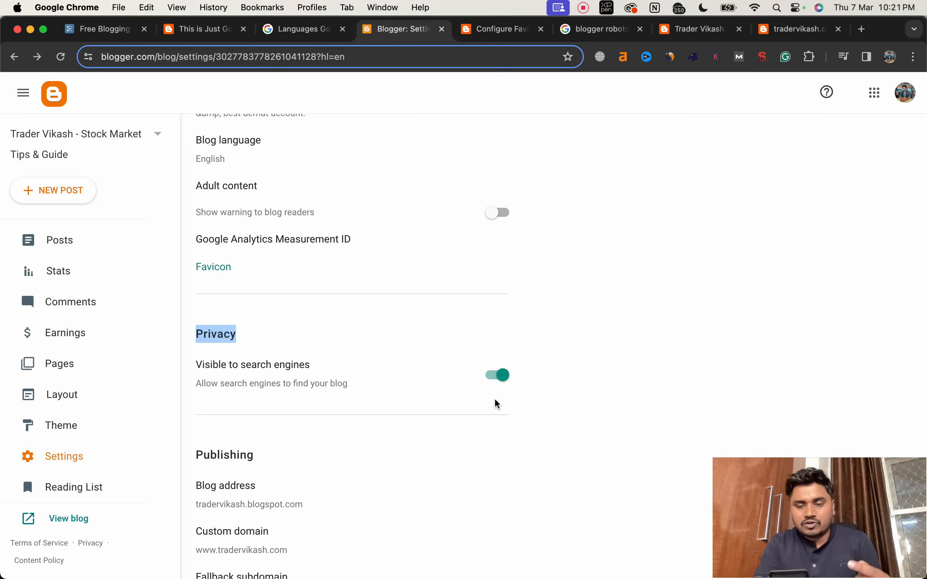
{"action": "scroll", "coordinate": [476, 424], "scroll_direction": "down", "scroll_amount": 4}
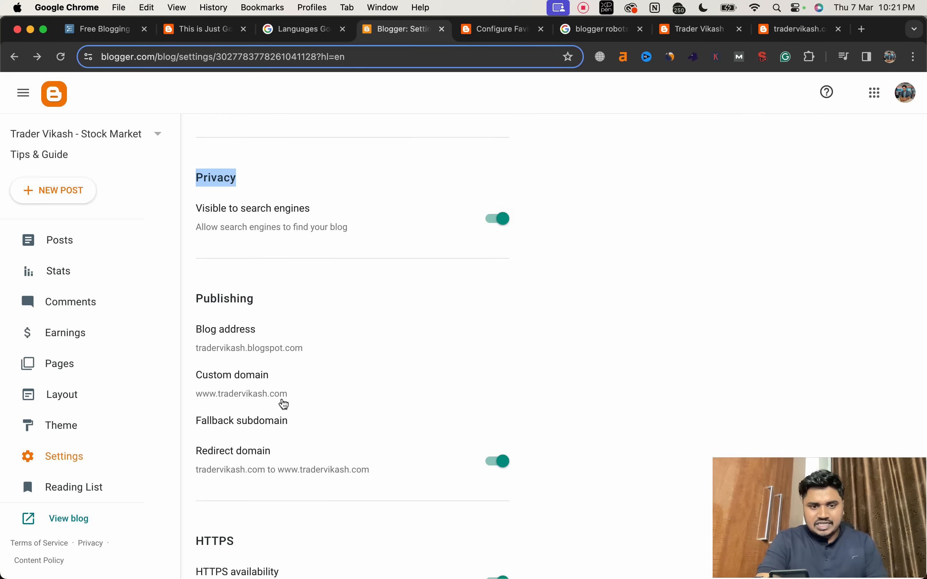
{"action": "scroll", "coordinate": [283, 405], "scroll_direction": "down", "scroll_amount": 3}
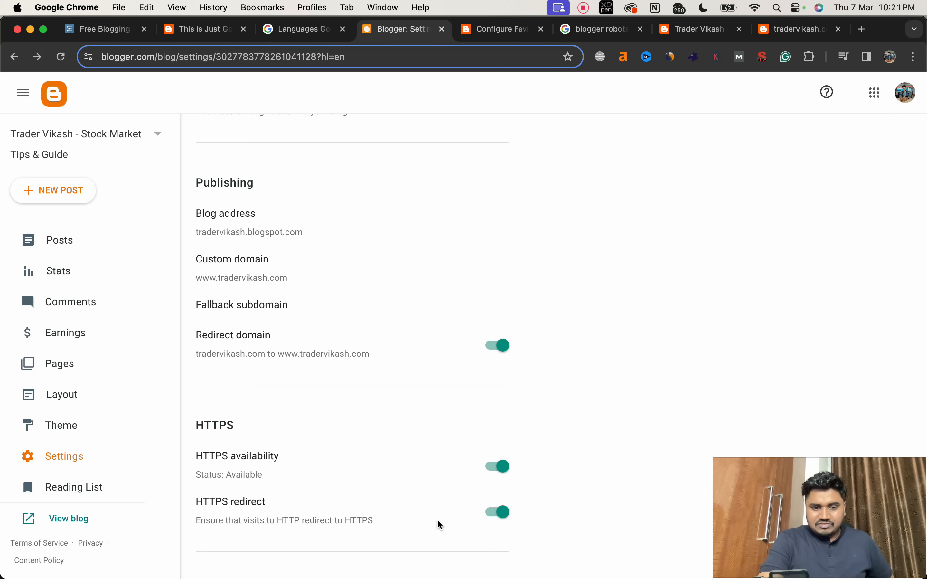
{"action": "scroll", "coordinate": [440, 524], "scroll_direction": "down", "scroll_amount": 3}
{"action": "scroll", "coordinate": [438, 519], "scroll_direction": "down", "scroll_amount": 3}
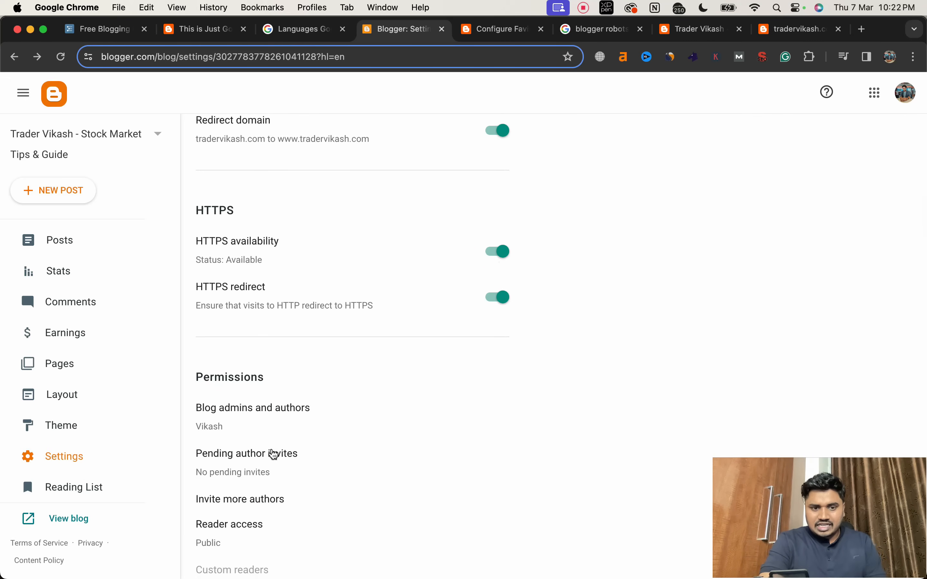
{"action": "scroll", "coordinate": [261, 497], "scroll_direction": "down", "scroll_amount": 3}
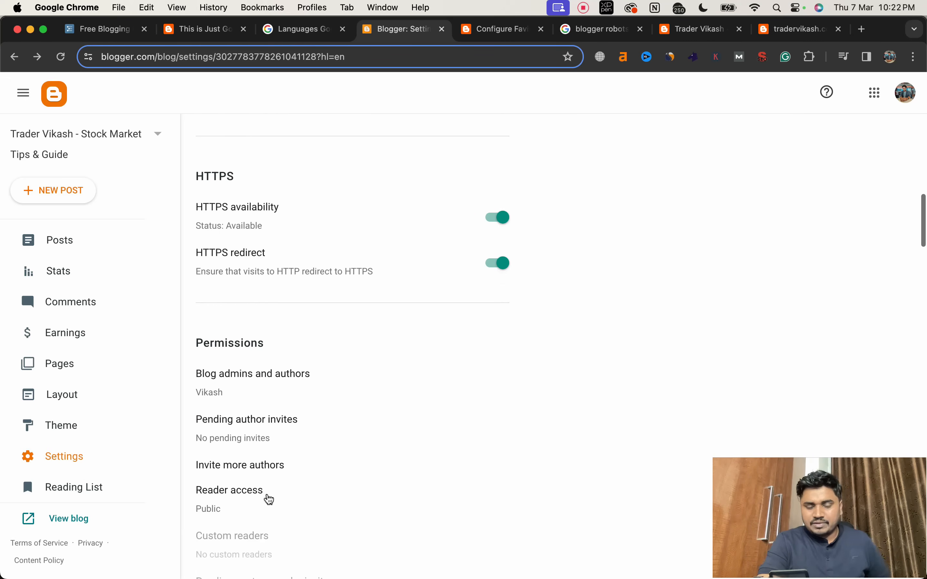
{"action": "scroll", "coordinate": [270, 499], "scroll_direction": "down", "scroll_amount": 4}
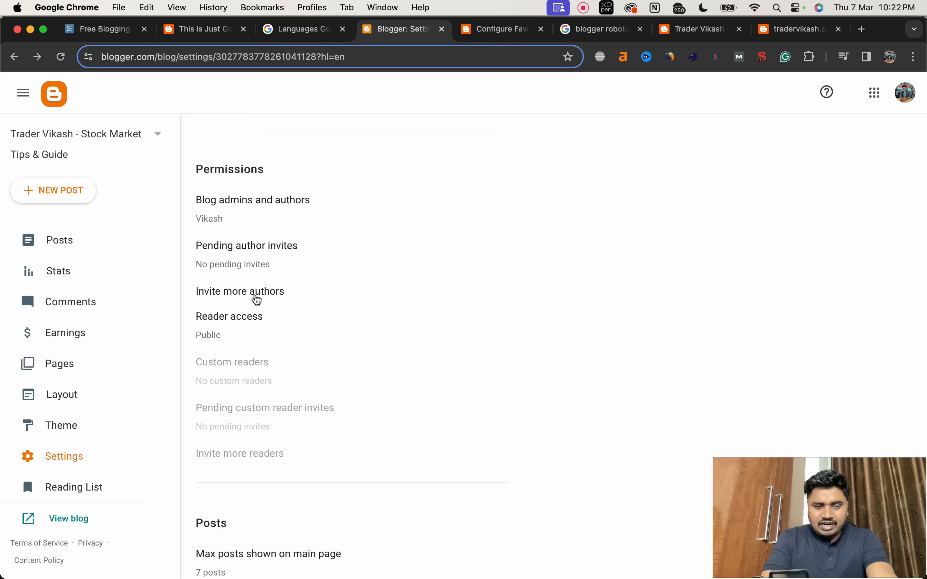
{"action": "scroll", "coordinate": [300, 394], "scroll_direction": "down", "scroll_amount": 3}
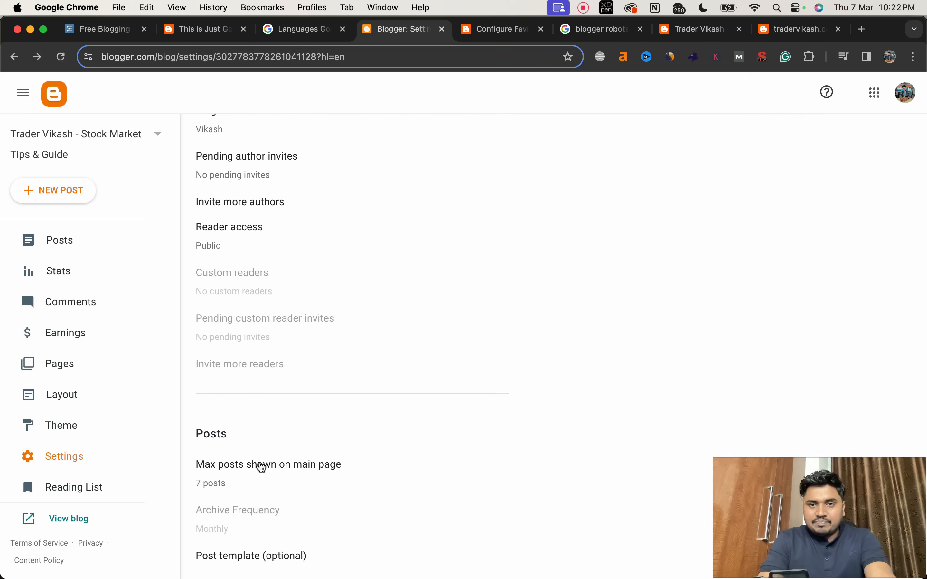
Step: Examine the post list on the live blog's home page and the setting for maximum posts shown on the main page
{"action": "left_click", "coordinate": [668, 29]}
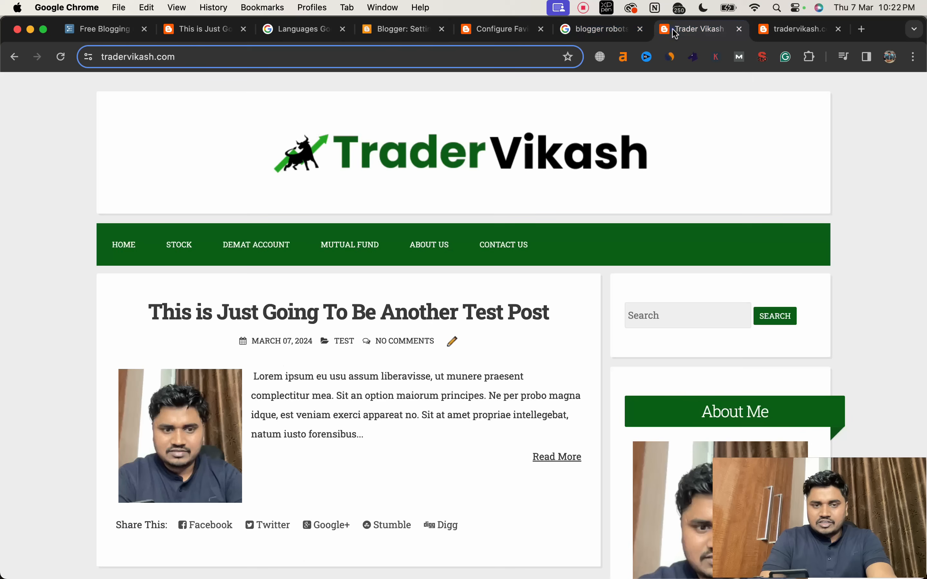
{"action": "scroll", "coordinate": [432, 207], "scroll_direction": "down", "scroll_amount": 20}
{"action": "scroll", "coordinate": [431, 204], "scroll_direction": "up", "scroll_amount": 10}
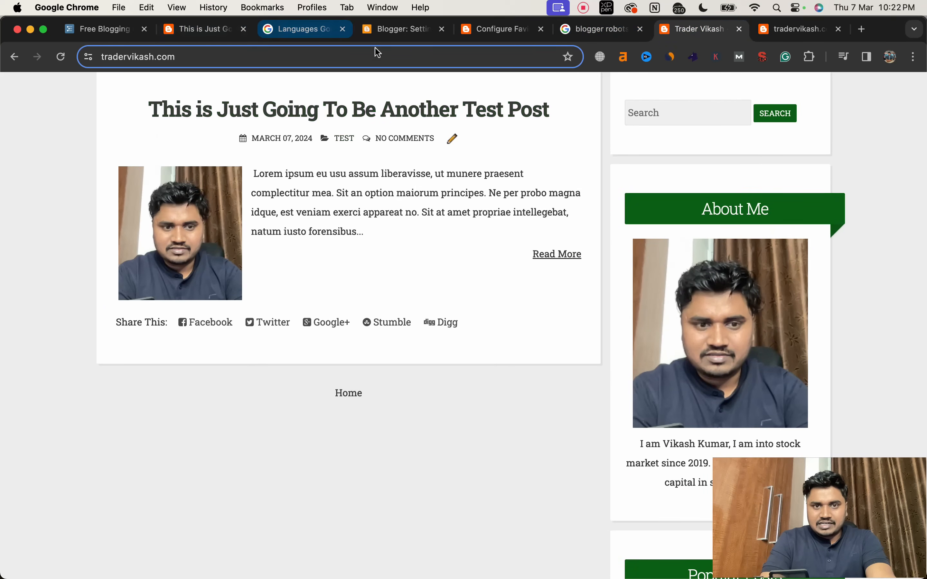
{"action": "left_click", "coordinate": [385, 32]}
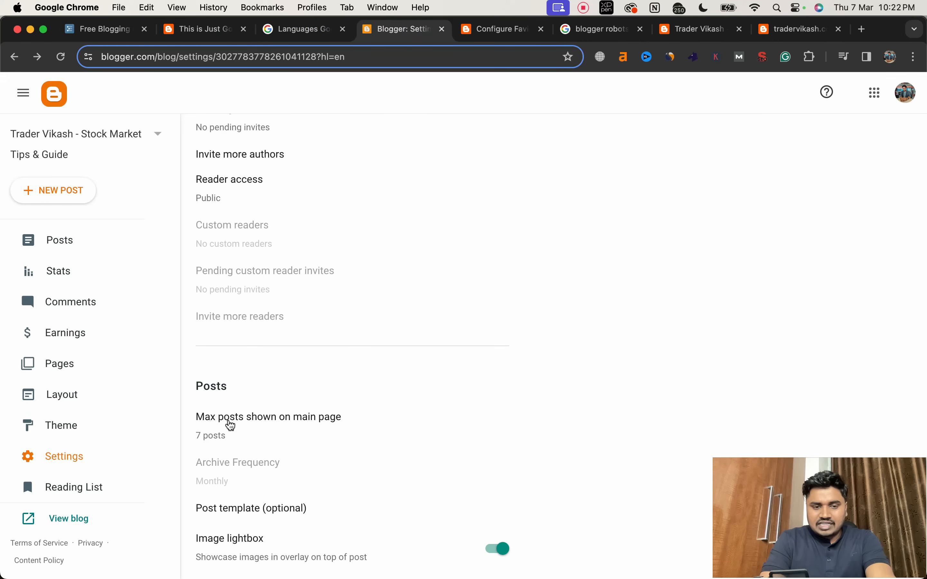
{"action": "left_click", "coordinate": [230, 425]}
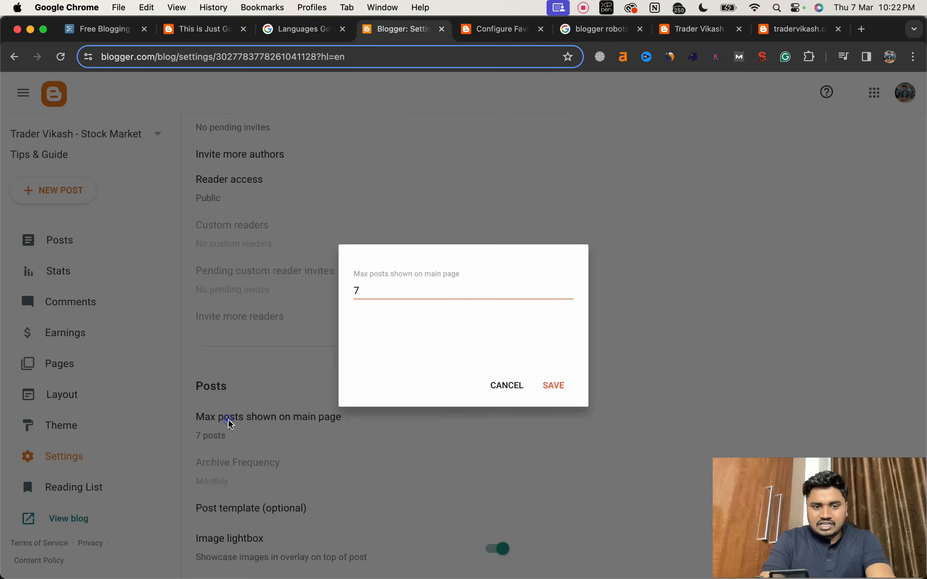
{"action": "left_click", "coordinate": [506, 386]}
Step: Enable lazy loading of images in the blog's posts settings
{"action": "scroll", "coordinate": [429, 425], "scroll_direction": "down", "scroll_amount": 3}
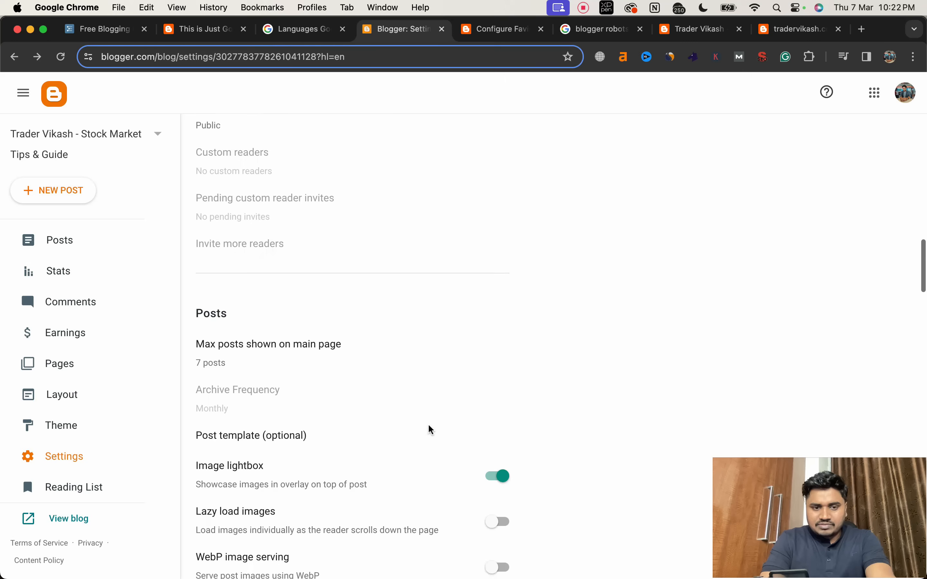
{"action": "scroll", "coordinate": [428, 425], "scroll_direction": "down", "scroll_amount": 3}
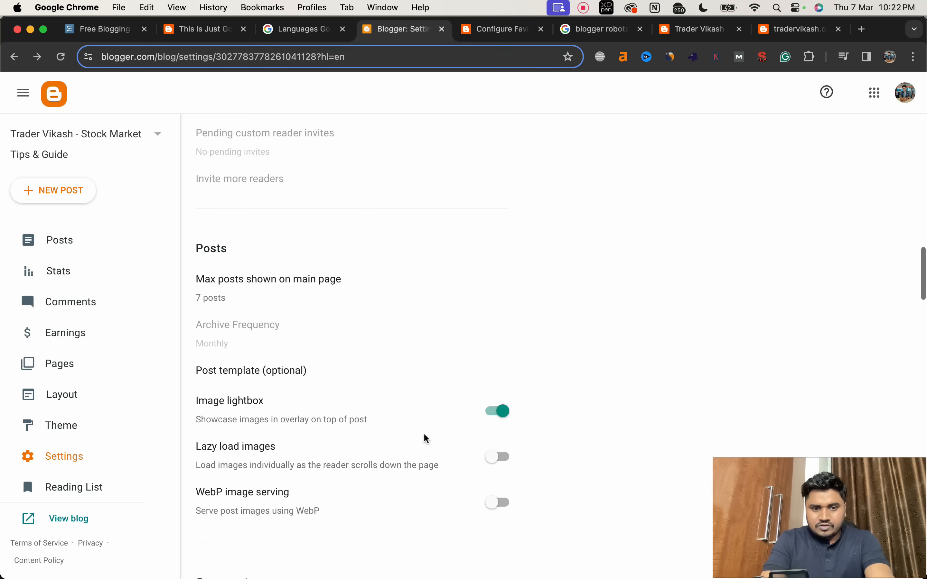
{"action": "left_click", "coordinate": [502, 458]}
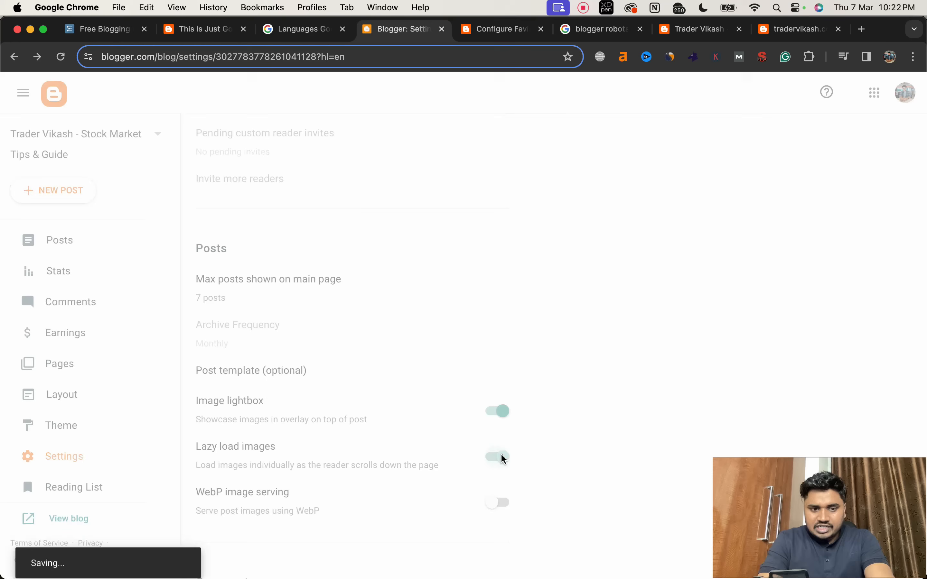
{"action": "scroll", "coordinate": [464, 491], "scroll_direction": "down", "scroll_amount": 1}
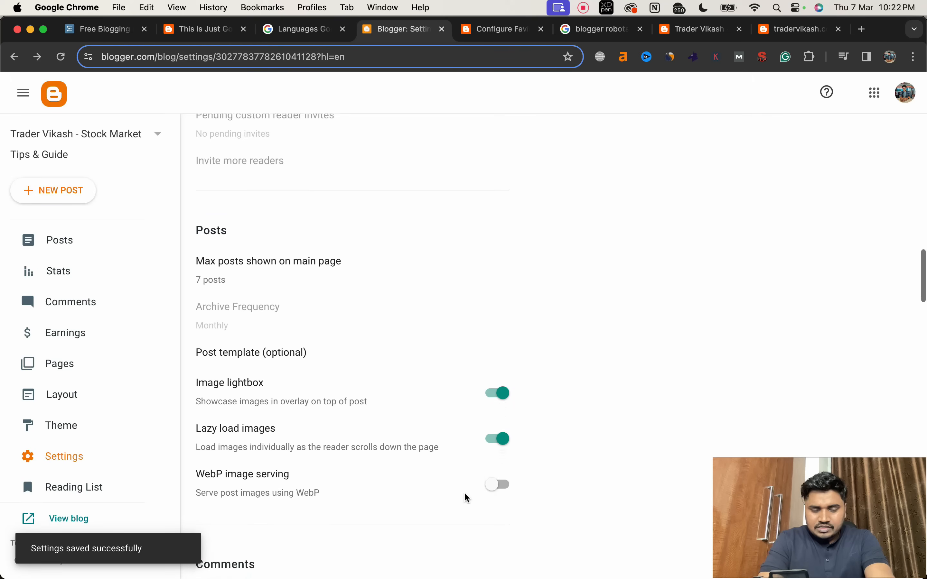
Step: Enable WebP image serving in the blog's posts settings
{"action": "left_click", "coordinate": [502, 479]}
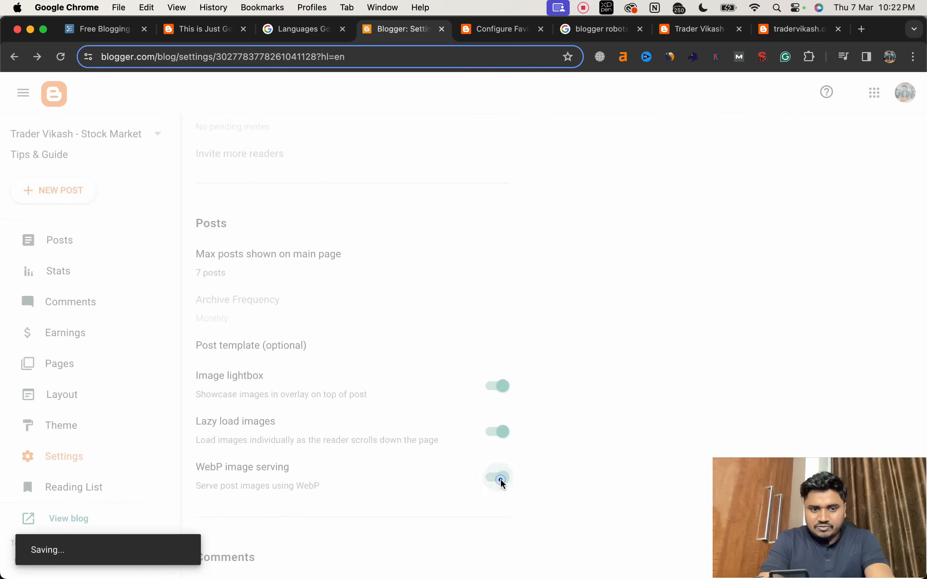
{"action": "scroll", "coordinate": [449, 490], "scroll_direction": "down", "scroll_amount": 2}
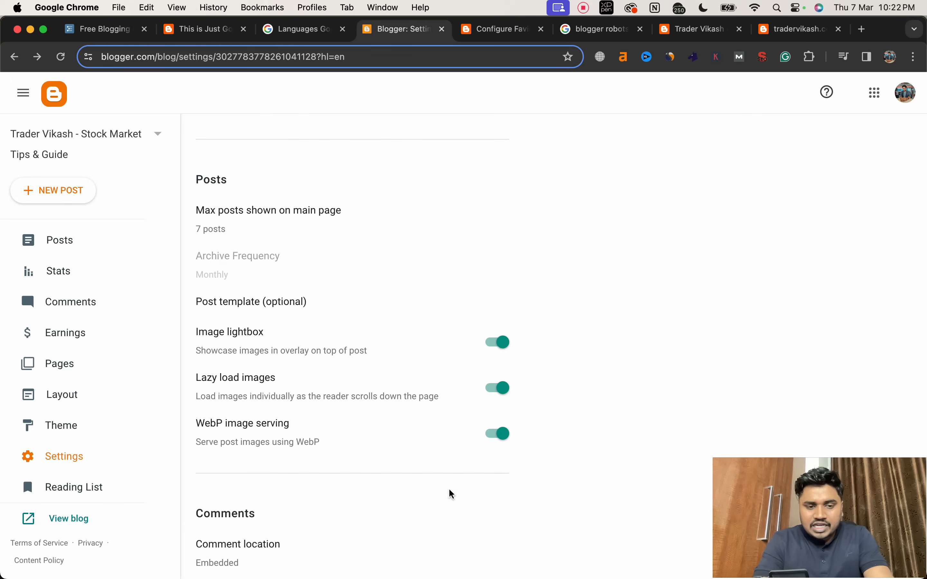
Step: Set the blog's time zone to (GMT+05:30) India Standard Time – Kolkata in the formatting settings and save it
{"action": "scroll", "coordinate": [451, 494], "scroll_direction": "down", "scroll_amount": 8}
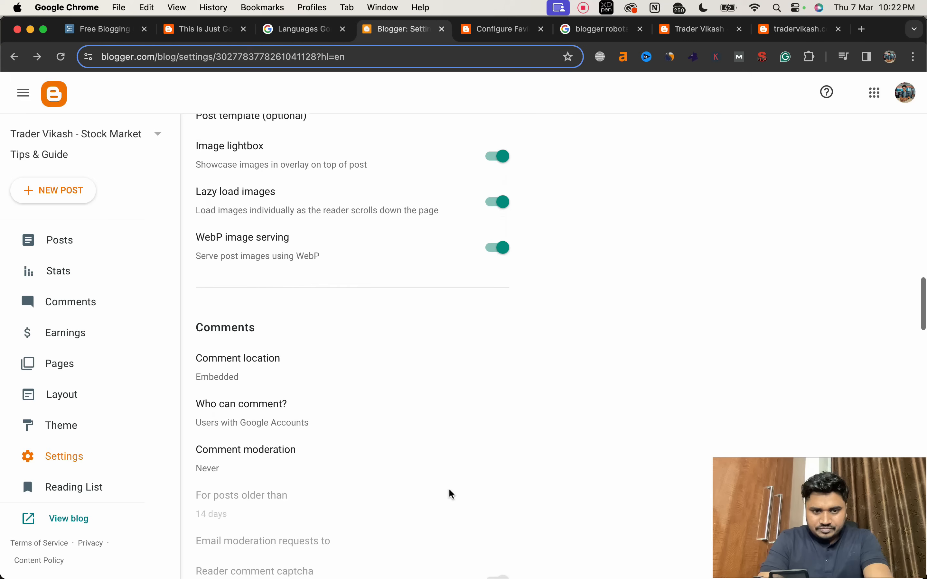
{"action": "scroll", "coordinate": [450, 490], "scroll_direction": "down", "scroll_amount": 7}
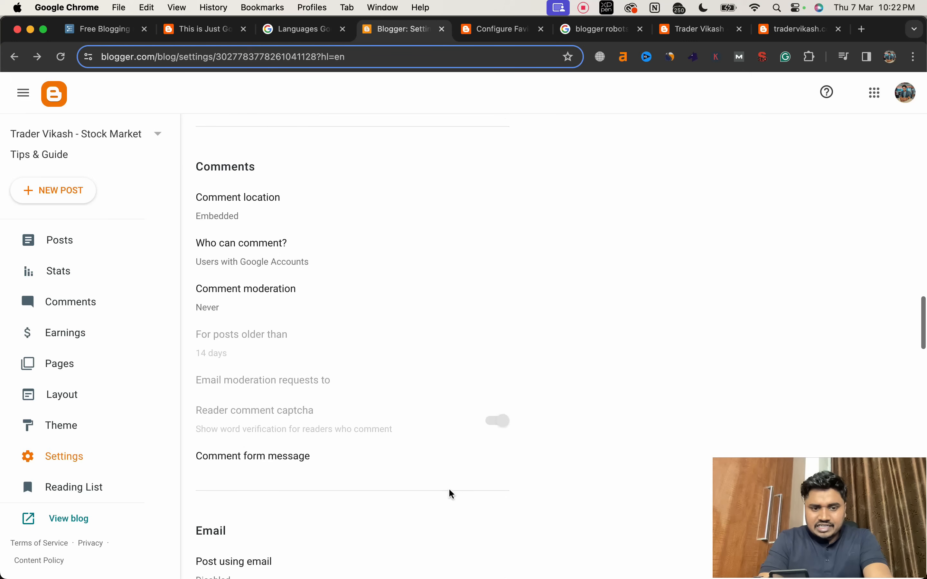
{"action": "scroll", "coordinate": [449, 491], "scroll_direction": "down", "scroll_amount": 2}
{"action": "scroll", "coordinate": [368, 338], "scroll_direction": "down", "scroll_amount": 8}
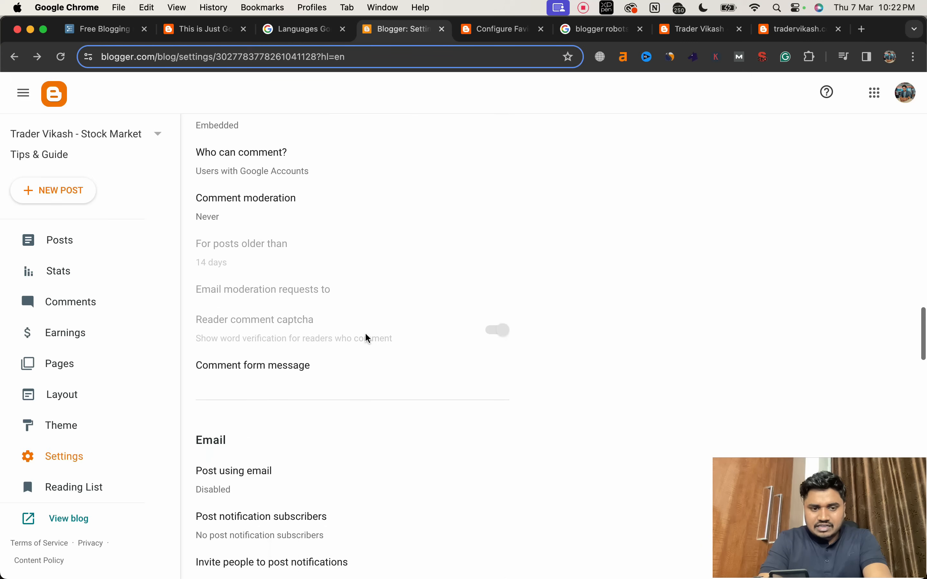
{"action": "scroll", "coordinate": [368, 338], "scroll_direction": "down", "scroll_amount": 9}
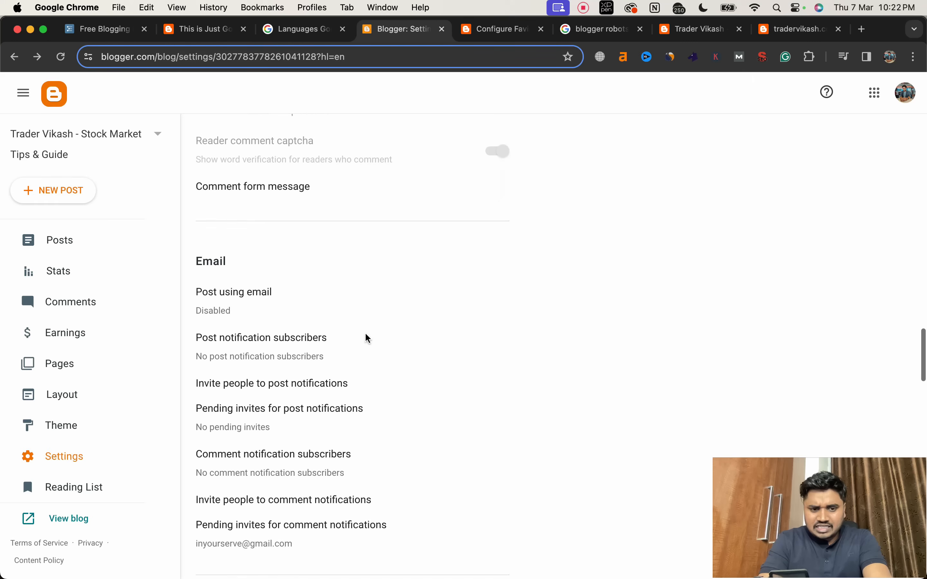
{"action": "scroll", "coordinate": [366, 338], "scroll_direction": "down", "scroll_amount": 3}
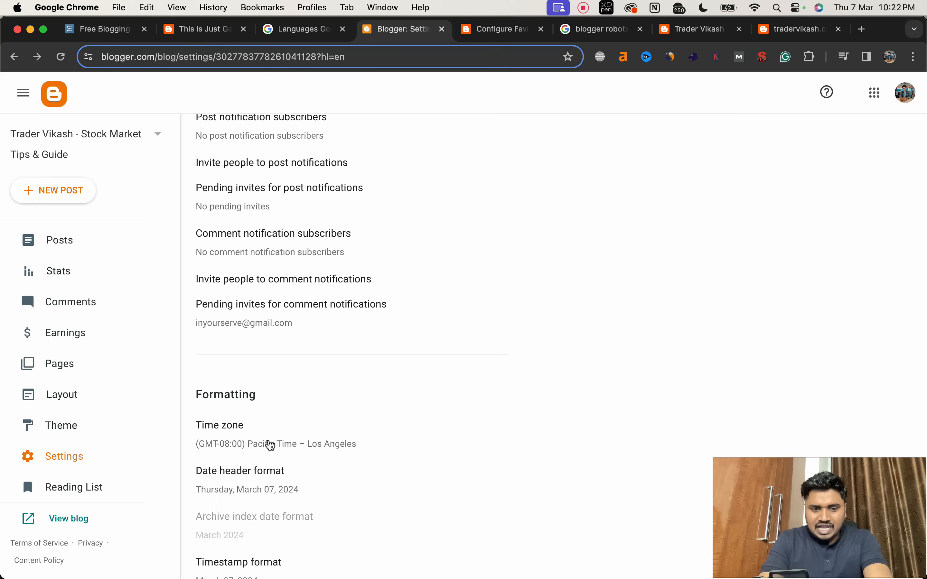
{"action": "left_click", "coordinate": [270, 445]}
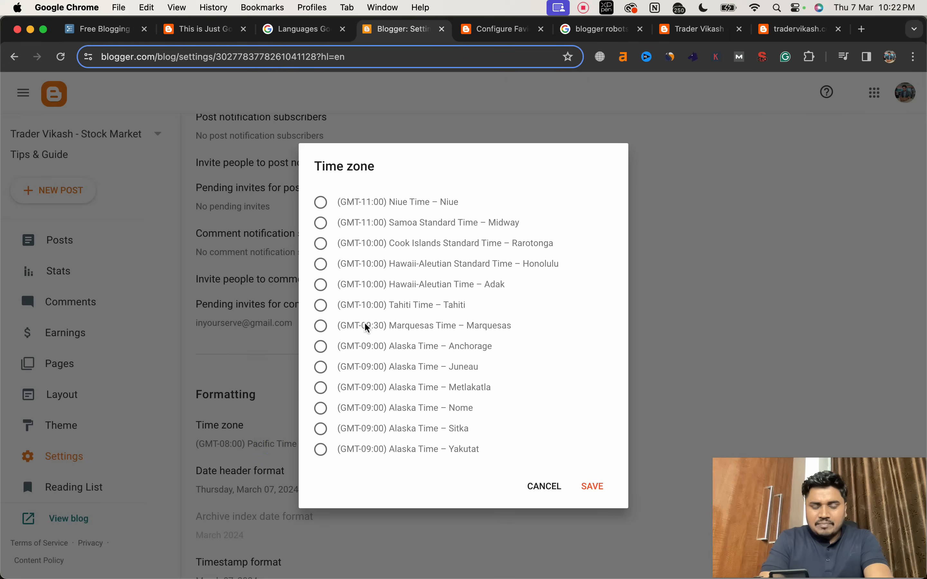
{"action": "scroll", "coordinate": [365, 324], "scroll_direction": "down", "scroll_amount": 10}
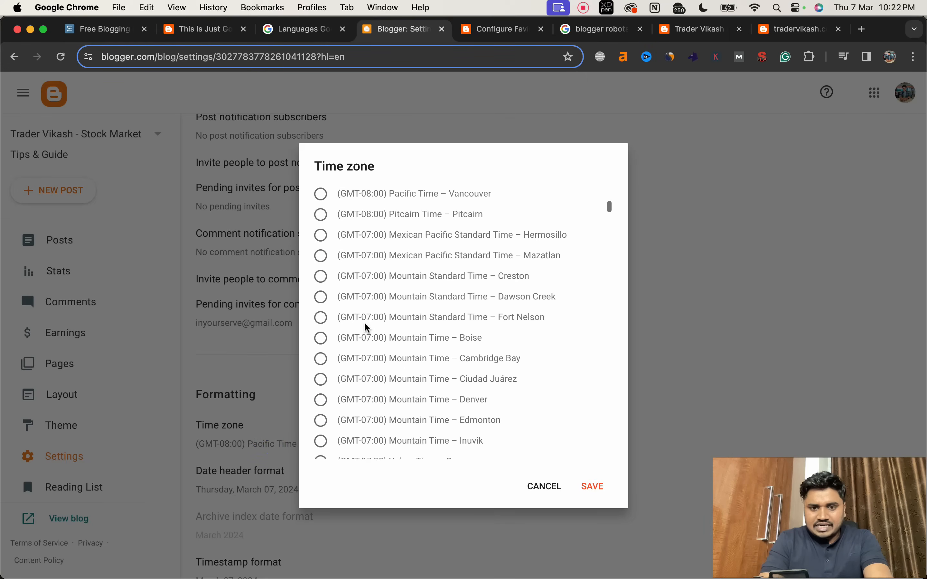
{"action": "scroll", "coordinate": [364, 321], "scroll_direction": "down", "scroll_amount": 15}
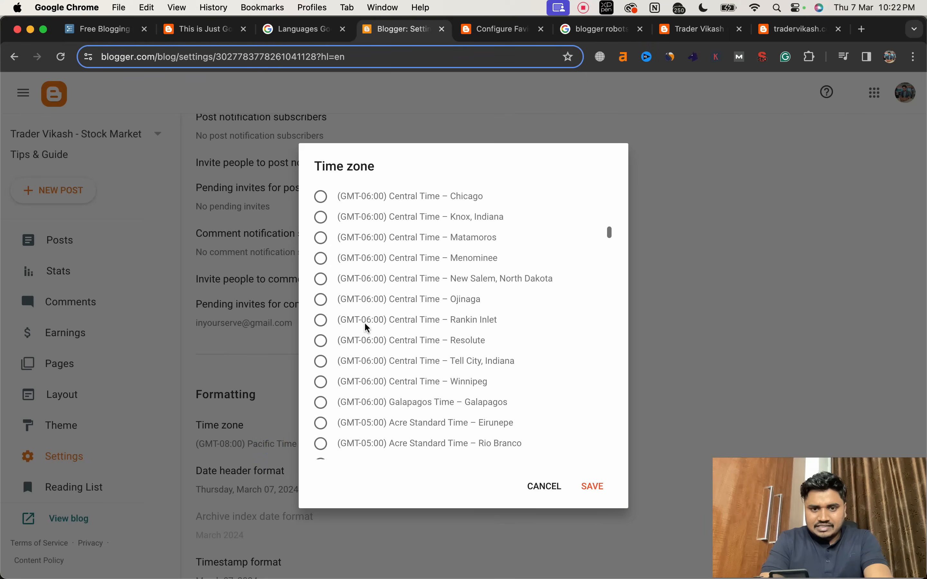
{"action": "scroll", "coordinate": [364, 322], "scroll_direction": "down", "scroll_amount": 20}
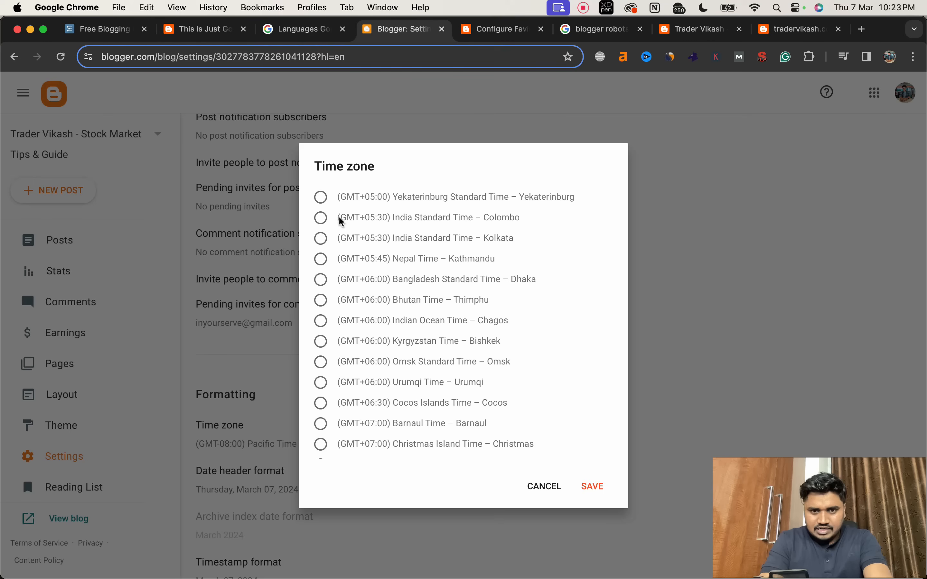
{"action": "left_click", "coordinate": [320, 242]}
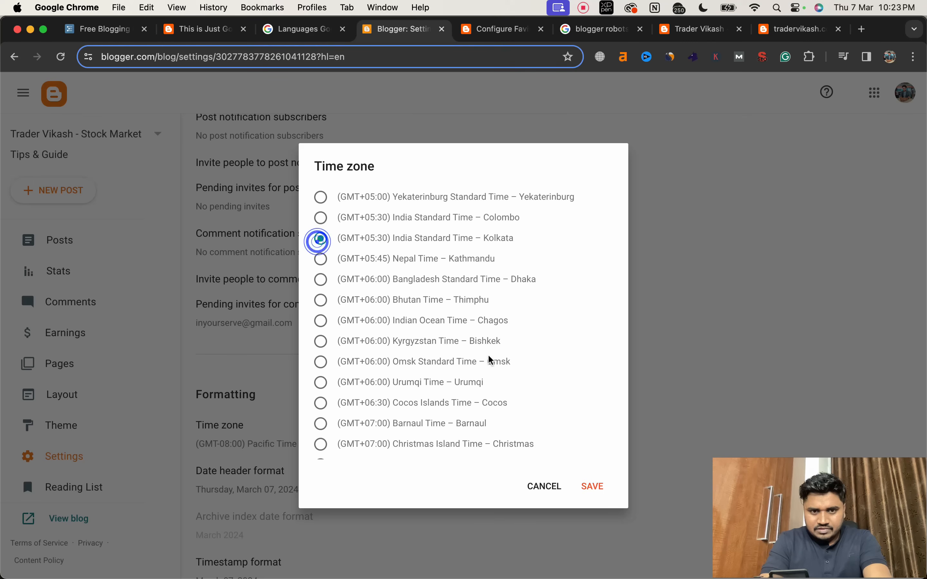
{"action": "left_click", "coordinate": [593, 487]}
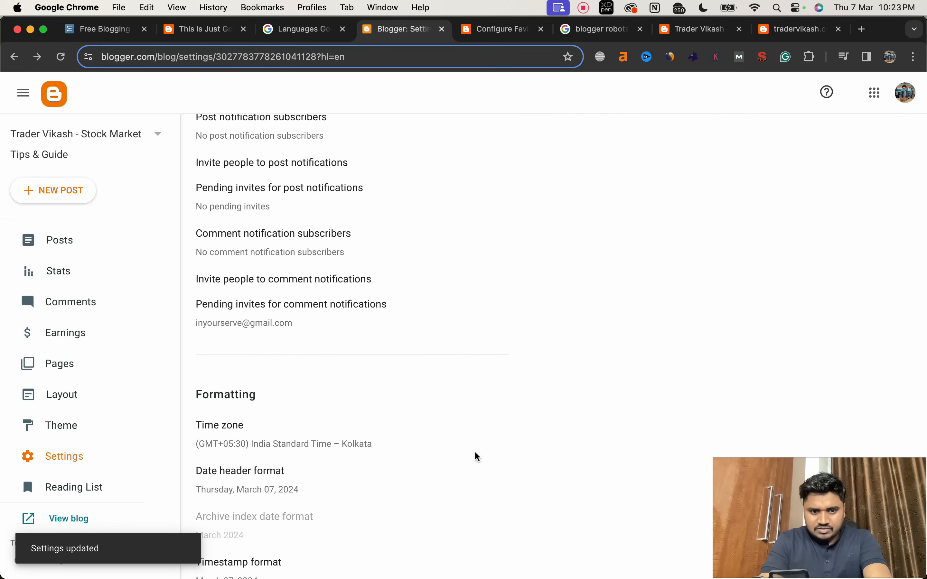
Step: Enable the search description in the blog's meta tags settings
{"action": "scroll", "coordinate": [474, 450], "scroll_direction": "down", "scroll_amount": 8}
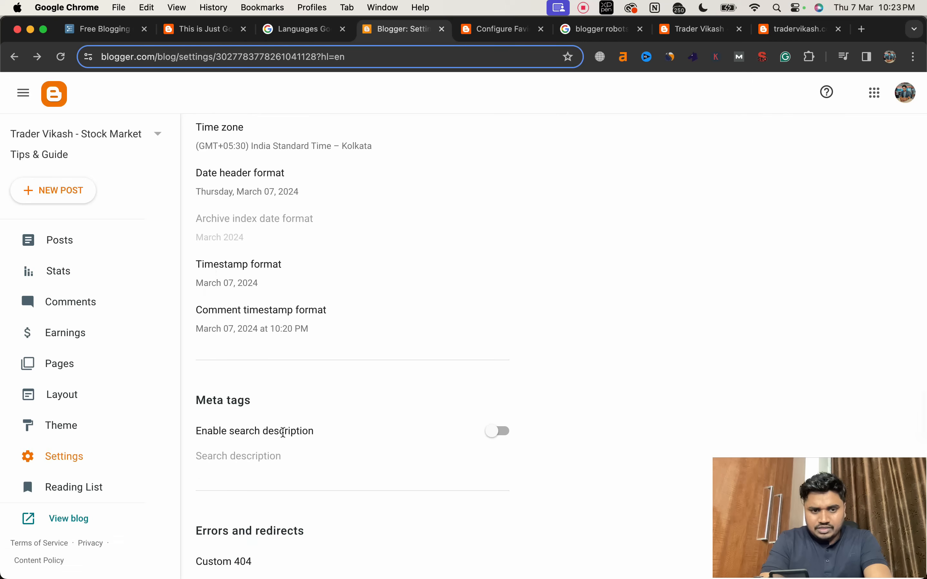
{"action": "left_click", "coordinate": [497, 434]}
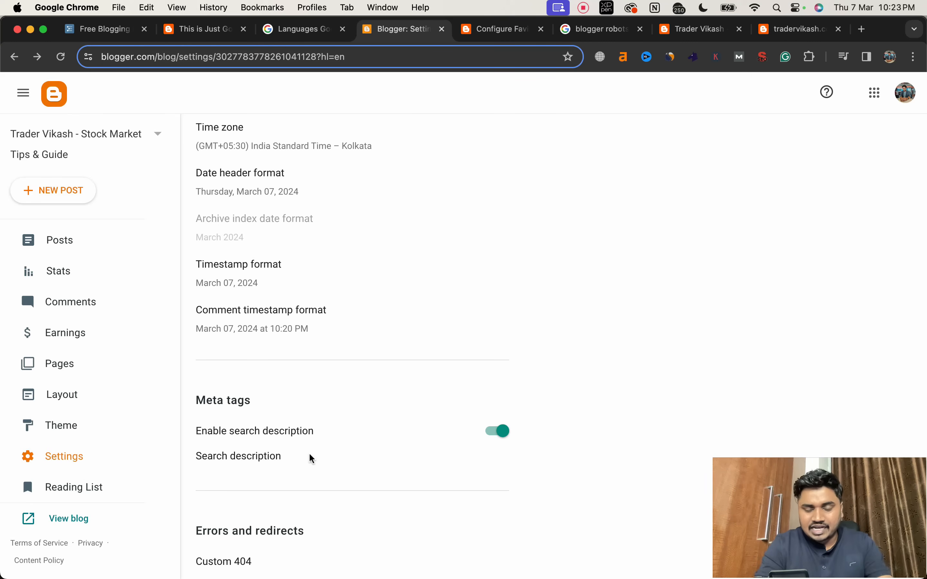
{"action": "scroll", "coordinate": [322, 466], "scroll_direction": "down", "scroll_amount": 1}
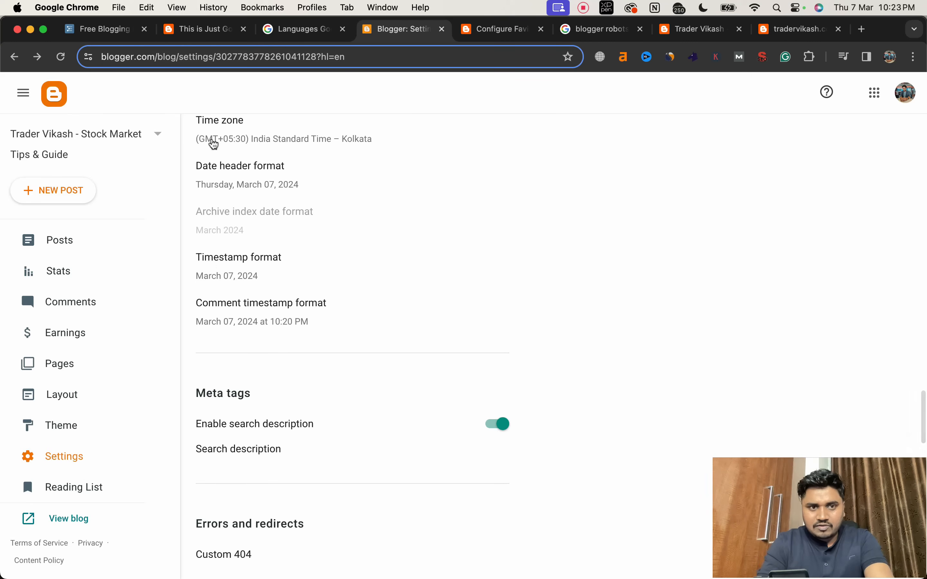
{"action": "scroll", "coordinate": [363, 255], "scroll_direction": "down", "scroll_amount": 3}
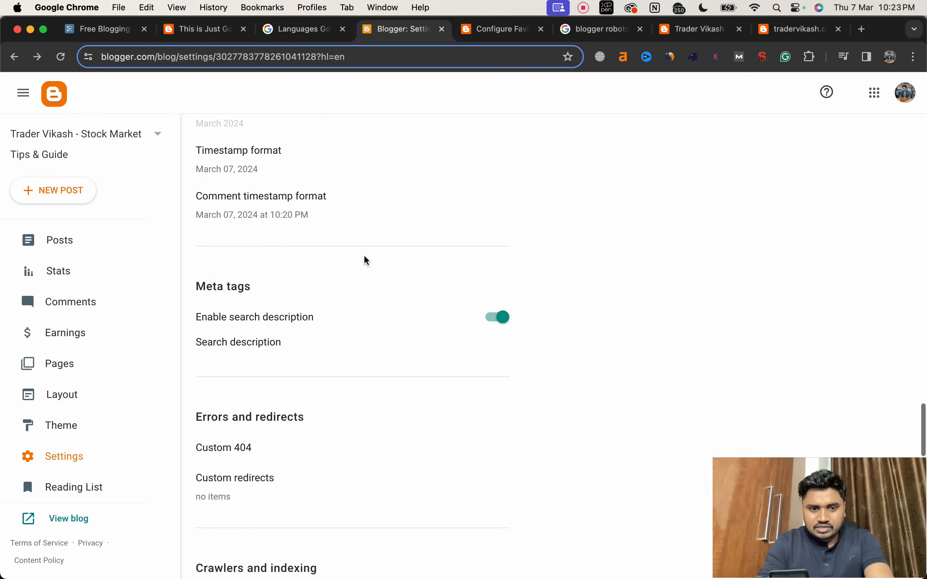
{"action": "scroll", "coordinate": [364, 254], "scroll_direction": "up", "scroll_amount": 2}
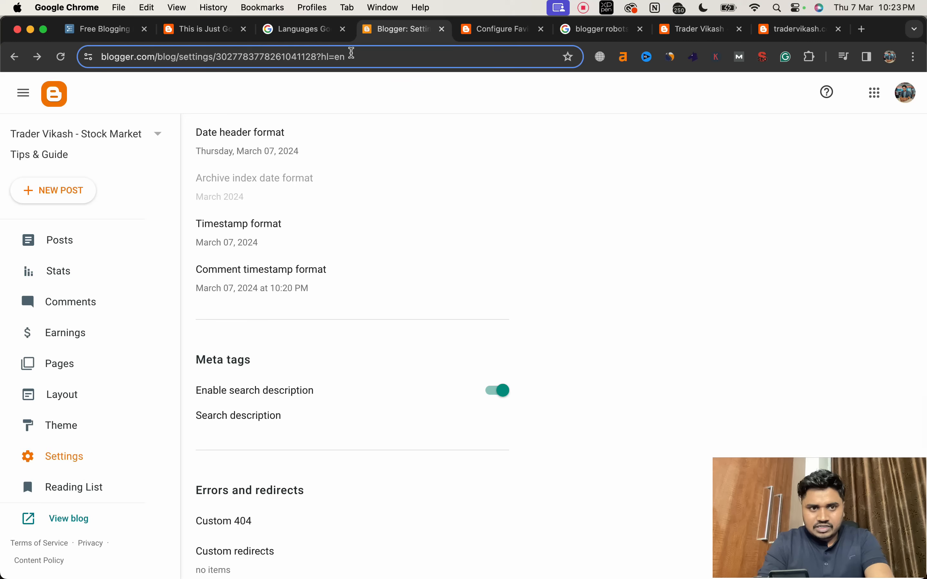
Step: Open the post "This is Just Going To Be Another Test Post" for editing in a separate tab from the settings
{"action": "left_click", "coordinate": [351, 55]}
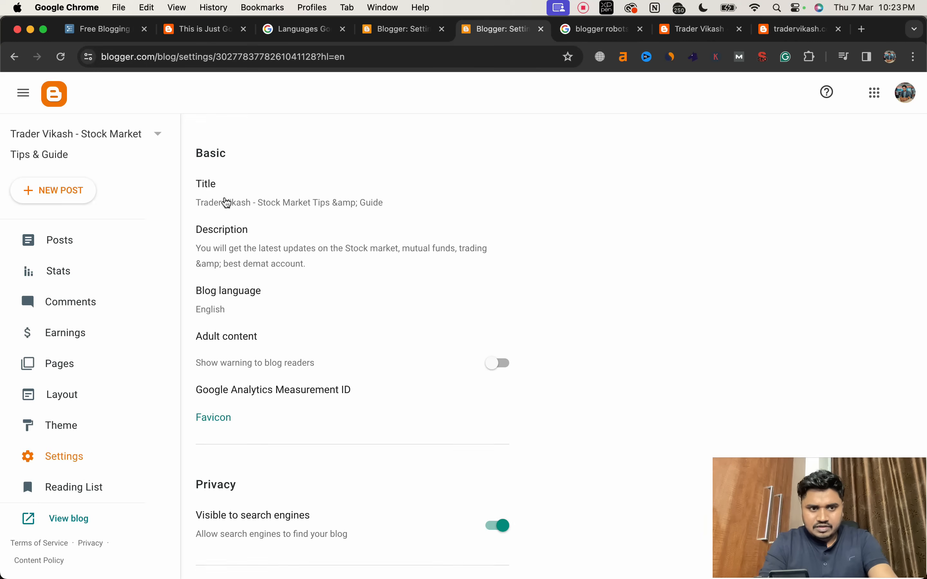
{"action": "left_click", "coordinate": [92, 244]}
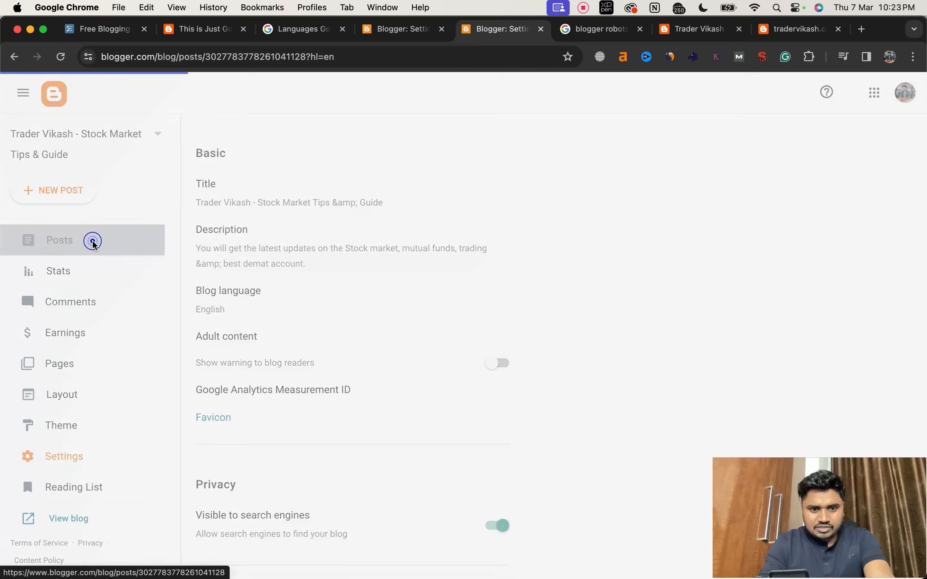
{"action": "left_click", "coordinate": [387, 193]}
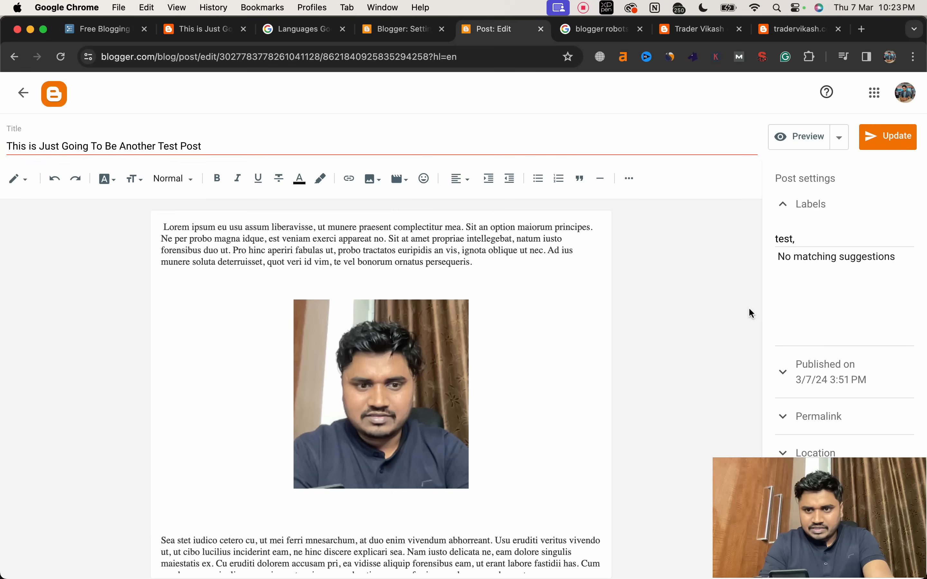
{"action": "left_click_drag", "start_coordinate": [731, 493], "coordinate": [125, 438]}
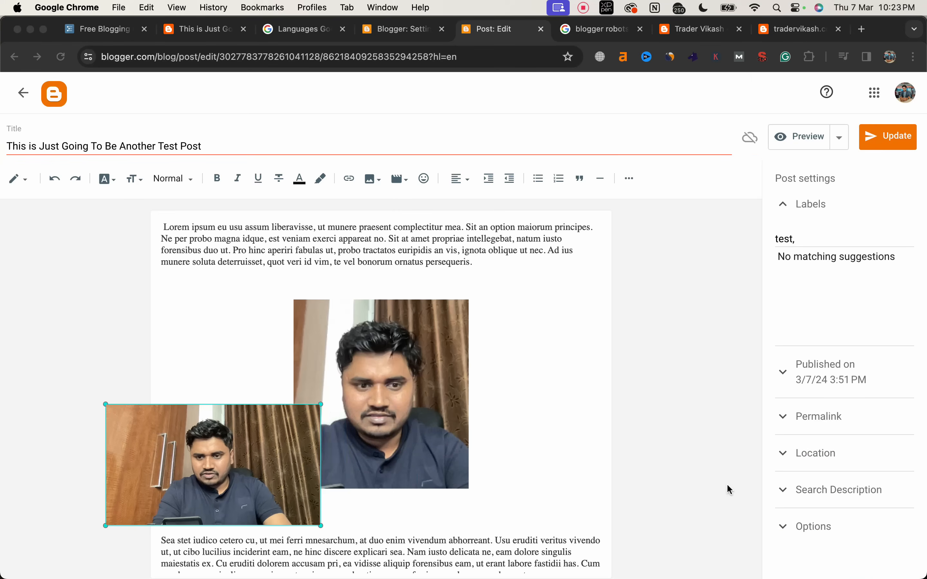
Step: Give the post the search description "This is test post on trader vikash blog." and update the published post
{"action": "left_click", "coordinate": [790, 491]}
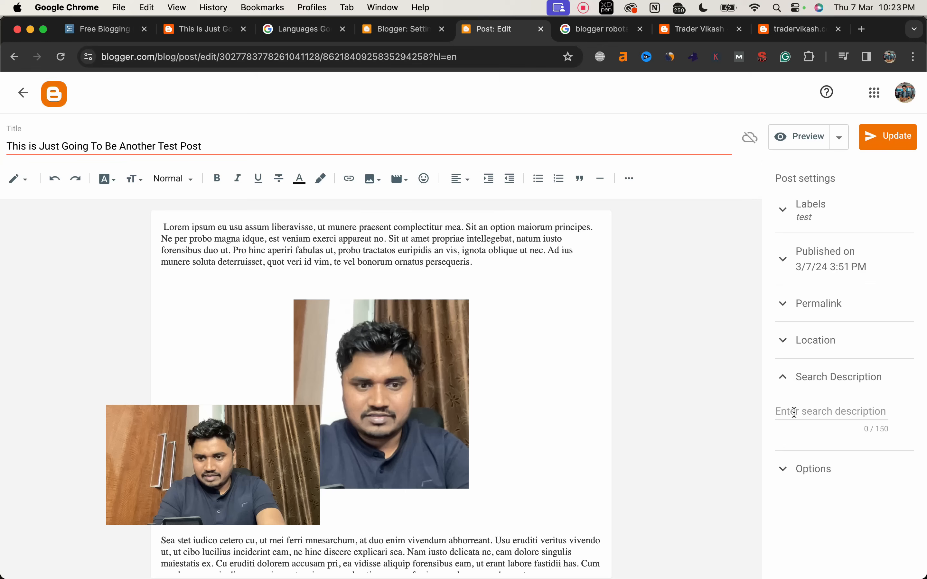
{"action": "left_click", "coordinate": [788, 410]}
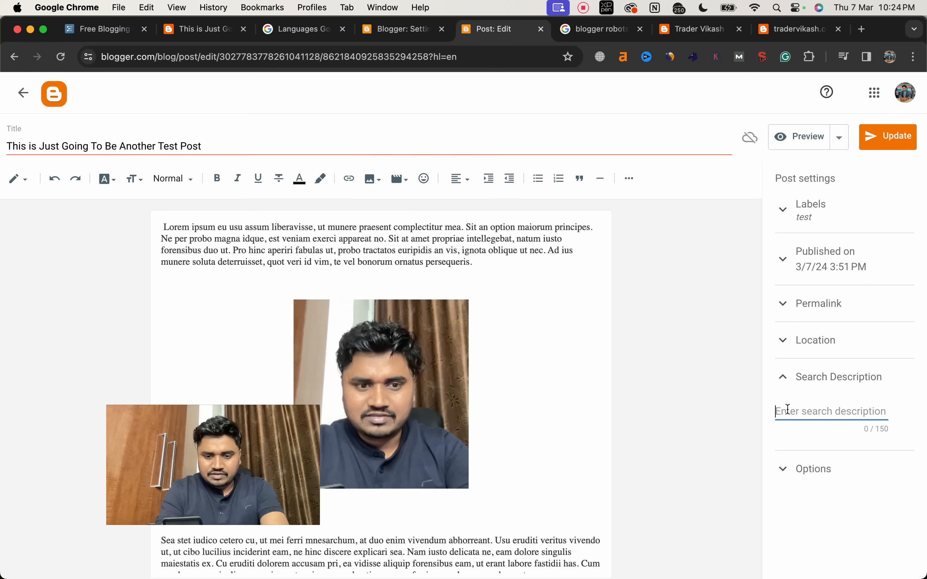
{"action": "type", "text": "This is"}
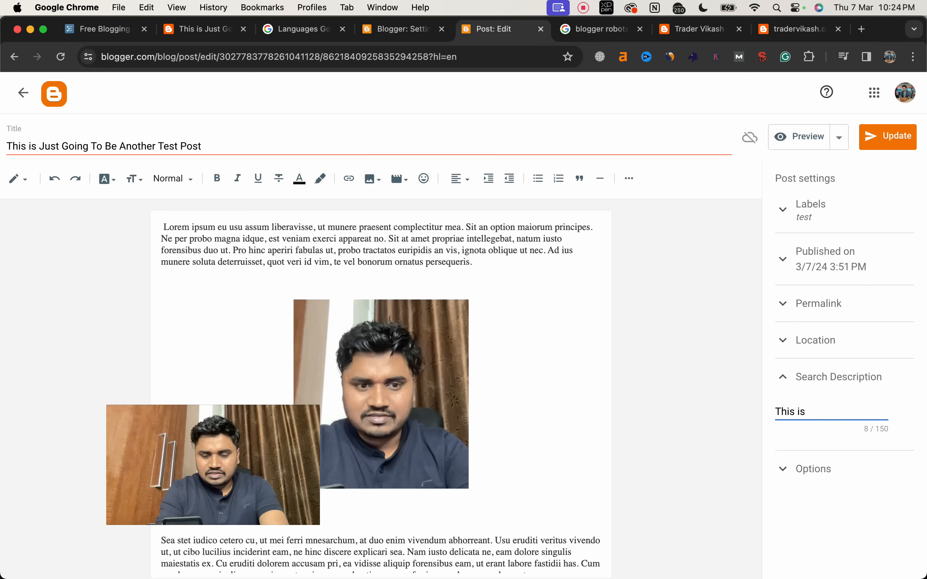
{"action": "type", "text": " test oos"}
{"action": "key", "text": "BackSpace"}
{"action": "key", "text": "BackSpace"}
{"action": "key", "text": "BackSpace"}
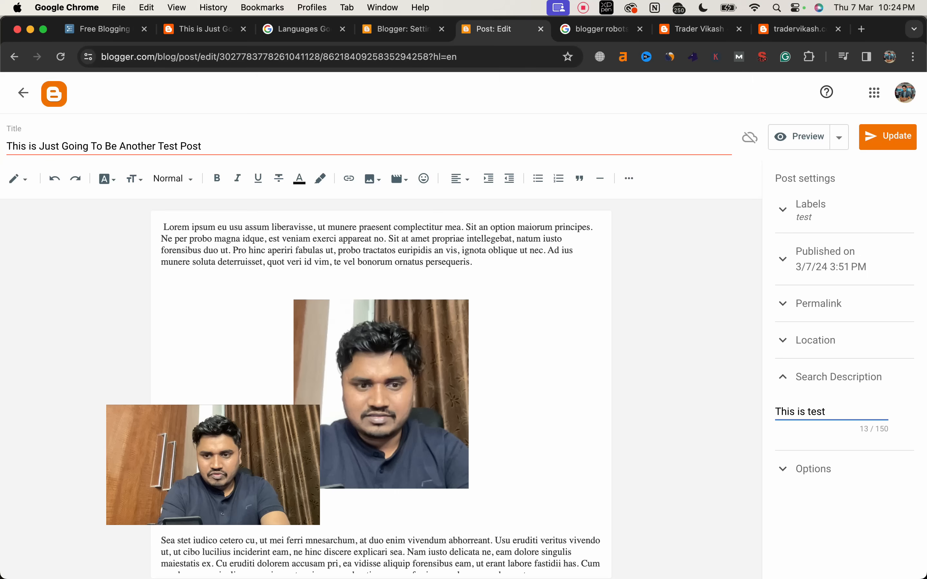
{"action": "type", "text": "post on trad"}
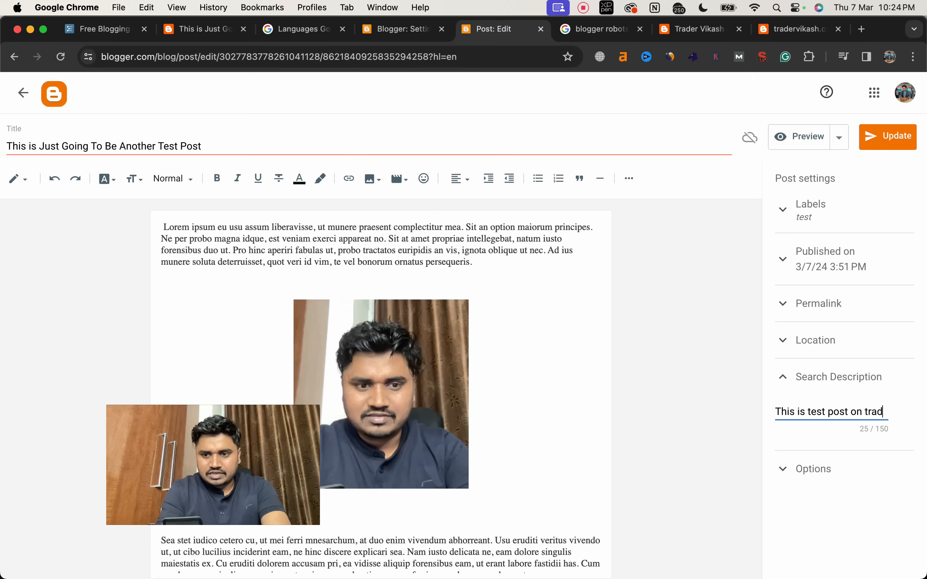
{"action": "type", "text": "er vikash blog."}
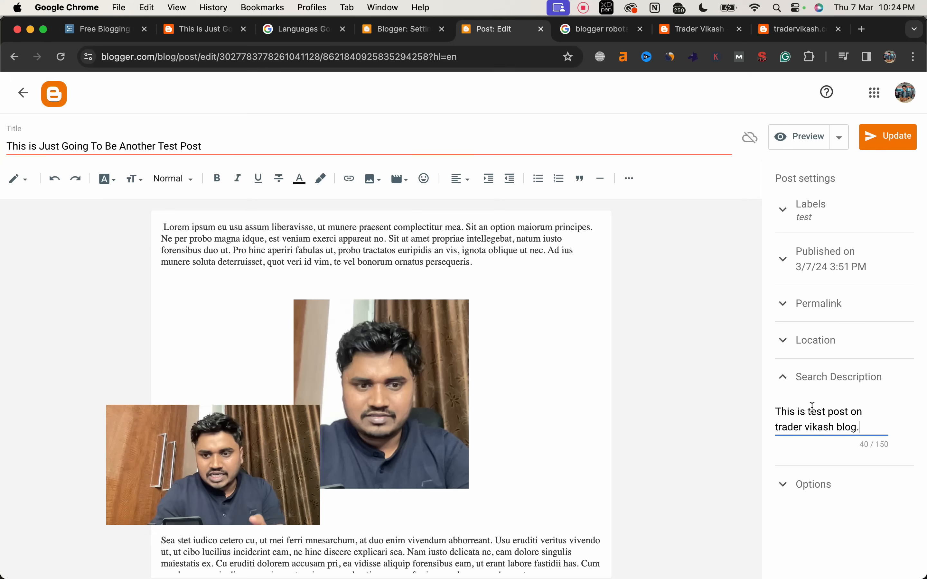
{"action": "left_click", "coordinate": [892, 143]}
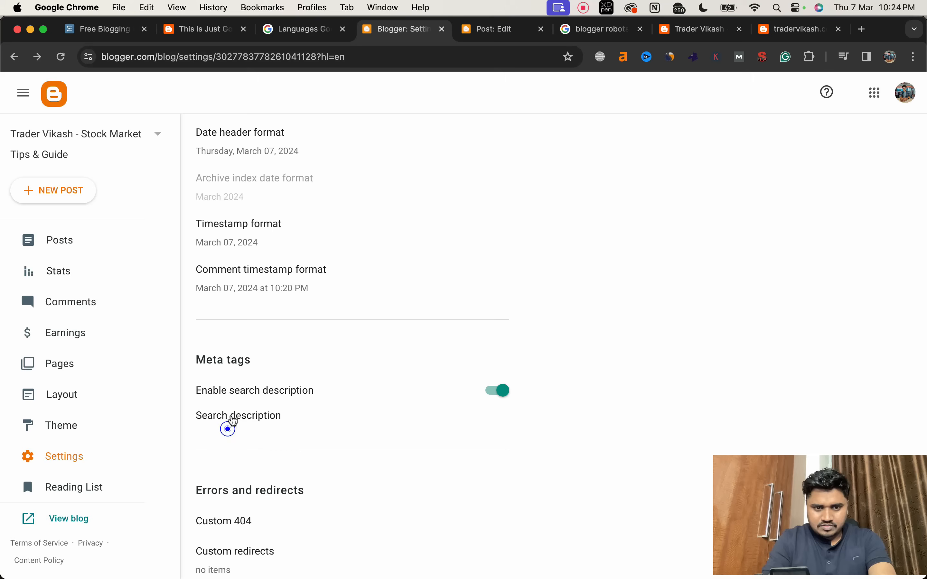
Step: Set the blog's search description to "Trader vikash is one stop destination for stock market tips, updates and guides." and save it
{"action": "left_click", "coordinate": [231, 413]}
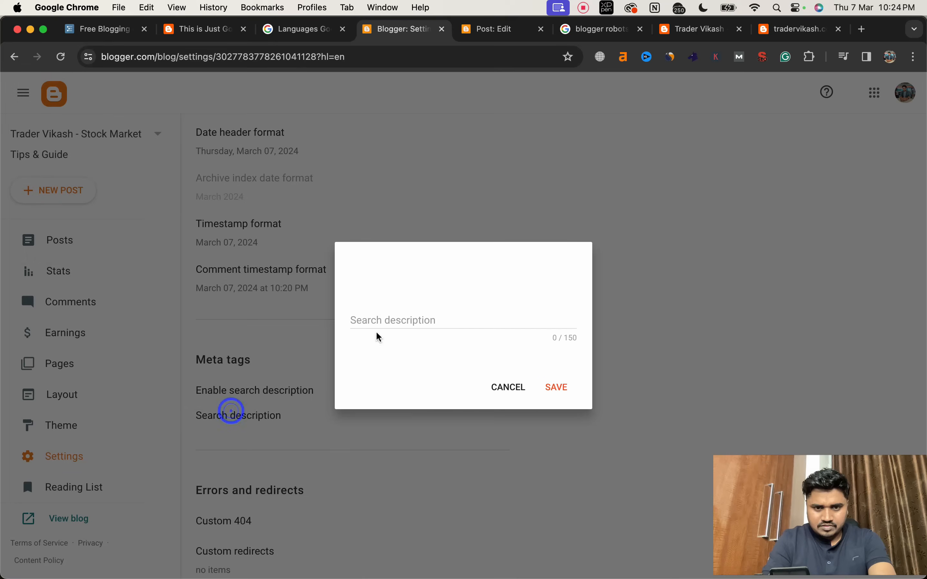
{"action": "left_click", "coordinate": [362, 320]}
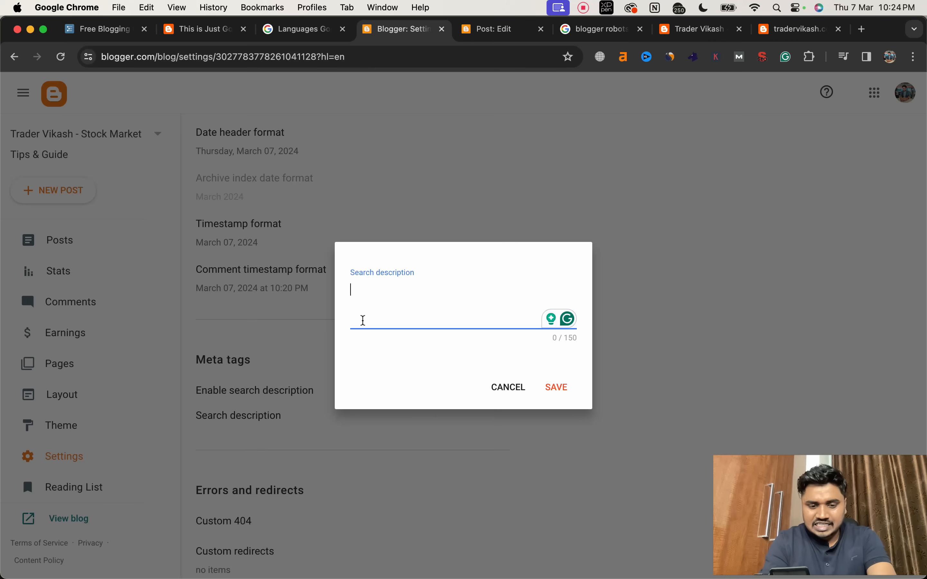
{"action": "type", "text": "Trader vikash"}
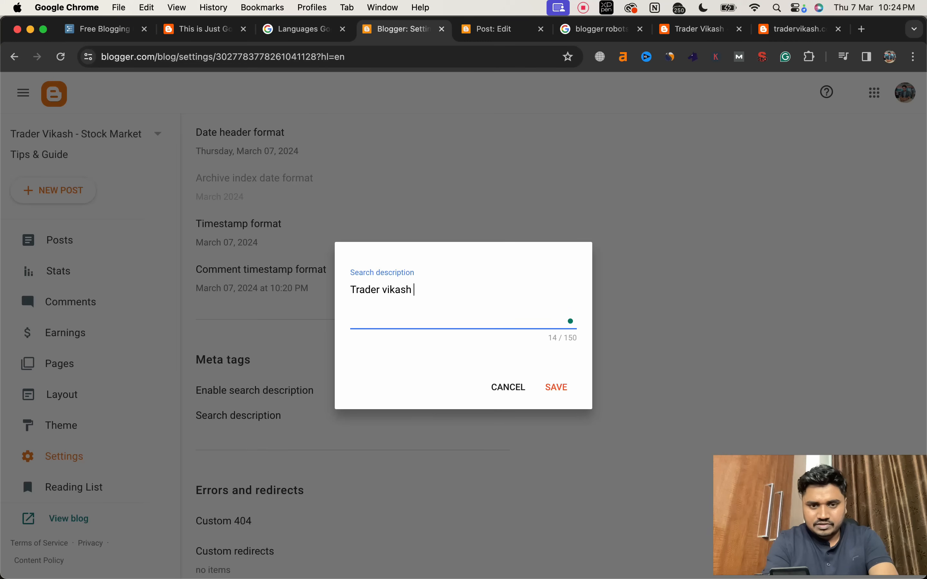
{"action": "type", "text": "for stock market tips, "}
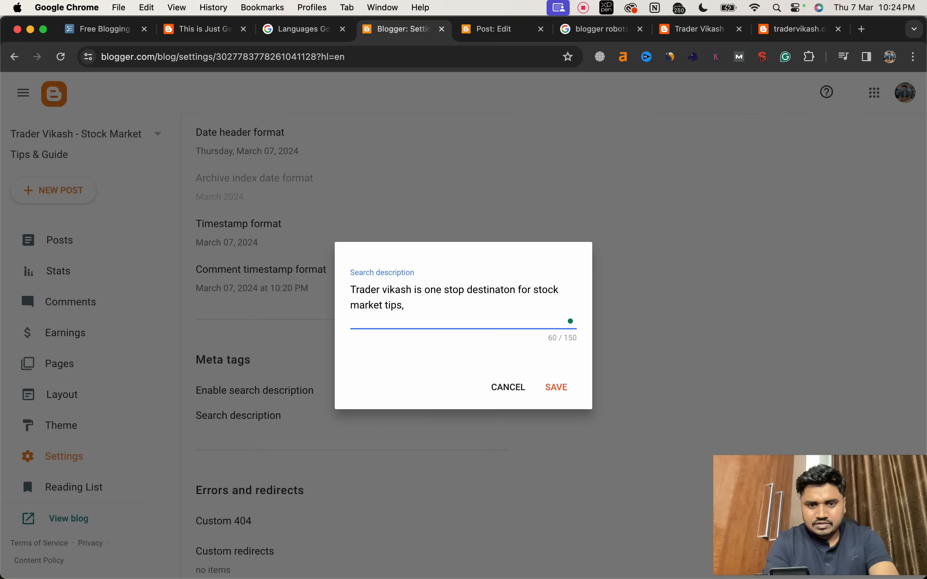
{"action": "type", "text": "upda"}
{"action": "type", "text": "s."}
{"action": "left_click", "coordinate": [494, 291]}
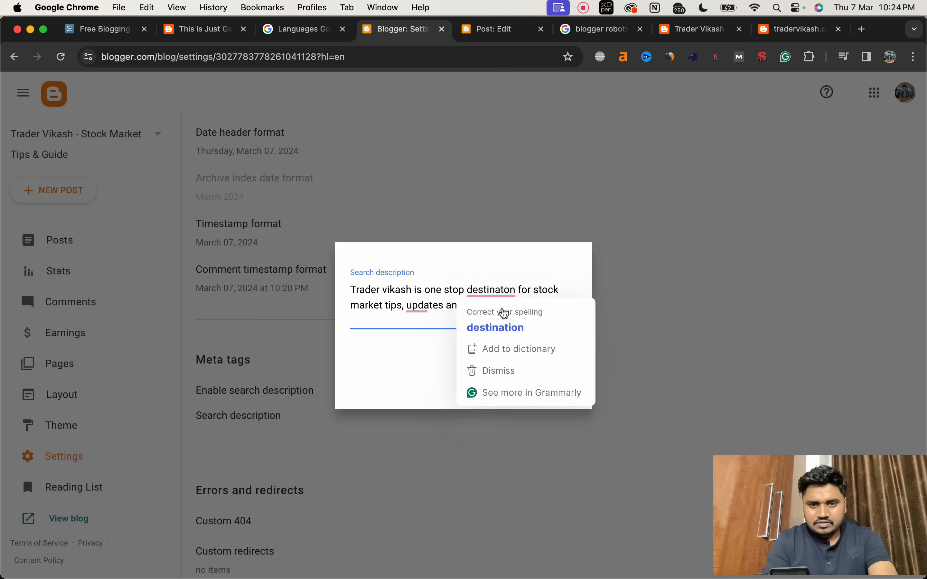
{"action": "left_click", "coordinate": [492, 326]}
{"action": "left_click", "coordinate": [551, 393]}
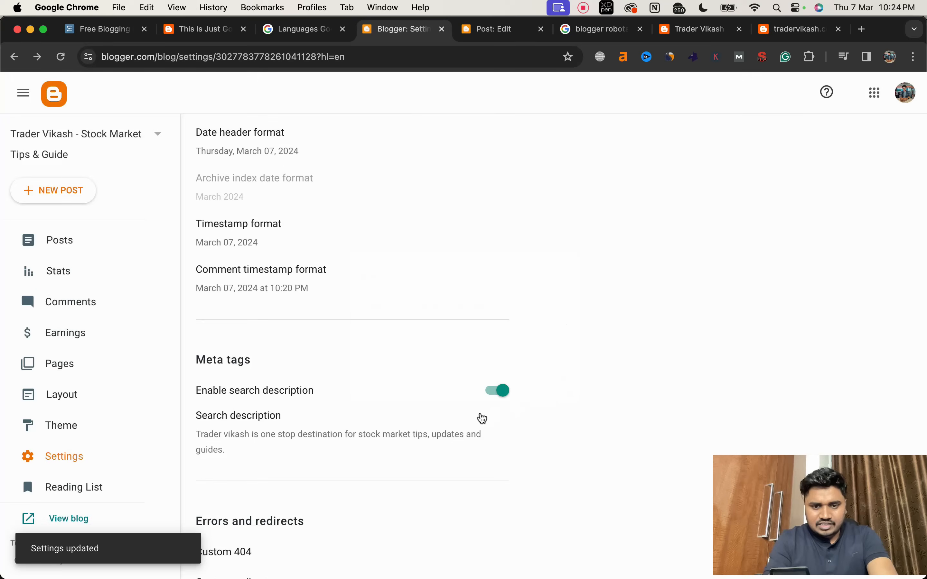
Step: Enable custom robots.txt in the crawlers and indexing settings and open its empty content for editing
{"action": "scroll", "coordinate": [480, 416], "scroll_direction": "down", "scroll_amount": 5}
{"action": "scroll", "coordinate": [480, 413], "scroll_direction": "down", "scroll_amount": 2}
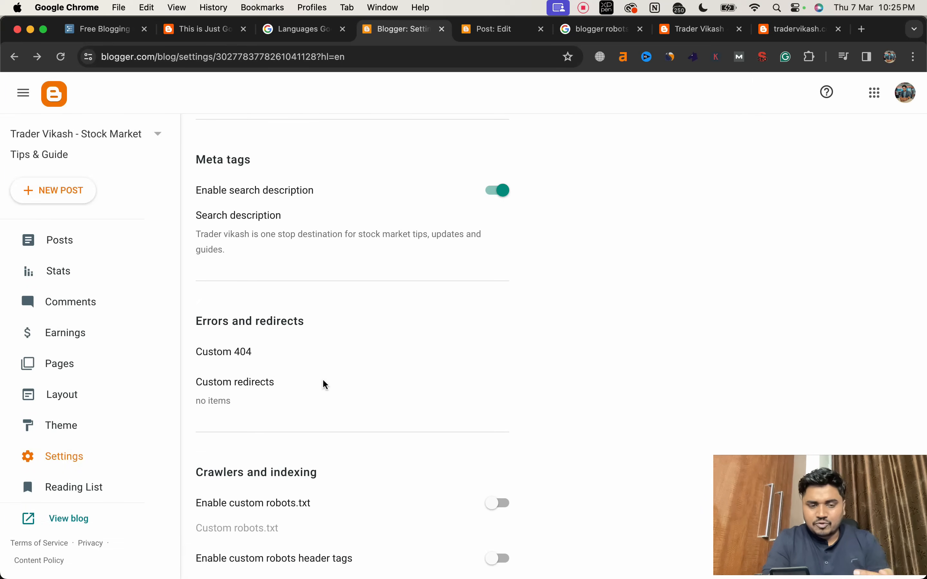
{"action": "scroll", "coordinate": [363, 402], "scroll_direction": "down", "scroll_amount": 3}
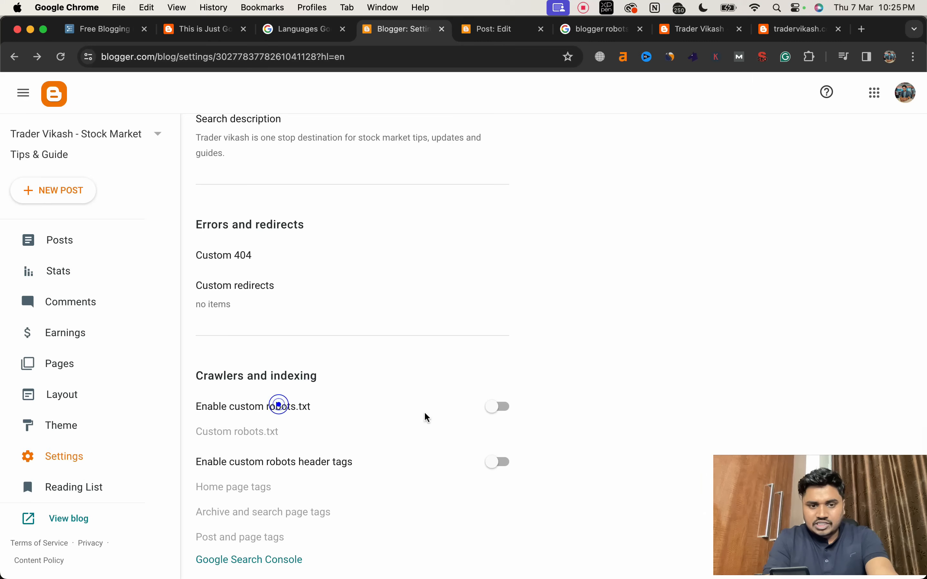
{"action": "left_click", "coordinate": [498, 409]}
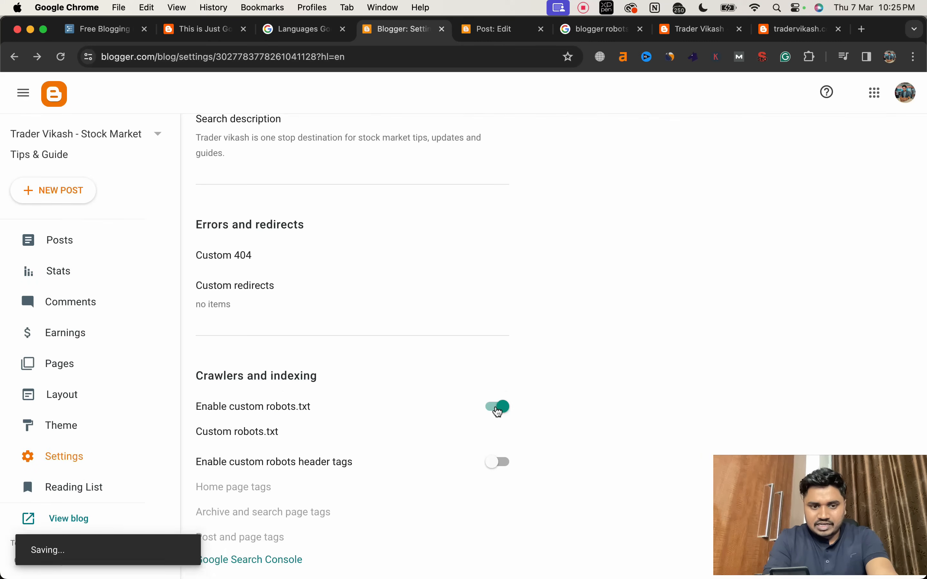
{"action": "left_click", "coordinate": [260, 434]}
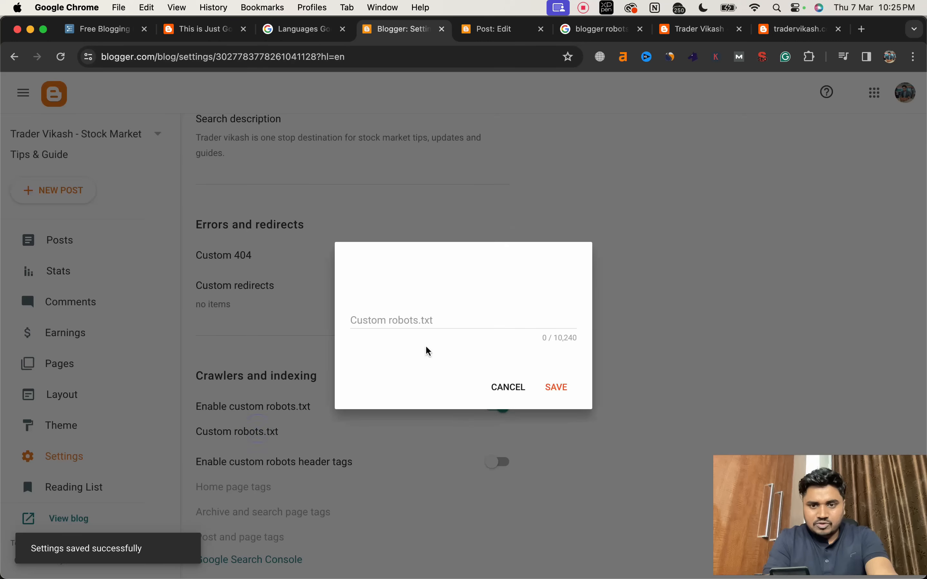
{"action": "left_click", "coordinate": [421, 318]}
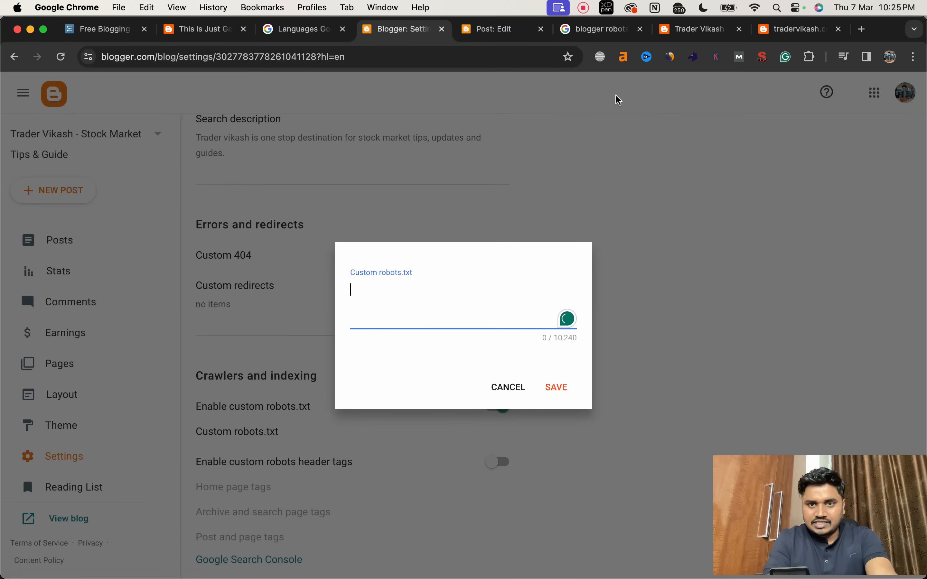
Step: Open labnol.org's Blogger sitemap generator from the "blogger robots txt generator" search results in the other tab
{"action": "left_click", "coordinate": [598, 34]}
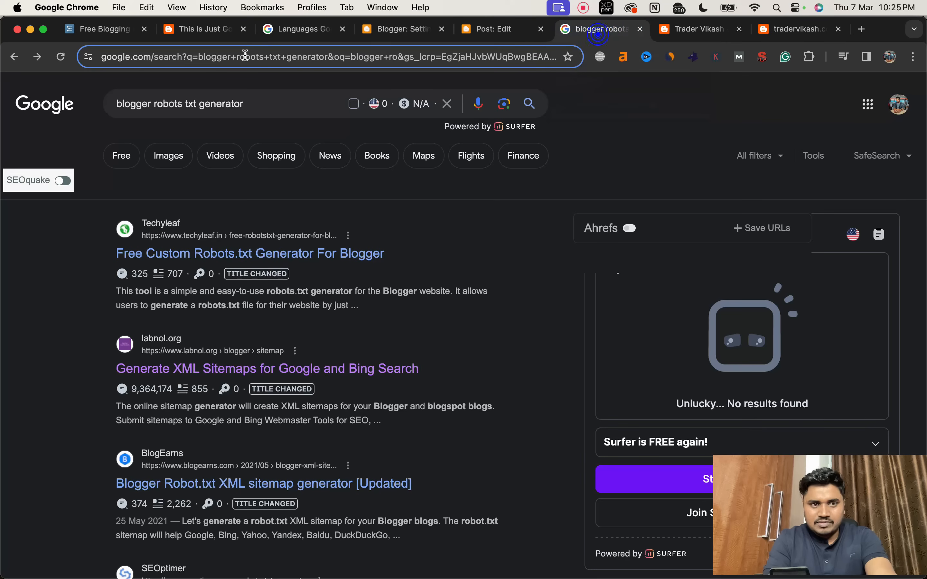
{"action": "left_click", "coordinate": [60, 57]}
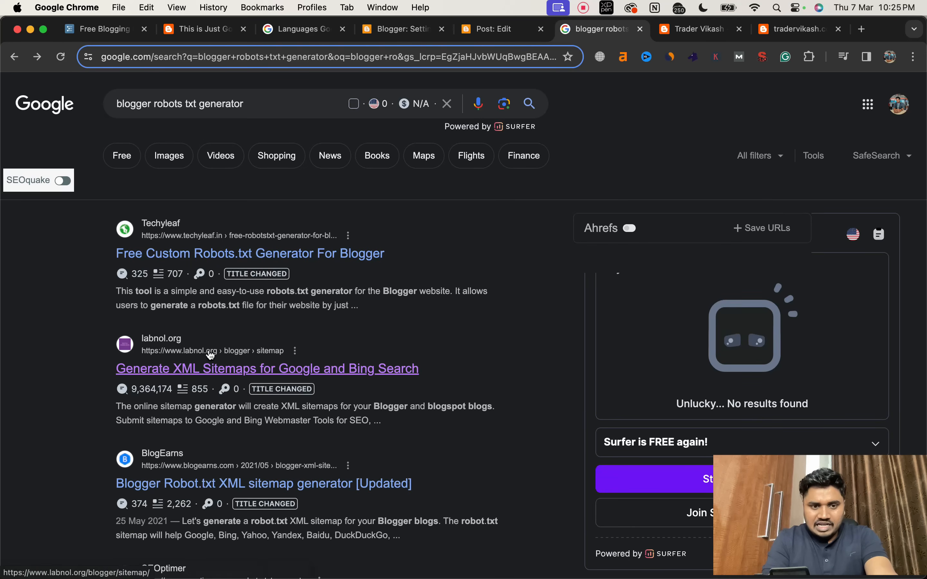
{"action": "left_click", "coordinate": [232, 369]}
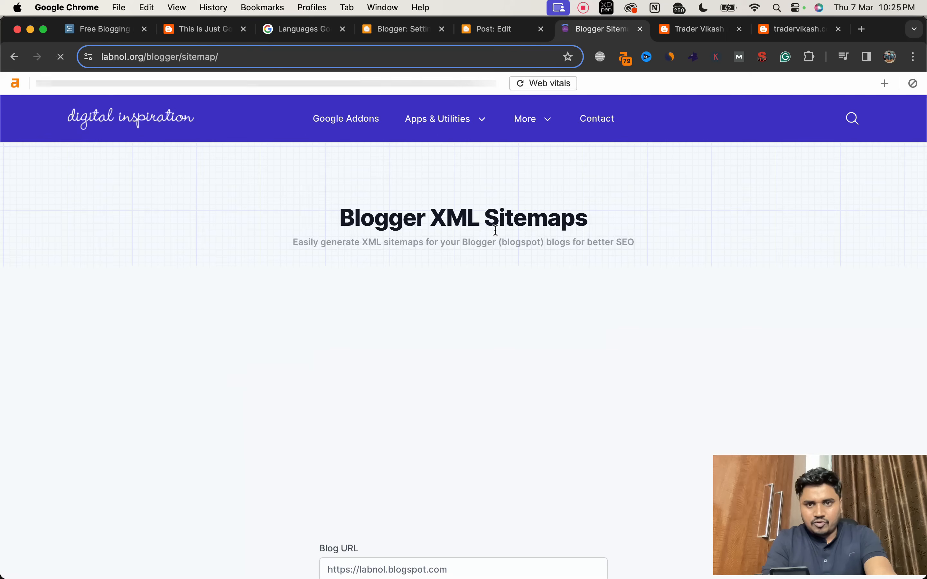
{"action": "left_click", "coordinate": [692, 33]}
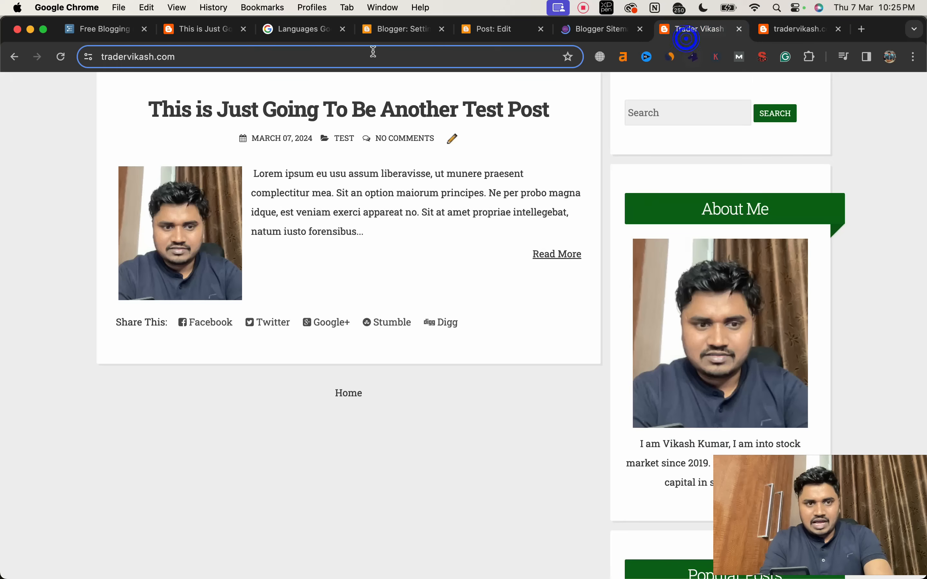
{"action": "left_click", "coordinate": [353, 52]}
{"action": "key", "text": "super+c"}
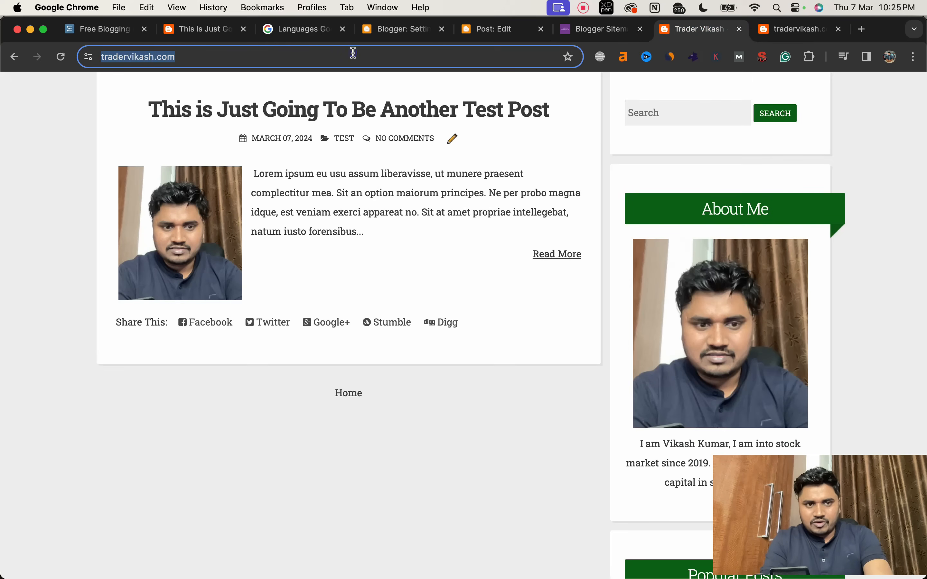
{"action": "left_click", "coordinate": [578, 30]}
{"action": "left_click", "coordinate": [499, 382]}
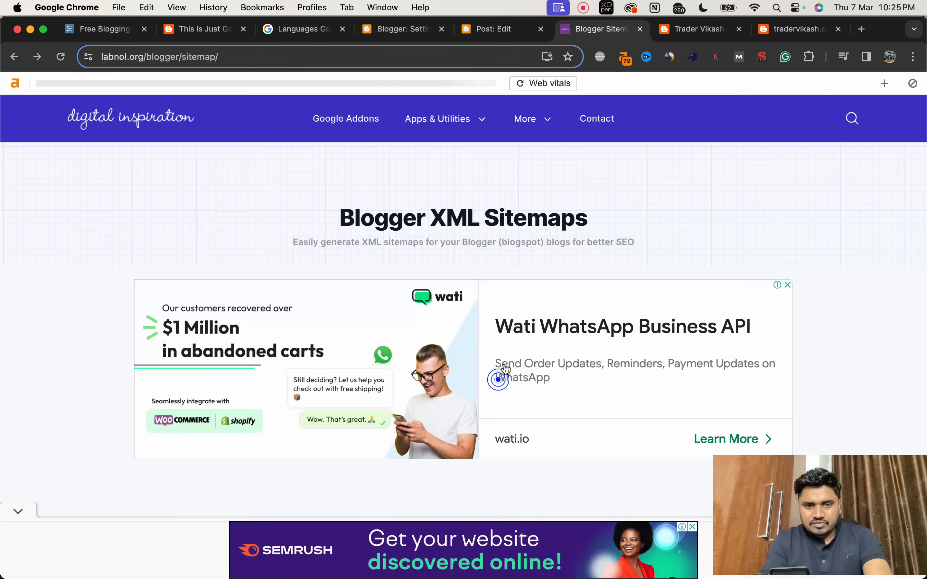
{"action": "scroll", "coordinate": [496, 378], "scroll_direction": "down", "scroll_amount": 5}
{"action": "left_click", "coordinate": [427, 313]}
{"action": "key", "text": "super+v"}
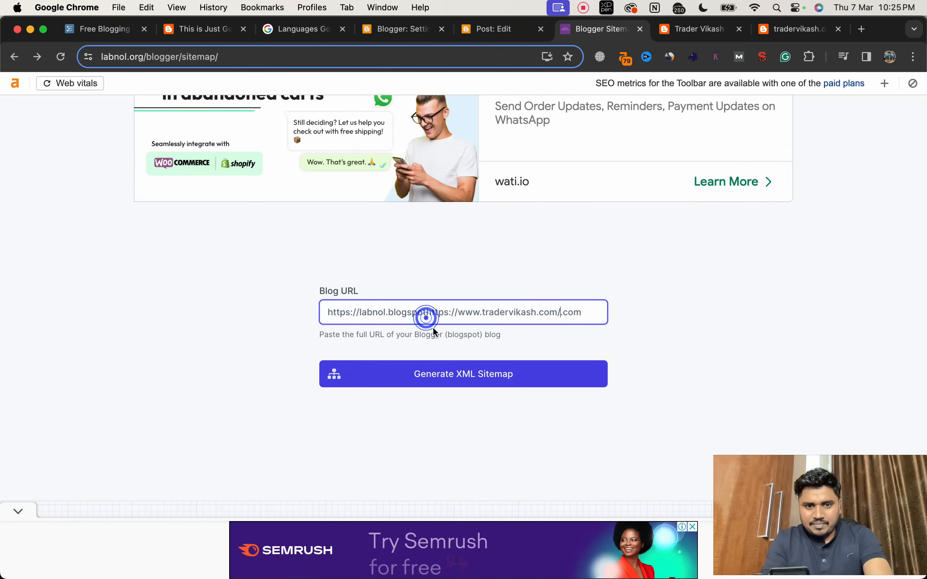
{"action": "key", "text": "super+a"}
{"action": "key", "text": "super+v"}
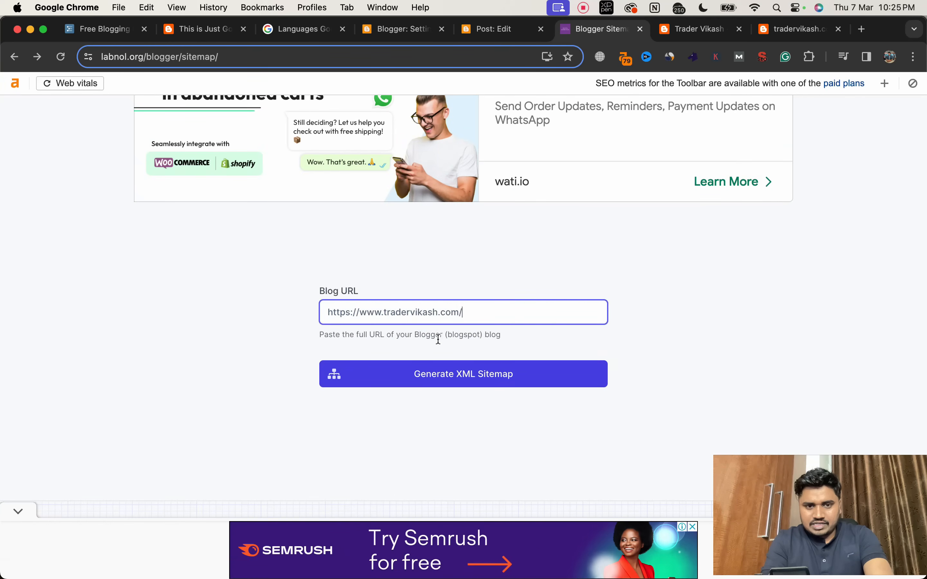
{"action": "left_click", "coordinate": [437, 387]}
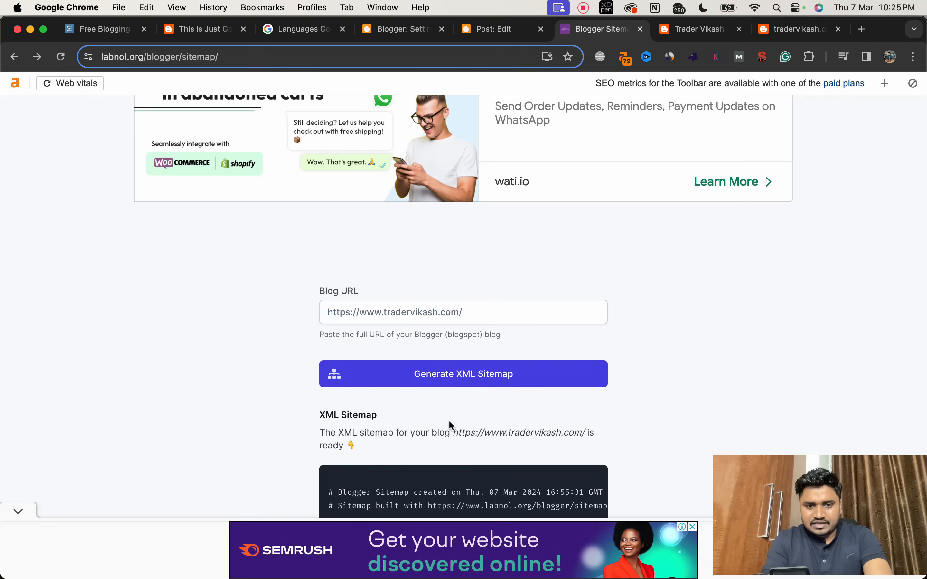
Step: Copy the generated sitemap text into the blog's custom robots.txt in Blogger settings and save it
{"action": "scroll", "coordinate": [449, 421], "scroll_direction": "down", "scroll_amount": 3}
{"action": "left_click", "coordinate": [392, 432]}
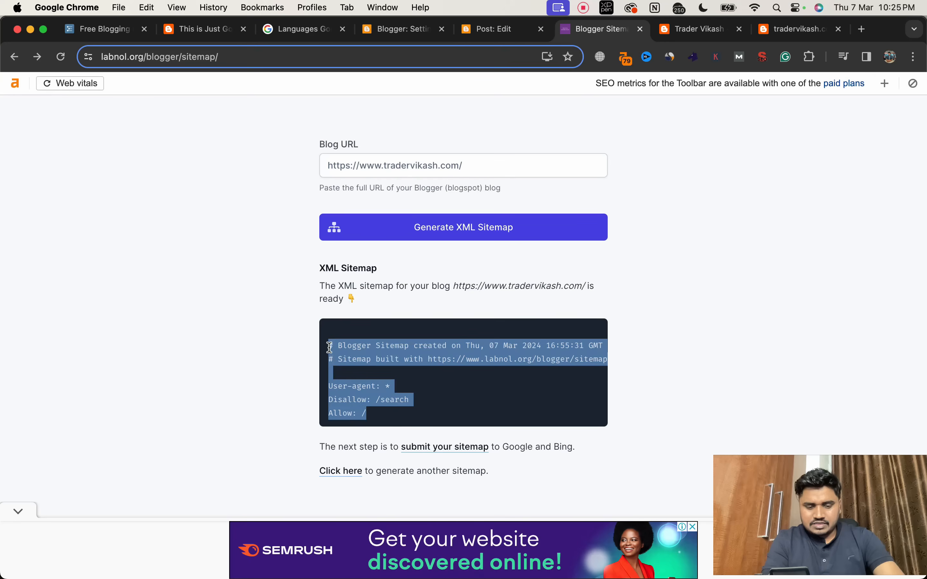
{"action": "key", "text": "super+c"}
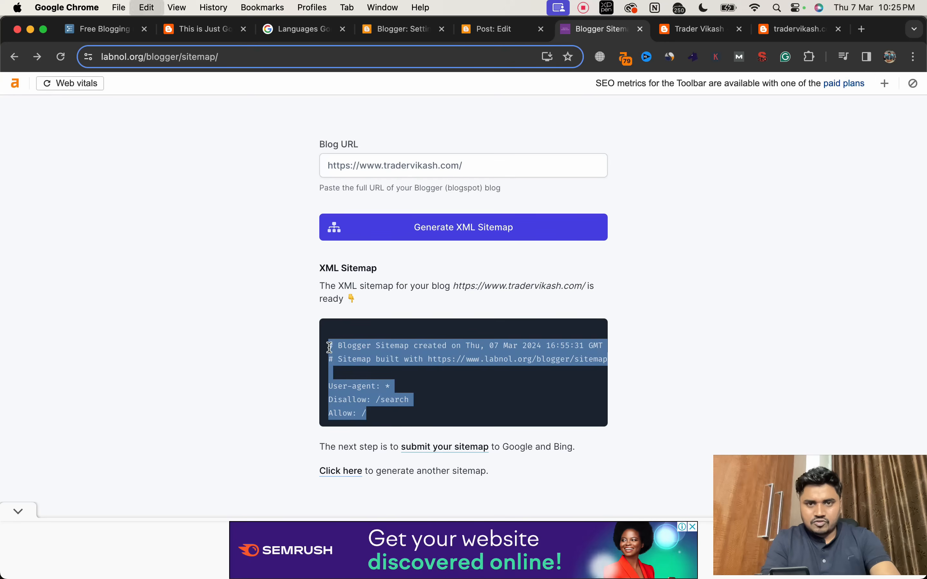
{"action": "left_click", "coordinate": [492, 29]}
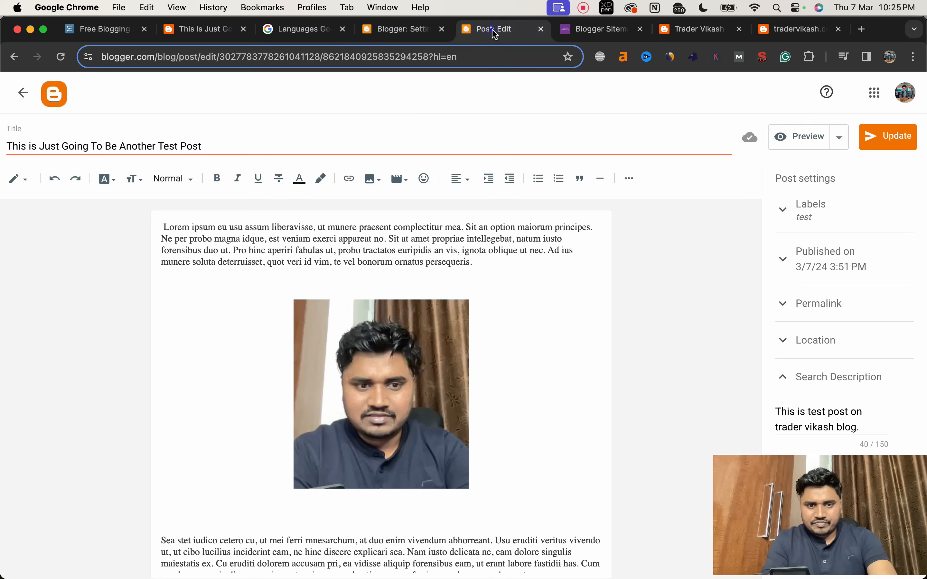
{"action": "left_click", "coordinate": [394, 29]}
{"action": "key", "text": "super+v"}
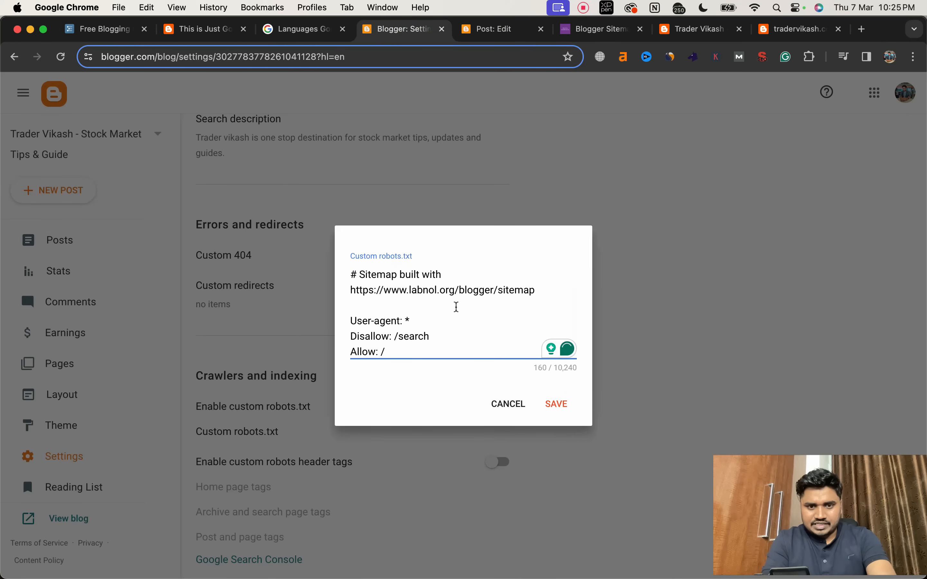
{"action": "triple_click", "coordinate": [425, 291]}
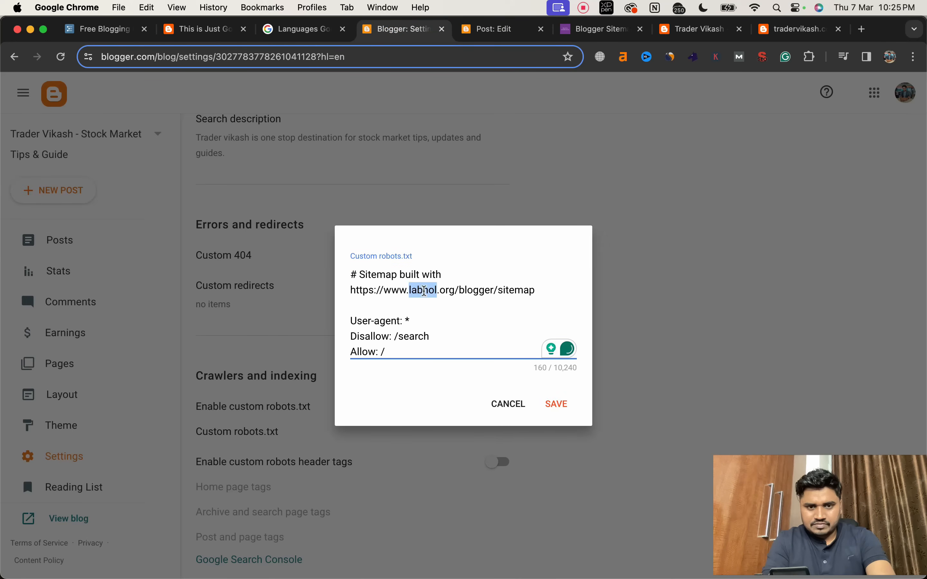
{"action": "left_click", "coordinate": [424, 291]}
{"action": "left_click", "coordinate": [562, 405]}
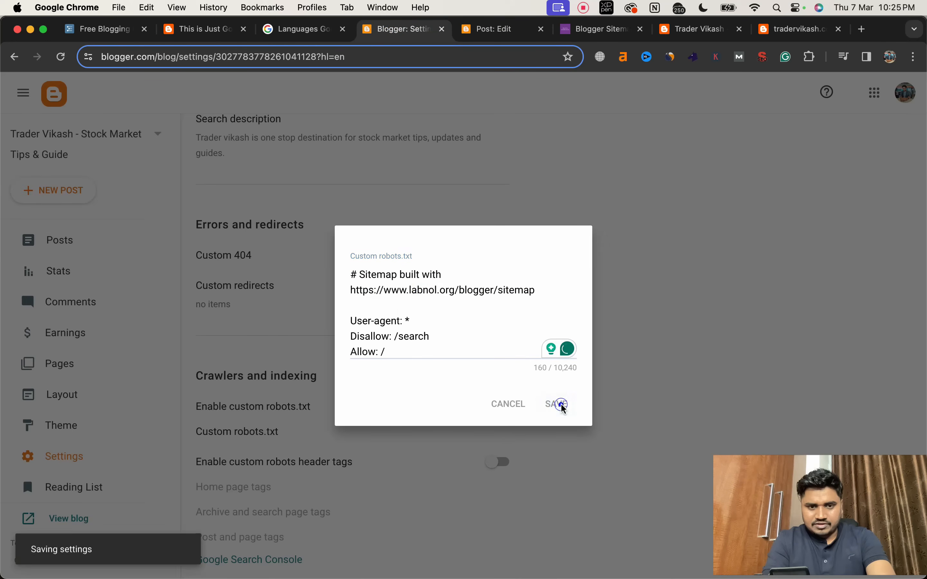
Step: Delete the sitemap comment lines above "User-agent: *" from the custom robots.txt and save it
{"action": "scroll", "coordinate": [424, 439], "scroll_direction": "down", "scroll_amount": 3}
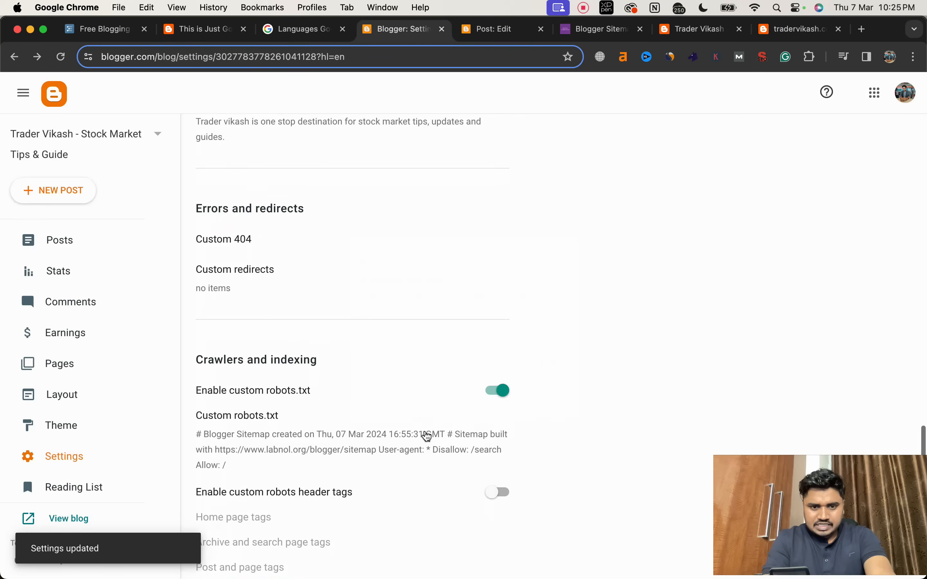
{"action": "left_click", "coordinate": [424, 435]}
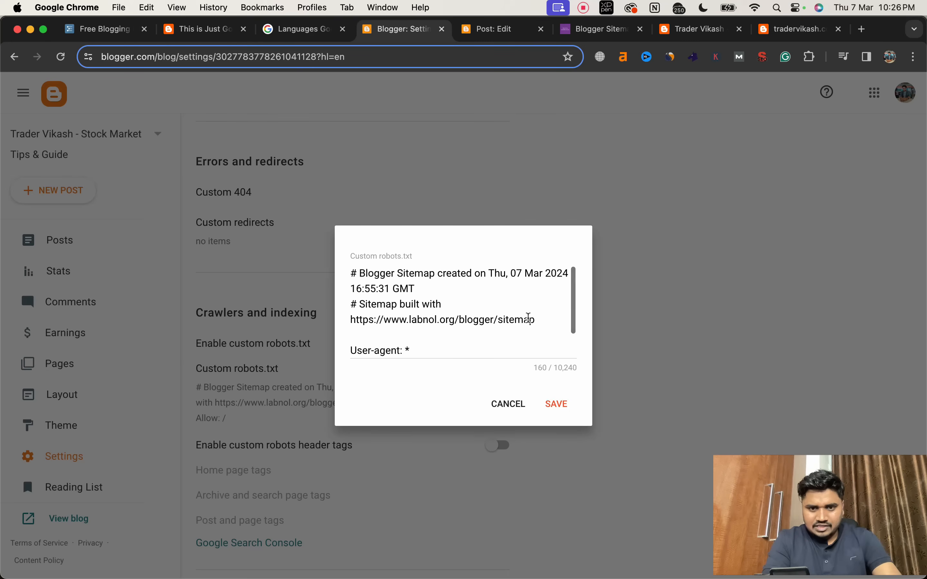
{"action": "left_click_drag", "start_coordinate": [534, 320], "coordinate": [351, 276]}
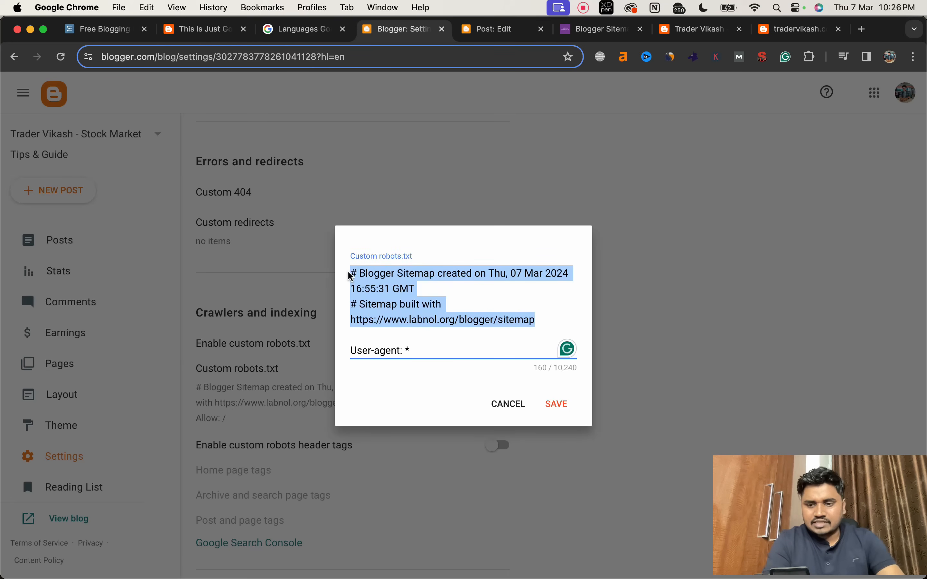
{"action": "key", "text": "BackSpace"}
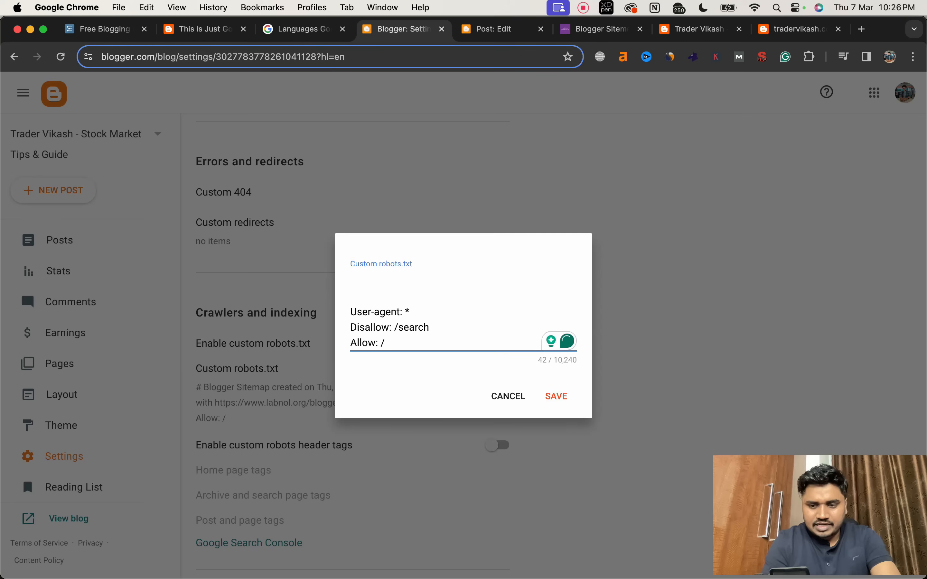
{"action": "key", "text": "BackSpace"}
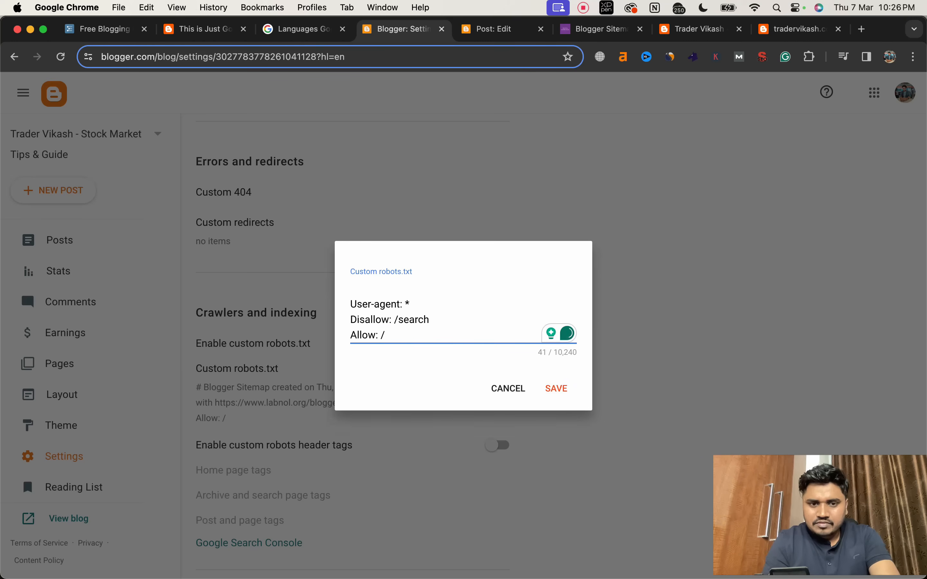
{"action": "left_click", "coordinate": [558, 389]}
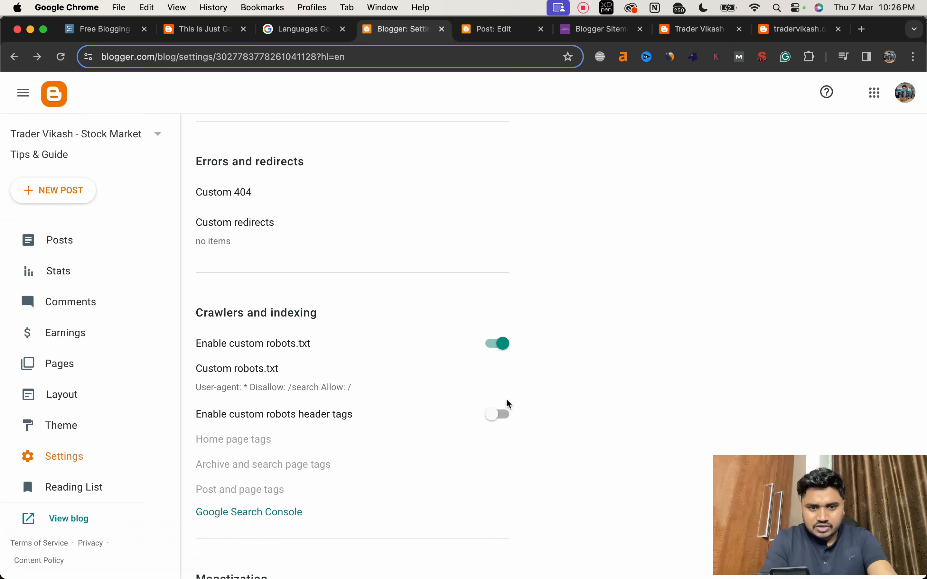
Step: Enable custom robots header tags, then turn on "all" for the home page tags and save
{"action": "scroll", "coordinate": [392, 418], "scroll_direction": "down", "scroll_amount": 1}
{"action": "scroll", "coordinate": [391, 418], "scroll_direction": "down", "scroll_amount": 1}
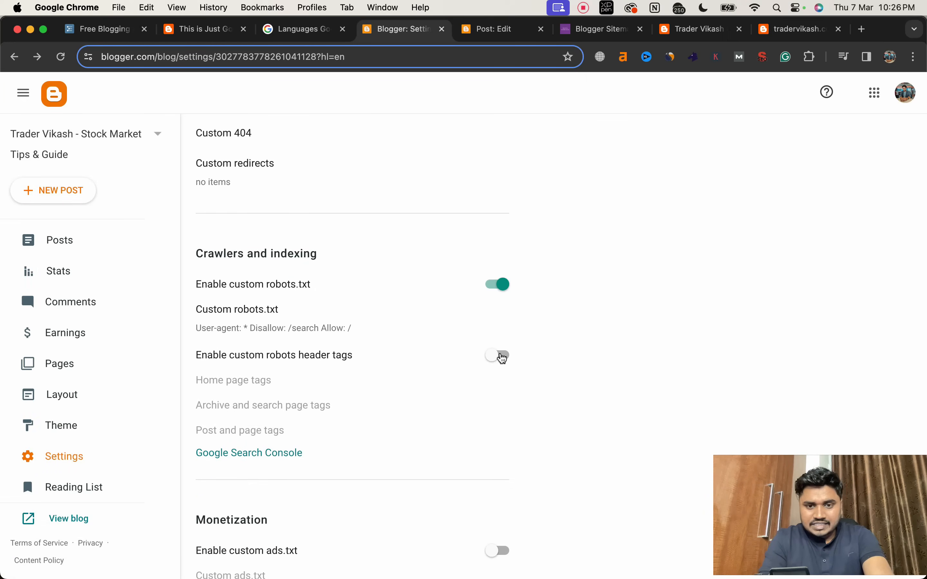
{"action": "left_click", "coordinate": [501, 358]}
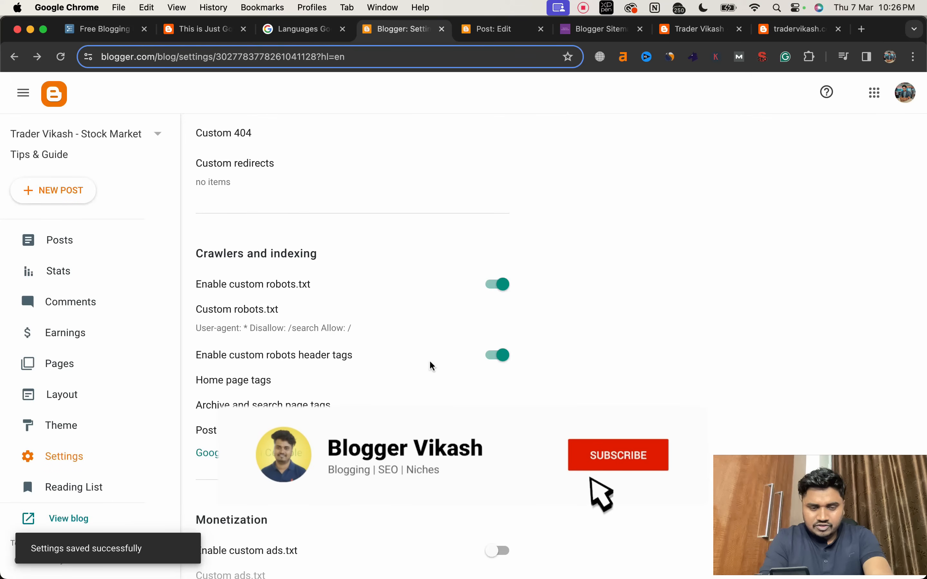
{"action": "scroll", "coordinate": [383, 364], "scroll_direction": "down", "scroll_amount": 1}
{"action": "left_click", "coordinate": [262, 353]}
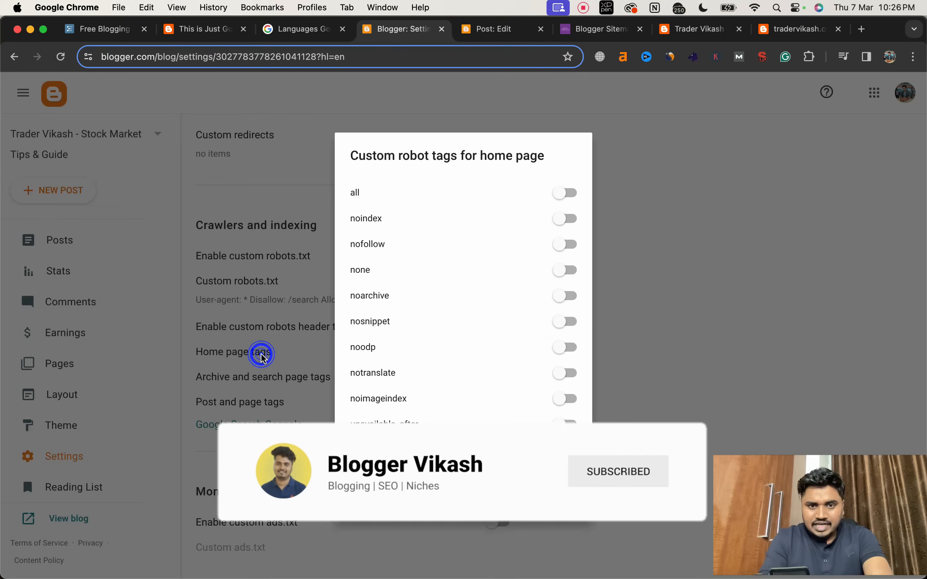
{"action": "left_click", "coordinate": [567, 194]}
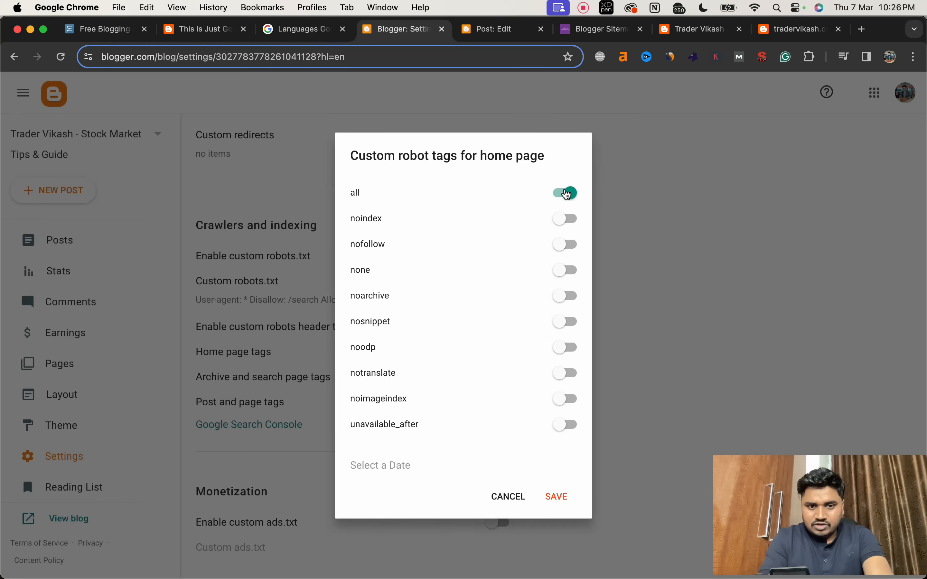
{"action": "left_click", "coordinate": [559, 497]}
Step: Turn on "noindex" in the robot tags for archive and search pages and save
{"action": "left_click", "coordinate": [305, 377]}
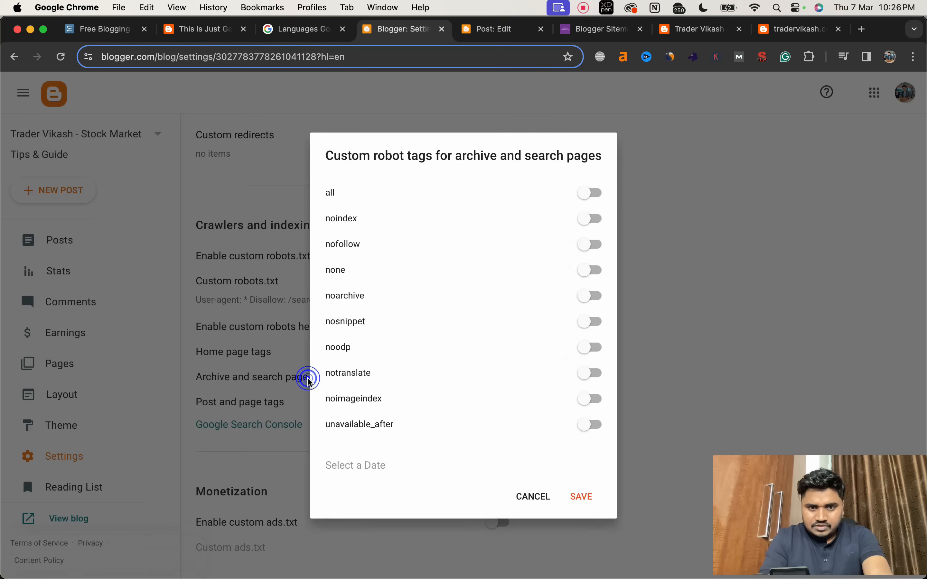
{"action": "left_click", "coordinate": [591, 220]}
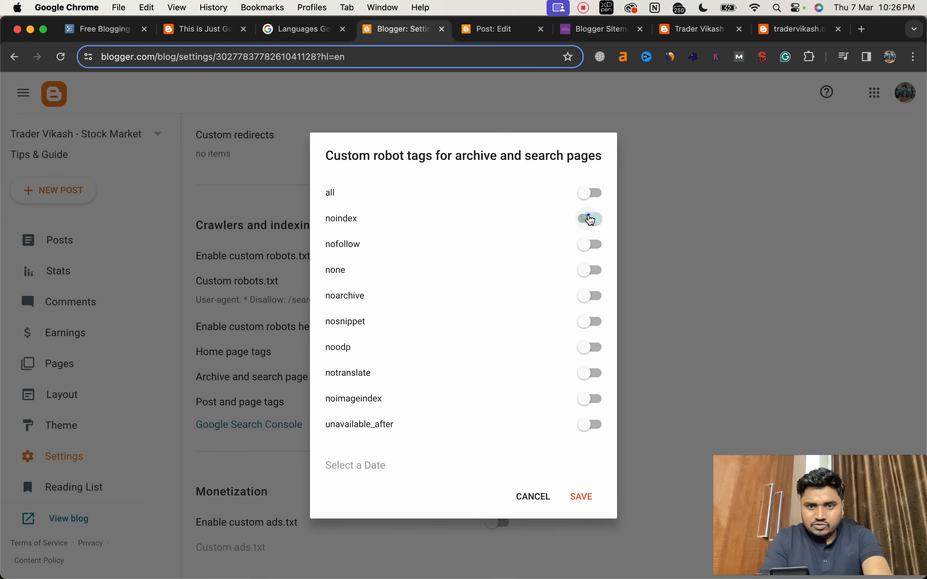
{"action": "left_click", "coordinate": [584, 498]}
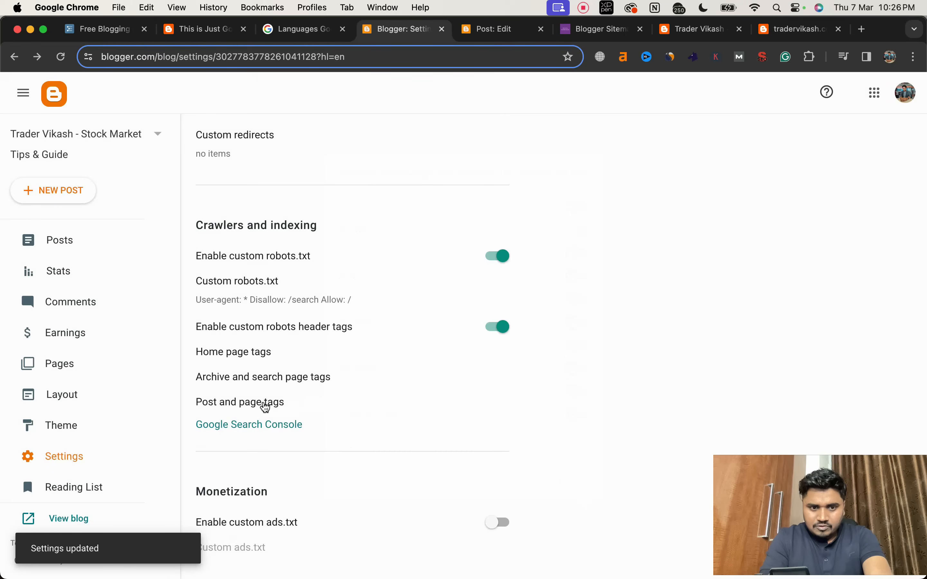
Step: Turn on "all" in the custom robot tags for posts and pages and save
{"action": "left_click", "coordinate": [265, 406]}
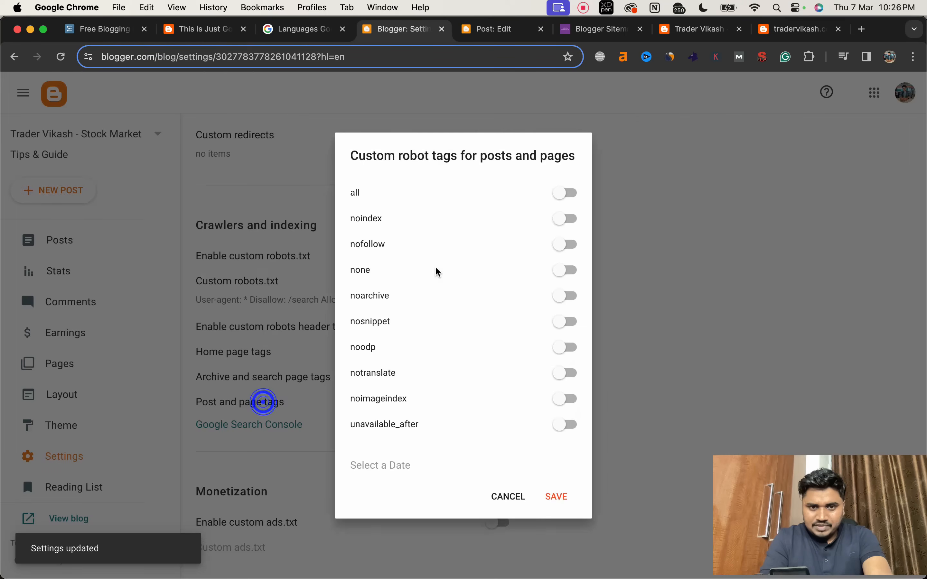
{"action": "left_click", "coordinate": [567, 193]}
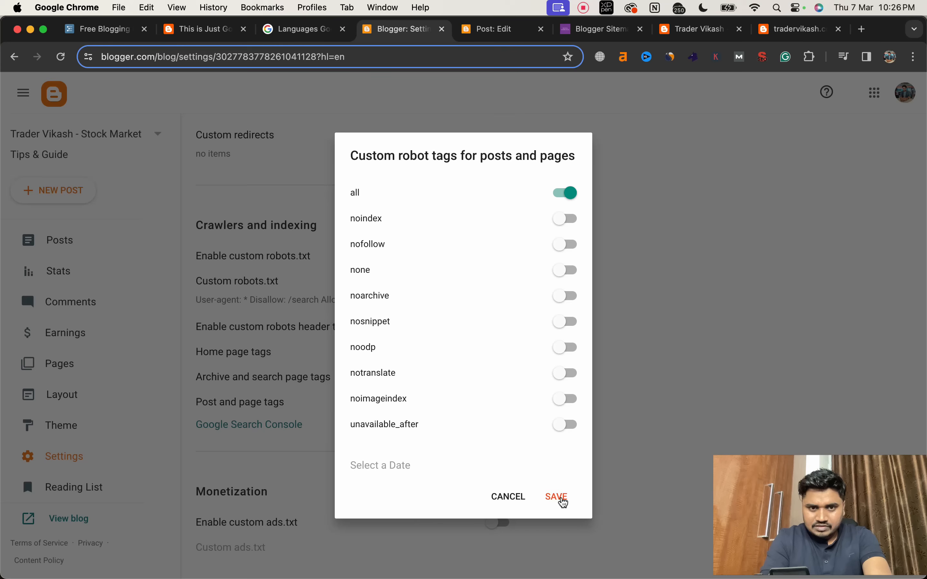
{"action": "scroll", "coordinate": [481, 396], "scroll_direction": "down", "scroll_amount": 3}
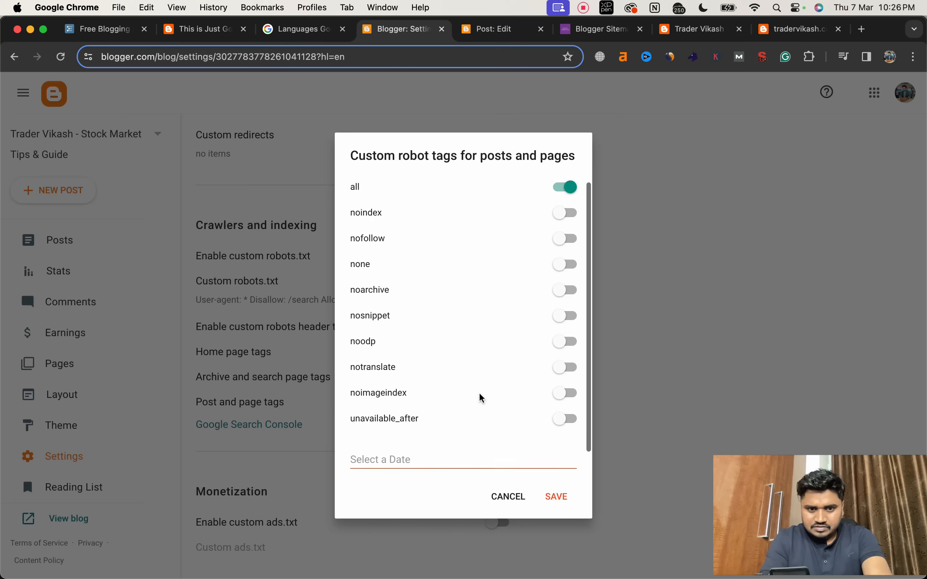
{"action": "left_click", "coordinate": [555, 495]}
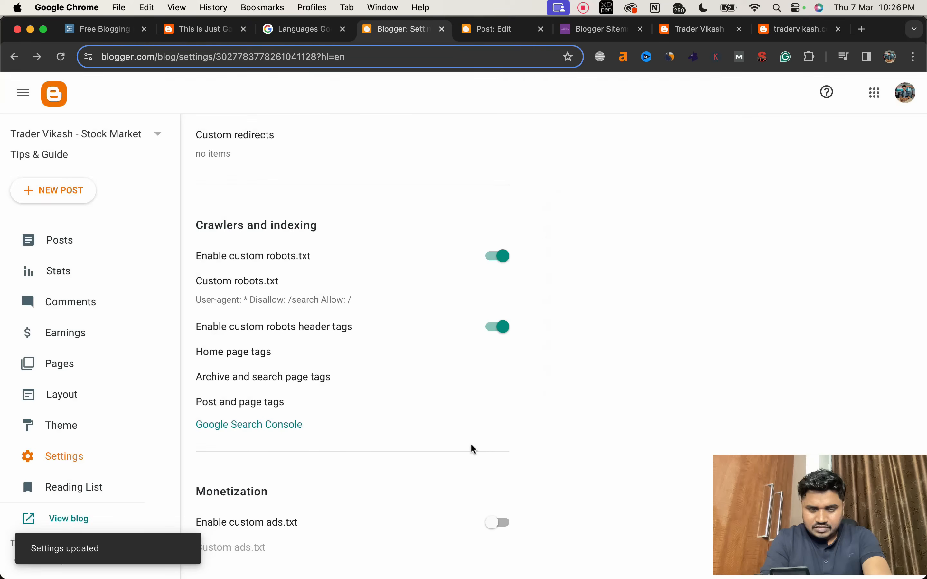
Step: Open Google Search Console from the crawler settings and add the blog's full home page address as a URL prefix property
{"action": "scroll", "coordinate": [463, 442], "scroll_direction": "down", "scroll_amount": 3}
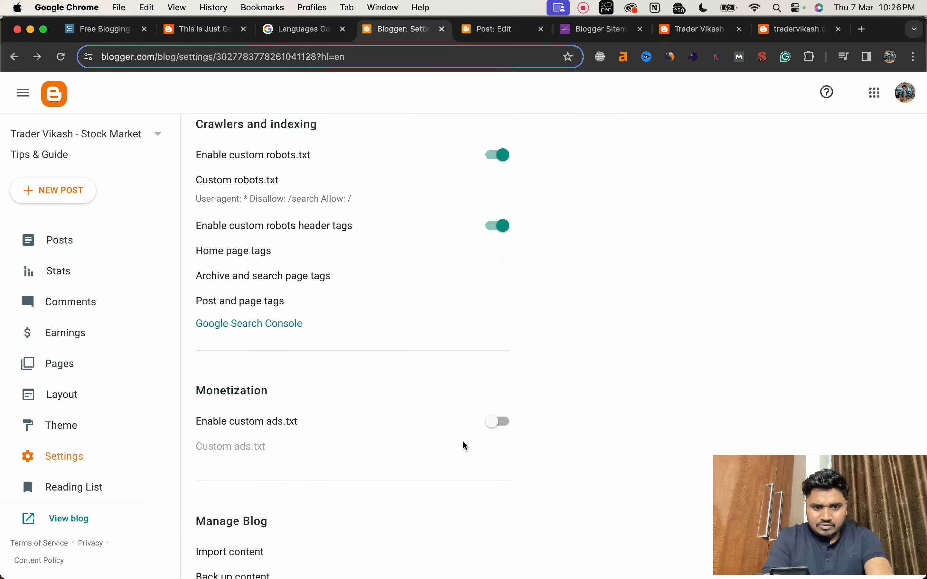
{"action": "left_click", "coordinate": [276, 326]}
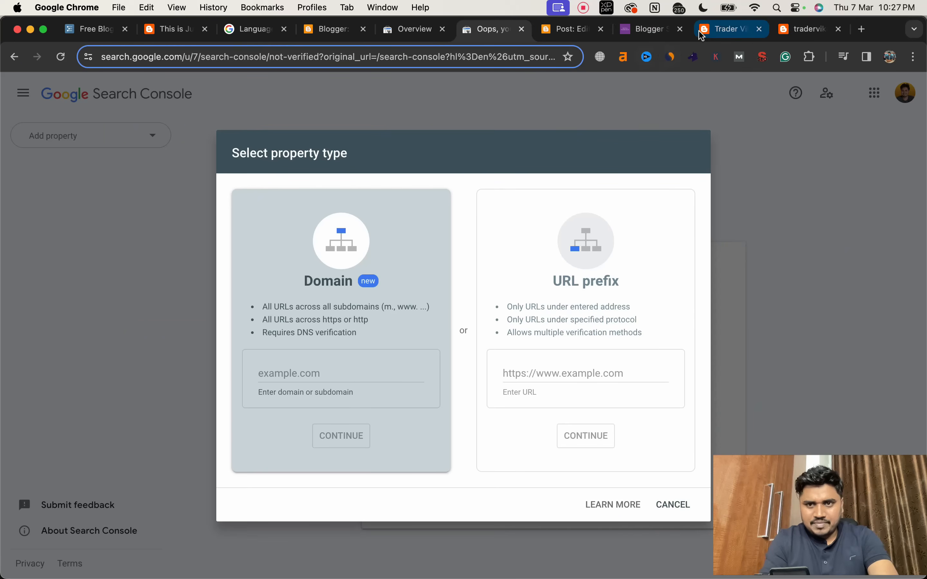
{"action": "left_click", "coordinate": [699, 30]}
{"action": "left_click", "coordinate": [472, 58]}
{"action": "key", "text": "super+c"}
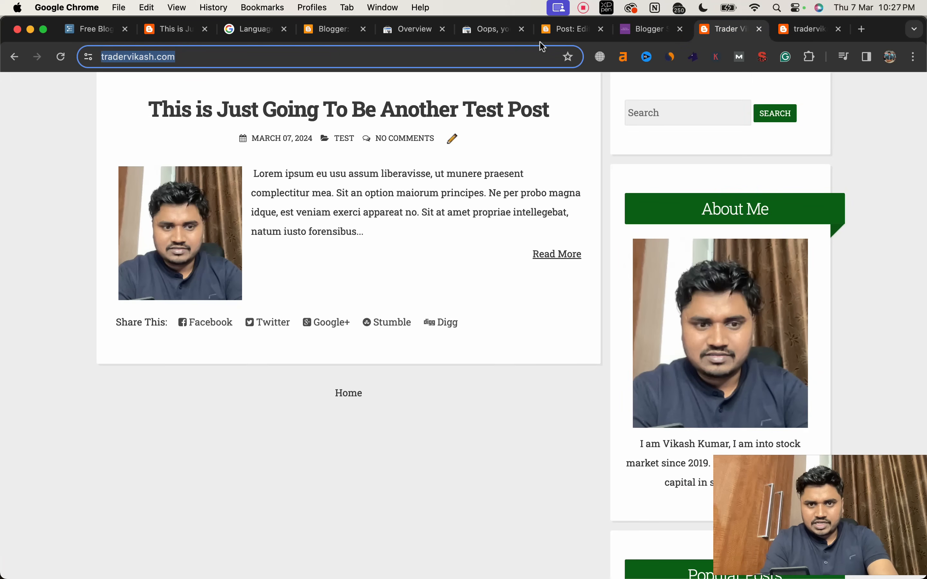
{"action": "left_click", "coordinate": [489, 34]}
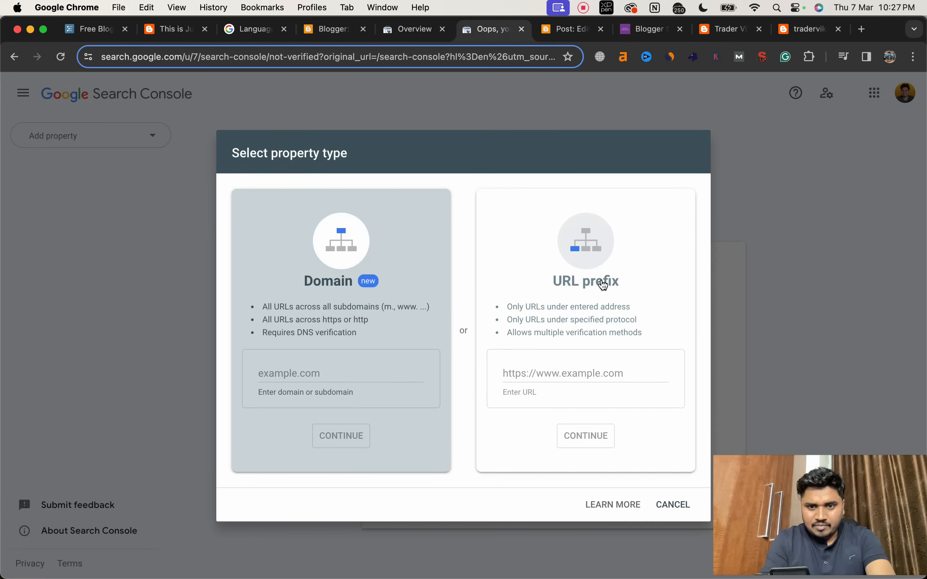
{"action": "left_click", "coordinate": [554, 367]}
{"action": "key", "text": "super+v"}
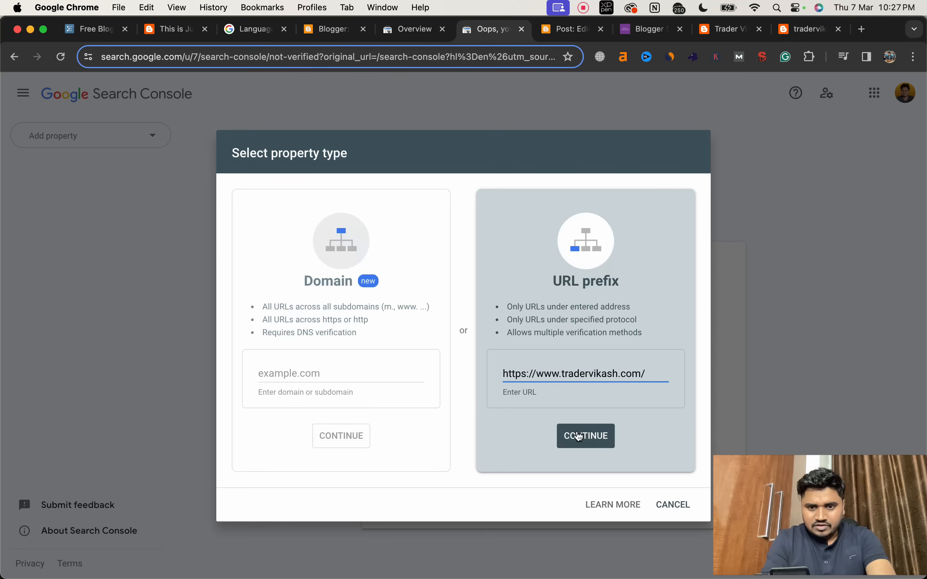
{"action": "left_click", "coordinate": [580, 439]}
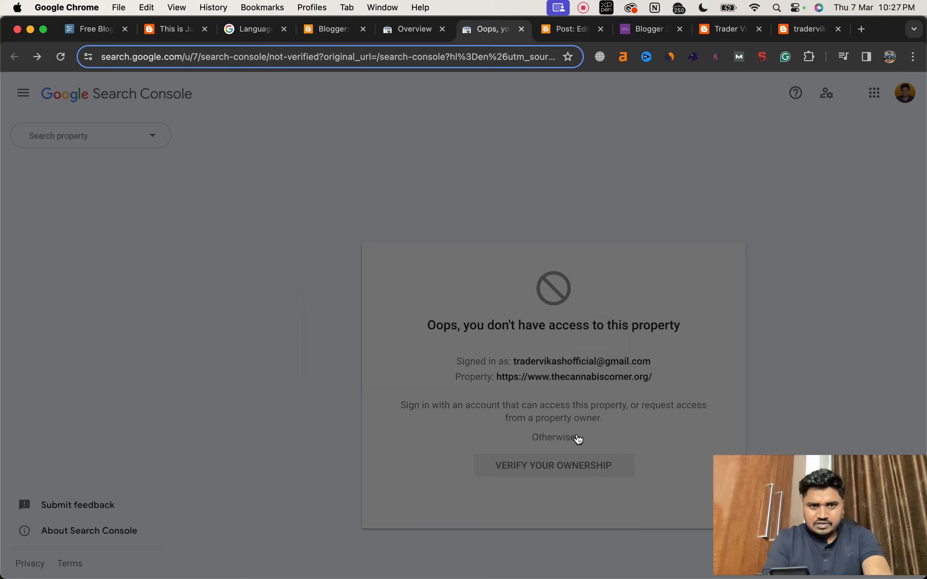
Step: Choose the HTML tag verification method for the new property and copy its google-site-verification meta tag
{"action": "scroll", "coordinate": [484, 367], "scroll_direction": "down", "scroll_amount": 3}
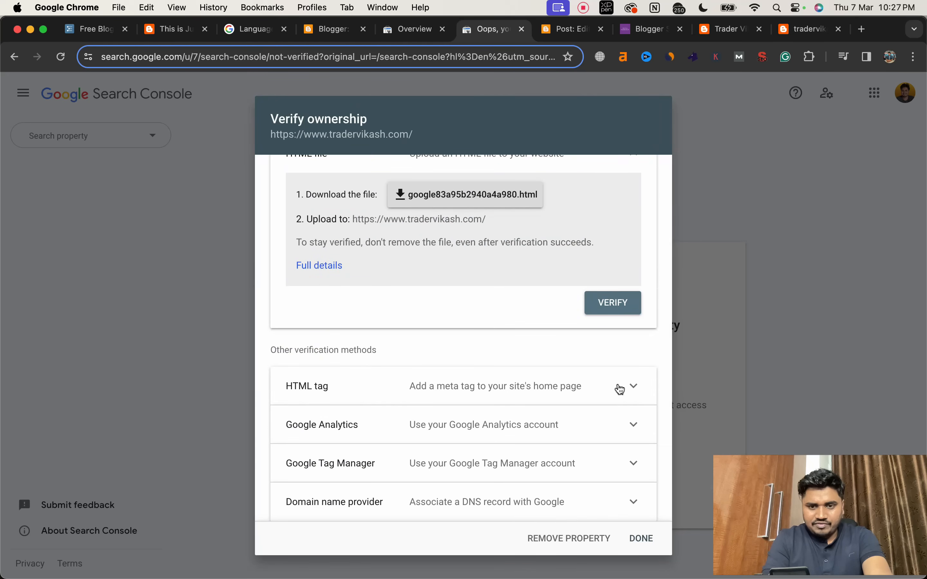
{"action": "left_click", "coordinate": [629, 386]}
{"action": "scroll", "coordinate": [551, 423], "scroll_direction": "down", "scroll_amount": 2}
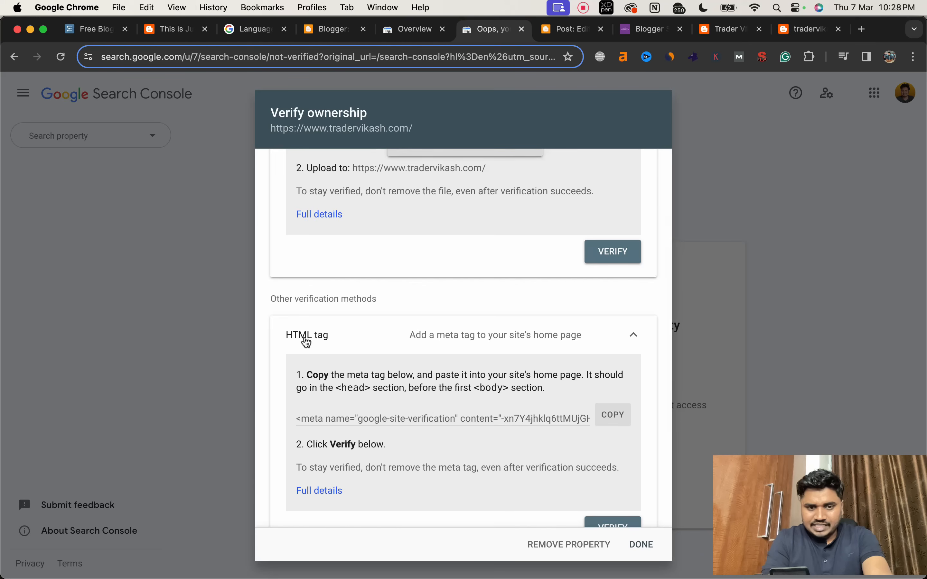
{"action": "left_click", "coordinate": [606, 418]}
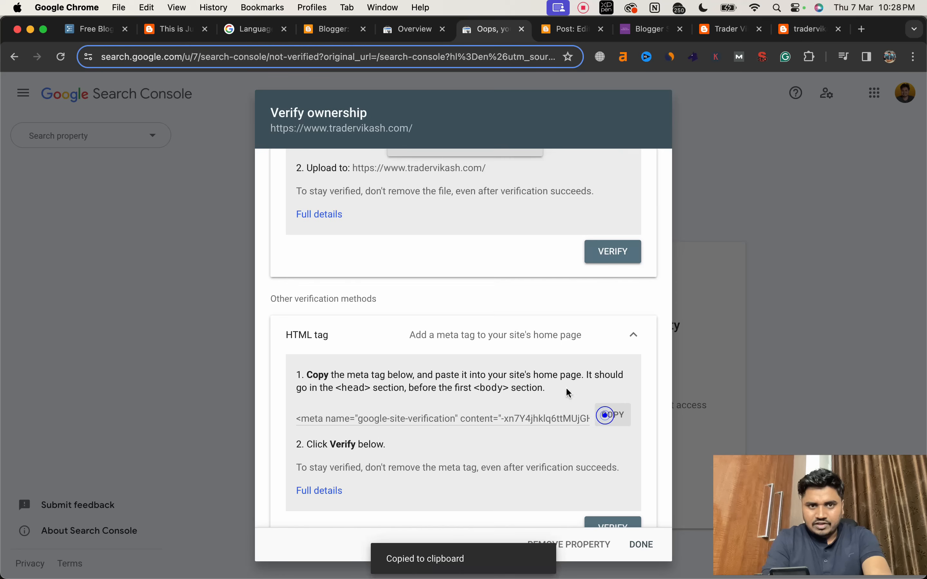
Step: In Blogger, open the theme's HTML, paste the site verification meta tag on a new line directly below <head>, and save the theme
{"action": "left_click", "coordinate": [320, 36]}
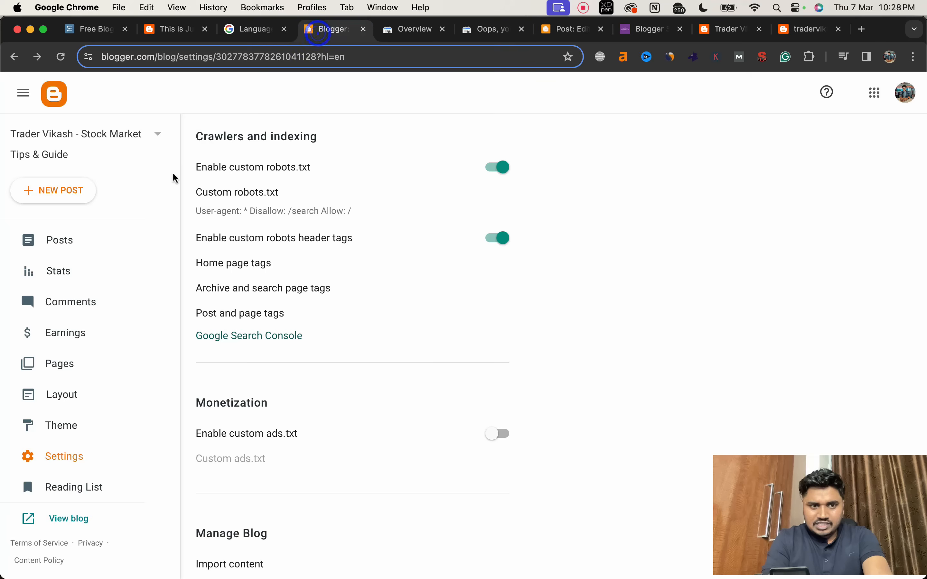
{"action": "scroll", "coordinate": [98, 352], "scroll_direction": "down", "scroll_amount": 2}
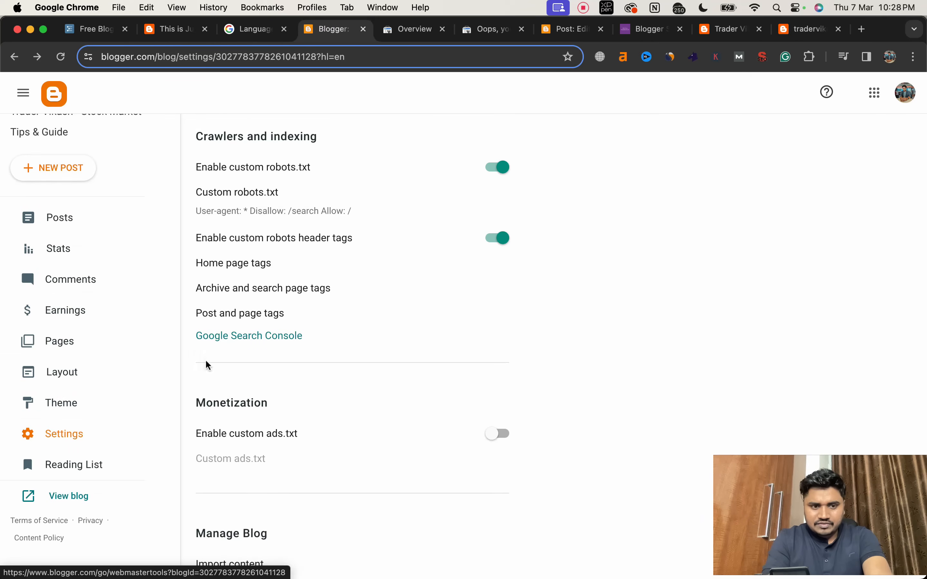
{"action": "left_click", "coordinate": [69, 399]}
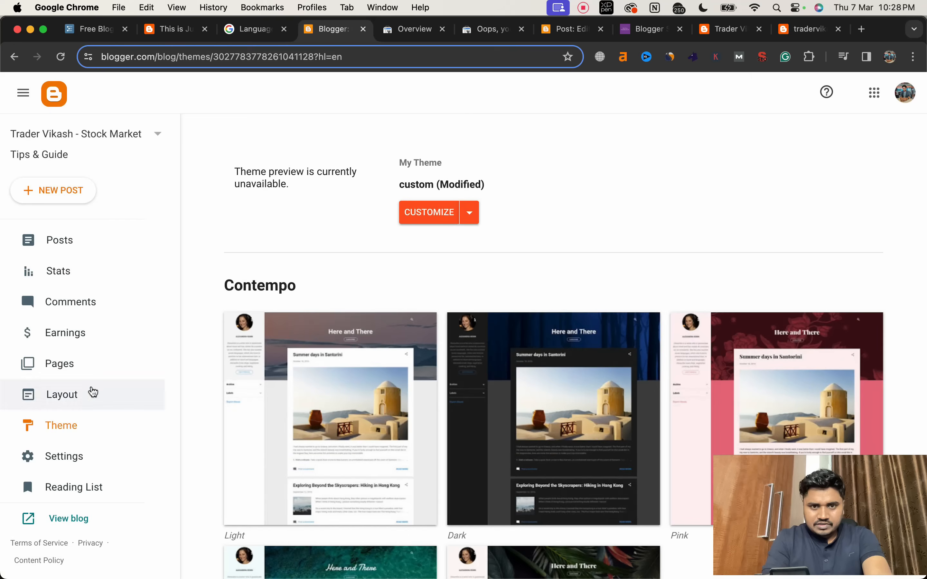
{"action": "left_click", "coordinate": [469, 222]}
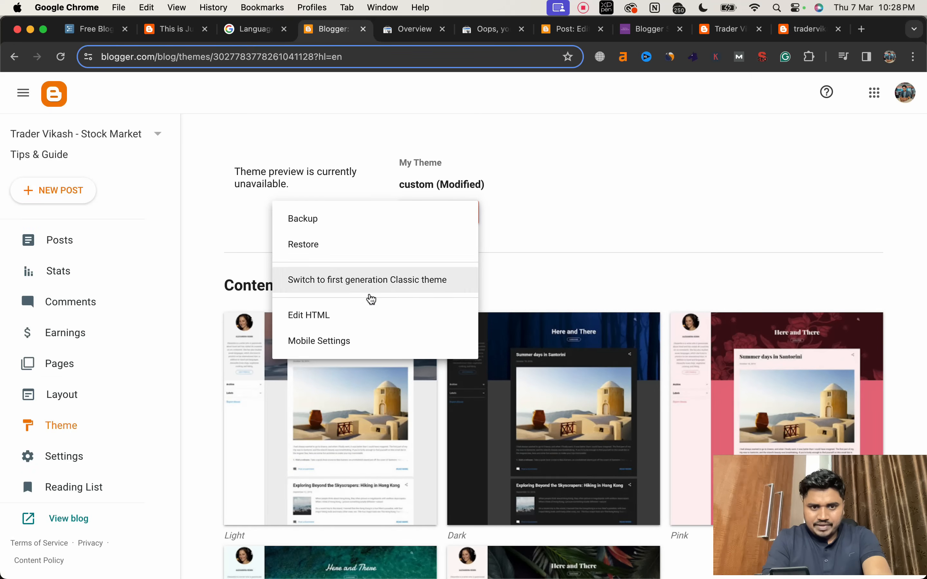
{"action": "left_click", "coordinate": [354, 315]}
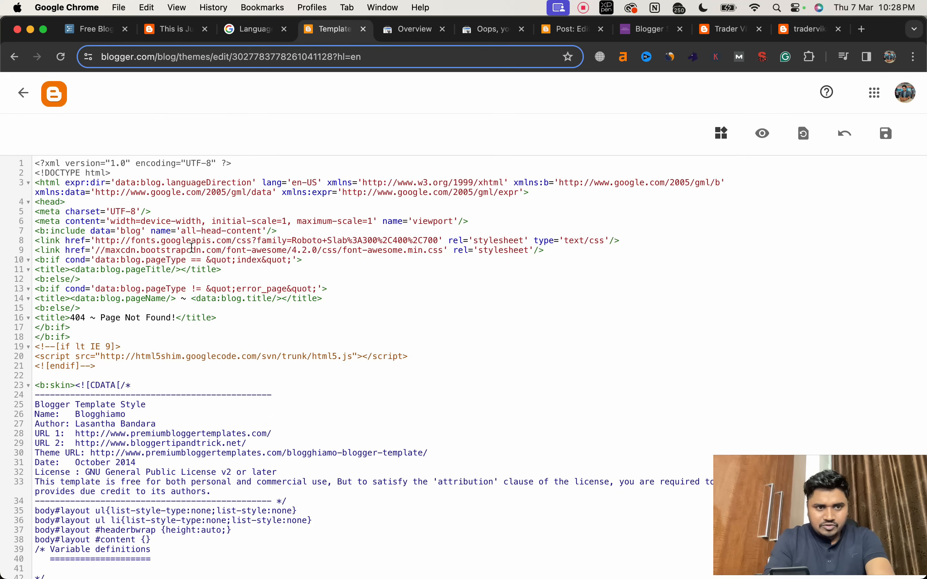
{"action": "left_click", "coordinate": [71, 202]}
{"action": "key", "text": "Return"}
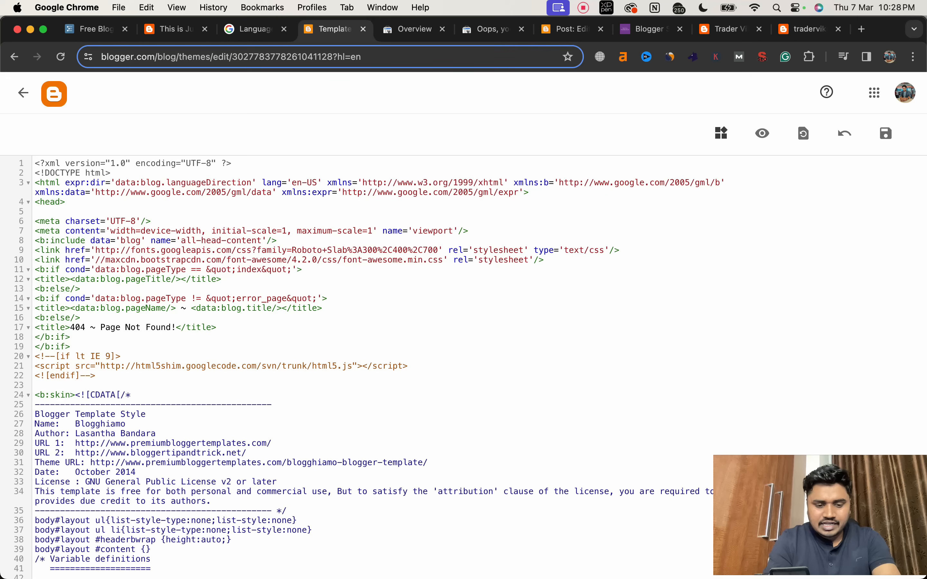
{"action": "key", "text": "super+v"}
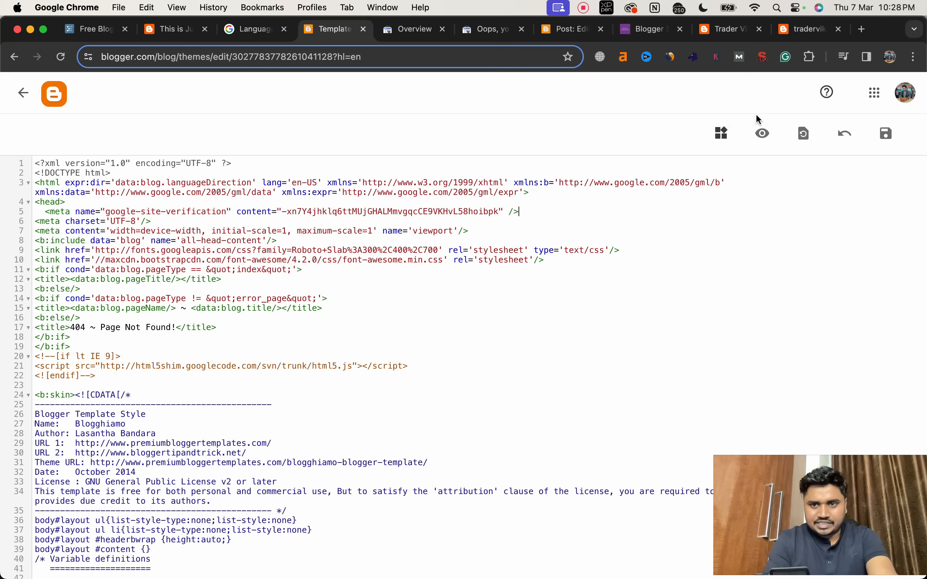
{"action": "left_click", "coordinate": [889, 135]}
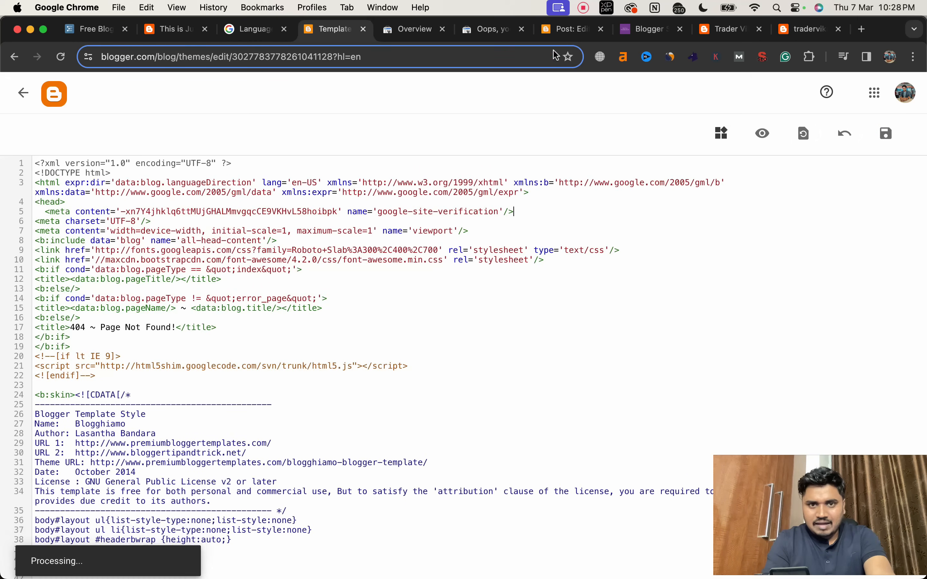
Step: Verify ownership of the blog in Search Console with the HTML tag method, then go to the property and start past its welcome message
{"action": "left_click", "coordinate": [494, 30]}
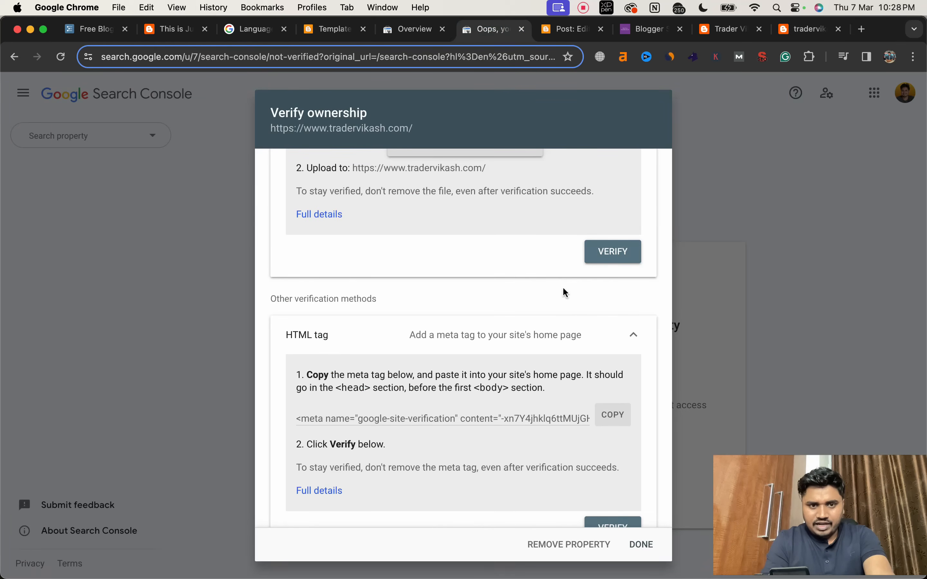
{"action": "scroll", "coordinate": [567, 330], "scroll_direction": "down", "scroll_amount": 3}
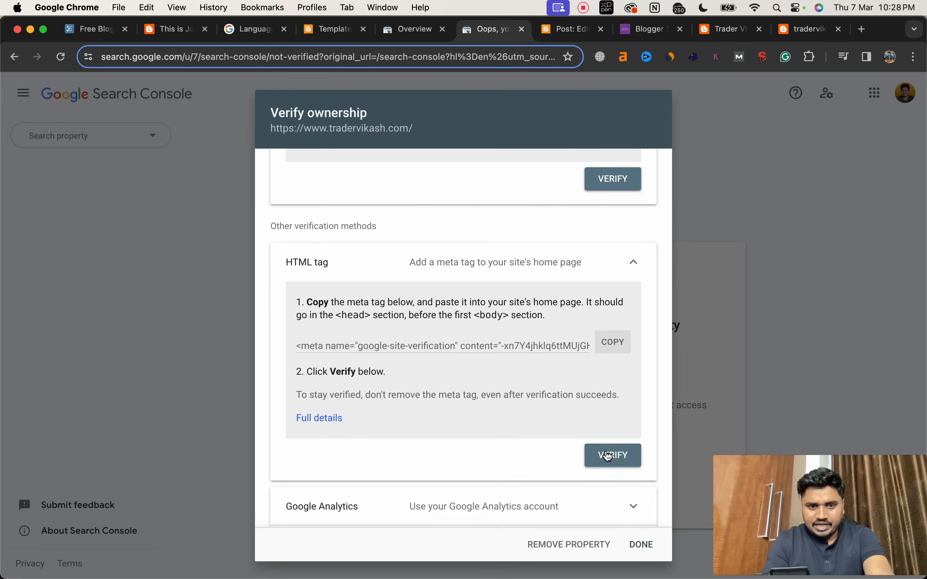
{"action": "left_click", "coordinate": [609, 456]}
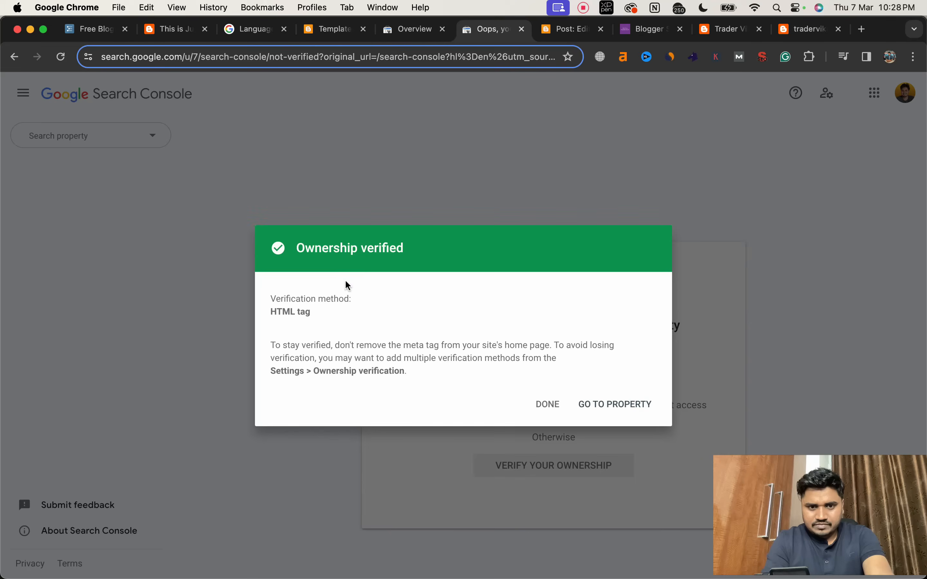
{"action": "left_click", "coordinate": [624, 403]}
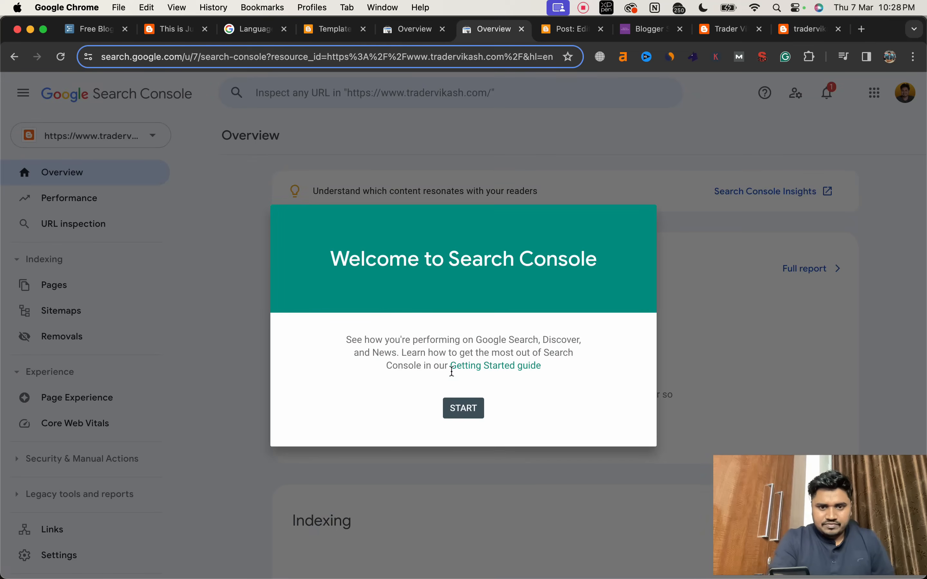
{"action": "left_click", "coordinate": [468, 410]}
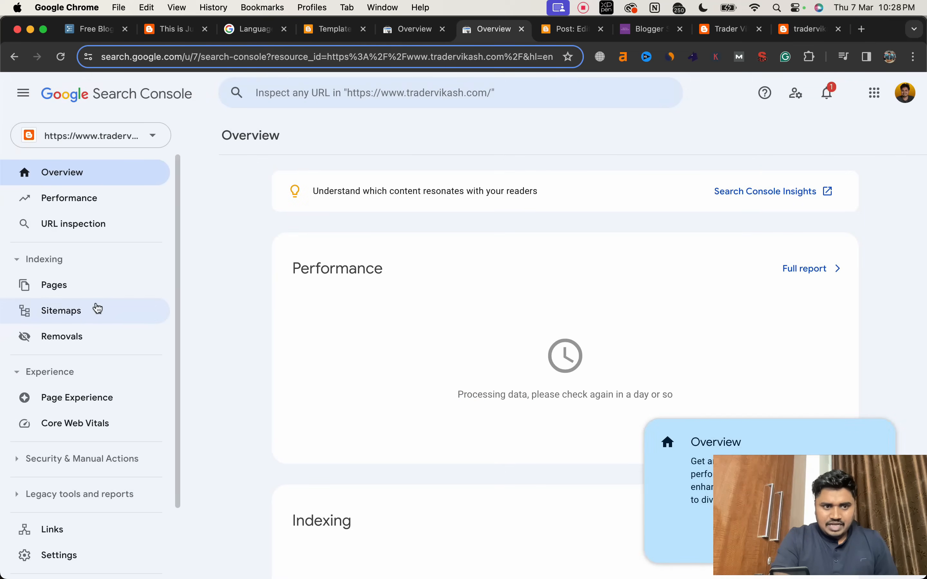
Step: Submit sitemap.xml as a new sitemap for the blog's Search Console property and dismiss the submission dialog
{"action": "left_click", "coordinate": [79, 312]}
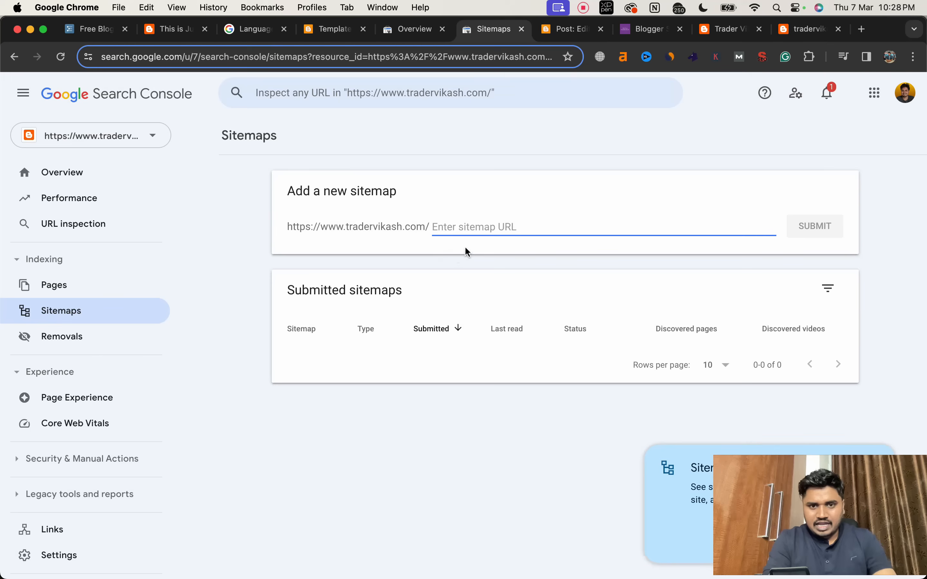
{"action": "type", "text": "sitemap.xml"}
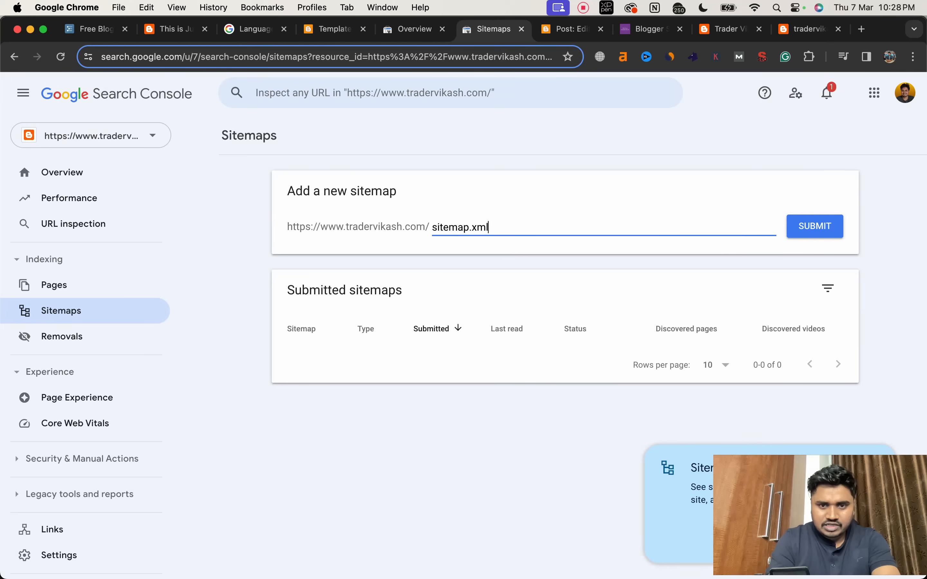
{"action": "left_click", "coordinate": [830, 228]}
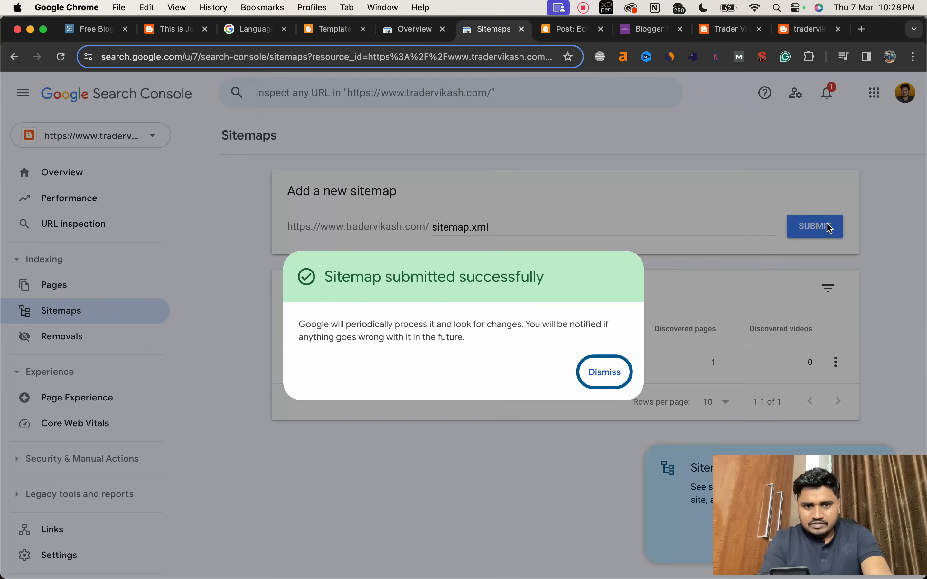
{"action": "left_click", "coordinate": [609, 375]}
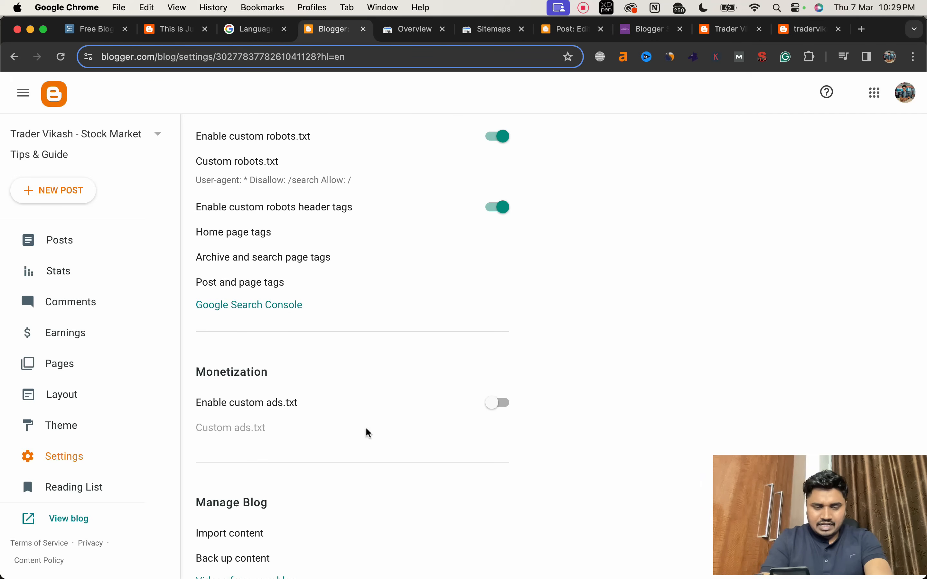
Step: In the Google AdSense window, keep Meta tag as the site verification method for tradervikash.com and copy the google-adsense-account meta tag
{"action": "scroll", "coordinate": [368, 433], "scroll_direction": "down", "scroll_amount": 2}
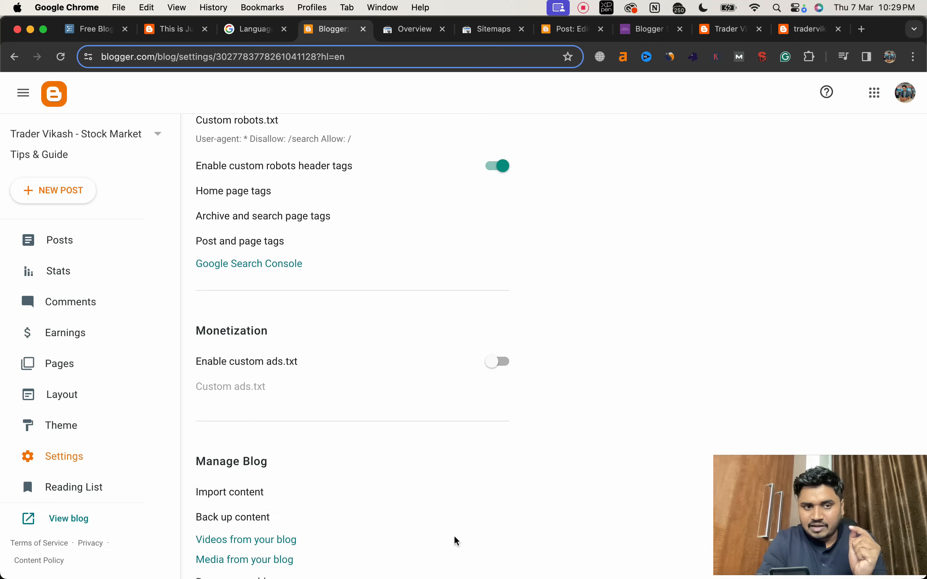
{"action": "mouse_move", "coordinate": [454, 577]}
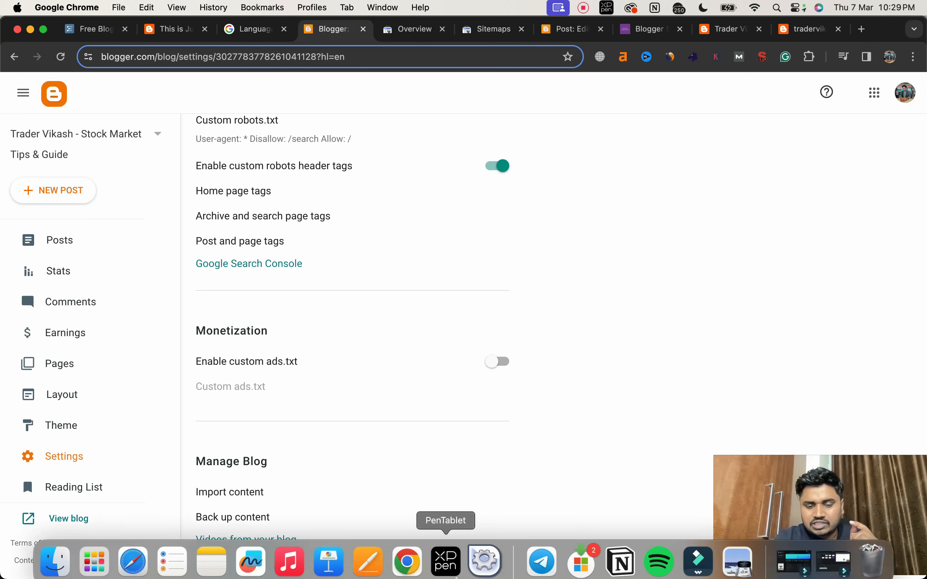
{"action": "right_click", "coordinate": [415, 558]}
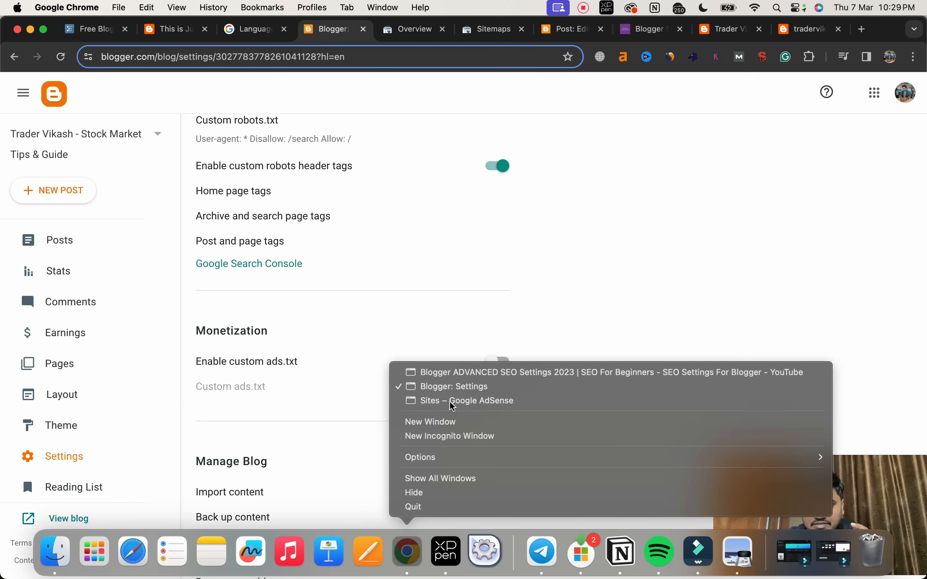
{"action": "left_click", "coordinate": [449, 397]}
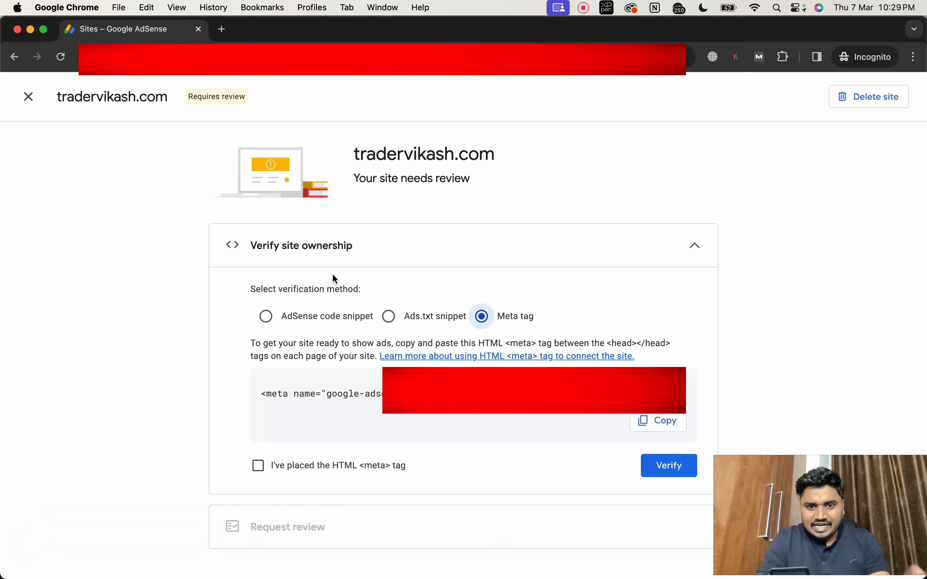
{"action": "left_click", "coordinate": [396, 320]}
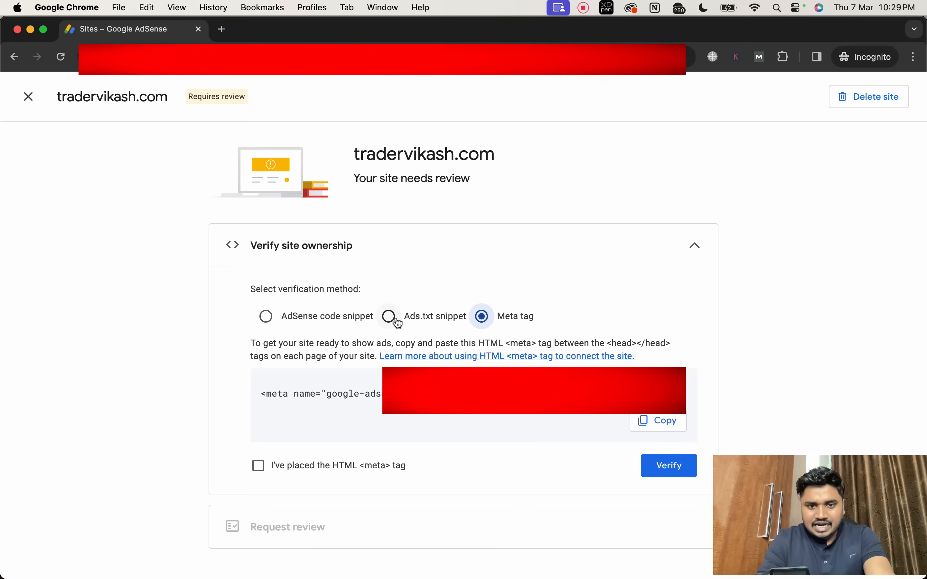
{"action": "left_click", "coordinate": [489, 316]}
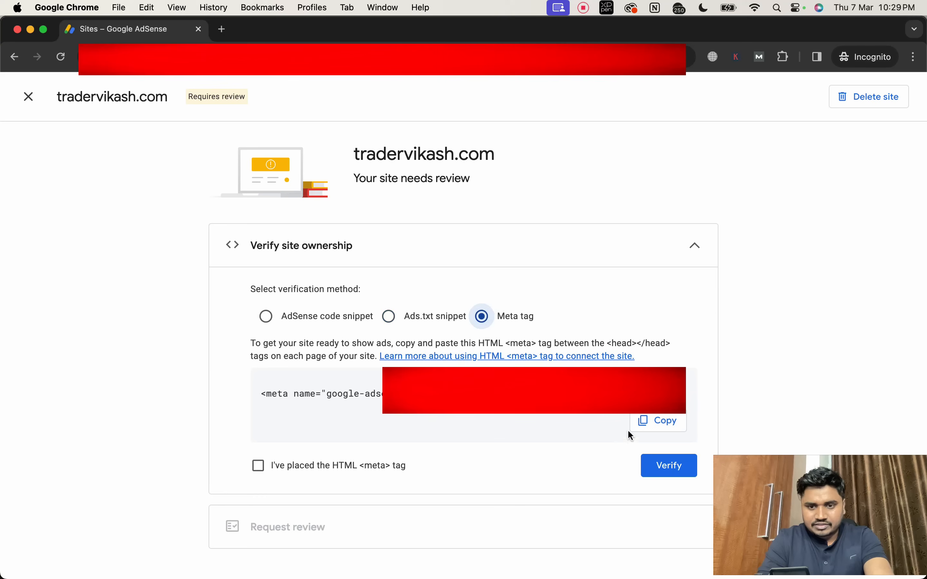
{"action": "left_click", "coordinate": [641, 429]}
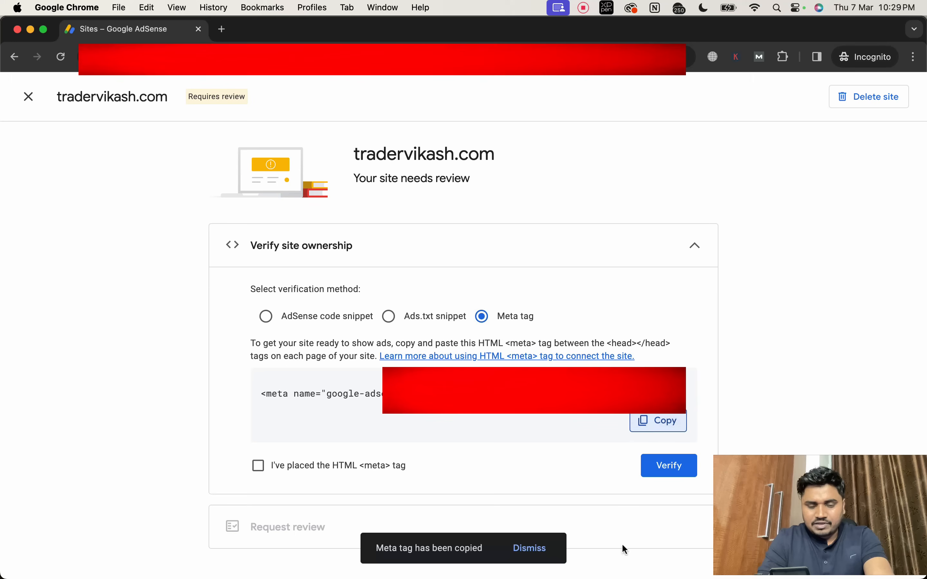
Step: Return to the Blogger window and open the blog theme's HTML for editing
{"action": "mouse_move", "coordinate": [621, 575]}
{"action": "left_click", "coordinate": [405, 554]}
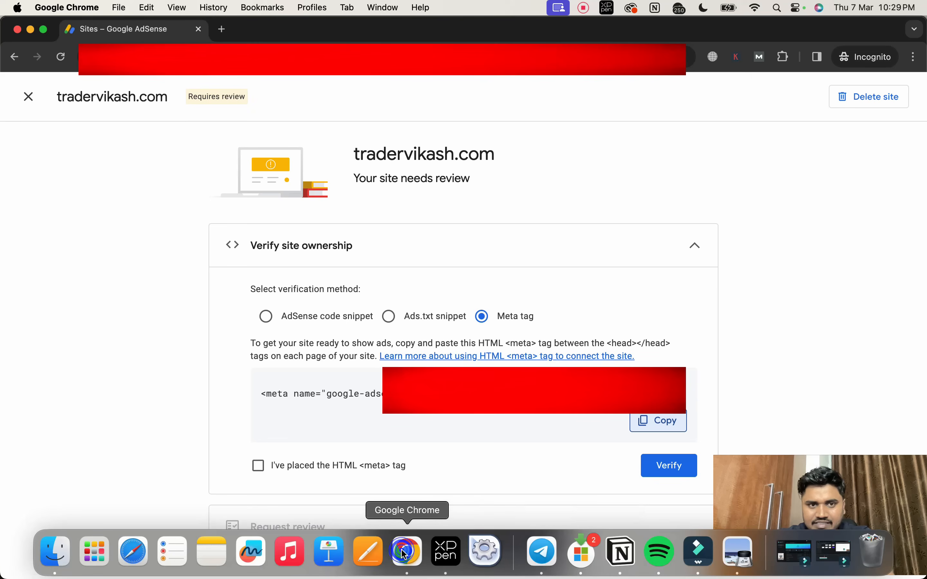
{"action": "right_click", "coordinate": [409, 554]}
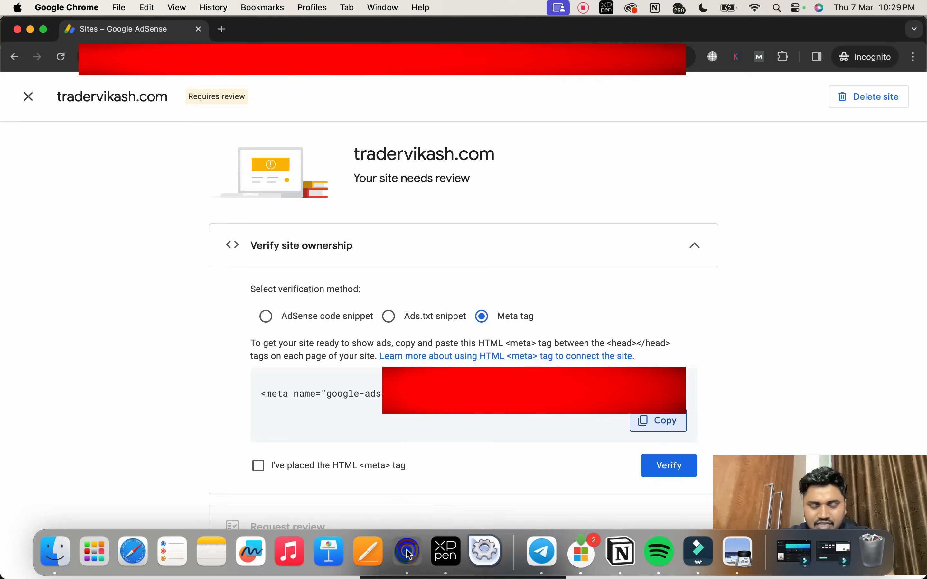
{"action": "left_click", "coordinate": [575, 385]}
{"action": "left_click", "coordinate": [471, 215]}
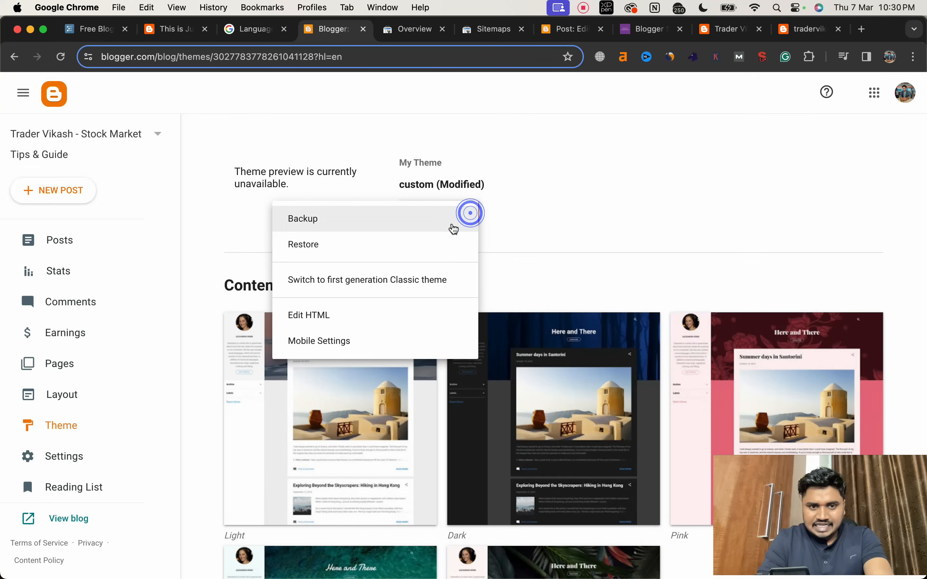
{"action": "left_click", "coordinate": [377, 315]}
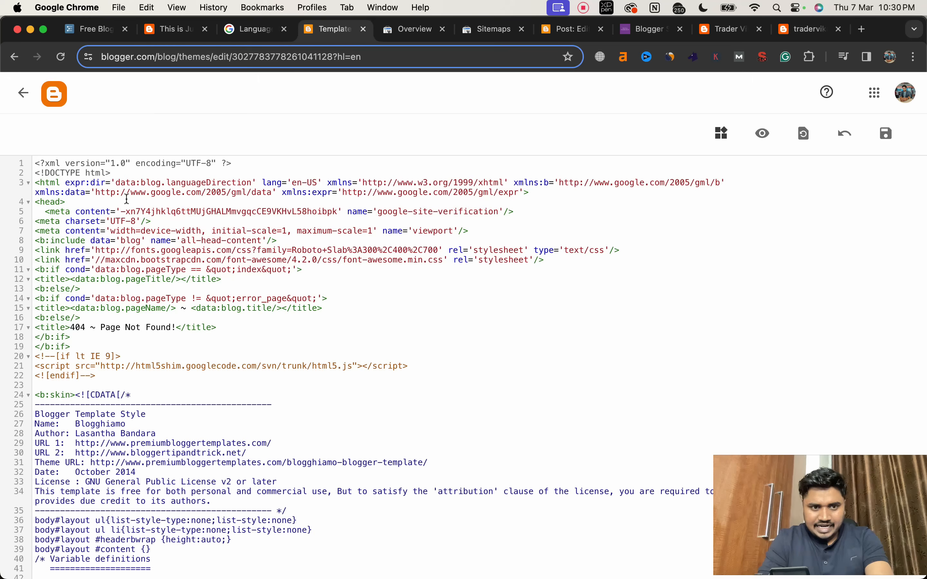
{"action": "key", "text": "BackSpace"}
{"action": "key", "text": "Return"}
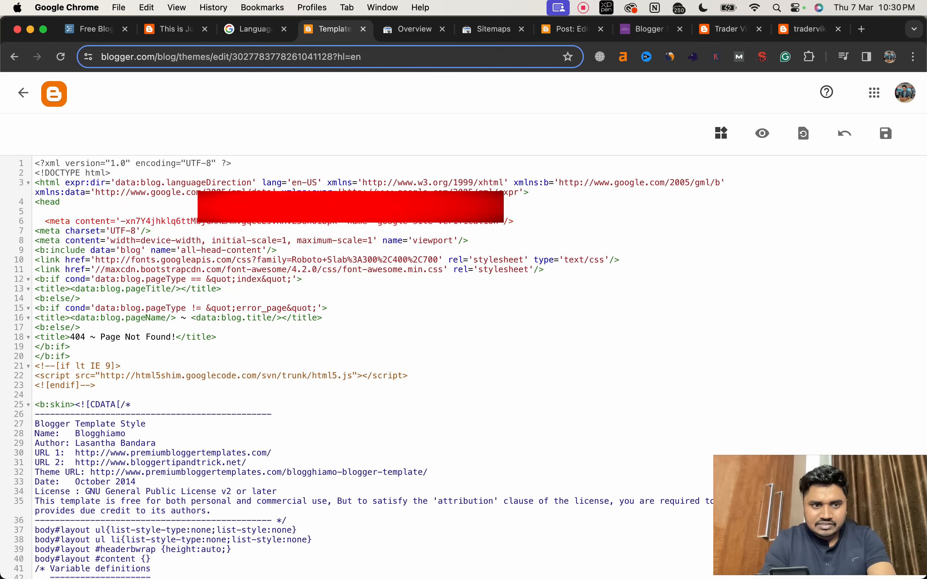
{"action": "key", "text": "super+v"}
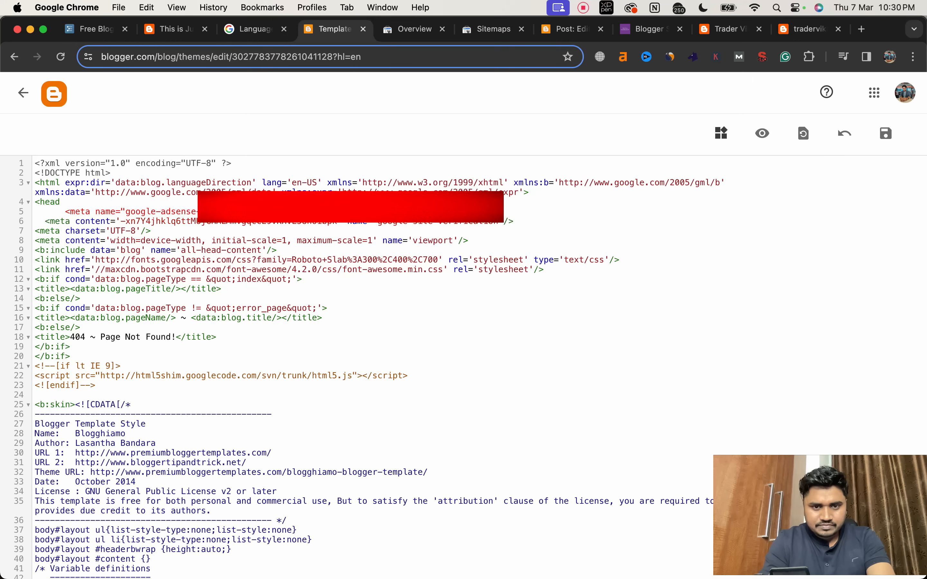
{"action": "key", "text": "super+z"}
{"action": "key", "text": "super+z"}
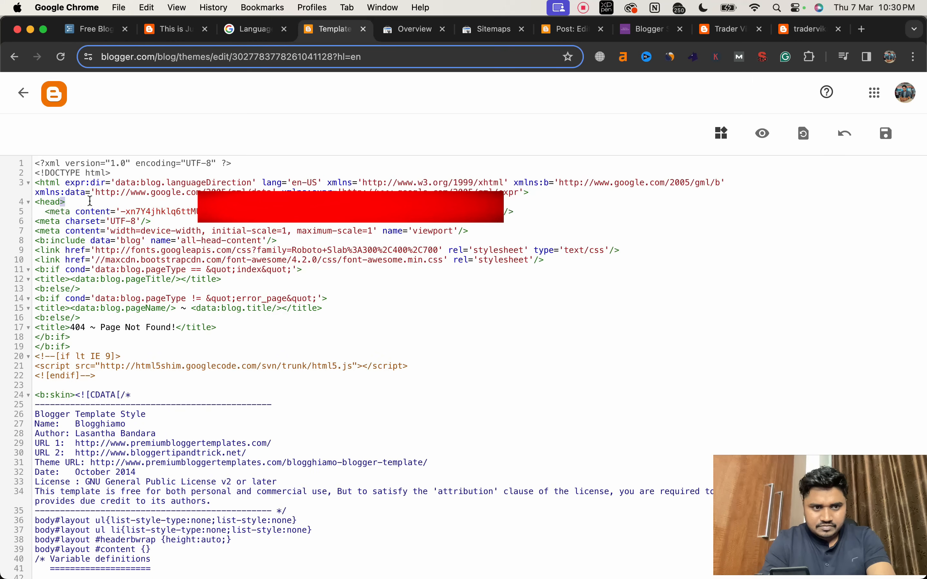
Step: Paste the AdSense meta tag on a new line below <head>, then leave the theme's HTML editor and discard the unsaved changes
{"action": "left_click", "coordinate": [90, 200]}
{"action": "key", "text": "super+v"}
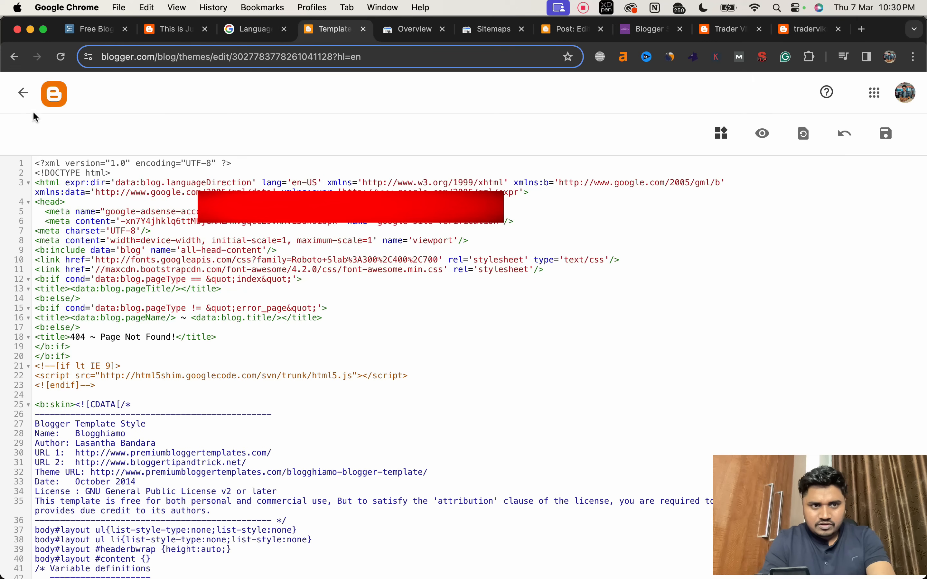
{"action": "left_click", "coordinate": [28, 104]}
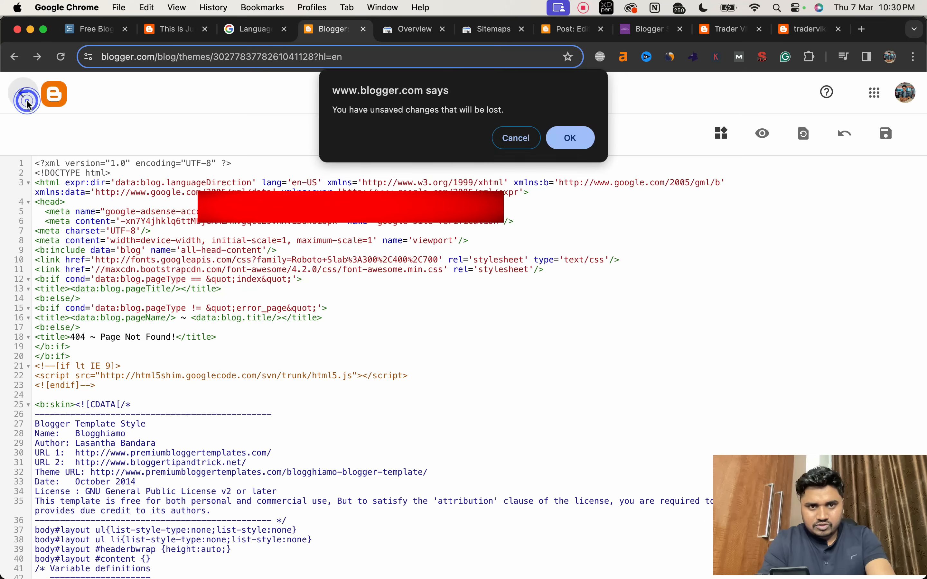
{"action": "left_click", "coordinate": [567, 143]}
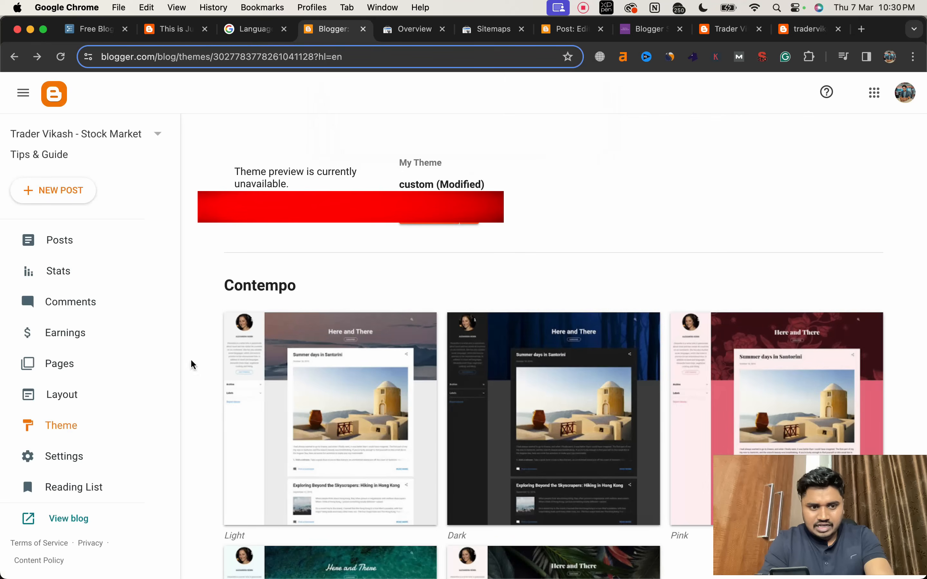
Step: Enable custom ads.txt in the blog's Monetization settings and open the custom ads.txt content for editing
{"action": "left_click", "coordinate": [80, 456]}
{"action": "scroll", "coordinate": [295, 429], "scroll_direction": "down", "scroll_amount": 20}
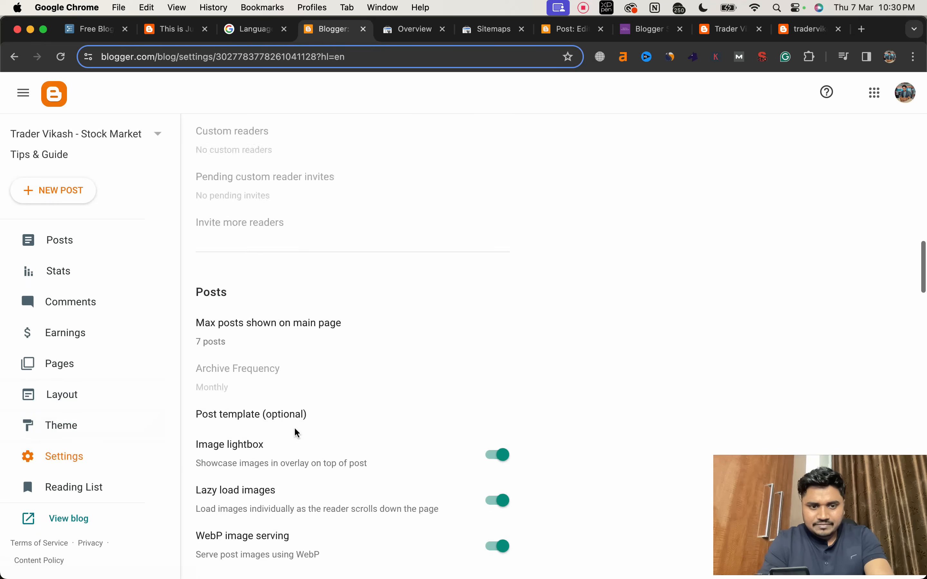
{"action": "left_click", "coordinate": [500, 364]}
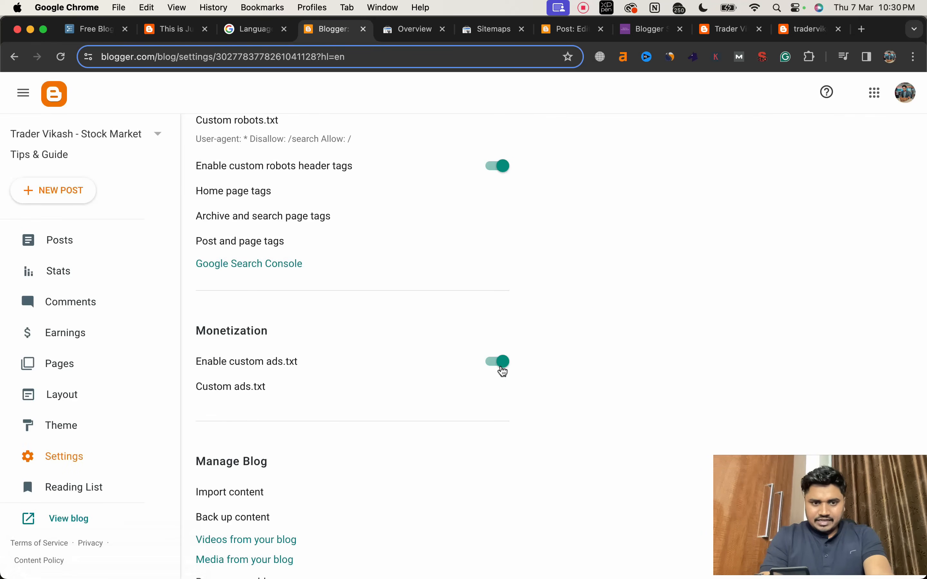
{"action": "left_click", "coordinate": [231, 387]}
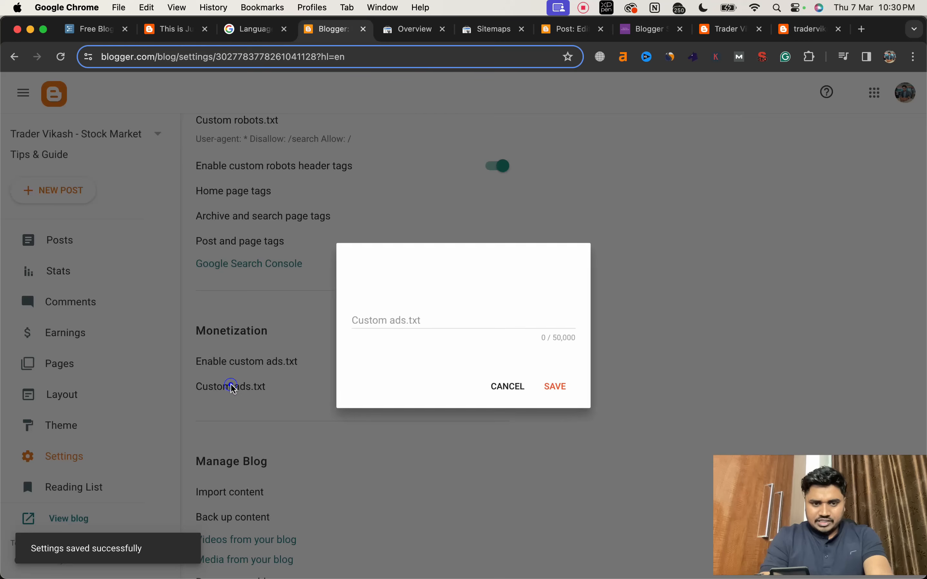
{"action": "left_click", "coordinate": [428, 319]}
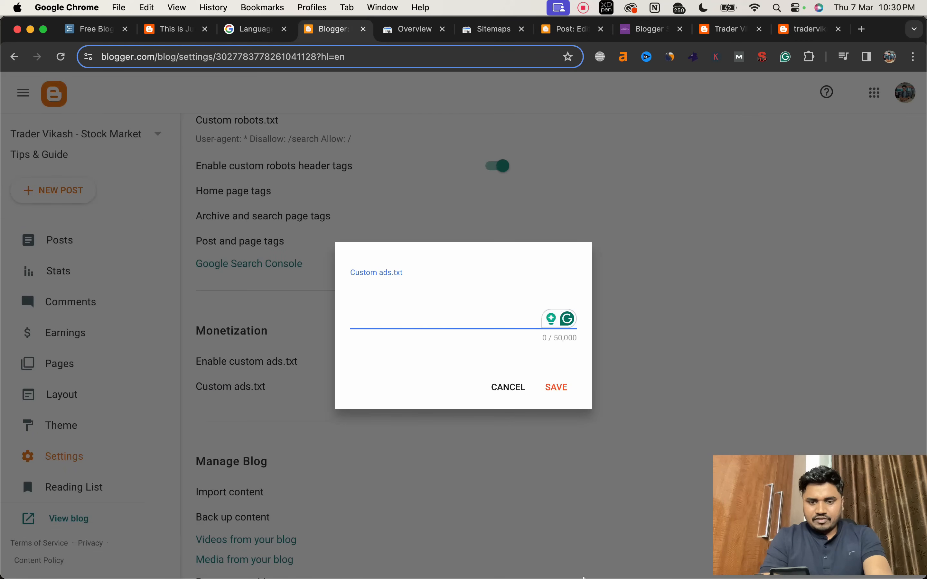
{"action": "mouse_move", "coordinate": [472, 562]}
{"action": "right_click", "coordinate": [420, 555]}
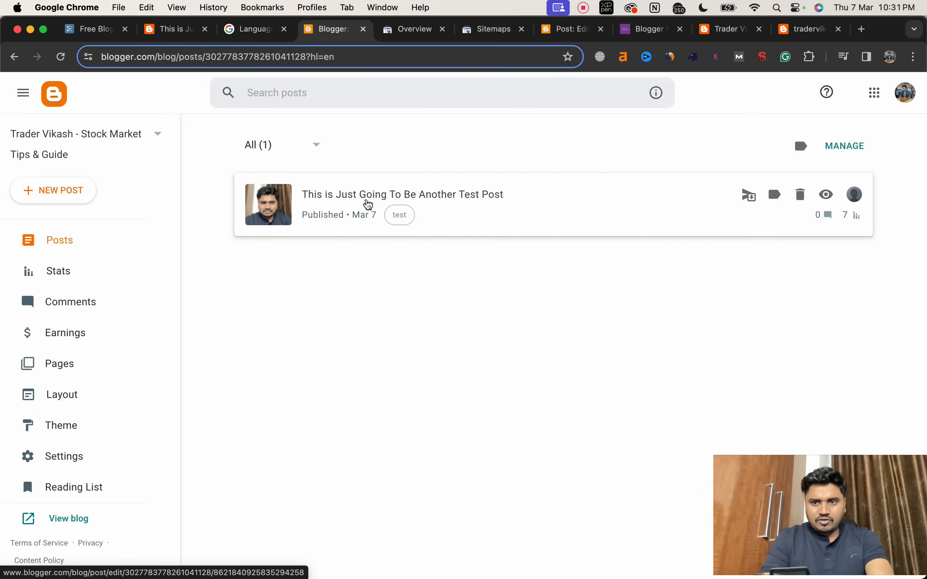
Step: Open the post "This is Just Going To Be Another Test Post" and examine the editor's font, text size and heading style options
{"action": "left_click", "coordinate": [368, 195]}
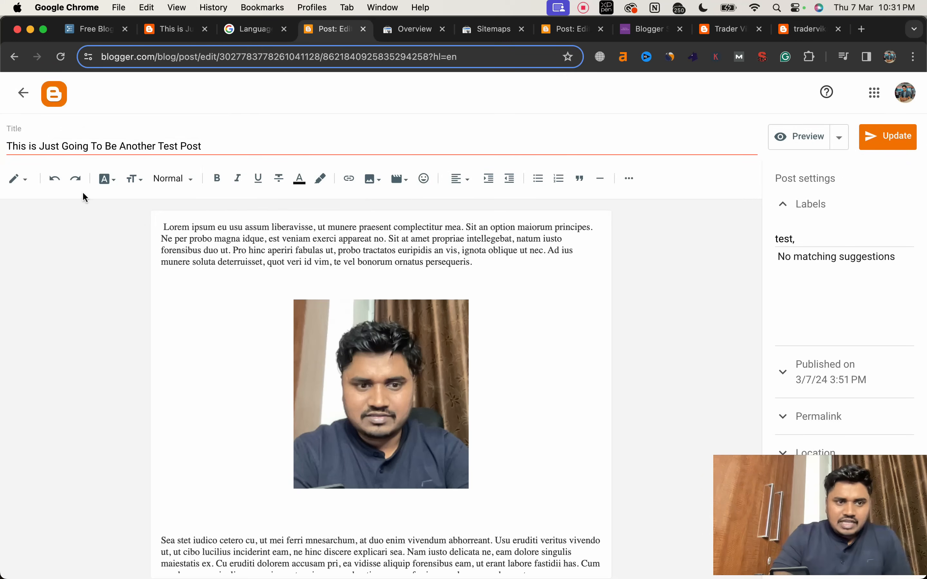
{"action": "left_click", "coordinate": [112, 182]}
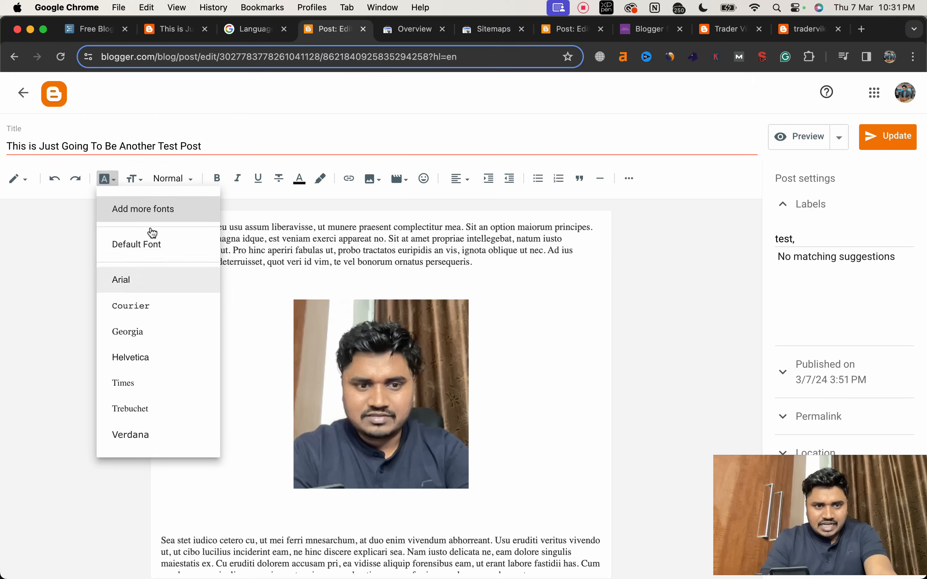
{"action": "left_click", "coordinate": [135, 178]}
{"action": "left_click", "coordinate": [134, 179]}
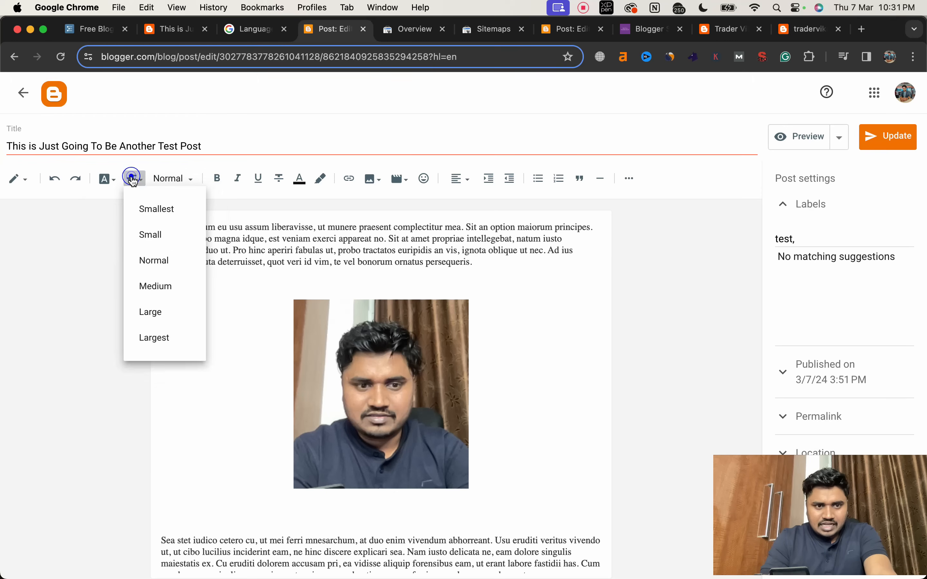
{"action": "left_click", "coordinate": [164, 180]}
{"action": "left_click", "coordinate": [165, 179]}
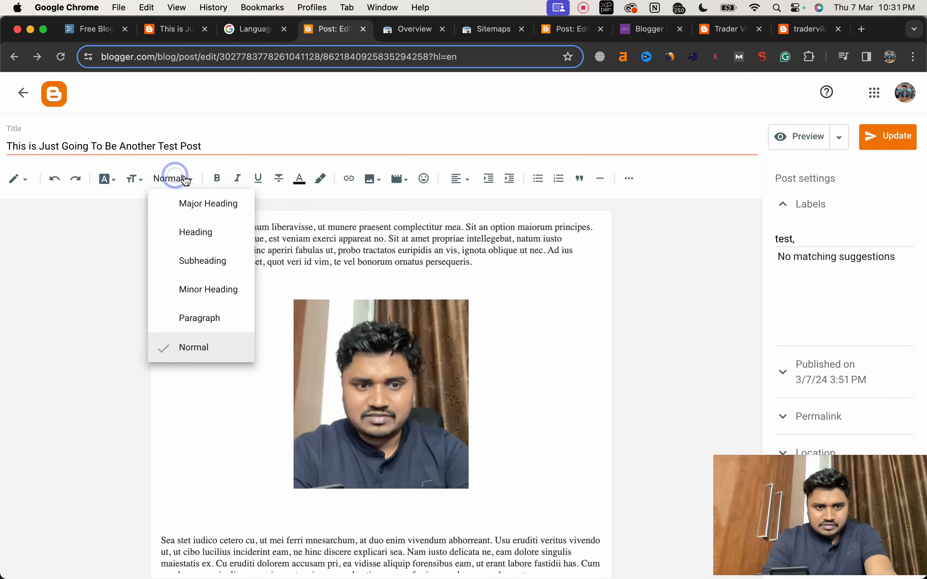
{"action": "left_click", "coordinate": [256, 293]}
Step: Add the line "Heading 2 (H2)" below the post's image and format it with the Heading style
{"action": "scroll", "coordinate": [254, 294], "scroll_direction": "down", "scroll_amount": 2}
{"action": "left_click", "coordinate": [249, 419]}
{"action": "type", "text": "Head"}
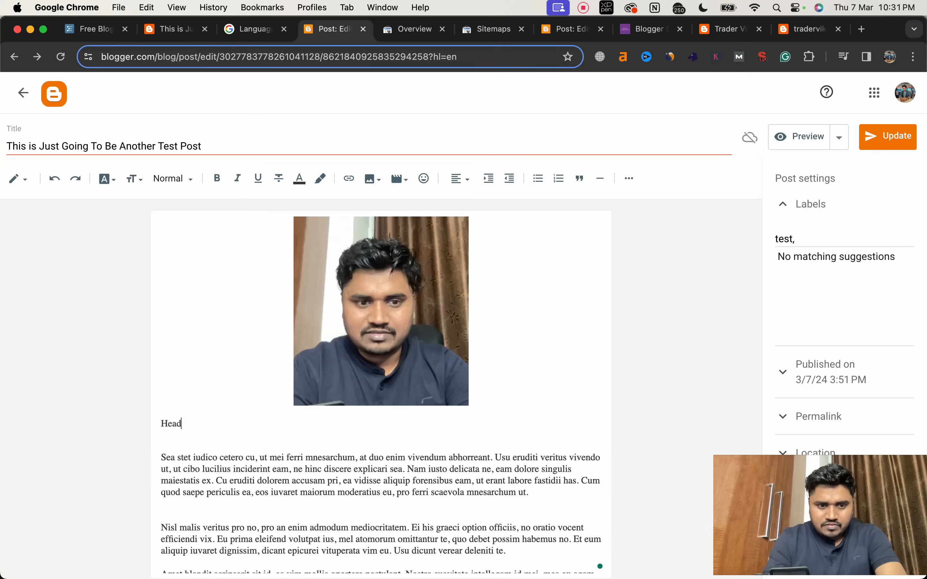
{"action": "type", "text": "ing 2 (H2)"}
{"action": "triple_click", "coordinate": [197, 422]}
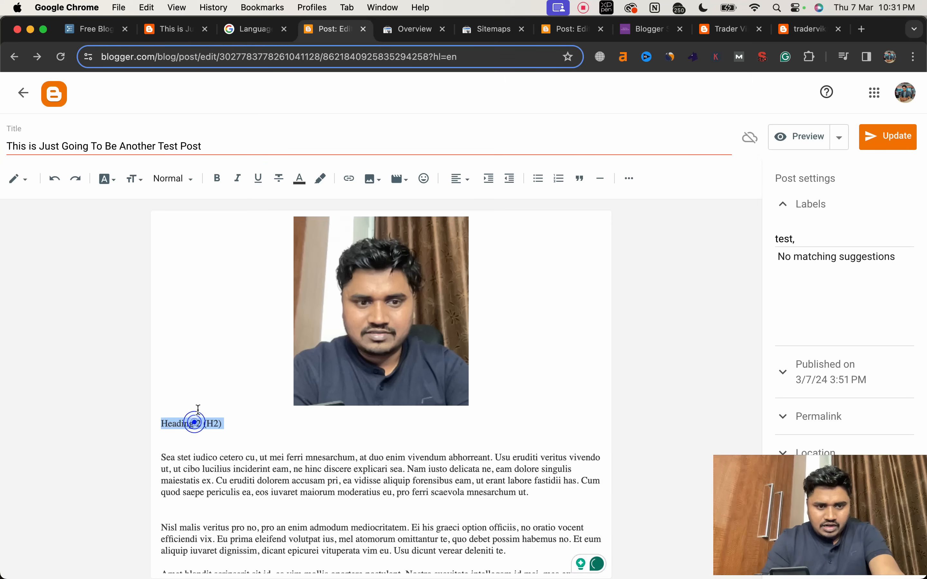
{"action": "left_click", "coordinate": [183, 183]}
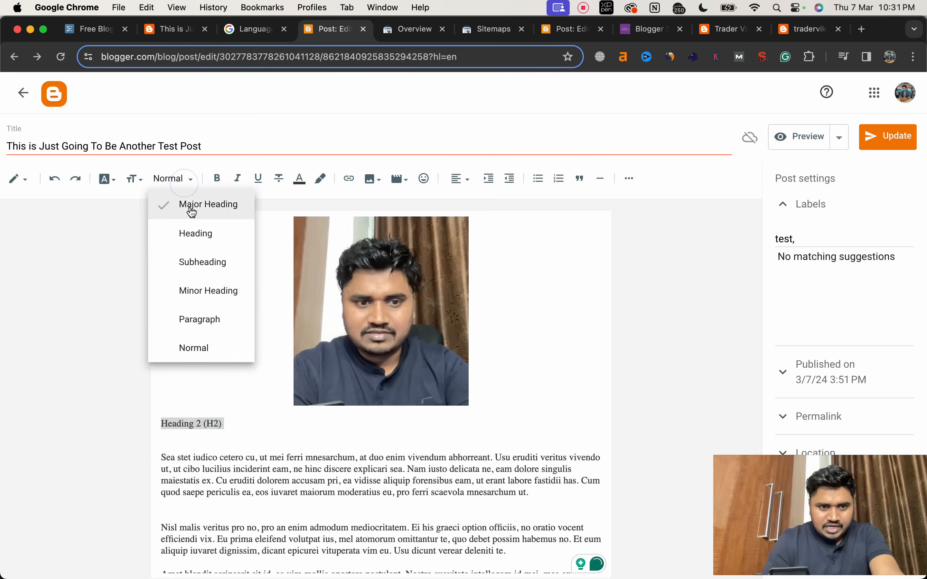
{"action": "left_click", "coordinate": [195, 235]}
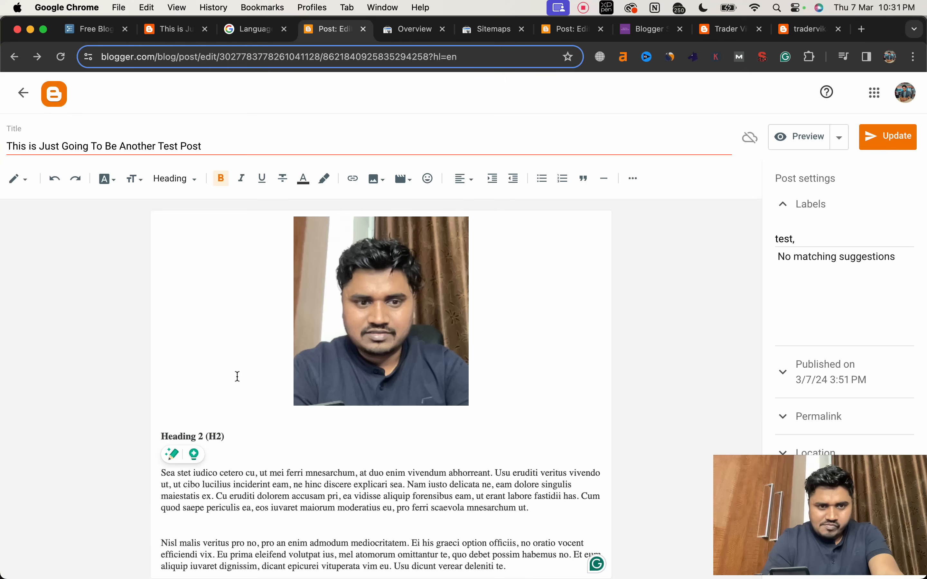
Step: Try the Subheading and Minor Heading styles on the "Heading 2 (H2)" line, then set it back to Heading
{"action": "left_click", "coordinate": [213, 438]}
{"action": "triple_click", "coordinate": [212, 438]}
{"action": "left_click", "coordinate": [169, 181]}
{"action": "left_click", "coordinate": [181, 235]}
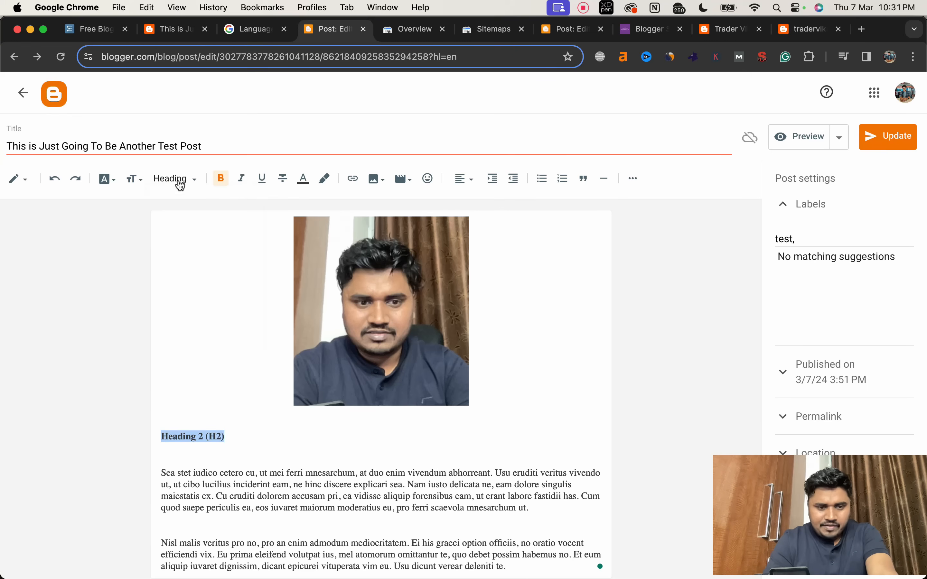
{"action": "left_click", "coordinate": [174, 179]}
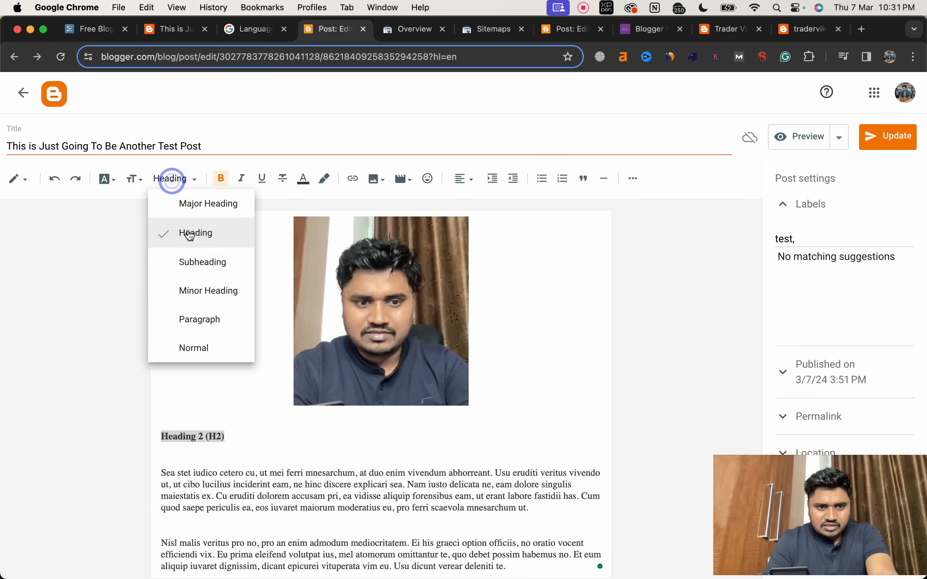
{"action": "left_click", "coordinate": [193, 257]}
{"action": "left_click", "coordinate": [176, 181]}
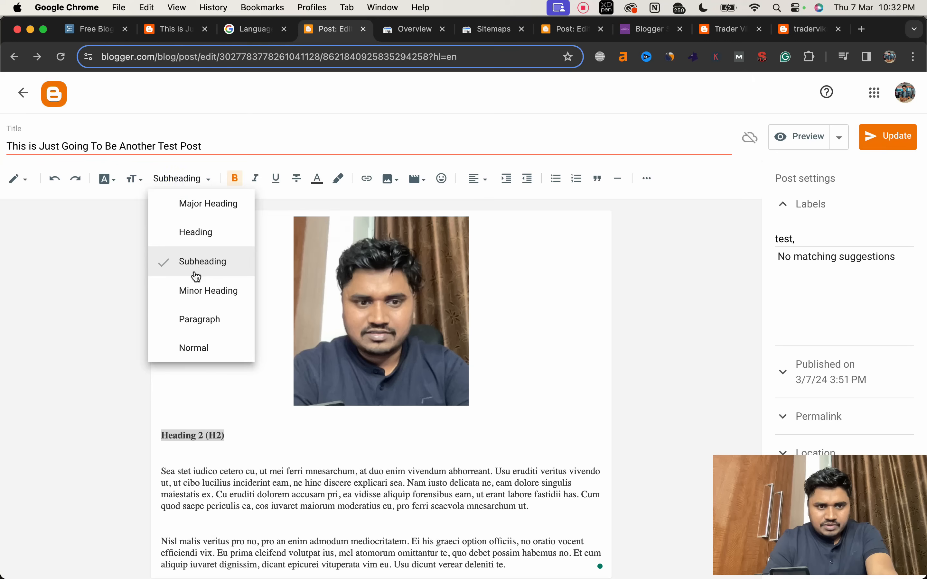
{"action": "left_click", "coordinate": [196, 292]}
{"action": "left_click", "coordinate": [182, 181]}
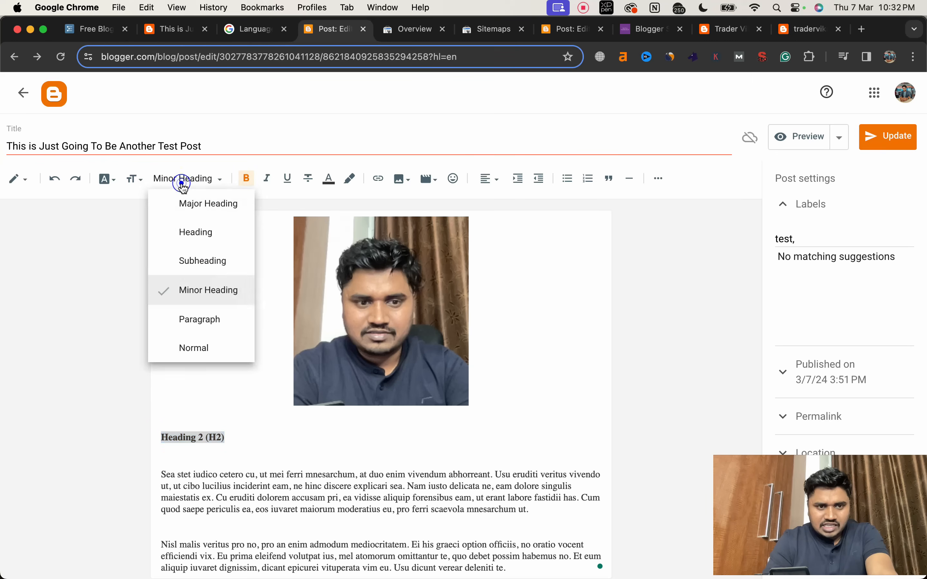
{"action": "left_click", "coordinate": [194, 229]}
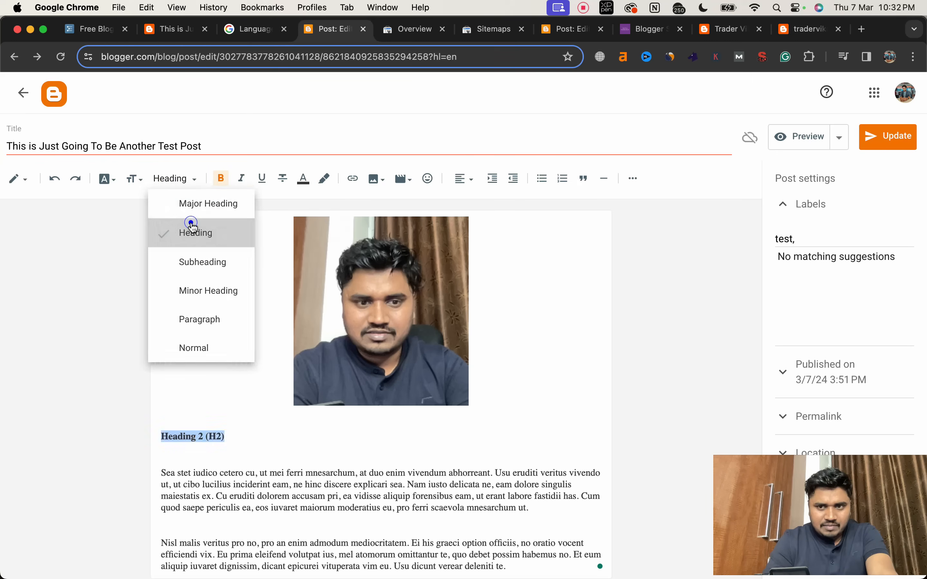
Step: Update the post with its new heading and review the "Heading 2 (H2)" line on the live blog page
{"action": "left_click", "coordinate": [883, 135]}
{"action": "left_click", "coordinate": [728, 30]}
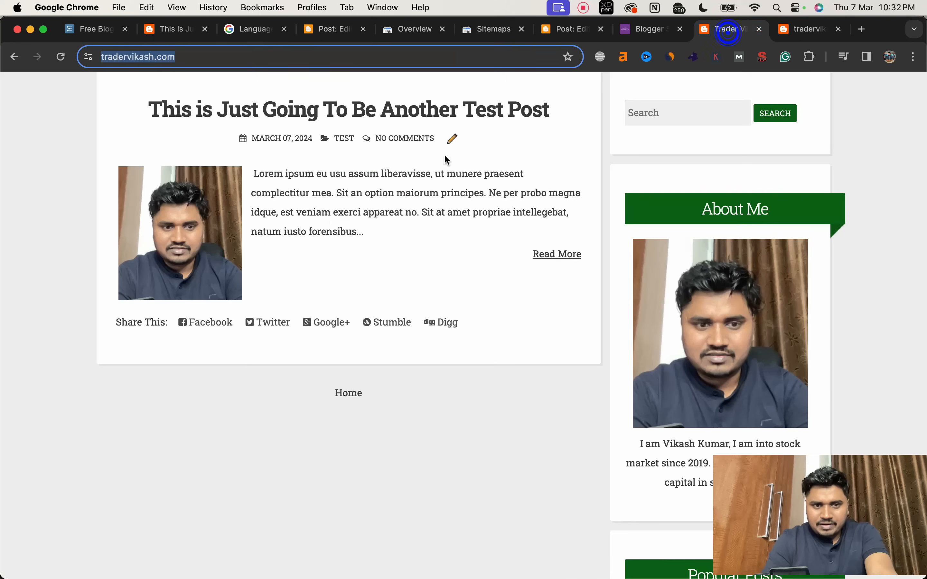
{"action": "left_click", "coordinate": [387, 121]}
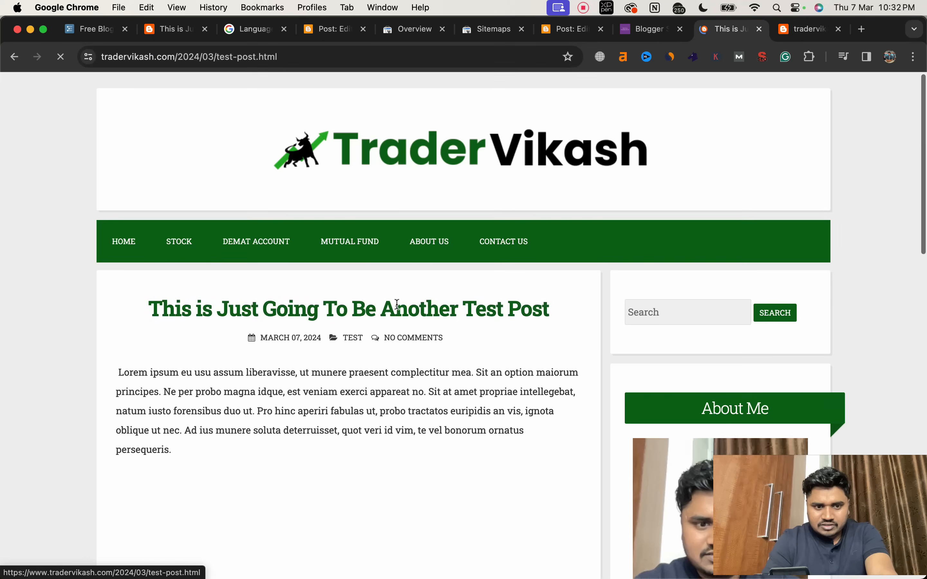
{"action": "scroll", "coordinate": [397, 302], "scroll_direction": "down", "scroll_amount": 15}
{"action": "scroll", "coordinate": [396, 302], "scroll_direction": "up", "scroll_amount": 10}
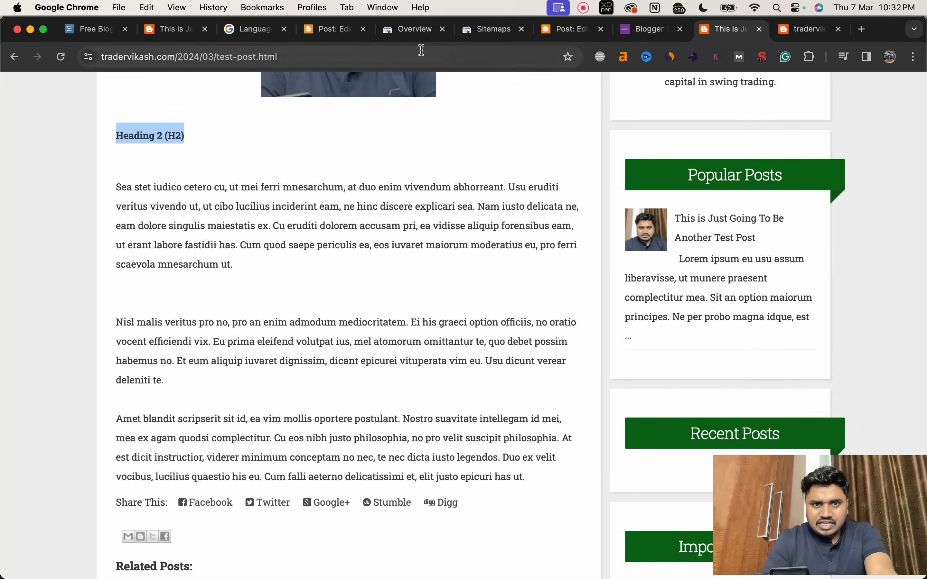
Step: Back in the post editor, add blank space after the "Sea stet iudico" paragraph and examine the available image sources without inserting one
{"action": "left_click", "coordinate": [329, 31]}
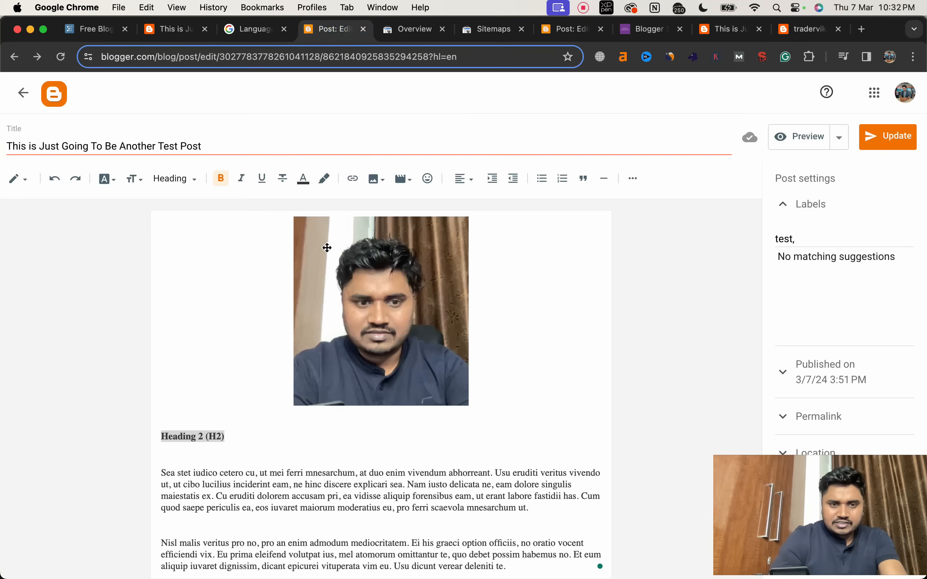
{"action": "left_click", "coordinate": [538, 508]}
{"action": "key", "text": "Return"}
{"action": "key", "text": "Return"}
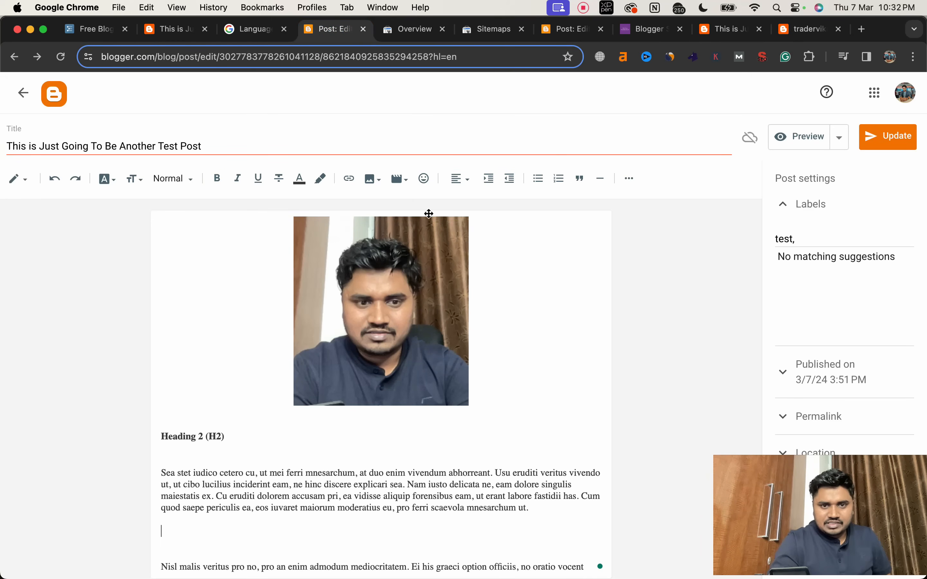
{"action": "left_click", "coordinate": [370, 186]}
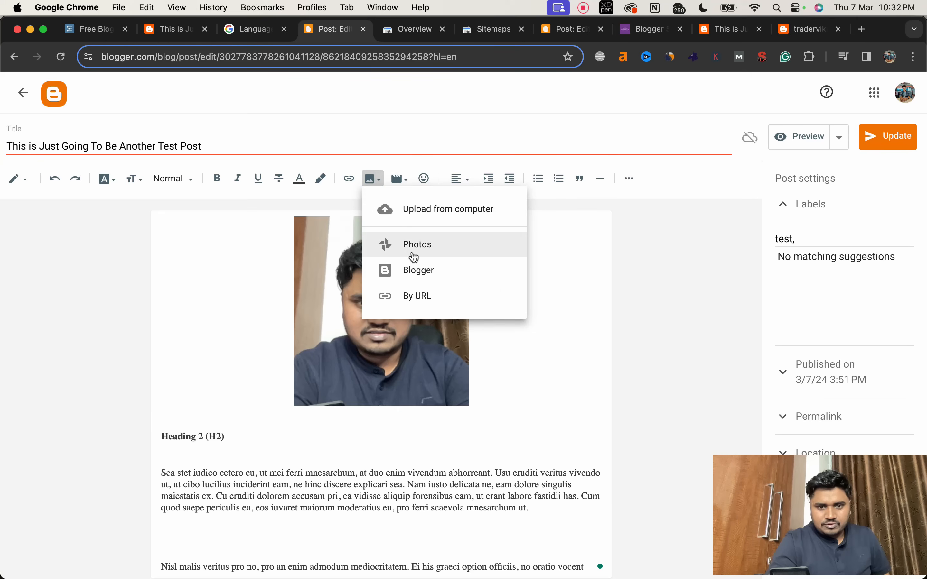
{"action": "left_click", "coordinate": [328, 191]}
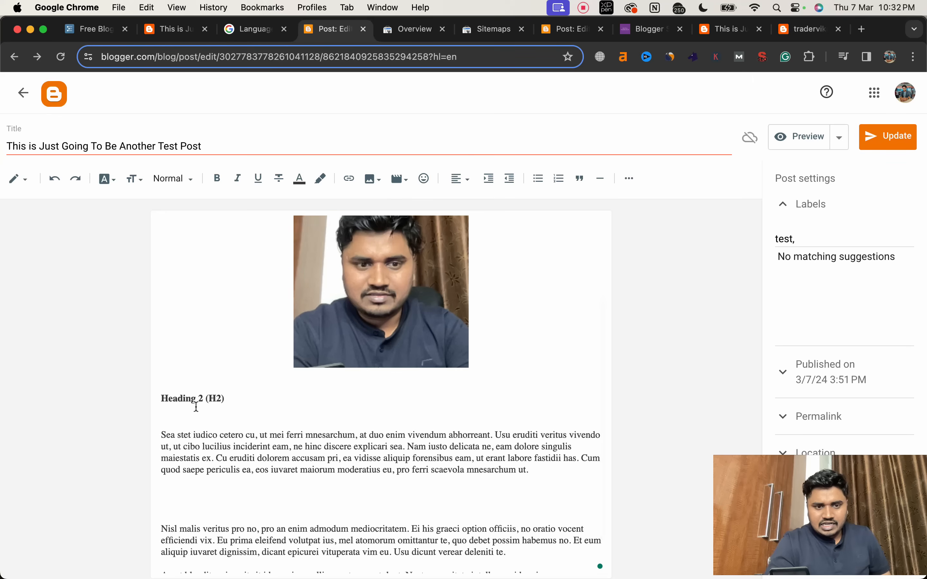
{"action": "triple_click", "coordinate": [192, 395]}
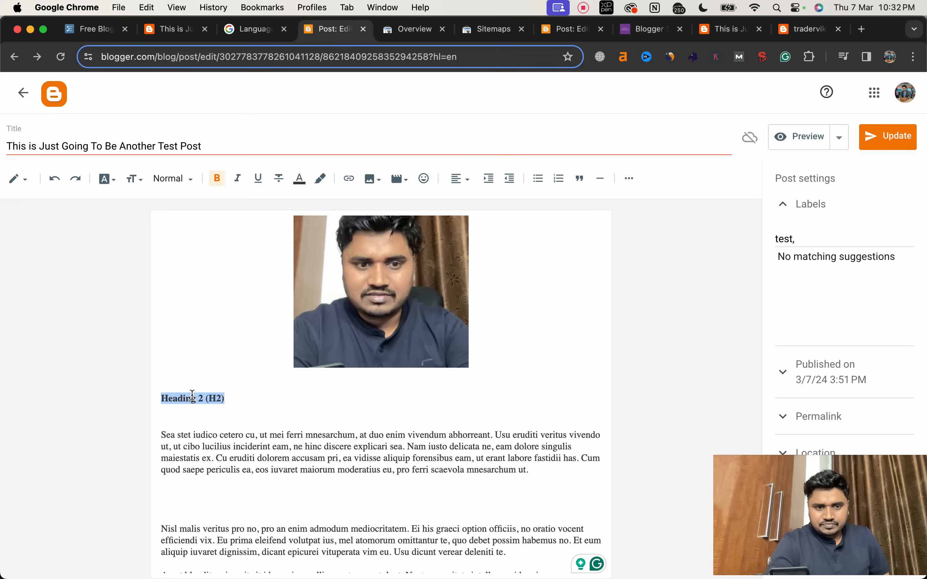
{"action": "left_click", "coordinate": [349, 178]}
{"action": "left_click", "coordinate": [419, 293]}
{"action": "type", "text": "https://google.com"}
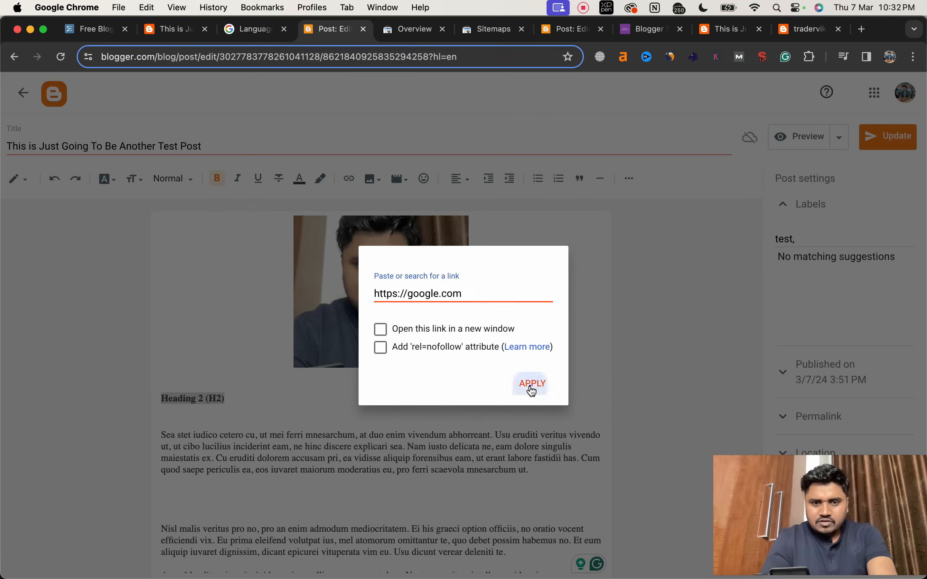
{"action": "left_click", "coordinate": [533, 385]}
{"action": "left_click", "coordinate": [451, 407]}
{"action": "left_click", "coordinate": [880, 137]}
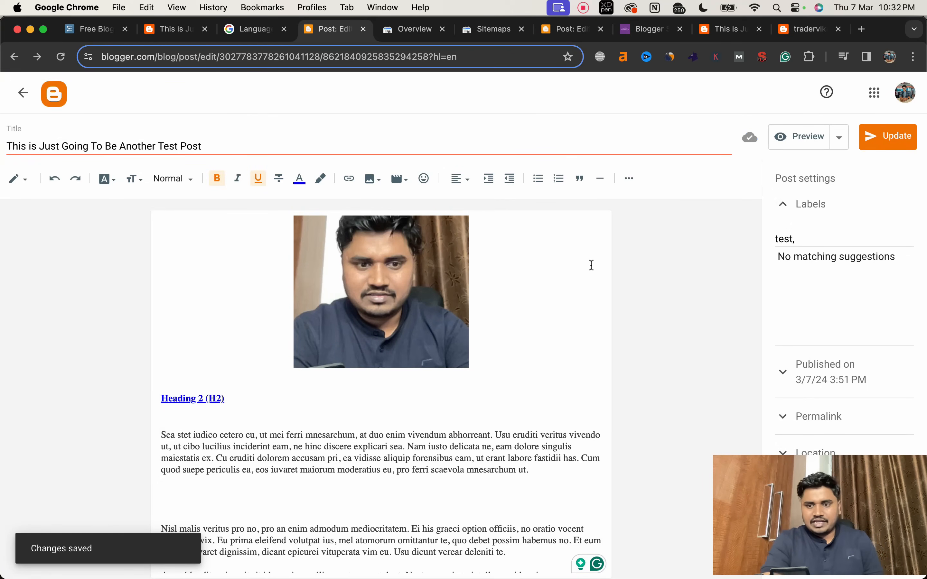
Step: Examine the post's permalink in its settings and return to the blog's list of posts
{"action": "scroll", "coordinate": [591, 265], "scroll_direction": "down", "scroll_amount": 2}
{"action": "left_click", "coordinate": [816, 409]}
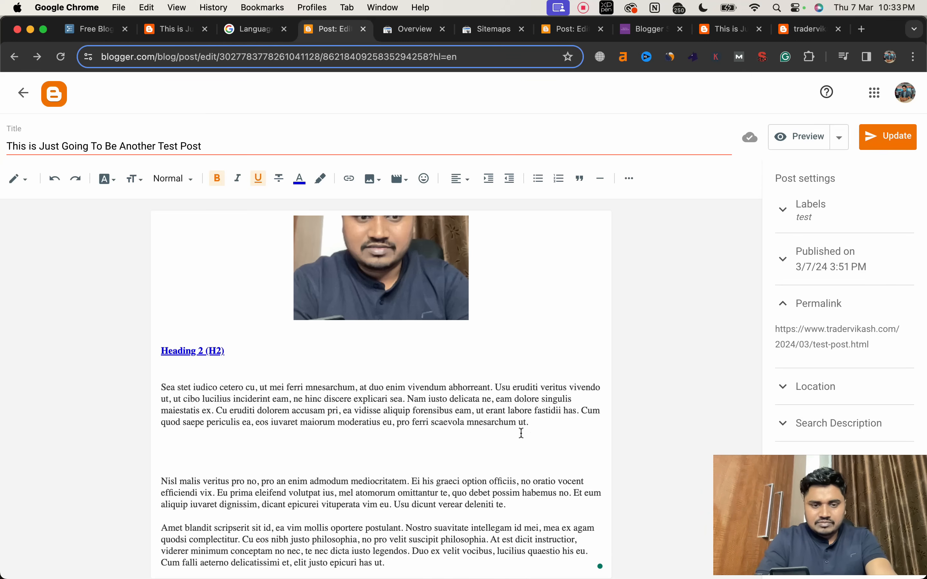
{"action": "scroll", "coordinate": [520, 433], "scroll_direction": "up", "scroll_amount": 5}
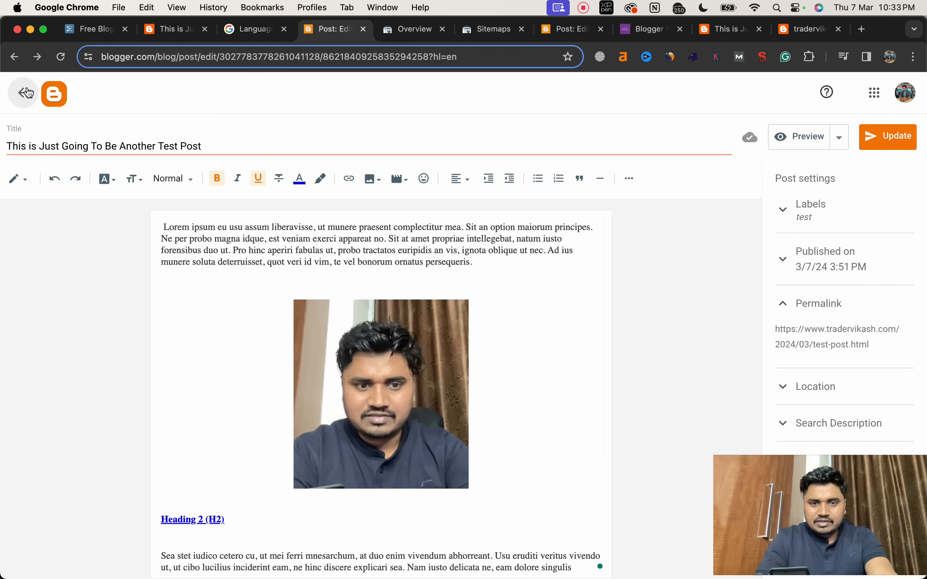
{"action": "left_click", "coordinate": [27, 93]}
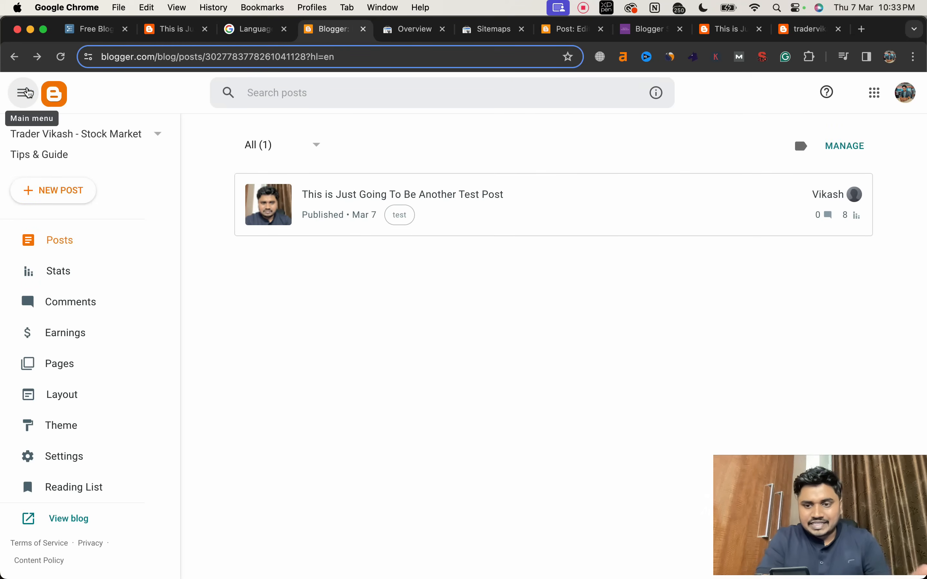